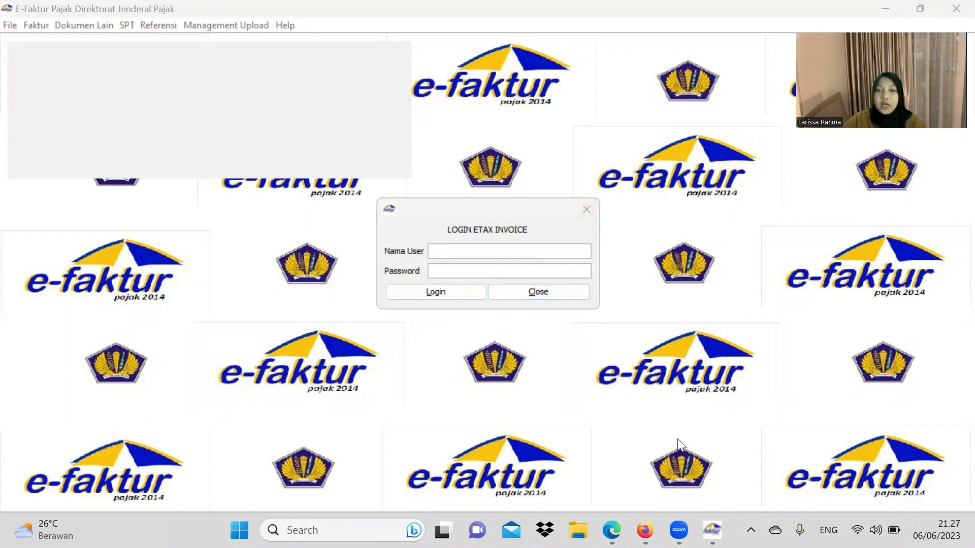
Step: Review the exam PDF, then set it aside to reveal the e-Faktur login
{"action": "left_click", "coordinate": [607, 525]}
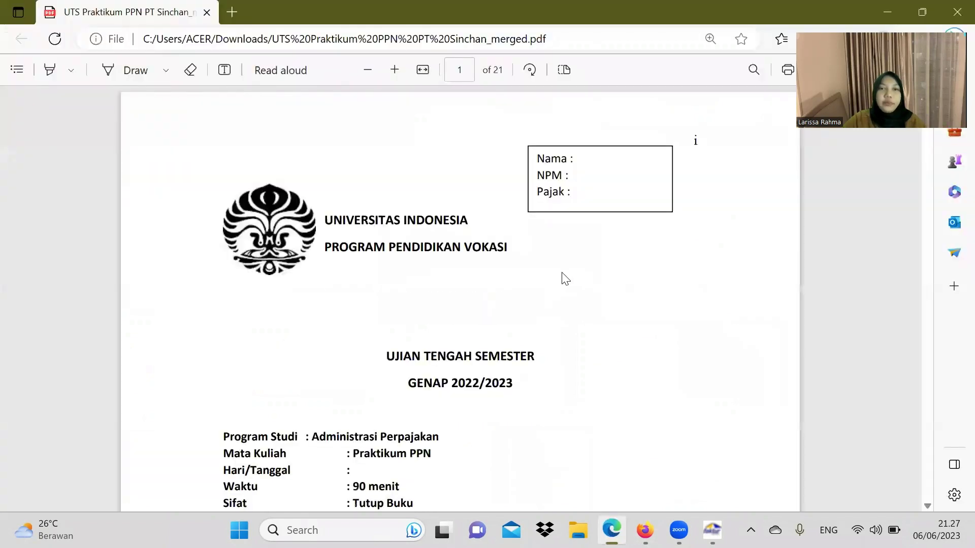
{"action": "scroll", "coordinate": [561, 282], "scroll_direction": "down", "scroll_amount": 10}
{"action": "scroll", "coordinate": [561, 294], "scroll_direction": "down", "scroll_amount": 15}
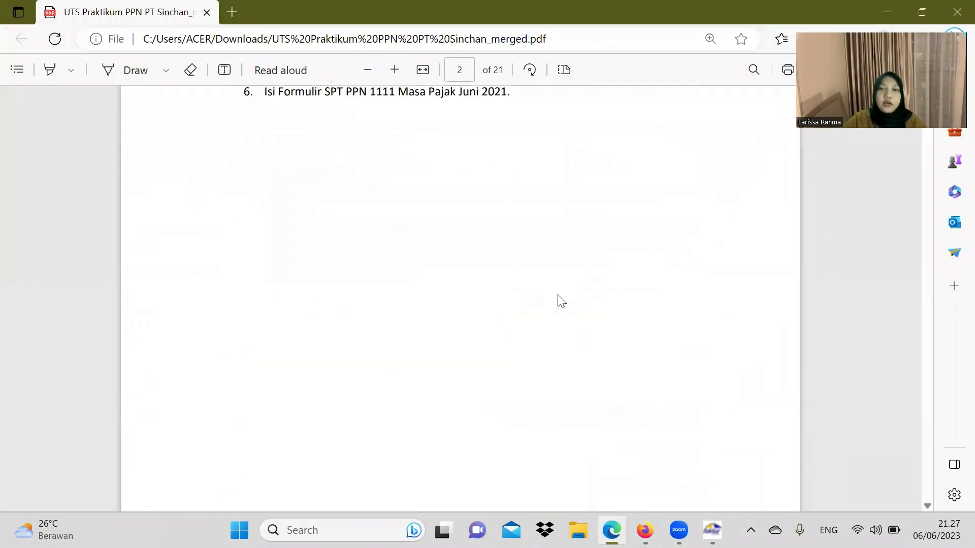
{"action": "scroll", "coordinate": [559, 300], "scroll_direction": "down", "scroll_amount": 20}
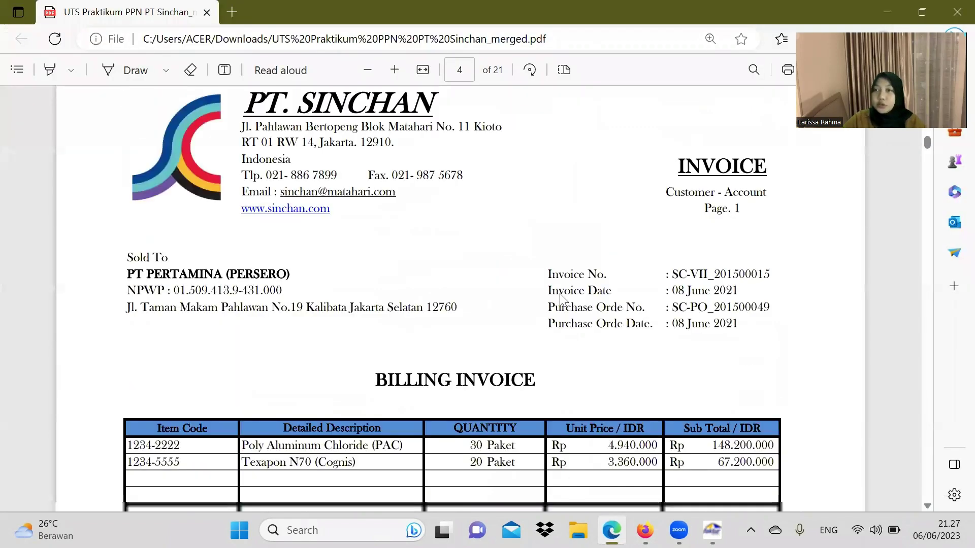
{"action": "scroll", "coordinate": [575, 300], "scroll_direction": "up", "scroll_amount": 20}
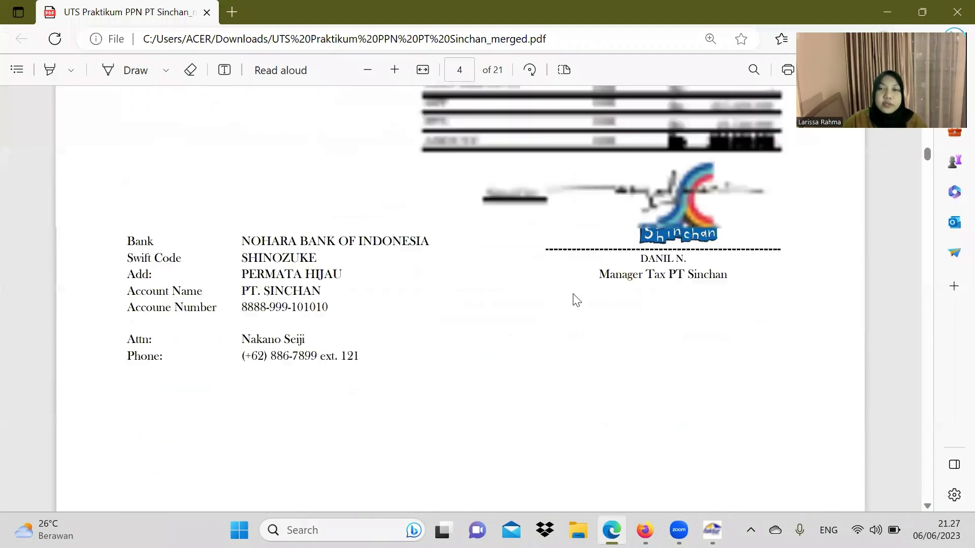
{"action": "scroll", "coordinate": [549, 207], "scroll_direction": "up", "scroll_amount": 15}
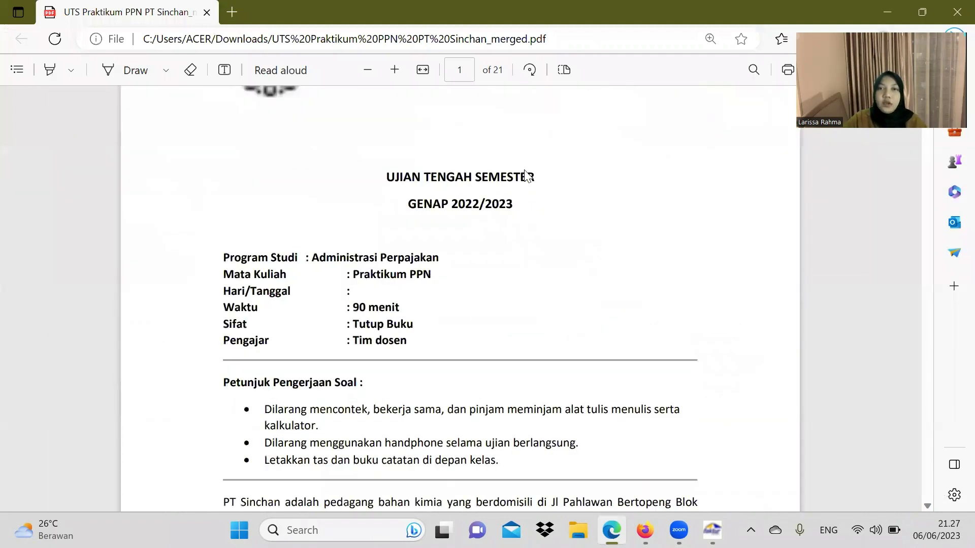
{"action": "left_click", "coordinate": [876, 8]}
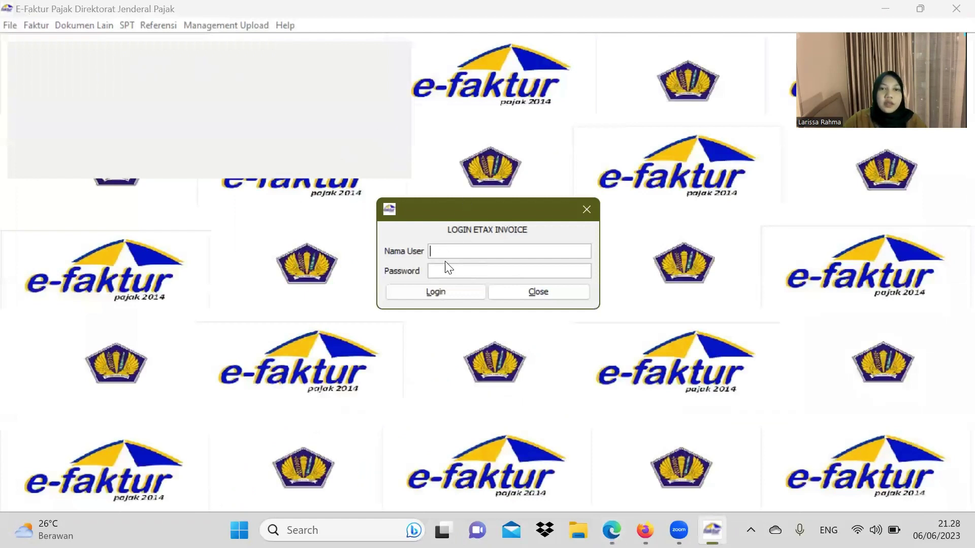
Step: Log in to e-Faktur as user Admin with the account password
{"action": "key", "text": "Caps_Lock"}
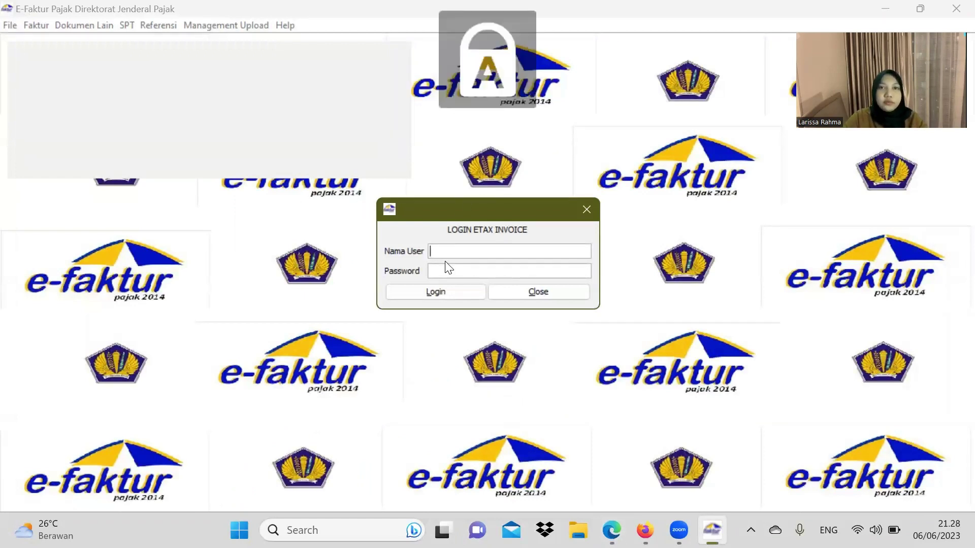
{"action": "key", "text": "Caps_Lock"}
{"action": "type", "text": "dmin"}
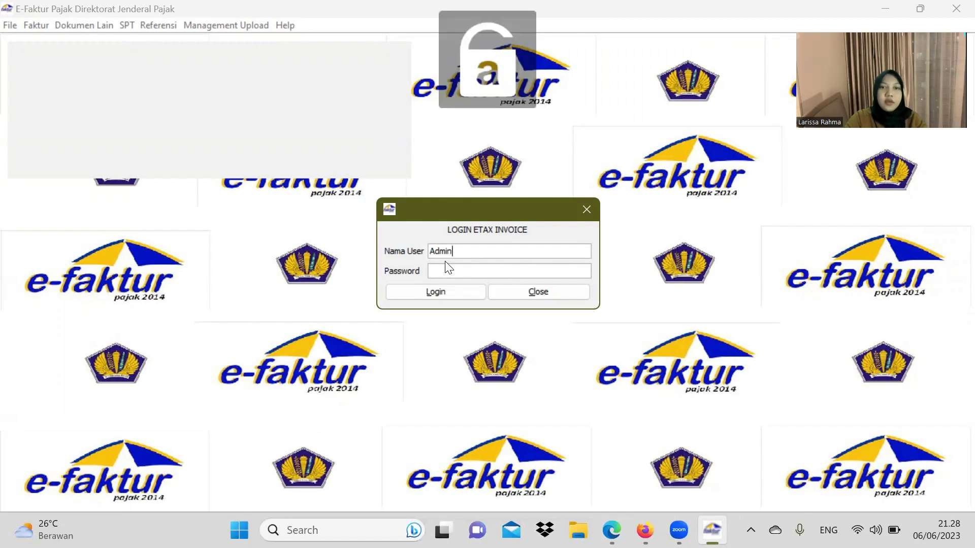
{"action": "left_click", "coordinate": [461, 274]}
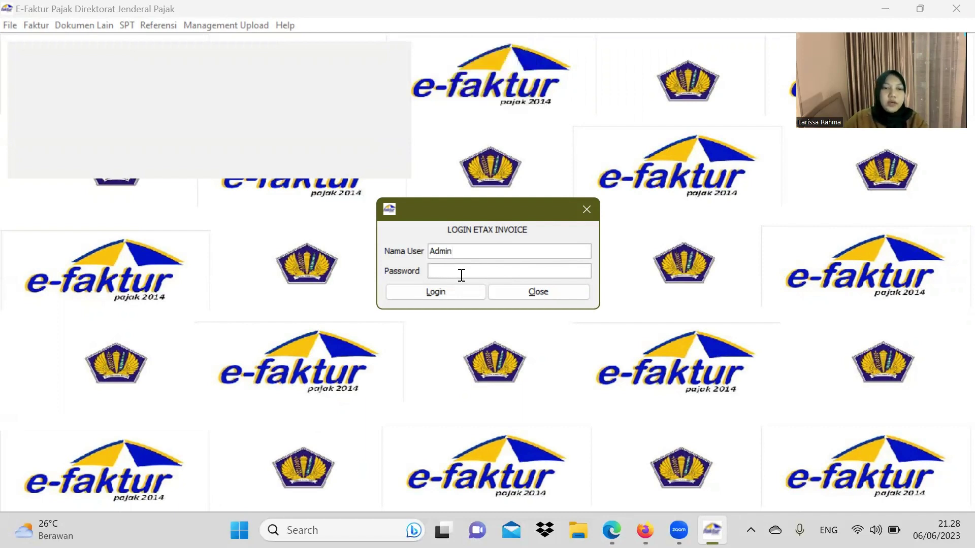
{"action": "type", "text": "1"}
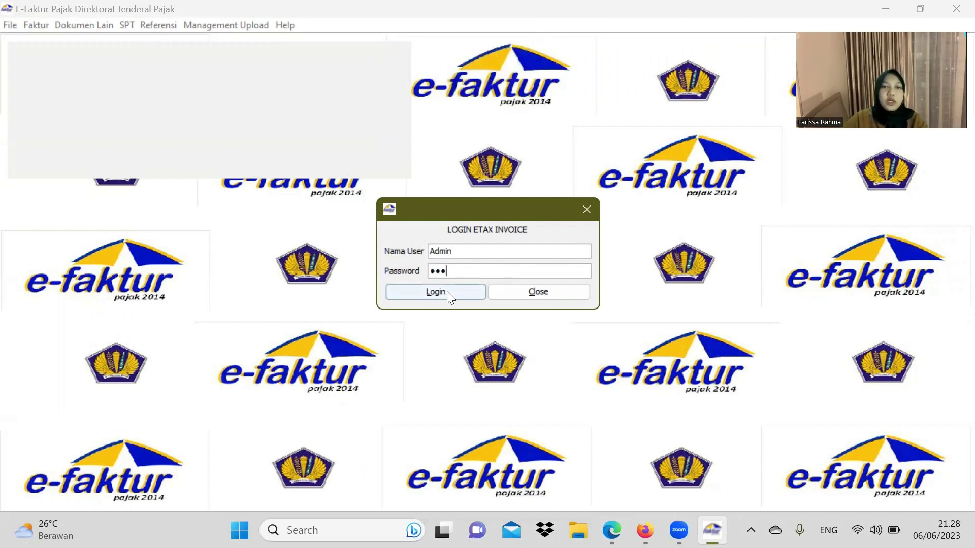
{"action": "left_click", "coordinate": [447, 292]}
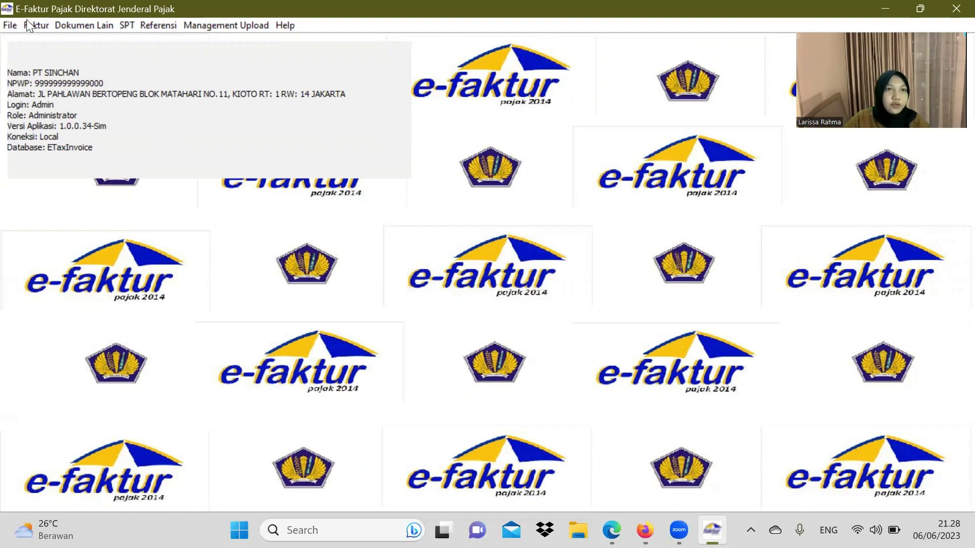
{"action": "left_click", "coordinate": [10, 25]}
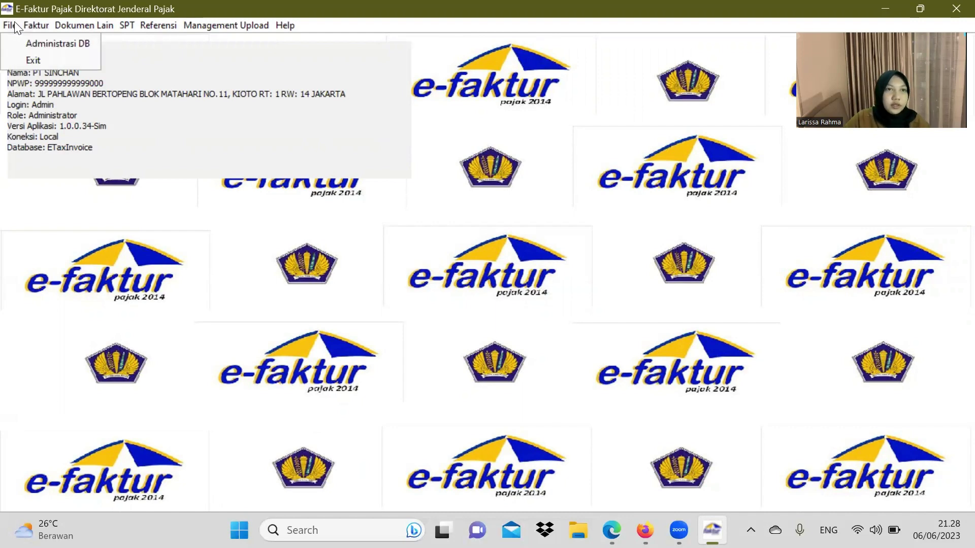
Step: Create a new database named PT SINCHANN in Administrasi DB
{"action": "left_click", "coordinate": [36, 45]}
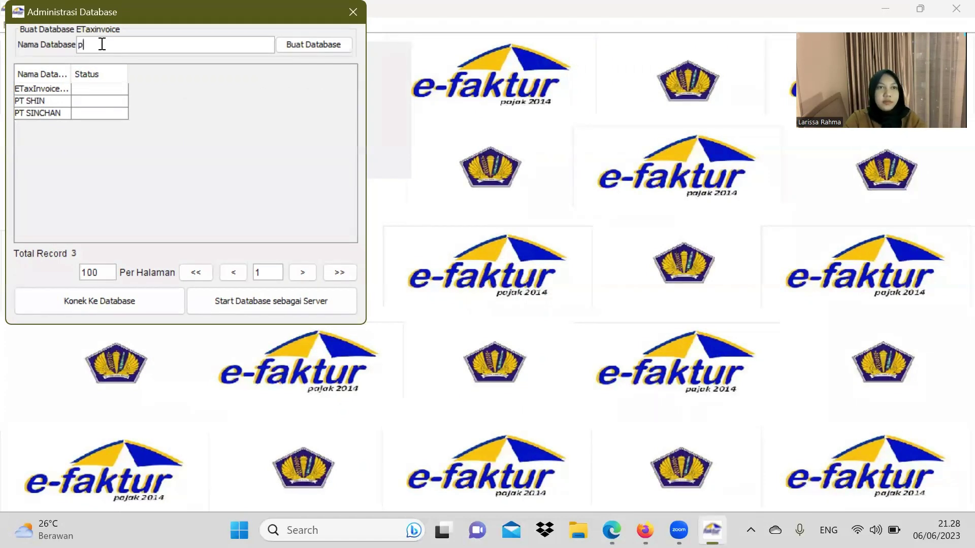
{"action": "key", "text": "Caps_Lock"}
{"action": "type", "text": "PT SH"}
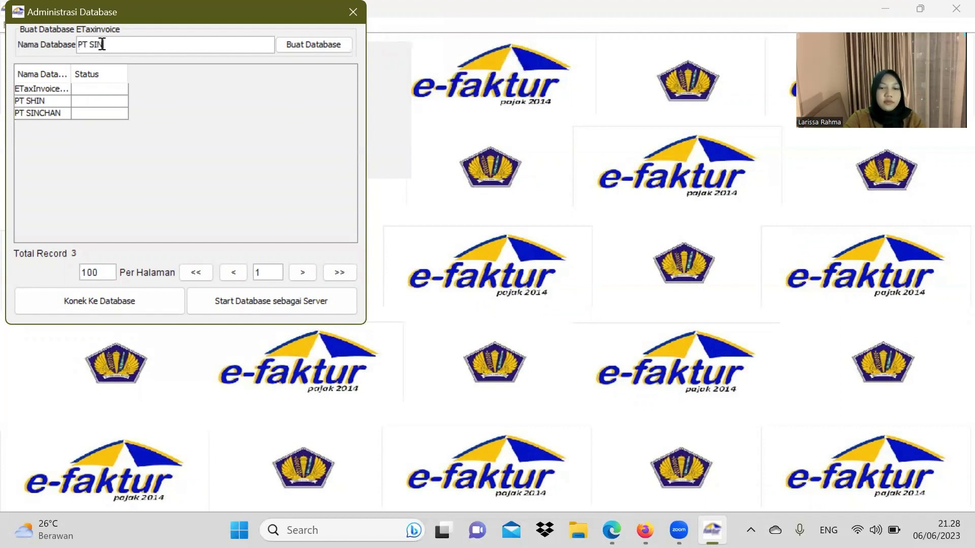
{"action": "type", "text": "NCHAN"}
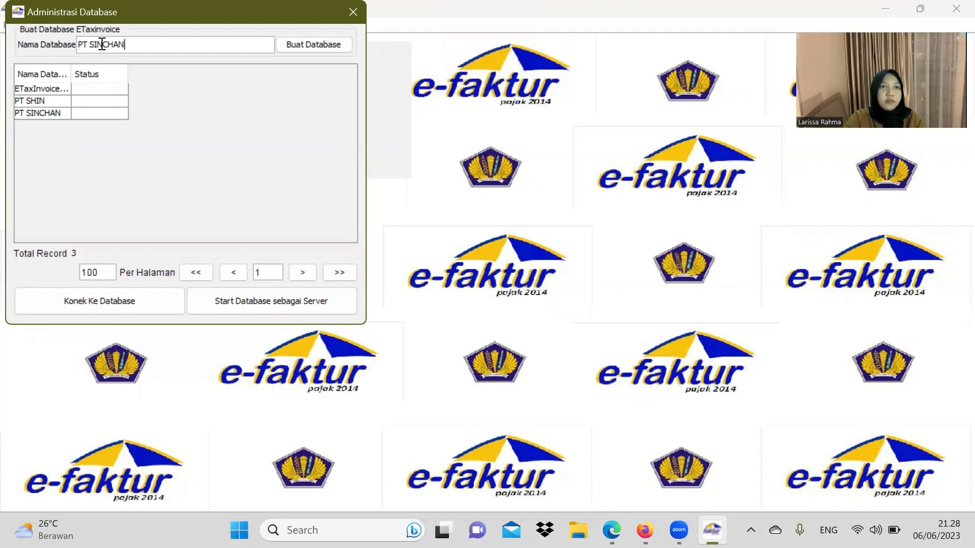
{"action": "type", "text": "N"}
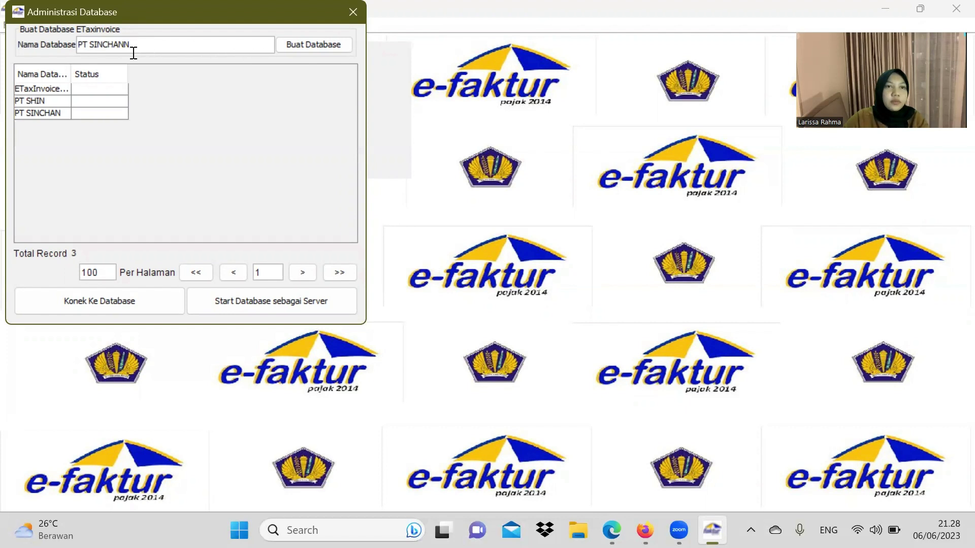
{"action": "left_click", "coordinate": [314, 46]}
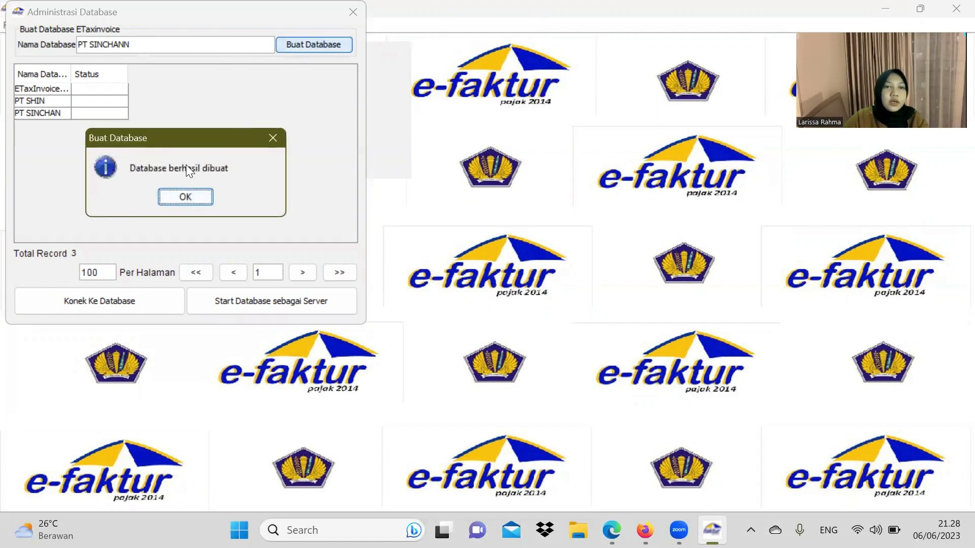
{"action": "left_click", "coordinate": [191, 198]}
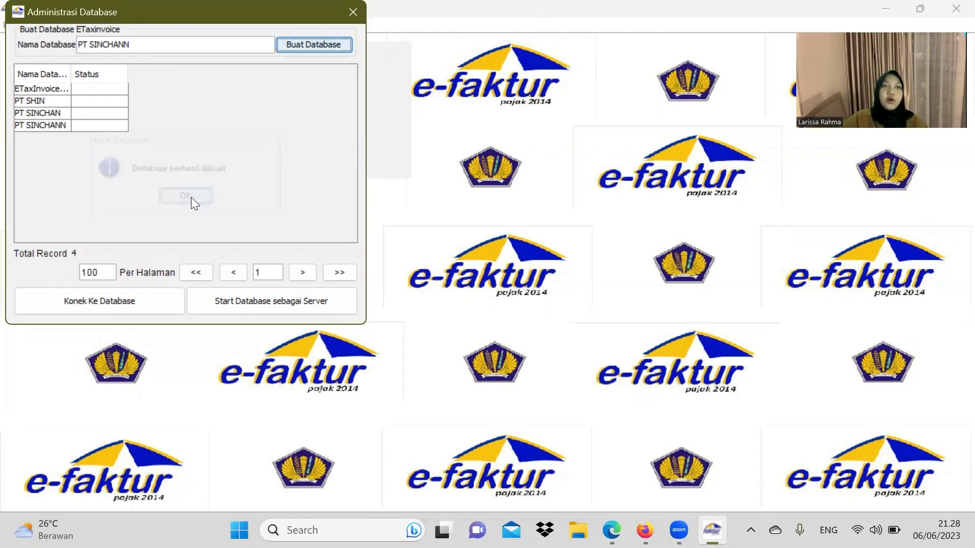
Step: Connect to the PT SINCHANN database and close the administration window
{"action": "left_click", "coordinate": [43, 126]}
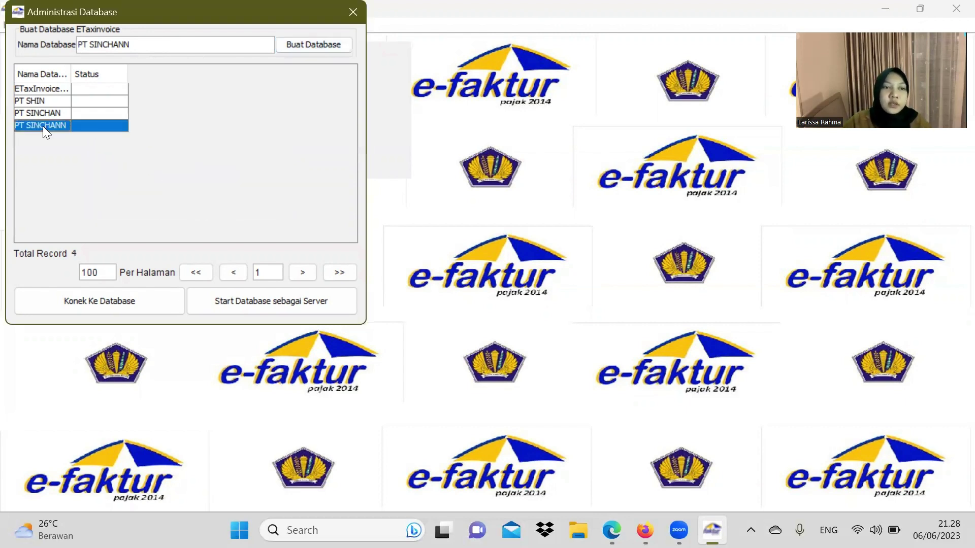
{"action": "left_click", "coordinate": [121, 306]}
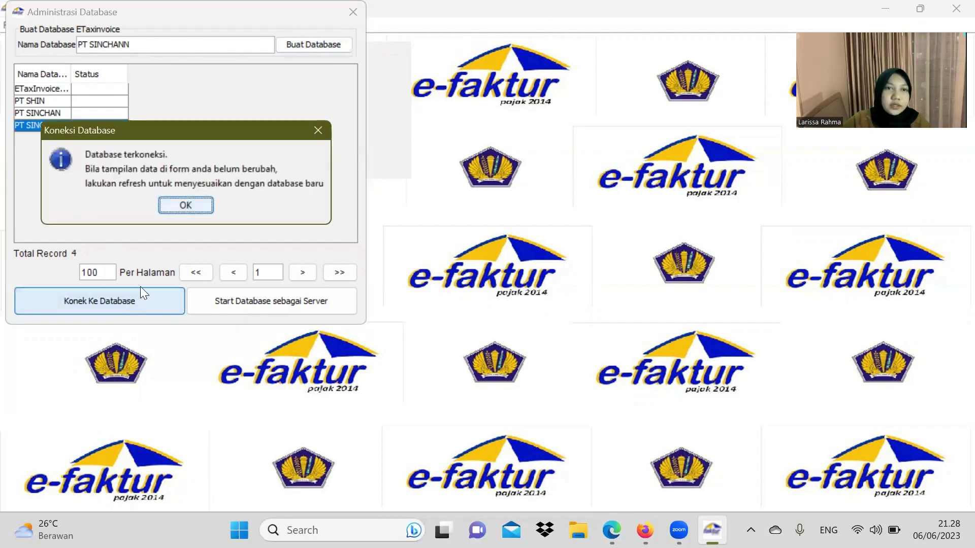
{"action": "left_click", "coordinate": [196, 206]}
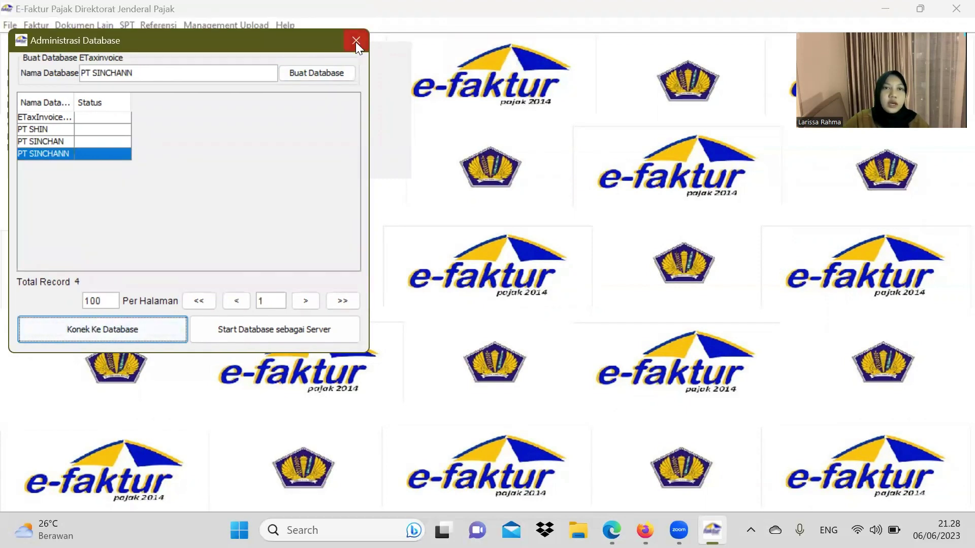
{"action": "left_click", "coordinate": [355, 41]}
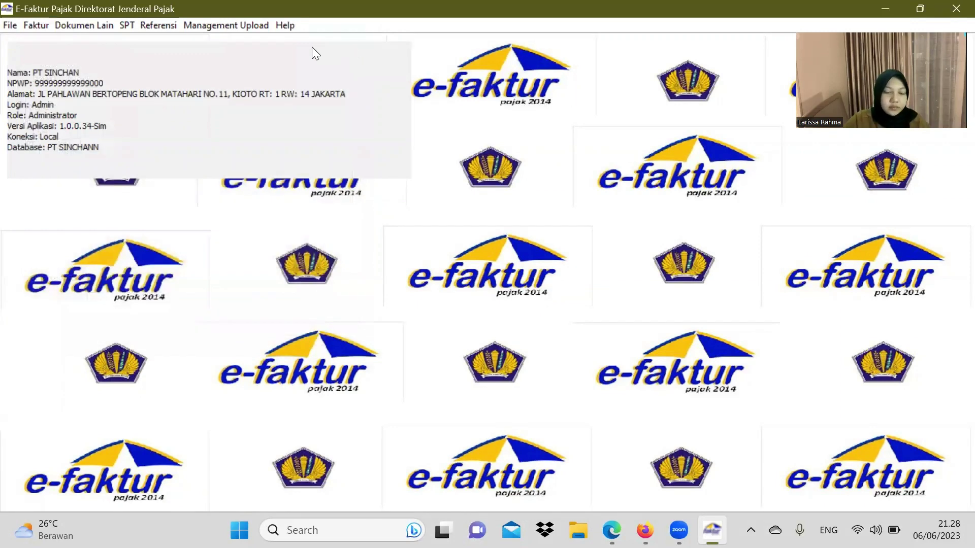
Step: Open the PKP profile for editing and enter postal code 2346578 from the PDF
{"action": "left_click", "coordinate": [221, 20]}
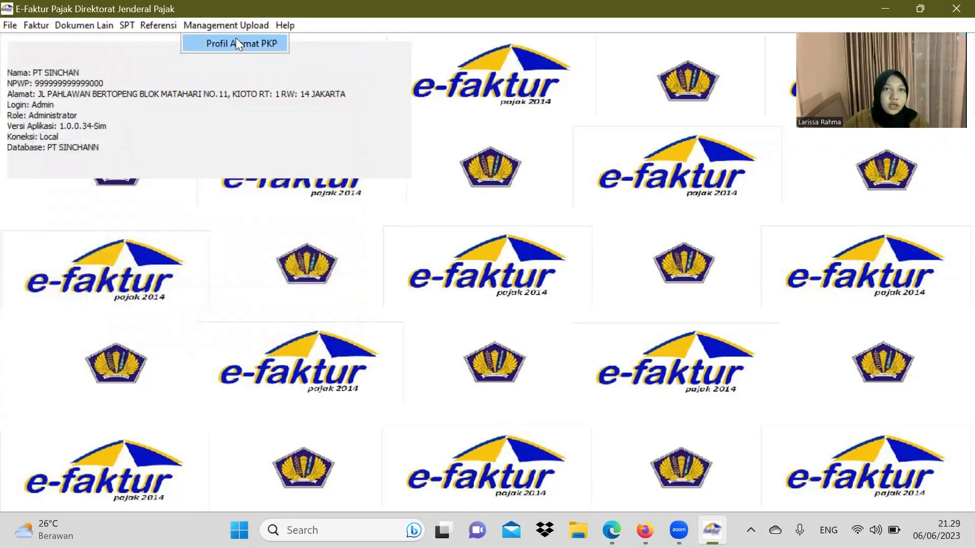
{"action": "left_click", "coordinate": [236, 38]}
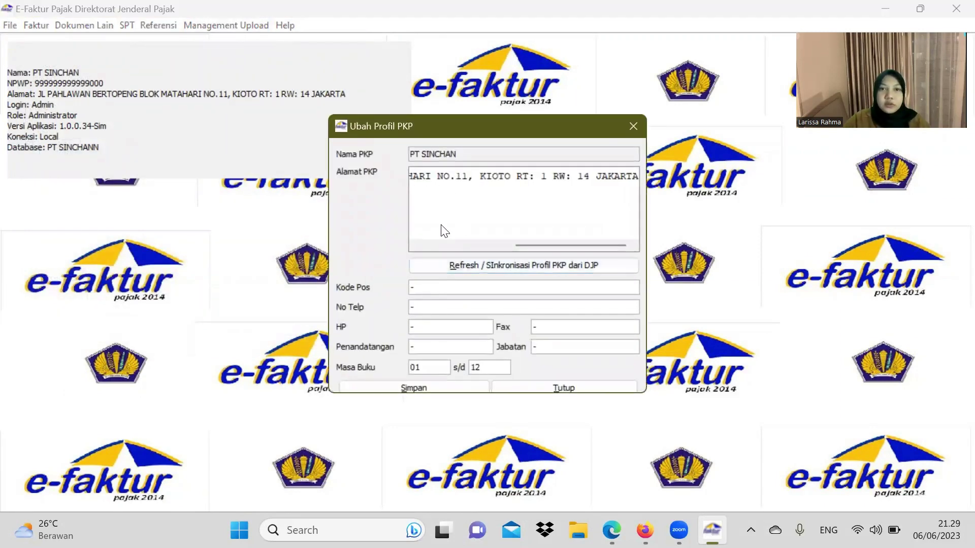
{"action": "left_click", "coordinate": [434, 292]}
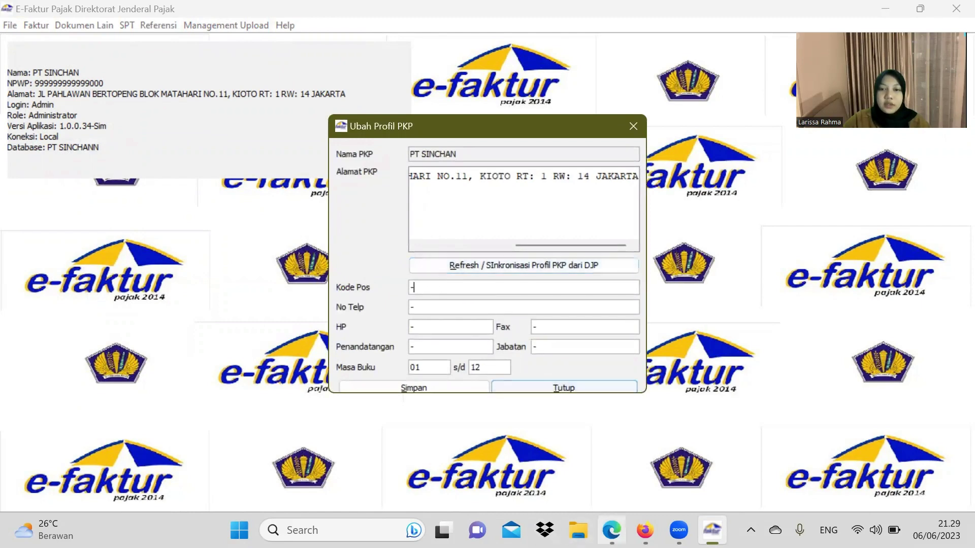
{"action": "left_click", "coordinate": [612, 530]}
{"action": "scroll", "coordinate": [421, 297], "scroll_direction": "down", "scroll_amount": 6}
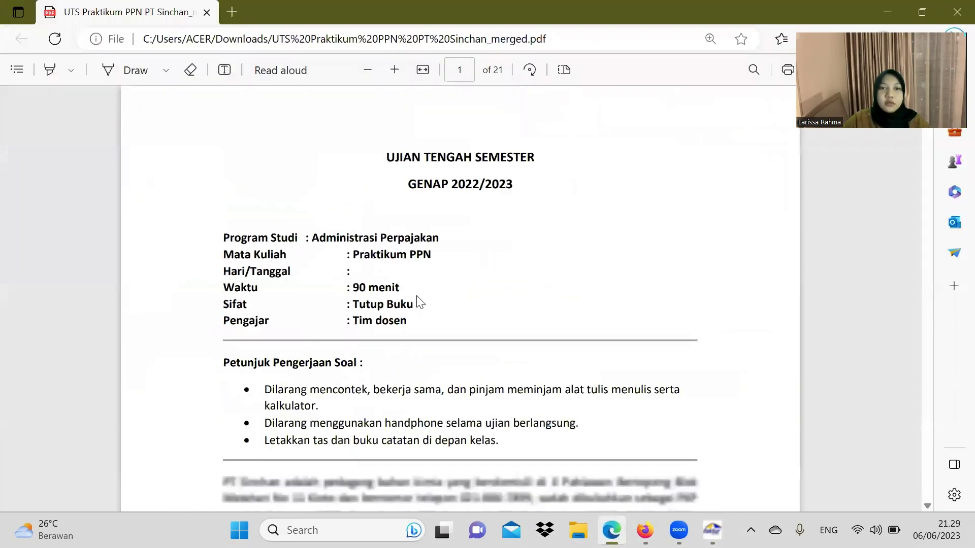
{"action": "scroll", "coordinate": [421, 297], "scroll_direction": "down", "scroll_amount": 1}
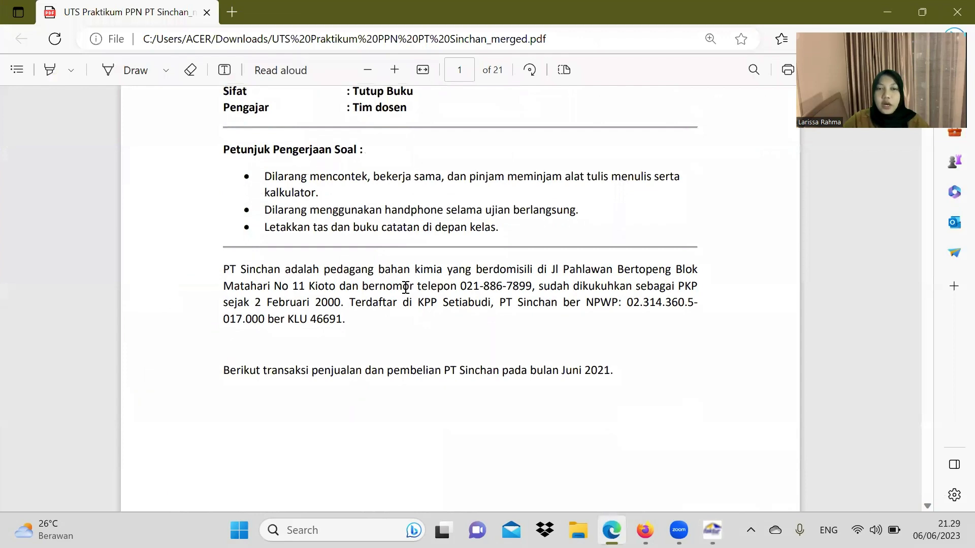
{"action": "mouse_move", "coordinate": [713, 530]}
{"action": "left_click", "coordinate": [665, 425]}
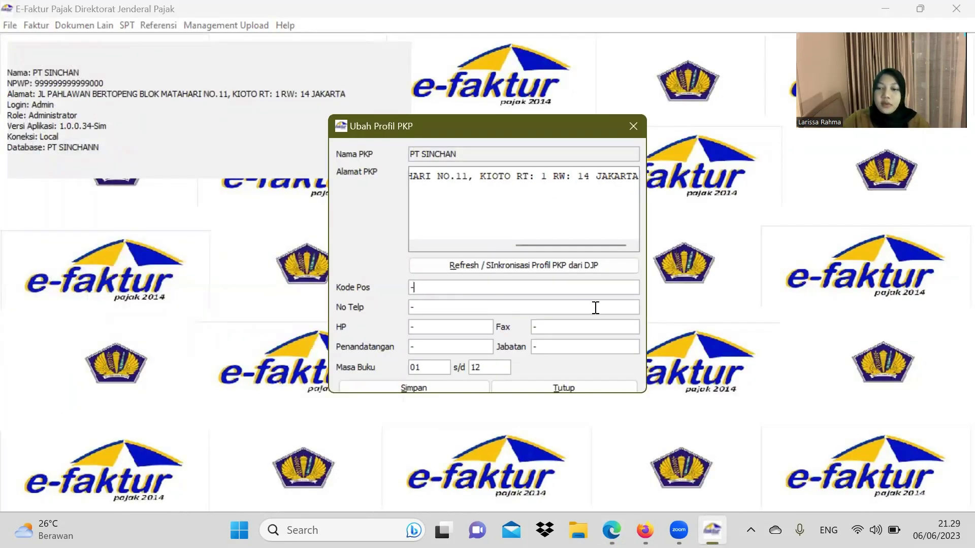
{"action": "left_click", "coordinate": [612, 530]}
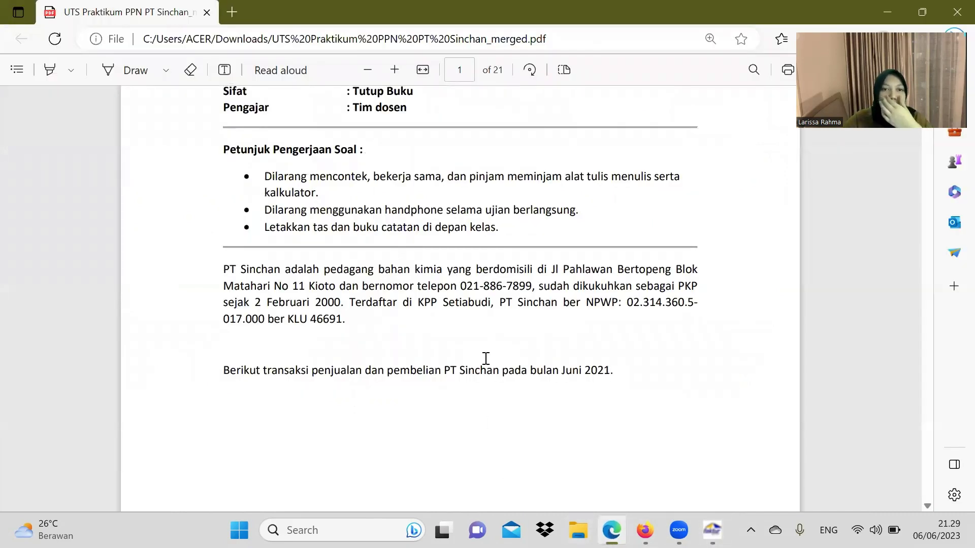
{"action": "left_click", "coordinate": [712, 531]}
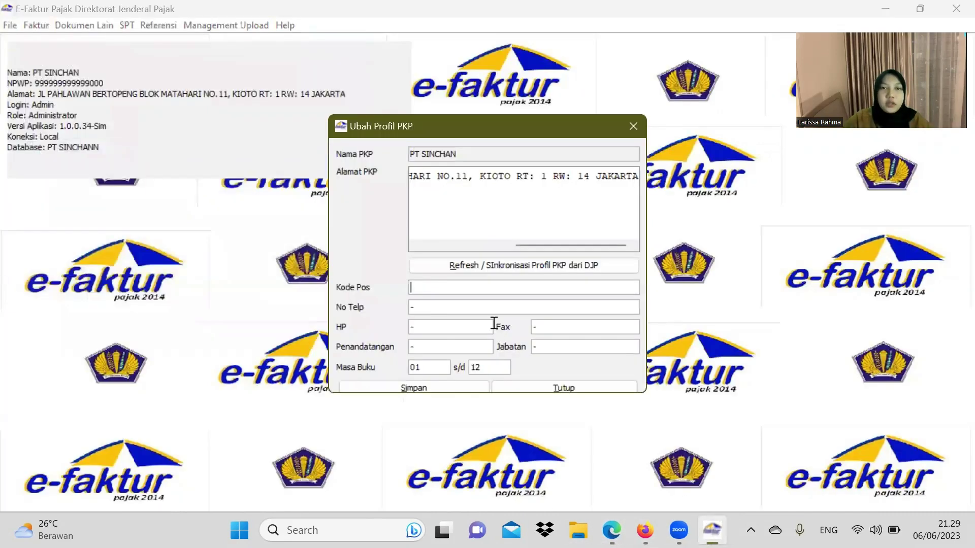
{"action": "type", "text": "2346578"}
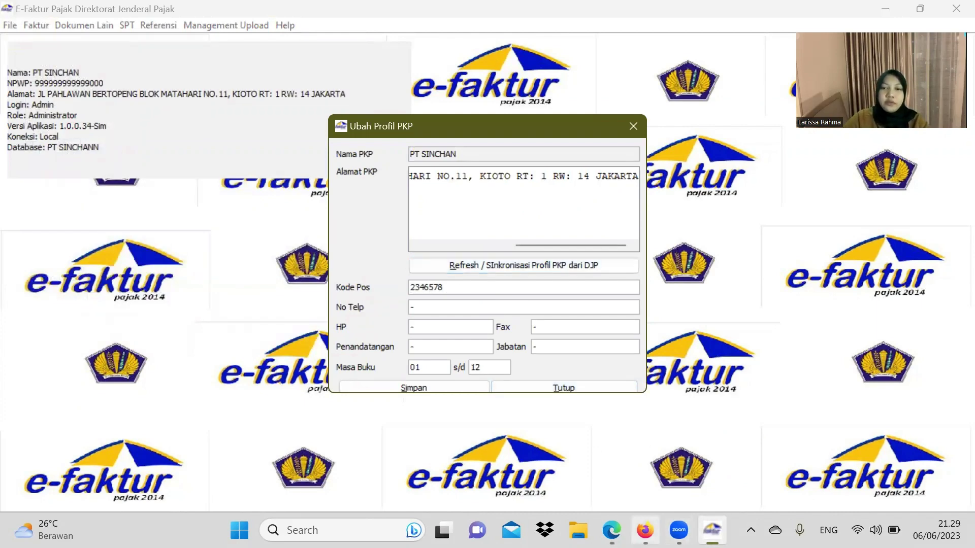
Step: Copy the company phone number from the PDF and select the phone field's placeholder dash
{"action": "left_click", "coordinate": [611, 530]}
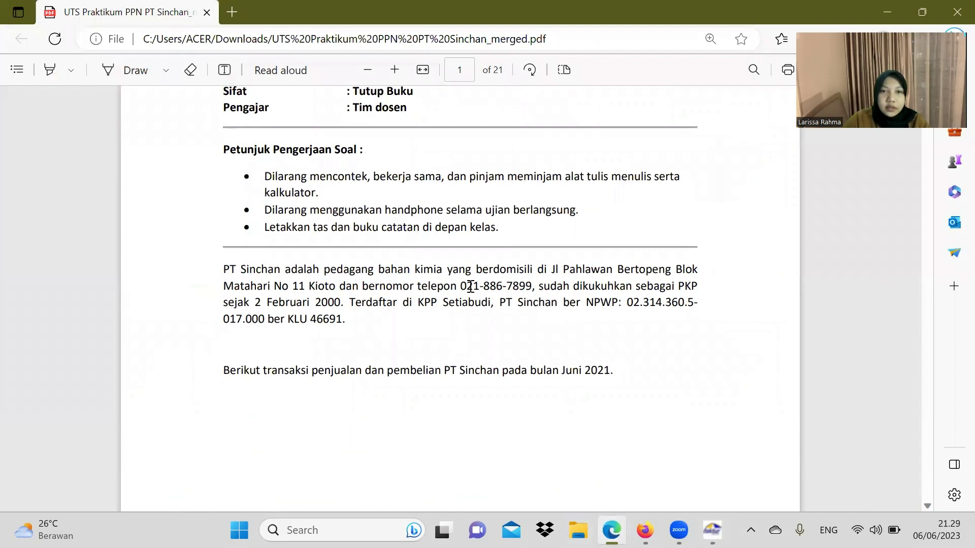
{"action": "left_click_drag", "start_coordinate": [461, 285], "coordinate": [528, 289]}
{"action": "key", "text": "ctrl+c"}
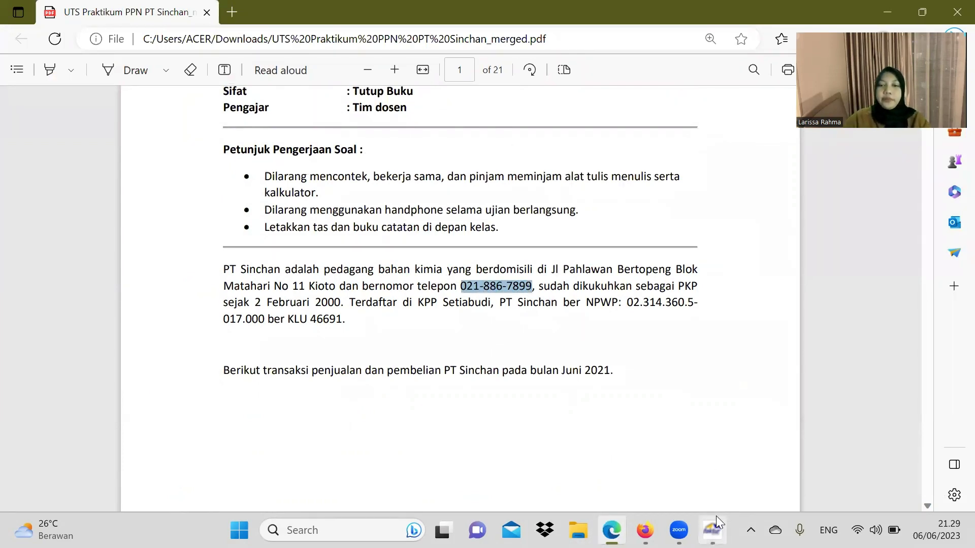
{"action": "left_click", "coordinate": [713, 530]}
{"action": "left_click_drag", "start_coordinate": [431, 308], "coordinate": [399, 312]}
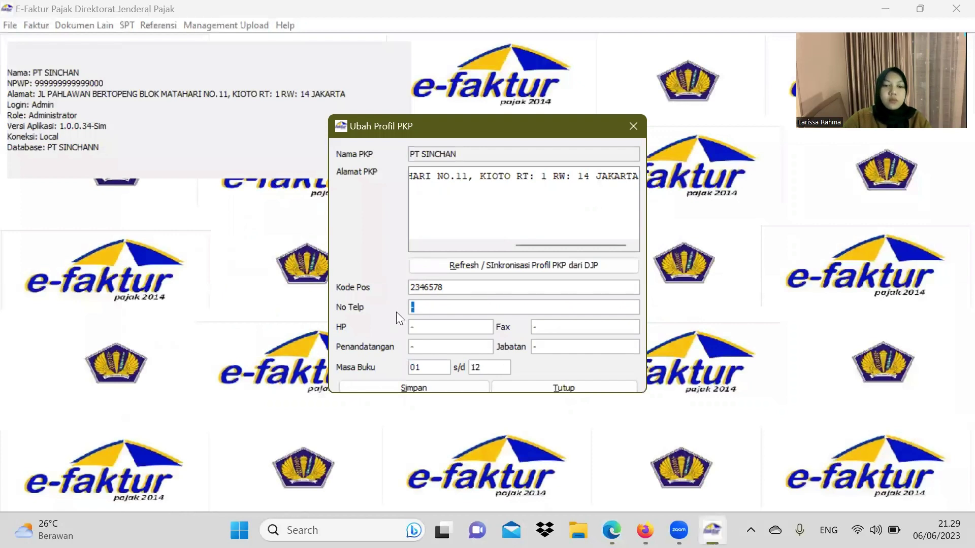
Step: Paste the company phone number and enter the mobile number in the PKP profile
{"action": "key", "text": "ctrl+v"}
{"action": "left_click", "coordinate": [460, 332]}
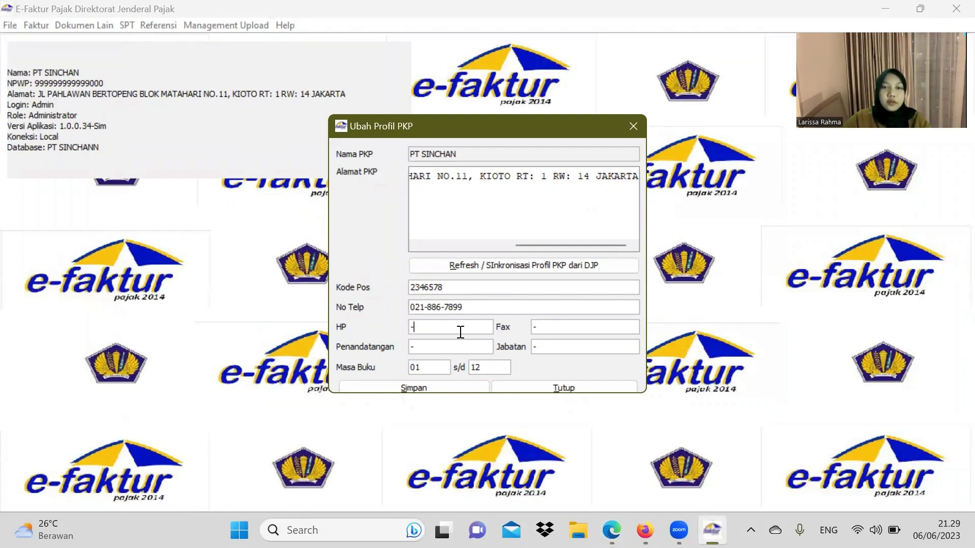
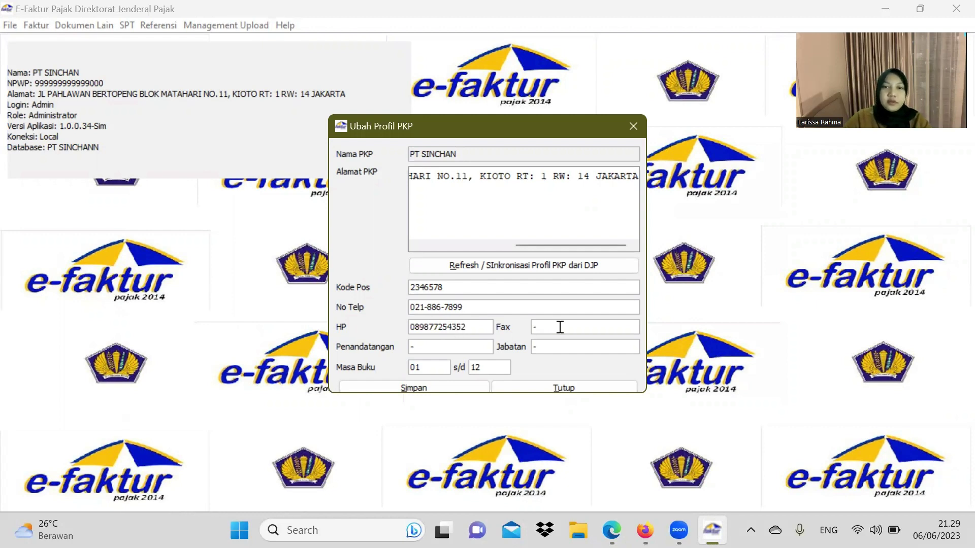
{"action": "type", "text": "983752"}
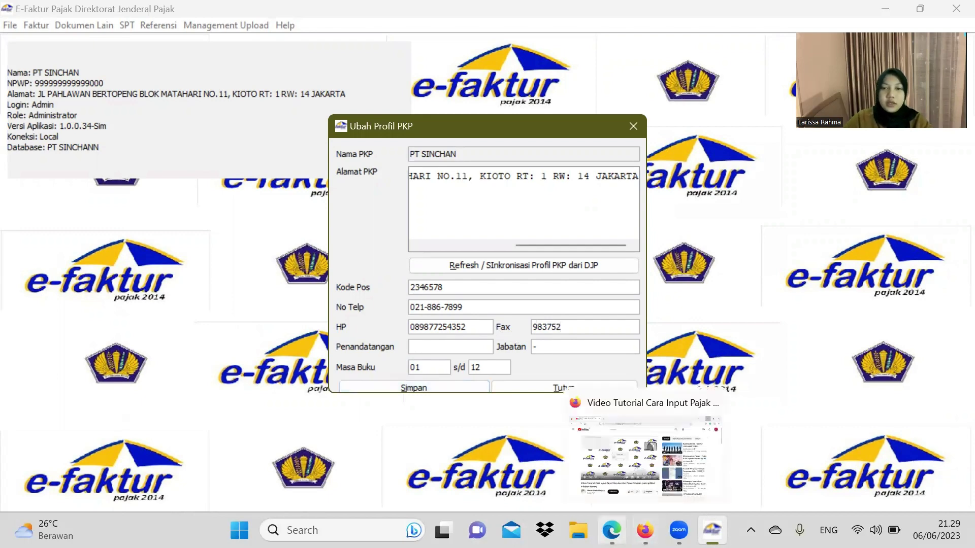
{"action": "left_click", "coordinate": [612, 530]}
{"action": "scroll", "coordinate": [584, 363], "scroll_direction": "down", "scroll_amount": 10}
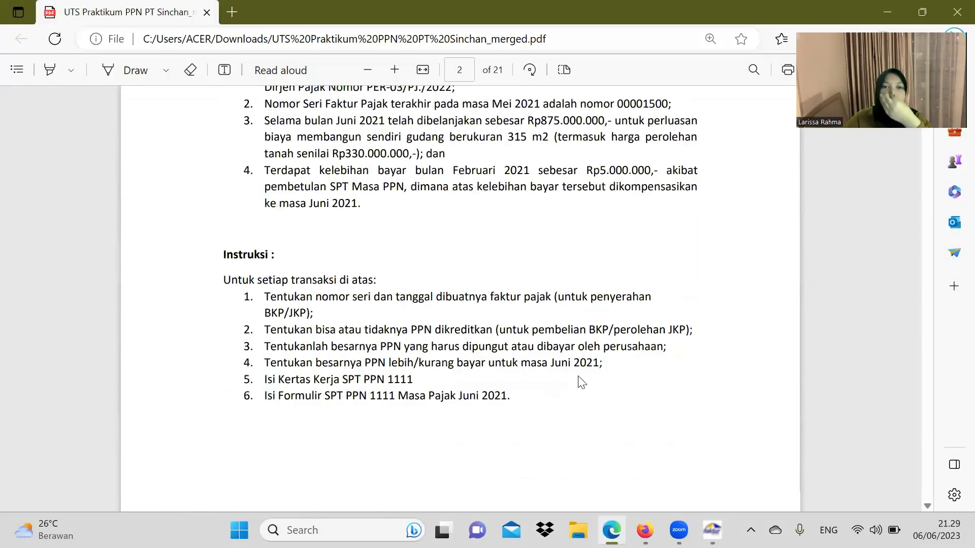
{"action": "scroll", "coordinate": [578, 381], "scroll_direction": "up", "scroll_amount": 12}
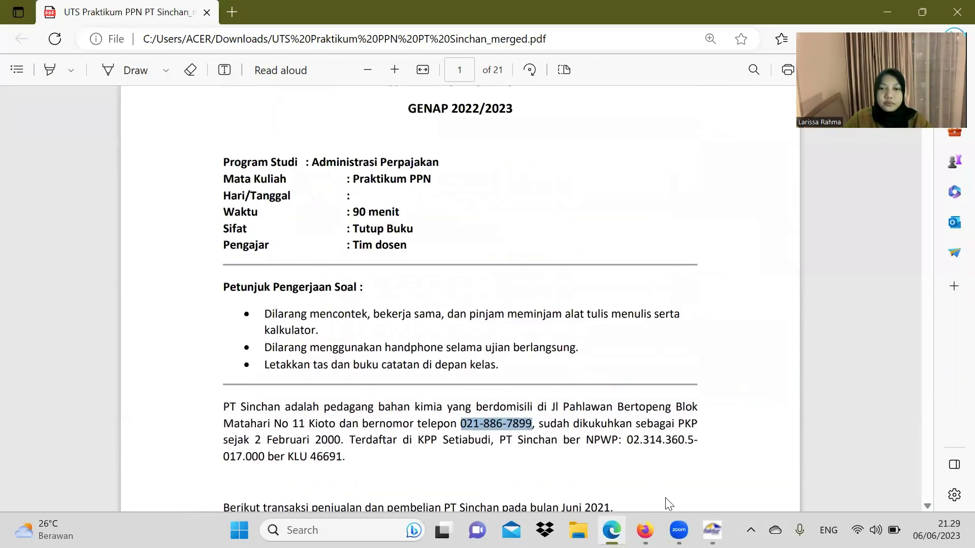
{"action": "left_click", "coordinate": [712, 530]}
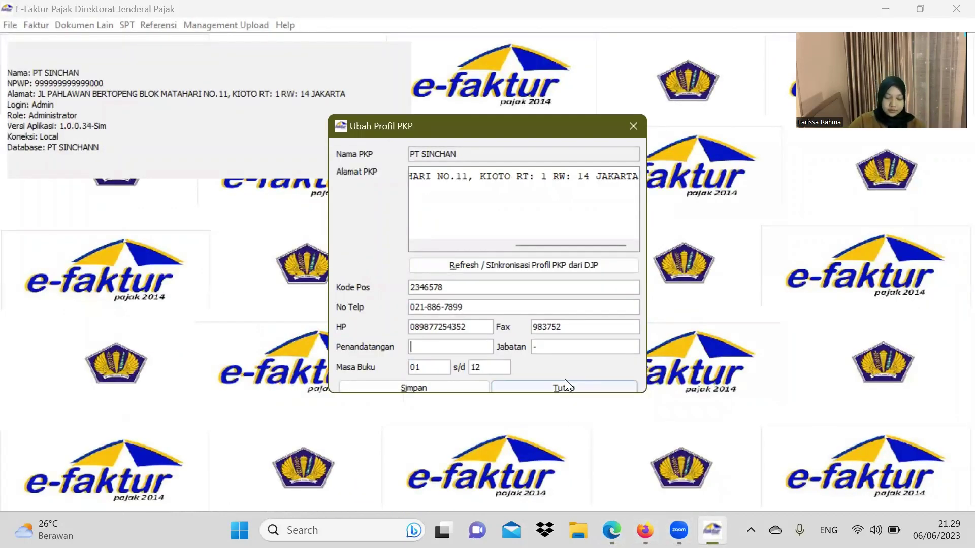
Step: Enter the signer's name with title TAX MANAGER and save the profile
{"action": "left_click", "coordinate": [459, 351]}
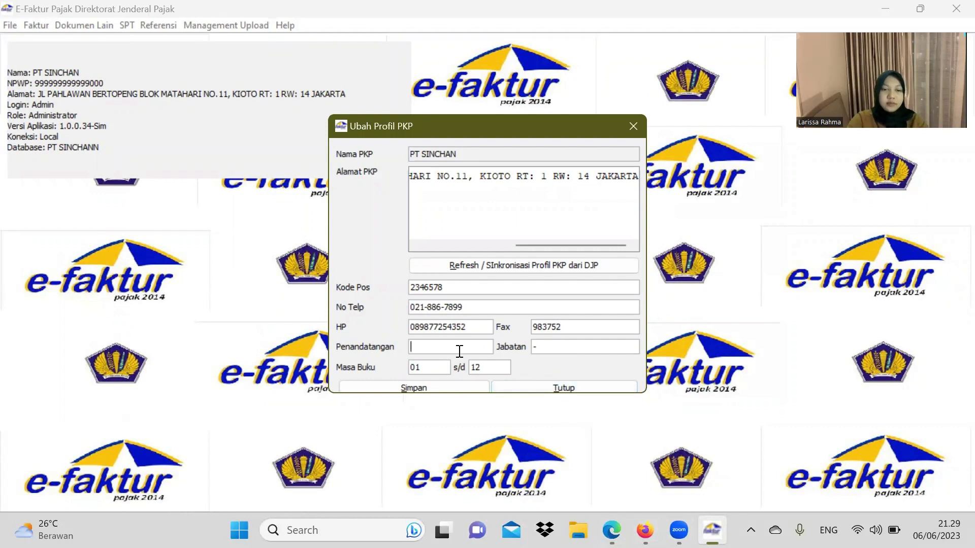
{"action": "type", "text": "DA"}
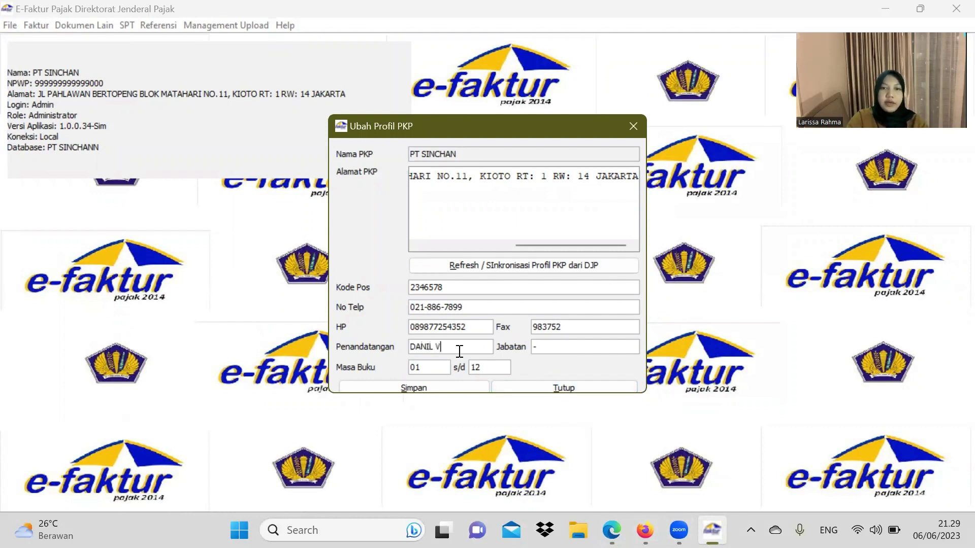
{"action": "type", "text": "NIL N"}
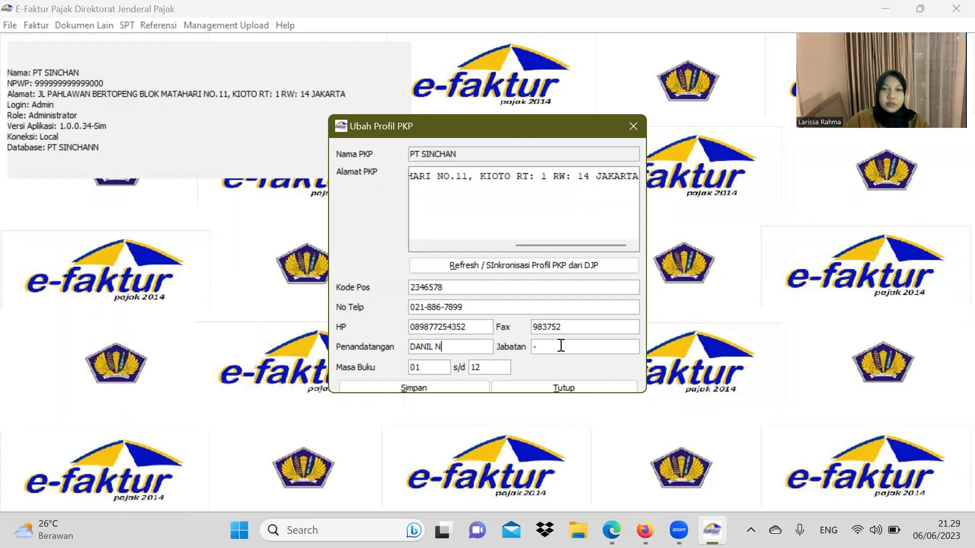
{"action": "left_click", "coordinate": [561, 345]}
{"action": "type", "text": "TA"}
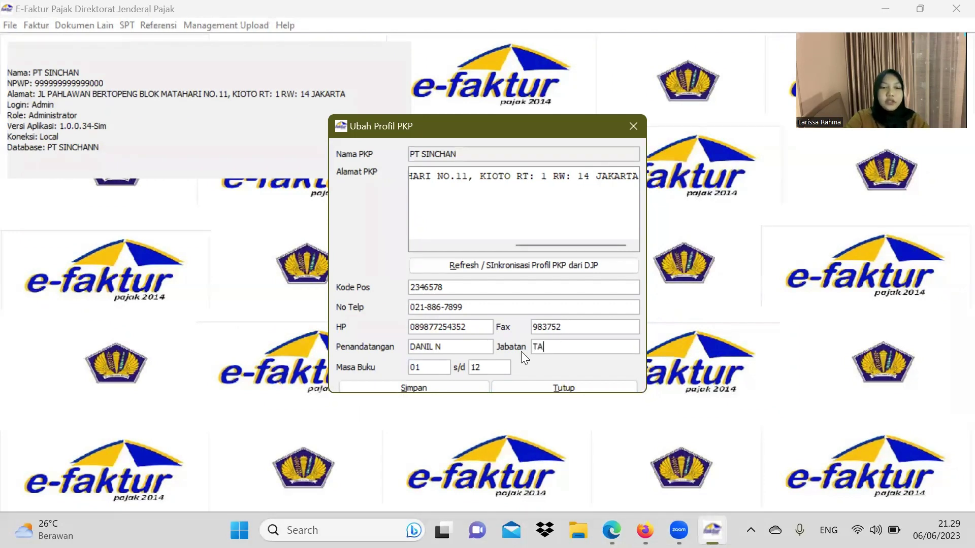
{"action": "type", "text": "X MANAGE"}
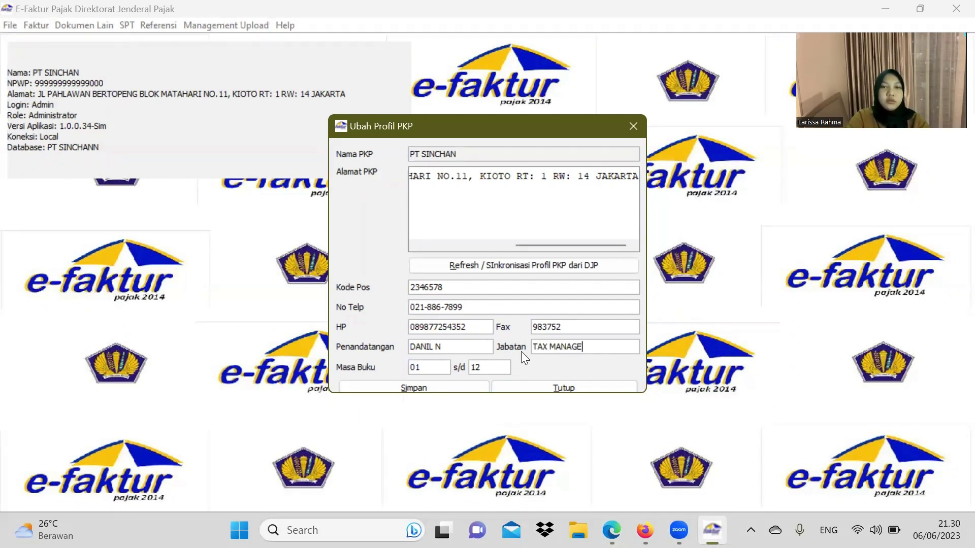
{"action": "type", "text": "R"}
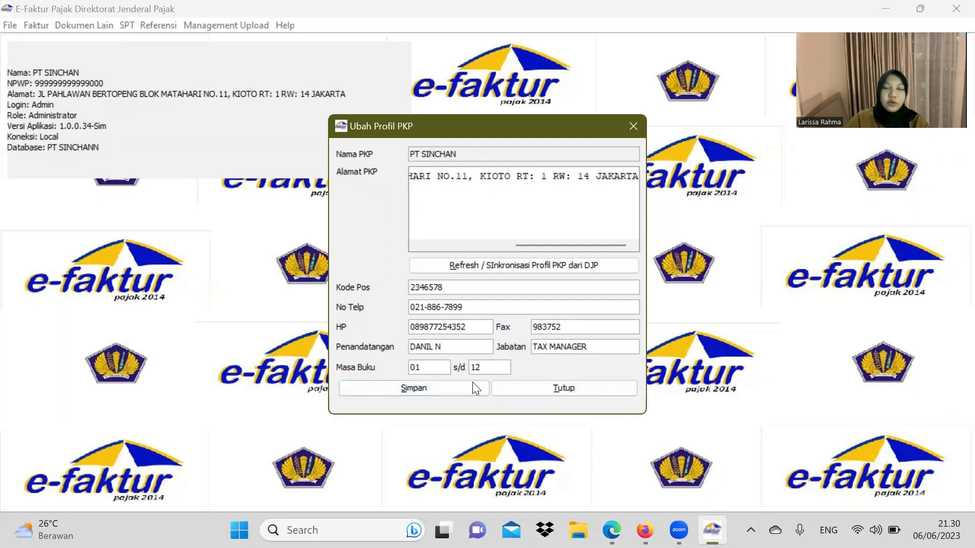
{"action": "left_click", "coordinate": [460, 387]}
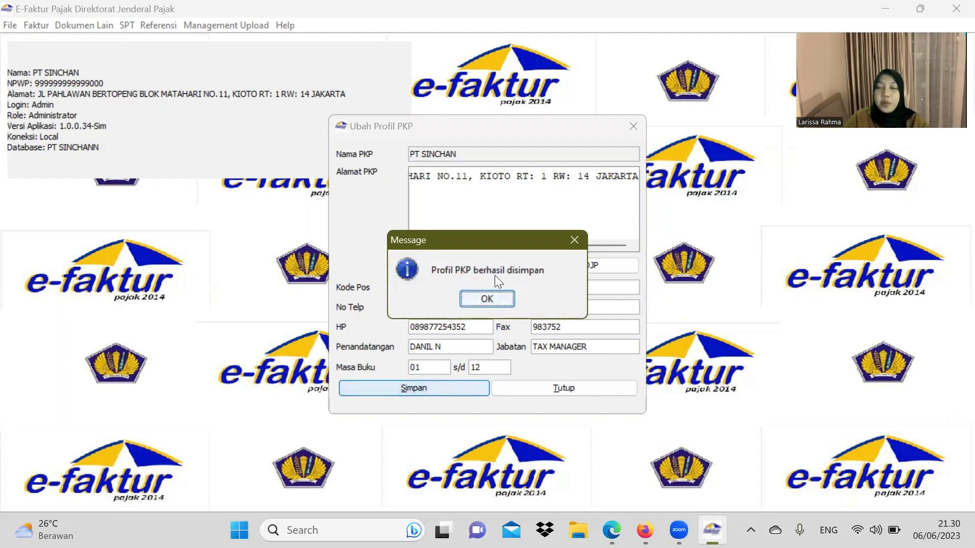
{"action": "left_click", "coordinate": [497, 298]}
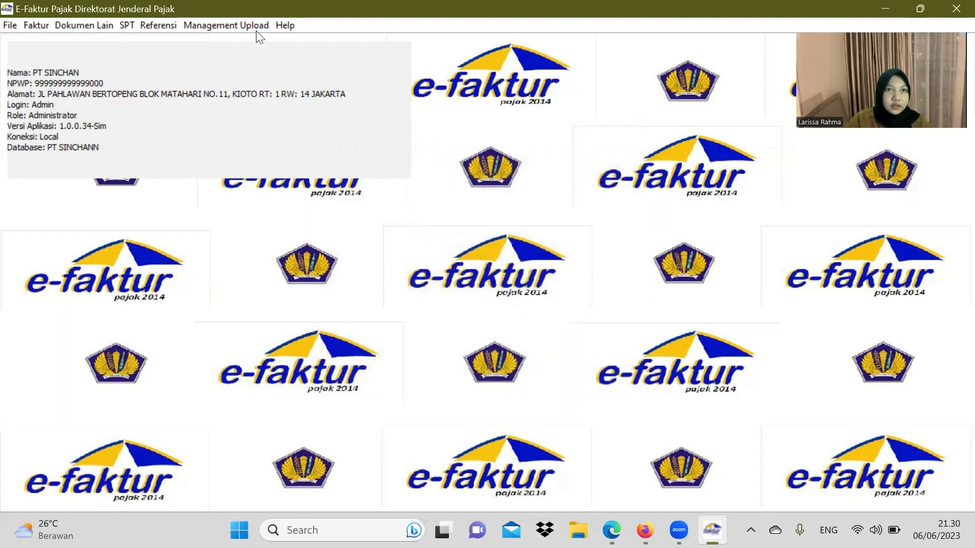
Step: Open Referensi Nomor Faktur and start recording a new invoice number range
{"action": "left_click", "coordinate": [166, 27]}
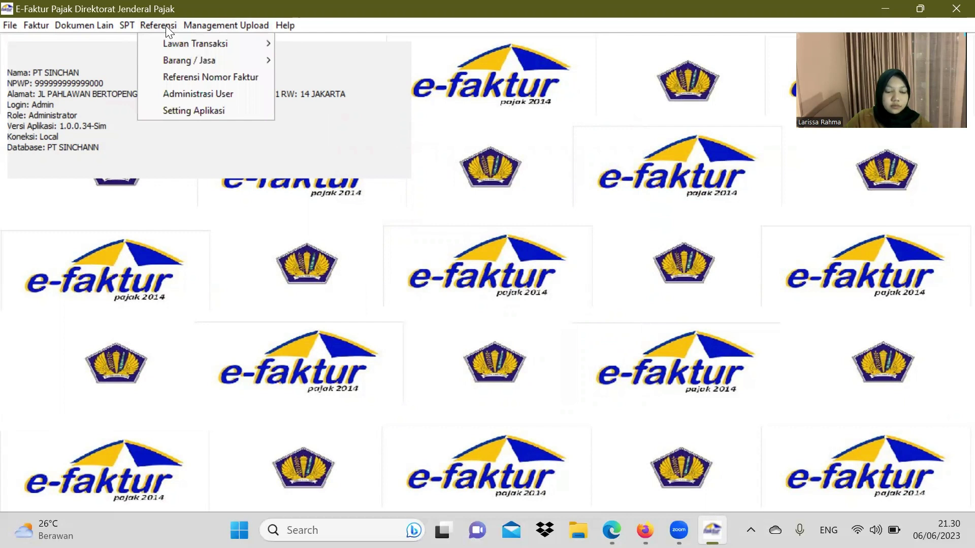
{"action": "left_click", "coordinate": [213, 78]}
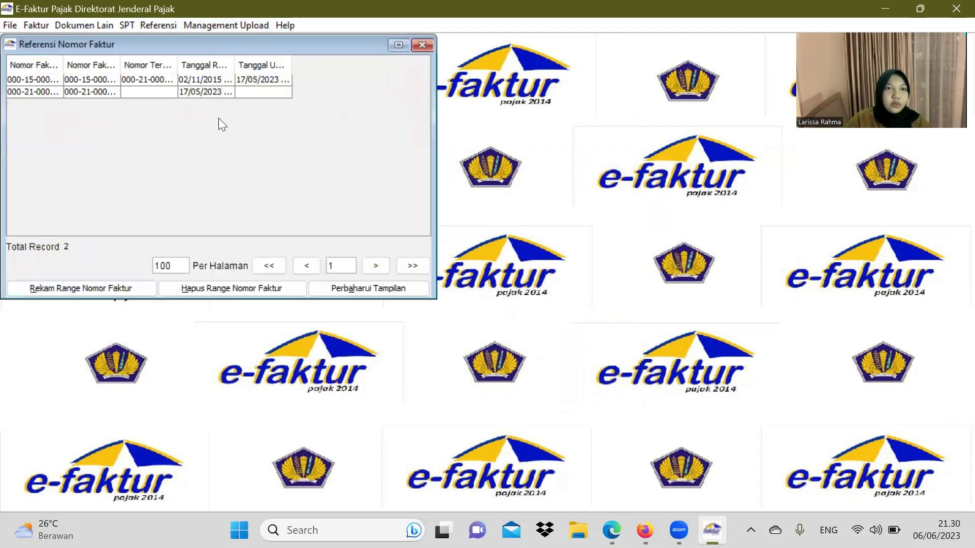
{"action": "left_click", "coordinate": [93, 288]}
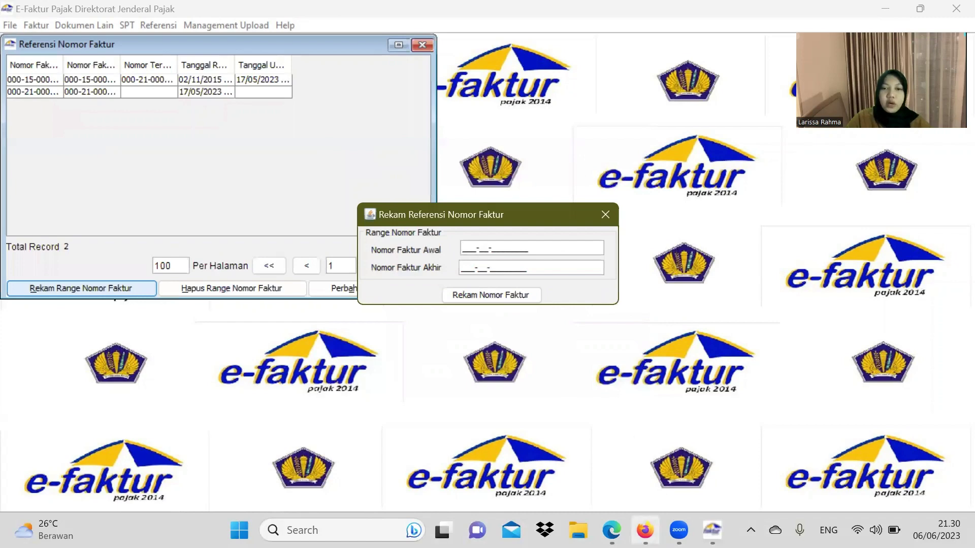
{"action": "mouse_move", "coordinate": [611, 530]}
{"action": "left_click", "coordinate": [612, 455]}
{"action": "scroll", "coordinate": [573, 347], "scroll_direction": "down", "scroll_amount": 9}
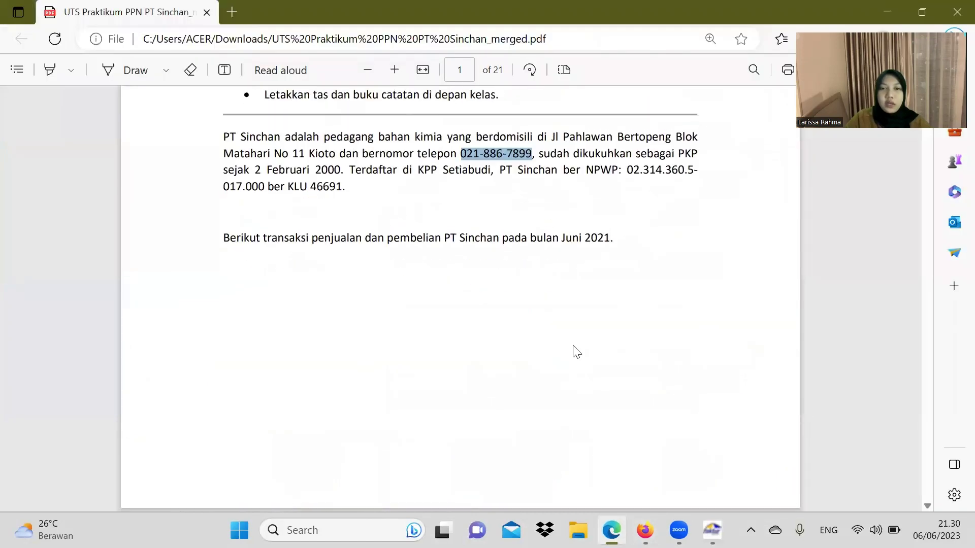
{"action": "scroll", "coordinate": [573, 349], "scroll_direction": "down", "scroll_amount": 6}
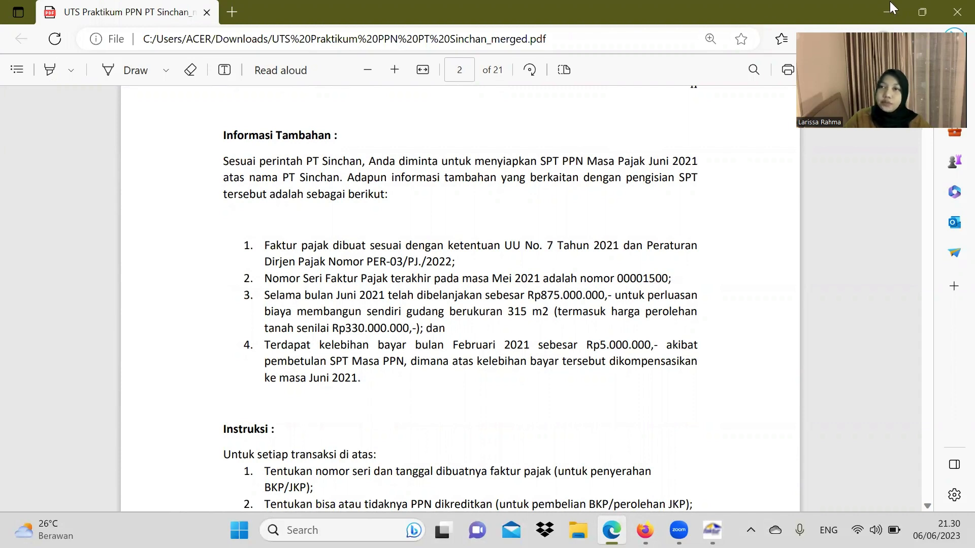
{"action": "key", "text": "alt+Tab"}
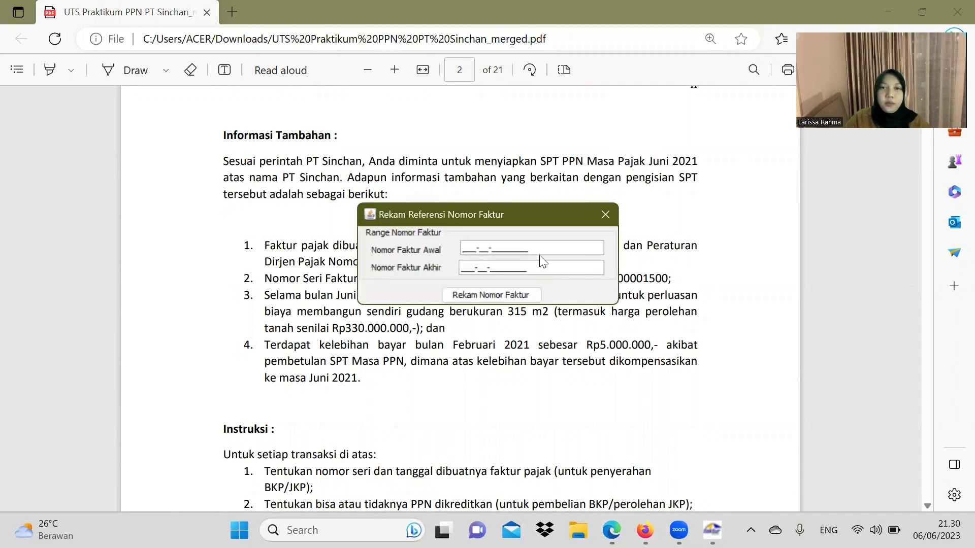
{"action": "type", "text": "000"}
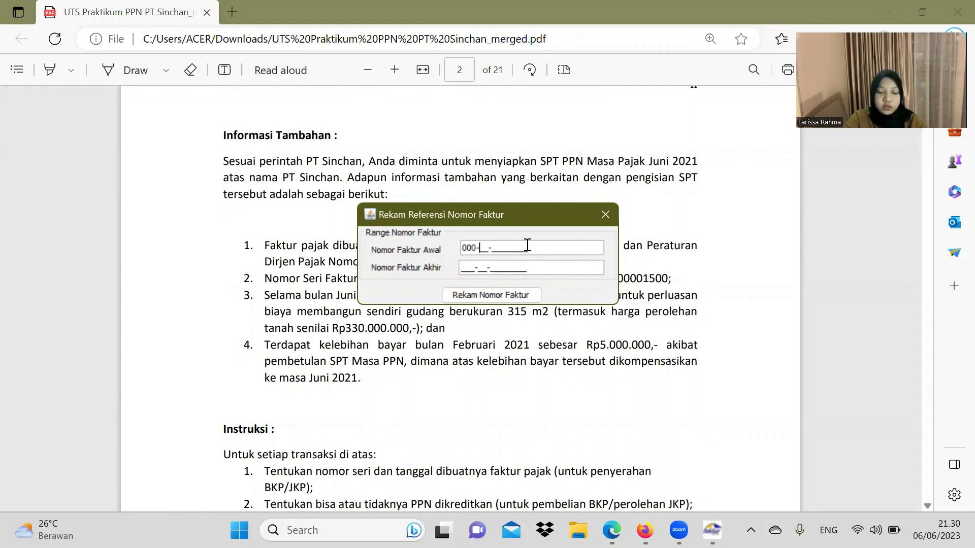
{"action": "type", "text": "210"}
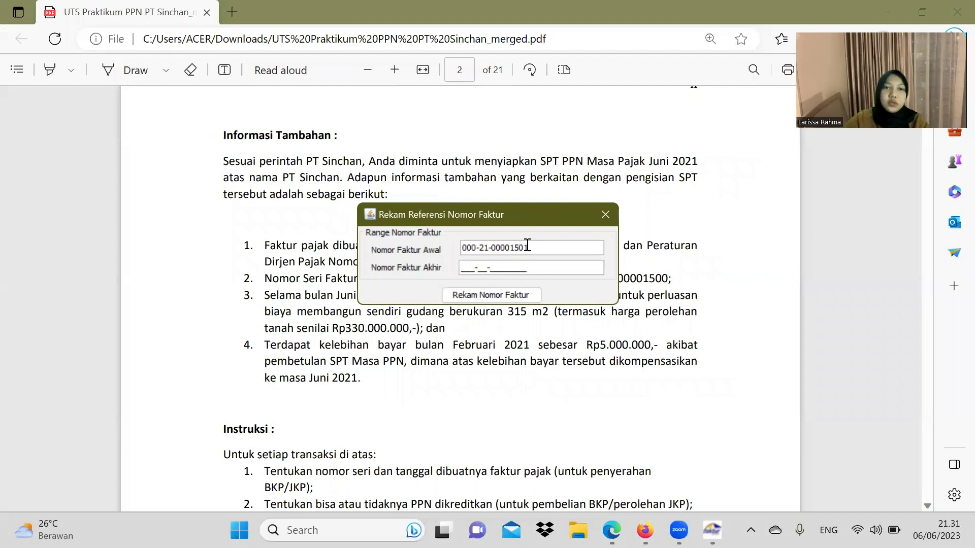
{"action": "left_click", "coordinate": [463, 266]}
{"action": "type", "text": "000-21-0"}
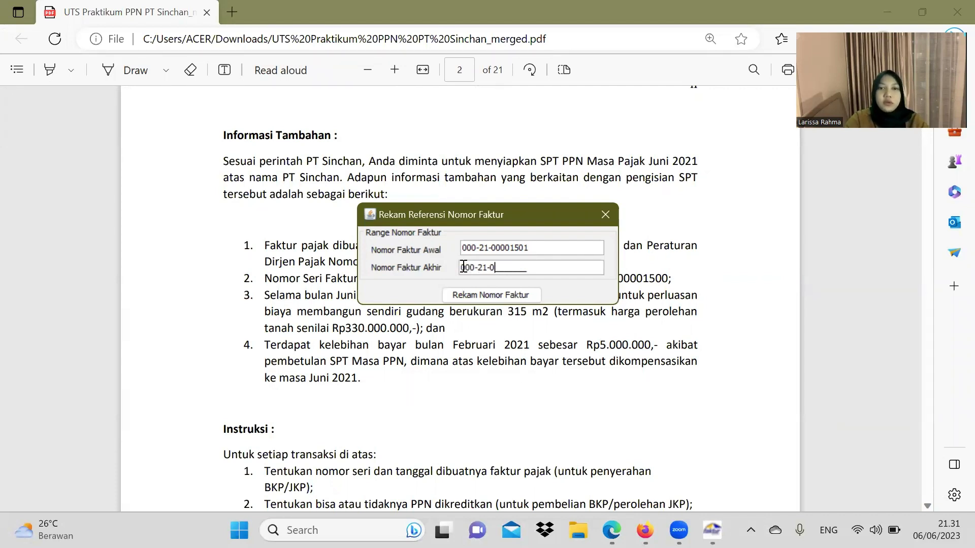
{"action": "type", "text": "000"}
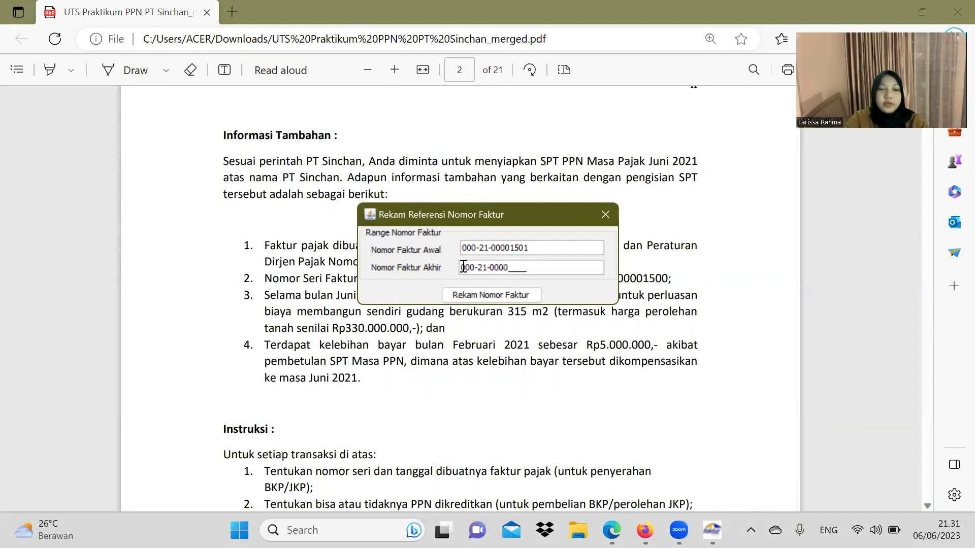
{"action": "type", "text": "1520"}
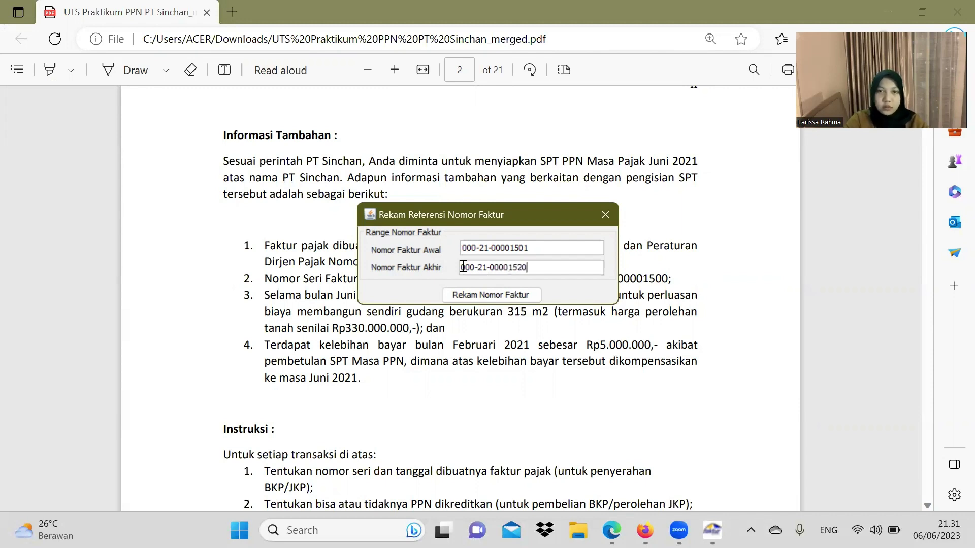
{"action": "left_click", "coordinate": [474, 294]}
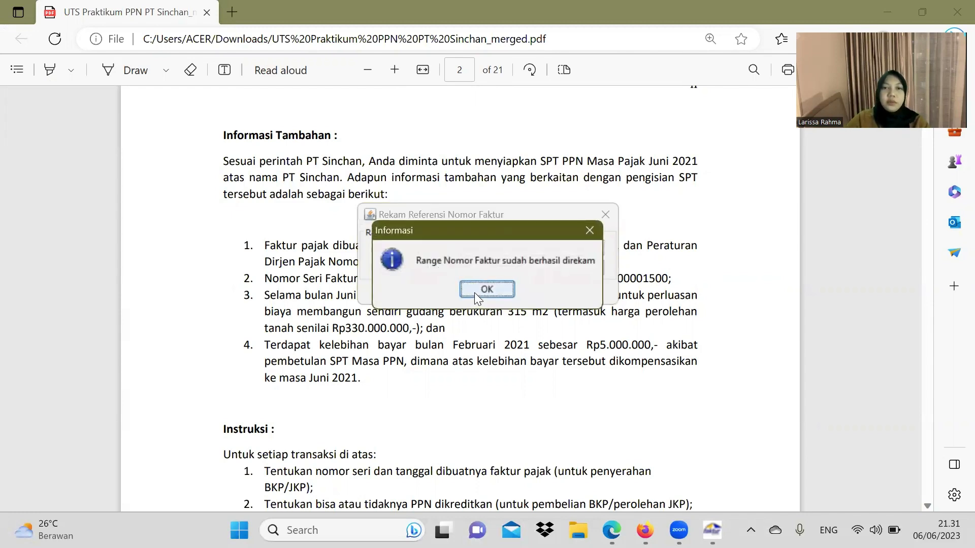
{"action": "left_click", "coordinate": [490, 290]}
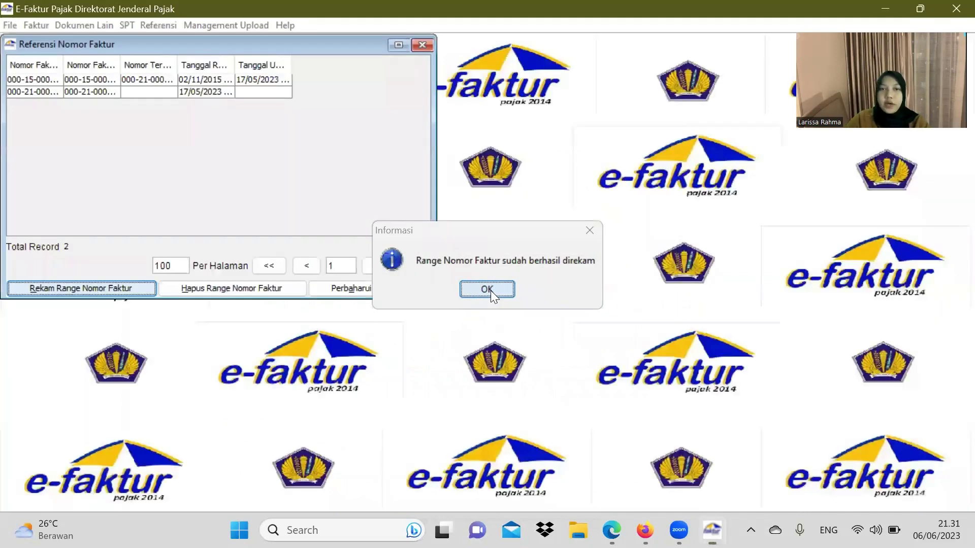
Step: Close Referensi Nomor Faktur and show the Pajak Keluaran Administrasi Faktur list
{"action": "left_click", "coordinate": [490, 291]}
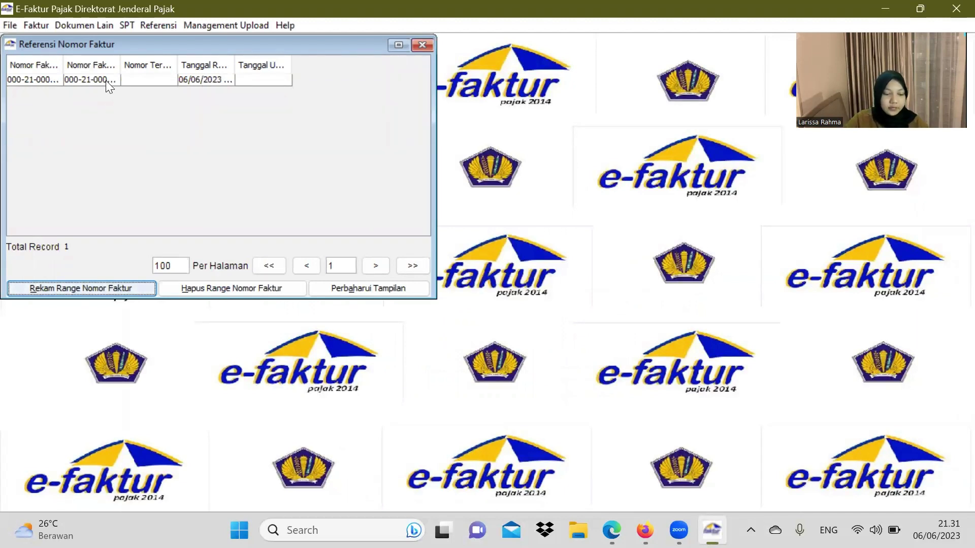
{"action": "left_click", "coordinate": [105, 81]}
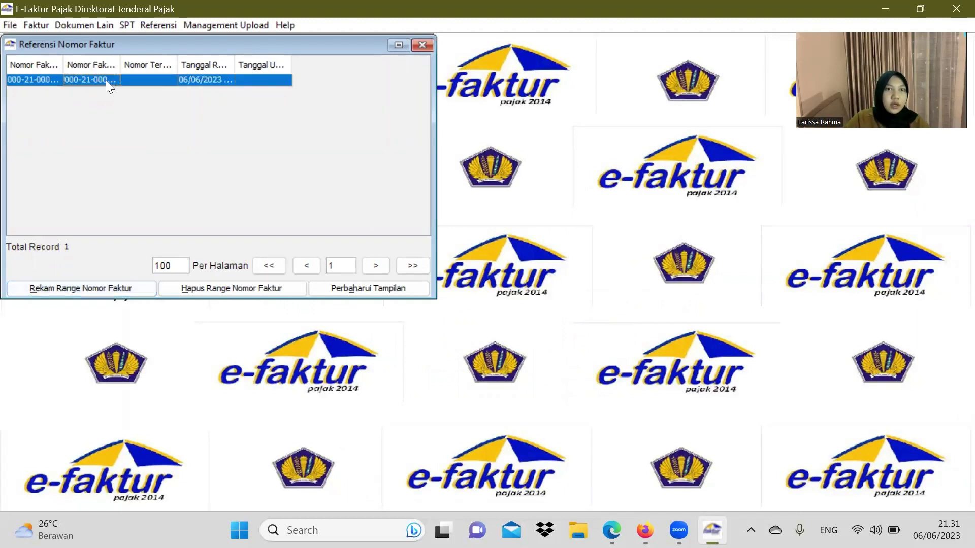
{"action": "left_click", "coordinate": [422, 45]}
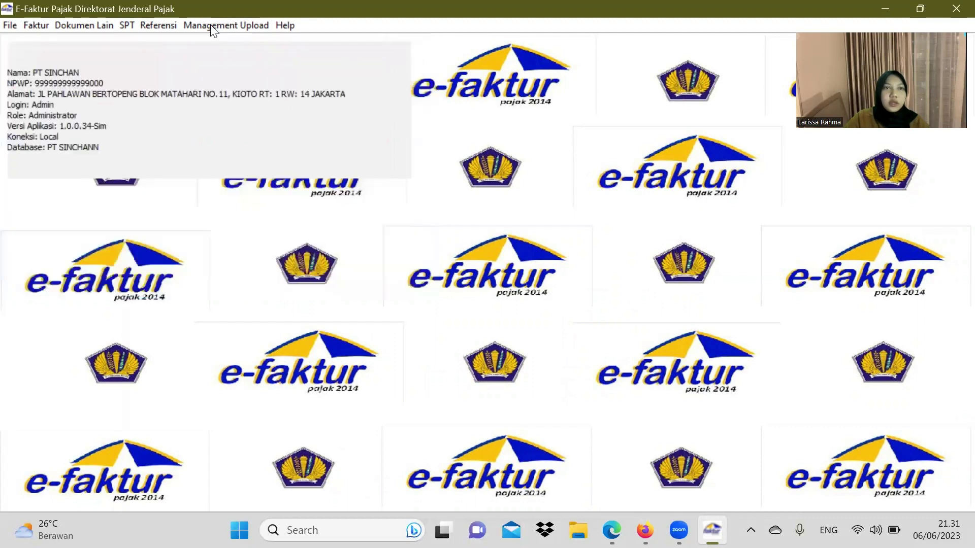
{"action": "left_click", "coordinate": [46, 28]}
{"action": "mouse_move", "coordinate": [57, 37]}
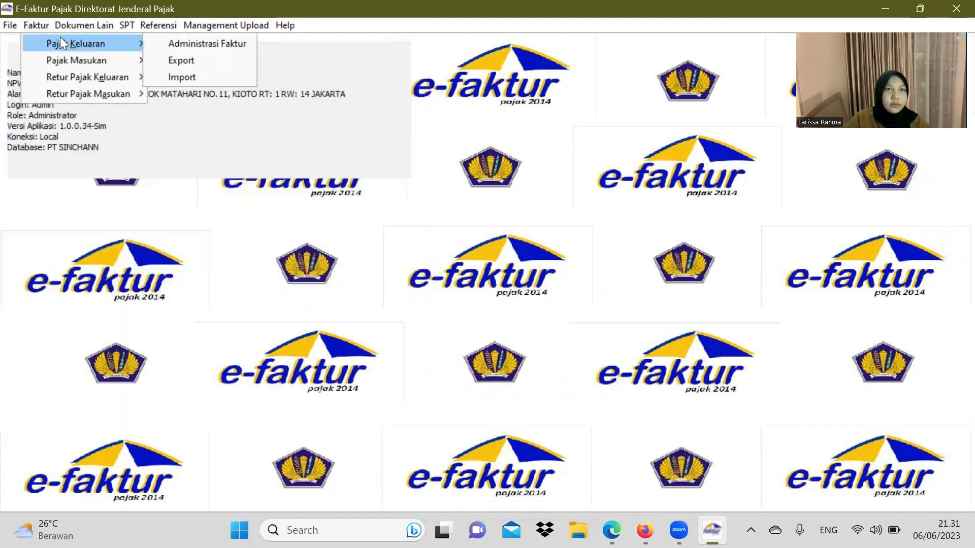
{"action": "left_click", "coordinate": [158, 44]}
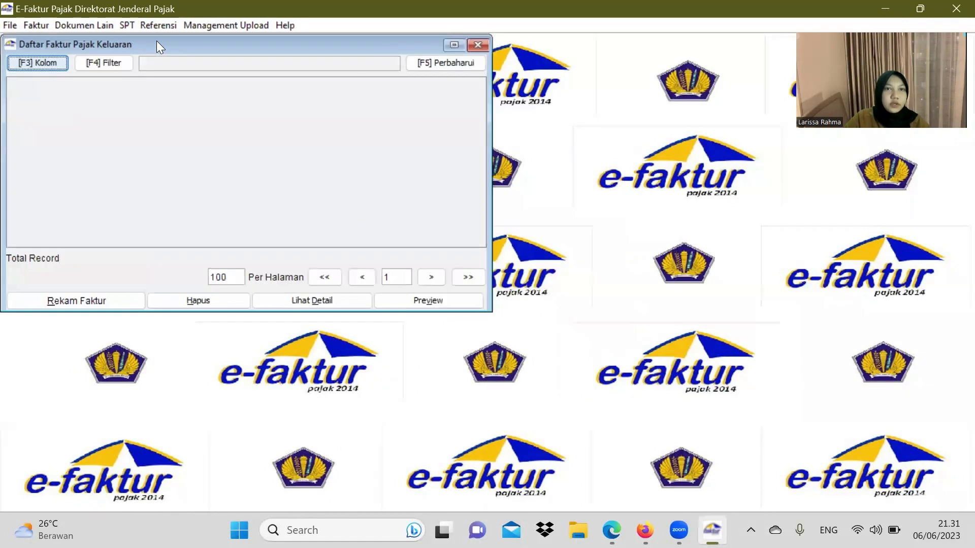
Step: Start a new output invoice and arrange it beside the assignment PDF's invoice details
{"action": "left_click", "coordinate": [107, 300]}
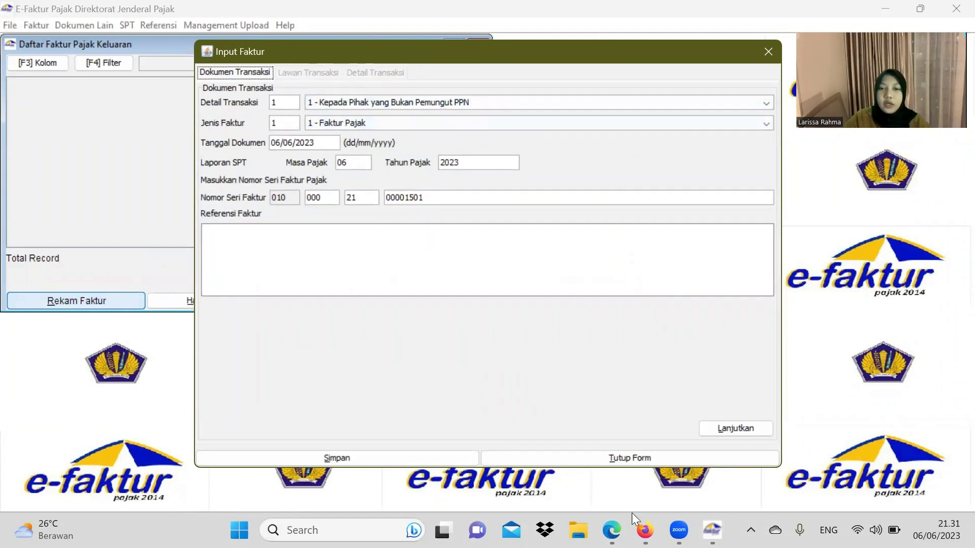
{"action": "mouse_move", "coordinate": [612, 529]}
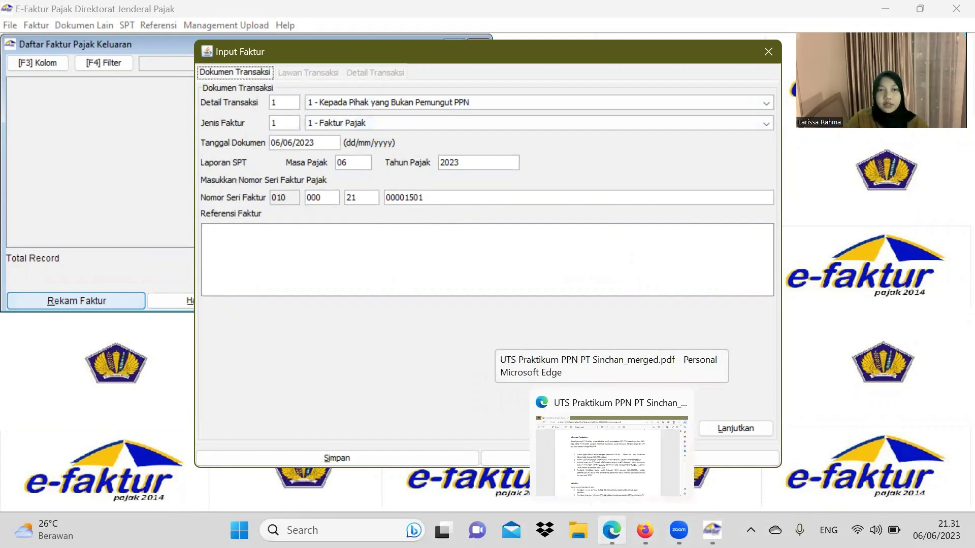
{"action": "left_click", "coordinate": [612, 447]}
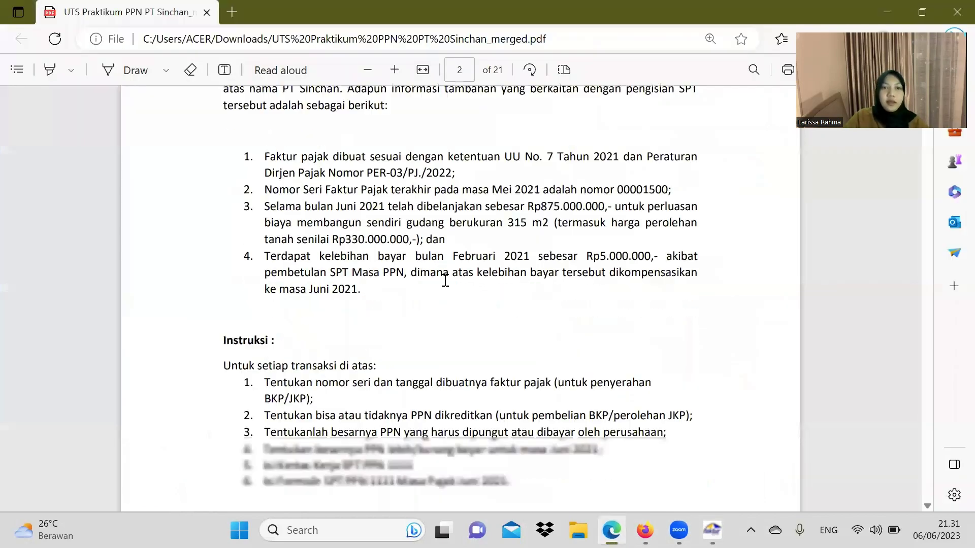
{"action": "scroll", "coordinate": [445, 280], "scroll_direction": "down", "scroll_amount": 10}
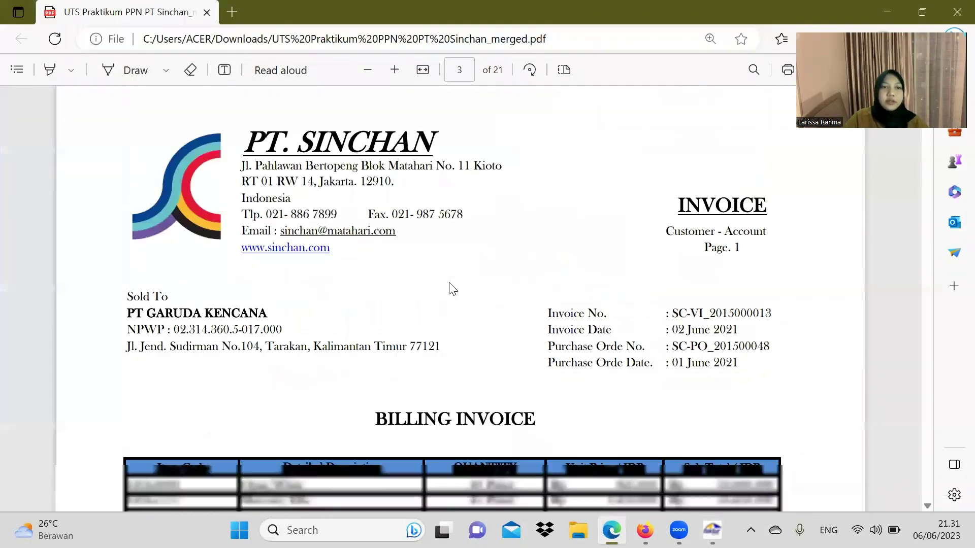
{"action": "scroll", "coordinate": [332, 254], "scroll_direction": "down", "scroll_amount": 2}
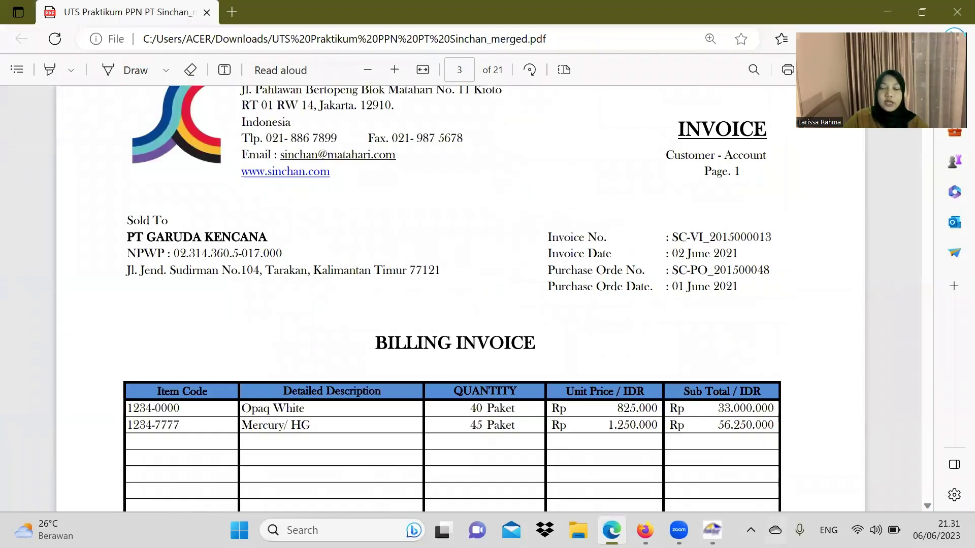
{"action": "left_click", "coordinate": [712, 530]}
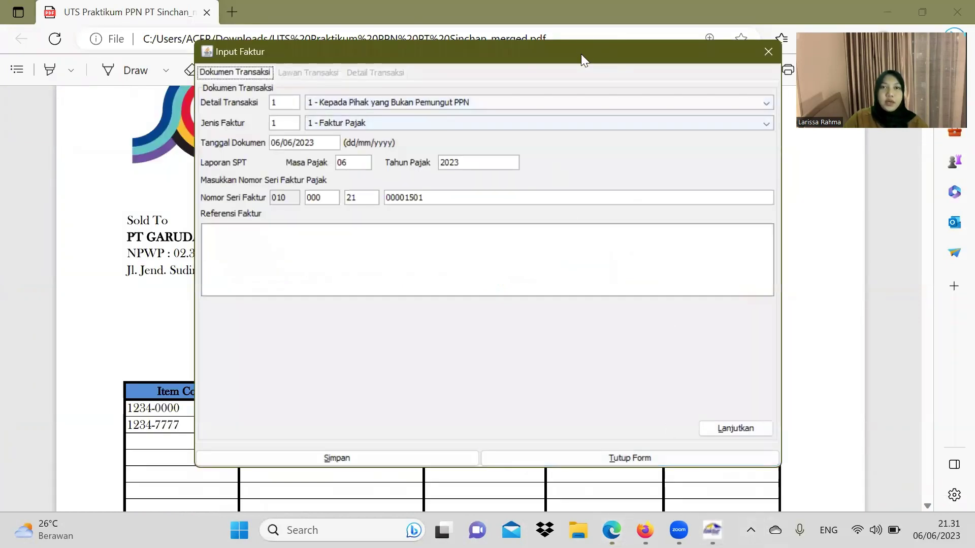
{"action": "left_click_drag", "start_coordinate": [584, 60], "coordinate": [736, 124]}
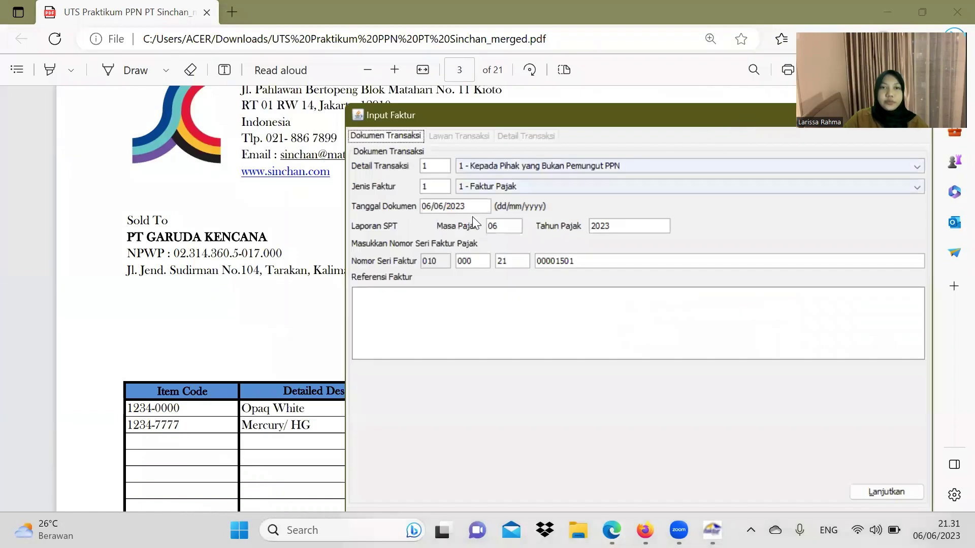
{"action": "scroll", "coordinate": [270, 237], "scroll_direction": "down", "scroll_amount": 2}
{"action": "scroll", "coordinate": [269, 237], "scroll_direction": "down", "scroll_amount": 1}
{"action": "scroll", "coordinate": [261, 226], "scroll_direction": "up", "scroll_amount": 1}
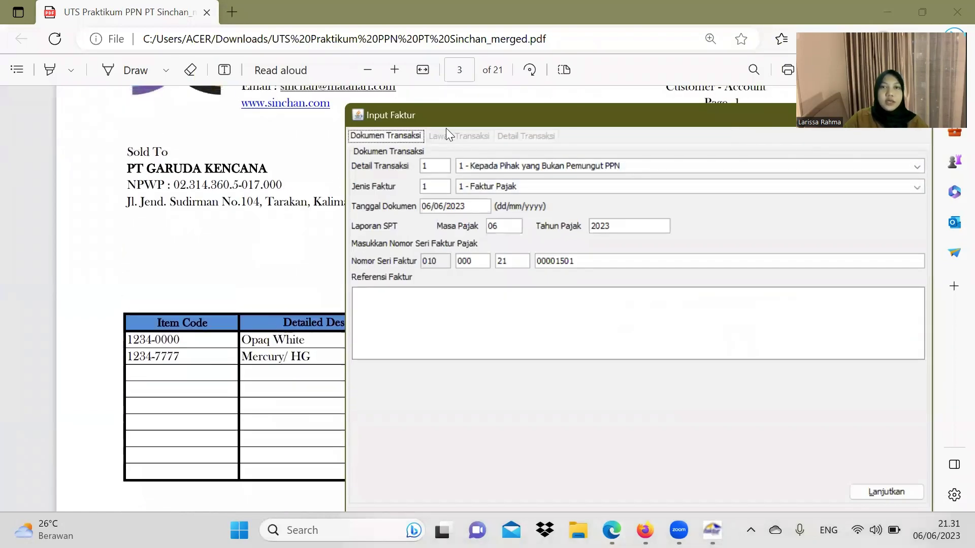
{"action": "left_click_drag", "start_coordinate": [457, 119], "coordinate": [171, 142]}
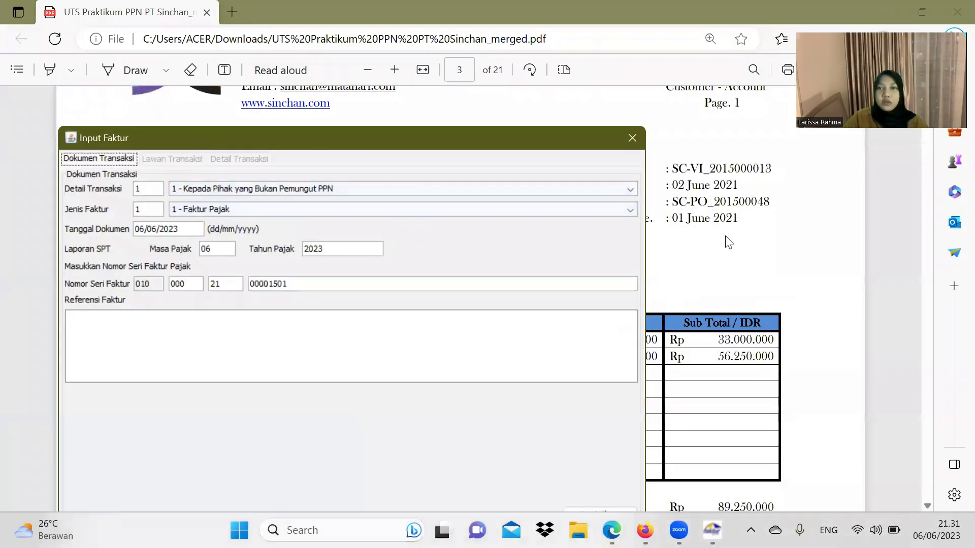
{"action": "scroll", "coordinate": [721, 224], "scroll_direction": "up", "scroll_amount": 1}
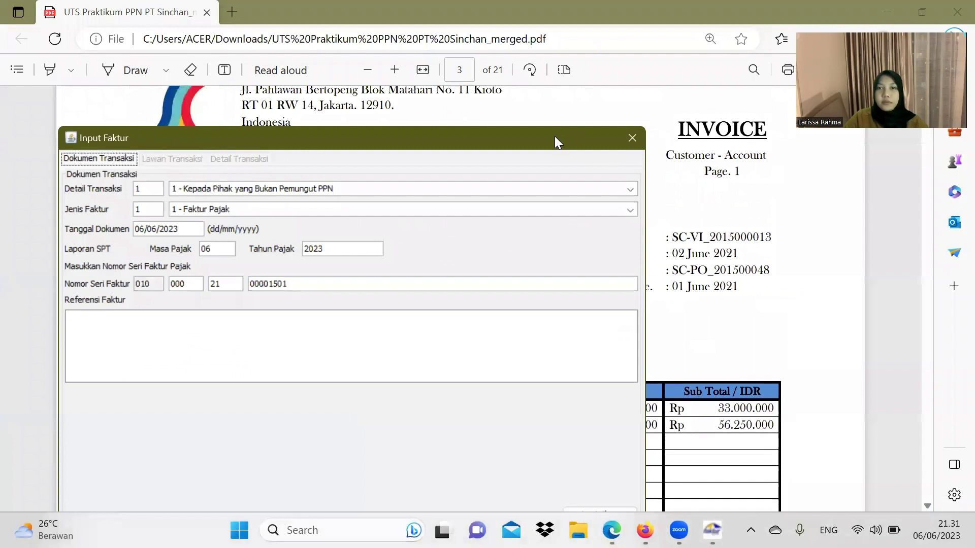
{"action": "left_click_drag", "start_coordinate": [554, 136], "coordinate": [495, 124]}
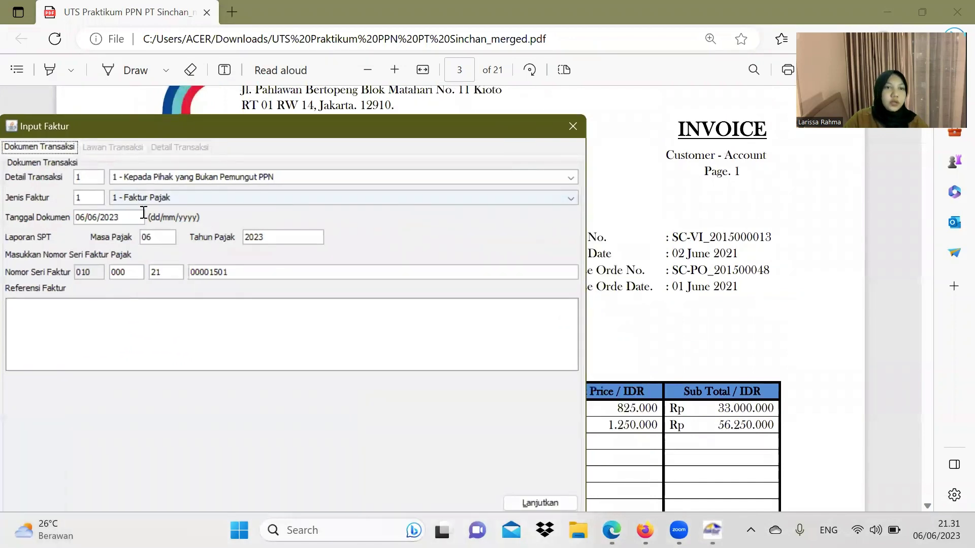
Step: Set document date 02/06/2021, tax year 2021 and reference INVOICE, then continue
{"action": "left_click", "coordinate": [84, 217]}
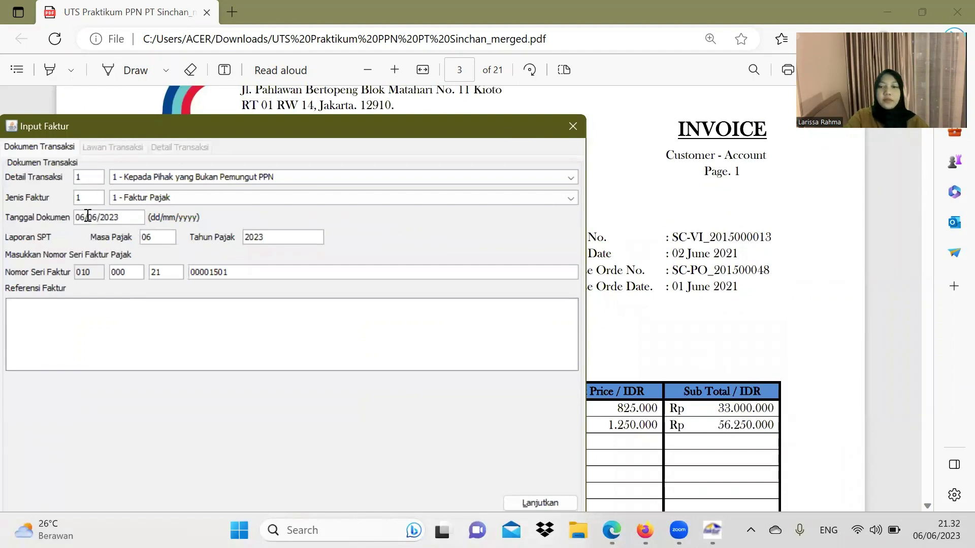
{"action": "key", "text": "BackSpace"}
{"action": "type", "text": "2"}
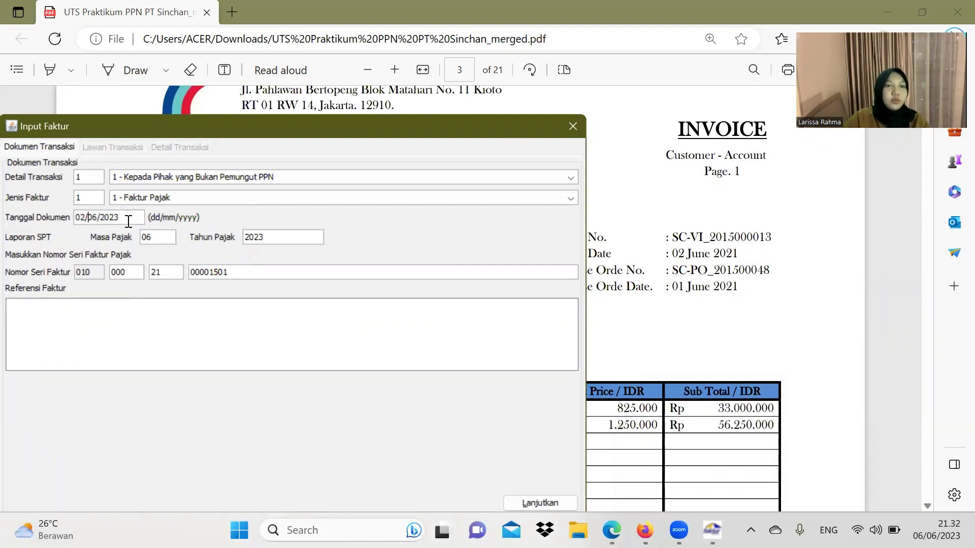
{"action": "left_click", "coordinate": [129, 218]}
{"action": "key", "text": "BackSpace"}
{"action": "type", "text": "1"}
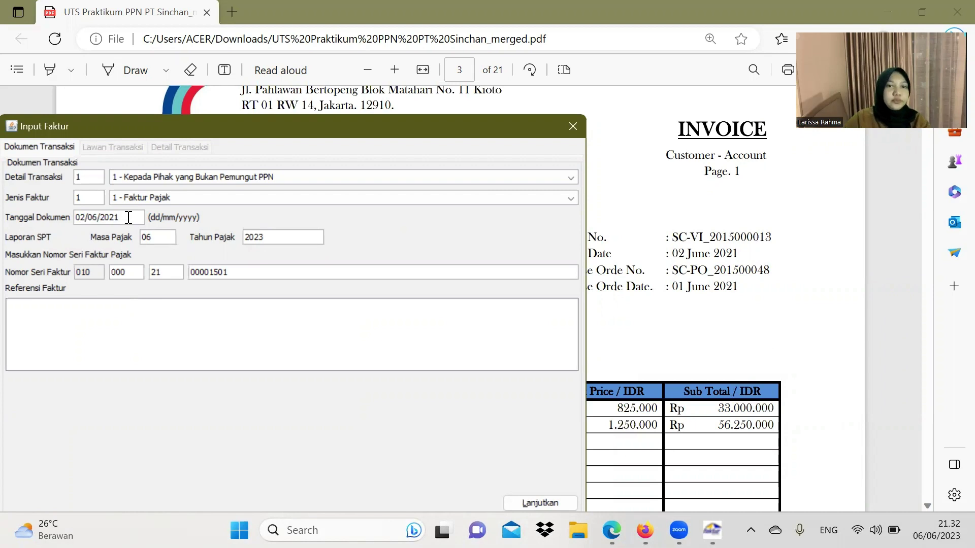
{"action": "left_click", "coordinate": [265, 237]}
{"action": "key", "text": "BackSpace"}
{"action": "type", "text": "1"}
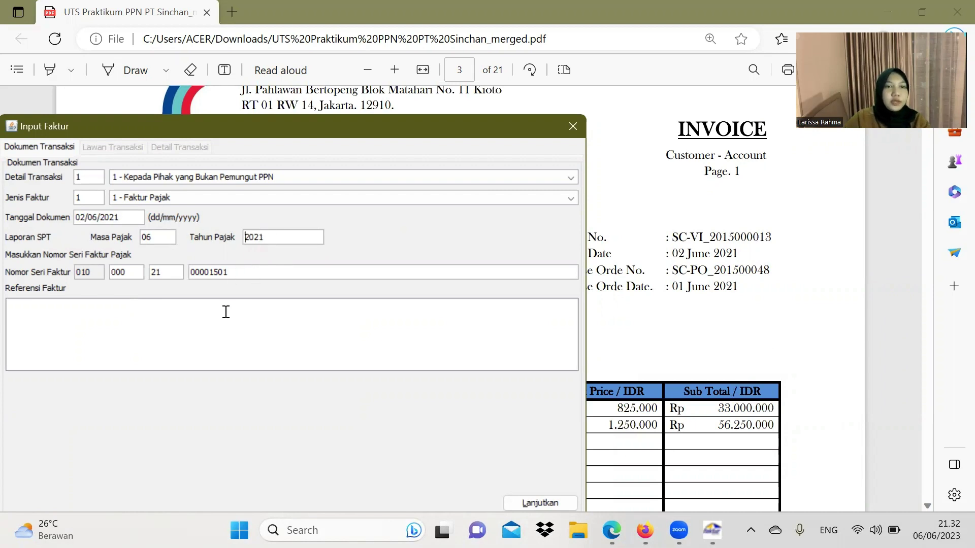
{"action": "left_click", "coordinate": [162, 314]}
{"action": "type", "text": "I"}
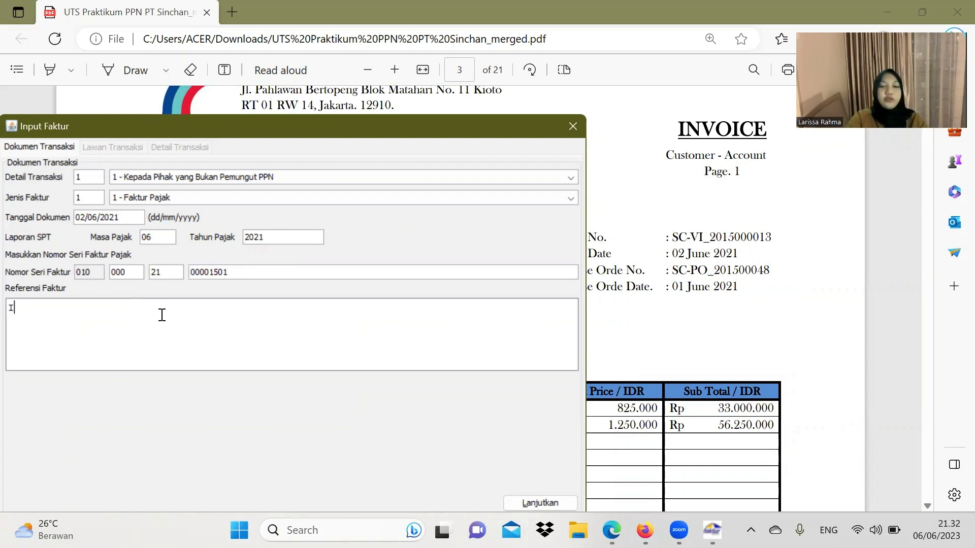
{"action": "type", "text": "NVOICE"}
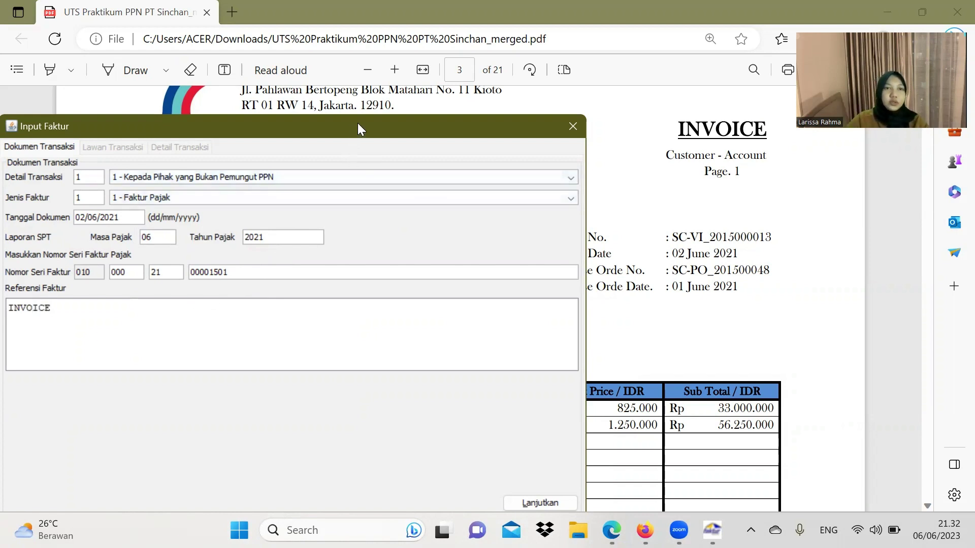
{"action": "left_click_drag", "start_coordinate": [357, 123], "coordinate": [434, 85]}
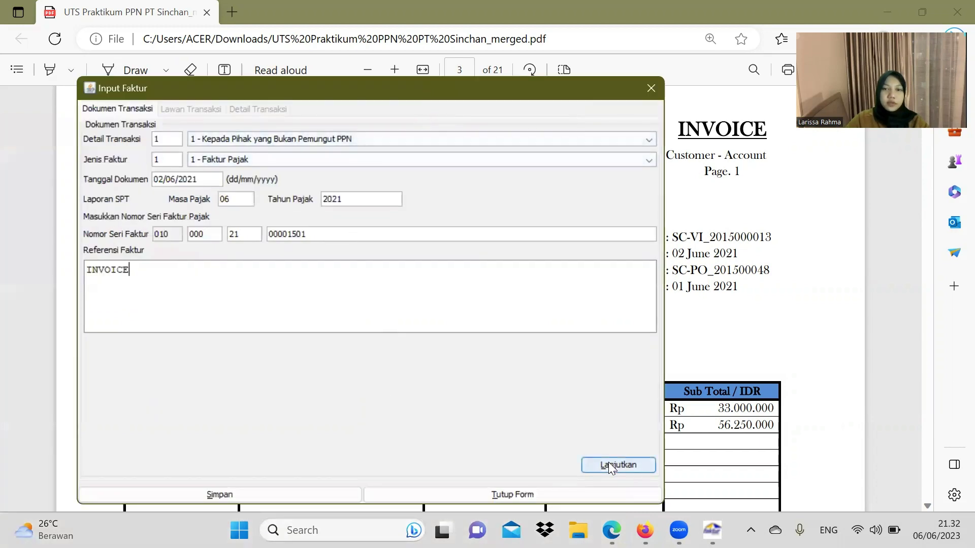
{"action": "left_click", "coordinate": [609, 462]}
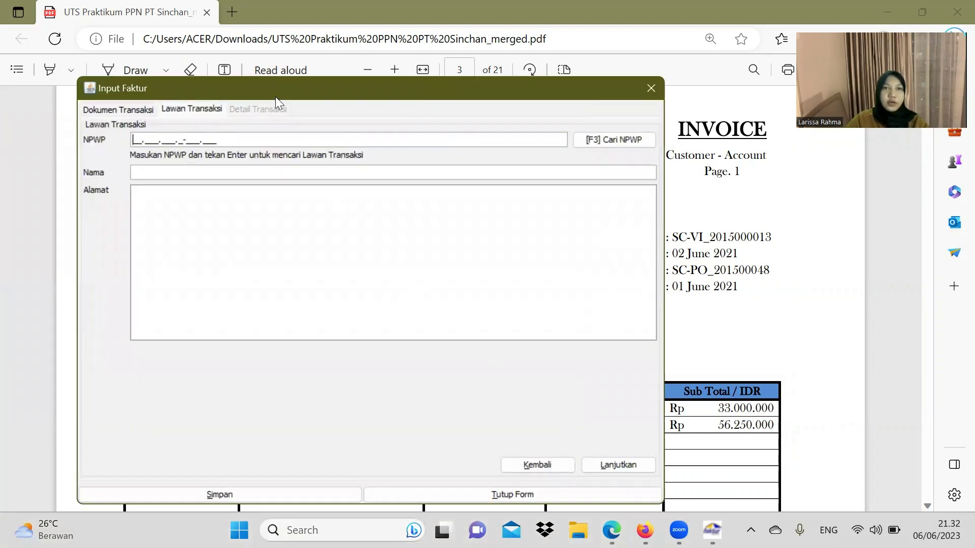
Step: Copy the buyer's NPWP from the PDF invoice into the NPWP field
{"action": "left_click_drag", "start_coordinate": [275, 97], "coordinate": [532, 221]}
{"action": "scroll", "coordinate": [204, 229], "scroll_direction": "down", "scroll_amount": 2}
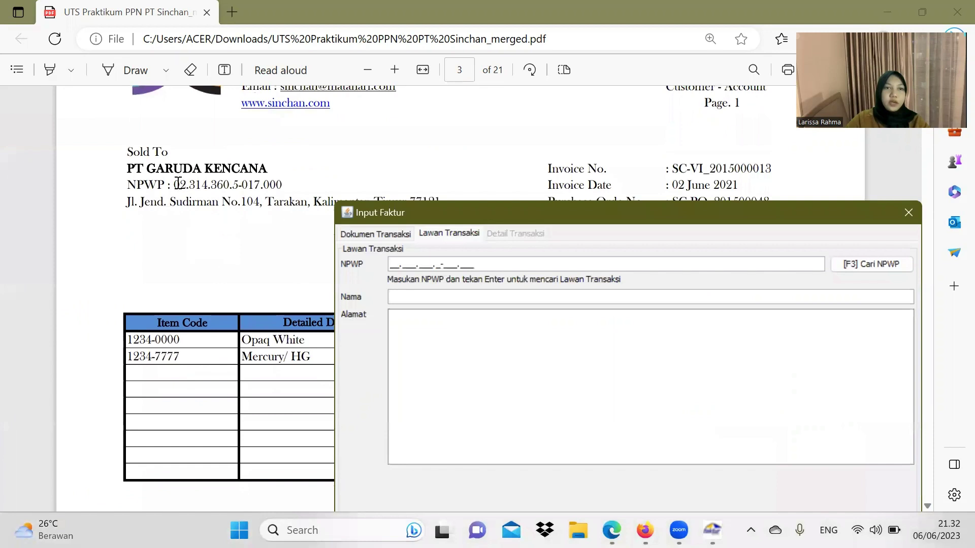
{"action": "left_click_drag", "start_coordinate": [177, 184], "coordinate": [282, 192]}
{"action": "key", "text": "ctrl+c"}
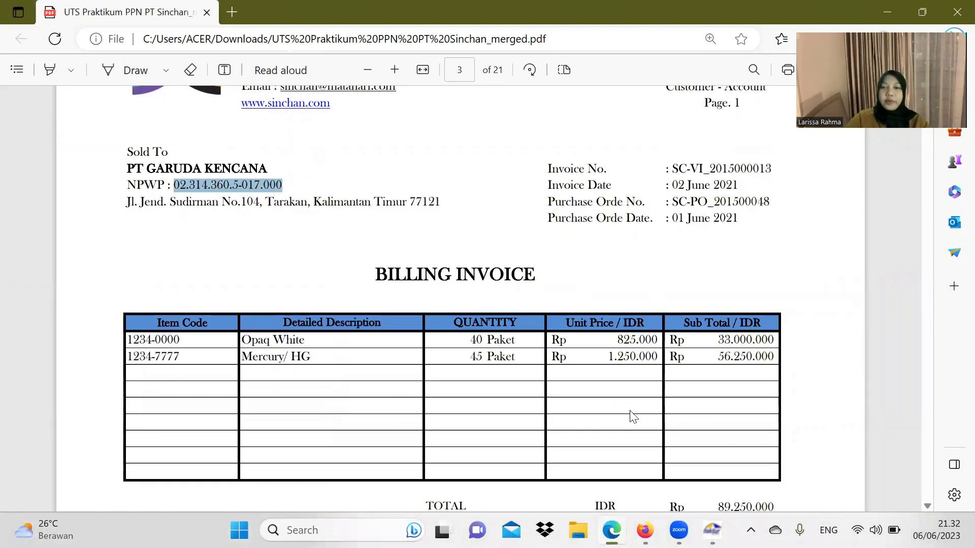
{"action": "mouse_move", "coordinate": [712, 530]}
{"action": "left_click", "coordinate": [711, 436]}
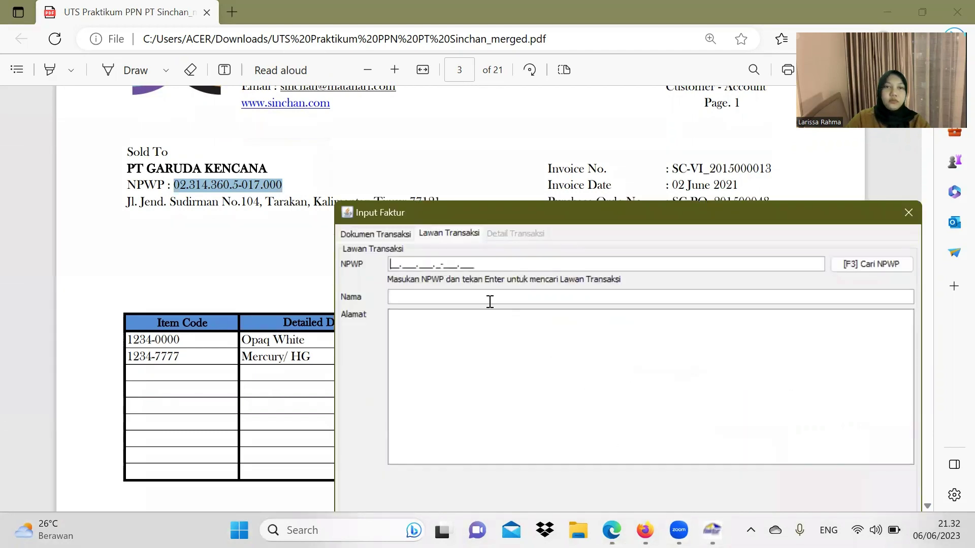
{"action": "left_click", "coordinate": [414, 270]}
{"action": "key", "text": "ctrl+v"}
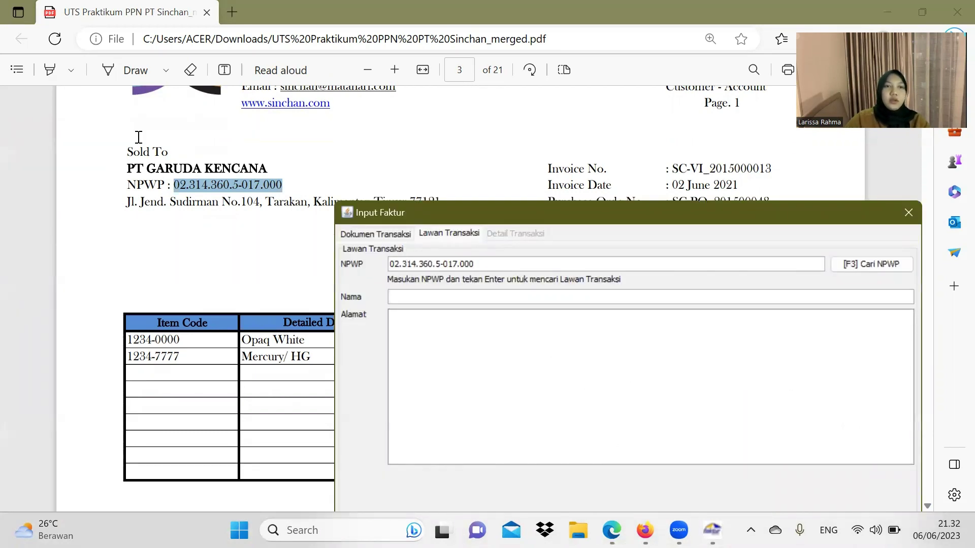
Step: Fill in the buyer name PT GARUDA KENCANA and its address from the invoice
{"action": "left_click_drag", "start_coordinate": [124, 168], "coordinate": [283, 174]}
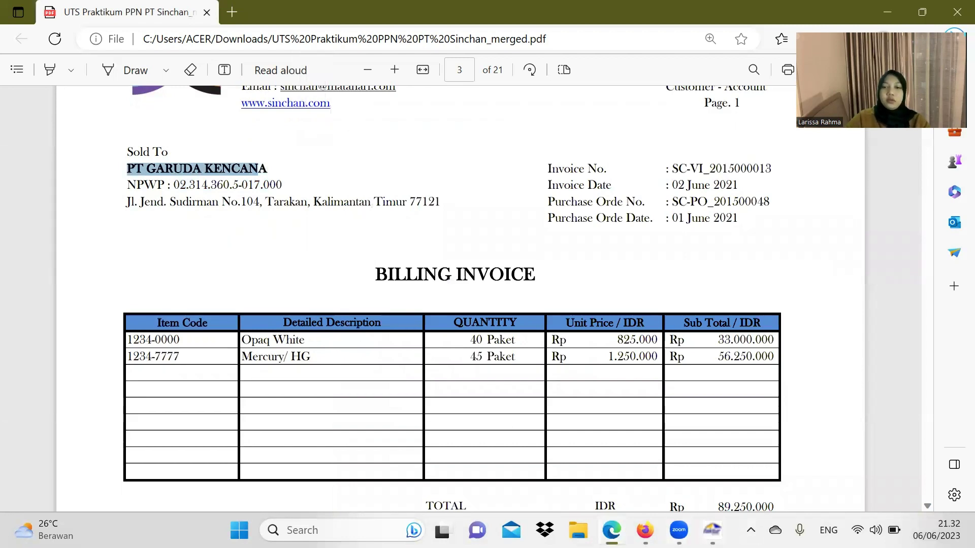
{"action": "key", "text": "alt+Tab"}
{"action": "key", "text": "ctrl+v"}
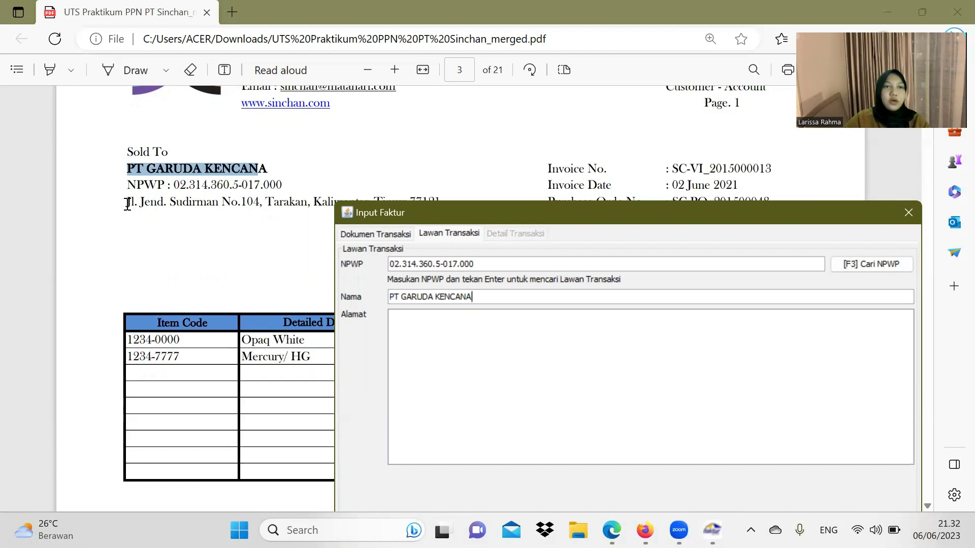
{"action": "left_click_drag", "start_coordinate": [126, 202], "coordinate": [438, 202]}
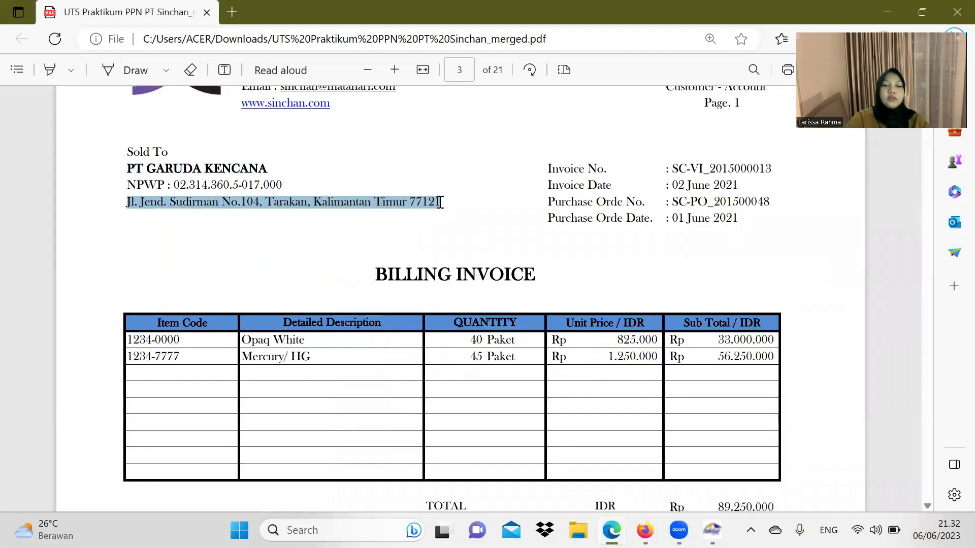
{"action": "key", "text": "ctrl+c"}
{"action": "key", "text": "alt+Tab"}
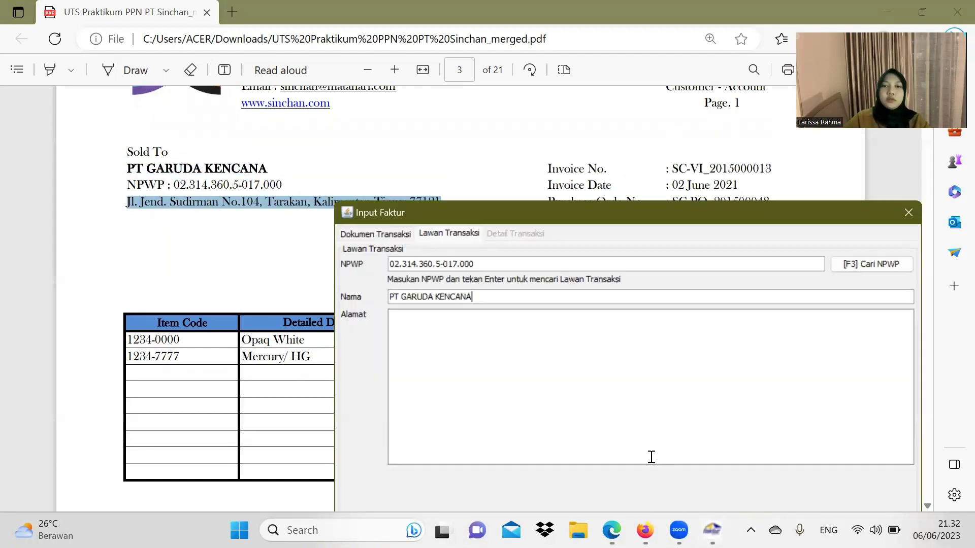
{"action": "left_click", "coordinate": [531, 340]}
{"action": "key", "text": "ctrl+v"}
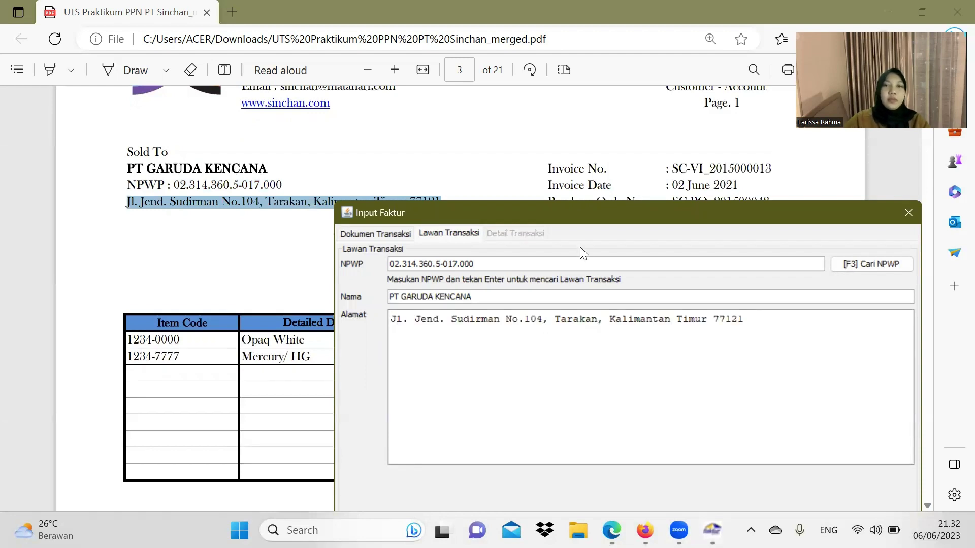
{"action": "left_click_drag", "start_coordinate": [577, 213], "coordinate": [496, 75]}
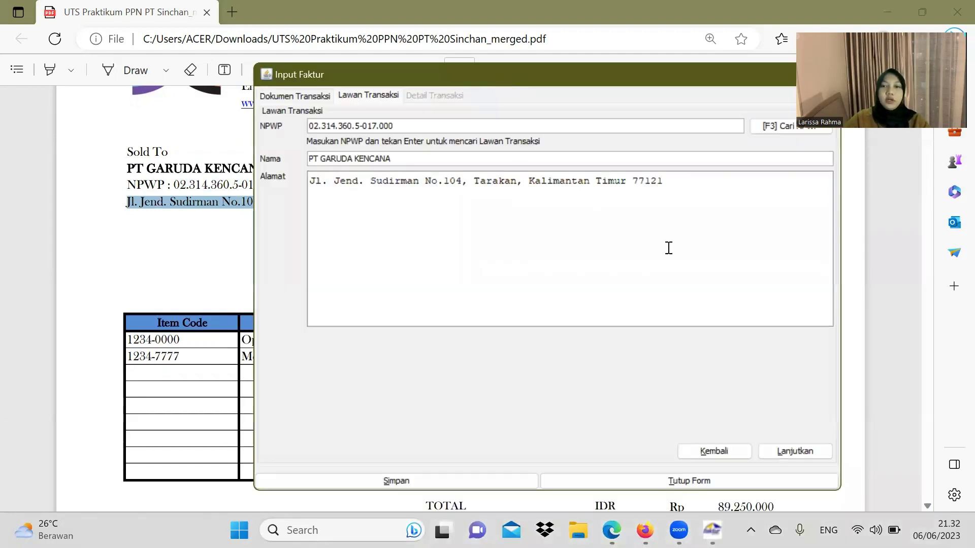
Step: Start a transaction line with item code 1234-0000 and register it as a new item
{"action": "left_click", "coordinate": [795, 451]}
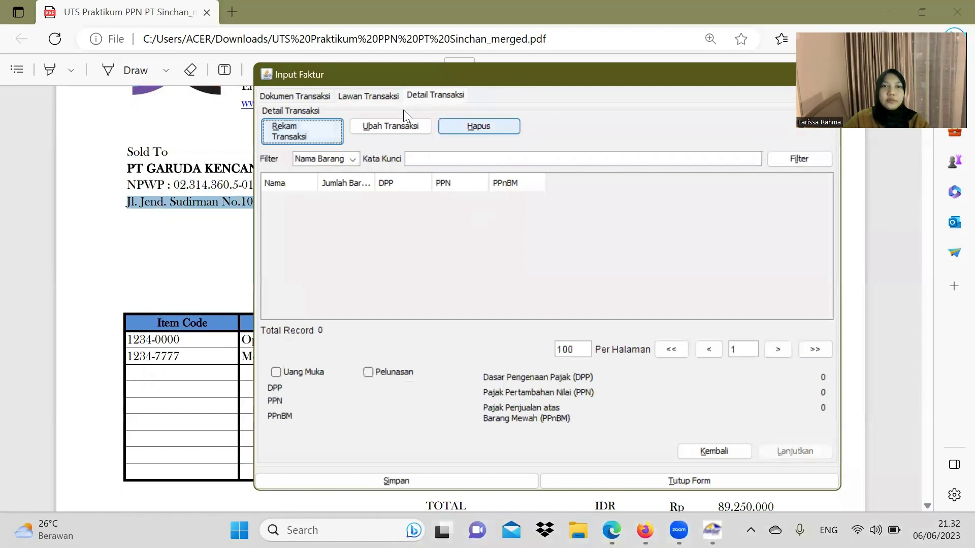
{"action": "left_click", "coordinate": [311, 130]}
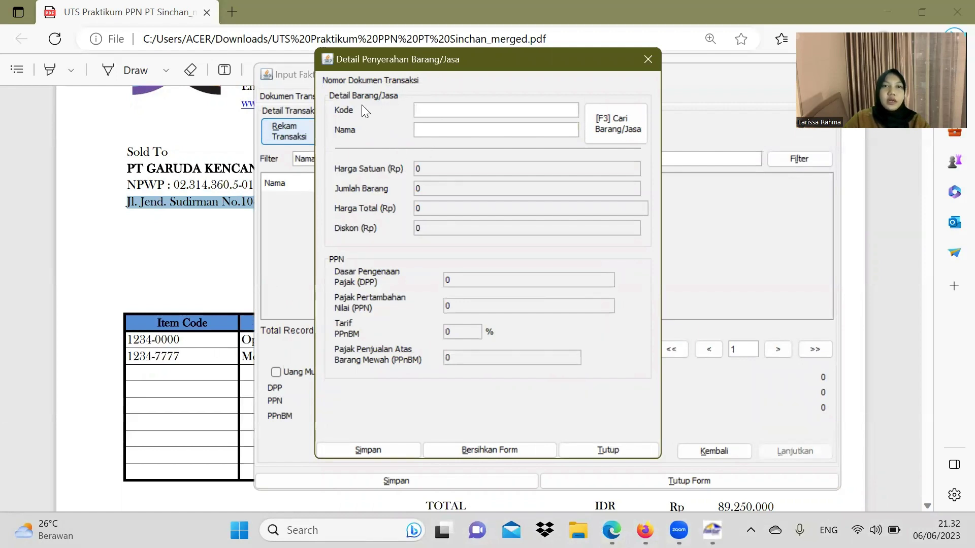
{"action": "left_click_drag", "start_coordinate": [189, 340], "coordinate": [128, 341]}
{"action": "key", "text": "ctrl+c"}
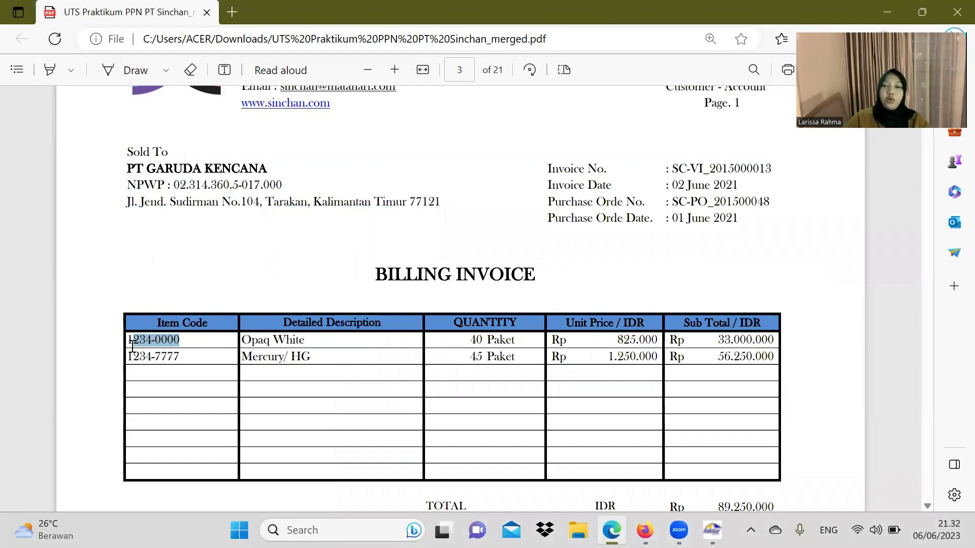
{"action": "left_click", "coordinate": [712, 530]}
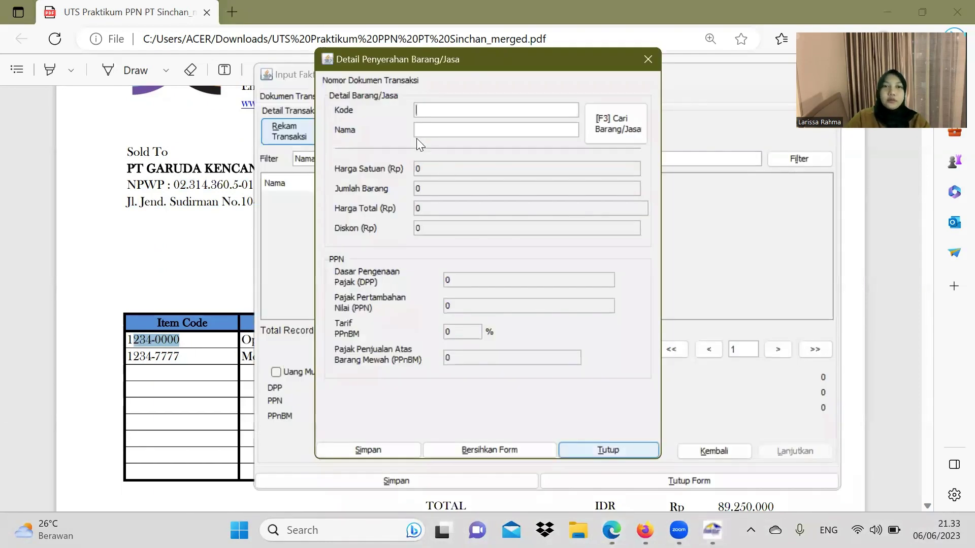
{"action": "type", "text": "1"}
{"action": "key", "text": "ctrl+v"}
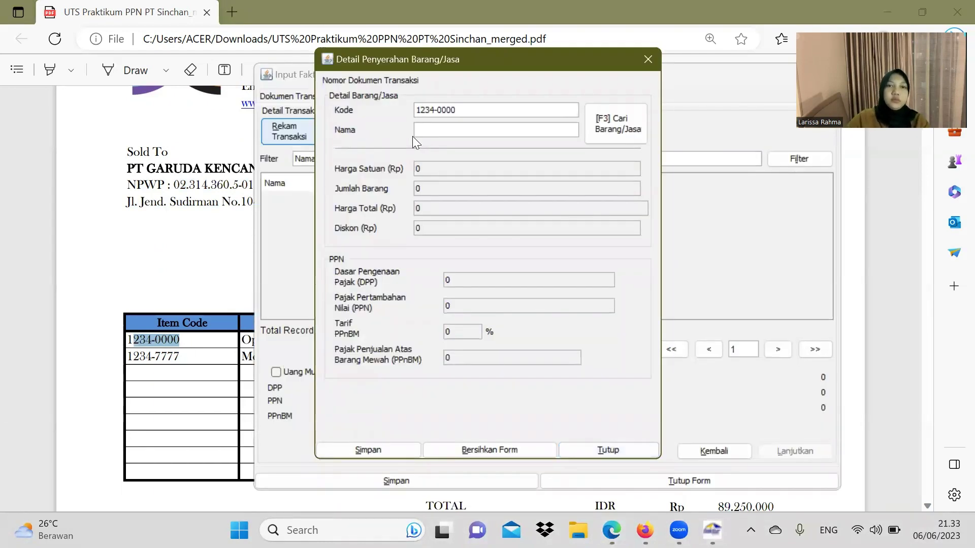
{"action": "left_click", "coordinate": [247, 322]}
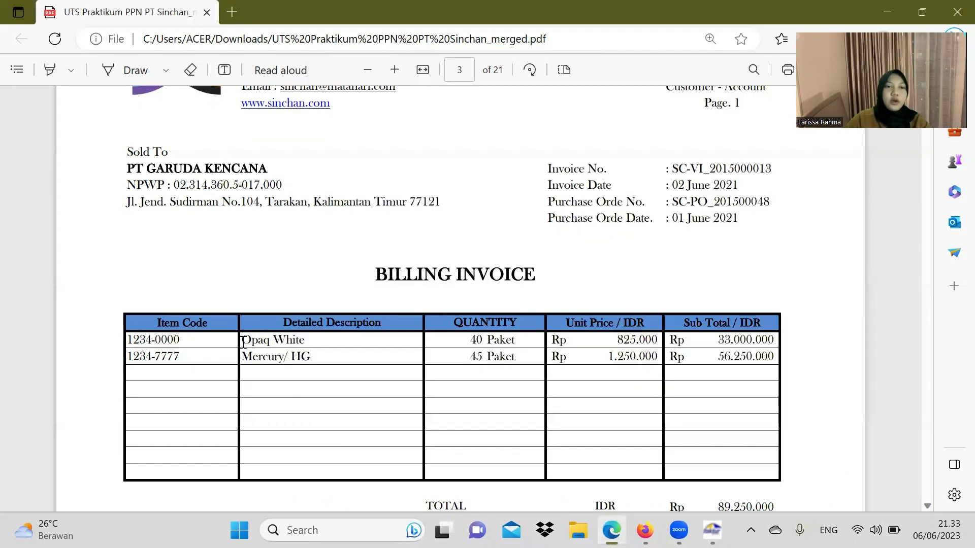
{"action": "left_click_drag", "start_coordinate": [242, 341], "coordinate": [311, 348]}
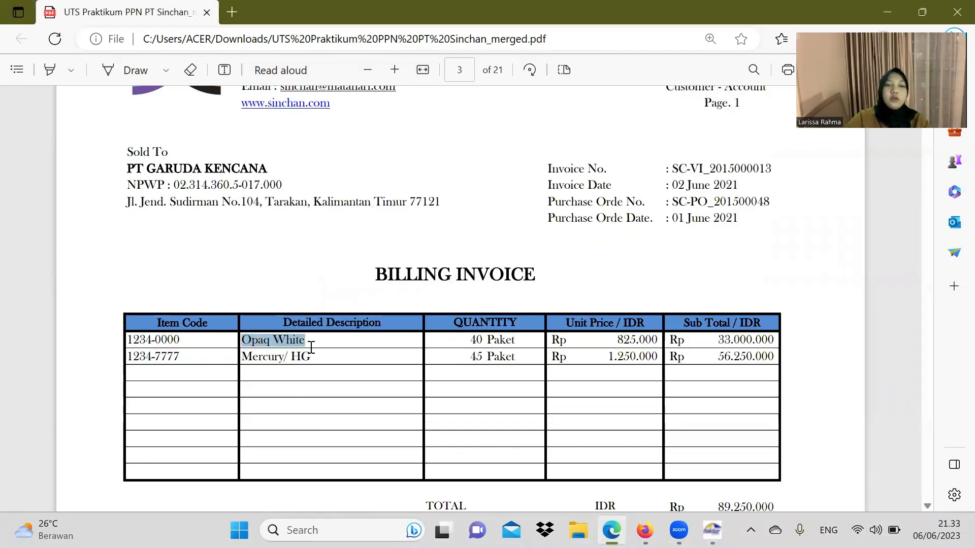
{"action": "left_click", "coordinate": [712, 530]}
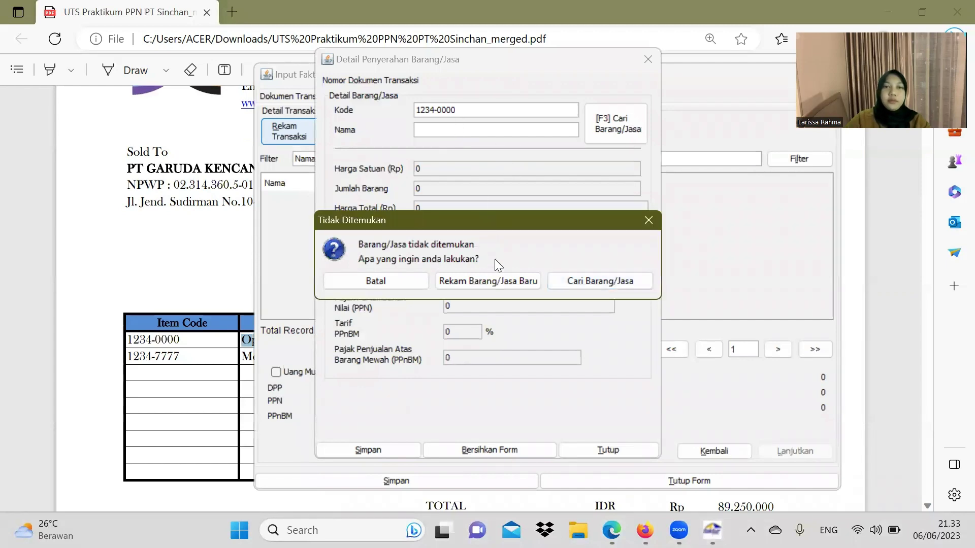
{"action": "left_click", "coordinate": [499, 276]}
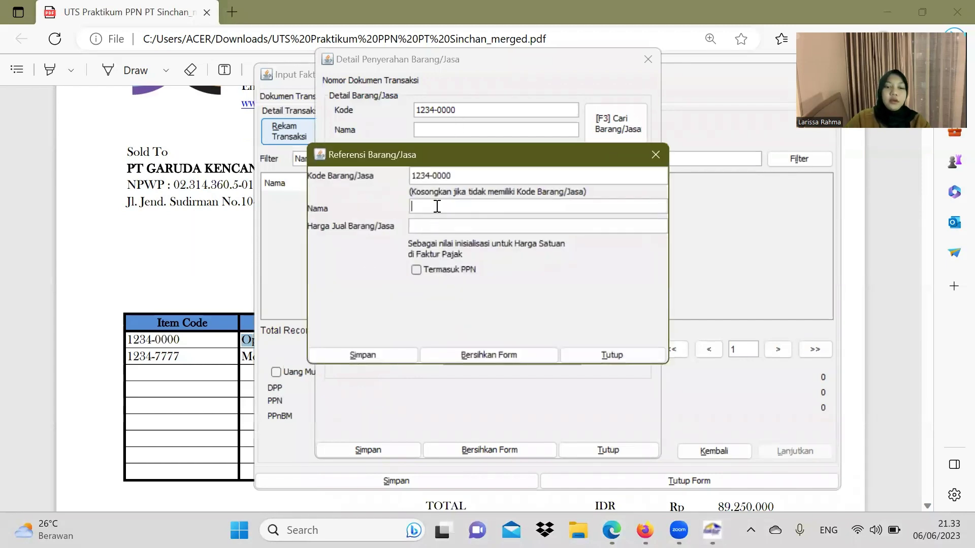
Step: Save the new item Opaq White with a selling price of 825.000
{"action": "type", "text": "Opaq White"}
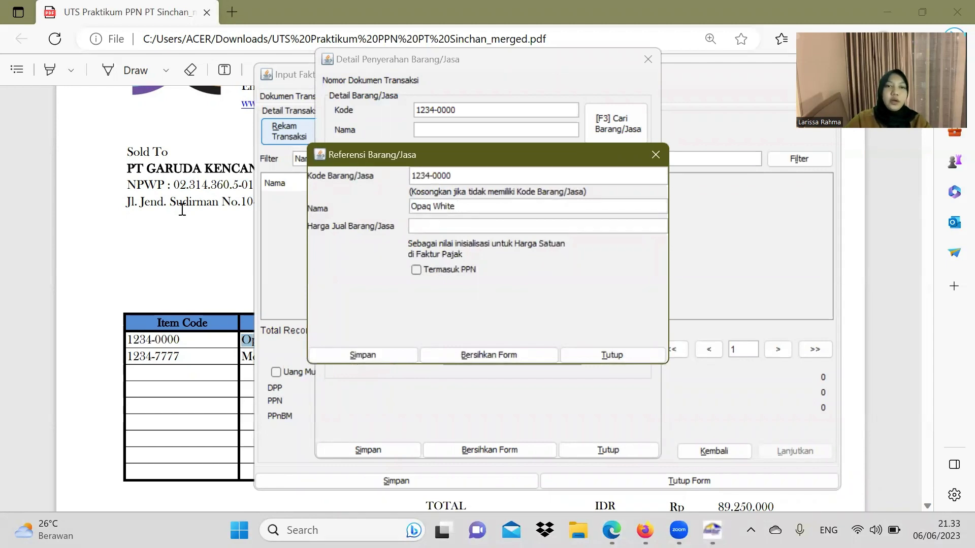
{"action": "left_click", "coordinate": [182, 209]}
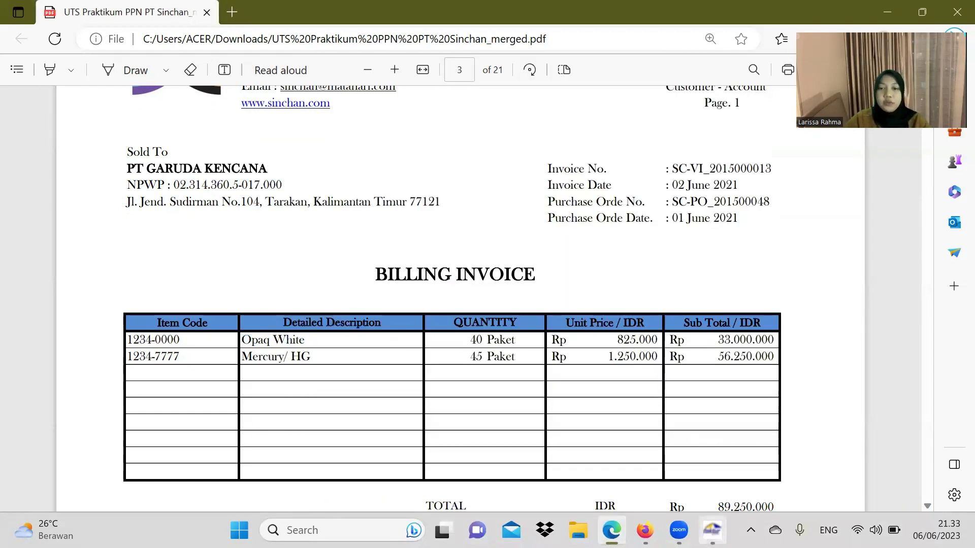
{"action": "left_click", "coordinate": [713, 530]}
{"action": "left_click", "coordinate": [468, 222]}
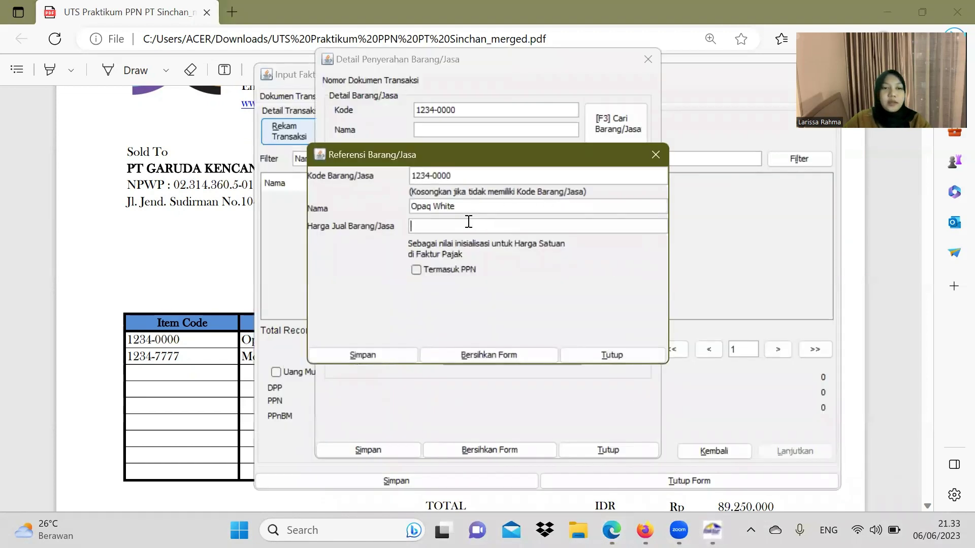
{"action": "type", "text": "82"}
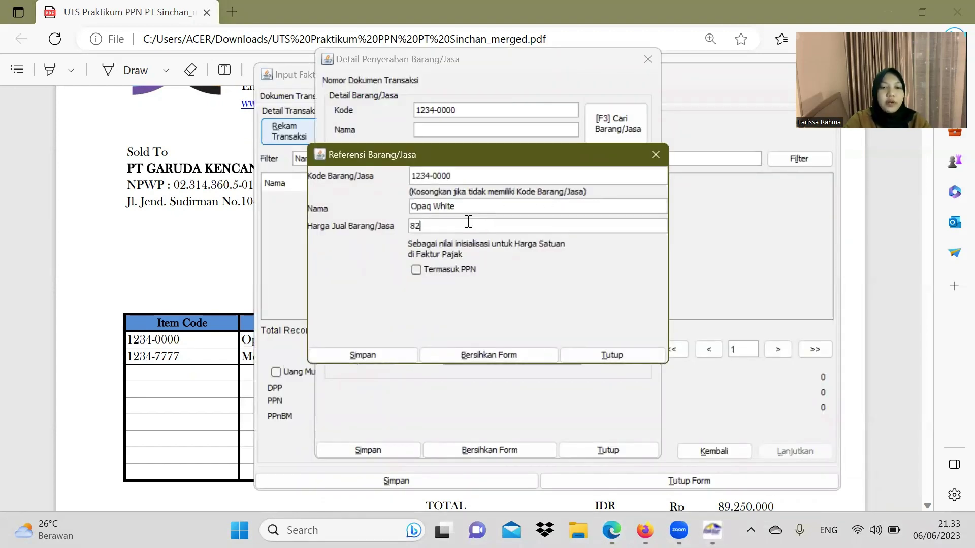
{"action": "type", "text": "5000"}
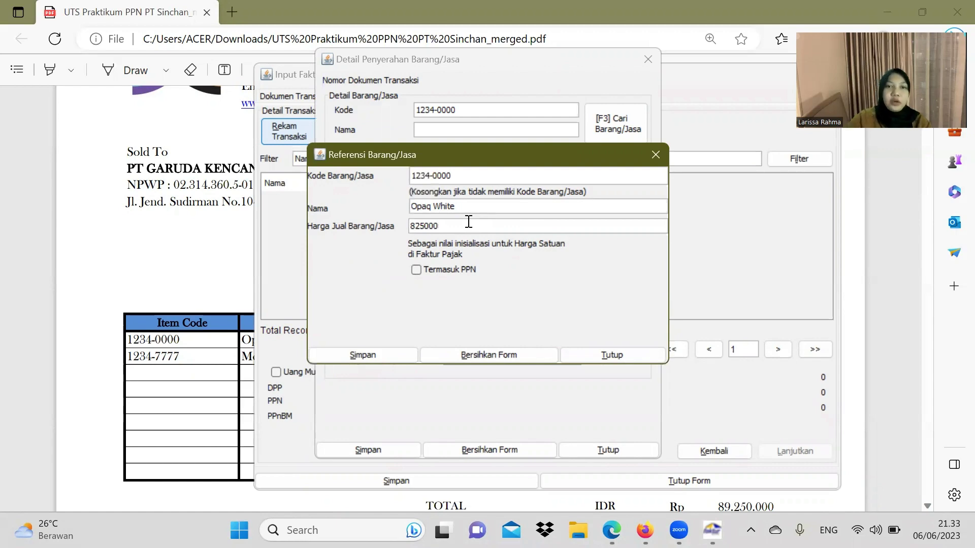
{"action": "left_click", "coordinate": [382, 359]}
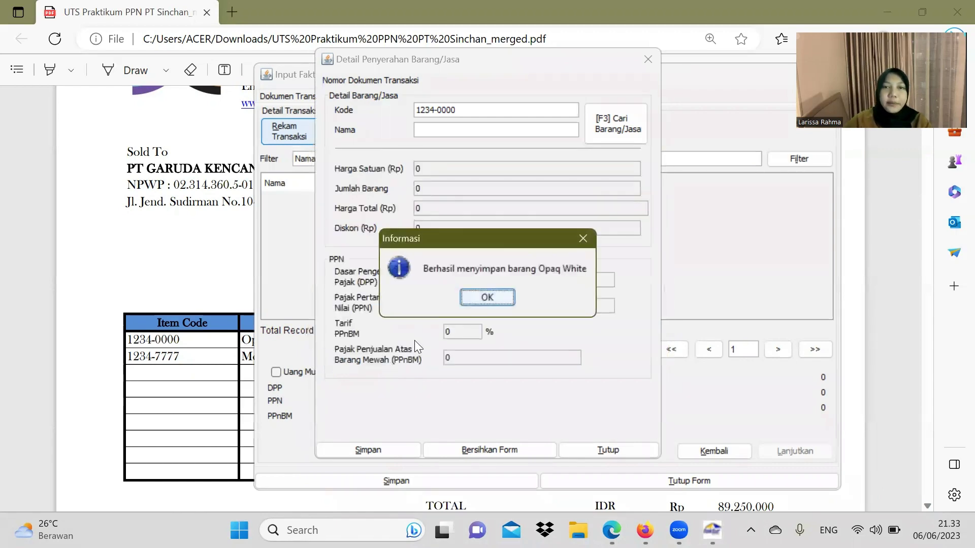
{"action": "left_click", "coordinate": [499, 298]}
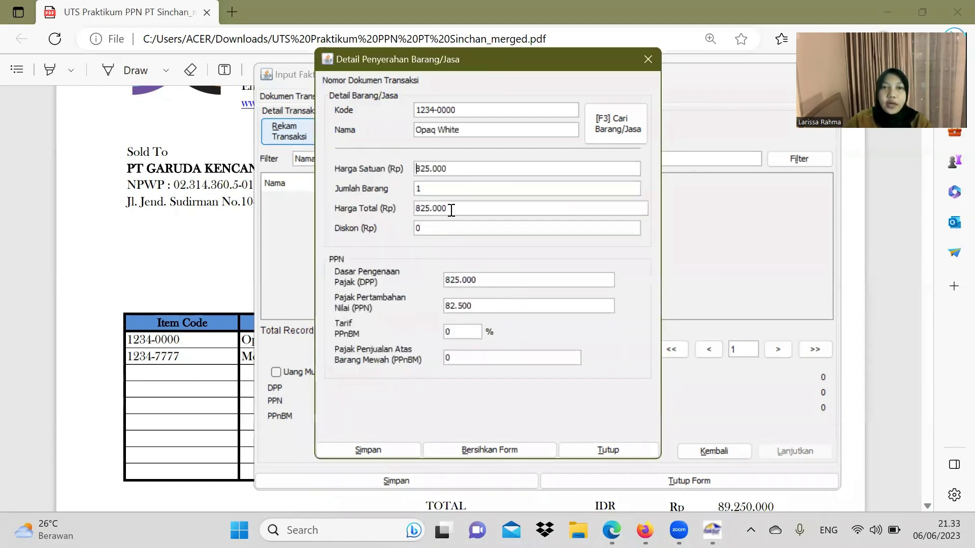
Step: Set the quantity to 40 and save the Opaq White transaction line
{"action": "left_click", "coordinate": [446, 361]}
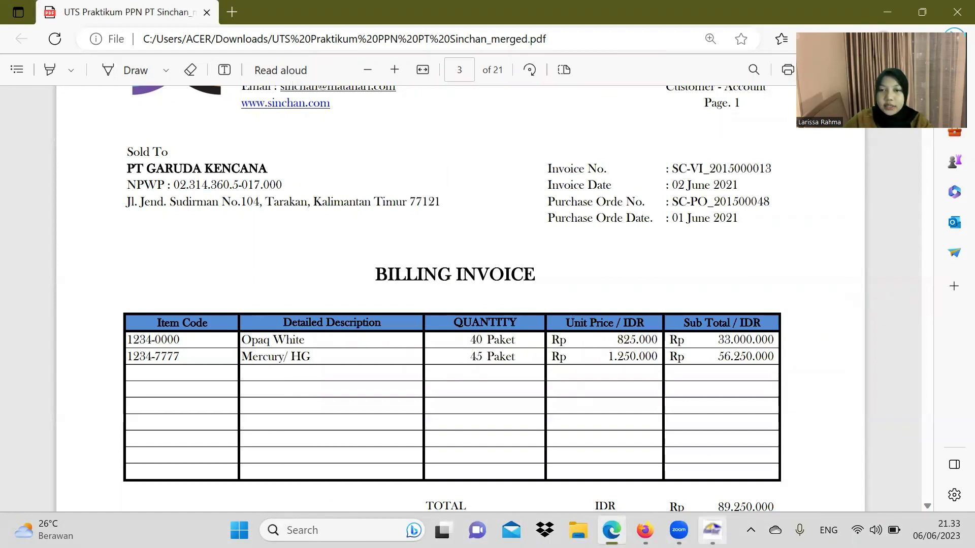
{"action": "left_click", "coordinate": [712, 530]}
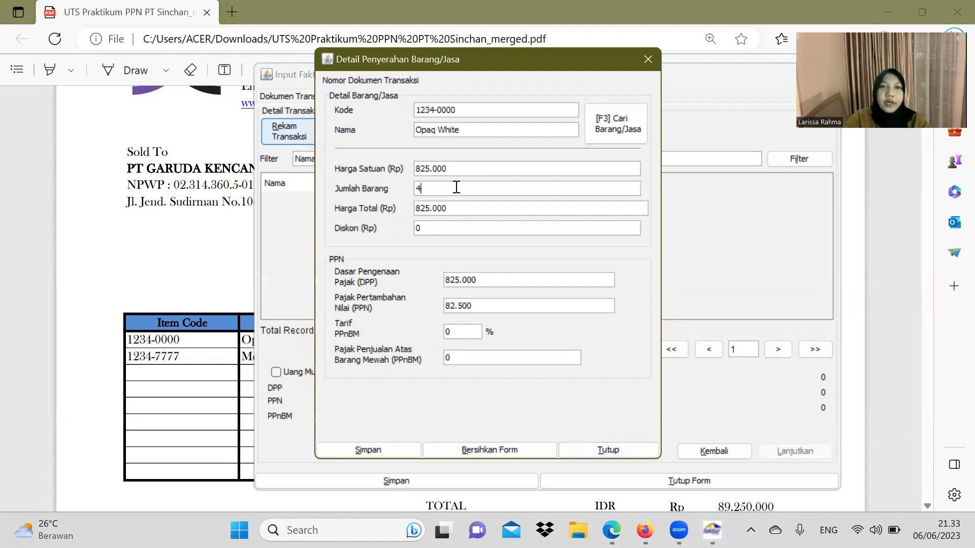
{"action": "type", "text": "0"}
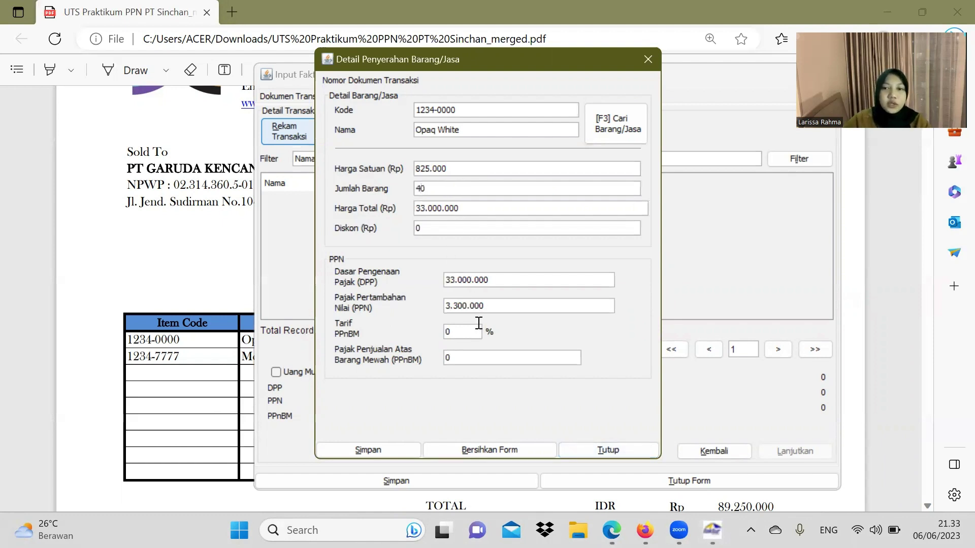
{"action": "left_click", "coordinate": [394, 450]}
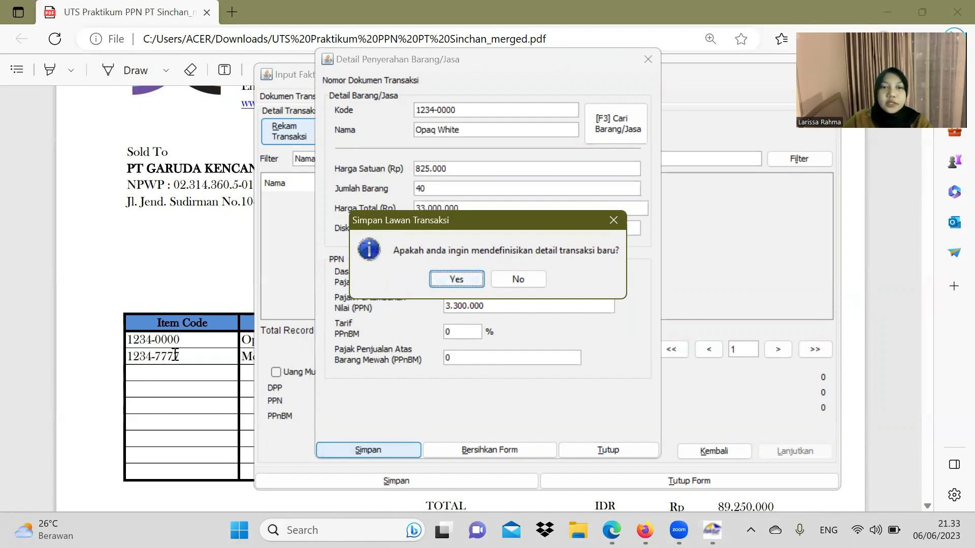
Step: Start another transaction line and enter item code 1234-7777 from the PDF invoice
{"action": "left_click", "coordinate": [460, 280]}
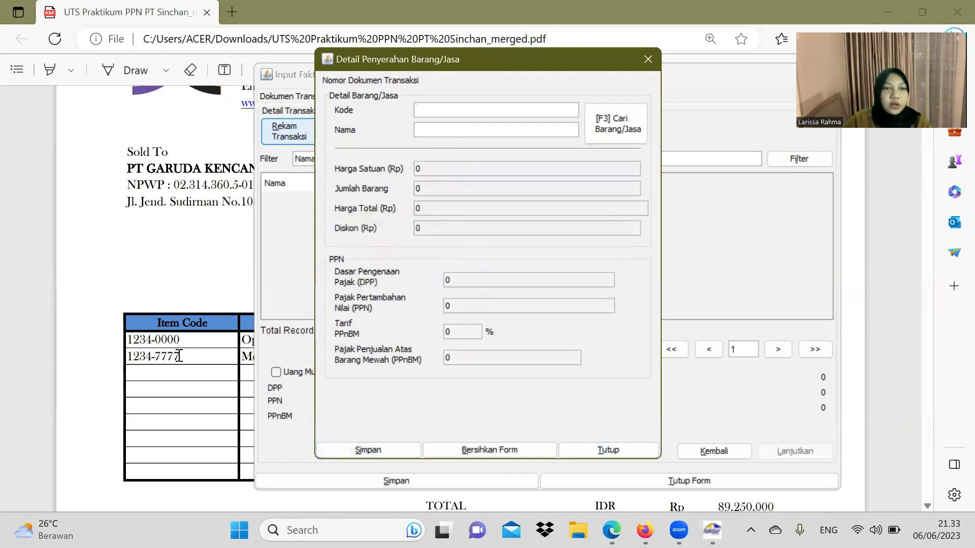
{"action": "left_click_drag", "start_coordinate": [190, 362], "coordinate": [125, 364]}
{"action": "key", "text": "ctrl+c"}
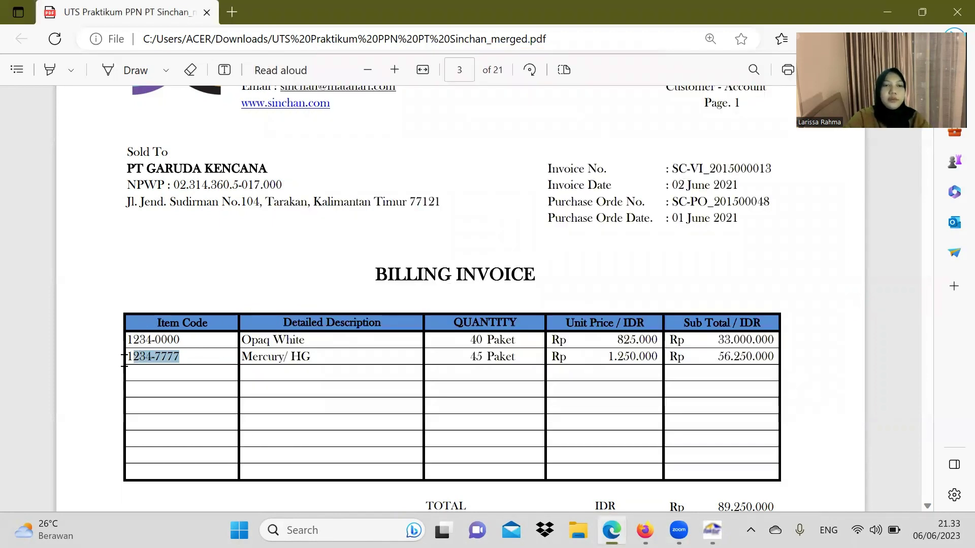
{"action": "left_click", "coordinate": [713, 530]}
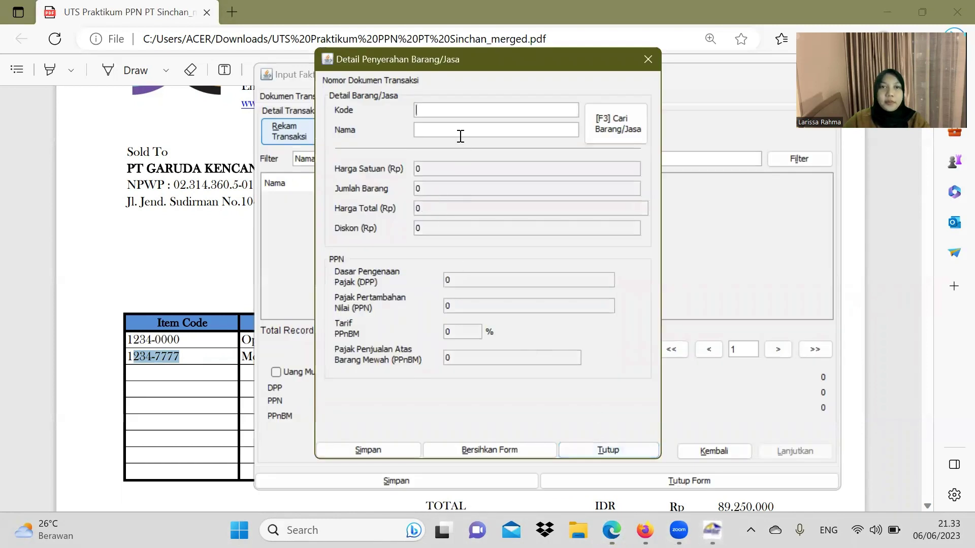
{"action": "type", "text": "1"}
{"action": "key", "text": "ctrl+v"}
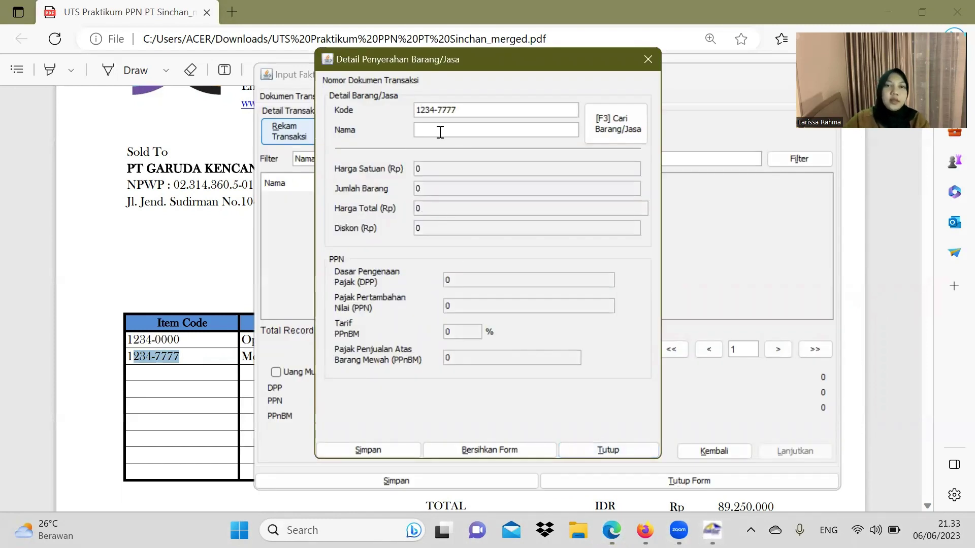
Step: Enter Mercury/ HG as the item name and register it as a new item
{"action": "left_click", "coordinate": [178, 257]}
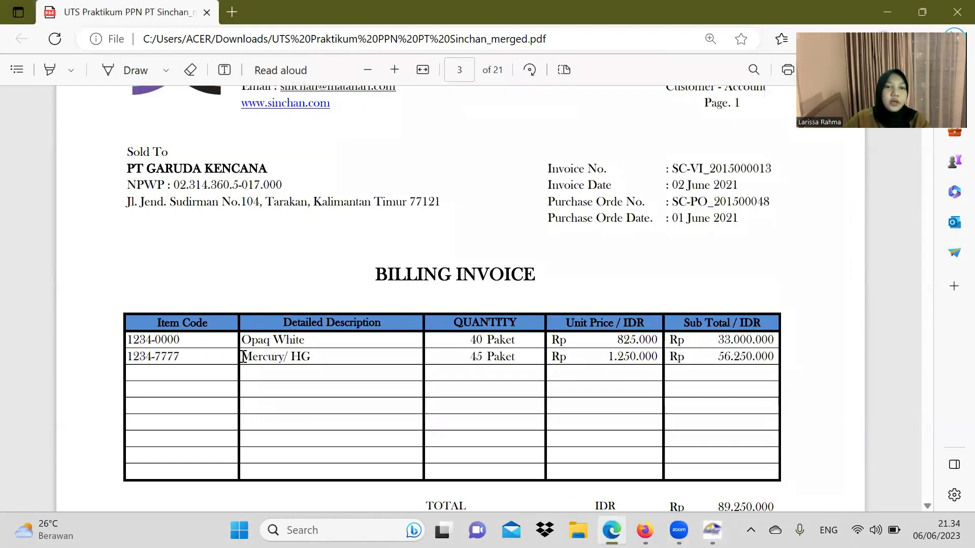
{"action": "left_click_drag", "start_coordinate": [243, 357], "coordinate": [312, 361]}
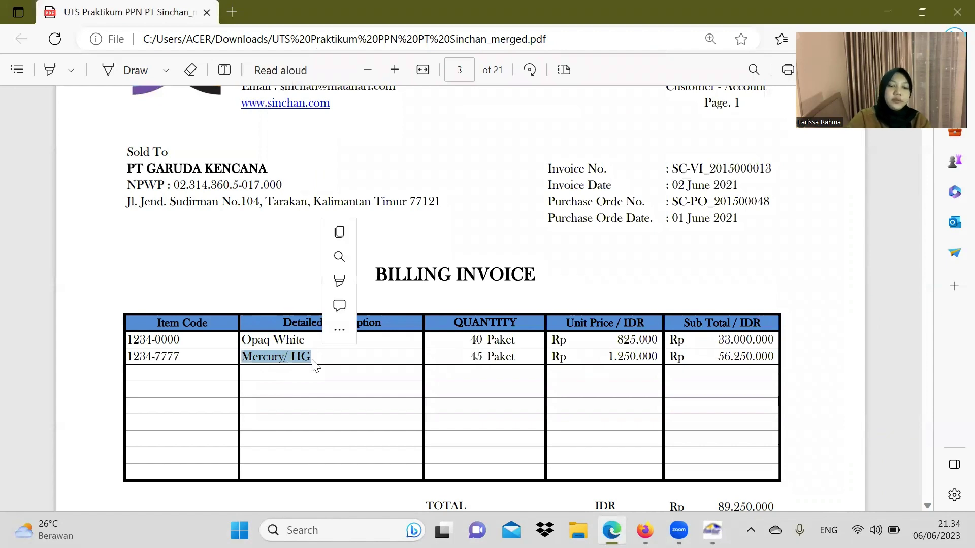
{"action": "key", "text": "ctrl+c"}
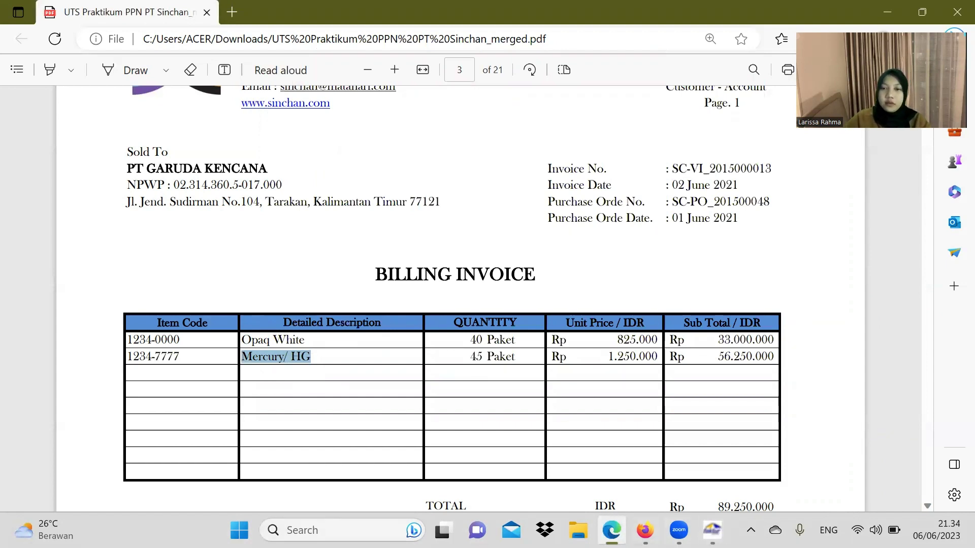
{"action": "left_click", "coordinate": [712, 530]}
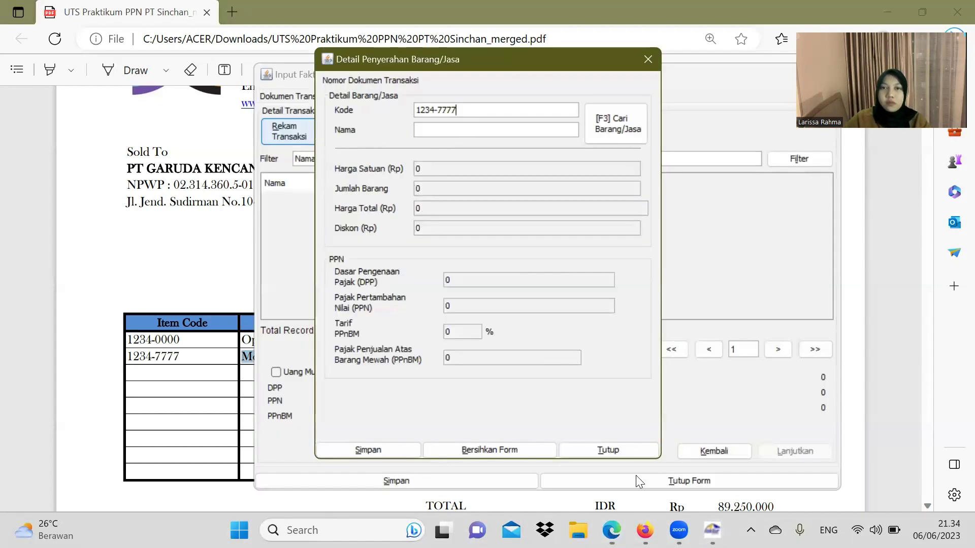
{"action": "left_click", "coordinate": [426, 131]}
{"action": "key", "text": "ctrl+v"}
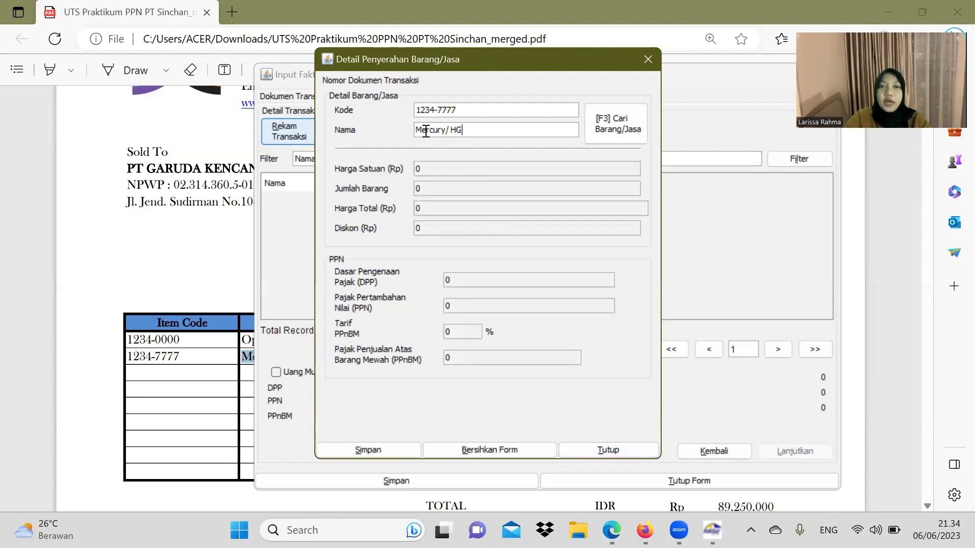
{"action": "key", "text": "Return"}
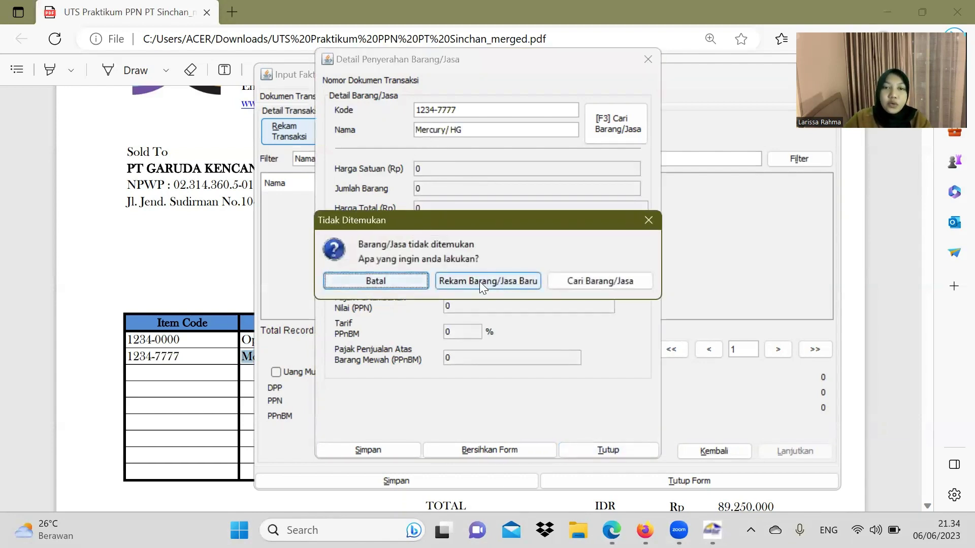
{"action": "left_click", "coordinate": [489, 281]}
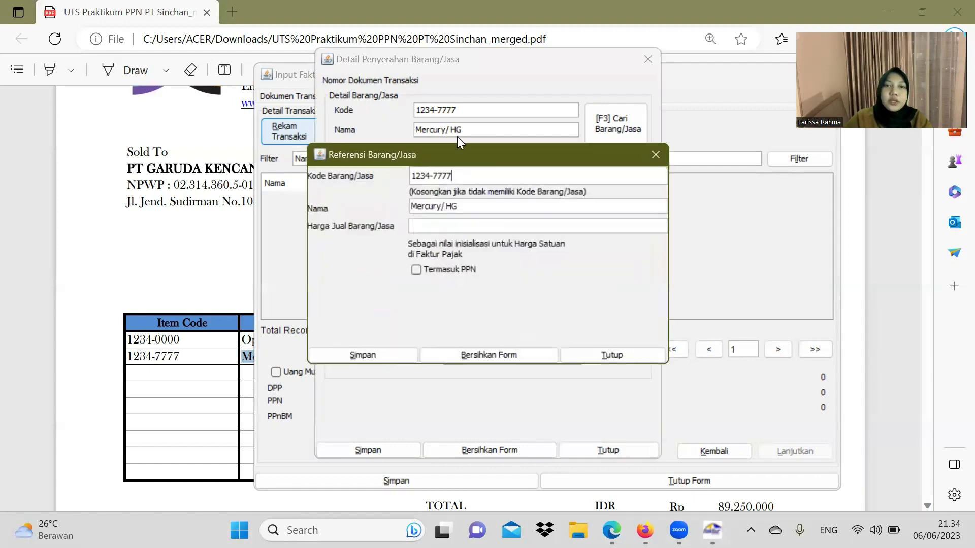
Step: Give Mercury/ HG a selling price of 1.250.000 and save the item reference
{"action": "left_click", "coordinate": [229, 295]}
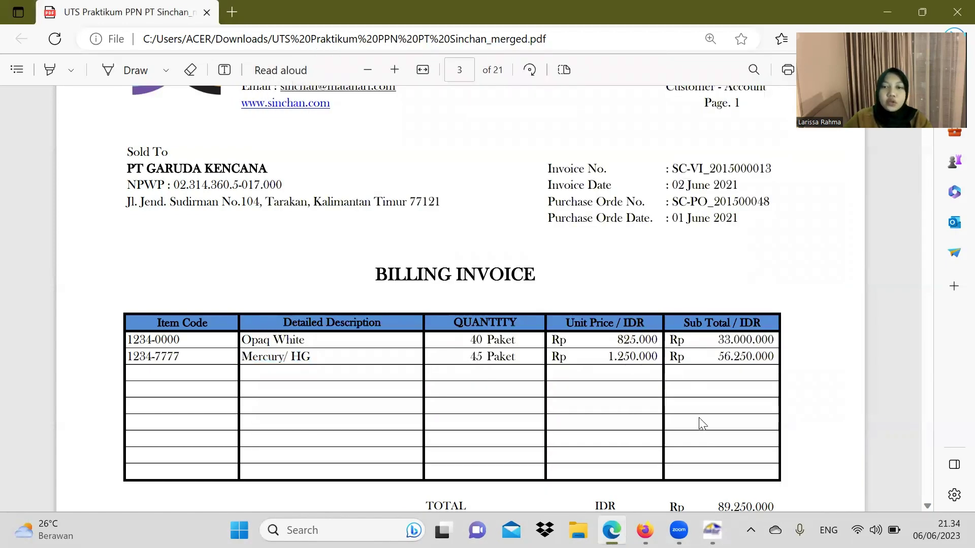
{"action": "left_click", "coordinate": [712, 530]}
{"action": "left_click", "coordinate": [524, 232]}
{"action": "type", "text": "1"}
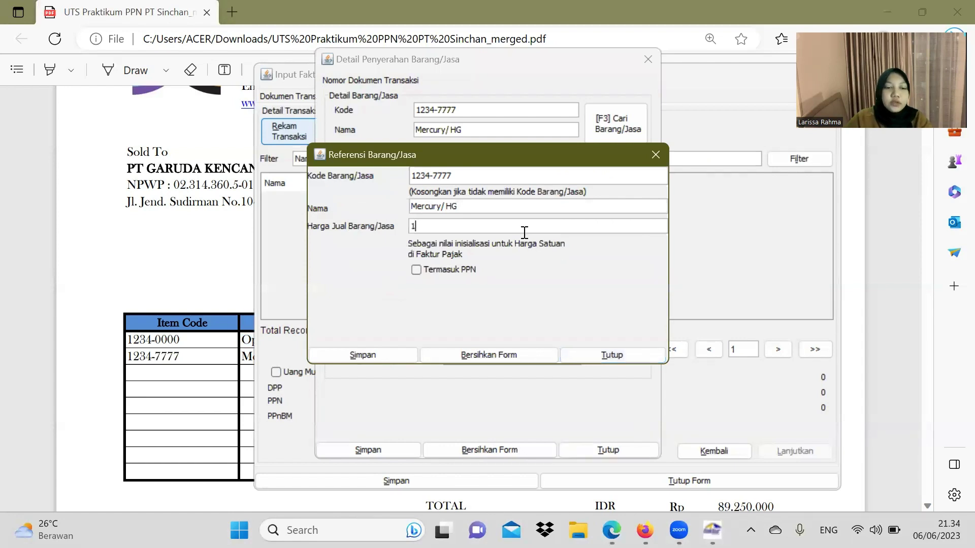
{"action": "type", "text": "250000"}
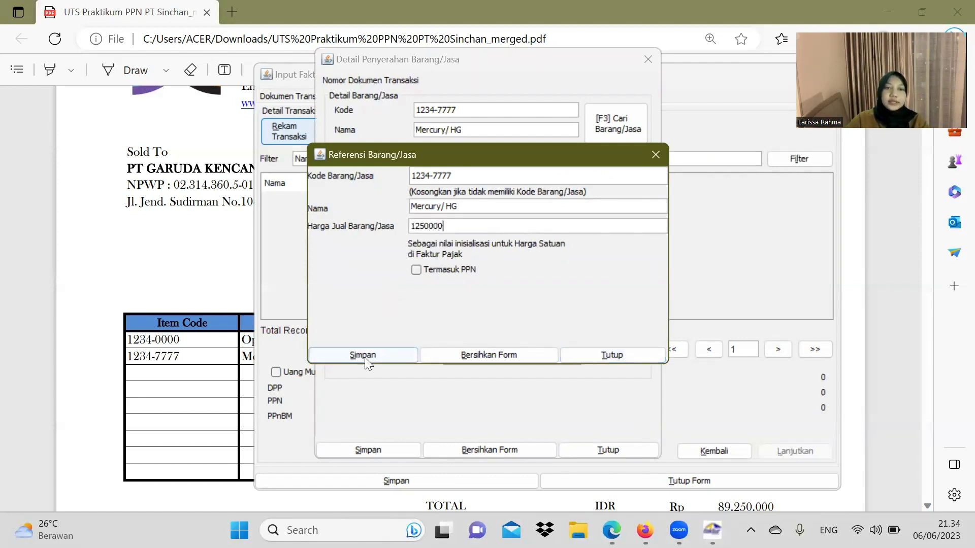
{"action": "left_click", "coordinate": [365, 357]}
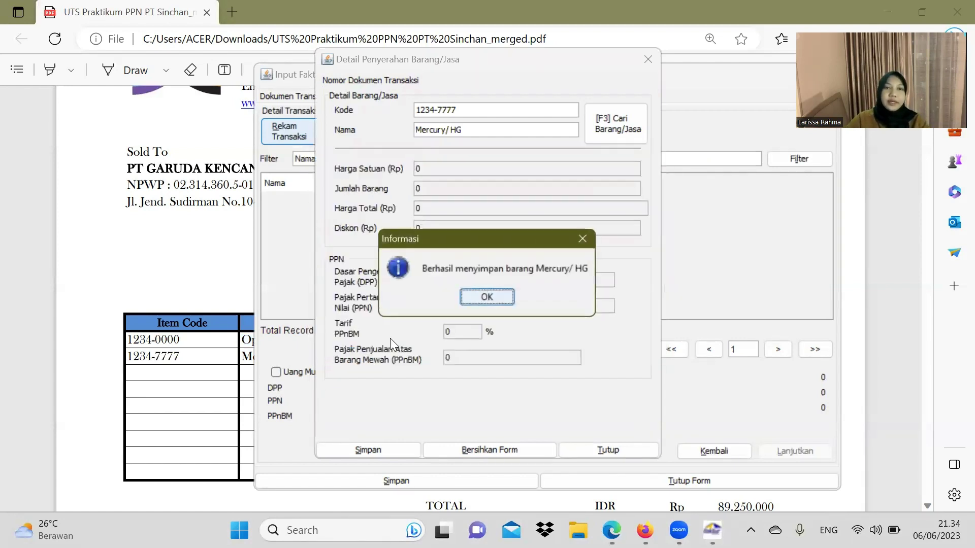
{"action": "left_click", "coordinate": [497, 300]}
Step: Set the Mercury/ HG quantity to 45 units and save the line
{"action": "left_click", "coordinate": [189, 309]}
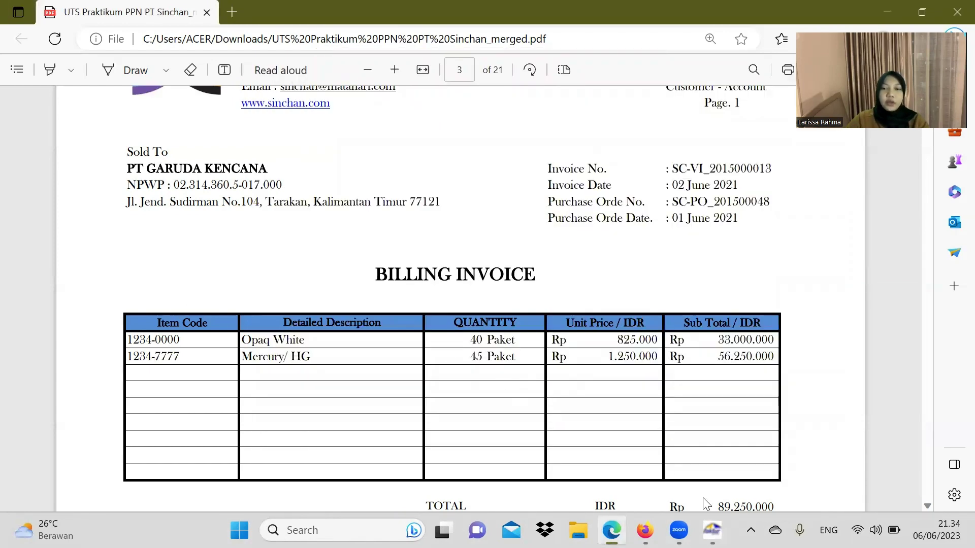
{"action": "left_click", "coordinate": [712, 530]}
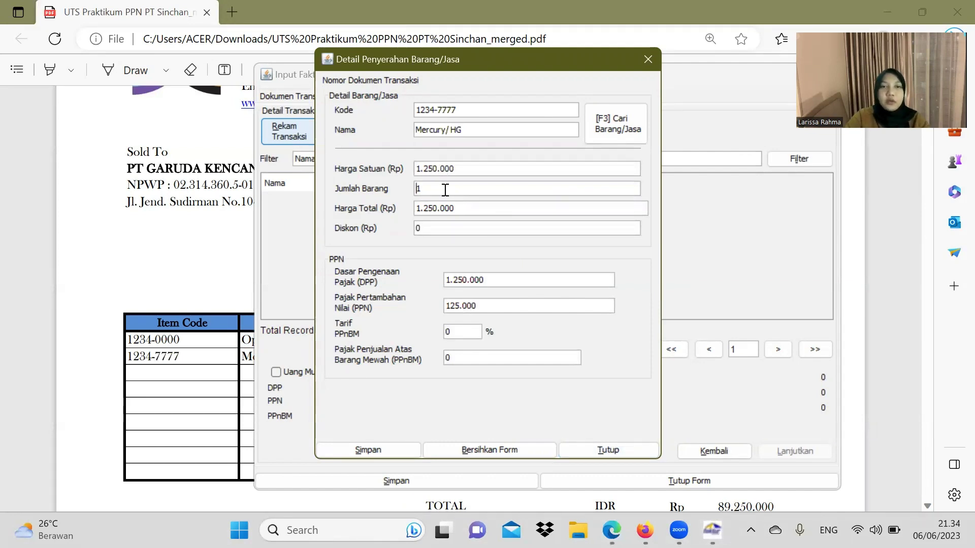
{"action": "type", "text": "5"}
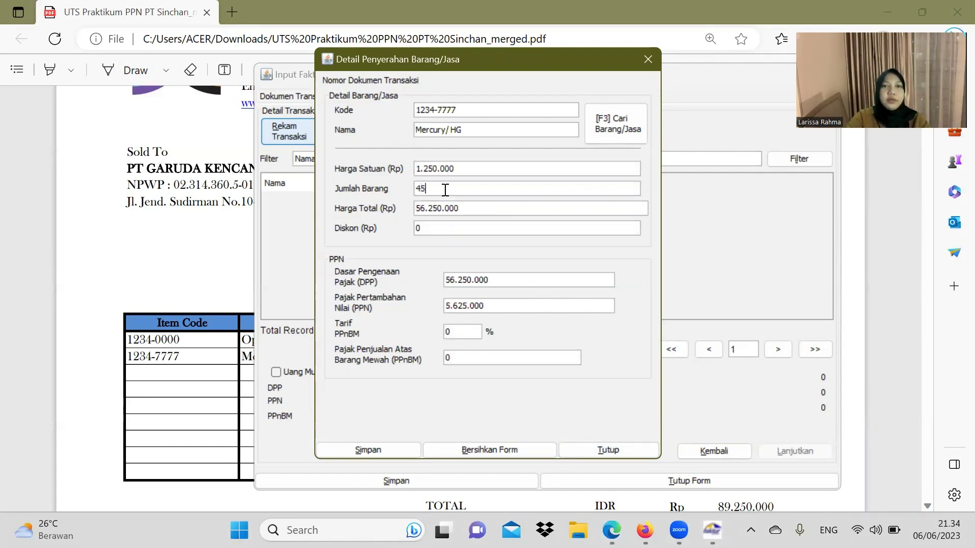
{"action": "left_click", "coordinate": [370, 451]}
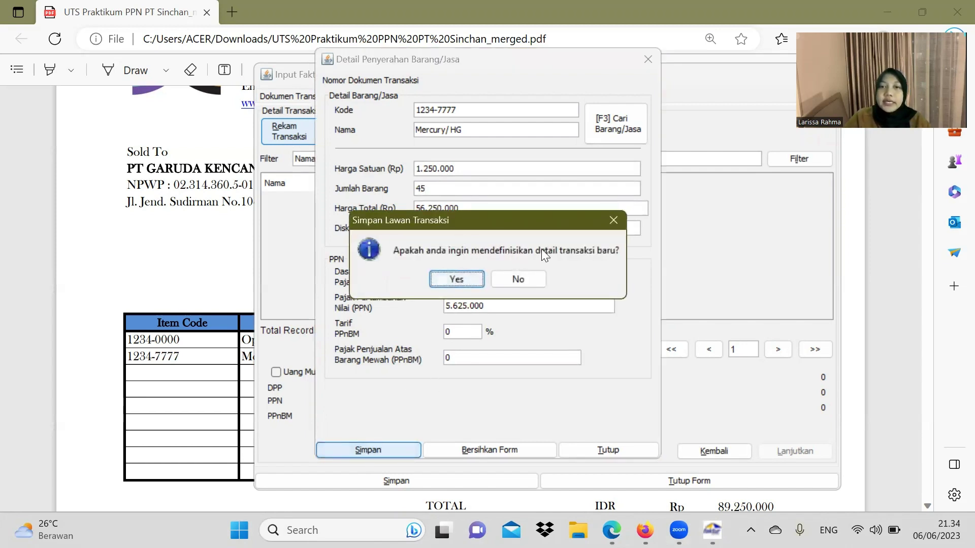
Step: Decline another line and save the invoice totalling DPP 89.250.000 and PPN 8.925.000
{"action": "left_click", "coordinate": [525, 278]}
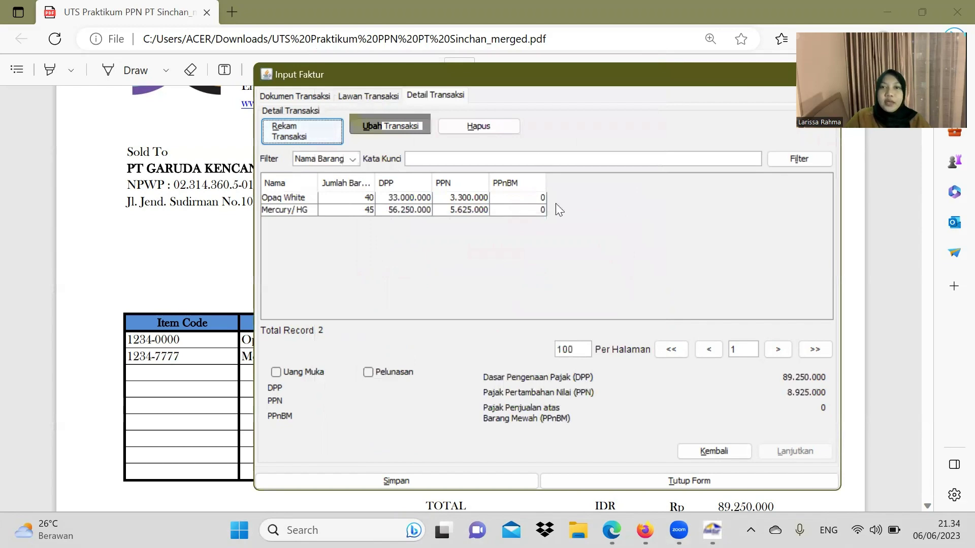
{"action": "left_click_drag", "start_coordinate": [545, 76], "coordinate": [315, 61]}
{"action": "scroll", "coordinate": [700, 269], "scroll_direction": "down", "scroll_amount": 5}
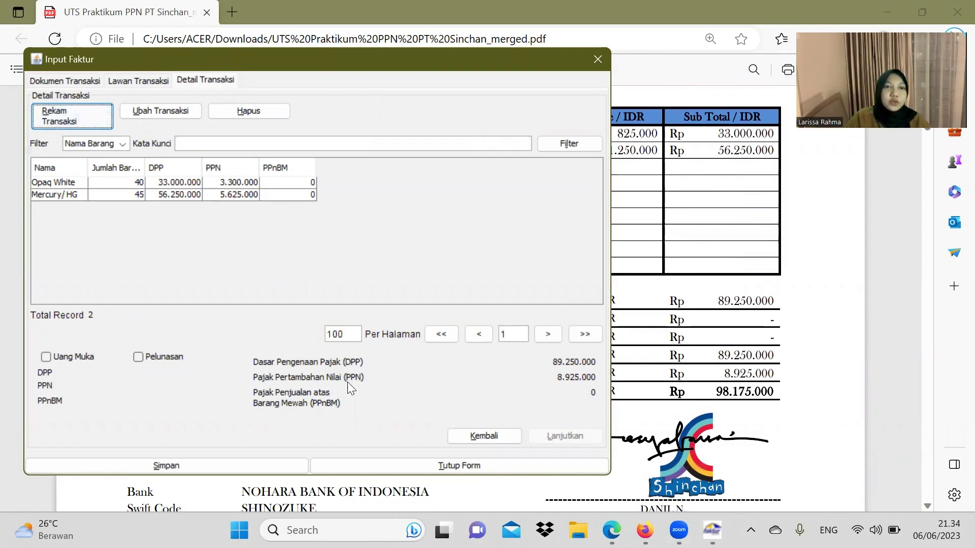
{"action": "left_click", "coordinate": [258, 464]}
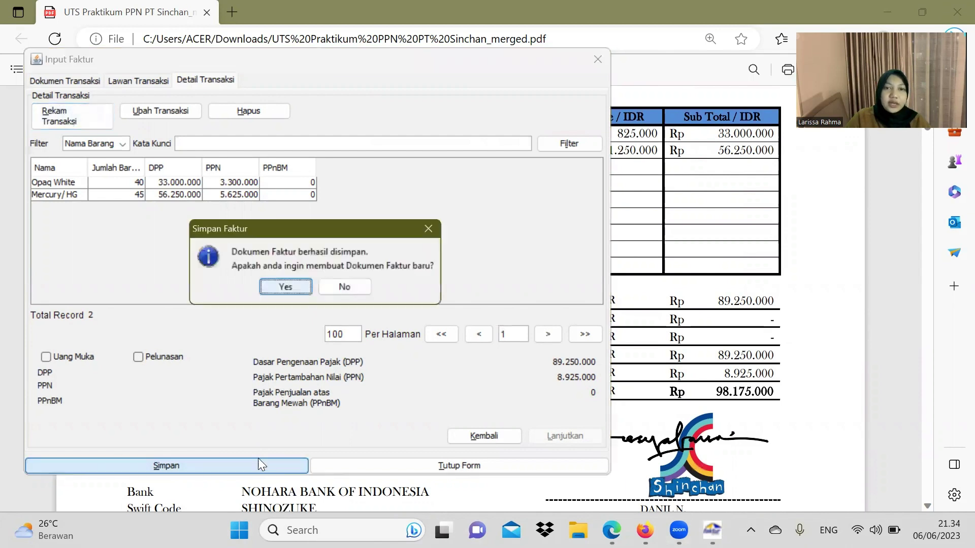
Step: Start a new invoice with transaction detail 2 - Kepada Pemungut Bendaharawan
{"action": "left_click", "coordinate": [280, 289]}
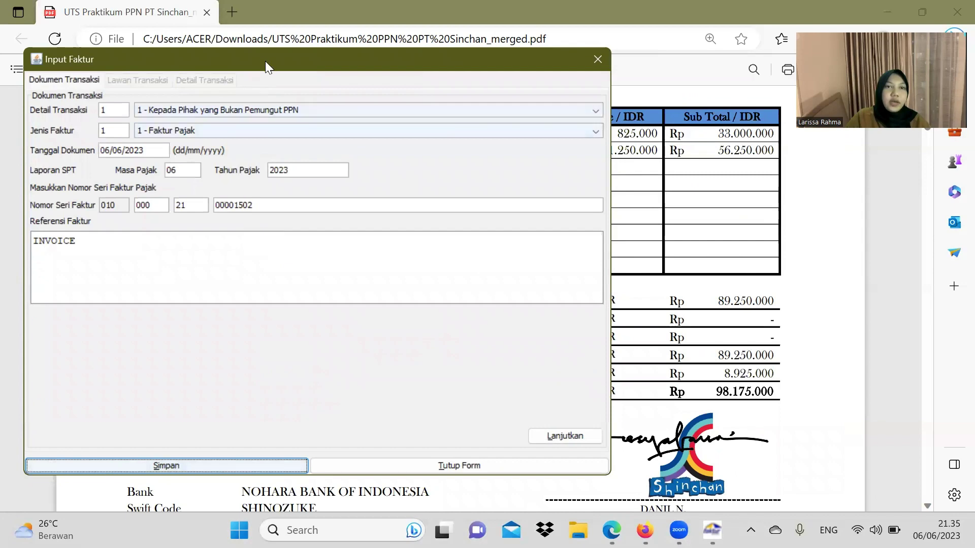
{"action": "left_click_drag", "start_coordinate": [275, 63], "coordinate": [374, 61]}
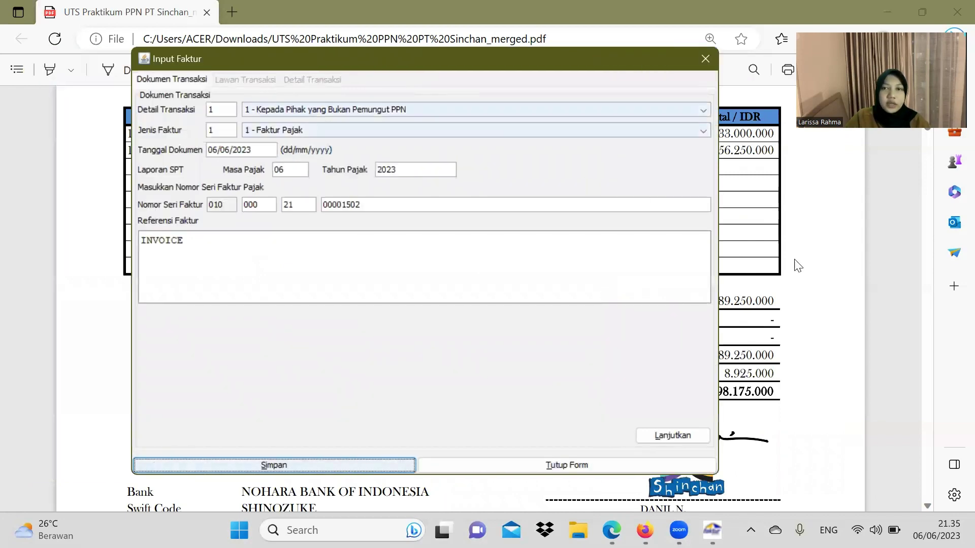
{"action": "left_click", "coordinate": [808, 284]}
{"action": "scroll", "coordinate": [671, 292], "scroll_direction": "down", "scroll_amount": 3}
{"action": "scroll", "coordinate": [671, 293], "scroll_direction": "down", "scroll_amount": 10}
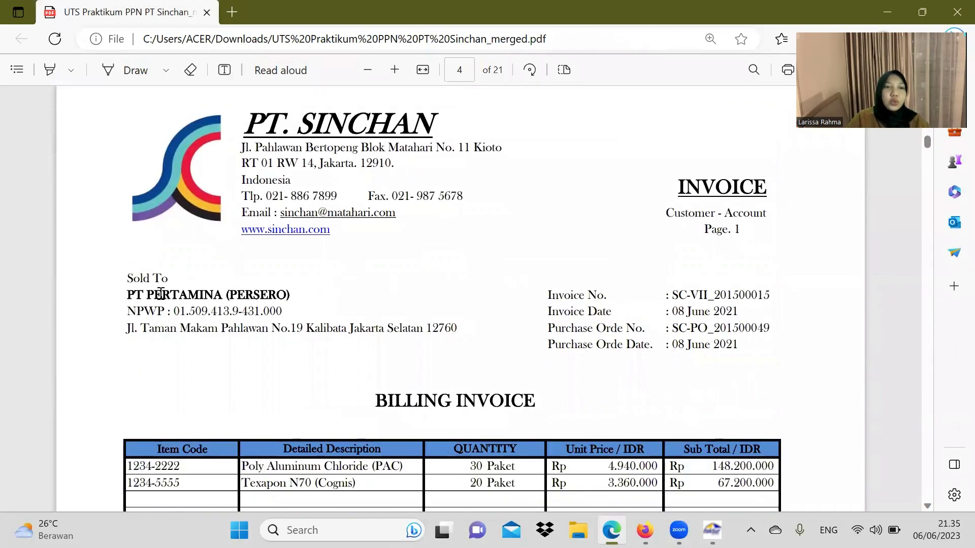
{"action": "scroll", "coordinate": [328, 300], "scroll_direction": "down", "scroll_amount": 1}
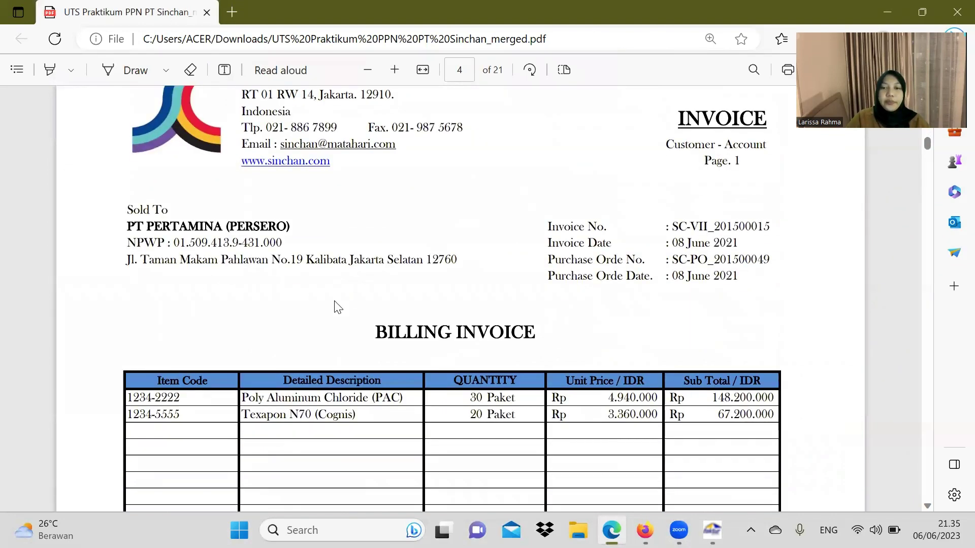
{"action": "key", "text": "alt+Tab"}
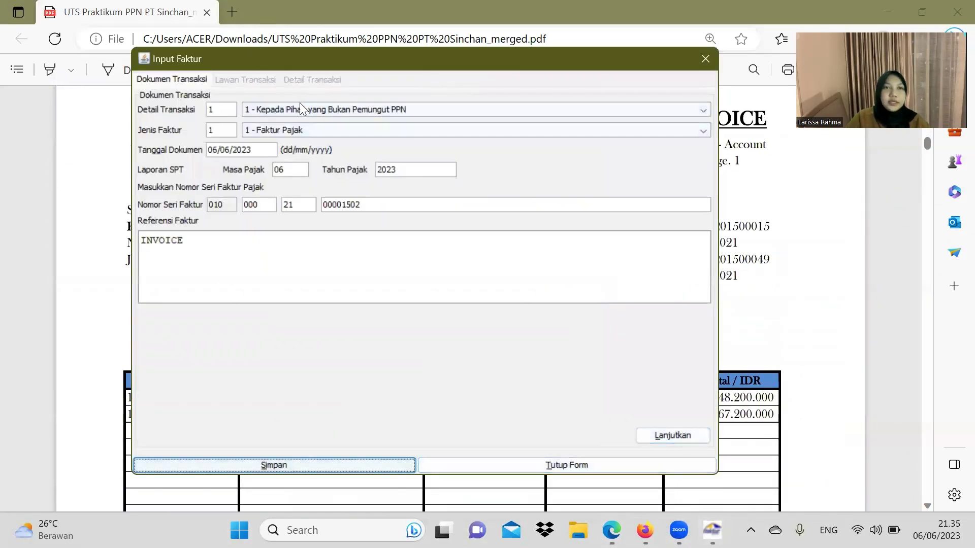
{"action": "left_click", "coordinate": [435, 109]}
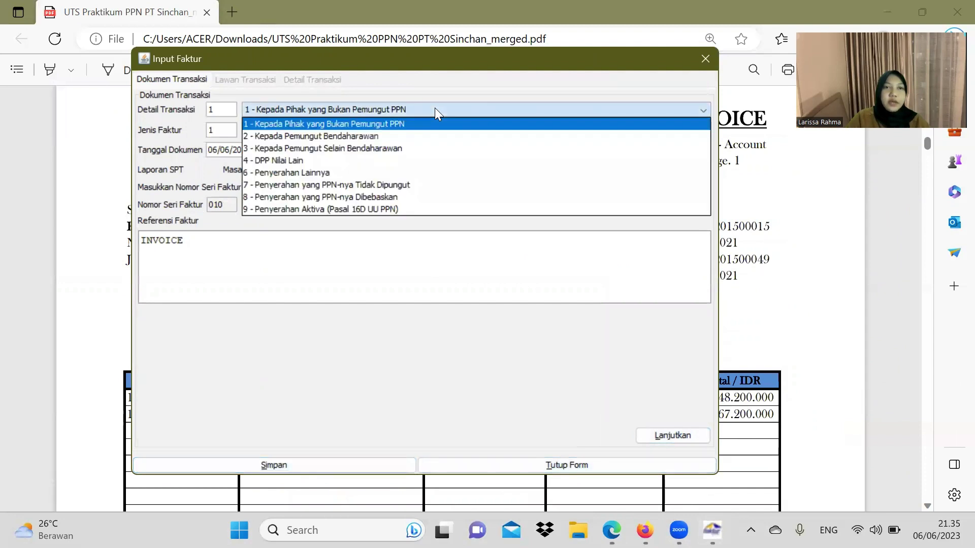
{"action": "left_click", "coordinate": [410, 133]}
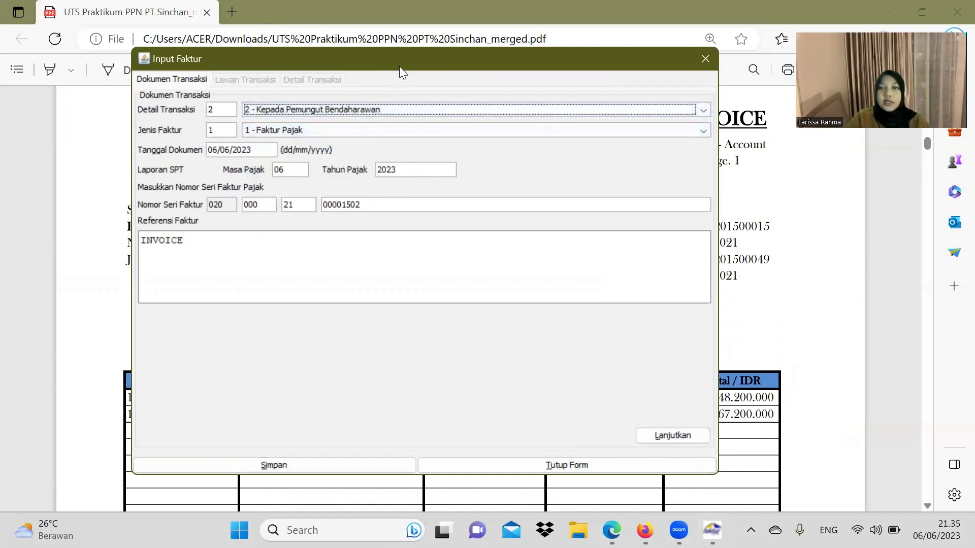
Step: Set the document date to 08/06/2021 so the tax year becomes 2021, then continue
{"action": "left_click_drag", "start_coordinate": [399, 66], "coordinate": [223, 101]}
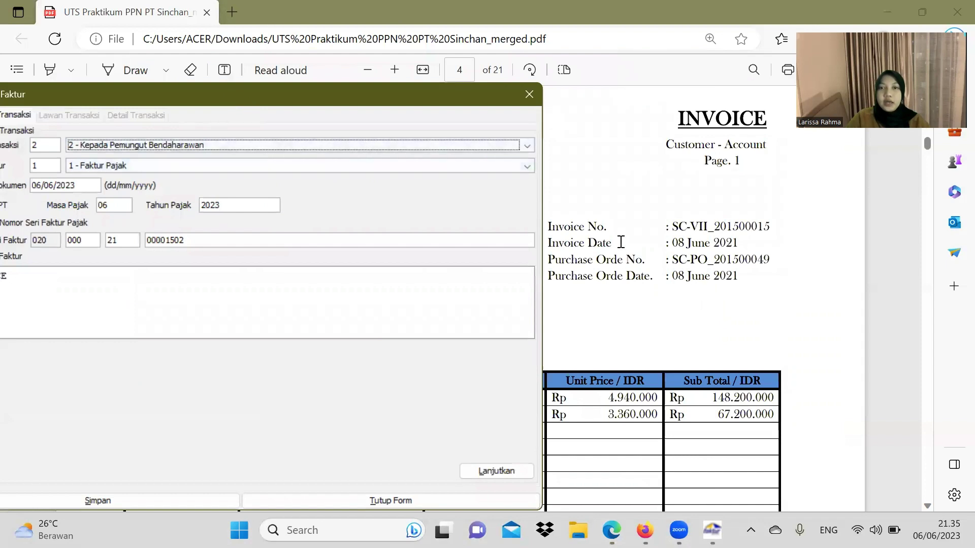
{"action": "left_click_drag", "start_coordinate": [427, 90], "coordinate": [608, 81]}
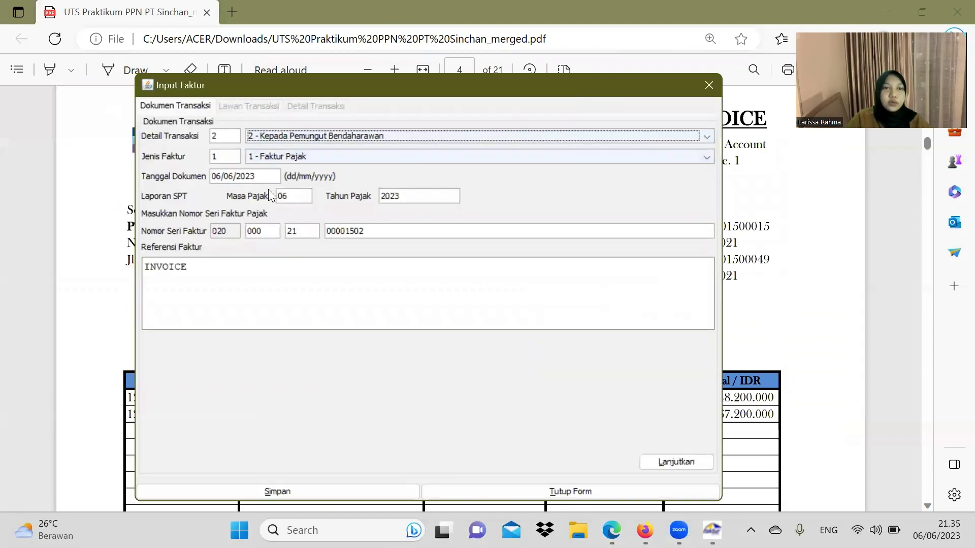
{"action": "left_click", "coordinate": [223, 176]}
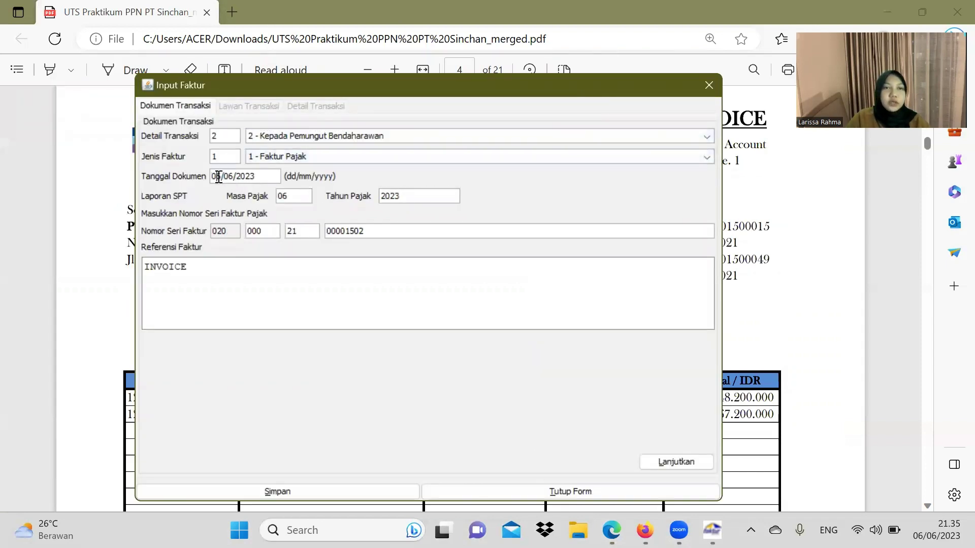
{"action": "key", "text": "BackSpace"}
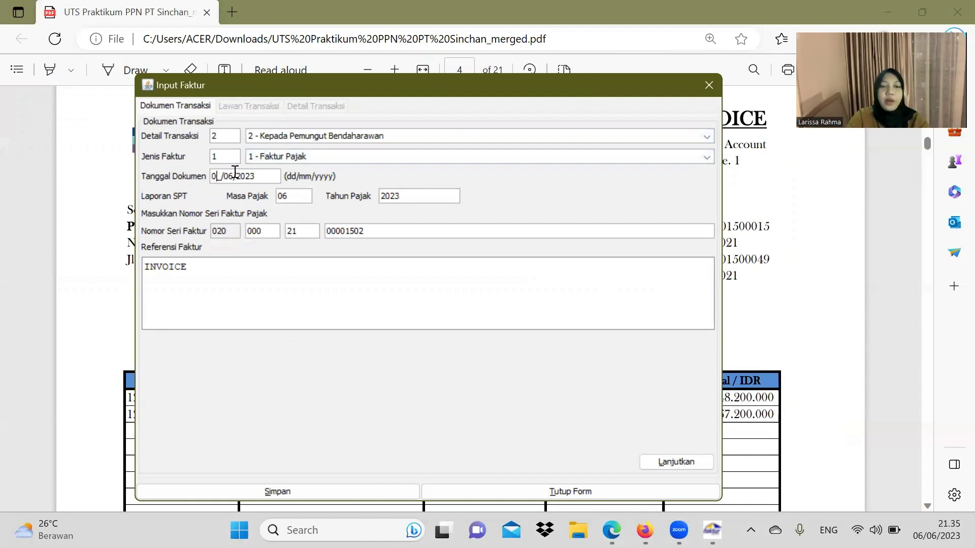
{"action": "type", "text": "8"}
{"action": "left_click", "coordinate": [266, 179]}
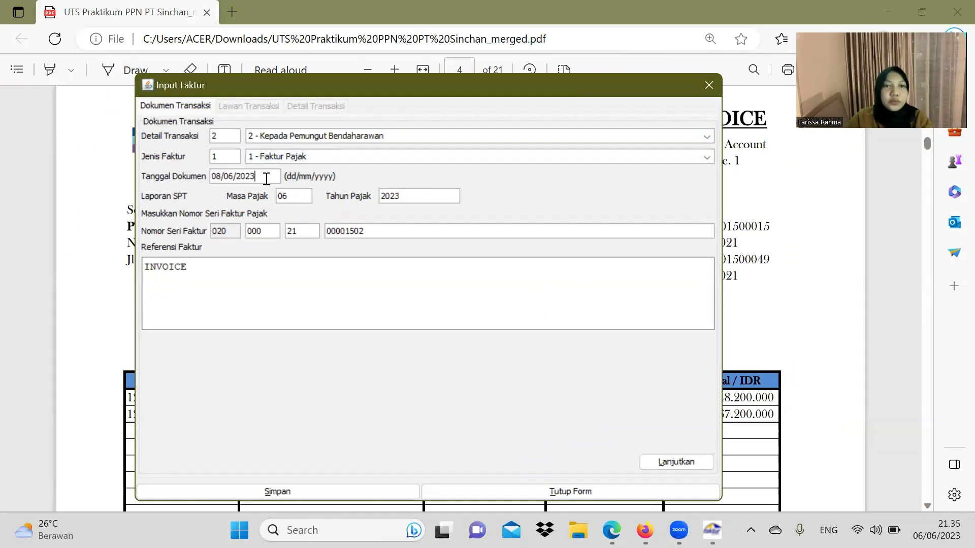
{"action": "key", "text": "BackSpace"}
{"action": "type", "text": "1"}
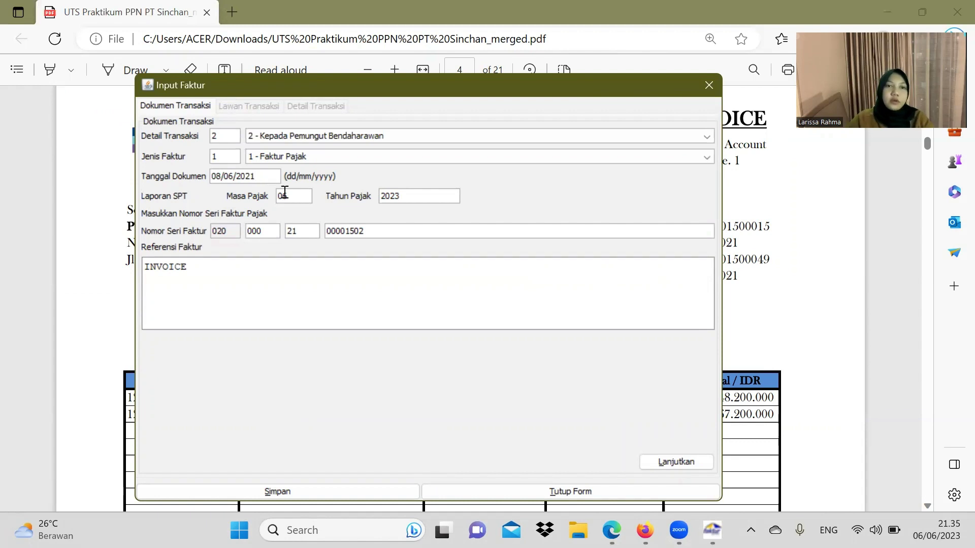
{"action": "left_click", "coordinate": [292, 196]}
{"action": "left_click", "coordinate": [687, 461]}
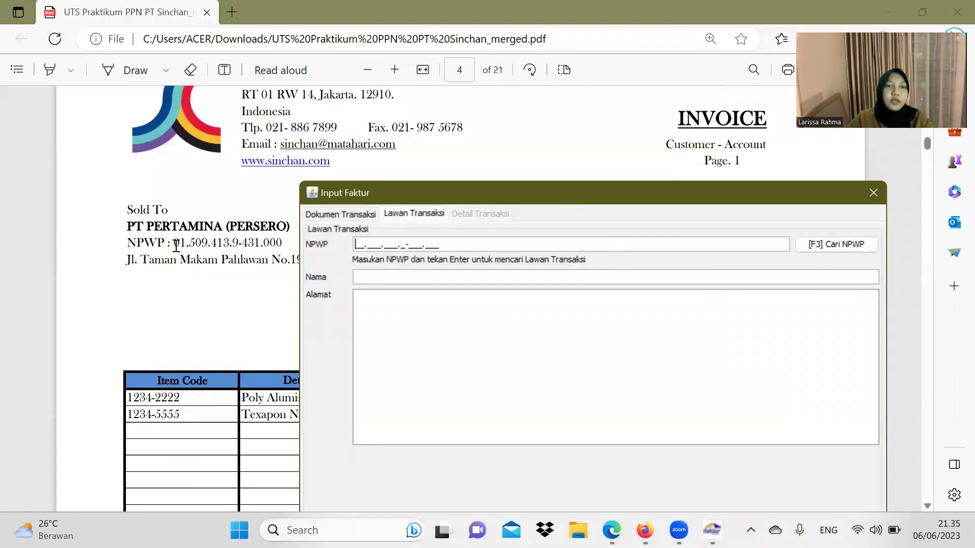
Step: Copy the buyer's NPWP from the PDF invoice into the NPWP field
{"action": "left_click_drag", "start_coordinate": [174, 245], "coordinate": [281, 246]}
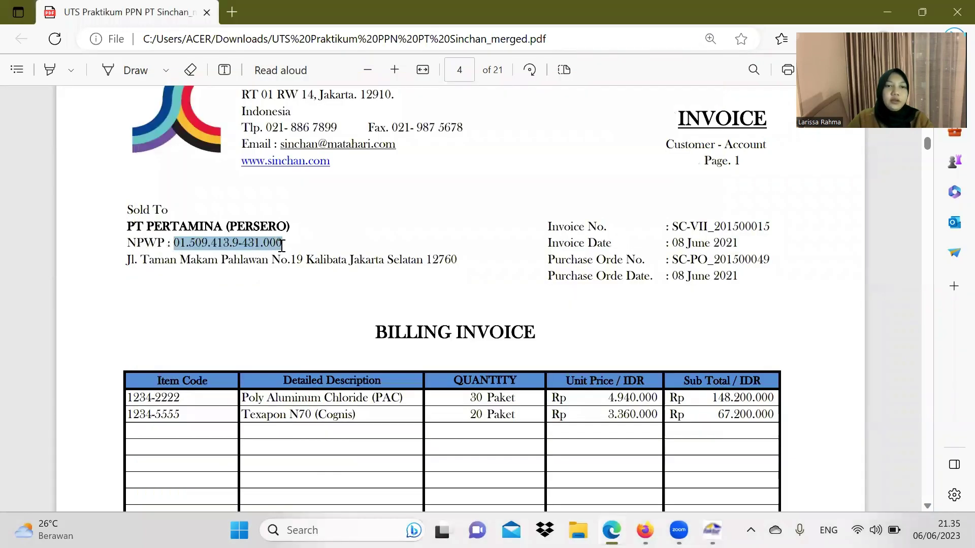
{"action": "key", "text": "ctrl+c"}
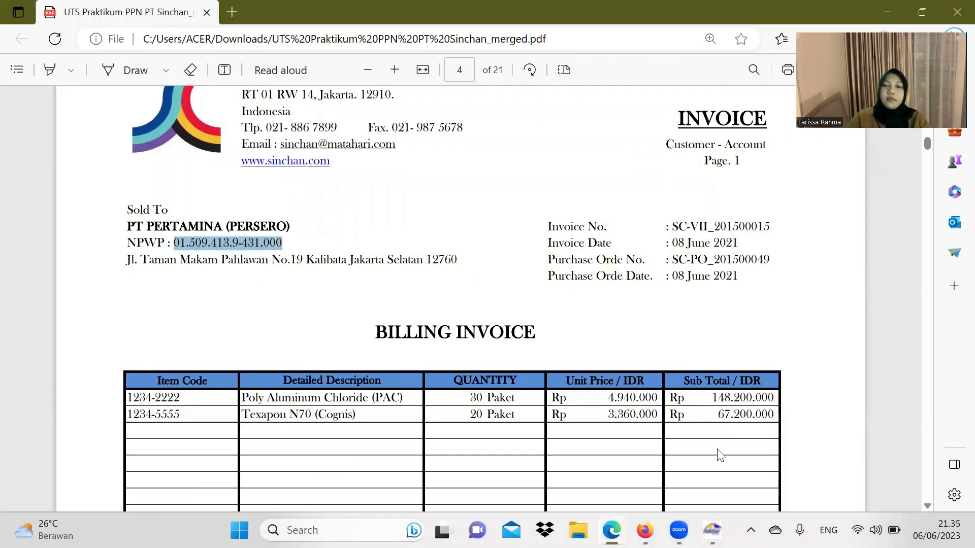
{"action": "left_click", "coordinate": [712, 530]}
{"action": "left_click", "coordinate": [410, 241]}
{"action": "key", "text": "ctrl+v"}
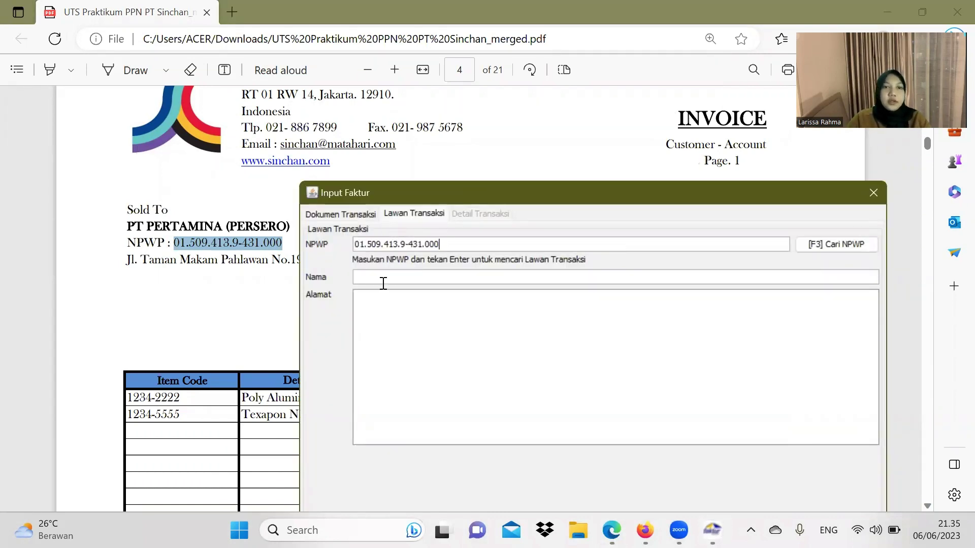
Step: Fill in PT PERTAMINA (PERSERO) as buyer name with its full address, then continue
{"action": "left_click_drag", "start_coordinate": [129, 225], "coordinate": [296, 226]}
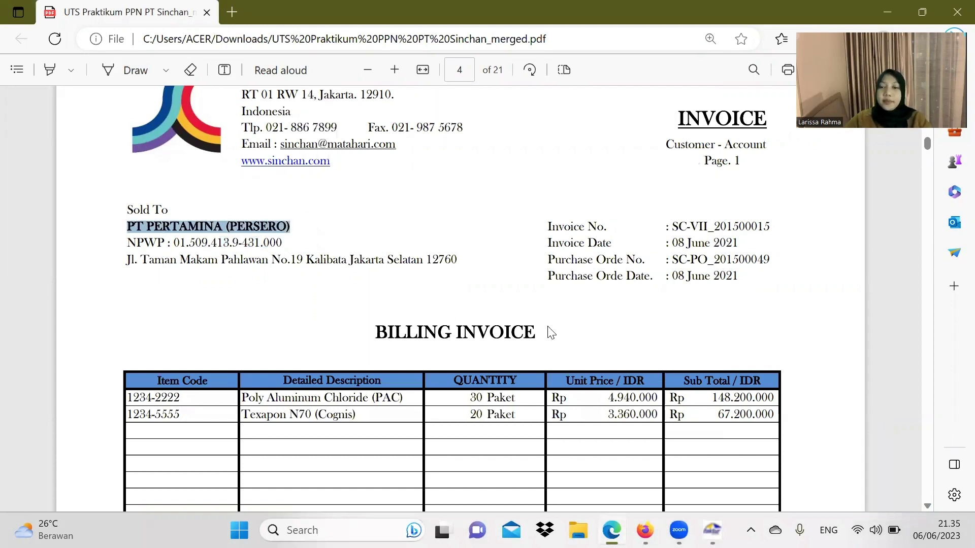
{"action": "left_click", "coordinate": [711, 530]}
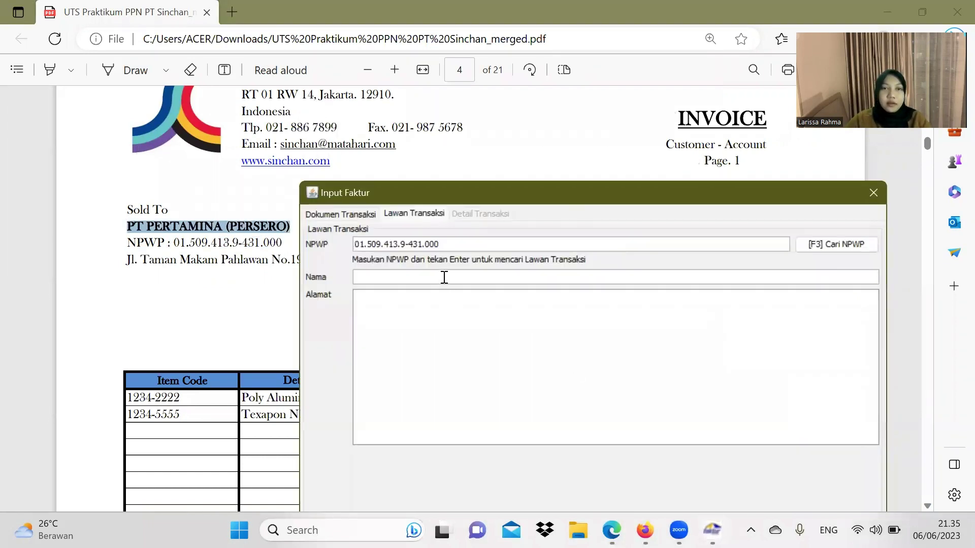
{"action": "key", "text": "ctrl+v"}
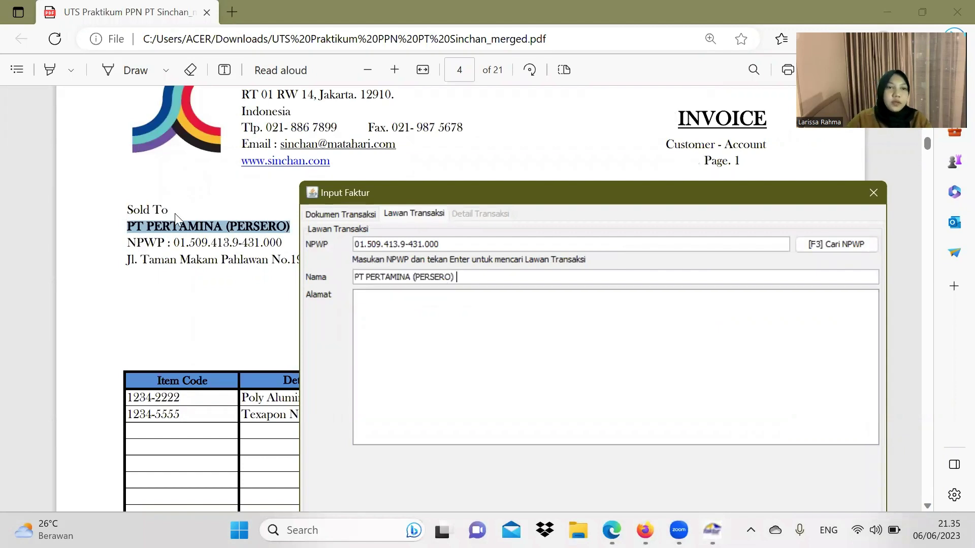
{"action": "left_click_drag", "start_coordinate": [127, 259], "coordinate": [456, 266]}
{"action": "key", "text": "ctrl+c"}
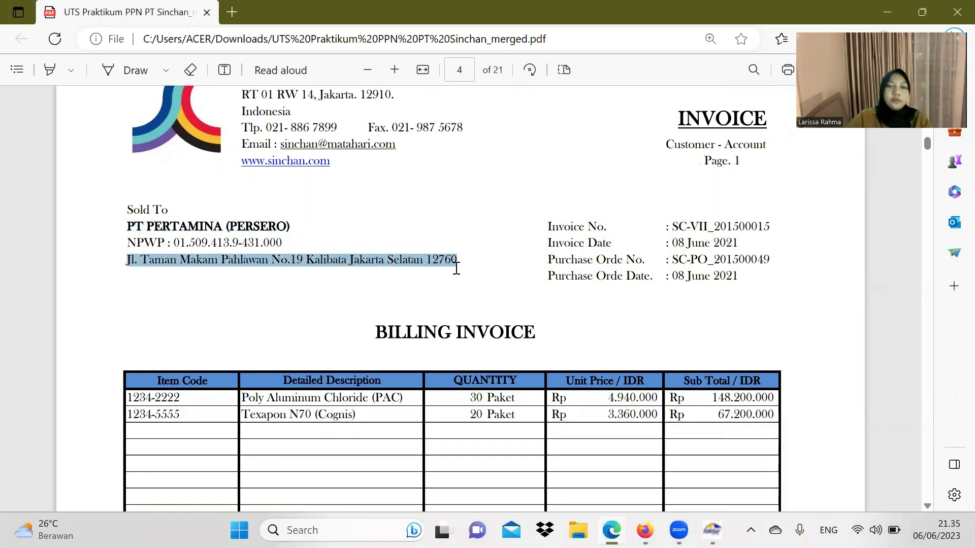
{"action": "left_click", "coordinate": [712, 530]}
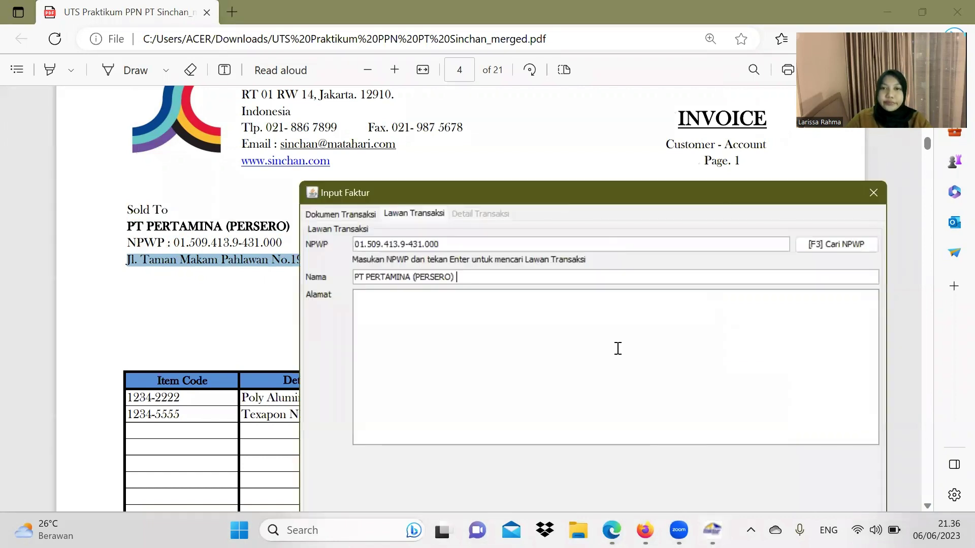
{"action": "key", "text": "ctrl+v"}
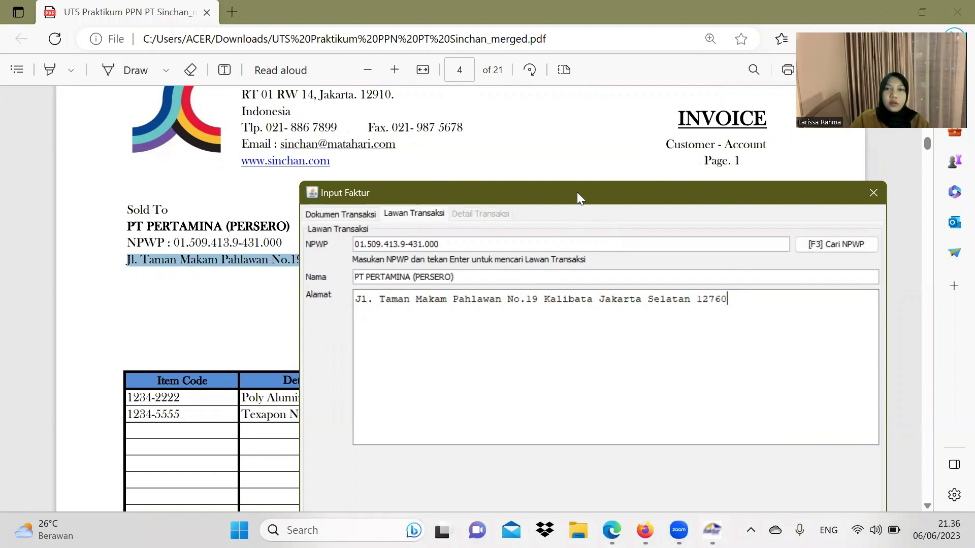
{"action": "left_click_drag", "start_coordinate": [571, 193], "coordinate": [497, 74]}
{"action": "left_click", "coordinate": [767, 449]}
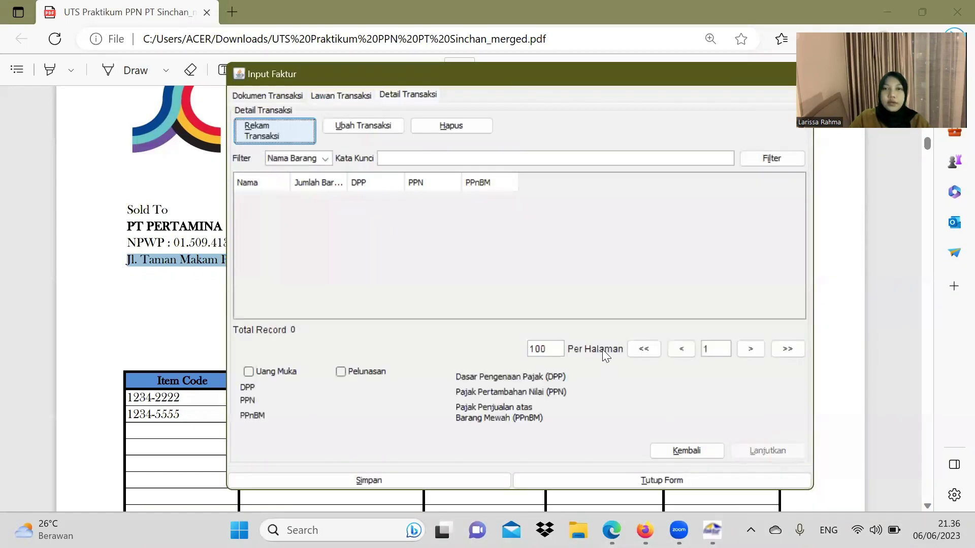
Step: Start a new item line with item code 1234-2222
{"action": "left_click", "coordinate": [302, 135]}
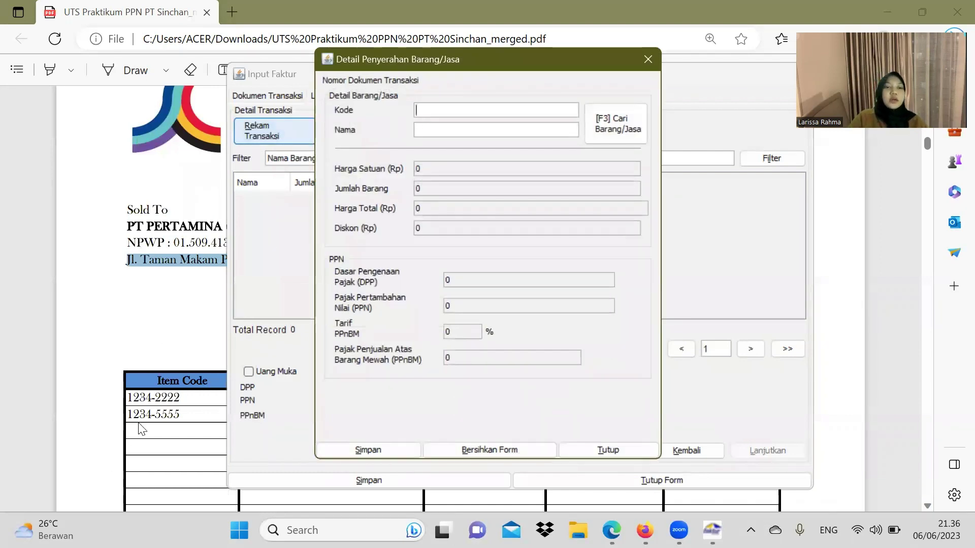
{"action": "left_click_drag", "start_coordinate": [181, 397], "coordinate": [123, 402]}
{"action": "key", "text": "ctrl+c"}
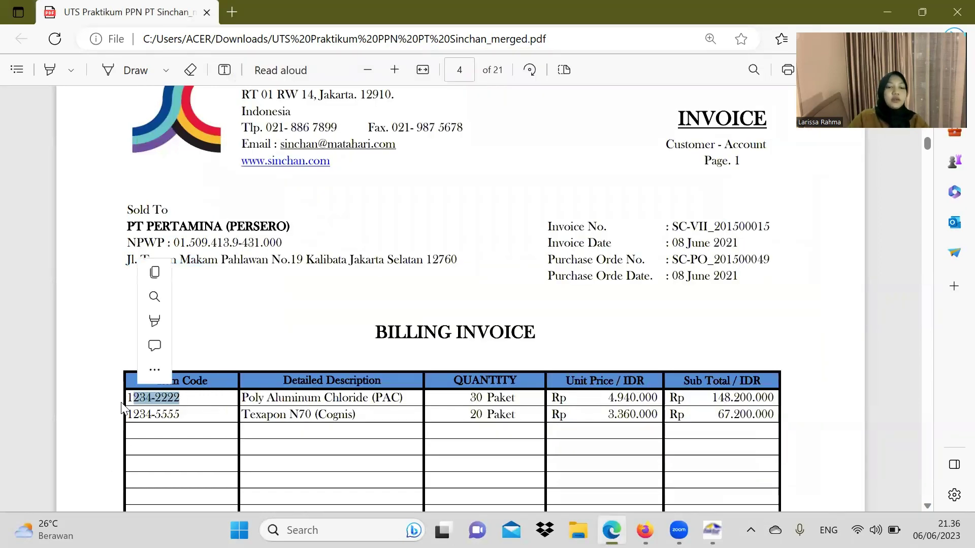
{"action": "left_click", "coordinate": [708, 520]}
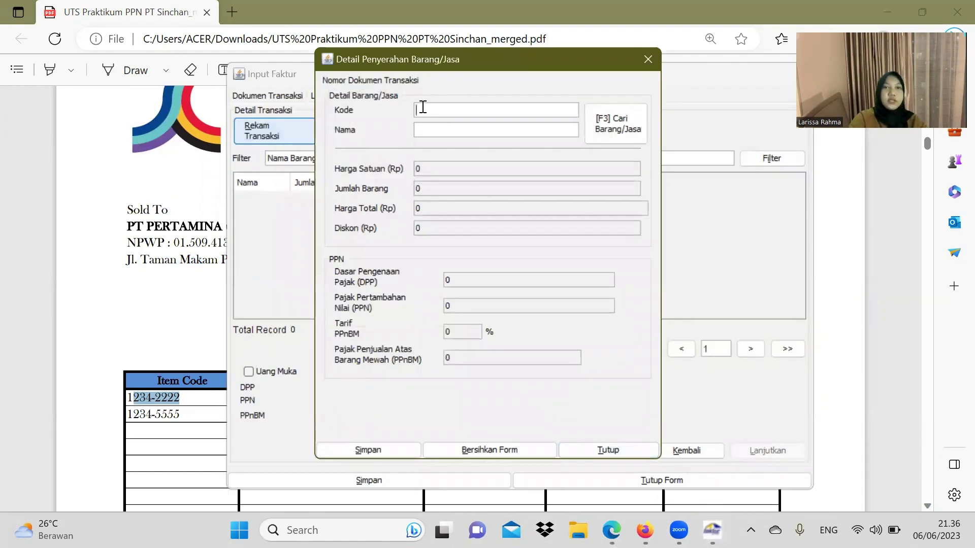
{"action": "key", "text": "ctrl+v"}
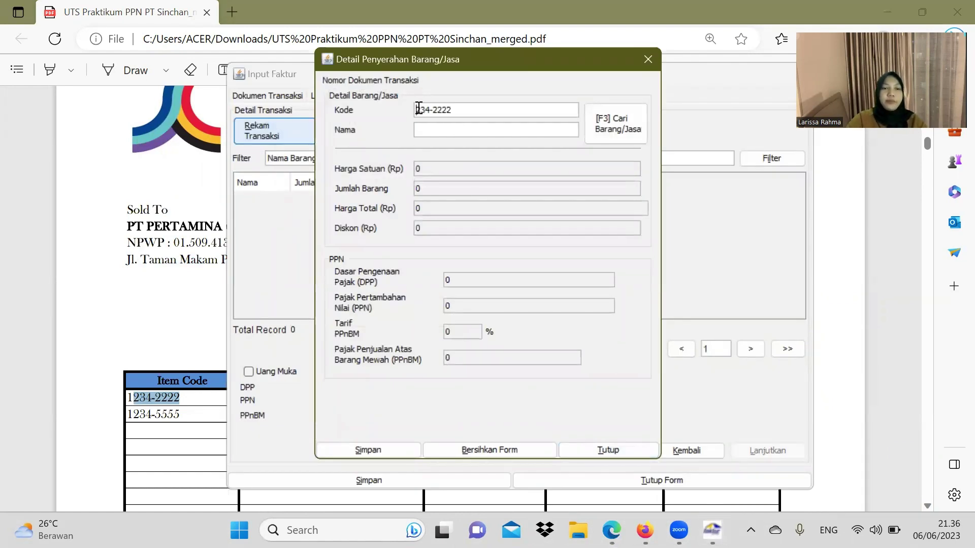
{"action": "left_click", "coordinate": [417, 109]}
{"action": "type", "text": "1"}
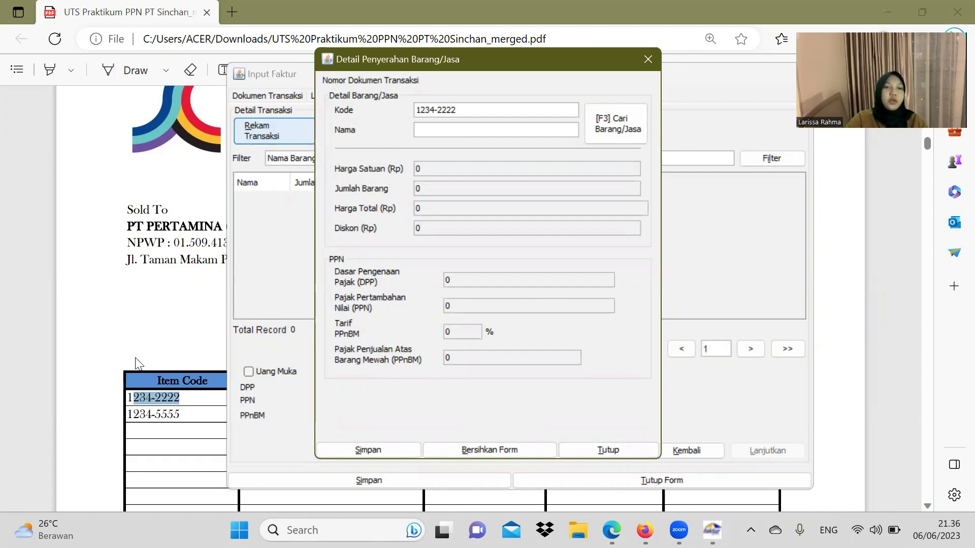
Step: Name the item Poly Aluminum Chloride (PAC) and register it as new goods
{"action": "left_click", "coordinate": [138, 361]}
{"action": "left_click_drag", "start_coordinate": [245, 404], "coordinate": [404, 405]}
{"action": "key", "text": "ctrl+c"}
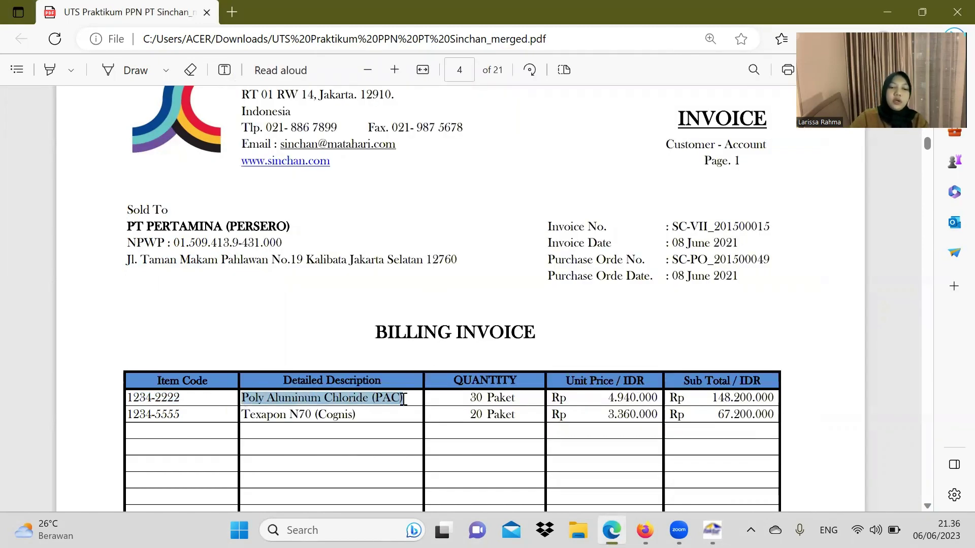
{"action": "left_click", "coordinate": [712, 531]}
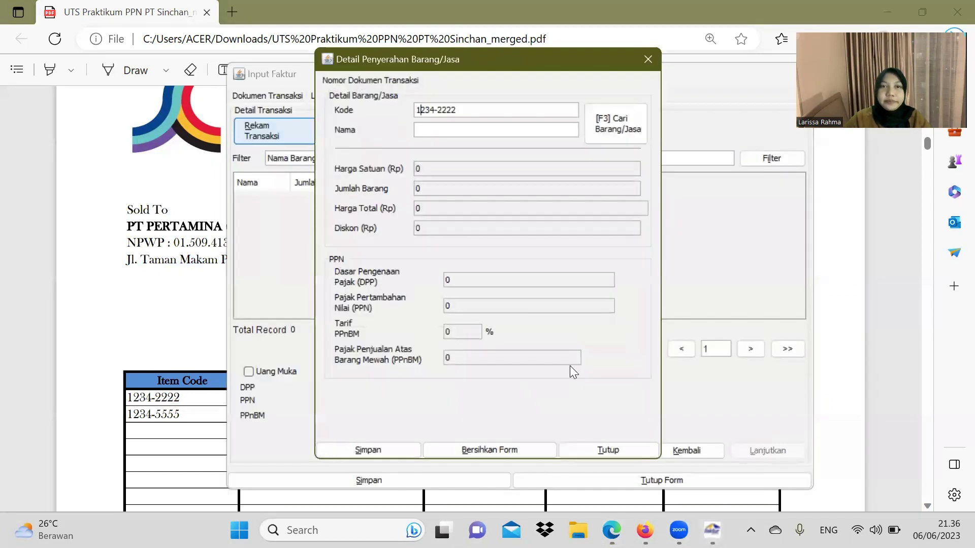
{"action": "left_click", "coordinate": [465, 129]}
{"action": "key", "text": "ctrl+v"}
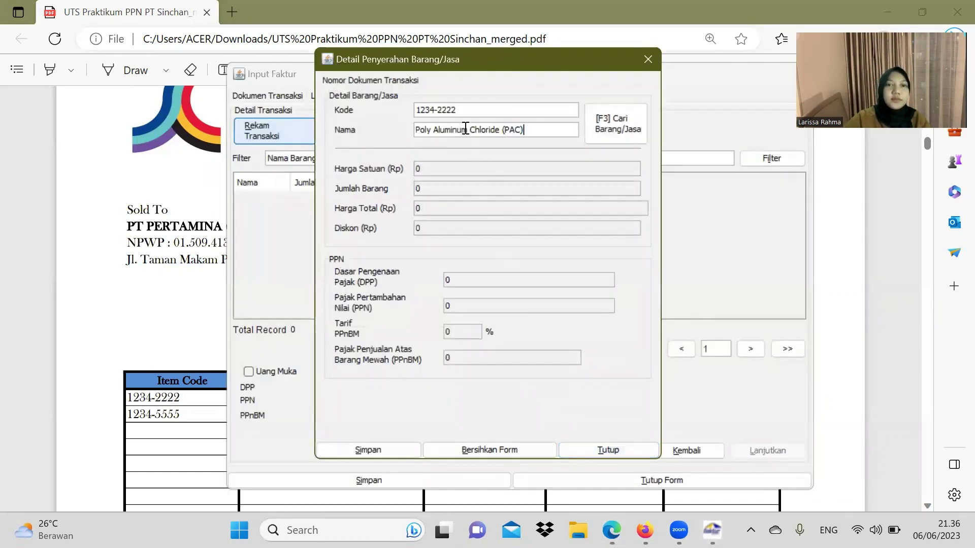
{"action": "key", "text": "Return"}
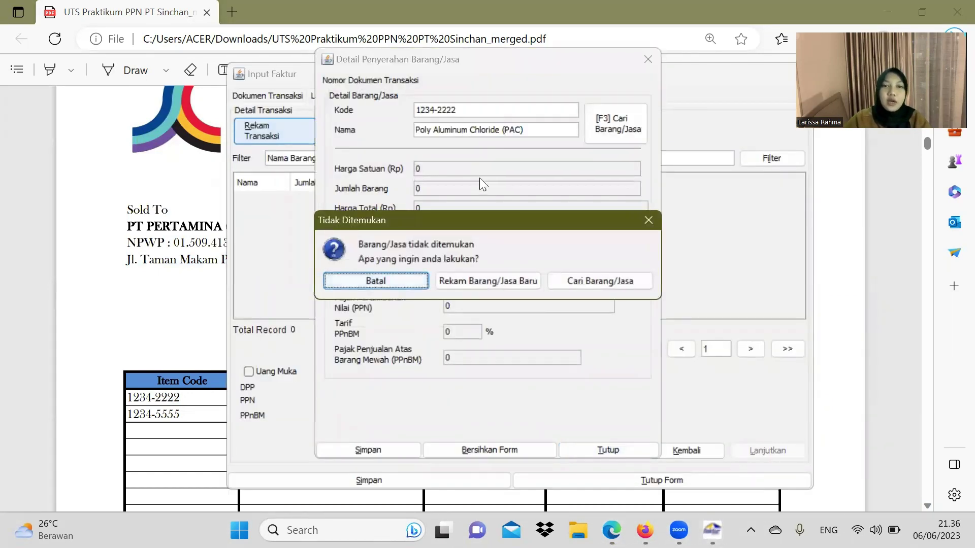
{"action": "left_click", "coordinate": [490, 282]}
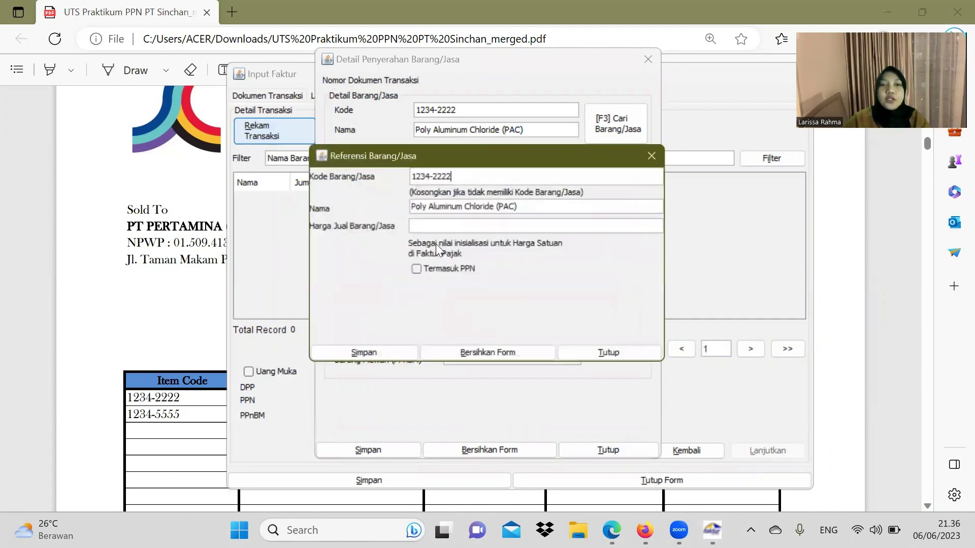
Step: Set the PAC selling price to 4.940.000 and save the item reference
{"action": "left_click", "coordinate": [118, 255]}
{"action": "scroll", "coordinate": [595, 337], "scroll_direction": "down", "scroll_amount": 3}
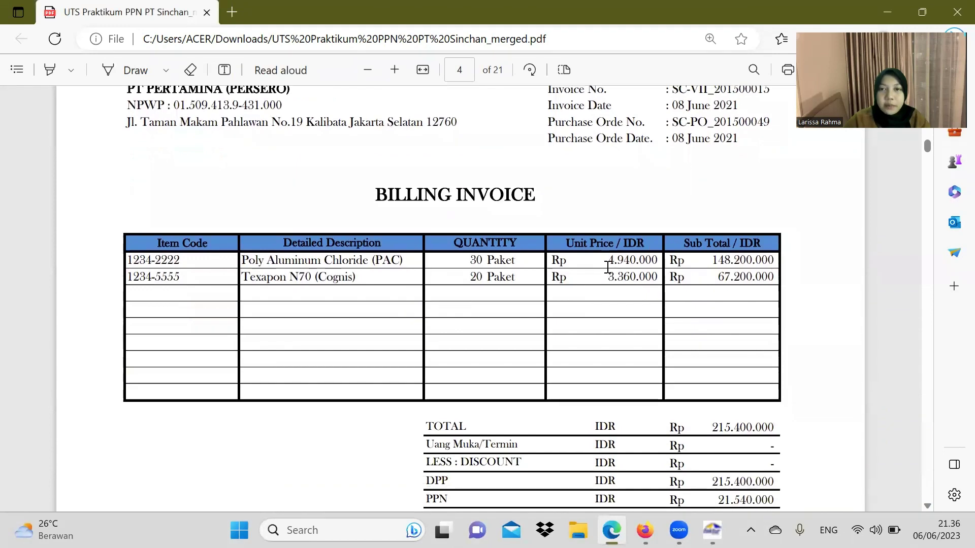
{"action": "left_click_drag", "start_coordinate": [608, 261], "coordinate": [656, 262]}
{"action": "key", "text": "ctrl+c"}
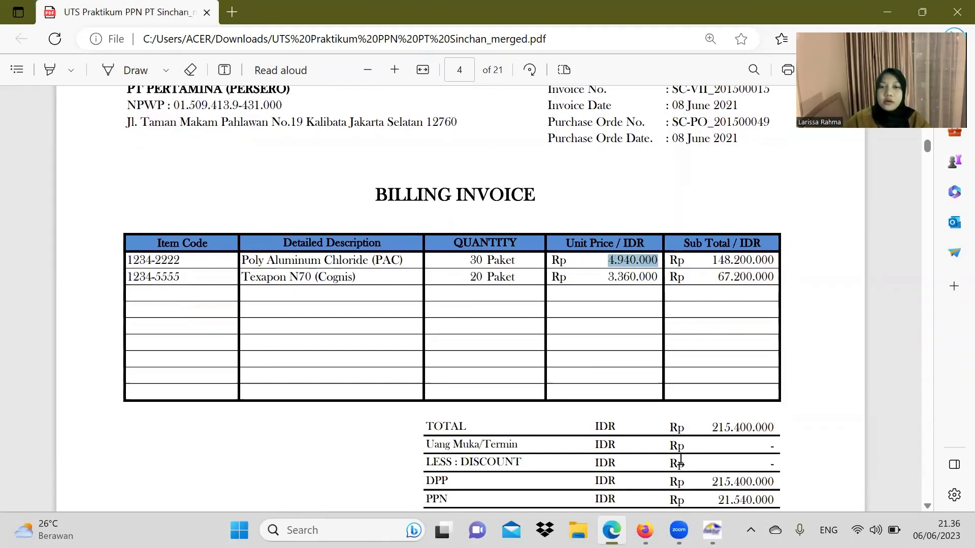
{"action": "left_click", "coordinate": [712, 530]}
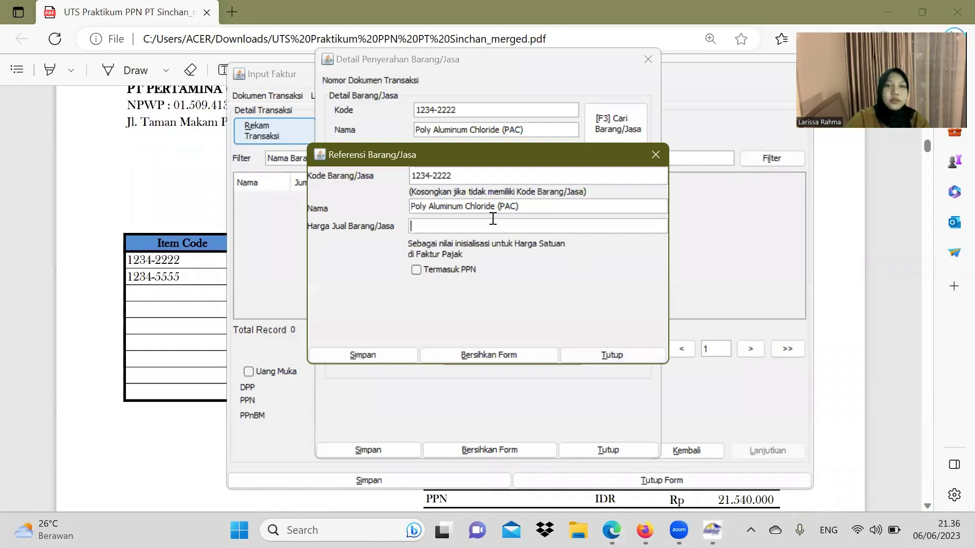
{"action": "key", "text": "ctrl+v"}
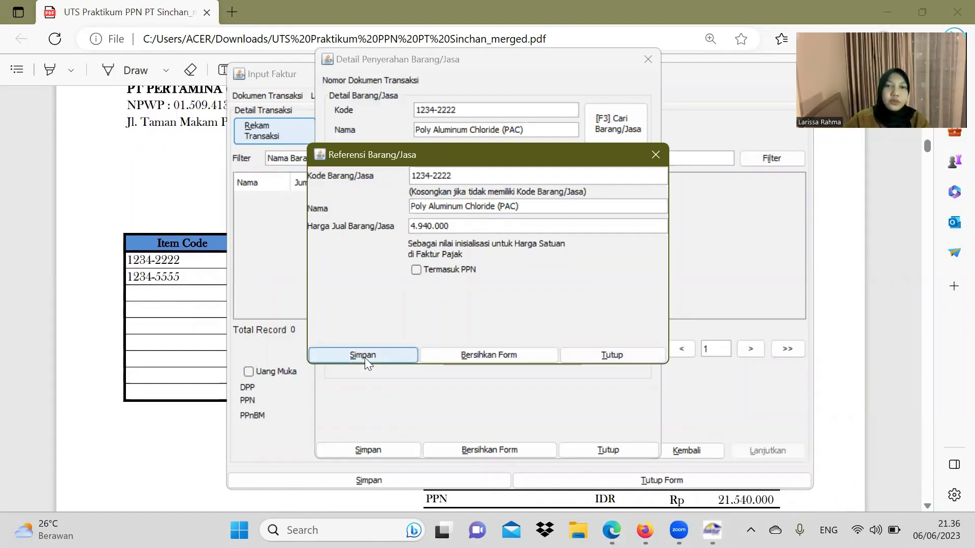
{"action": "left_click", "coordinate": [366, 356]}
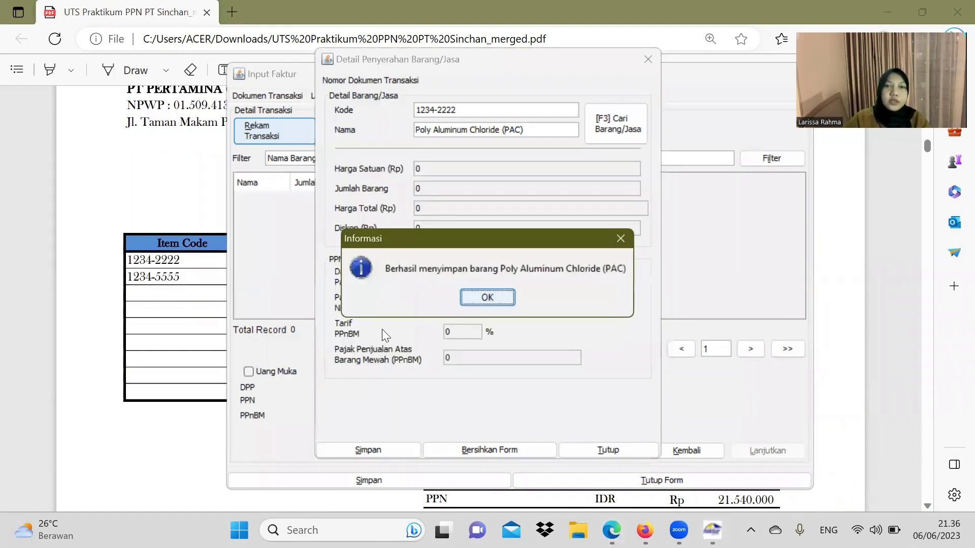
{"action": "left_click", "coordinate": [475, 300]}
Step: Record 30 units of PAC on the invoice and confirm adding another line
{"action": "left_click", "coordinate": [187, 278]}
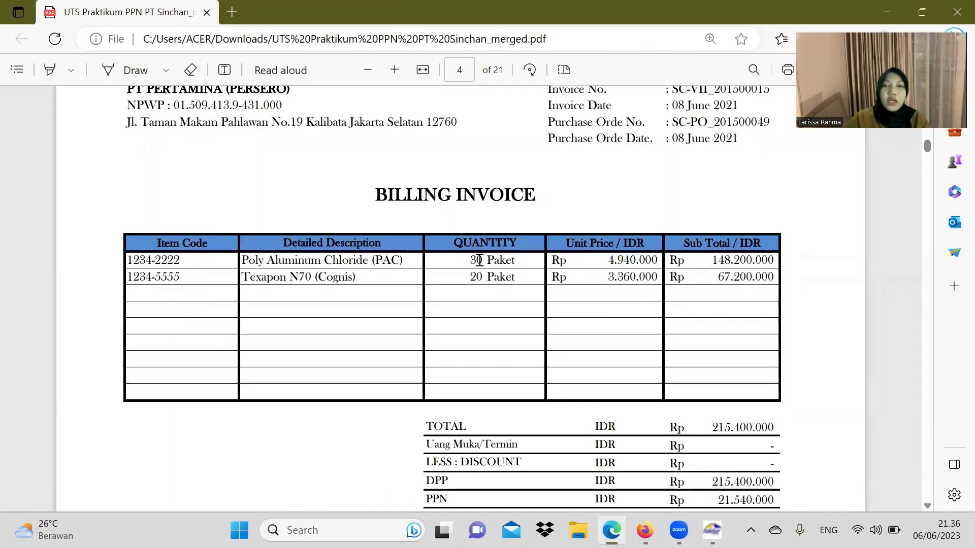
{"action": "left_click", "coordinate": [712, 530]}
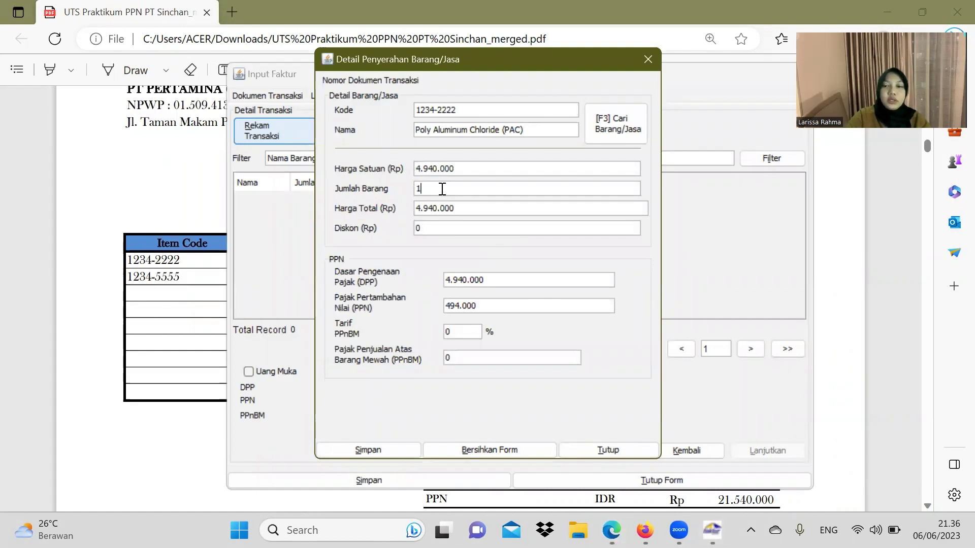
{"action": "type", "text": "30"}
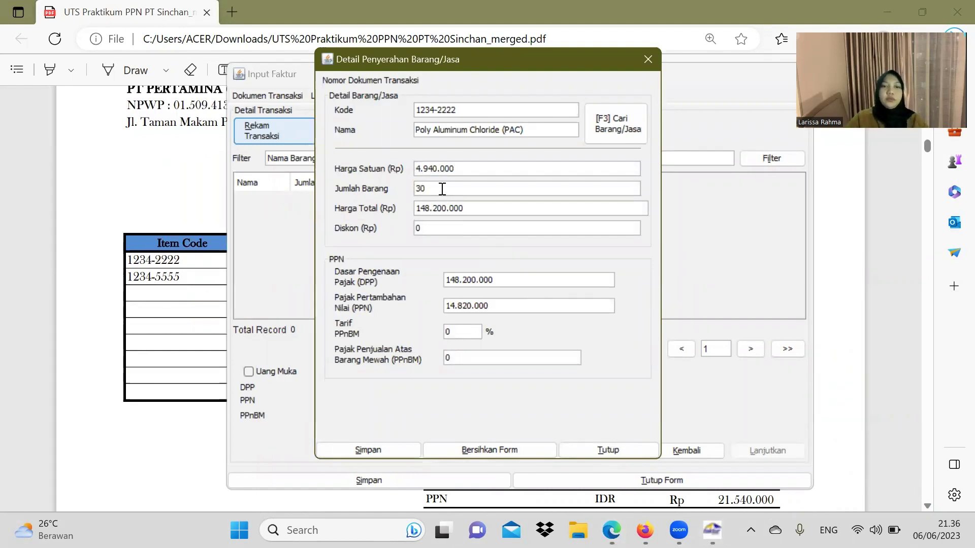
{"action": "left_click", "coordinate": [370, 452]}
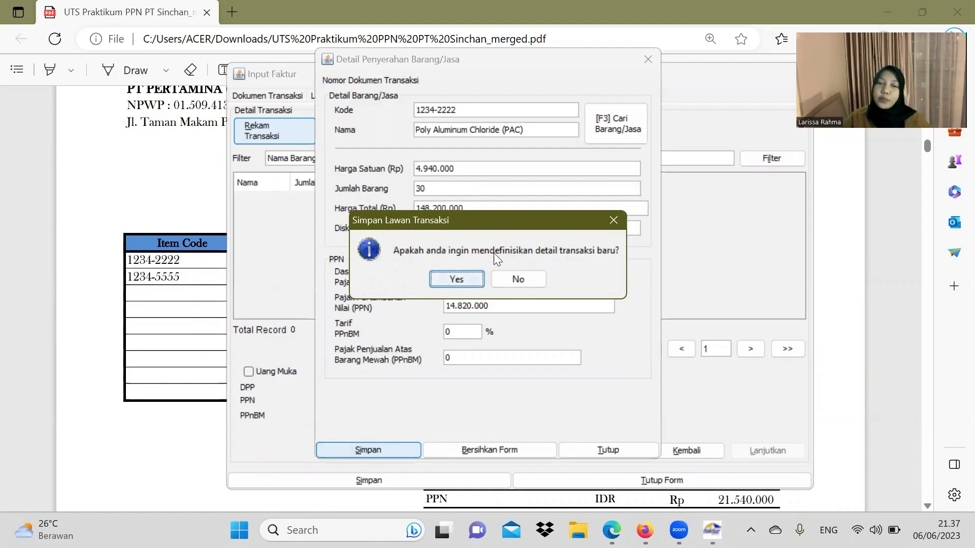
{"action": "left_click", "coordinate": [459, 278]}
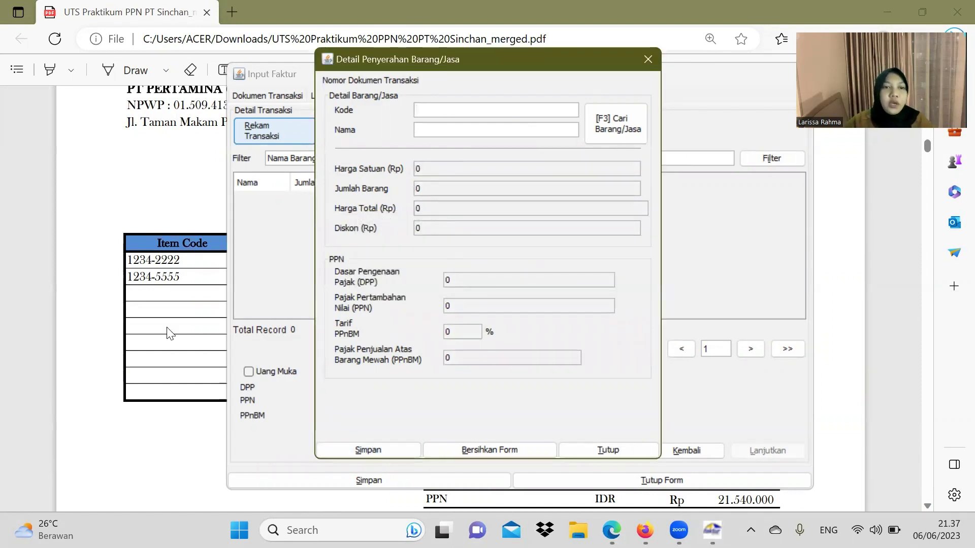
Step: Enter the second item's code copied from the PDF invoice
{"action": "left_click_drag", "start_coordinate": [180, 277], "coordinate": [128, 279]}
{"action": "key", "text": "ctrl+c"}
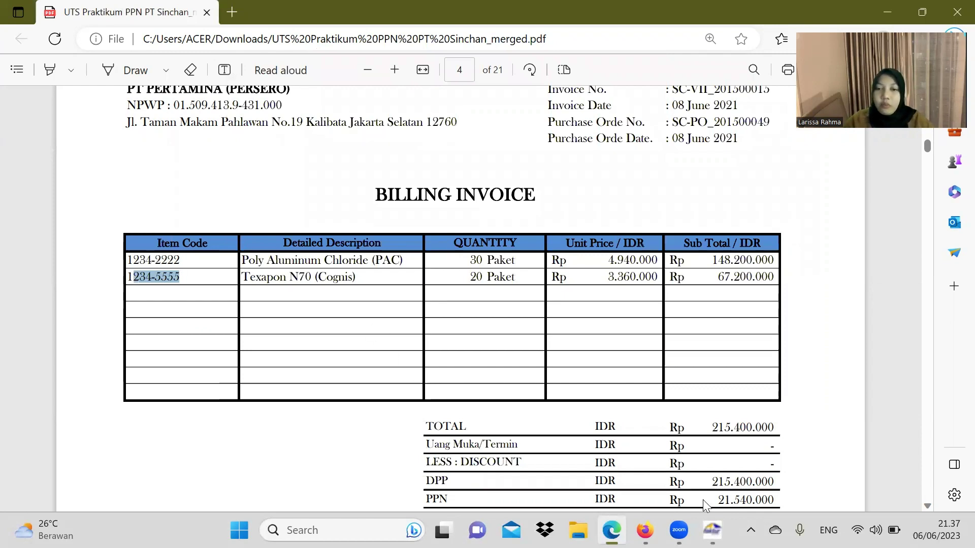
{"action": "left_click", "coordinate": [712, 530]}
{"action": "key", "text": "ctrl+v"}
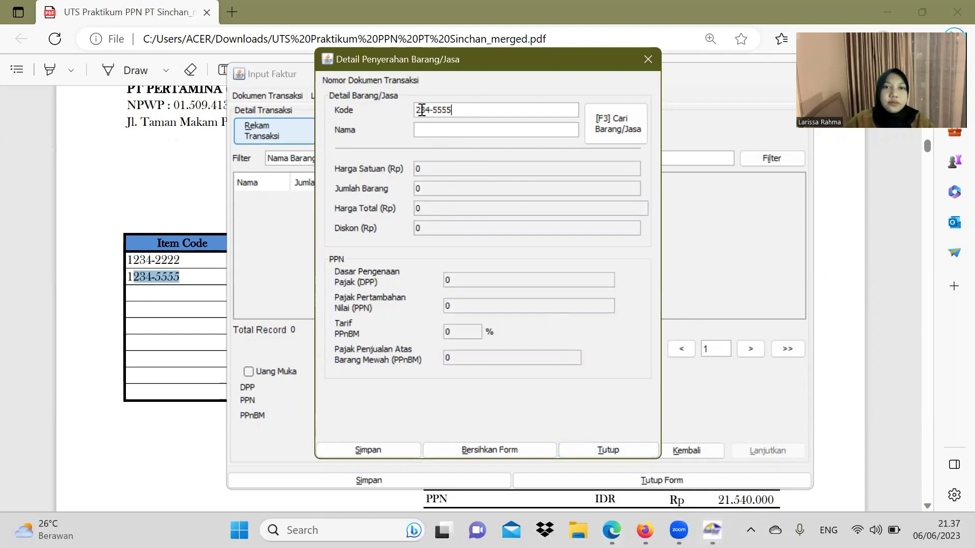
{"action": "type", "text": "1"}
Step: Register Texapon N70 (Cognis) as a new item under that name
{"action": "left_click", "coordinate": [179, 274]}
{"action": "left_click_drag", "start_coordinate": [244, 278], "coordinate": [360, 281]}
{"action": "key", "text": "ctrl+c"}
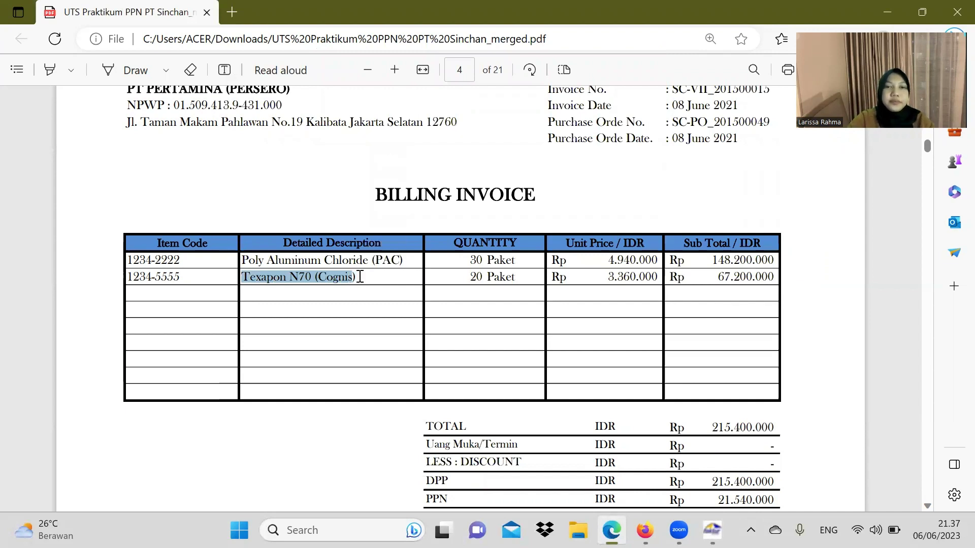
{"action": "left_click", "coordinate": [712, 530]}
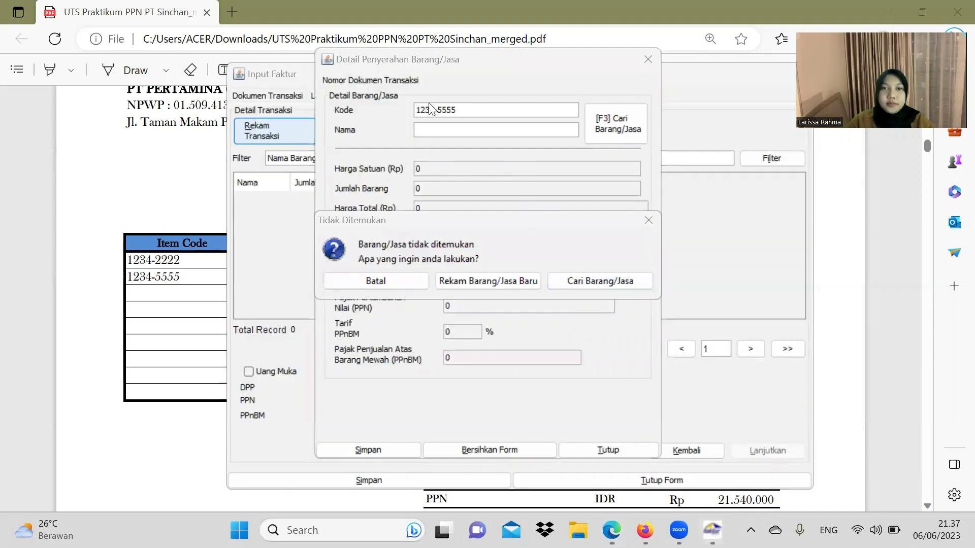
{"action": "left_click", "coordinate": [490, 278]}
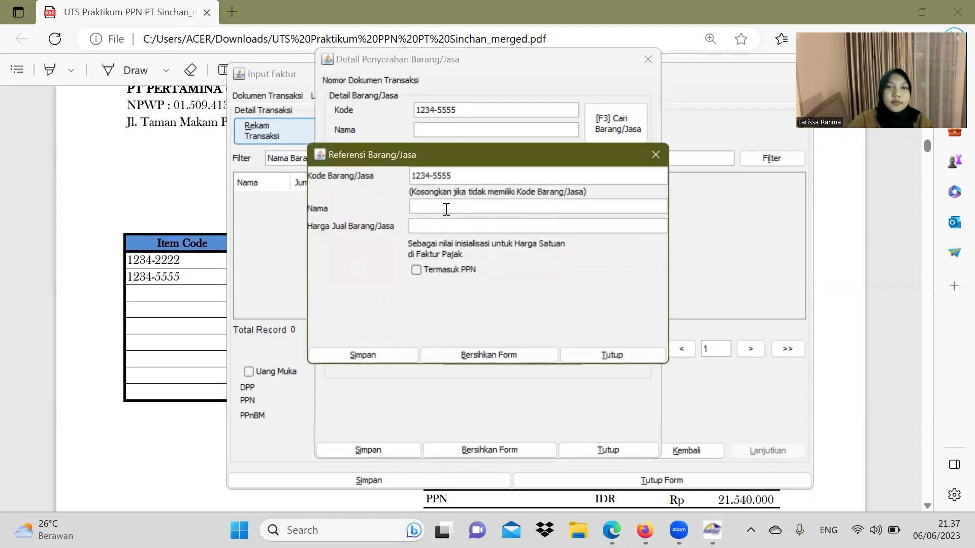
{"action": "left_click", "coordinate": [446, 209]}
{"action": "key", "text": "ctrl+v"}
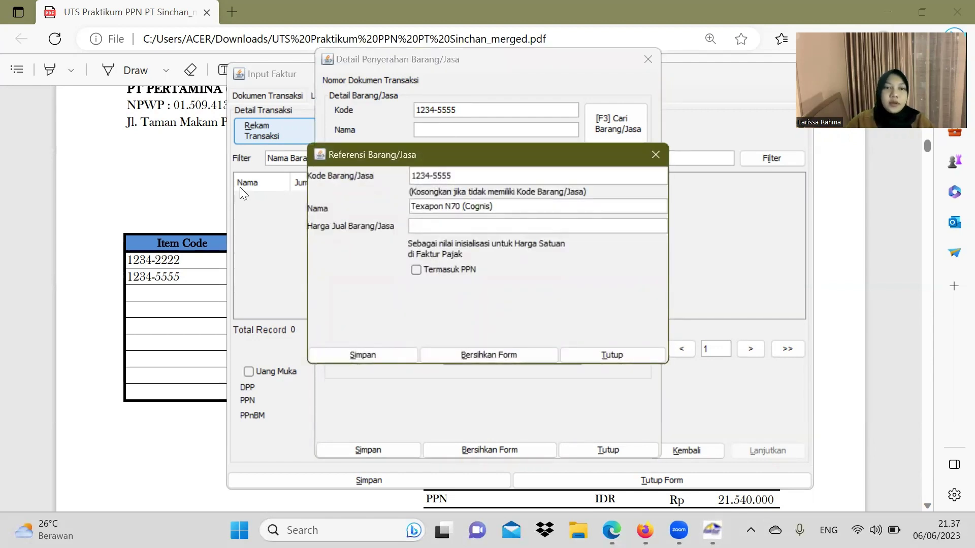
Step: Set the Texapon N70 selling price to 3.360.000 and save the item
{"action": "left_click", "coordinate": [142, 203]}
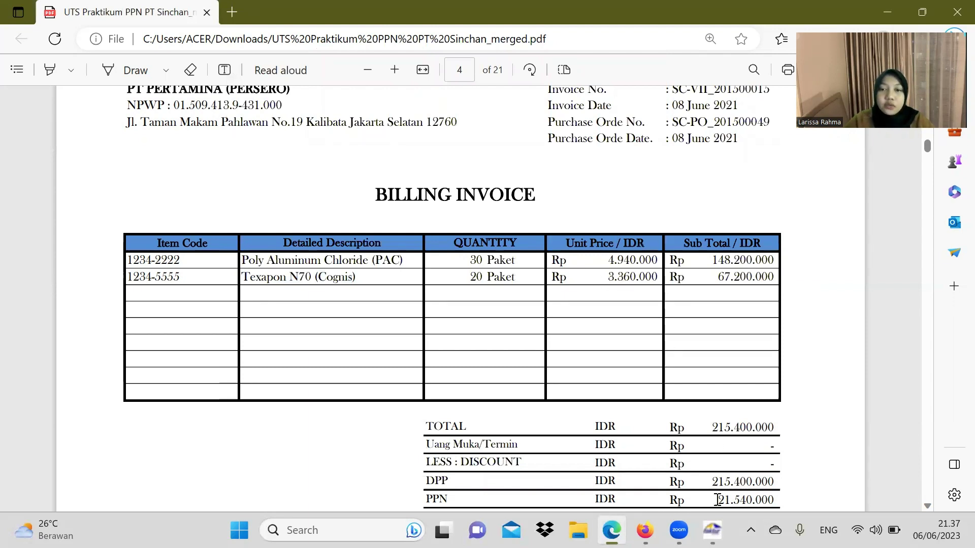
{"action": "left_click", "coordinate": [713, 530]}
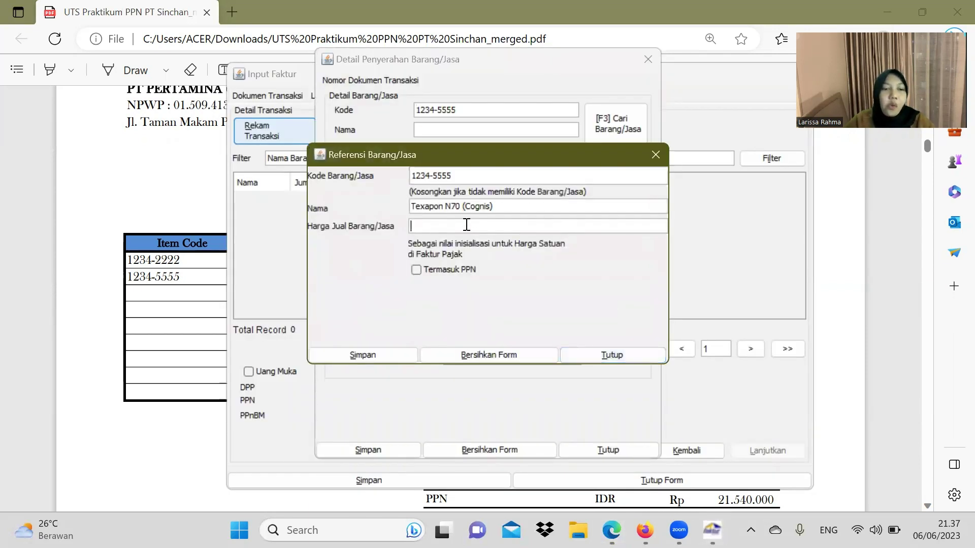
{"action": "type", "text": "3360"}
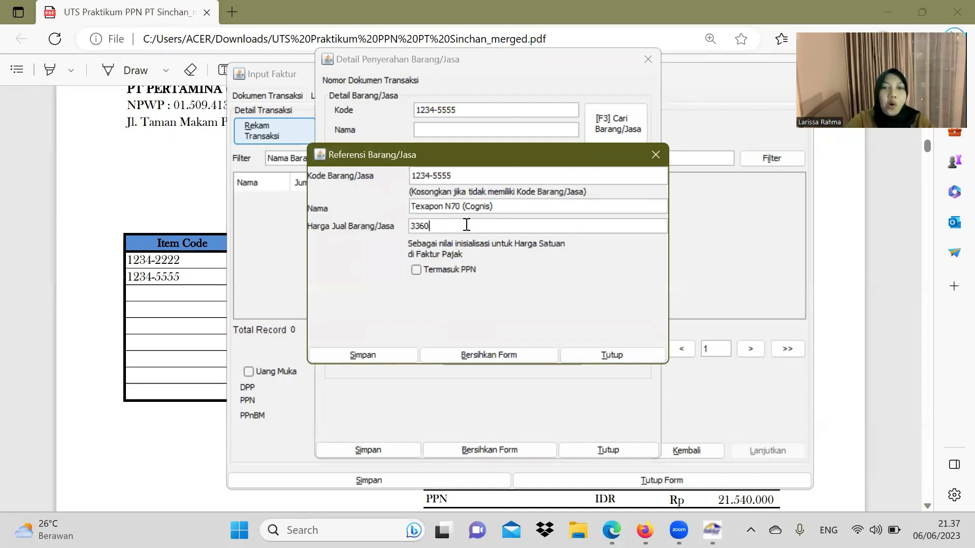
{"action": "type", "text": "000"}
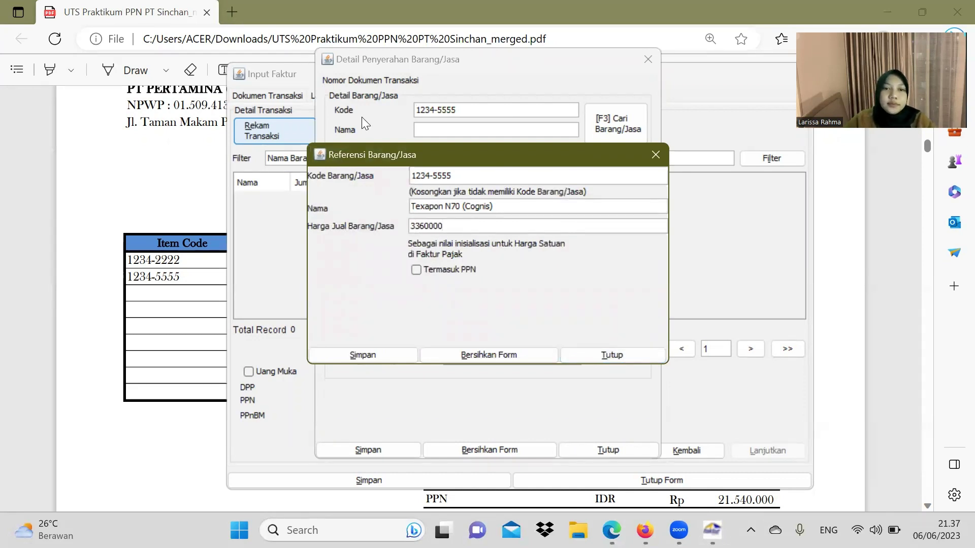
{"action": "left_click", "coordinate": [399, 350]}
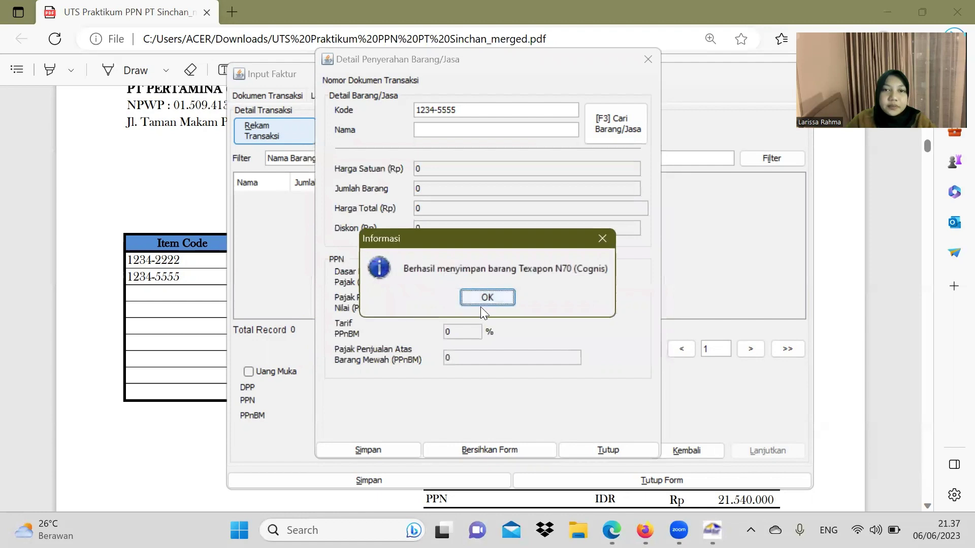
{"action": "left_click", "coordinate": [487, 299]}
Step: Record 20 Texapon N70 units, then save the invoice at DPP 215.400.000, PPN 21.540.000
{"action": "left_click", "coordinate": [194, 269]}
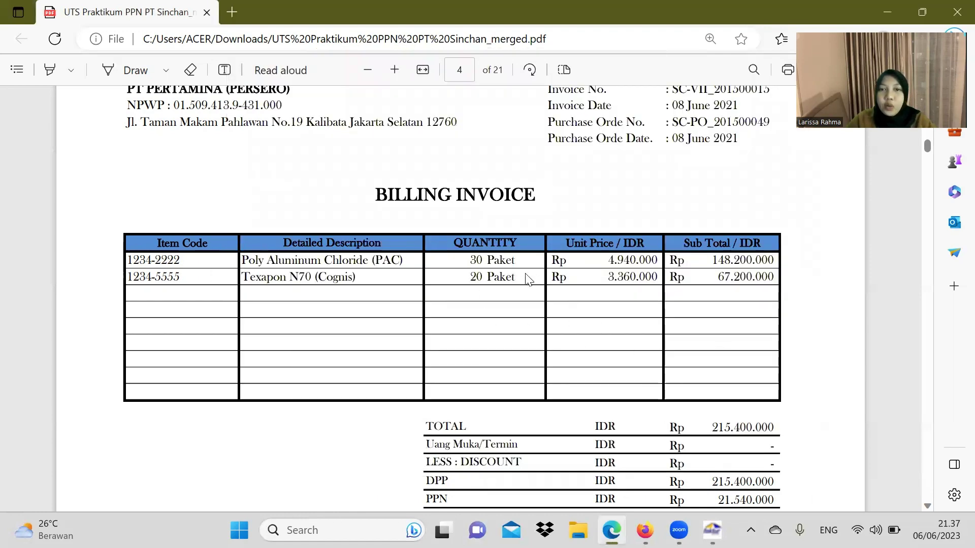
{"action": "left_click", "coordinate": [712, 530]}
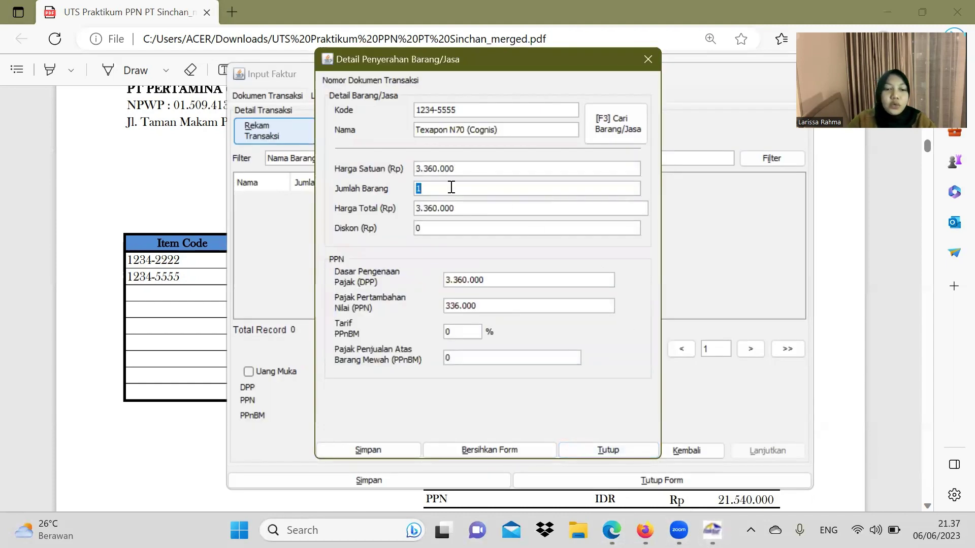
{"action": "type", "text": "20"}
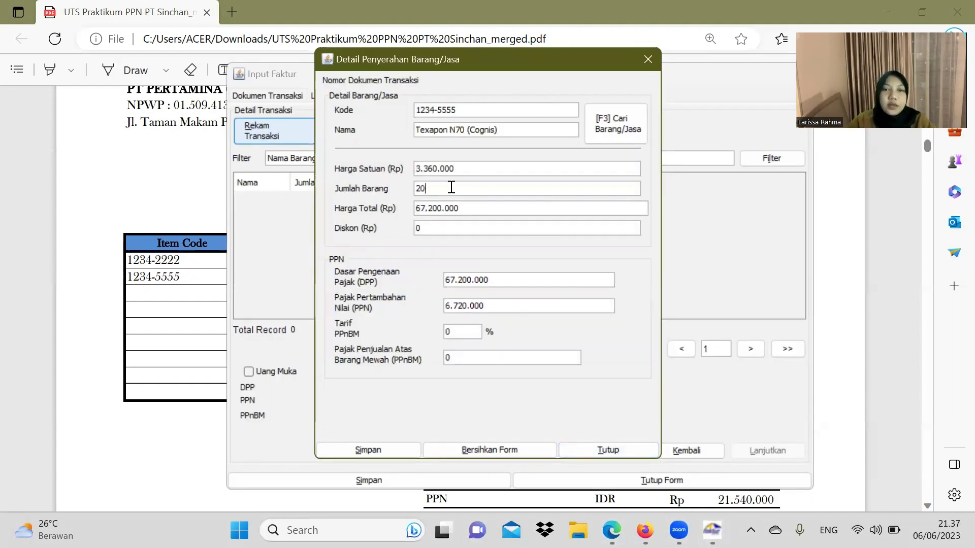
{"action": "left_click", "coordinate": [379, 450]}
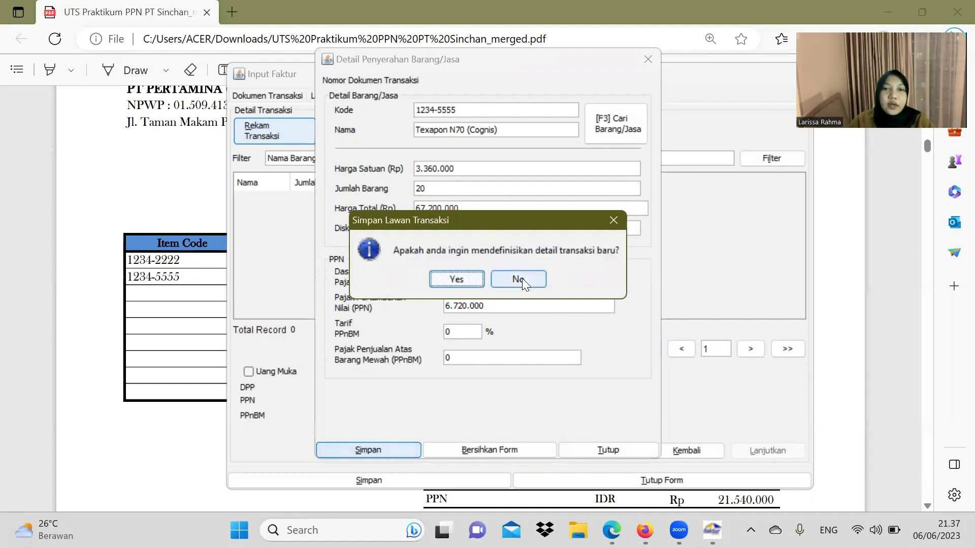
{"action": "left_click", "coordinate": [519, 279]}
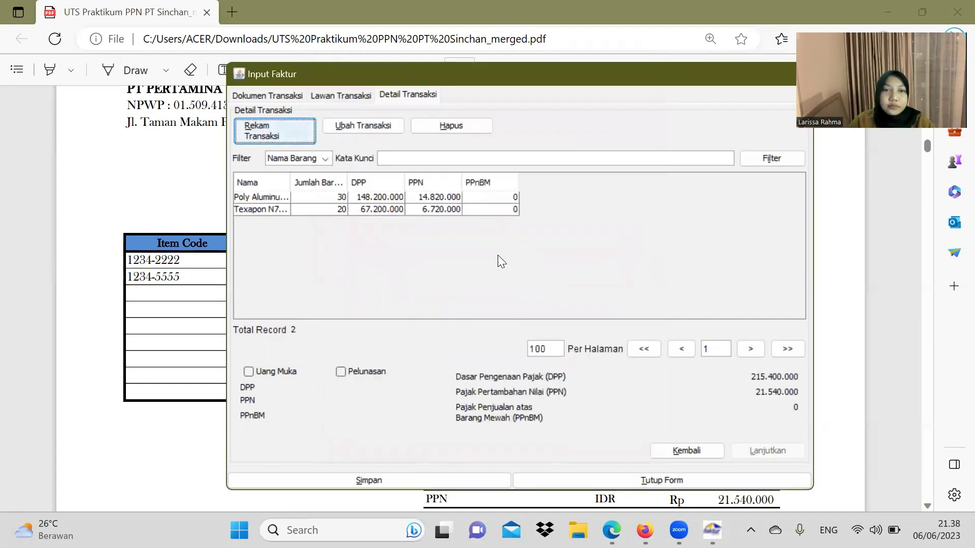
{"action": "left_click", "coordinate": [416, 479]}
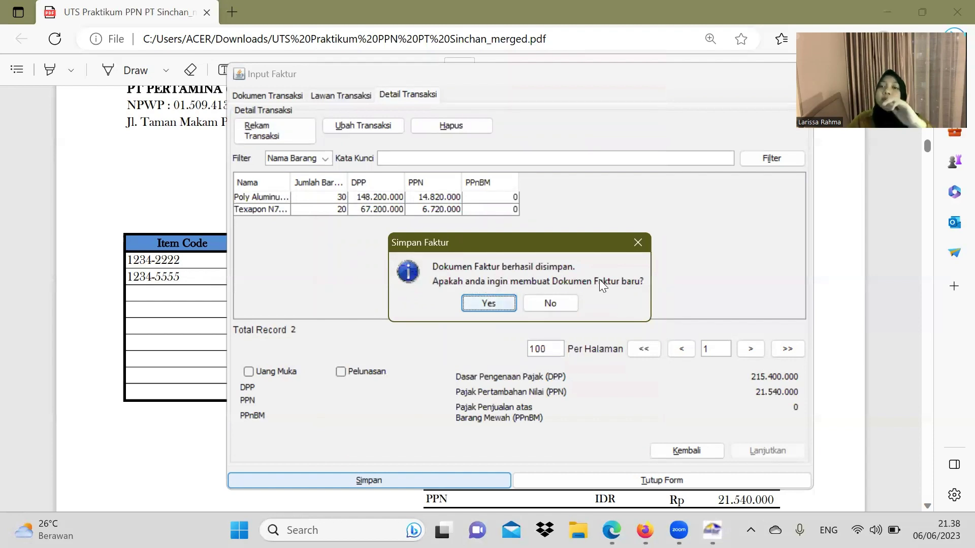
Step: Start a third invoice and scroll the PDF to the PT SEJAHTERA invoice
{"action": "left_click", "coordinate": [474, 304]}
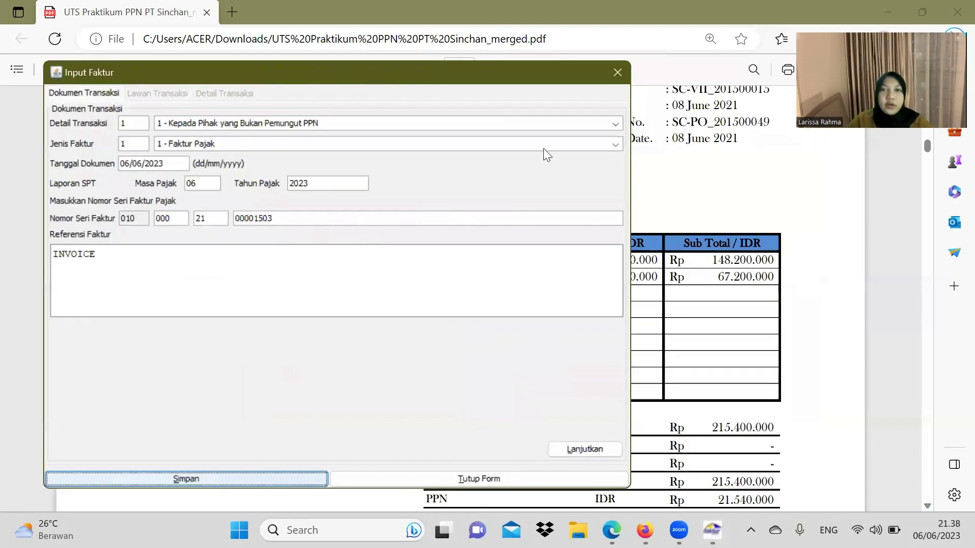
{"action": "left_click", "coordinate": [701, 239]}
{"action": "scroll", "coordinate": [684, 240], "scroll_direction": "down", "scroll_amount": 4}
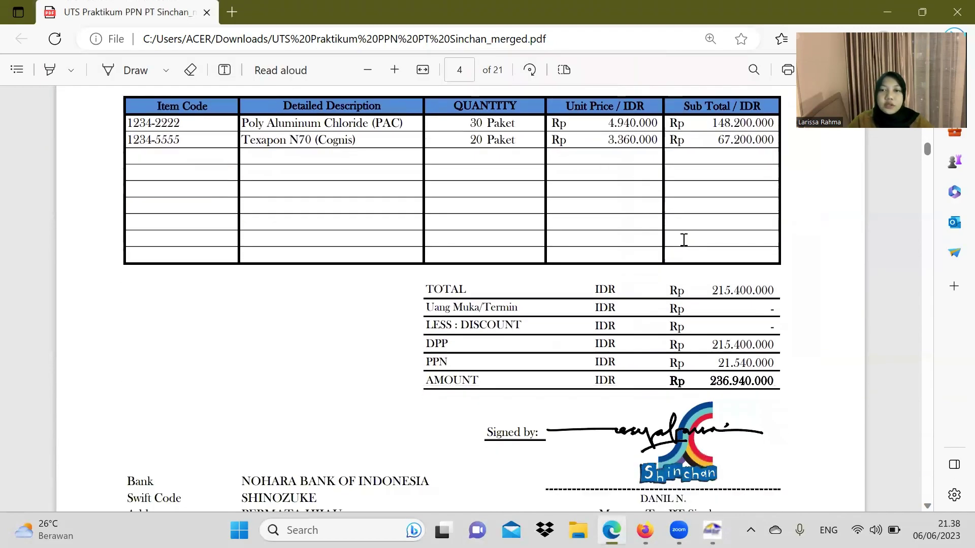
{"action": "scroll", "coordinate": [684, 239], "scroll_direction": "down", "scroll_amount": 12}
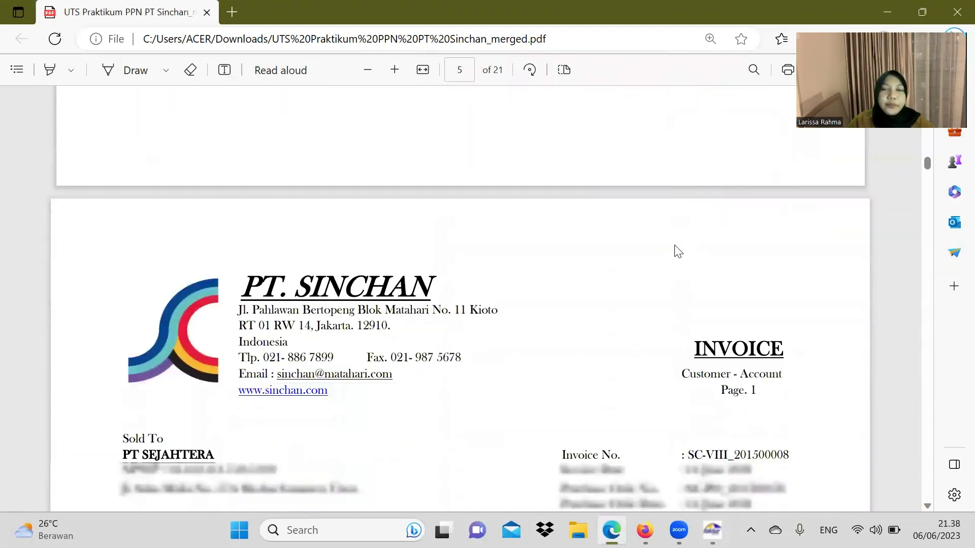
{"action": "scroll", "coordinate": [678, 251], "scroll_direction": "down", "scroll_amount": 2}
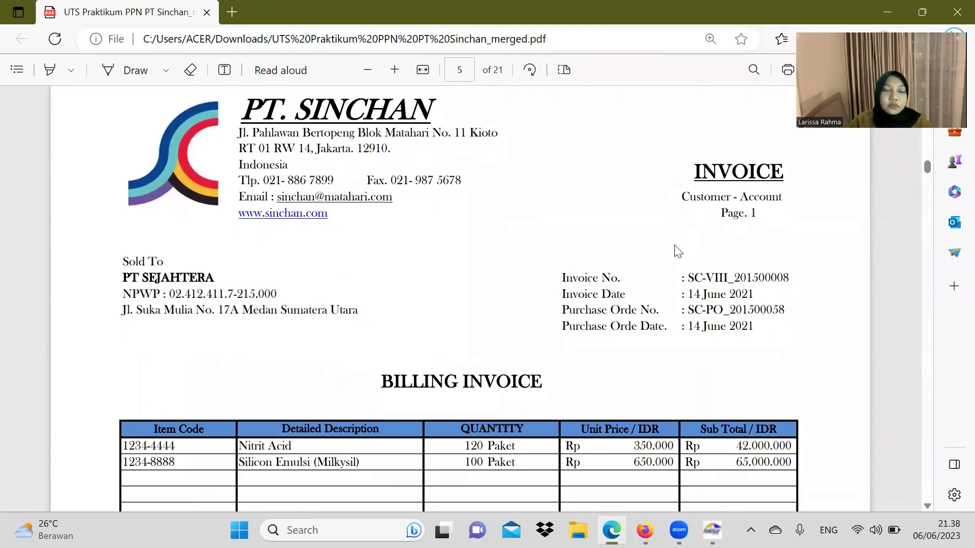
{"action": "scroll", "coordinate": [287, 218], "scroll_direction": "down", "scroll_amount": 2}
{"action": "scroll", "coordinate": [415, 278], "scroll_direction": "down", "scroll_amount": 1}
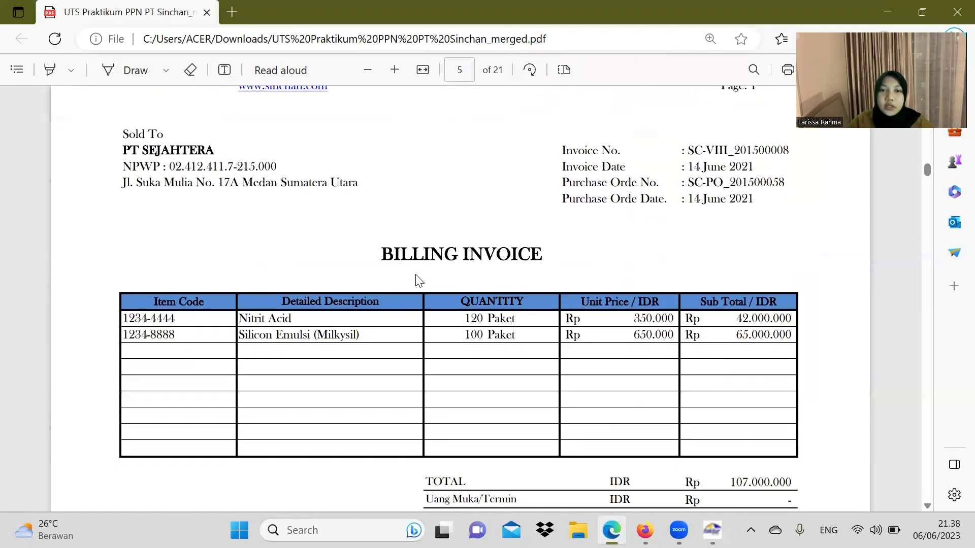
{"action": "left_click", "coordinate": [713, 530]}
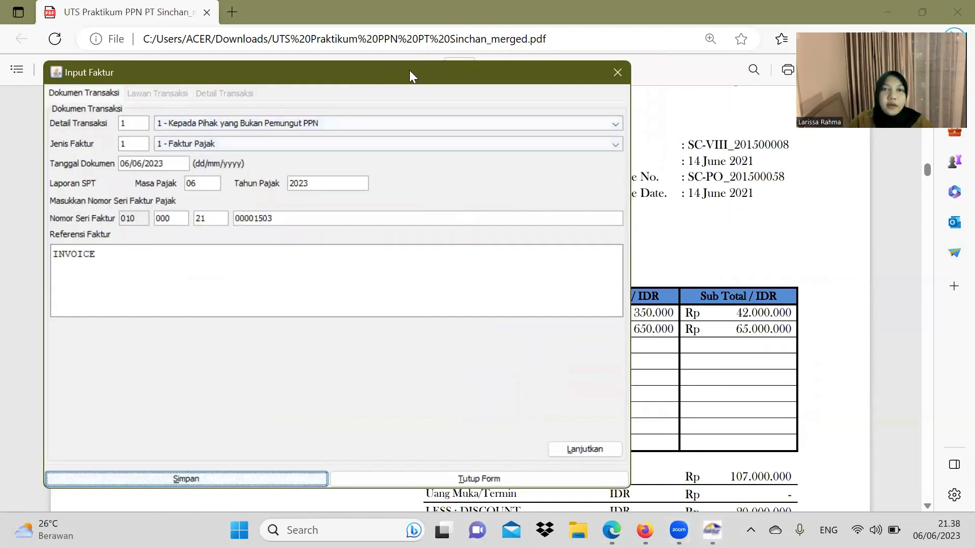
Step: Change the document date to 14/06/2021 so the tax year shows 2021, then continue
{"action": "left_click_drag", "start_coordinate": [410, 73], "coordinate": [670, 80]}
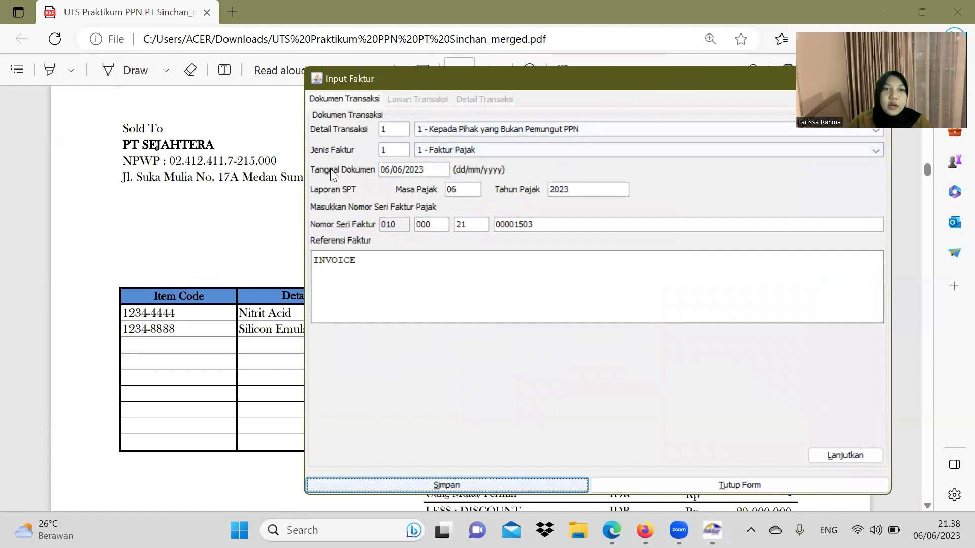
{"action": "left_click_drag", "start_coordinate": [478, 78], "coordinate": [219, 85]}
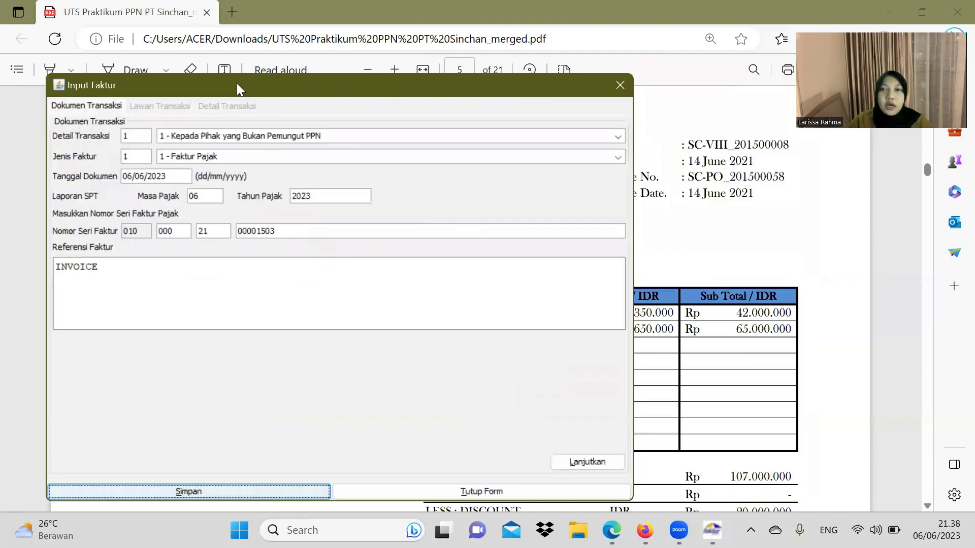
{"action": "left_click", "coordinate": [131, 177]}
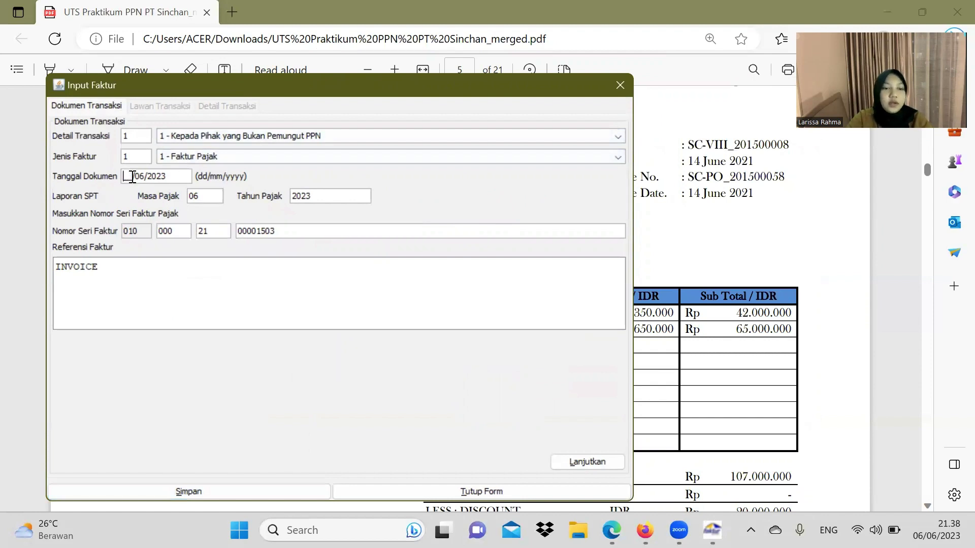
{"action": "type", "text": "4/"}
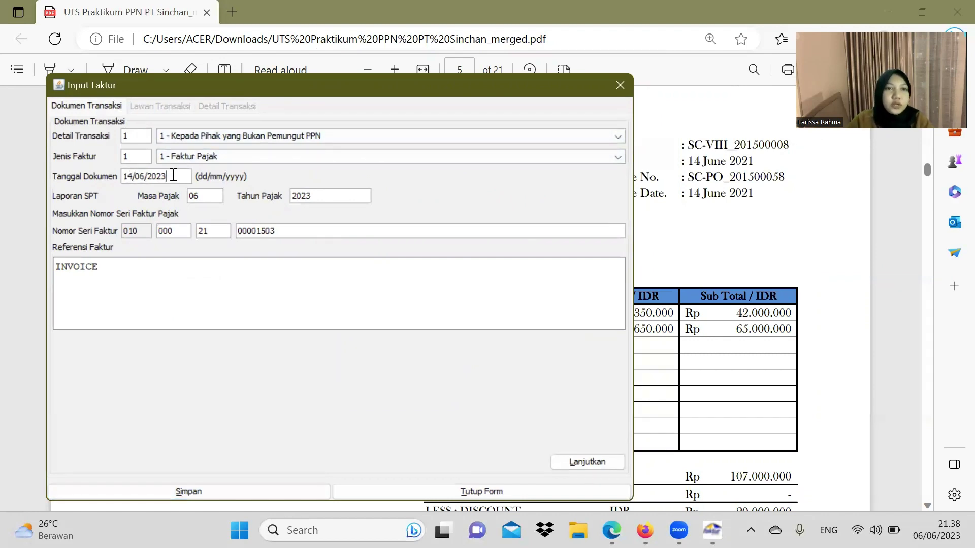
{"action": "key", "text": "BackSpace"}
{"action": "type", "text": "1"}
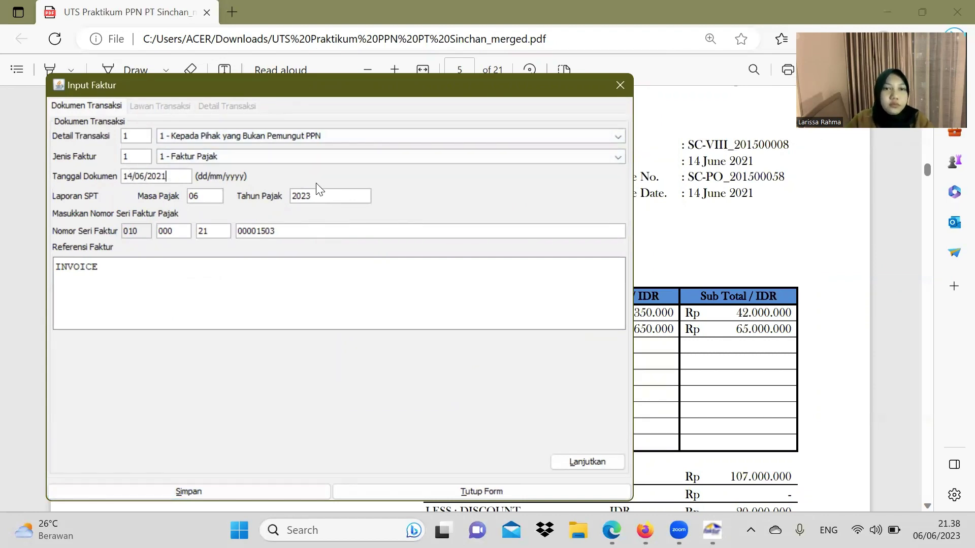
{"action": "left_click", "coordinate": [337, 193]}
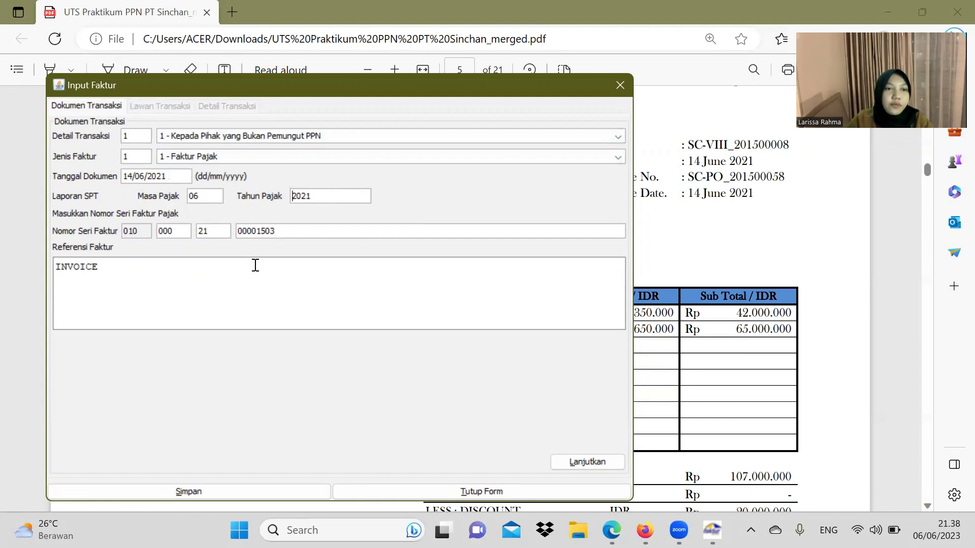
{"action": "left_click", "coordinate": [587, 462]}
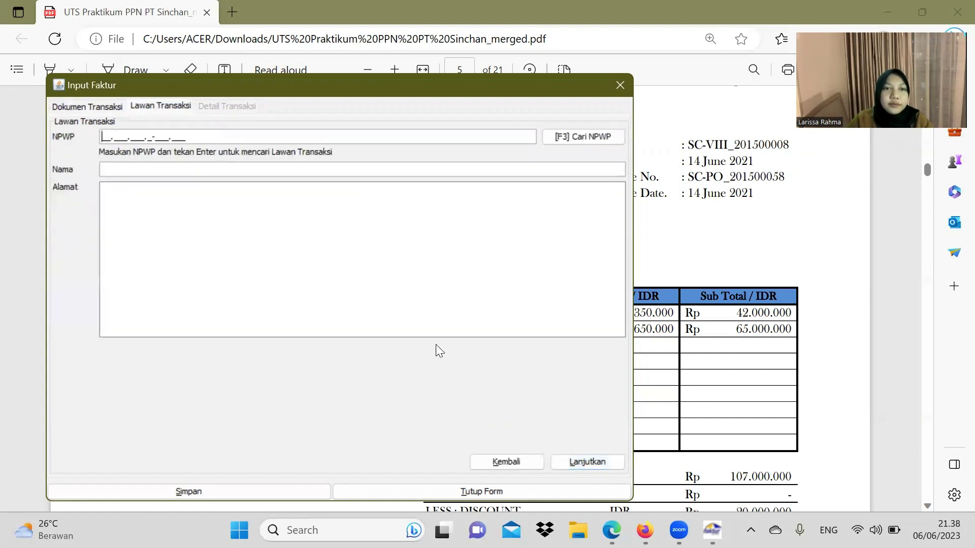
Step: Paste PT SEJAHTERA's NPWP from the PDF invoice into the NPWP field
{"action": "left_click", "coordinate": [698, 235]}
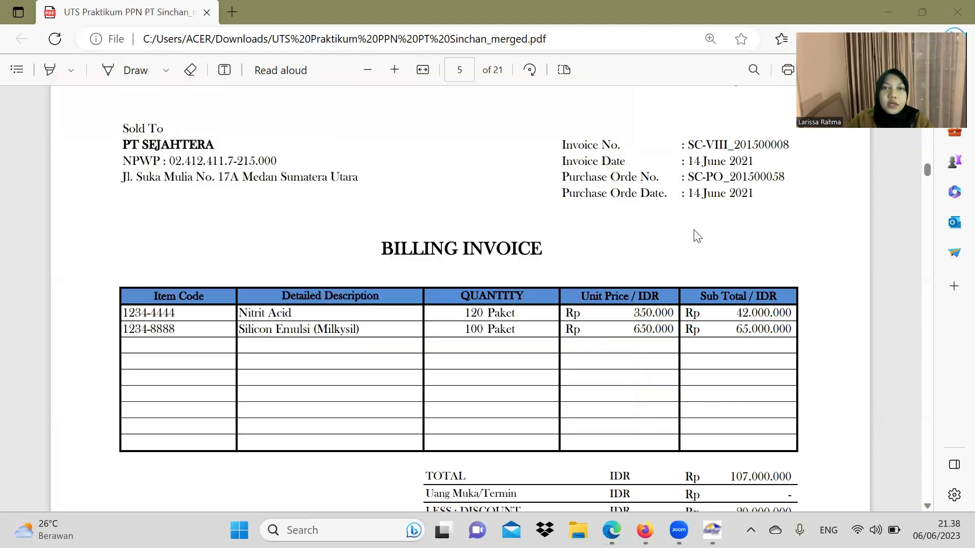
{"action": "left_click_drag", "start_coordinate": [170, 162], "coordinate": [286, 161]}
{"action": "key", "text": "ctrl+c"}
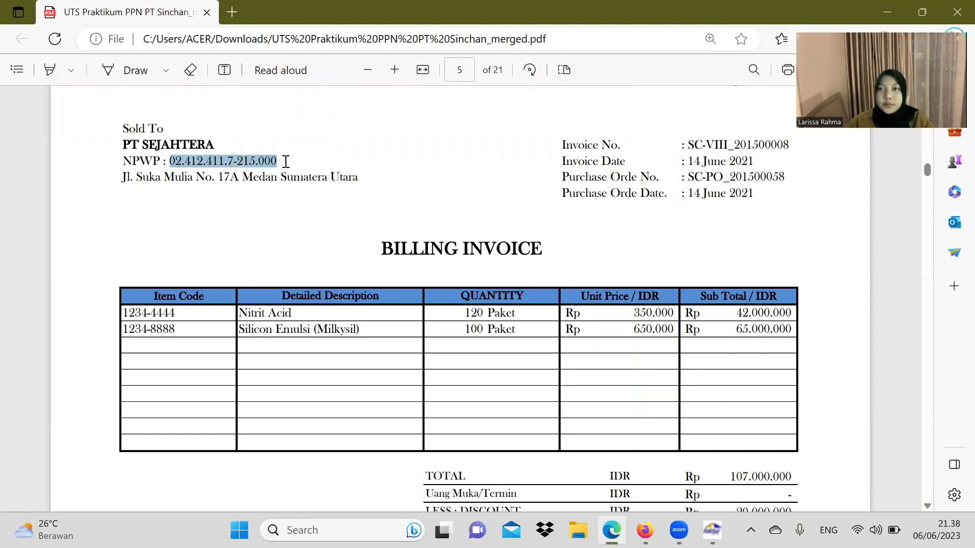
{"action": "key", "text": "alt+Tab"}
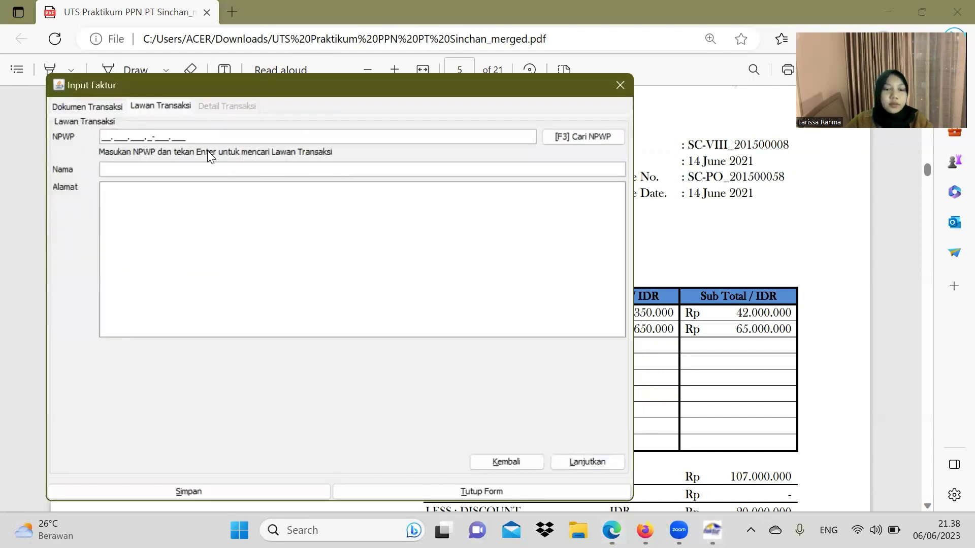
{"action": "key", "text": "ctrl+v"}
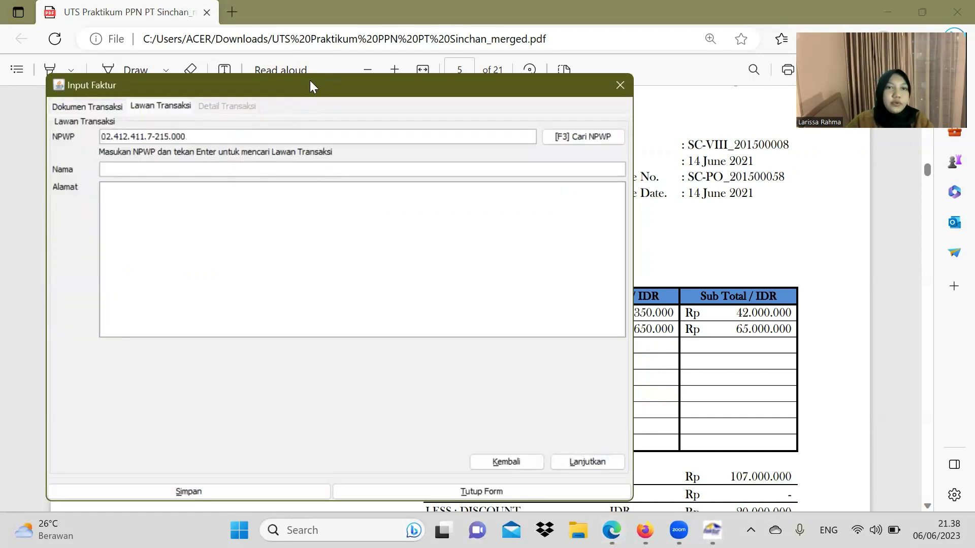
{"action": "left_click_drag", "start_coordinate": [314, 81], "coordinate": [510, 98]}
Step: Enter 'PT SEJAHTERA' as the buyer's name
{"action": "left_click", "coordinate": [345, 185]}
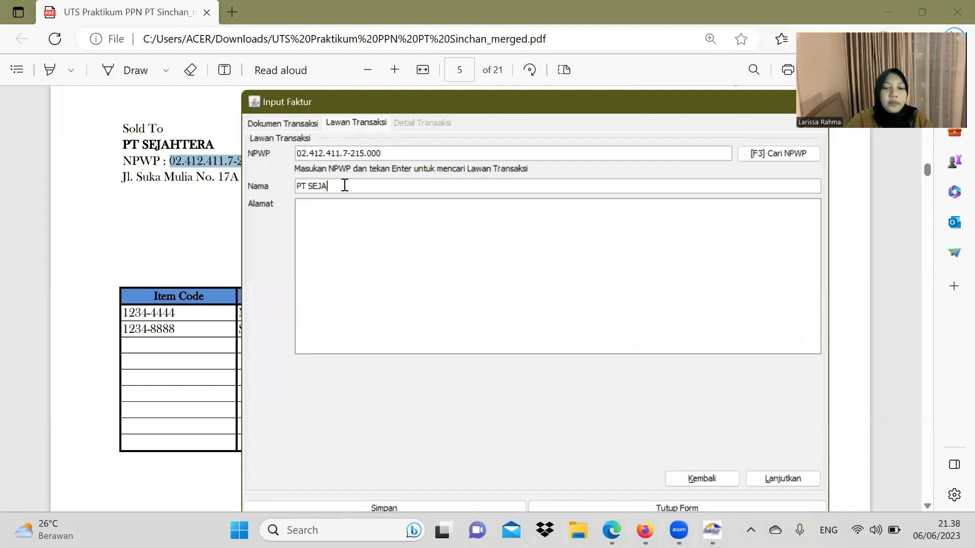
{"action": "type", "text": "PT SEJAHTER"}
{"action": "key", "text": "Caps_Lock"}
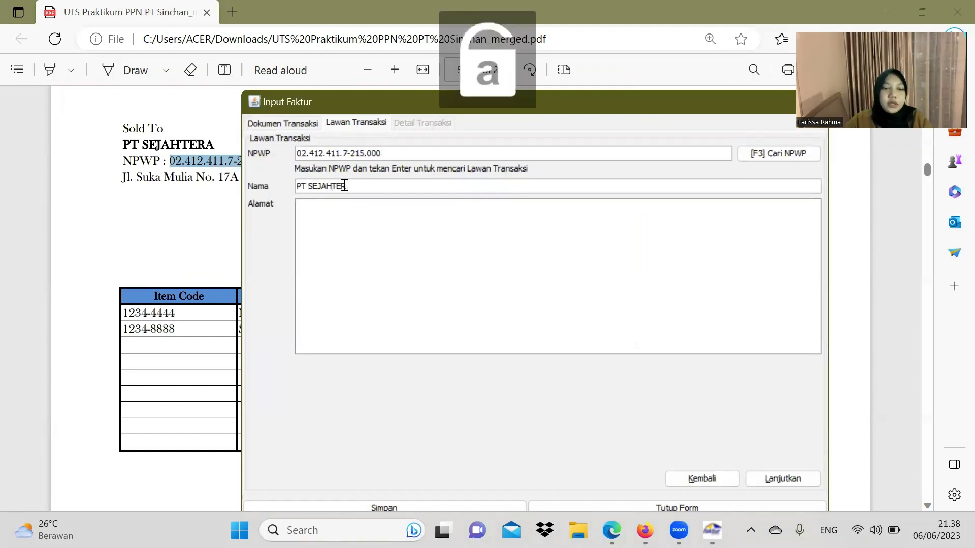
{"action": "key", "text": "Caps_Lock"}
{"action": "type", "text": "A"}
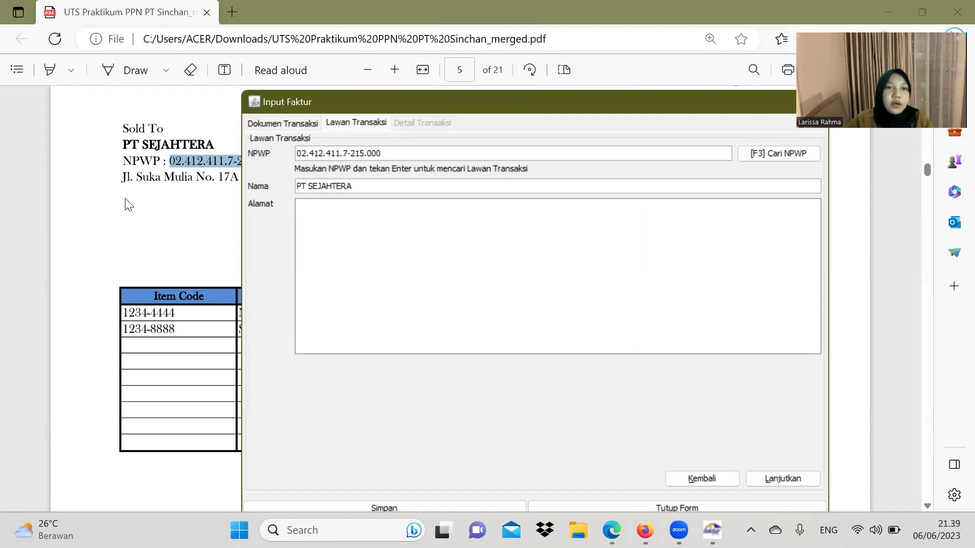
Step: Paste the buyer's address from the PDF into Alamat and proceed to the invoice items
{"action": "left_click_drag", "start_coordinate": [123, 178], "coordinate": [364, 175]}
{"action": "key", "text": "ctrl+c"}
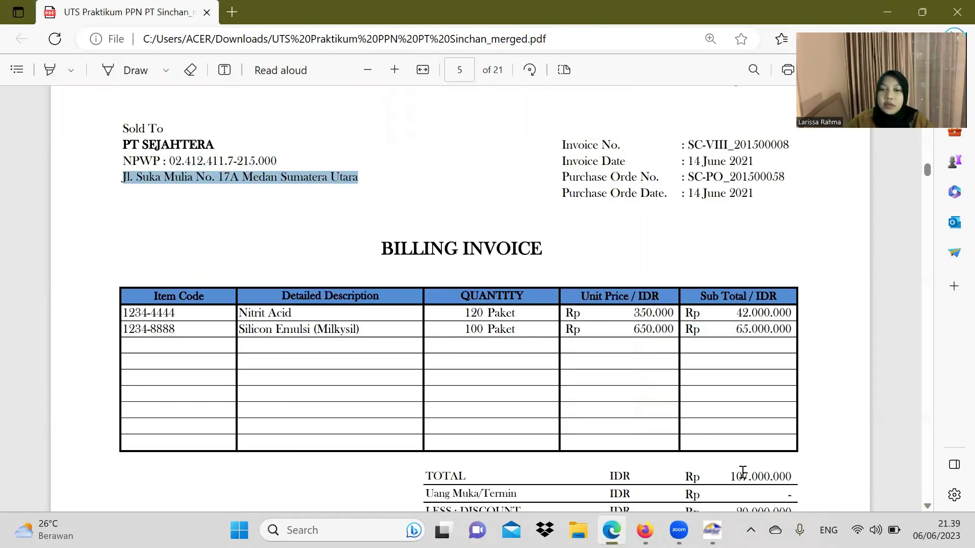
{"action": "left_click", "coordinate": [713, 530]}
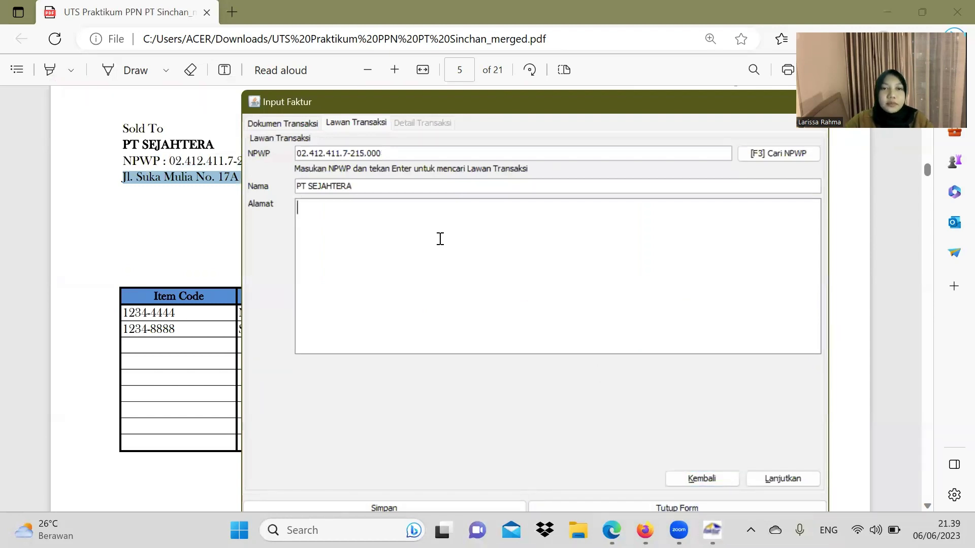
{"action": "key", "text": "ctrl+v"}
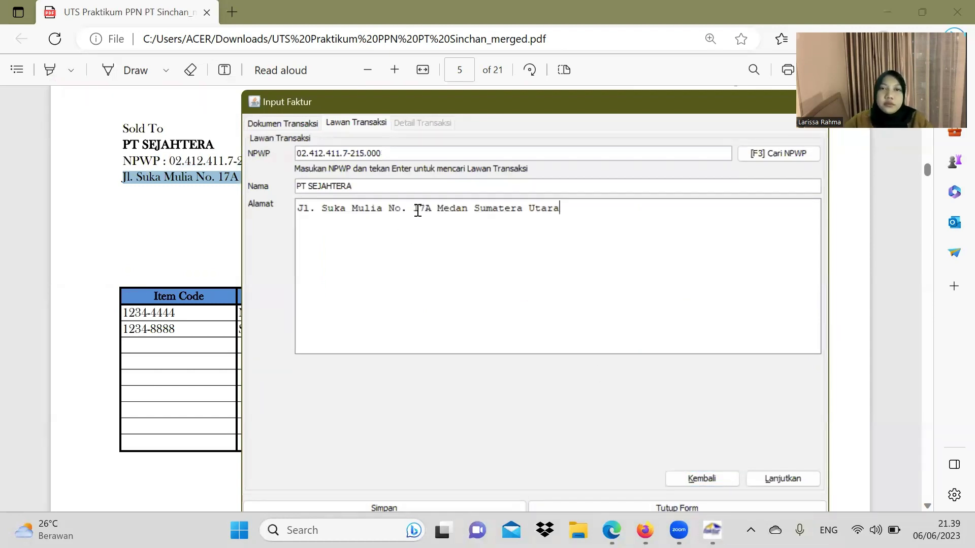
{"action": "left_click_drag", "start_coordinate": [516, 101], "coordinate": [487, 56]}
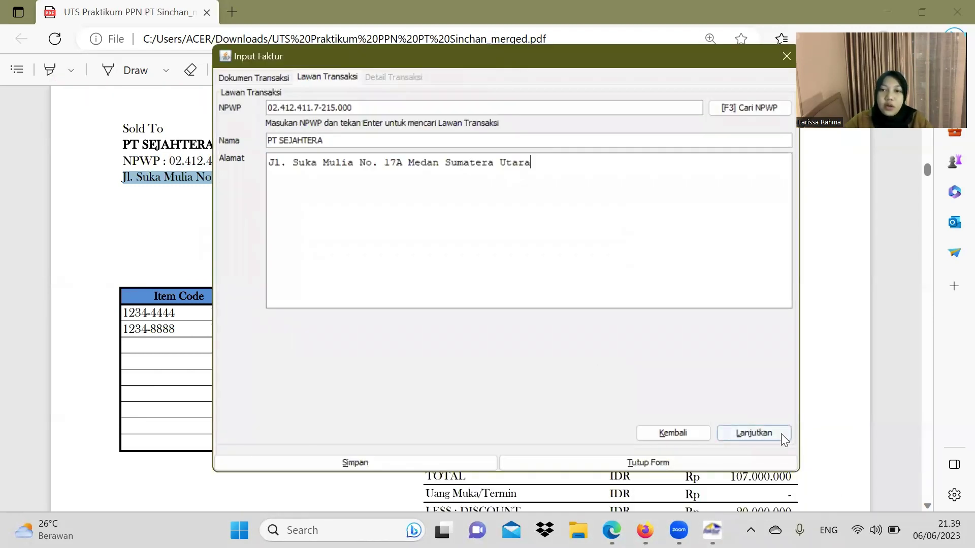
{"action": "left_click", "coordinate": [781, 433]}
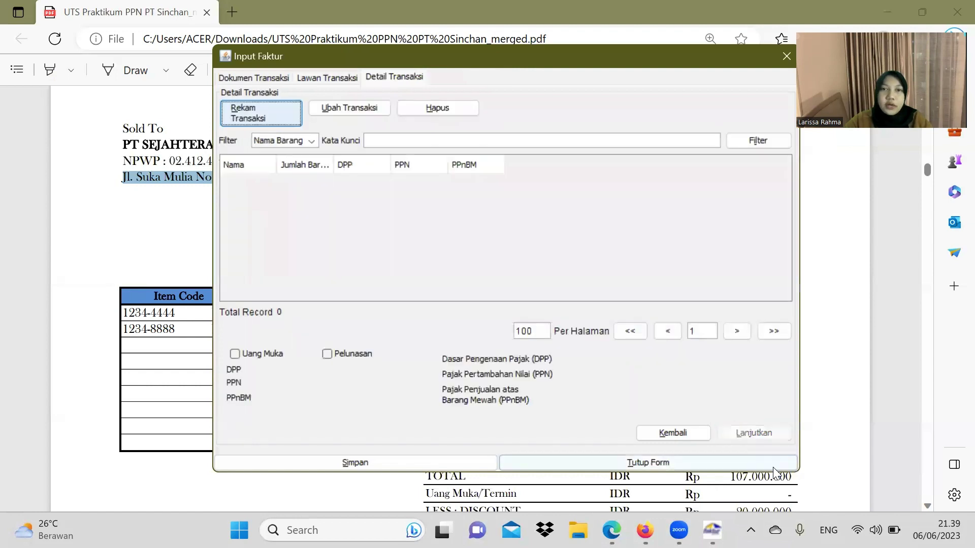
Step: Start a transaction line with item code 1234-4444 and name Nitrit Acid from the PDF
{"action": "left_click", "coordinate": [264, 113]}
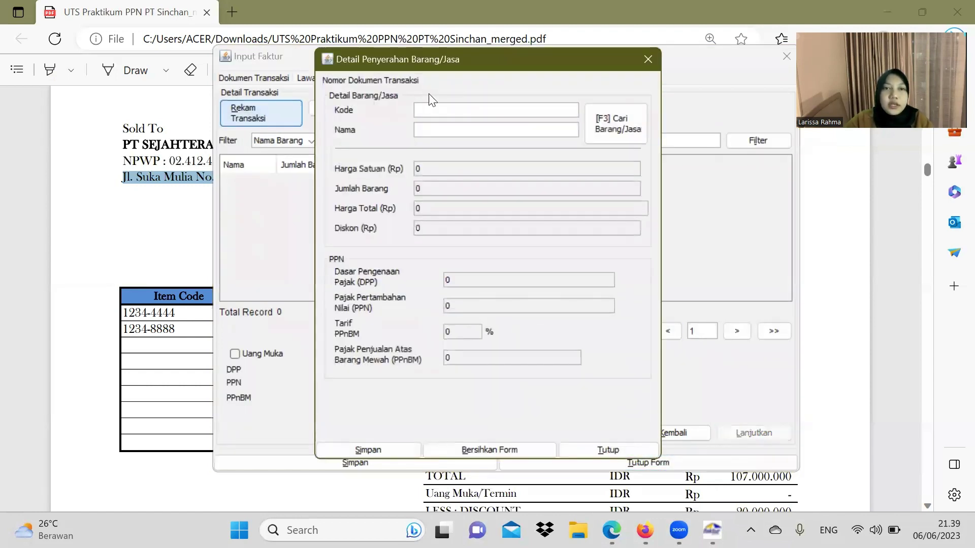
{"action": "left_click", "coordinate": [171, 312]}
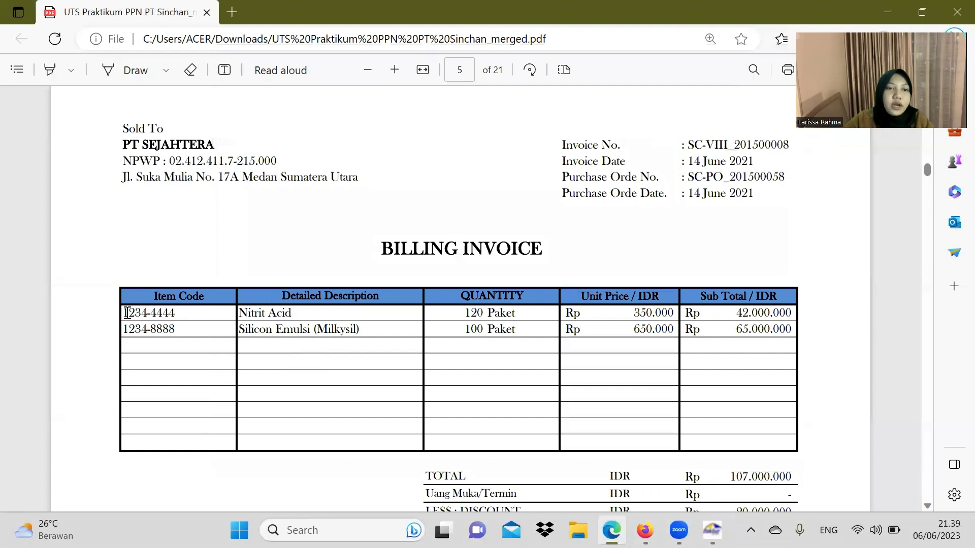
{"action": "left_click_drag", "start_coordinate": [124, 314], "coordinate": [180, 314]}
{"action": "key", "text": "ctrl+c"}
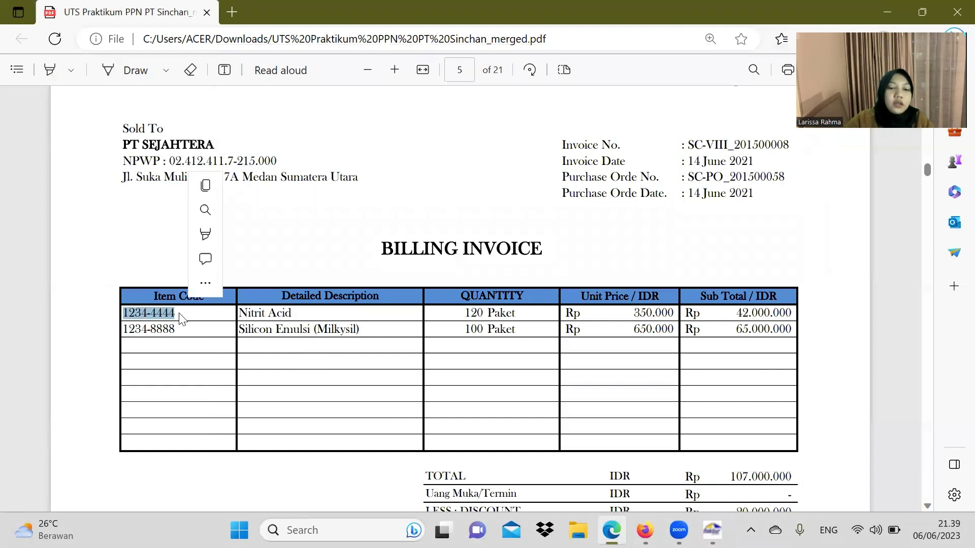
{"action": "left_click", "coordinate": [712, 530]}
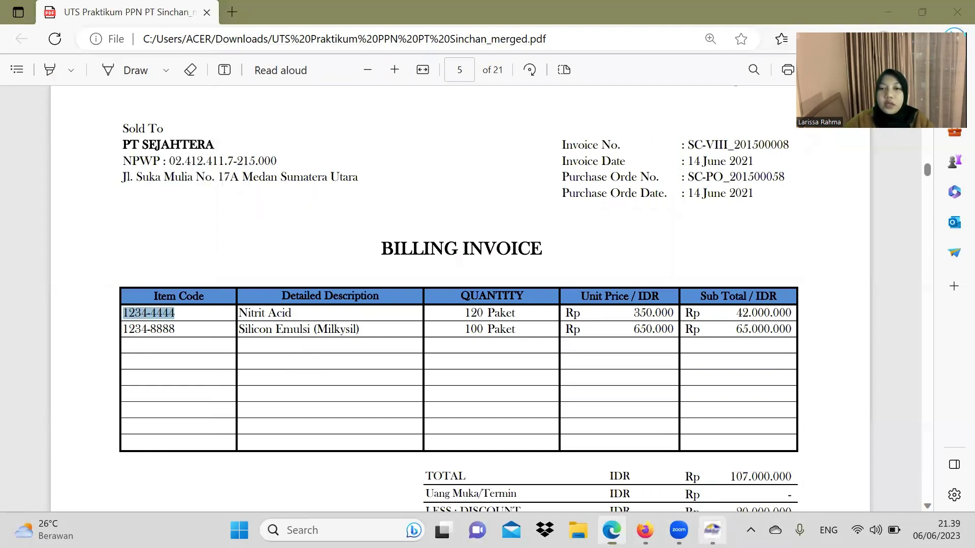
{"action": "key", "text": "ctrl+v"}
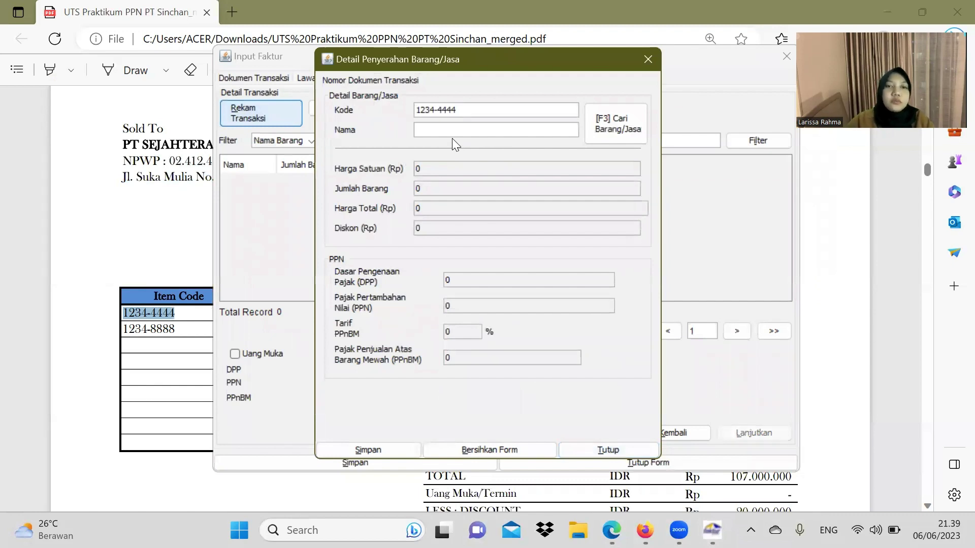
{"action": "left_click", "coordinate": [174, 242]}
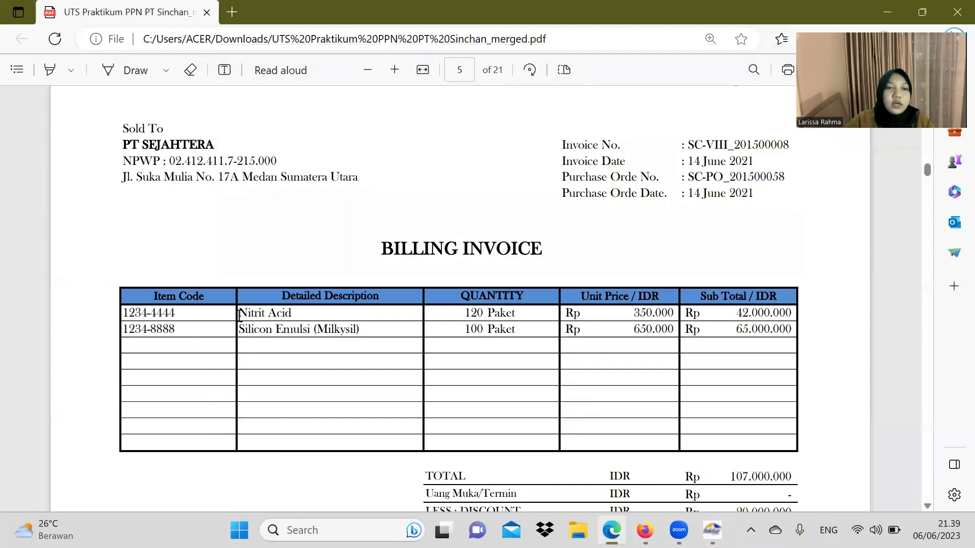
{"action": "left_click_drag", "start_coordinate": [239, 316], "coordinate": [290, 311]}
{"action": "key", "text": "ctrl+c"}
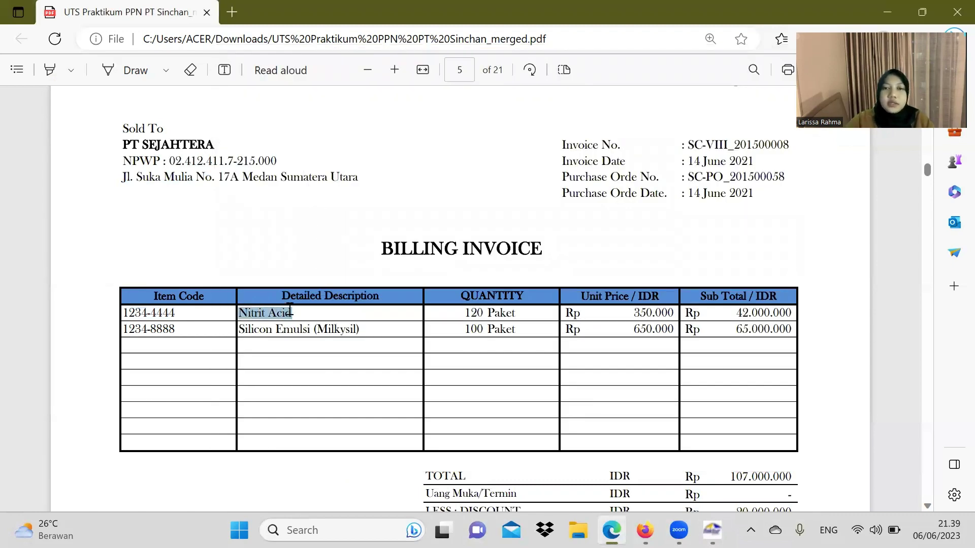
{"action": "left_click", "coordinate": [711, 530]}
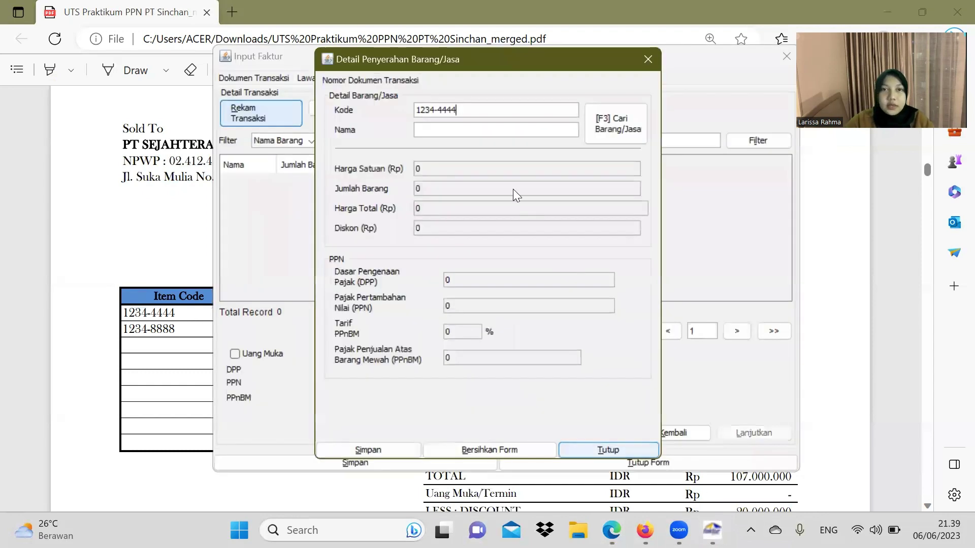
{"action": "left_click", "coordinate": [471, 129]}
{"action": "key", "text": "ctrl+v"}
{"action": "key", "text": "Return"}
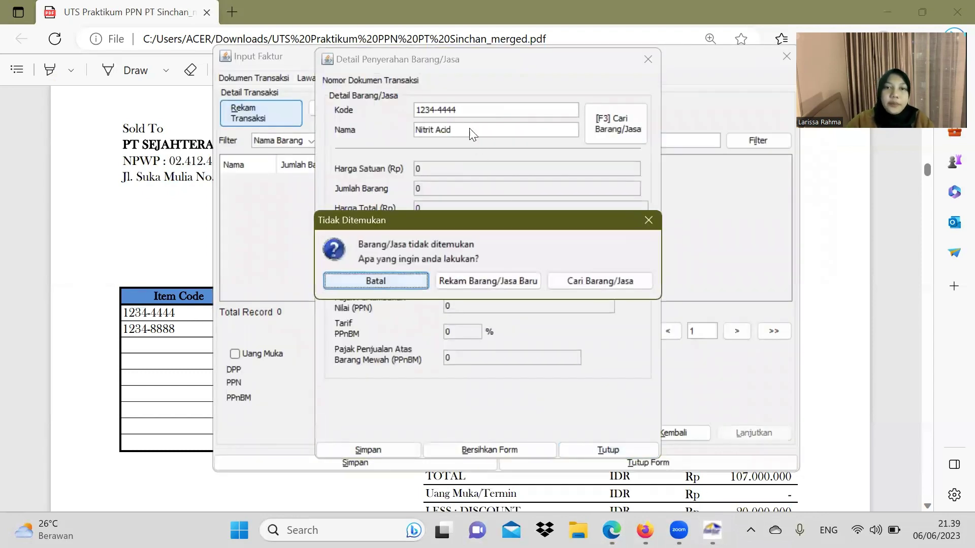
Step: Register Nitrit Acid as a new item priced at 350.000
{"action": "left_click", "coordinate": [514, 280]}
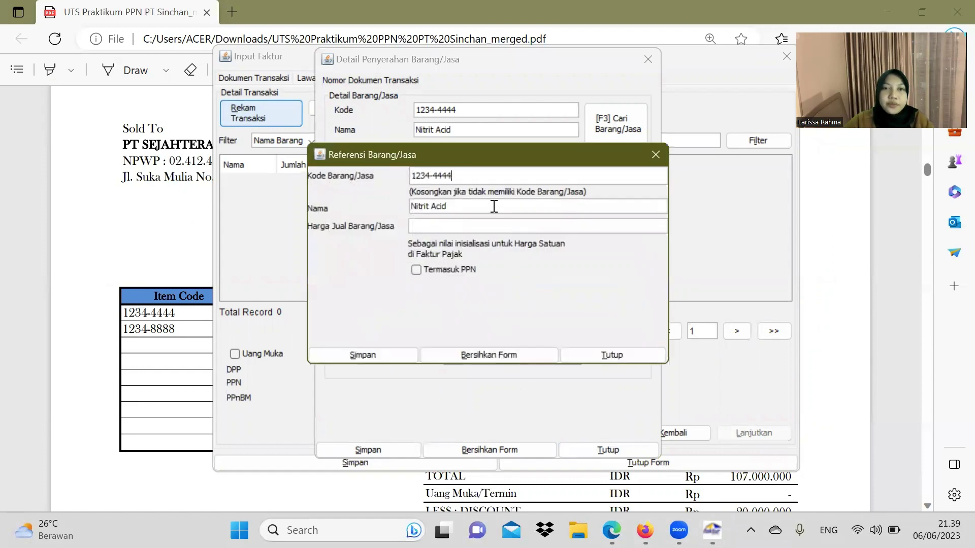
{"action": "left_click", "coordinate": [158, 260]}
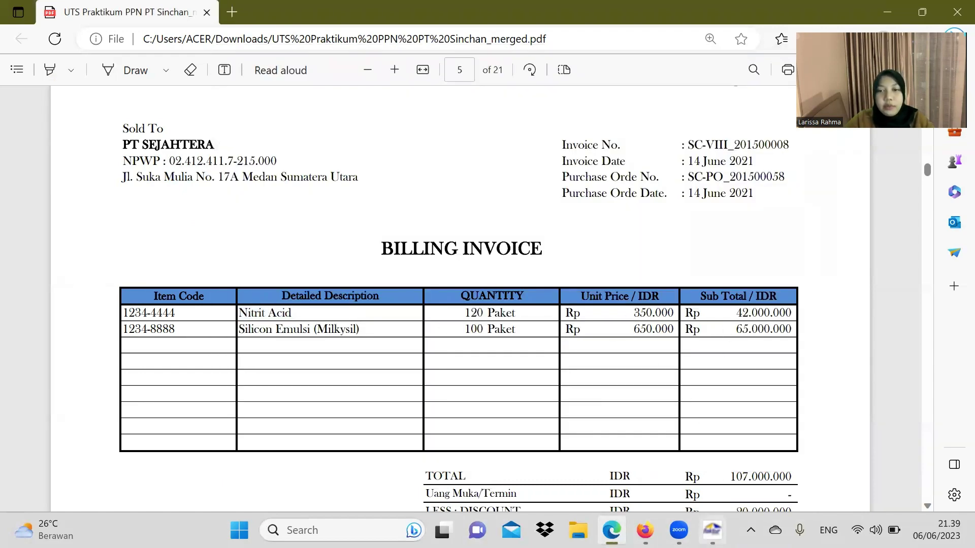
{"action": "left_click", "coordinate": [712, 530]}
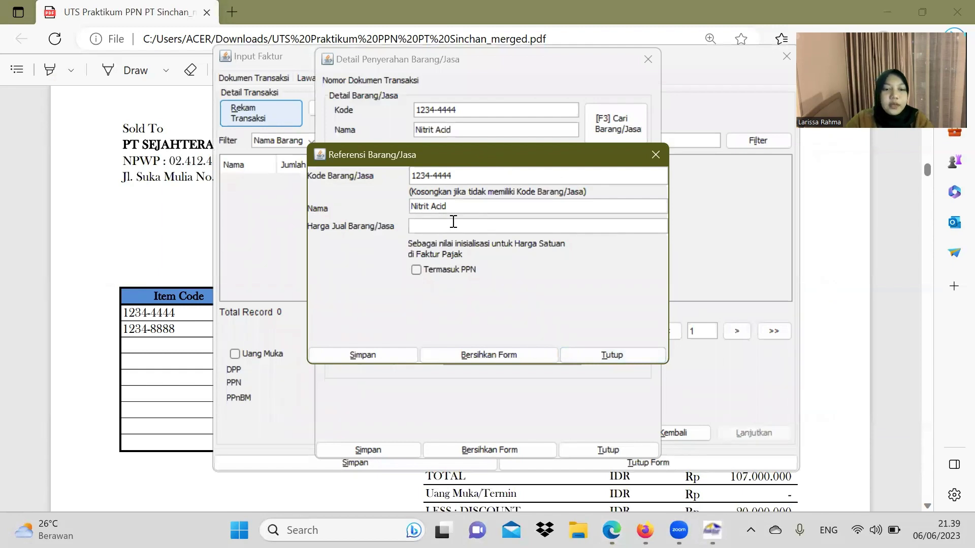
{"action": "type", "text": "3"}
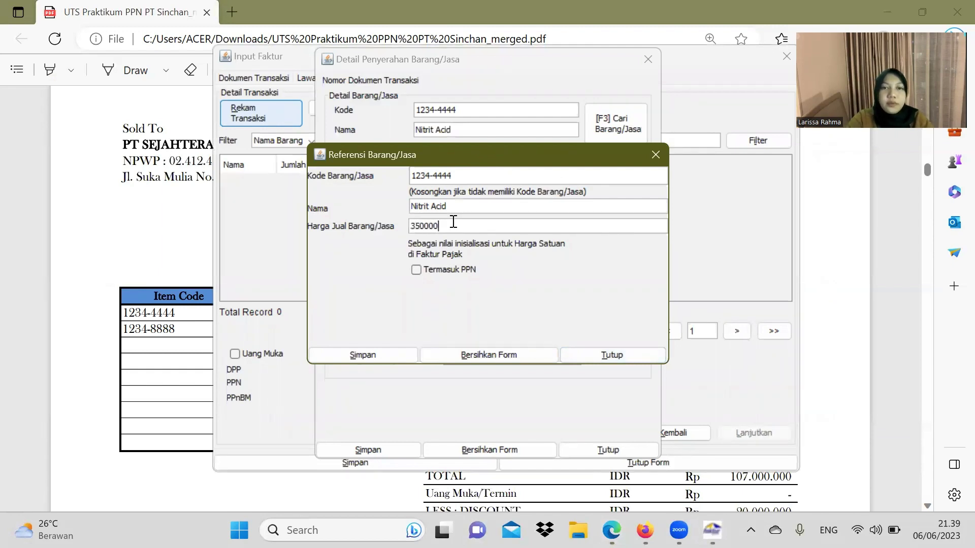
{"action": "type", "text": "50000"}
{"action": "left_click", "coordinate": [371, 352]}
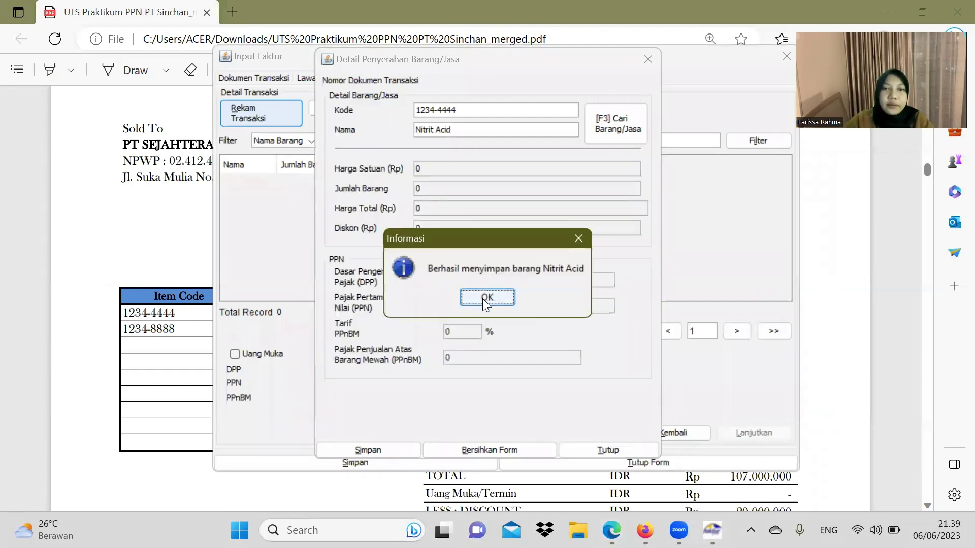
{"action": "left_click", "coordinate": [484, 297]}
Step: Save Nitrit Acid on the invoice as 120 units, totalling 42.000.000 with PPN 4.200.000
{"action": "left_click", "coordinate": [170, 258]}
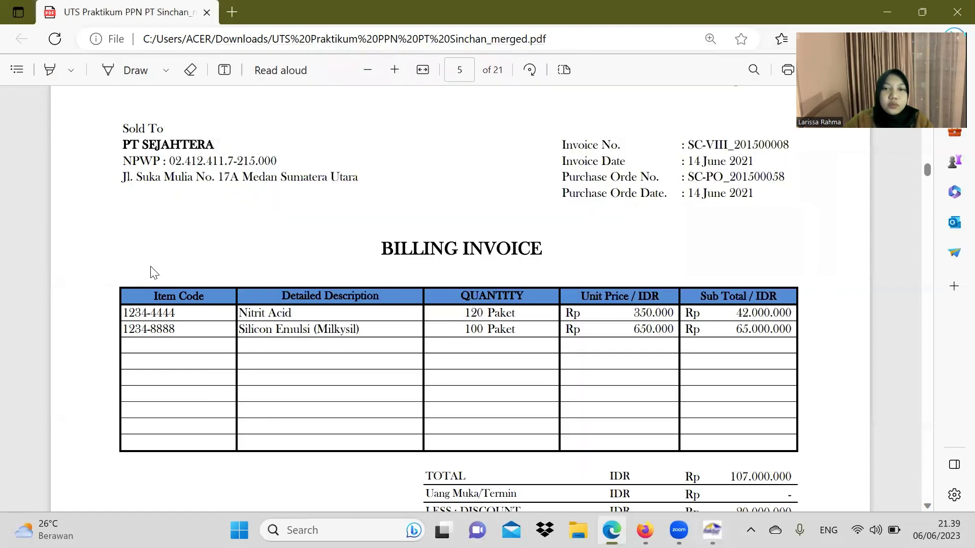
{"action": "scroll", "coordinate": [547, 332], "scroll_direction": "down", "scroll_amount": 3}
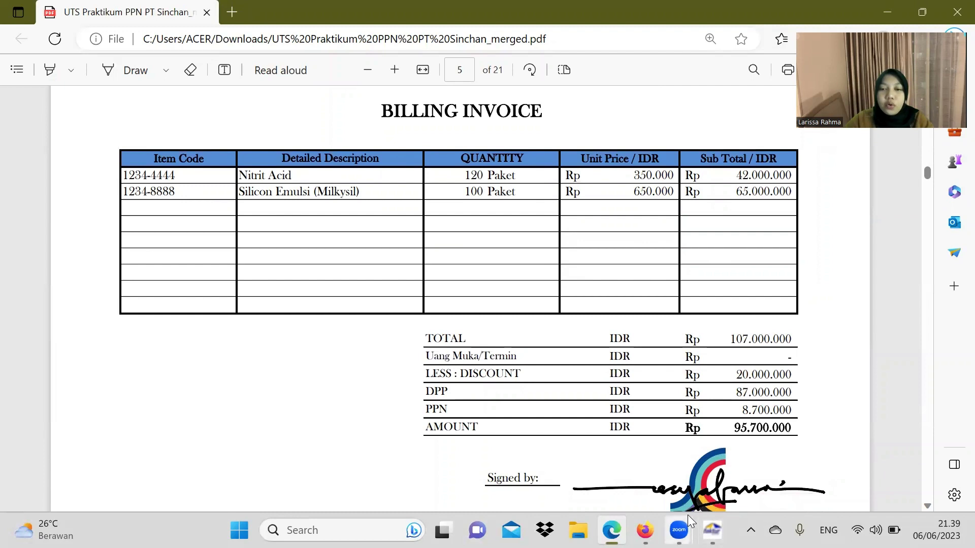
{"action": "left_click", "coordinate": [713, 530]}
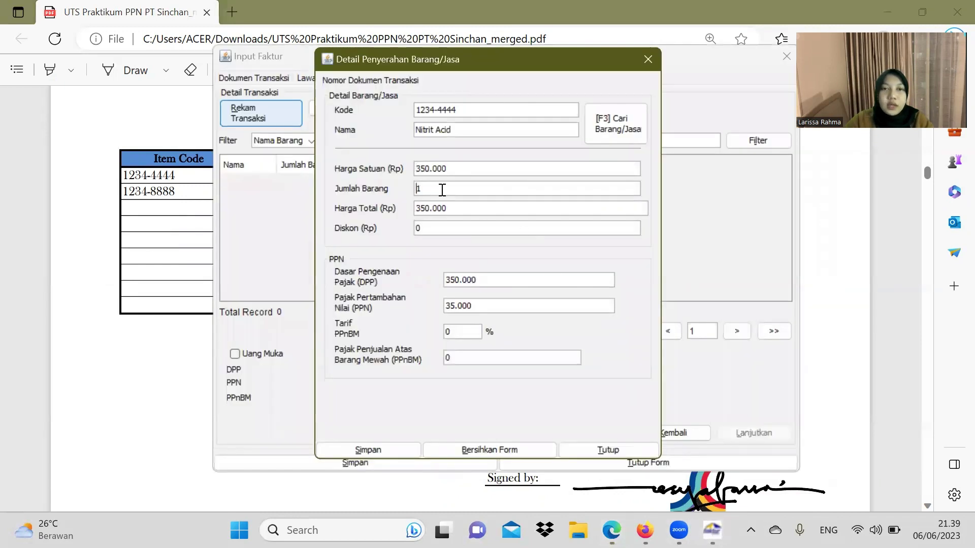
{"action": "type", "text": "20"}
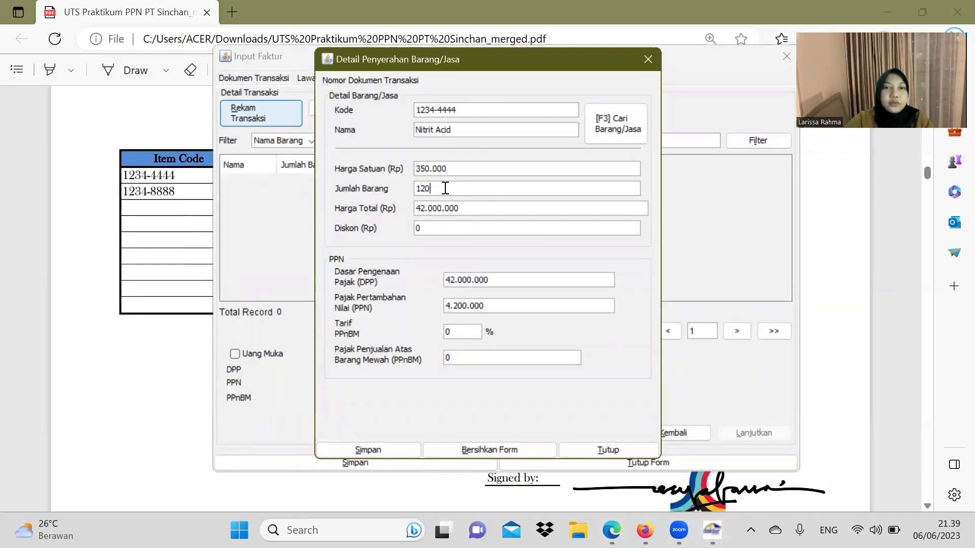
{"action": "left_click", "coordinate": [373, 450]}
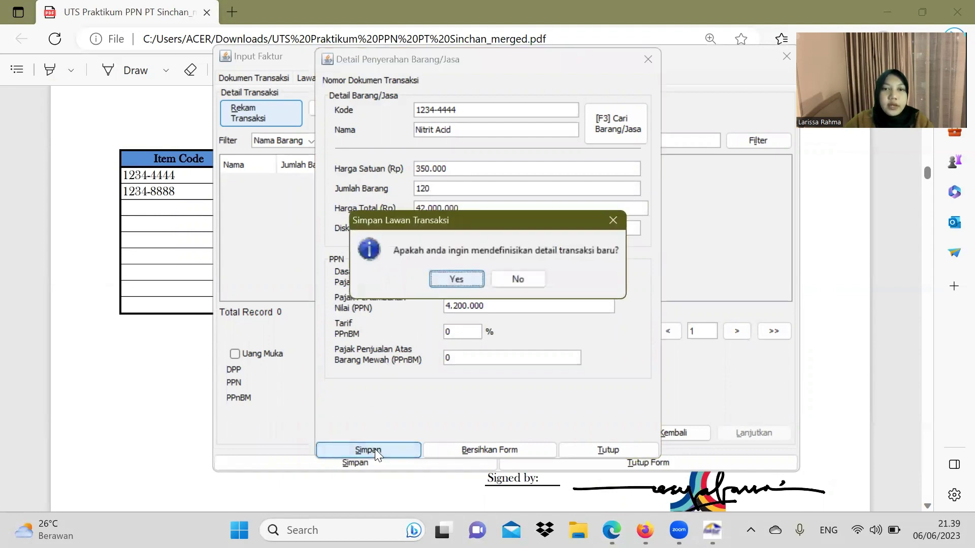
Step: Start another line with code 1234-8888 and name Silicon Emulsi (Milkysil) from the PDF
{"action": "left_click", "coordinate": [469, 282]}
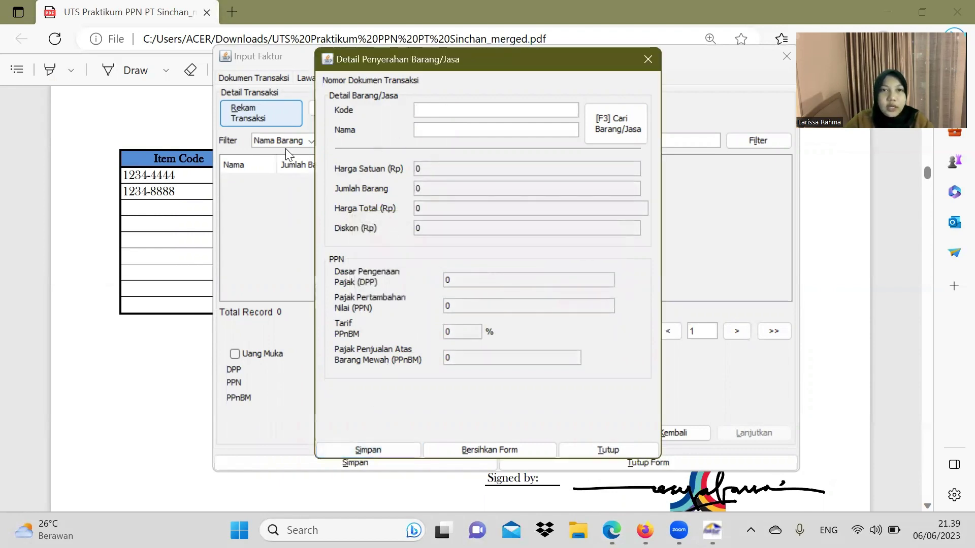
{"action": "left_click_drag", "start_coordinate": [179, 191], "coordinate": [114, 191]}
{"action": "key", "text": "ctrl+c"}
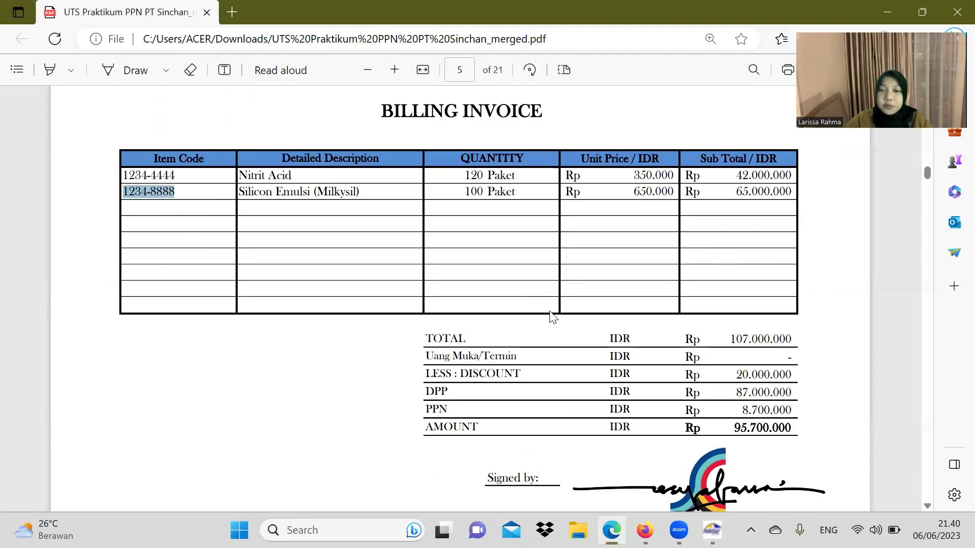
{"action": "left_click", "coordinate": [712, 530]}
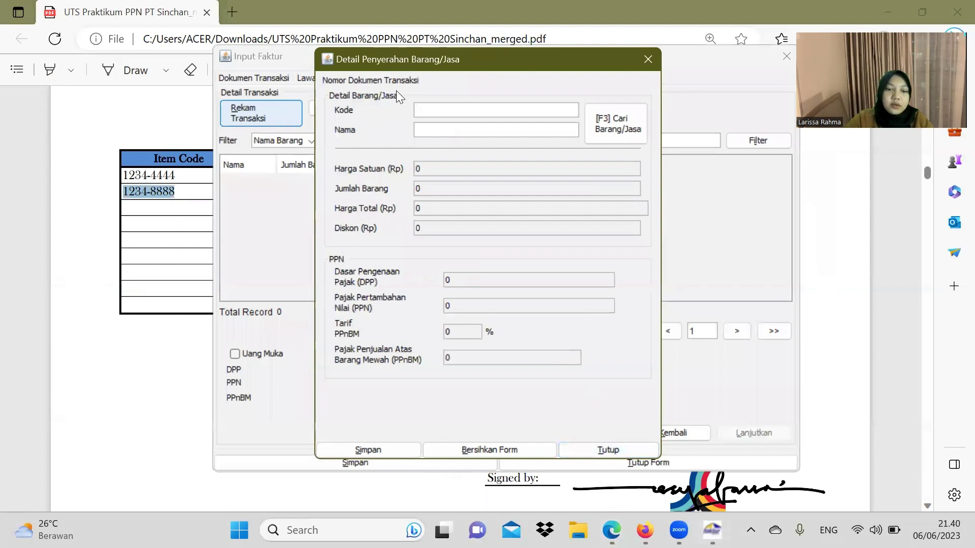
{"action": "key", "text": "ctrl+v"}
{"action": "left_click", "coordinate": [176, 199]}
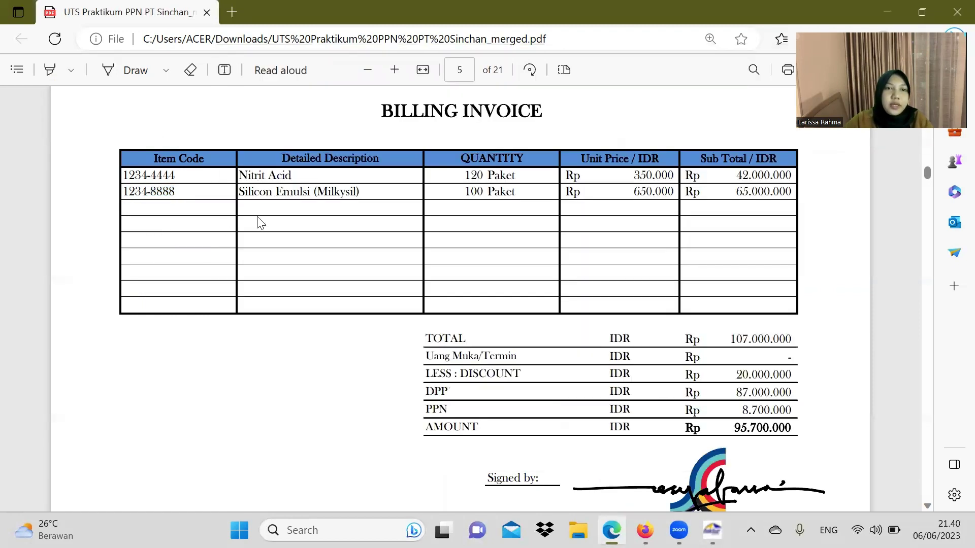
{"action": "left_click_drag", "start_coordinate": [240, 195], "coordinate": [361, 197]}
{"action": "key", "text": "ctrl+c"}
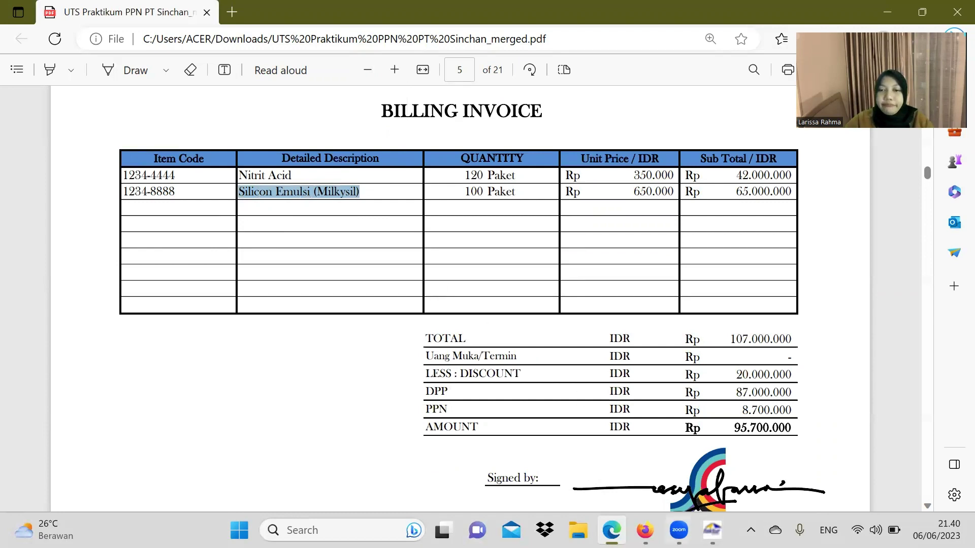
{"action": "left_click", "coordinate": [711, 530]}
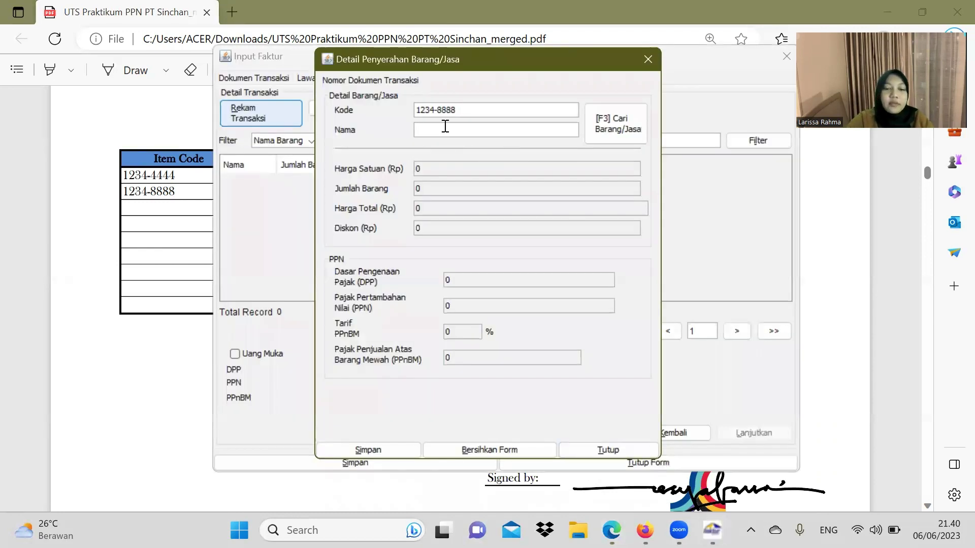
{"action": "key", "text": "ctrl+v"}
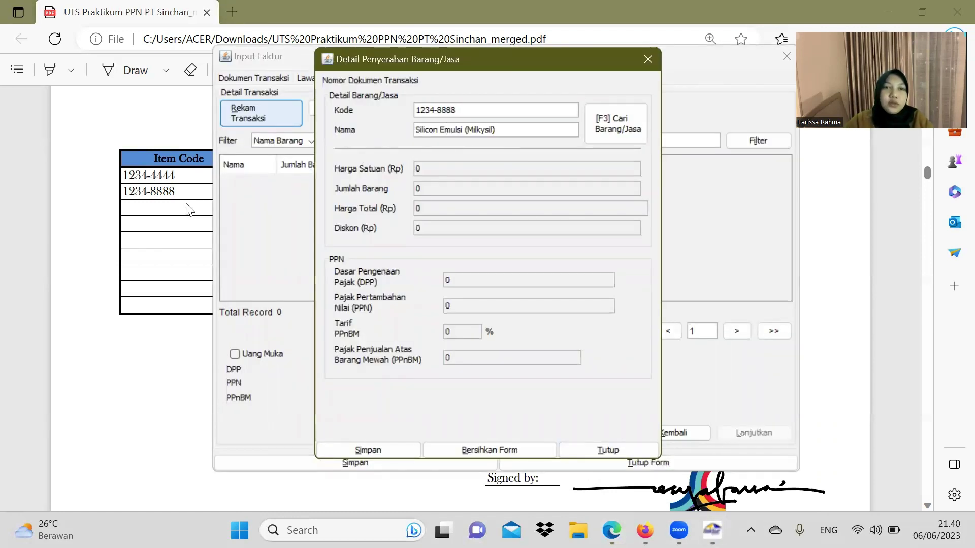
{"action": "key", "text": "Return"}
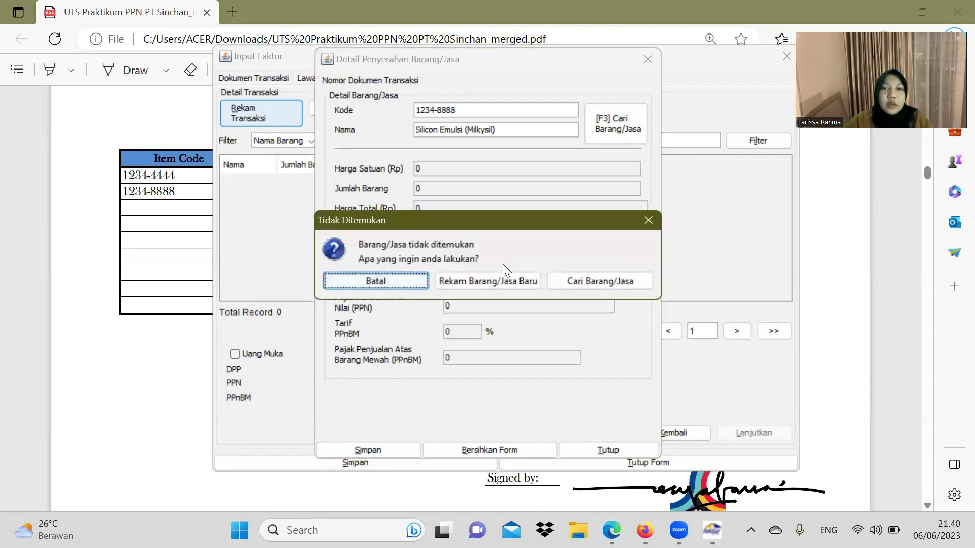
Step: Register Silicon Emulsi (Milkysil) as a new item priced at 650.000
{"action": "left_click", "coordinate": [510, 277]}
{"action": "left_click", "coordinate": [130, 278]}
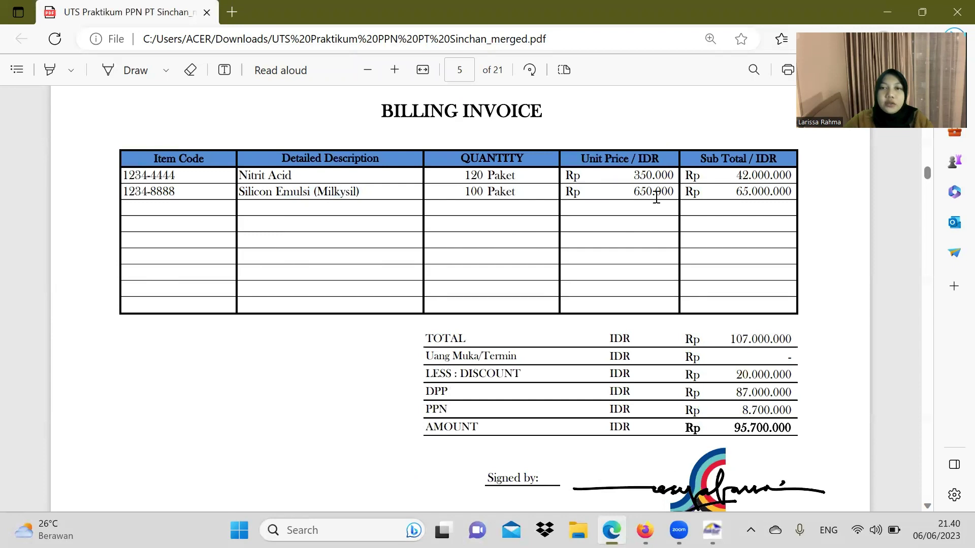
{"action": "left_click", "coordinate": [713, 530]}
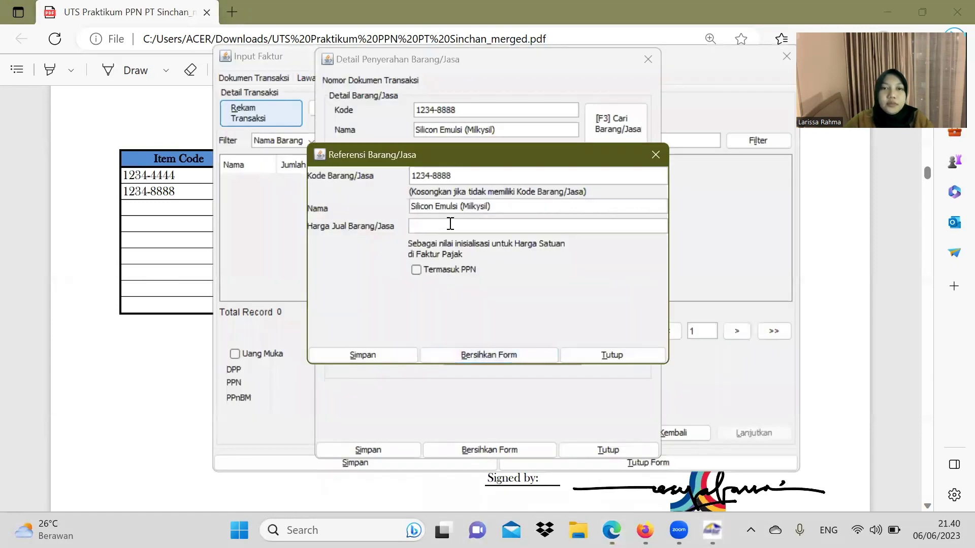
{"action": "type", "text": "650000"}
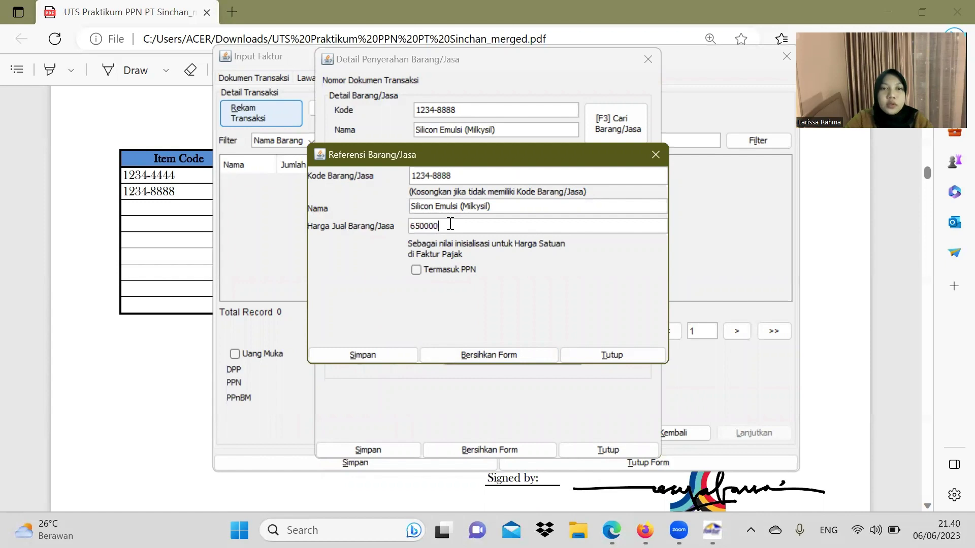
{"action": "left_click", "coordinate": [385, 355]}
{"action": "left_click", "coordinate": [487, 297]}
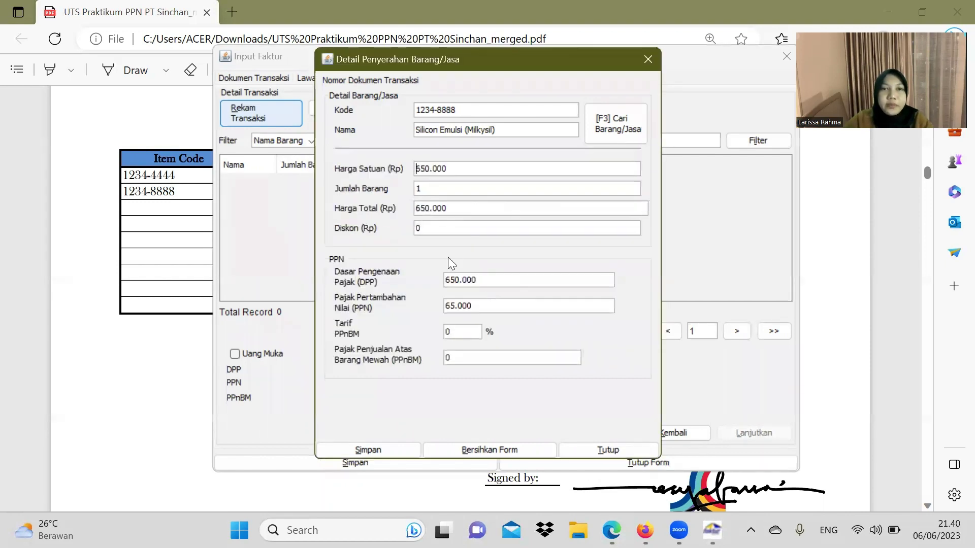
Step: Set the Silicon Emulsi quantity to 100 units
{"action": "left_click", "coordinate": [137, 292]}
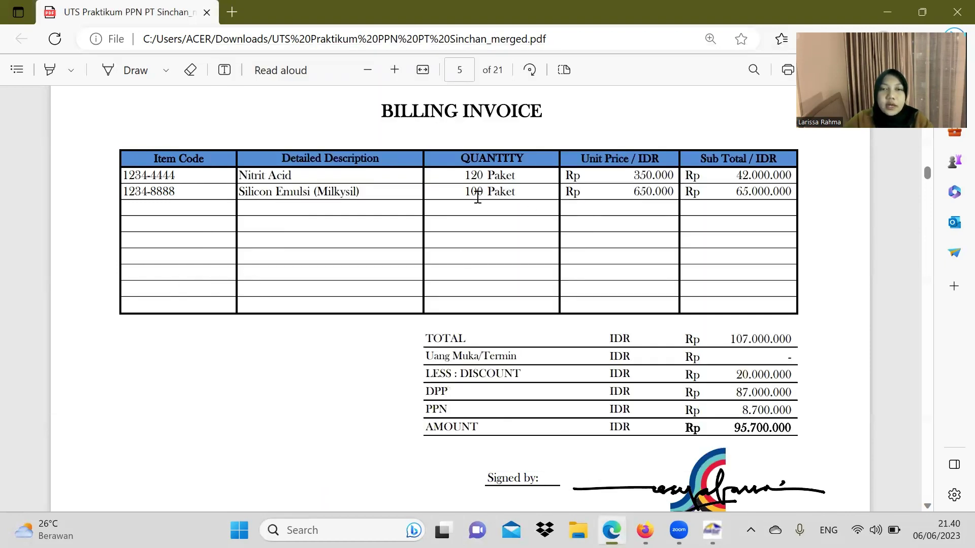
{"action": "mouse_move", "coordinate": [713, 530]}
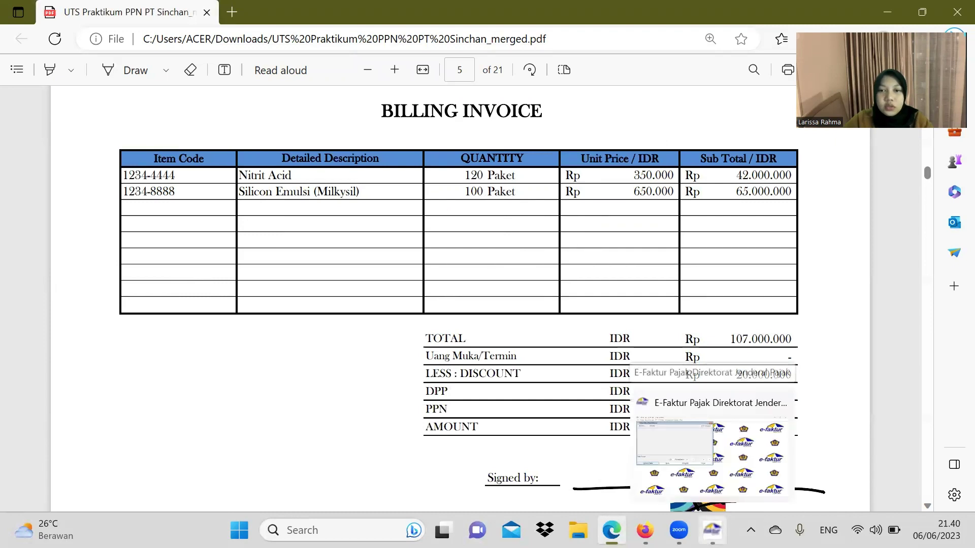
{"action": "left_click", "coordinate": [713, 447]}
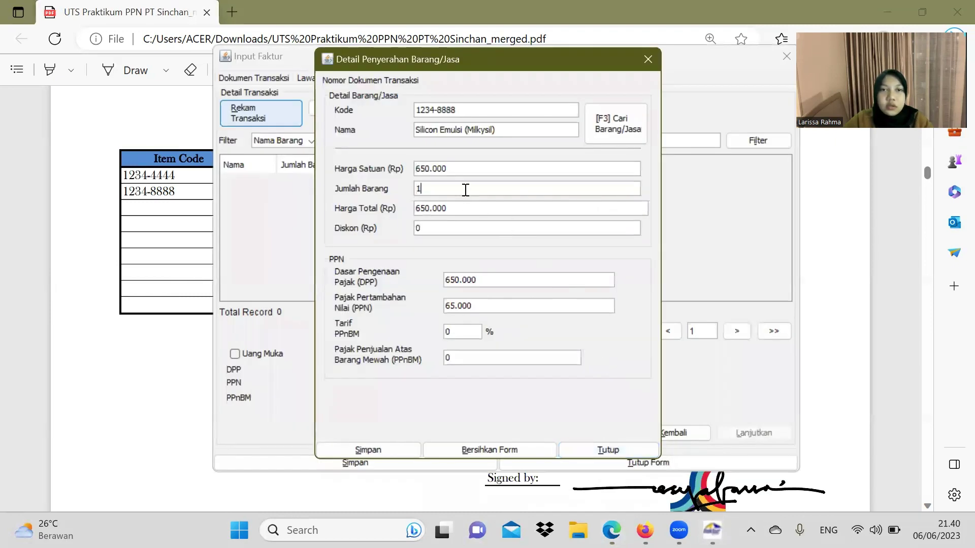
{"action": "type", "text": "00"}
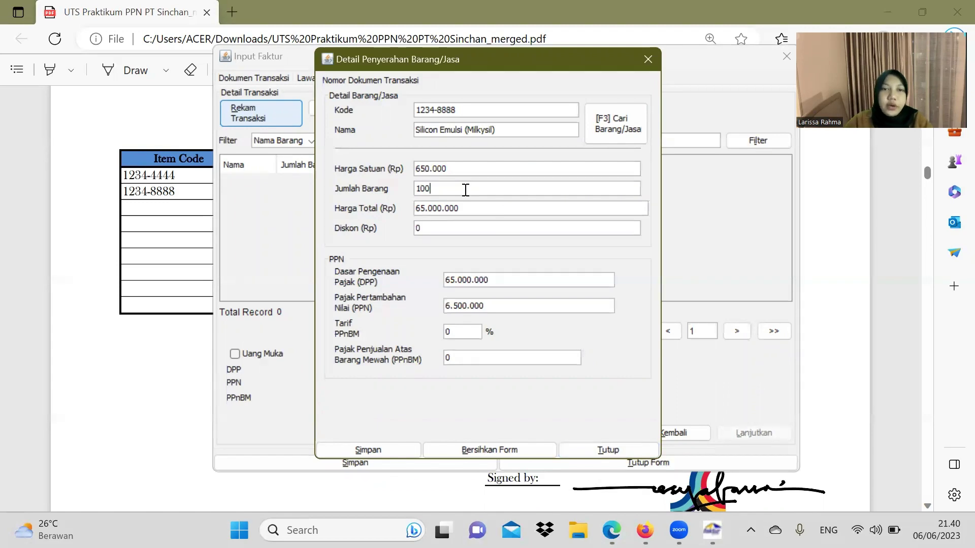
Step: Apply a 20.000.000 discount, save the line, and decline adding another item
{"action": "left_click", "coordinate": [169, 264]}
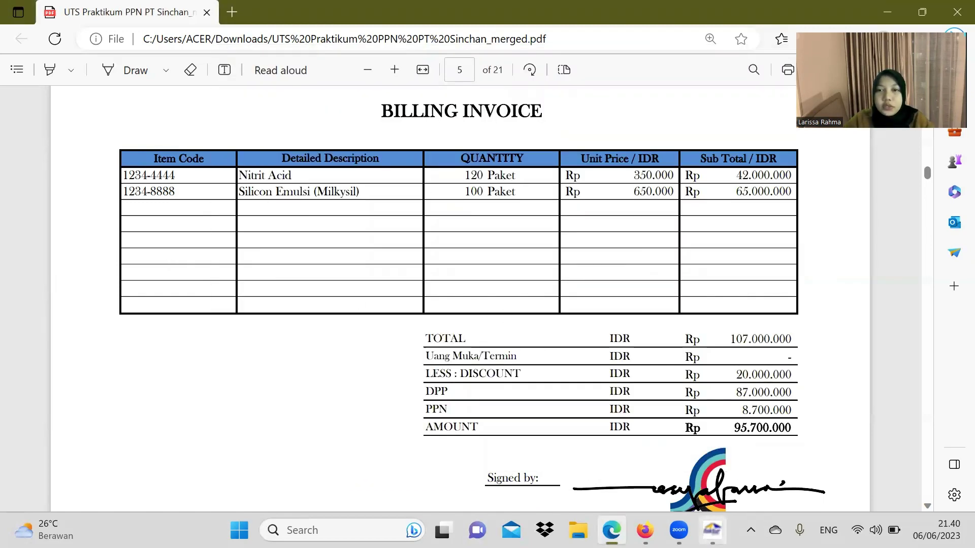
{"action": "left_click", "coordinate": [712, 530]}
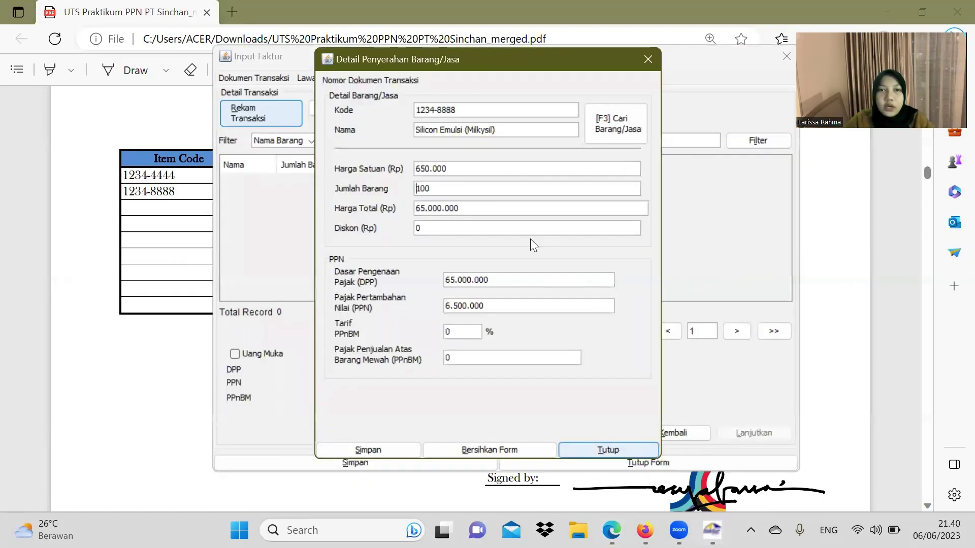
{"action": "left_click", "coordinate": [434, 229]}
{"action": "key", "text": "BackSpace"}
{"action": "type", "text": "20"}
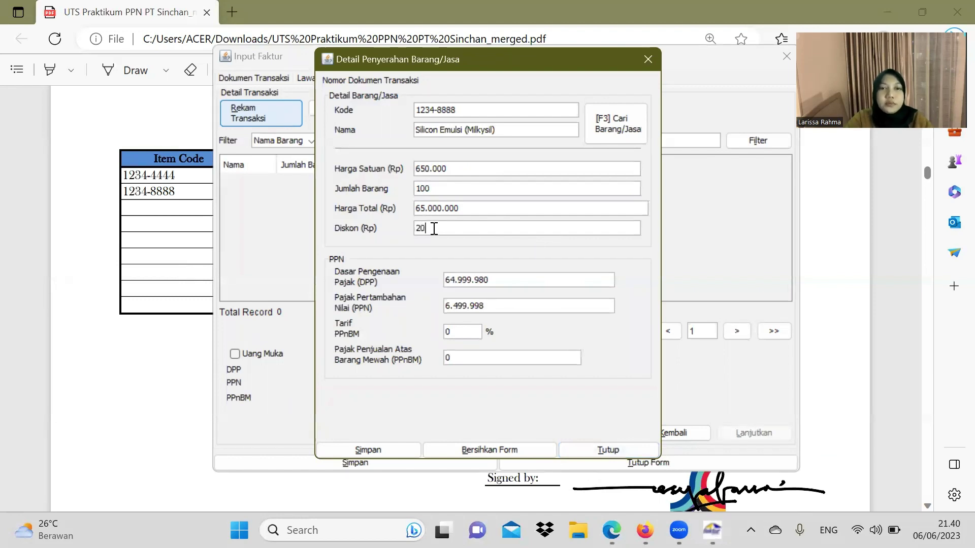
{"action": "type", "text": "000000"}
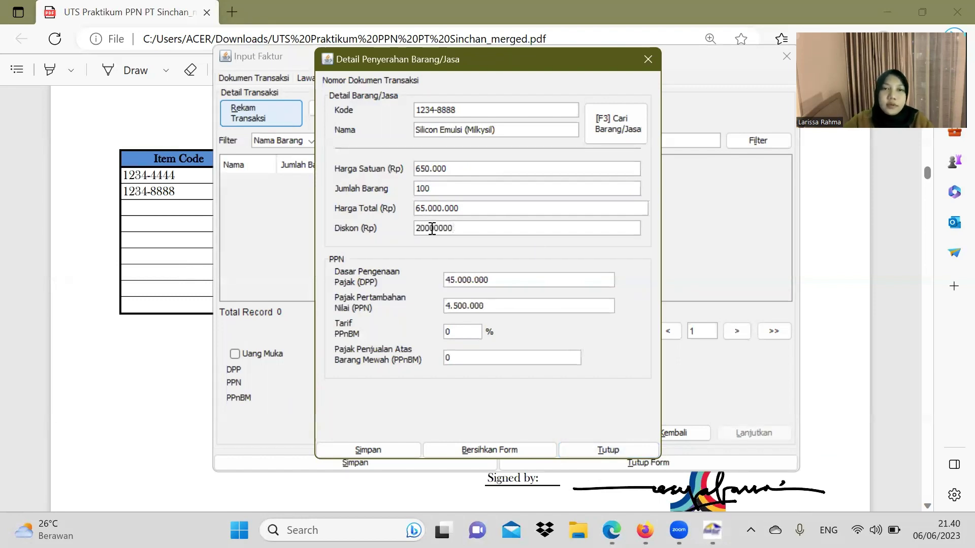
{"action": "key", "text": "Tab"}
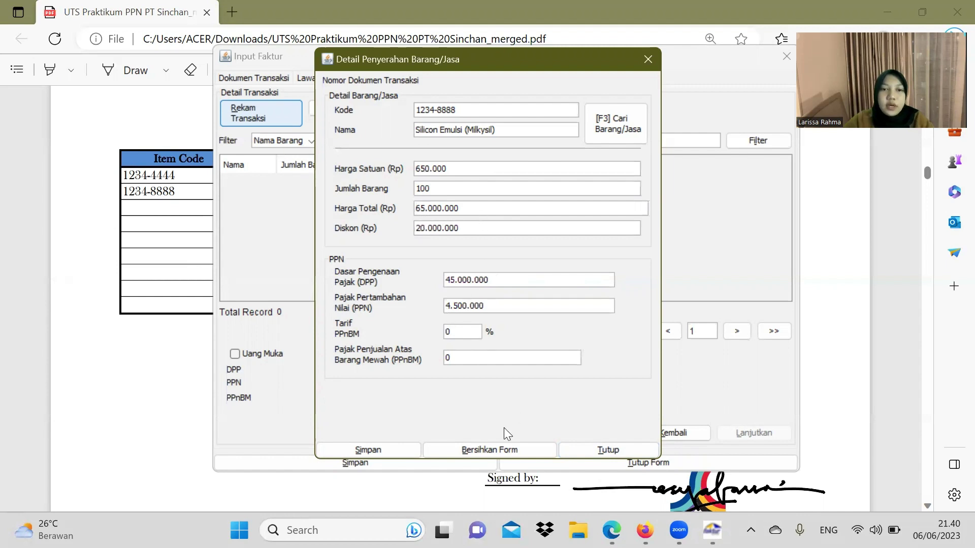
{"action": "left_click", "coordinate": [380, 442]}
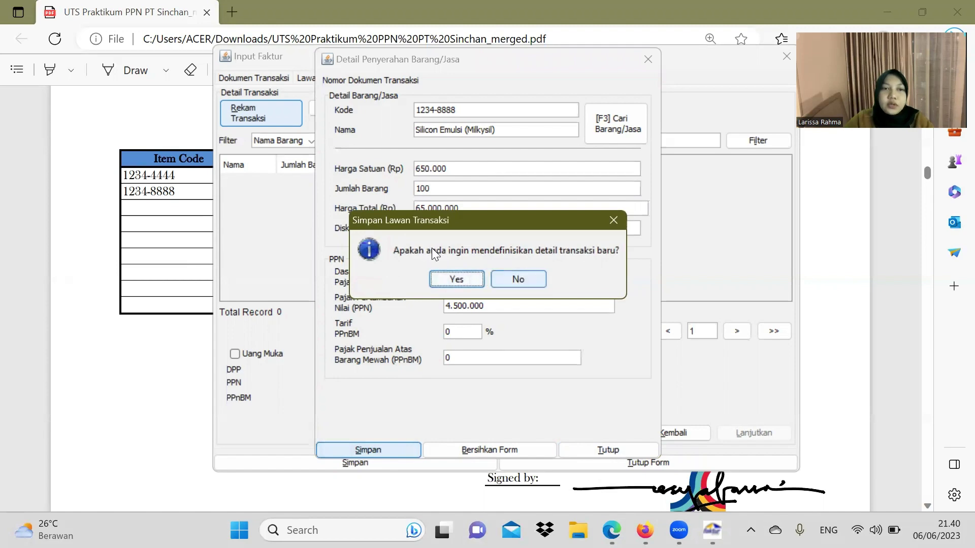
{"action": "left_click", "coordinate": [519, 274]}
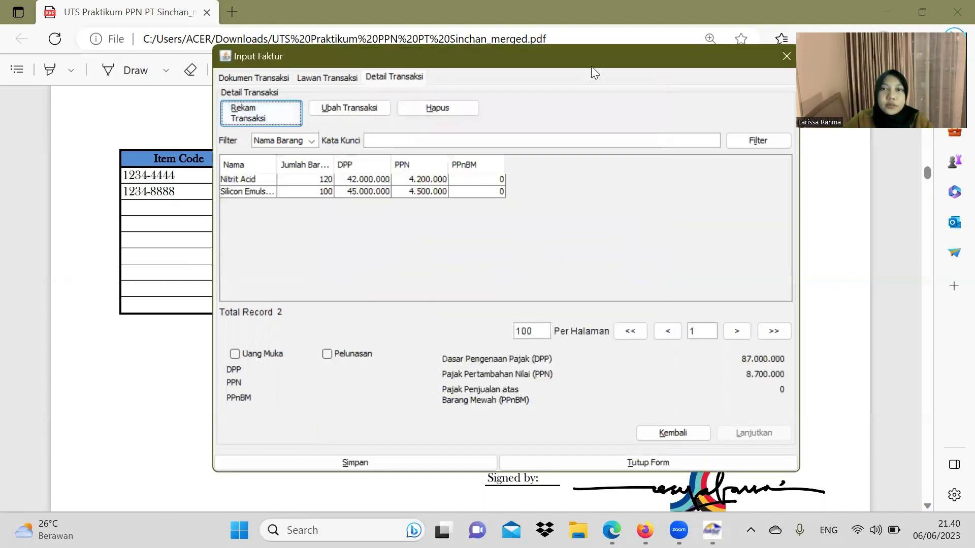
Step: Save the two-item PT SEJAHTERA invoice and start a new tax invoice
{"action": "left_click_drag", "start_coordinate": [590, 62], "coordinate": [448, 51]}
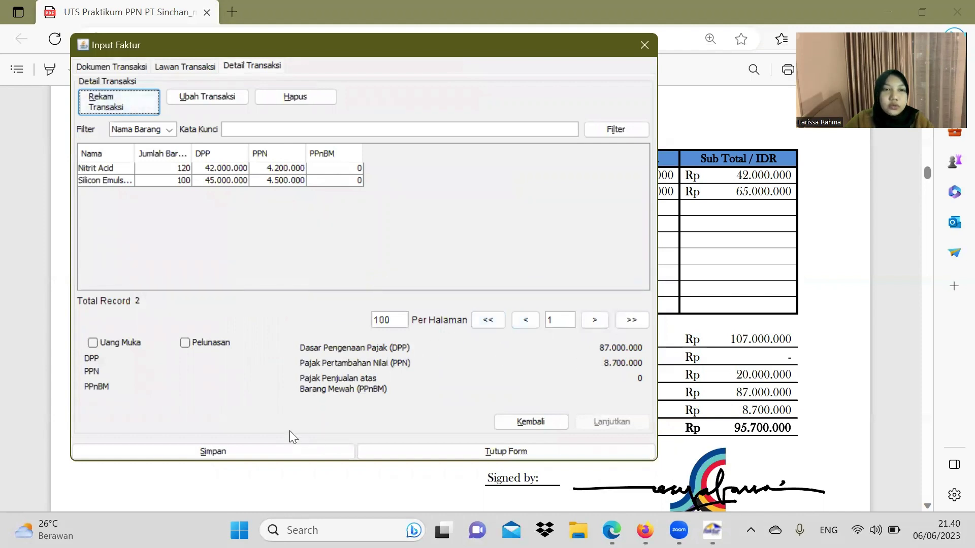
{"action": "left_click", "coordinate": [294, 454]}
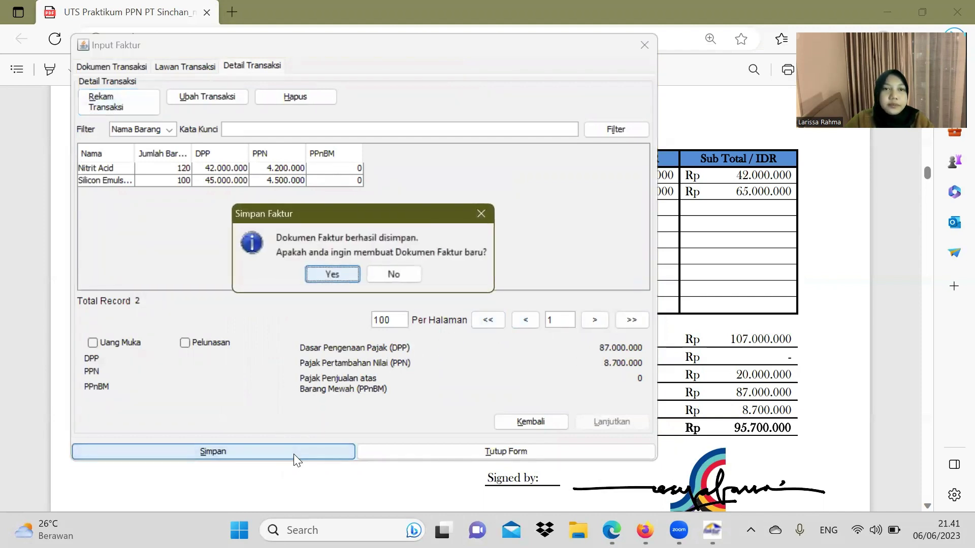
{"action": "left_click", "coordinate": [344, 271]}
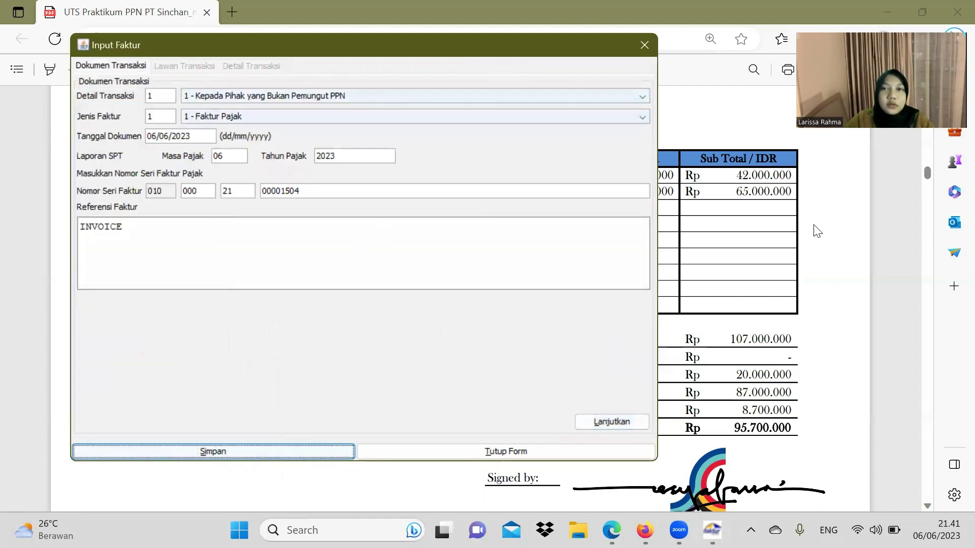
Step: Set the new invoice's document date to 22/06/2021 and tax year to 2021
{"action": "left_click", "coordinate": [817, 231]}
{"action": "scroll", "coordinate": [650, 252], "scroll_direction": "down", "scroll_amount": 15}
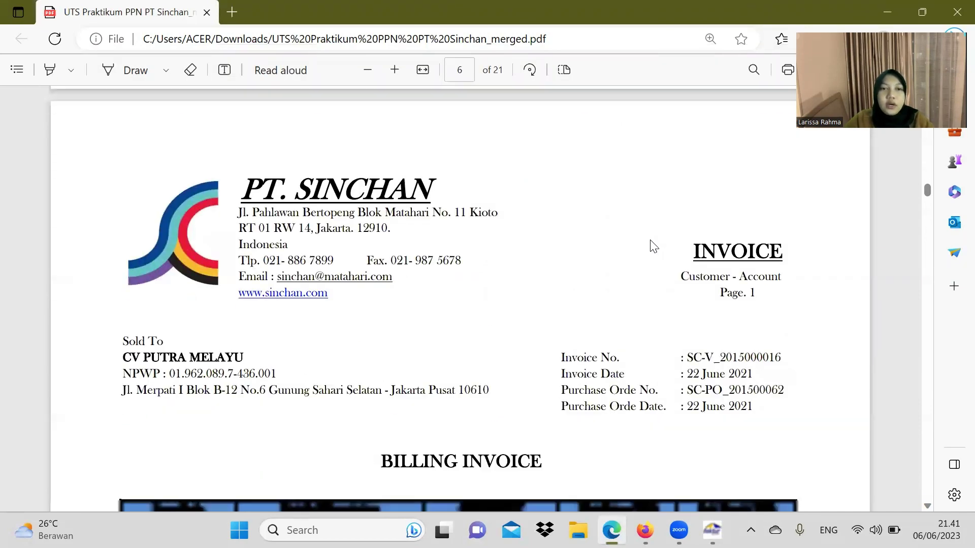
{"action": "scroll", "coordinate": [652, 247], "scroll_direction": "down", "scroll_amount": 1}
{"action": "scroll", "coordinate": [651, 247], "scroll_direction": "down", "scroll_amount": 1}
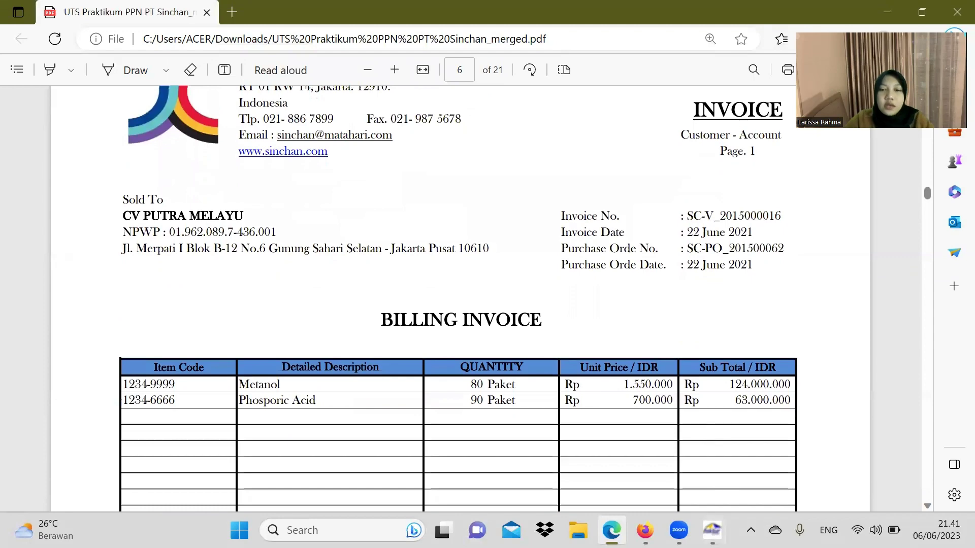
{"action": "scroll", "coordinate": [711, 442], "scroll_direction": "down", "scroll_amount": 1}
{"action": "left_click", "coordinate": [713, 531]}
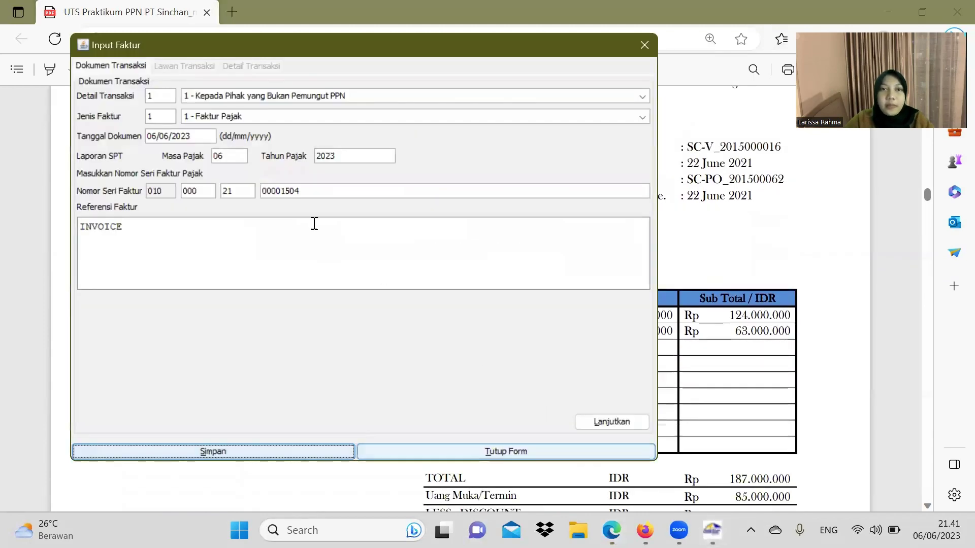
{"action": "left_click", "coordinate": [763, 262]}
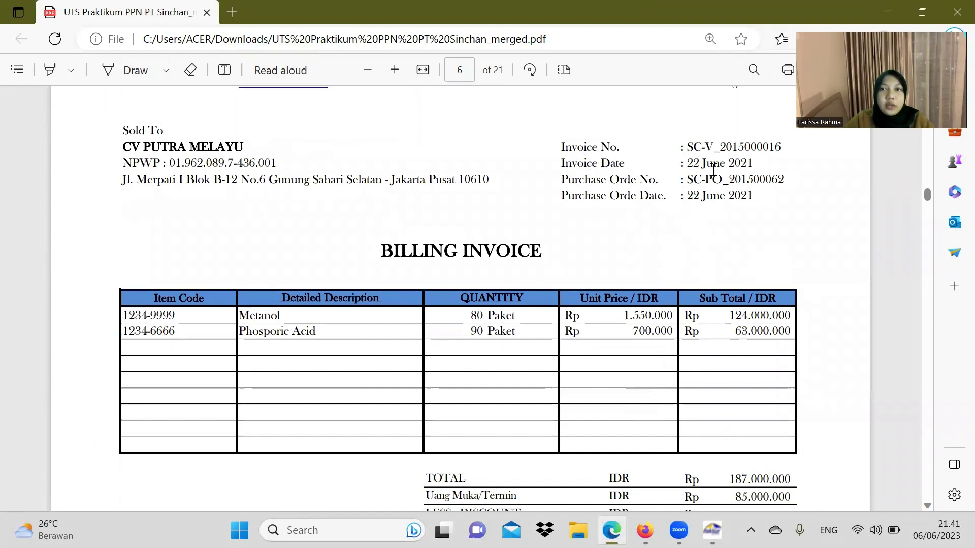
{"action": "left_click", "coordinate": [713, 530]}
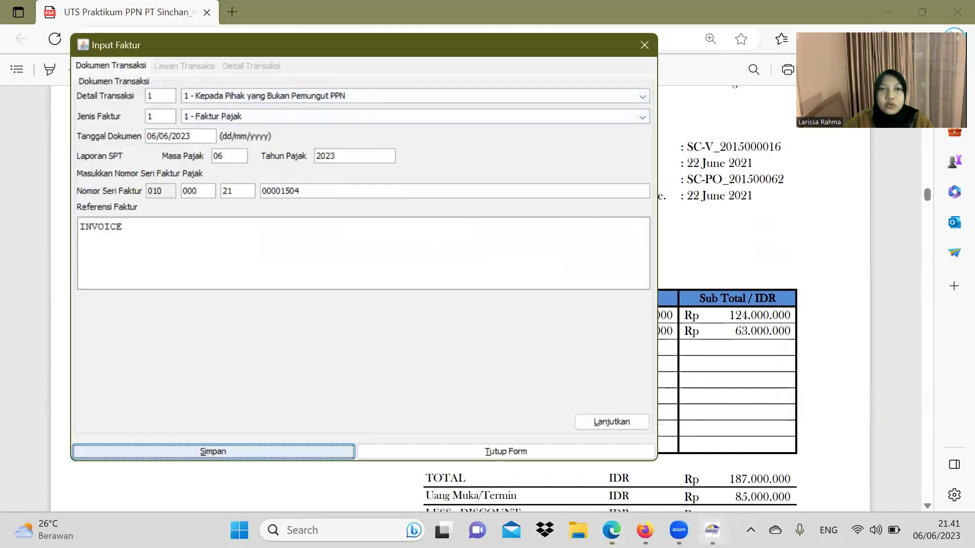
{"action": "left_click", "coordinate": [156, 138]}
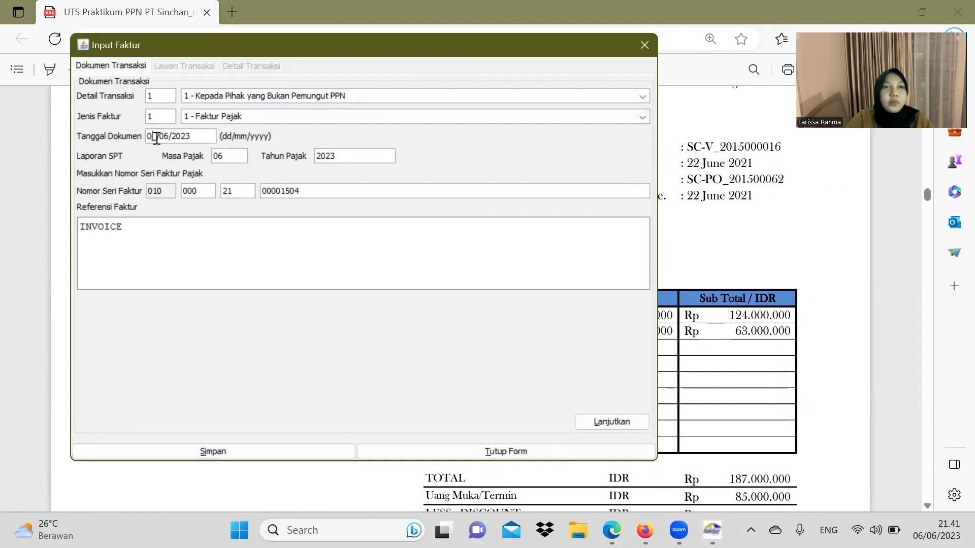
{"action": "type", "text": "22"}
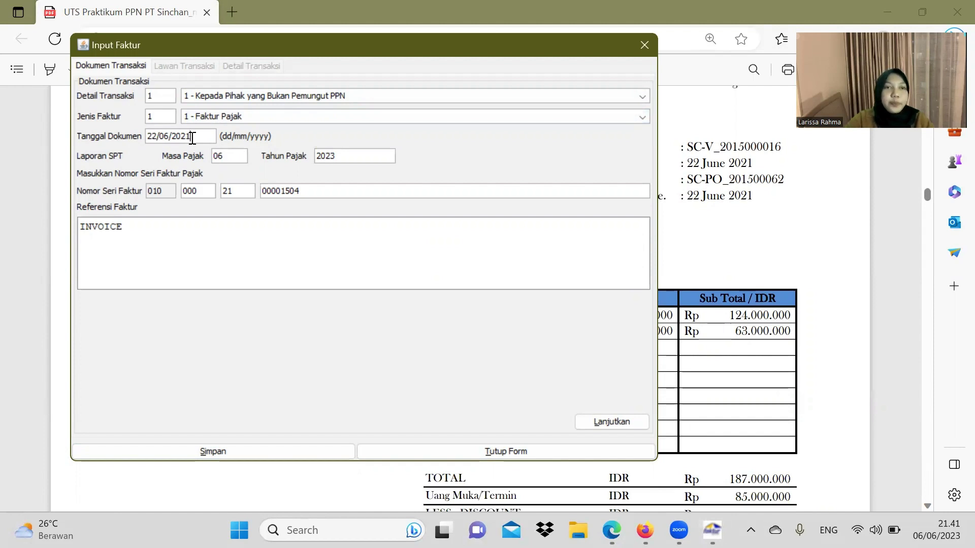
{"action": "left_click", "coordinate": [362, 156]}
Step: Move to the Lawan Transaksi tab and copy CV PUTRA MELAYU's NPWP from the PDF invoice
{"action": "left_click", "coordinate": [611, 421]}
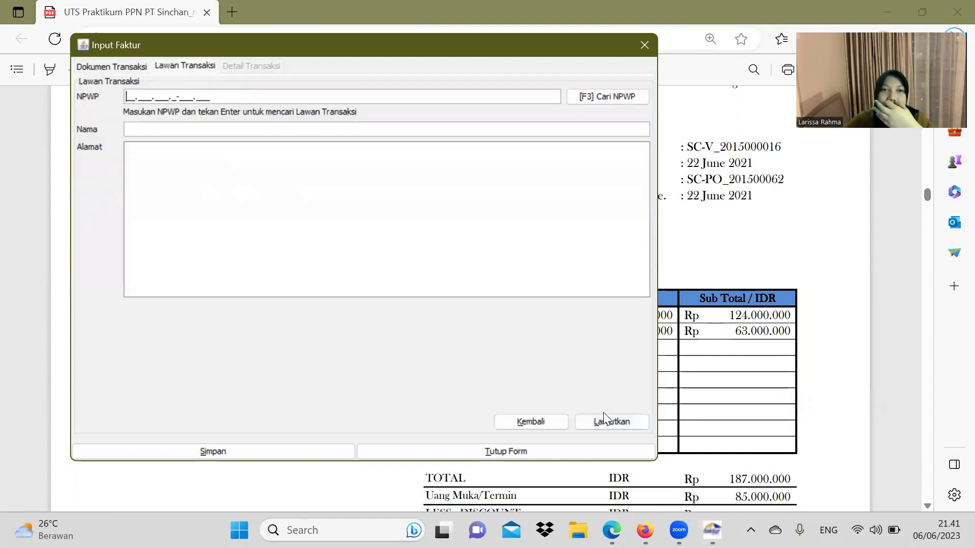
{"action": "left_click", "coordinate": [760, 269]}
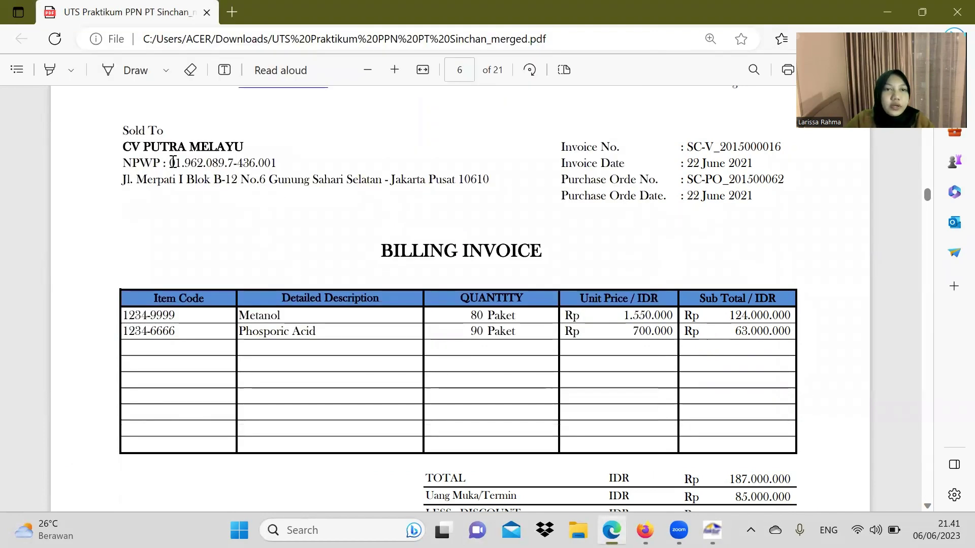
{"action": "left_click_drag", "start_coordinate": [170, 163], "coordinate": [278, 165]}
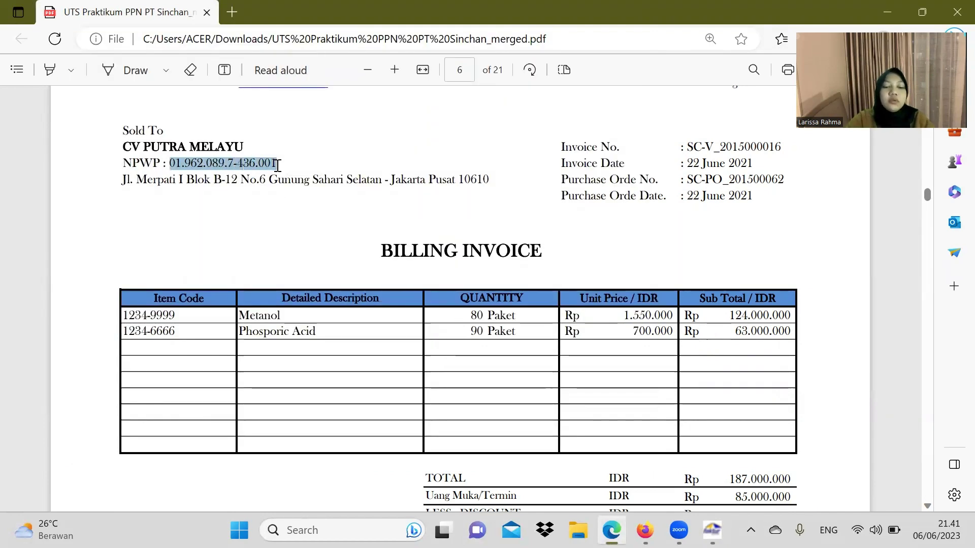
{"action": "left_click", "coordinate": [712, 530]}
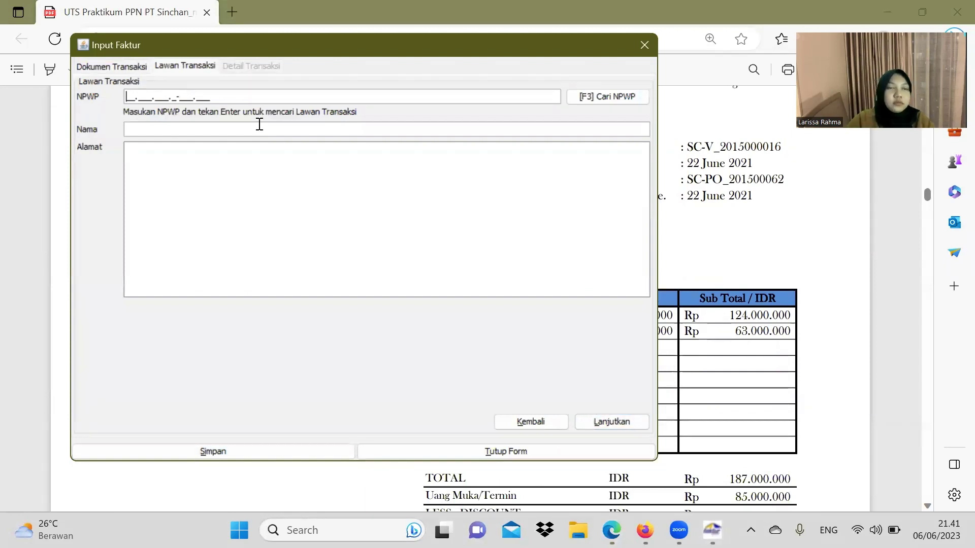
{"action": "left_click", "coordinate": [130, 99]}
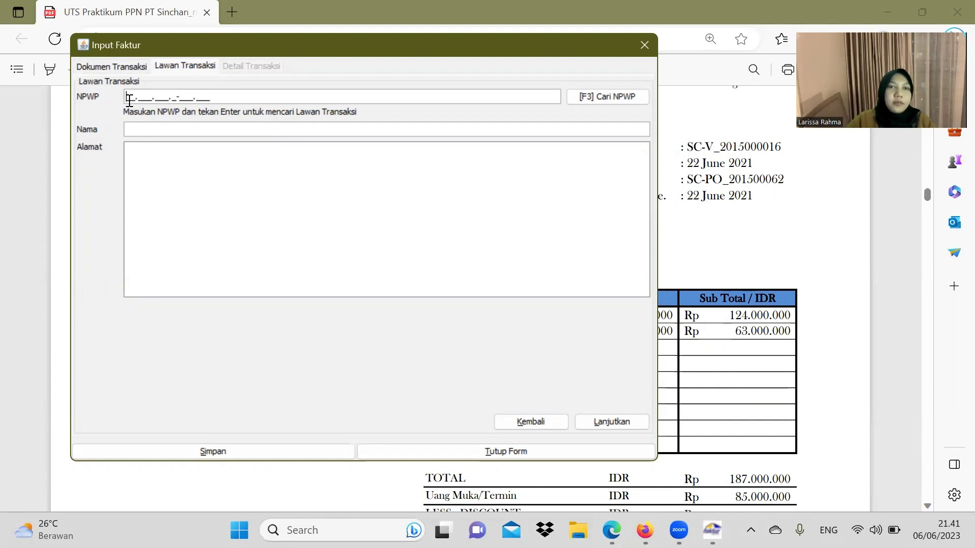
{"action": "left_click", "coordinate": [782, 231]}
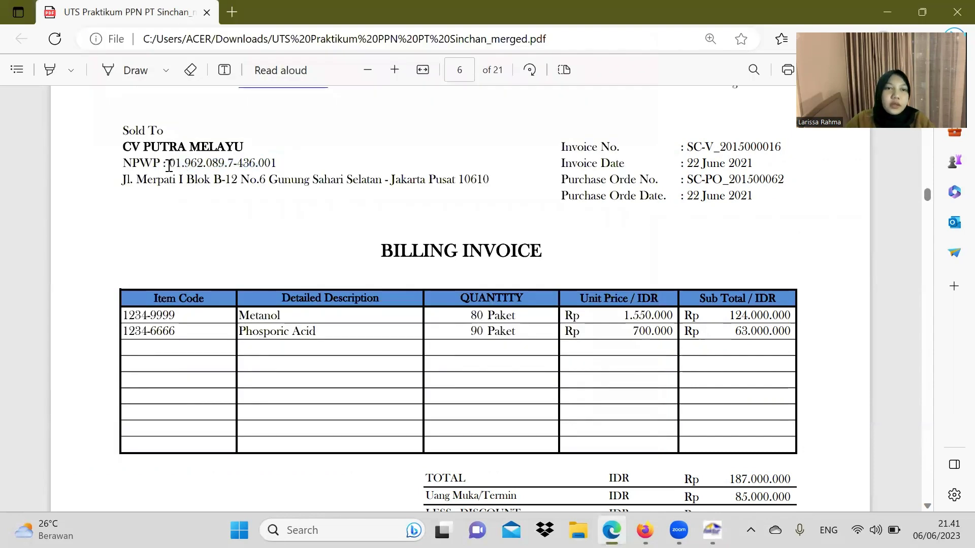
{"action": "left_click_drag", "start_coordinate": [169, 166], "coordinate": [274, 167]}
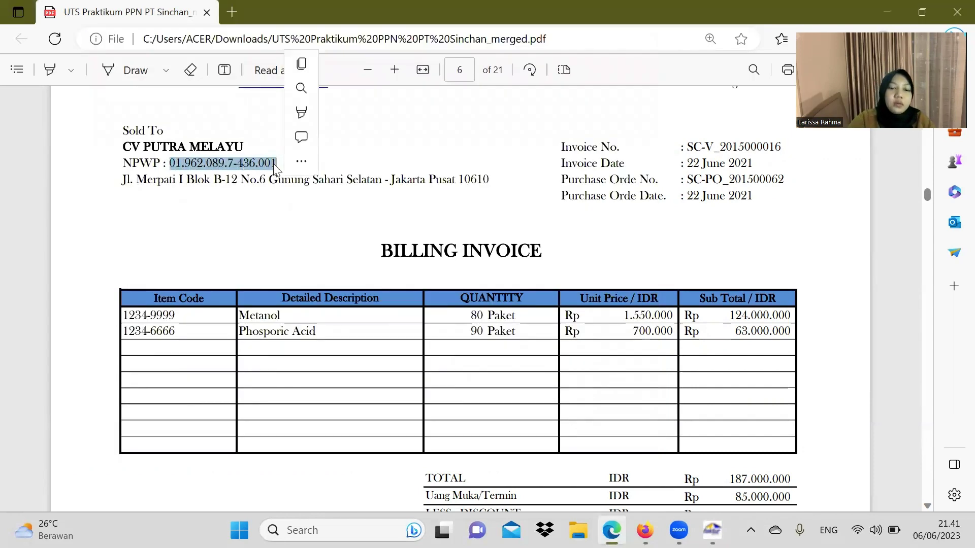
{"action": "key", "text": "ctrl+c"}
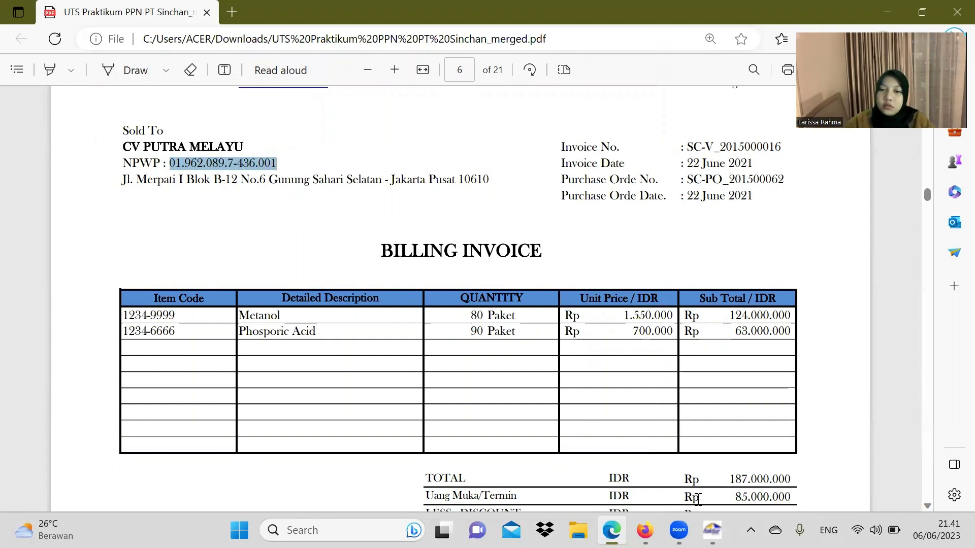
{"action": "left_click", "coordinate": [712, 530]}
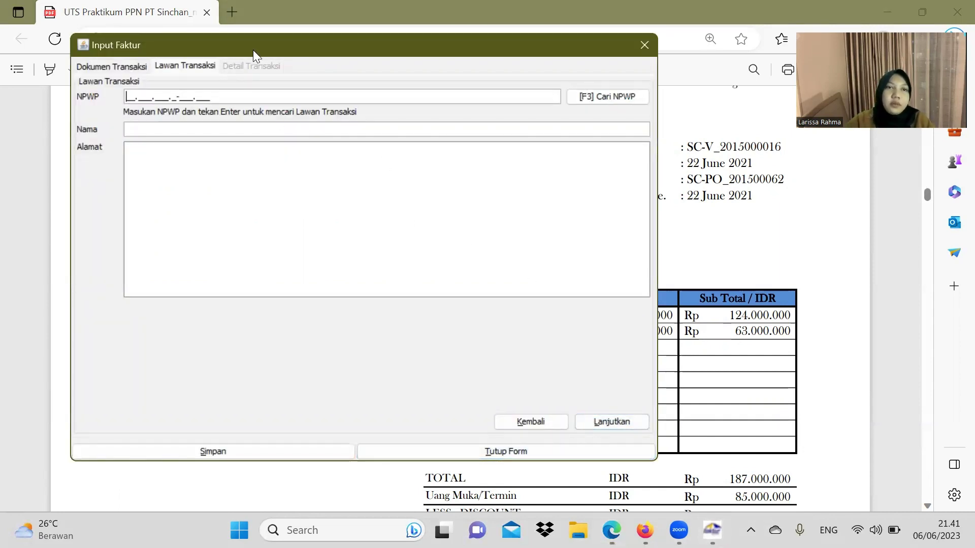
{"action": "left_click_drag", "start_coordinate": [262, 50], "coordinate": [504, 94]}
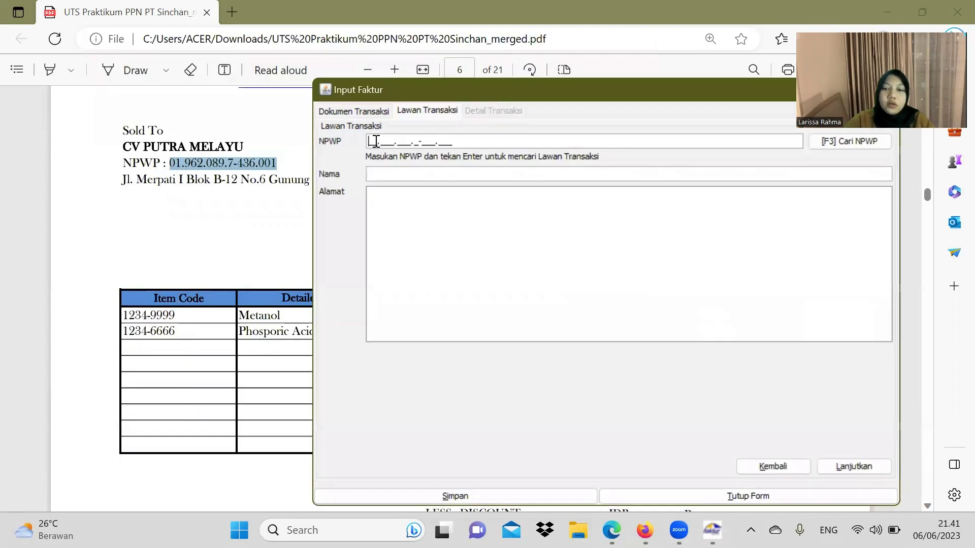
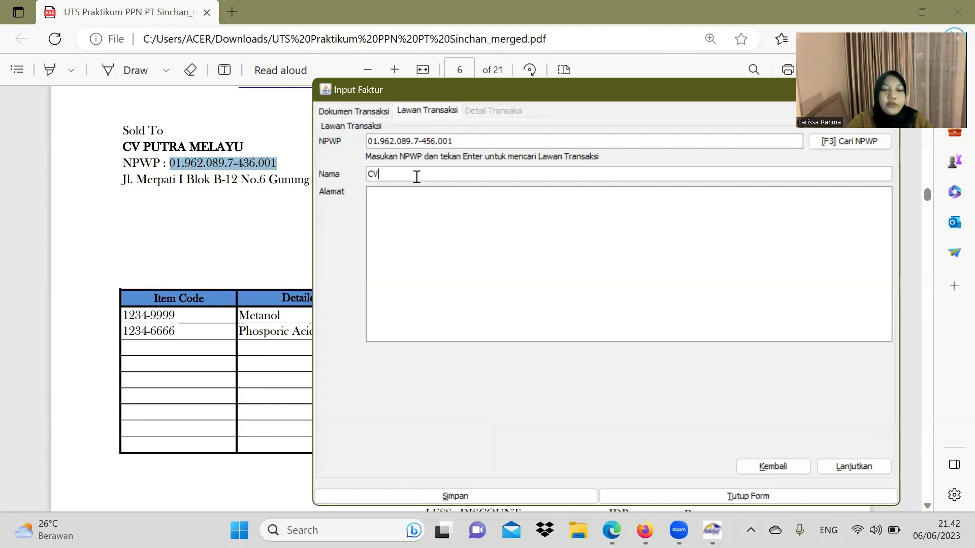
Step: Enter CV PUTRA MELAYU's NPWP, name and pasted Merpati address as the counterparty, then continue
{"action": "left_click", "coordinate": [416, 177]}
{"action": "type", "text": "CV PUTRA MELAYU"}
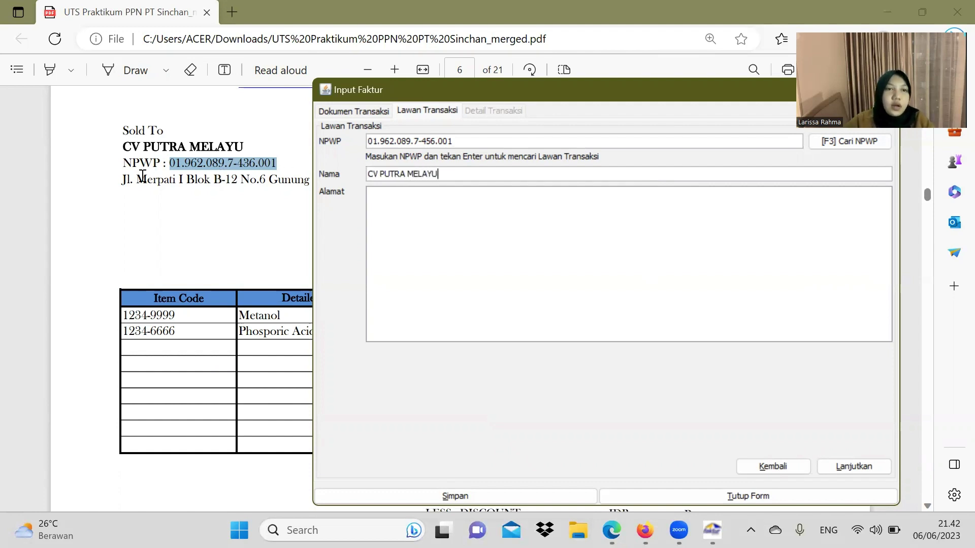
{"action": "left_click_drag", "start_coordinate": [120, 181], "coordinate": [496, 184]}
{"action": "key", "text": "ctrl+c"}
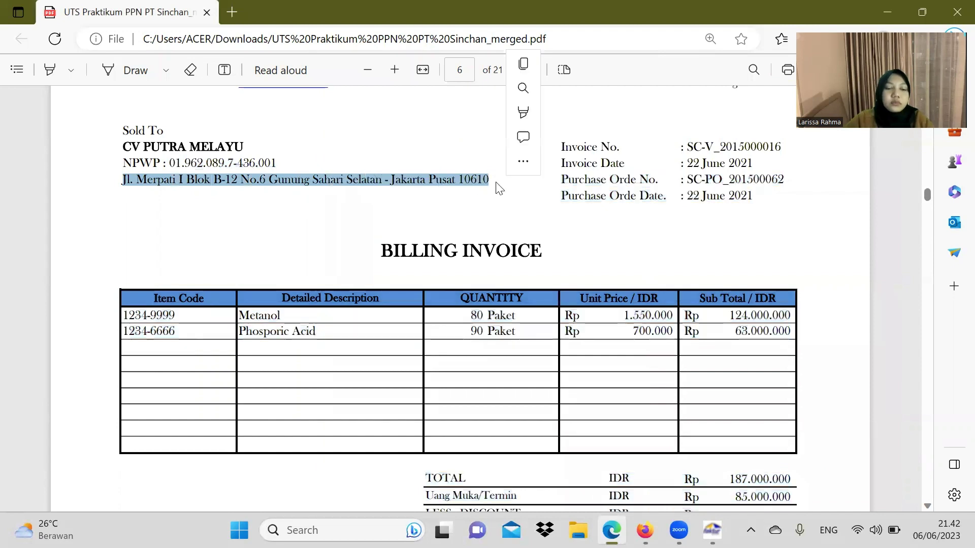
{"action": "left_click", "coordinate": [712, 530]}
{"action": "key", "text": "ctrl+v"}
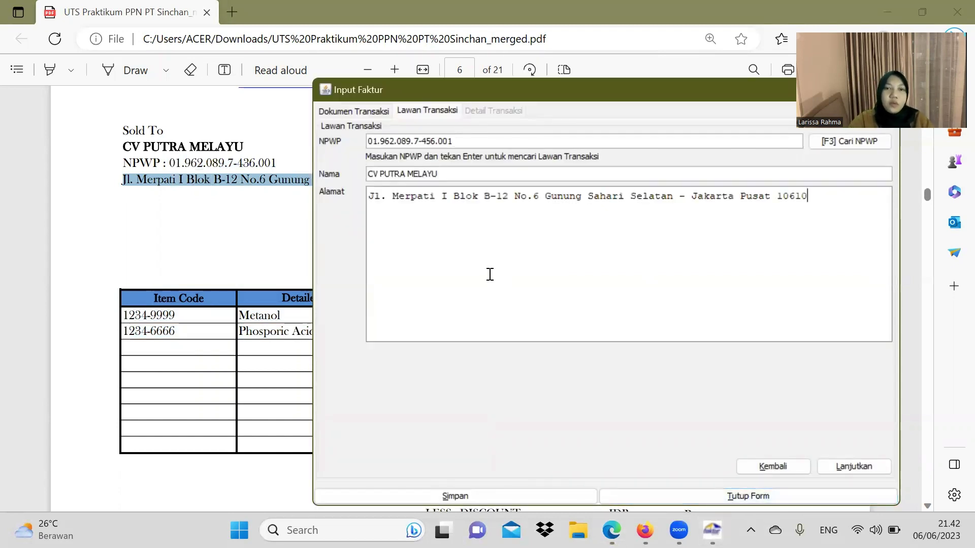
{"action": "left_click", "coordinate": [858, 466]}
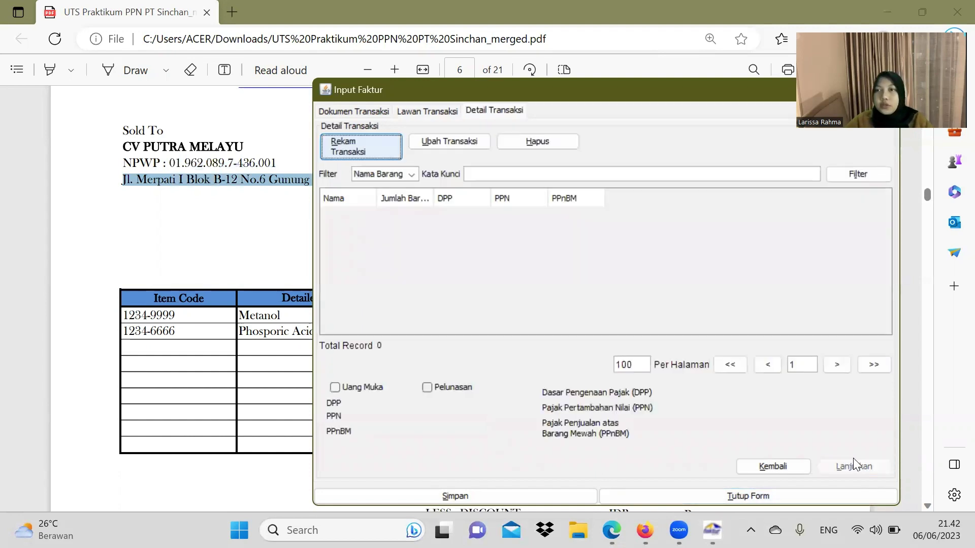
Step: On a new transaction line, paste goods code 1234-9999 and name Metanol from the PDF
{"action": "left_click", "coordinate": [374, 147]}
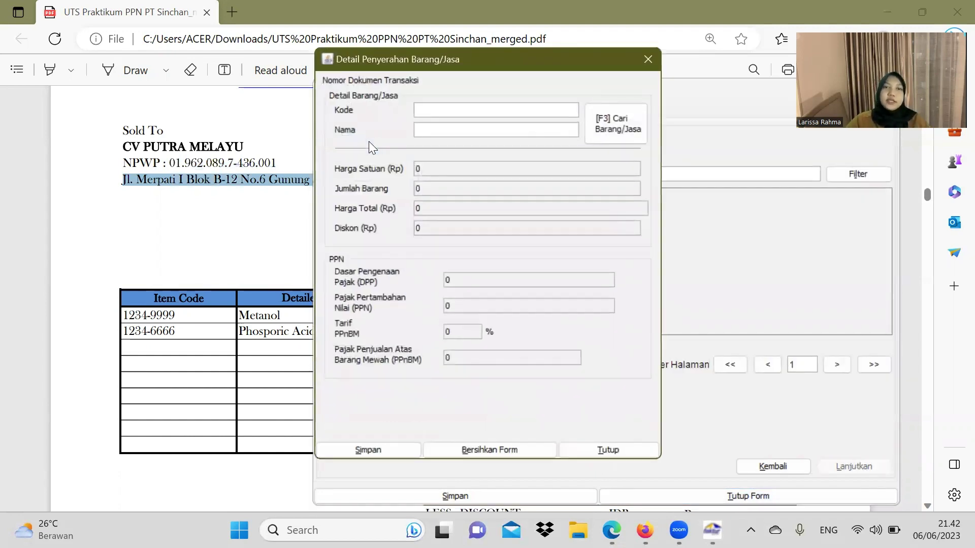
{"action": "left_click", "coordinate": [159, 315]}
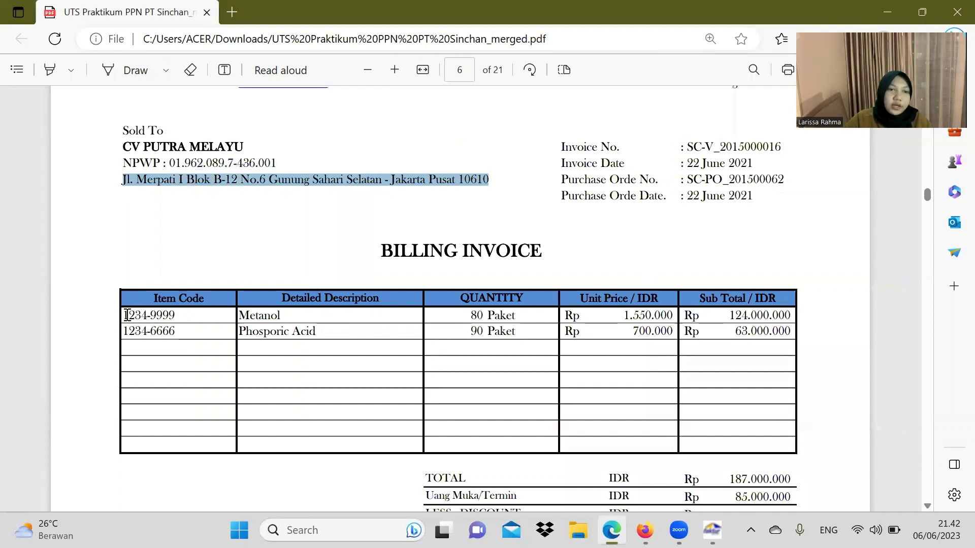
{"action": "left_click_drag", "start_coordinate": [124, 316], "coordinate": [184, 316]}
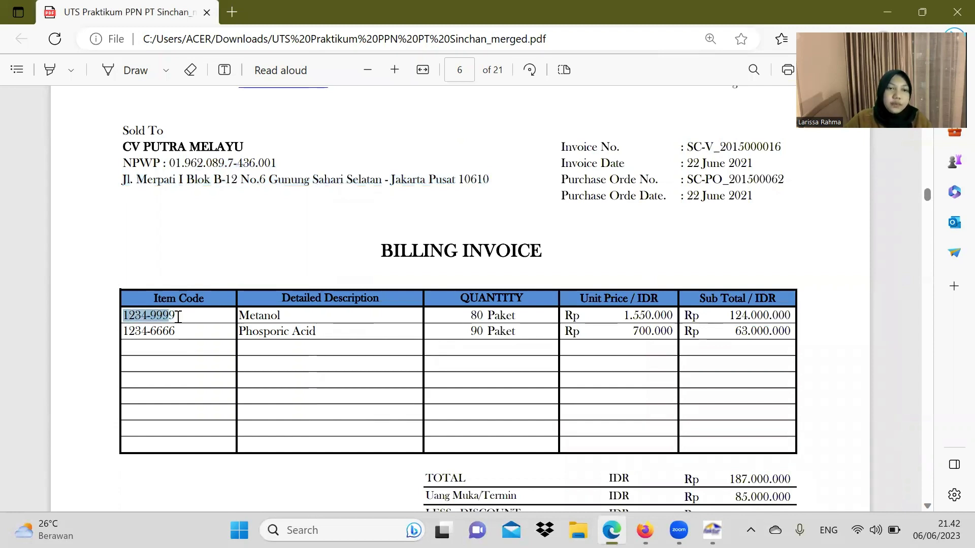
{"action": "left_click_drag", "start_coordinate": [124, 315], "coordinate": [183, 315]}
{"action": "key", "text": "ctrl+c"}
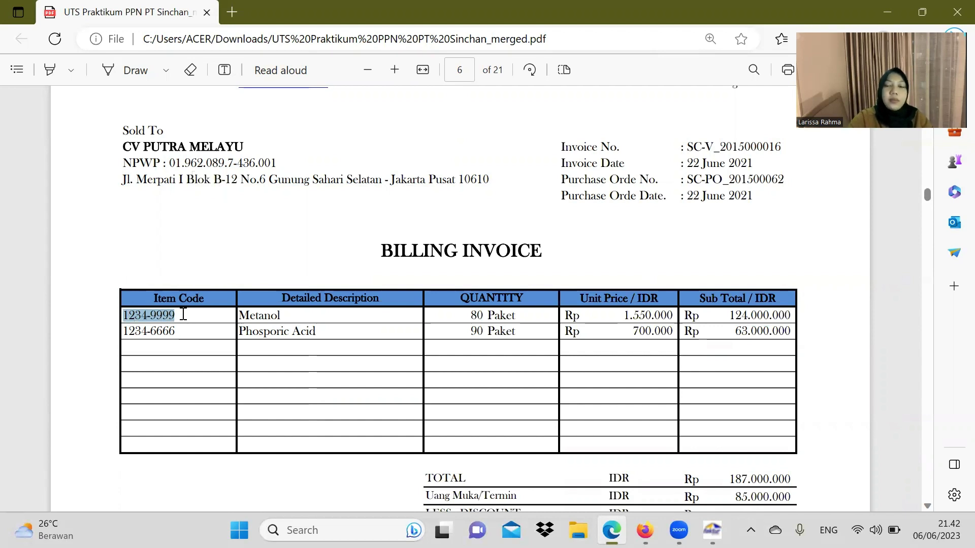
{"action": "left_click", "coordinate": [712, 530]}
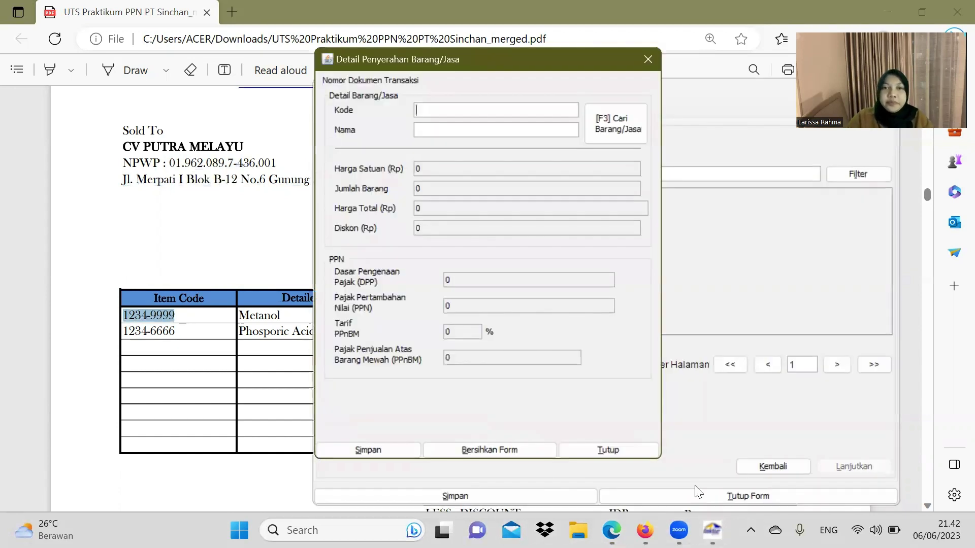
{"action": "left_click", "coordinate": [449, 108]}
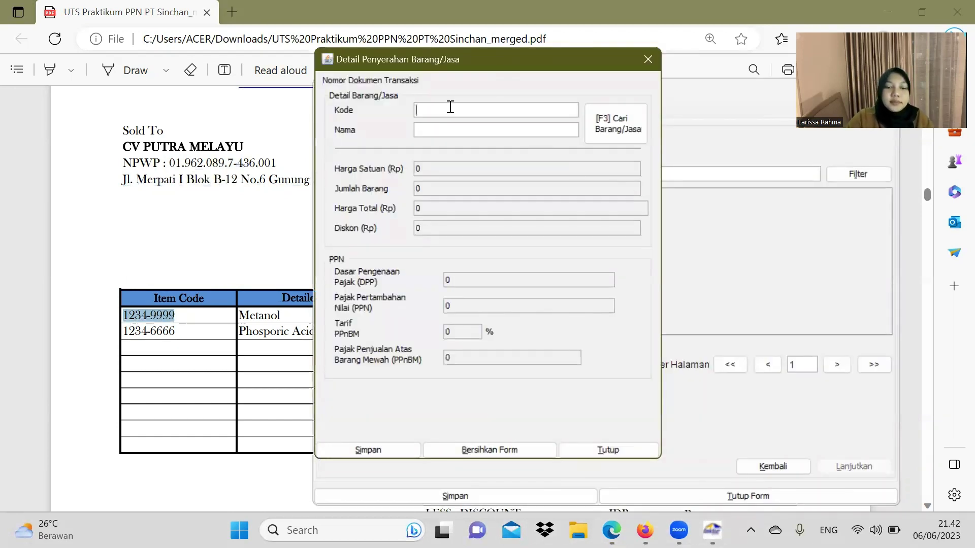
{"action": "key", "text": "ctrl+v"}
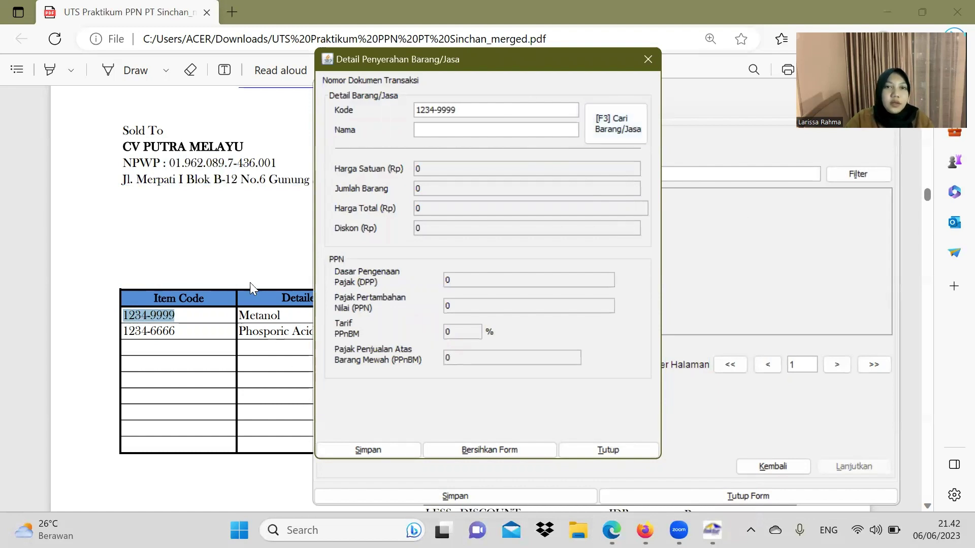
{"action": "left_click", "coordinate": [246, 308]}
{"action": "left_click_drag", "start_coordinate": [239, 315], "coordinate": [287, 315]}
{"action": "key", "text": "ctrl+c"}
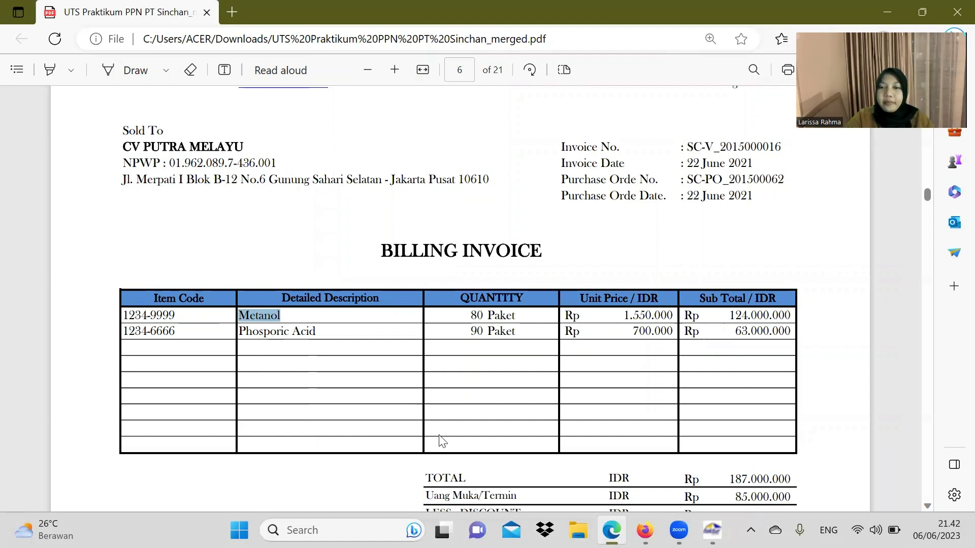
{"action": "left_click", "coordinate": [712, 530]}
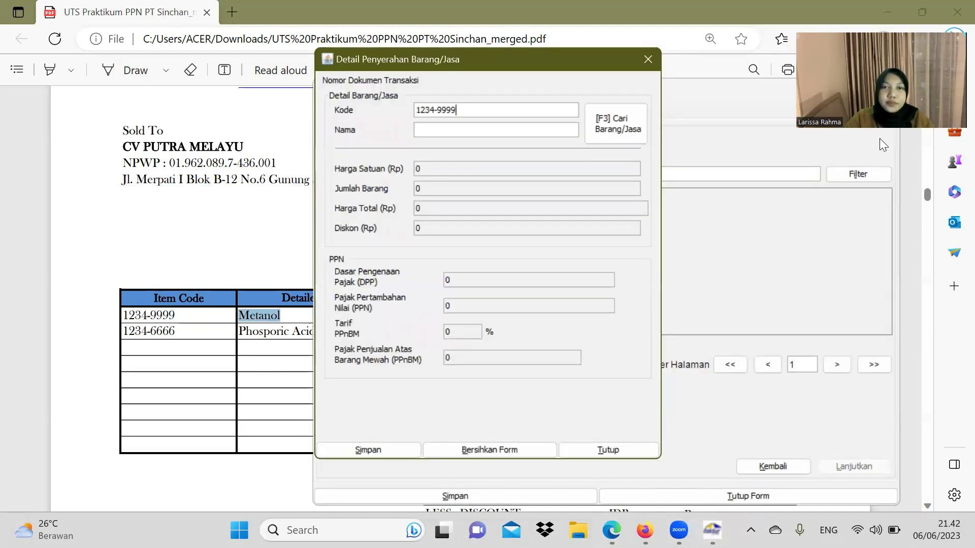
{"action": "left_click", "coordinate": [477, 128]}
{"action": "key", "text": "ctrl+v"}
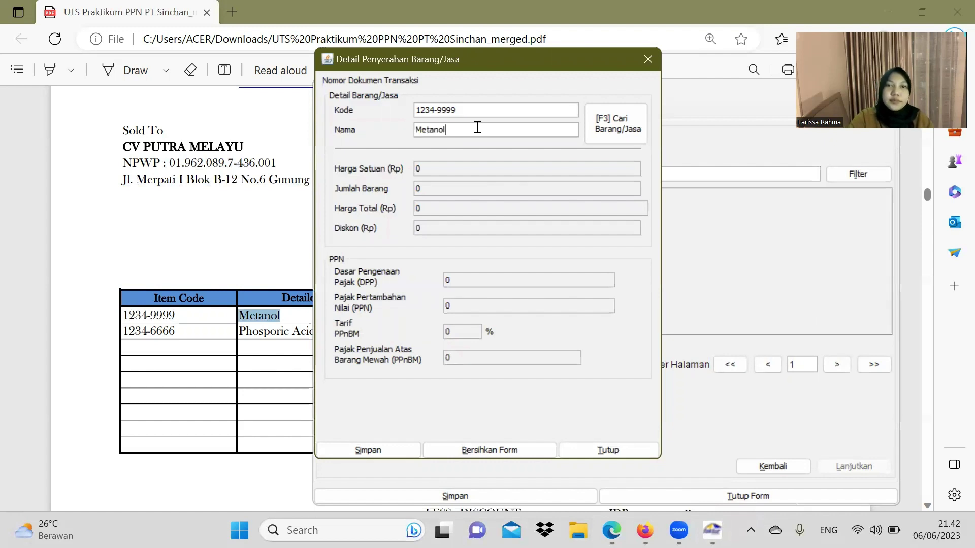
{"action": "key", "text": "Return"}
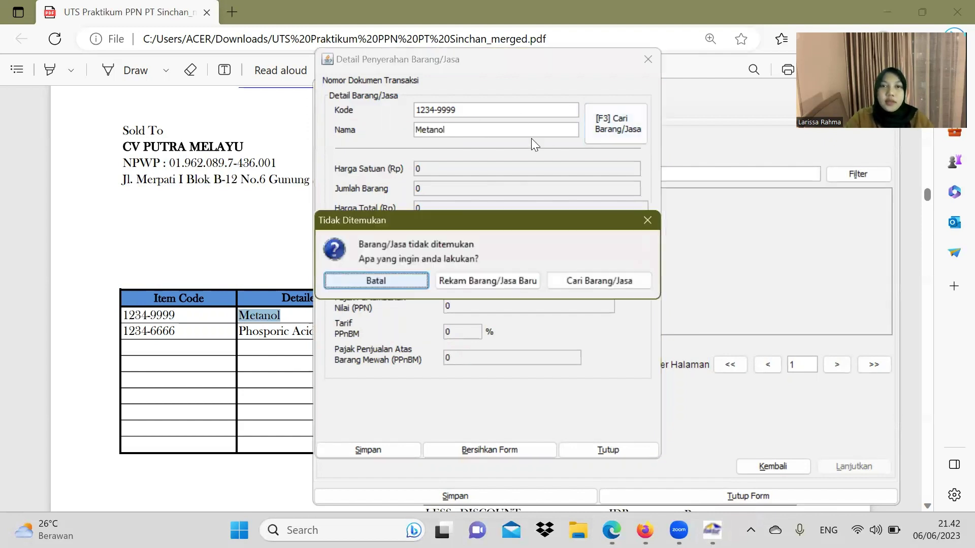
Step: Register Metanol as a new goods reference with selling price 1550000
{"action": "left_click", "coordinate": [500, 277]}
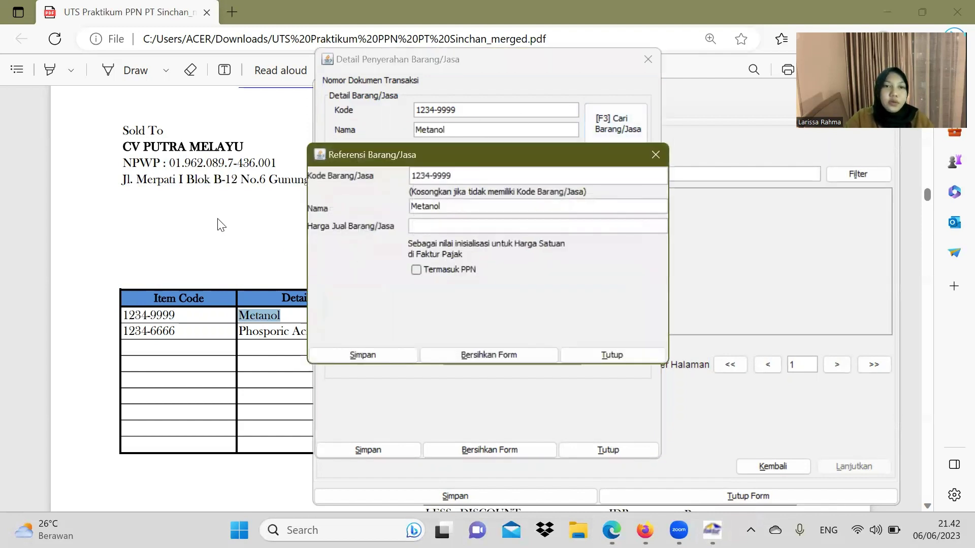
{"action": "key", "text": "alt+Tab"}
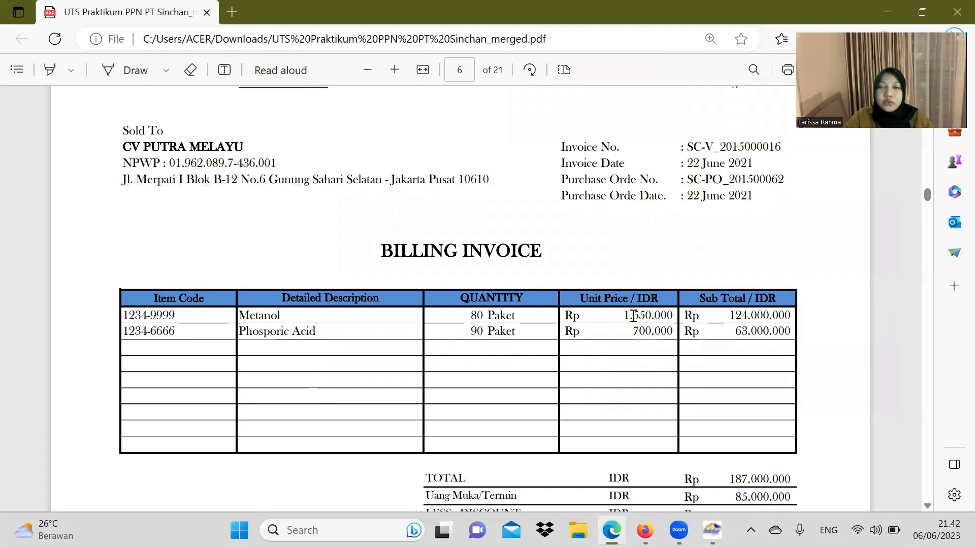
{"action": "mouse_move", "coordinate": [712, 530]}
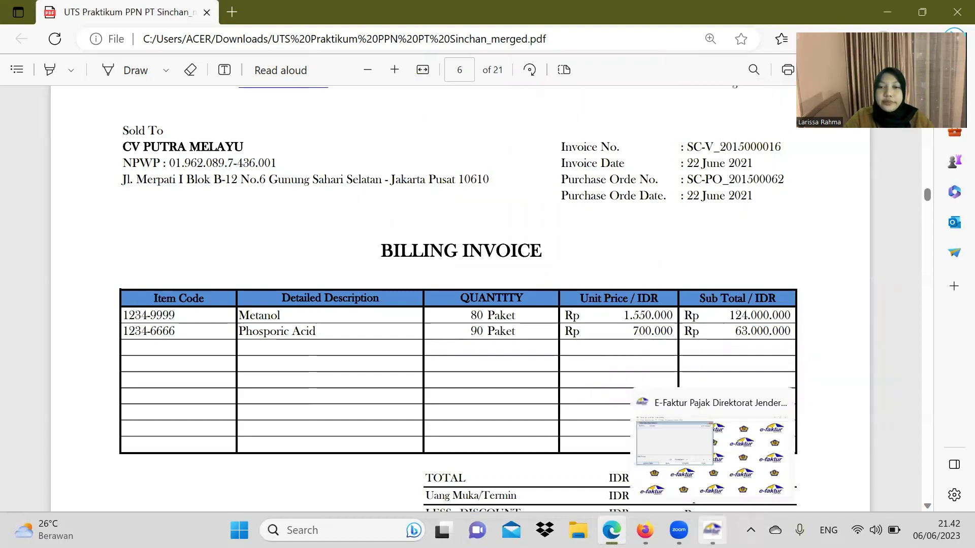
{"action": "left_click", "coordinate": [711, 442]}
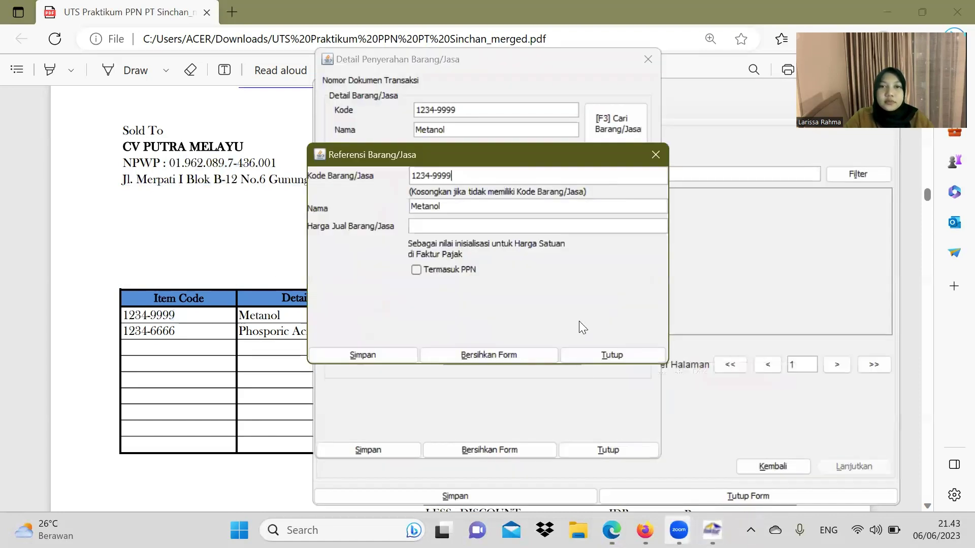
{"action": "left_click", "coordinate": [441, 225]}
{"action": "type", "text": "1550"}
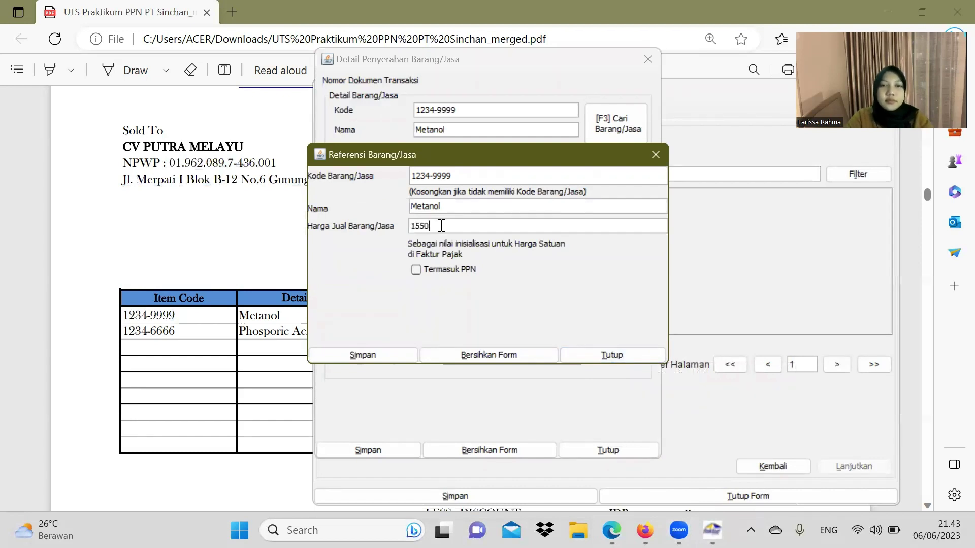
{"action": "type", "text": "000"}
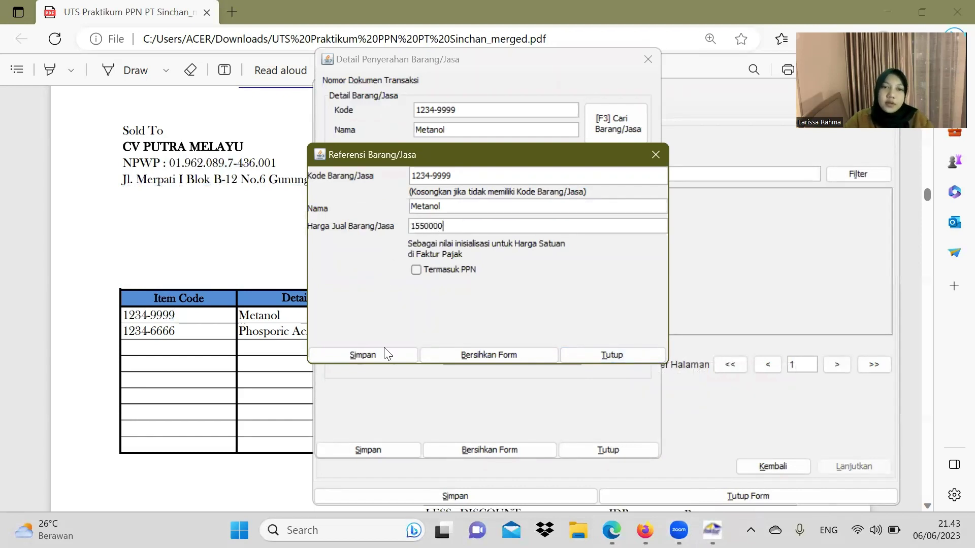
{"action": "left_click", "coordinate": [386, 354]}
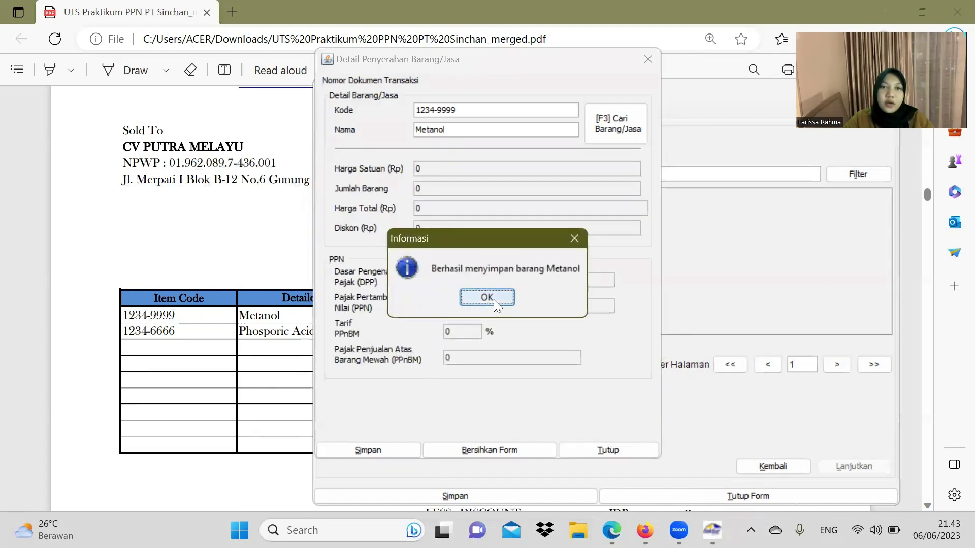
{"action": "left_click", "coordinate": [487, 297]}
Step: Set the Metanol quantity to 80, save the line, and confirm adding another
{"action": "key", "text": "alt+Tab"}
{"action": "scroll", "coordinate": [500, 322], "scroll_direction": "down", "scroll_amount": 2}
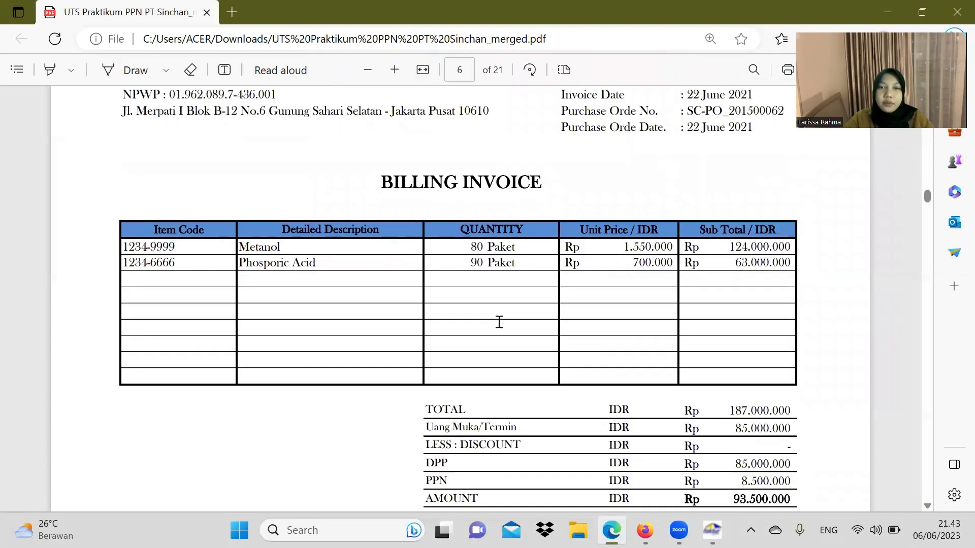
{"action": "scroll", "coordinate": [499, 322], "scroll_direction": "down", "scroll_amount": 2}
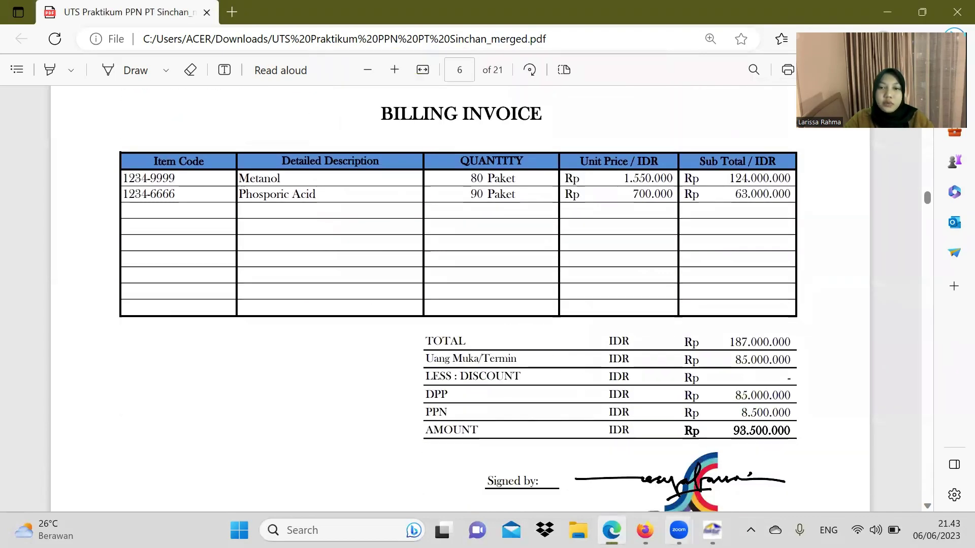
{"action": "left_click", "coordinate": [713, 530]}
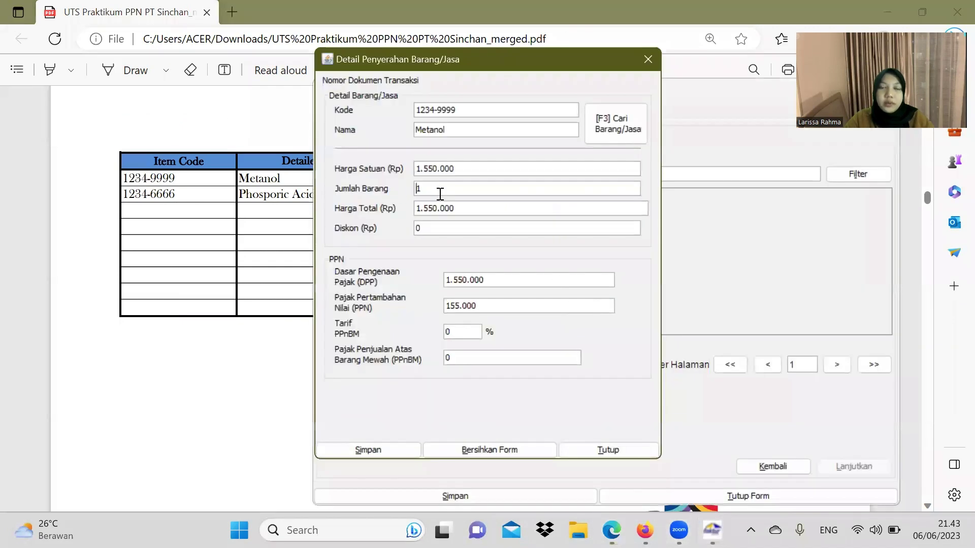
{"action": "key", "text": "BackSpace"}
{"action": "type", "text": "80"}
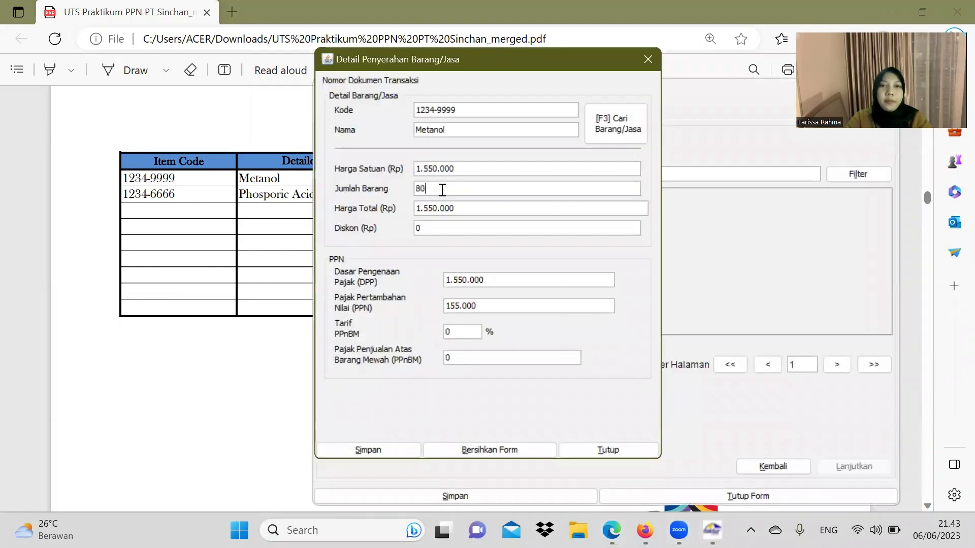
{"action": "left_click", "coordinate": [399, 446]}
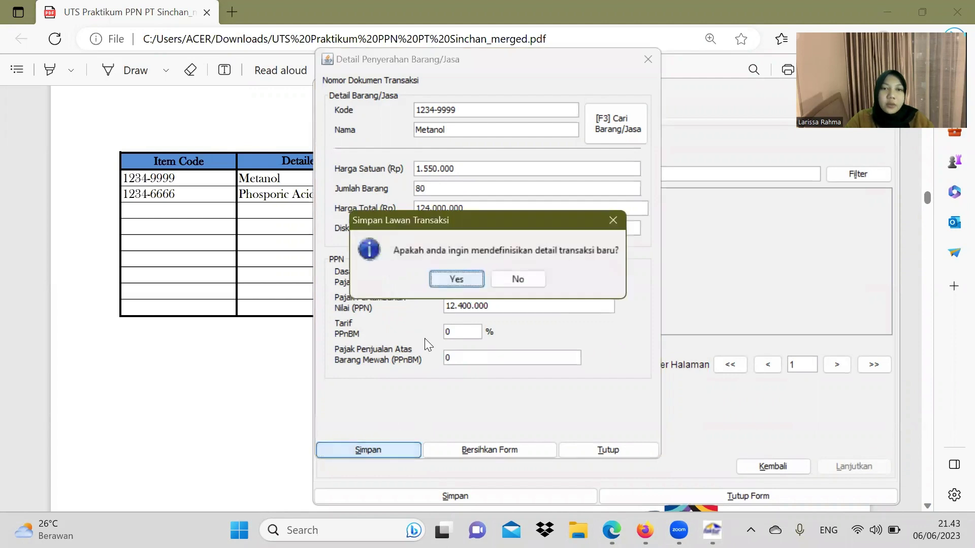
{"action": "left_click", "coordinate": [457, 278]}
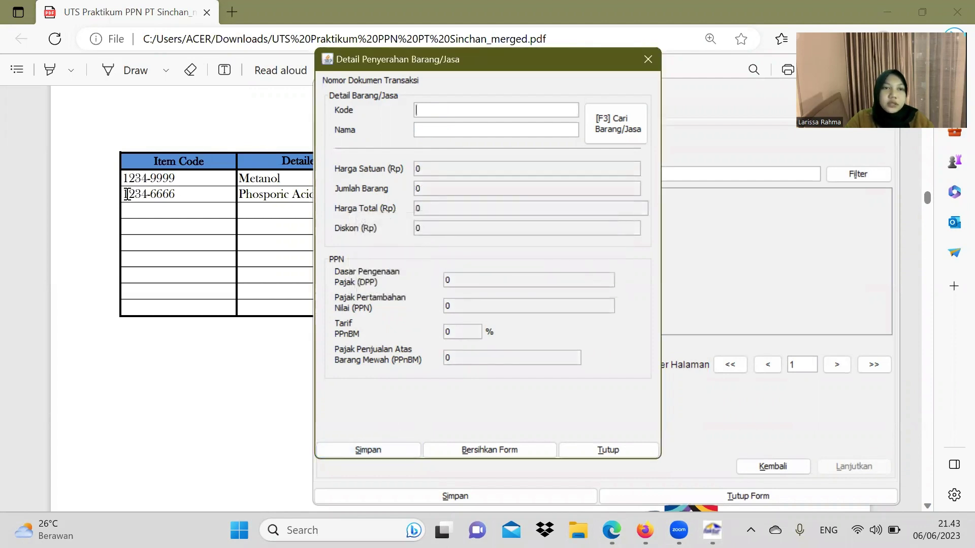
Step: Copy item code 1234-6666 and name Phosporic Acid from the PDF into the item form
{"action": "left_click_drag", "start_coordinate": [123, 195], "coordinate": [172, 196]}
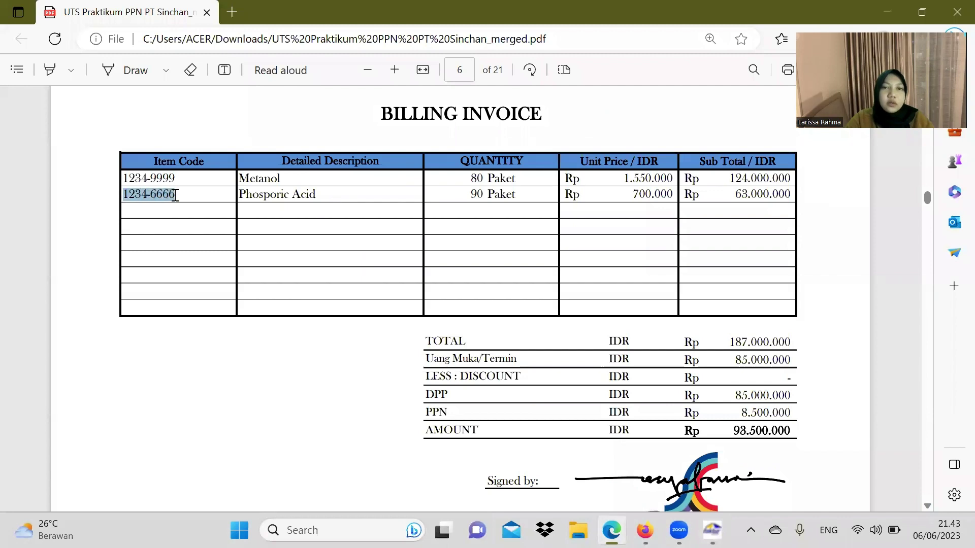
{"action": "key", "text": "ctrl+c"}
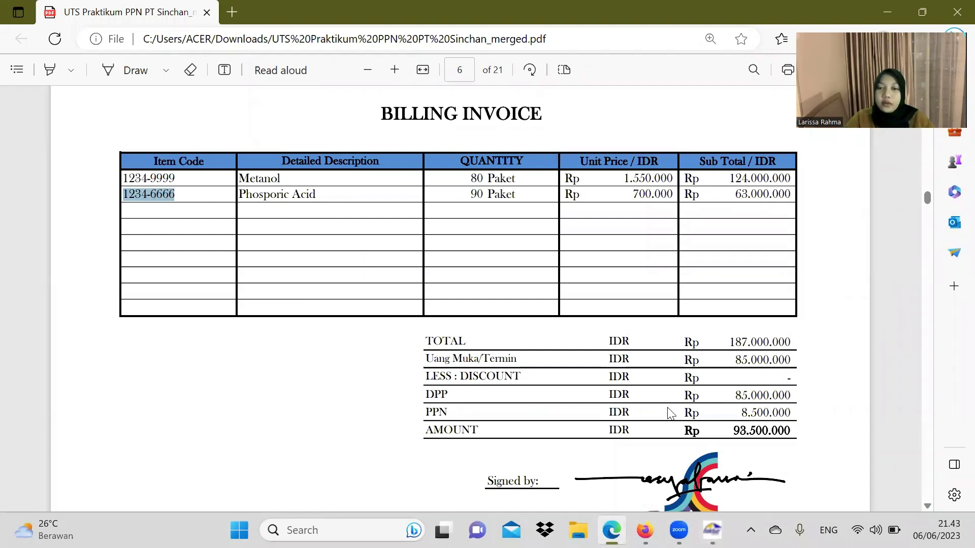
{"action": "left_click", "coordinate": [712, 530]}
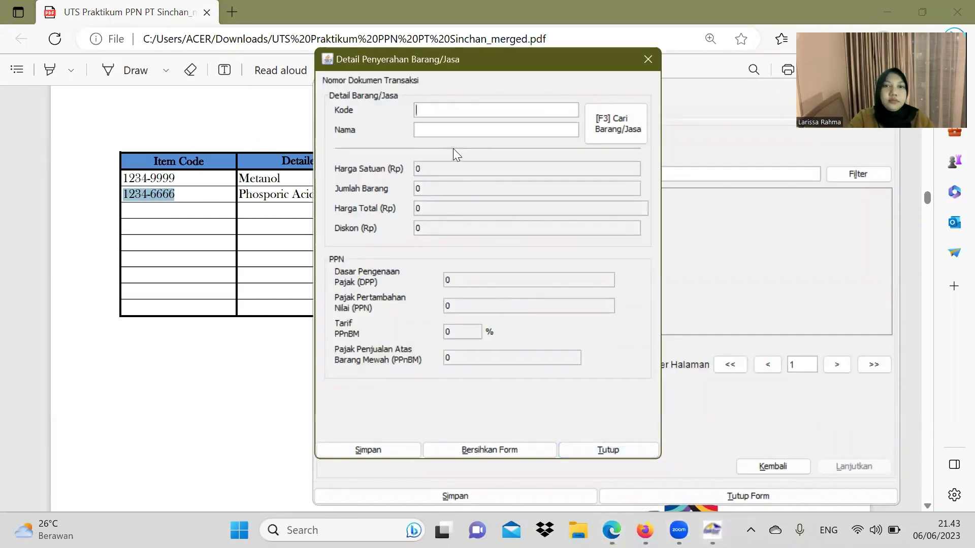
{"action": "key", "text": "ctrl+v"}
{"action": "left_click", "coordinate": [239, 195]}
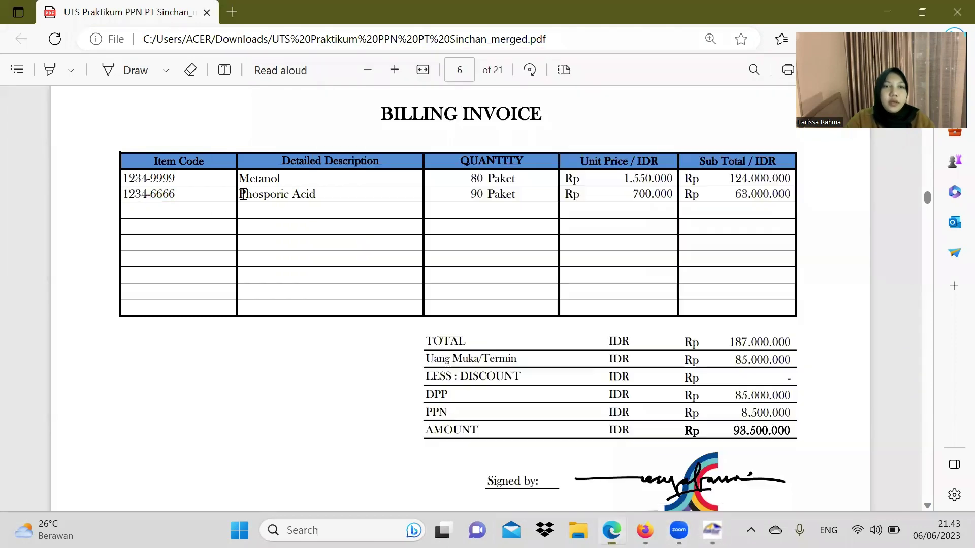
{"action": "left_click_drag", "start_coordinate": [238, 195], "coordinate": [325, 196]}
{"action": "key", "text": "ctrl+c"}
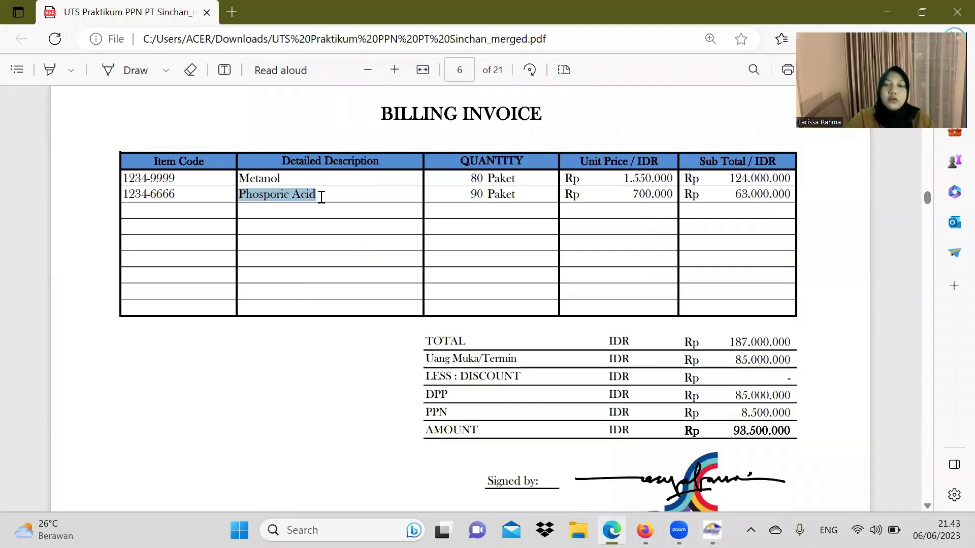
{"action": "left_click", "coordinate": [712, 530]}
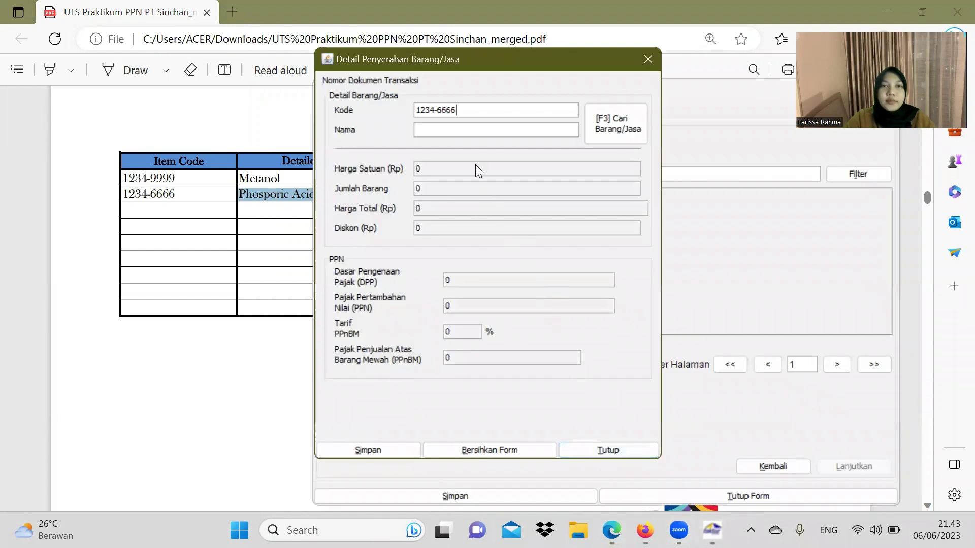
{"action": "key", "text": "ctrl+v"}
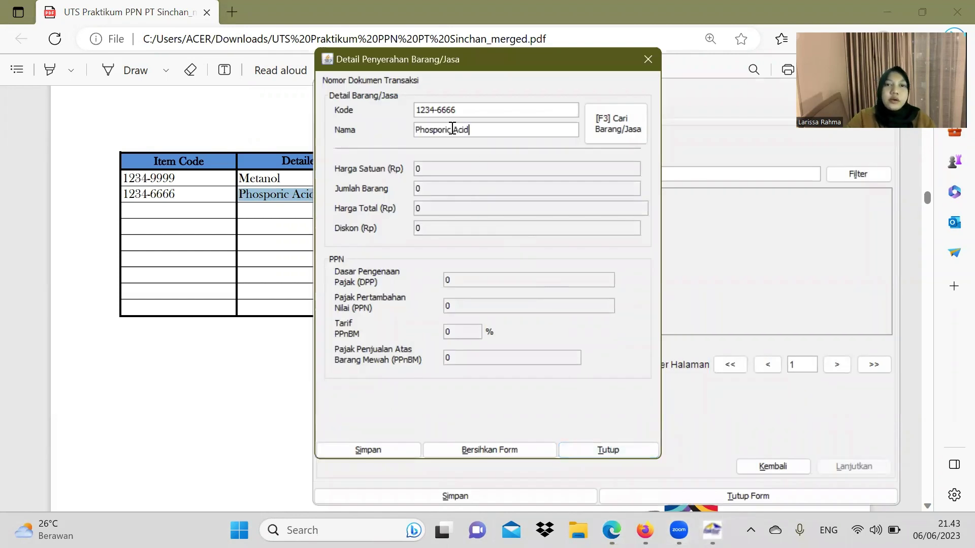
{"action": "key", "text": "Return"}
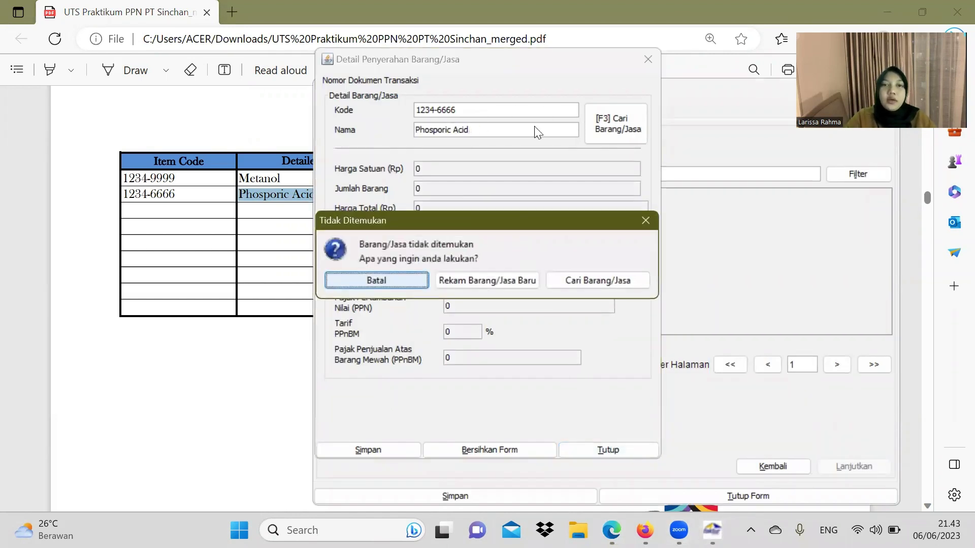
Step: Register Phosporic Acid as a new item reference with selling price 700000
{"action": "left_click", "coordinate": [517, 278]}
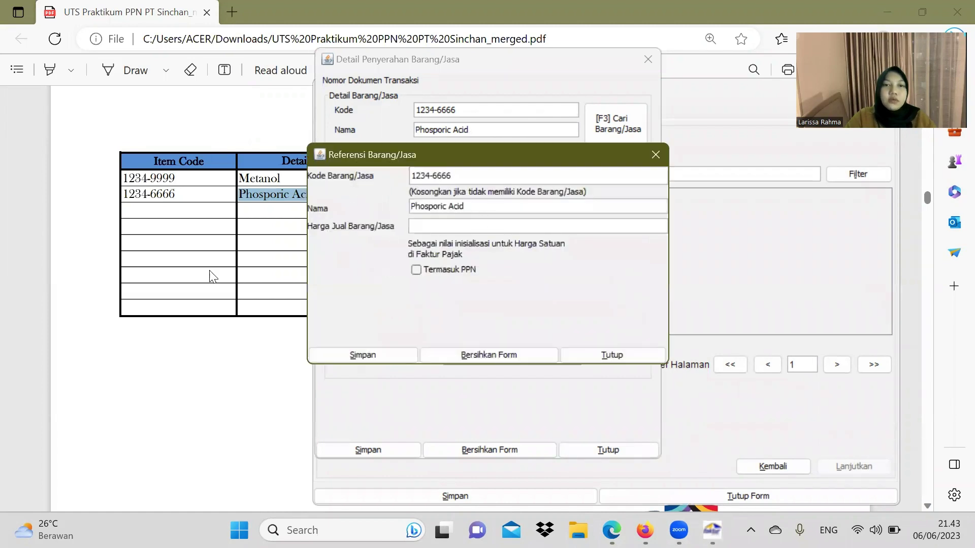
{"action": "left_click", "coordinate": [213, 277]}
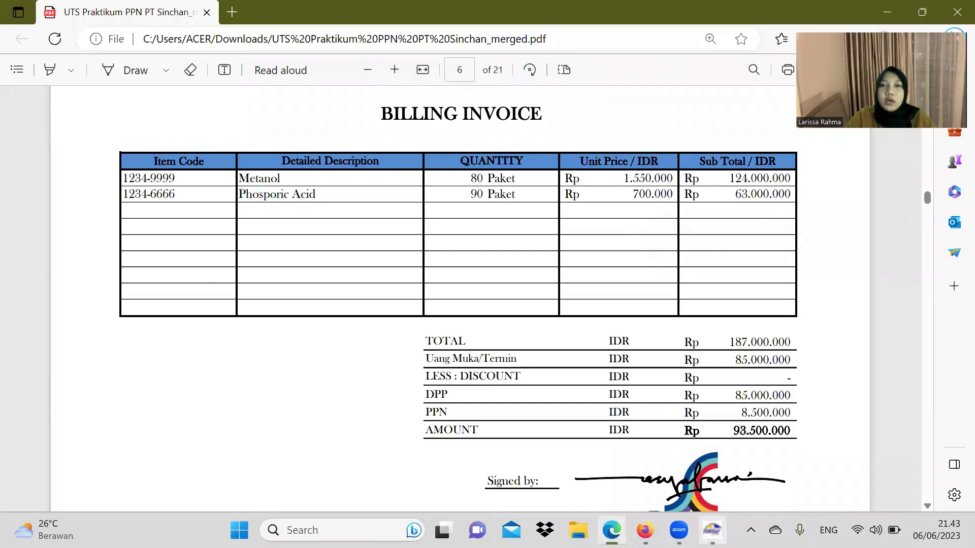
{"action": "mouse_move", "coordinate": [712, 530]}
{"action": "left_click", "coordinate": [662, 481]}
{"action": "left_click", "coordinate": [477, 231]}
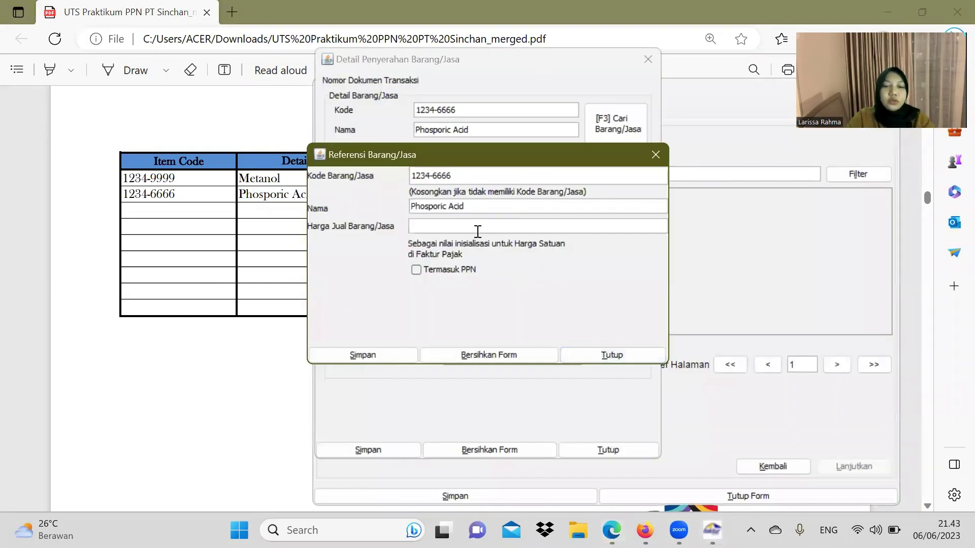
{"action": "type", "text": "700000"}
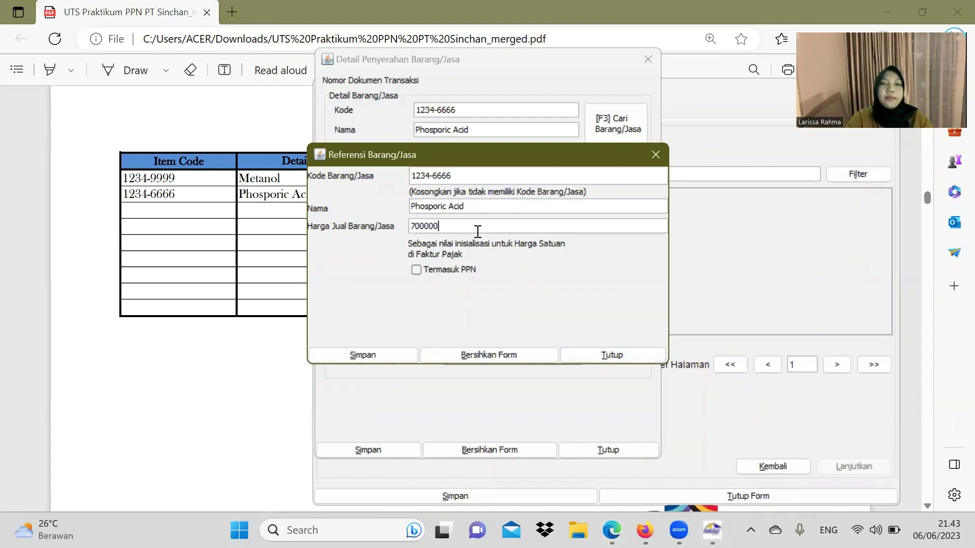
{"action": "left_click", "coordinate": [395, 357]}
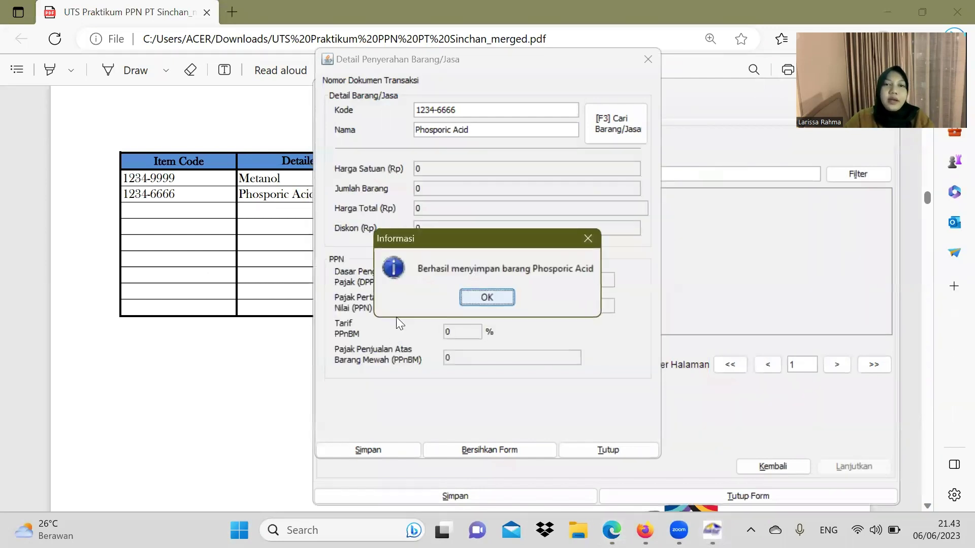
{"action": "left_click", "coordinate": [483, 299]}
Step: Set quantity 90, save the Phosporic Acid line without adding another, and check the totals
{"action": "left_click", "coordinate": [207, 345]}
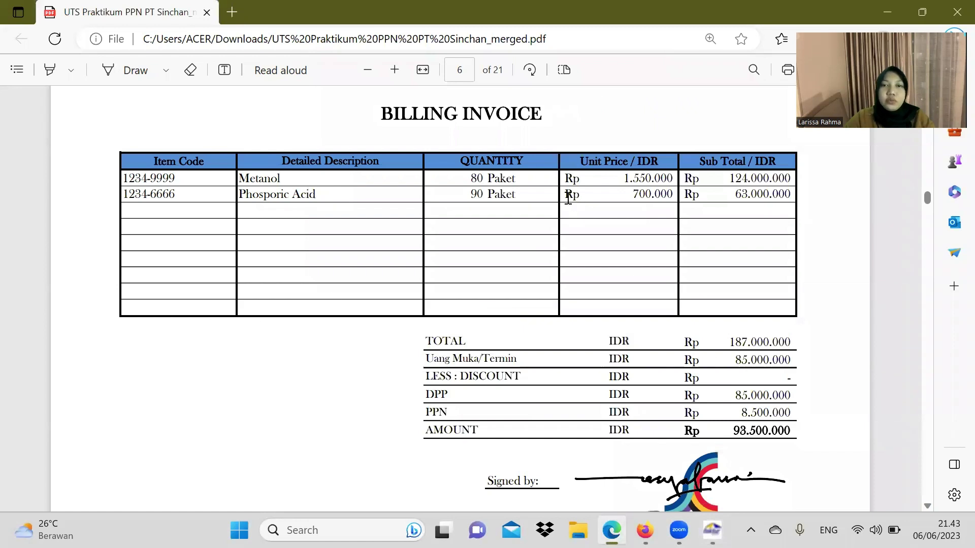
{"action": "left_click", "coordinate": [711, 528]}
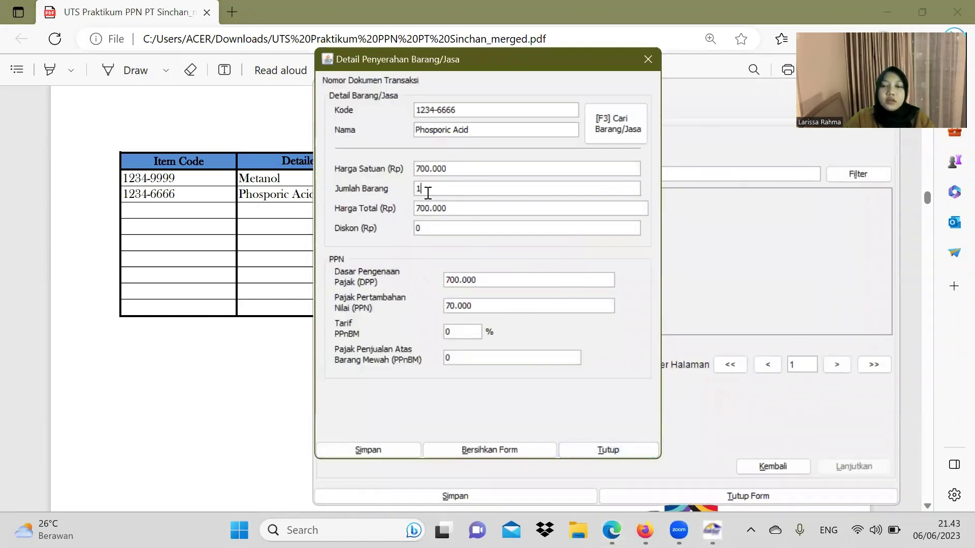
{"action": "type", "text": "90"}
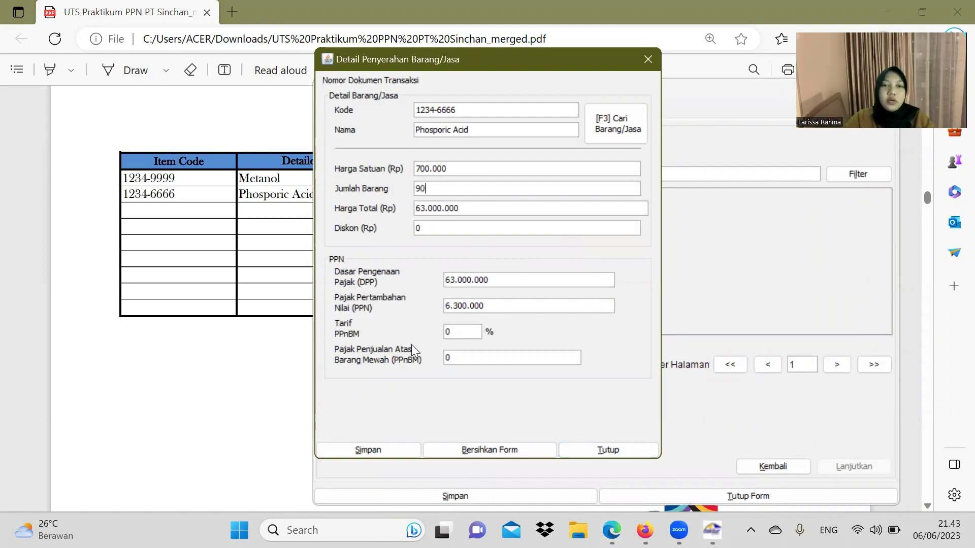
{"action": "left_click", "coordinate": [391, 446]}
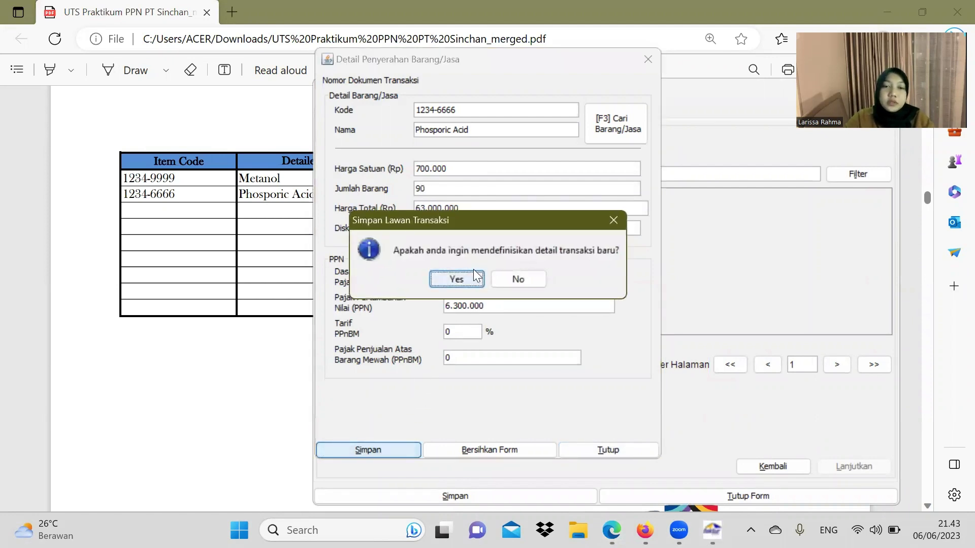
{"action": "left_click", "coordinate": [510, 277]}
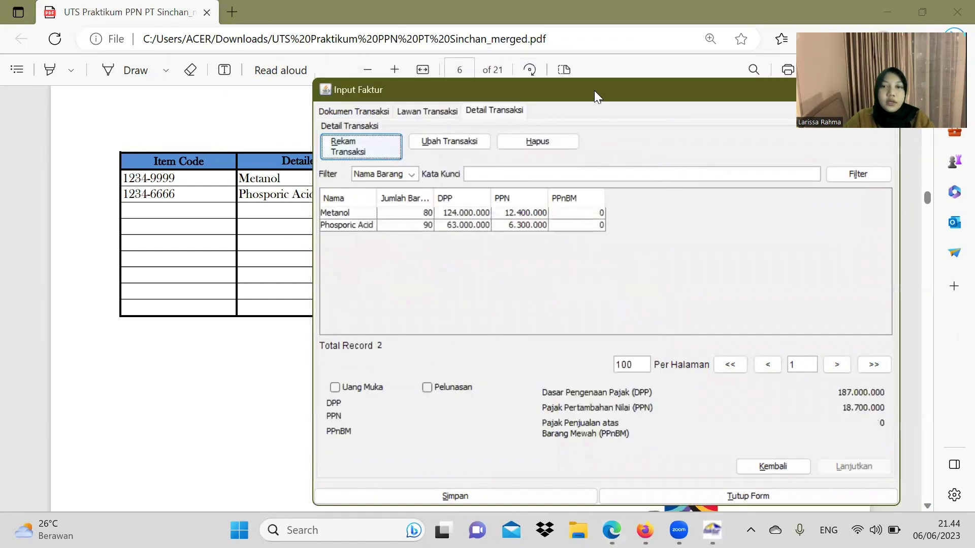
{"action": "left_click_drag", "start_coordinate": [594, 90], "coordinate": [370, 76]}
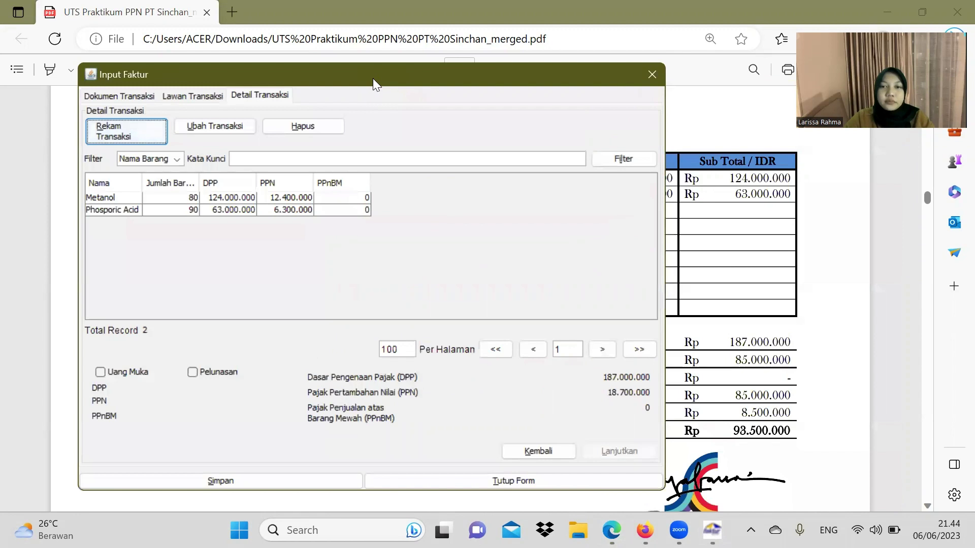
{"action": "left_click_drag", "start_coordinate": [372, 80], "coordinate": [365, 84]}
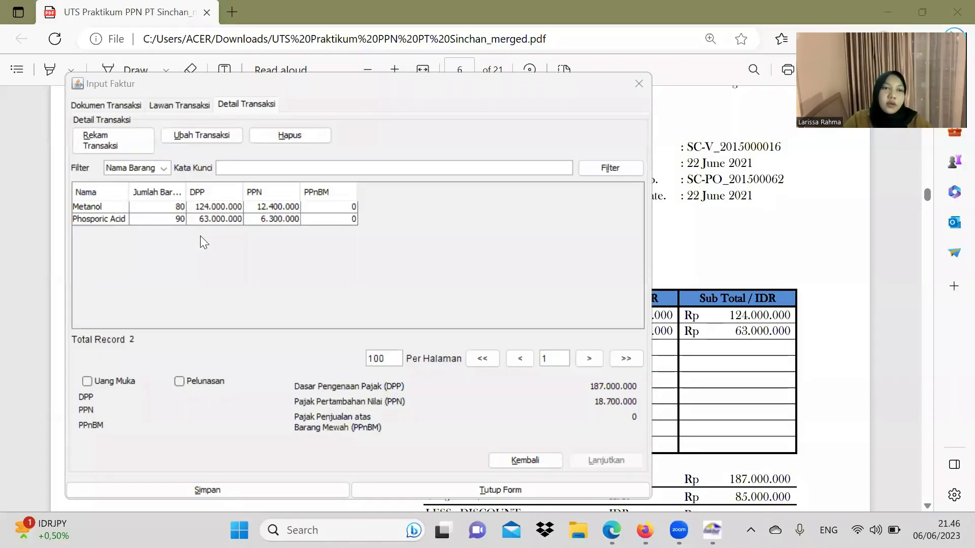
Step: Save the CV PUTRA MELAYU invoice and start a new one, locating the next invoice in the PDF
{"action": "left_click", "coordinate": [276, 490]}
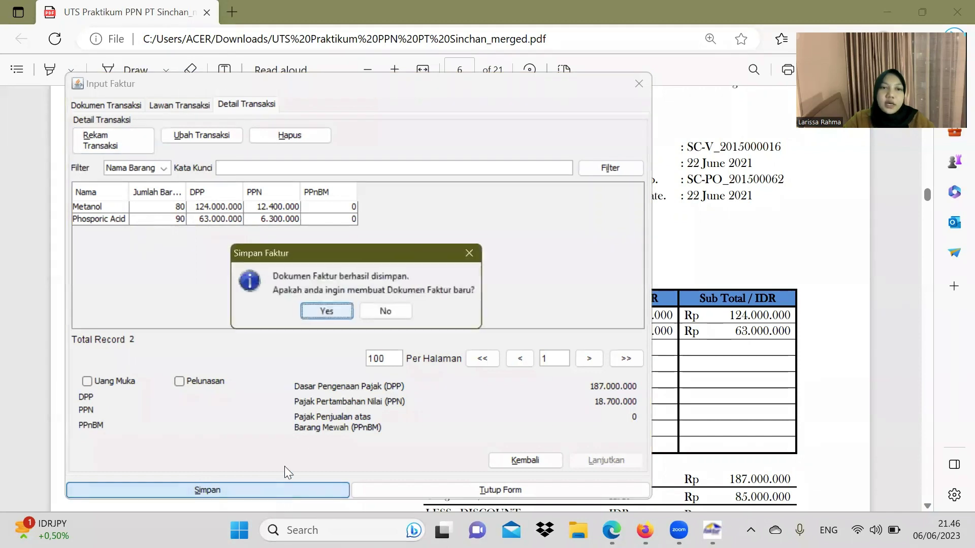
{"action": "left_click", "coordinate": [339, 312]}
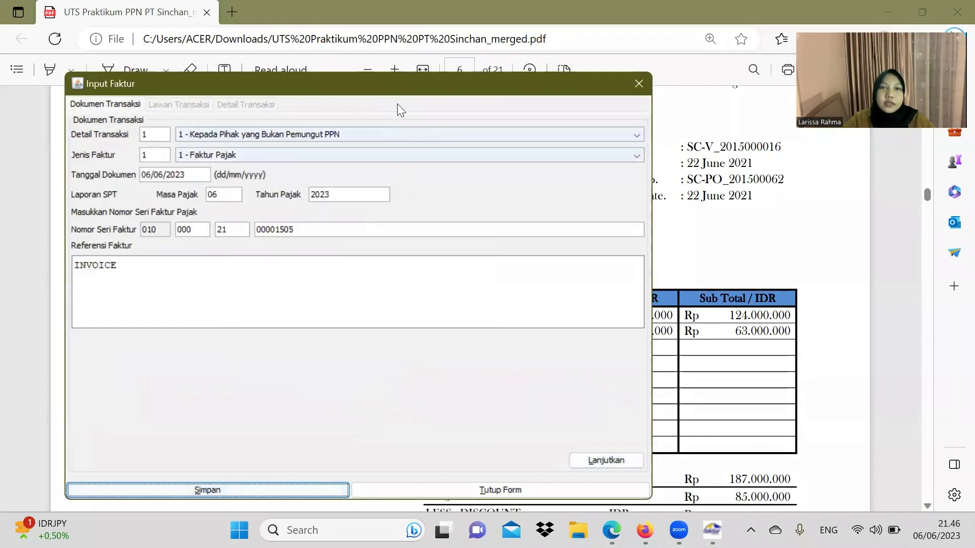
{"action": "left_click", "coordinate": [659, 193]}
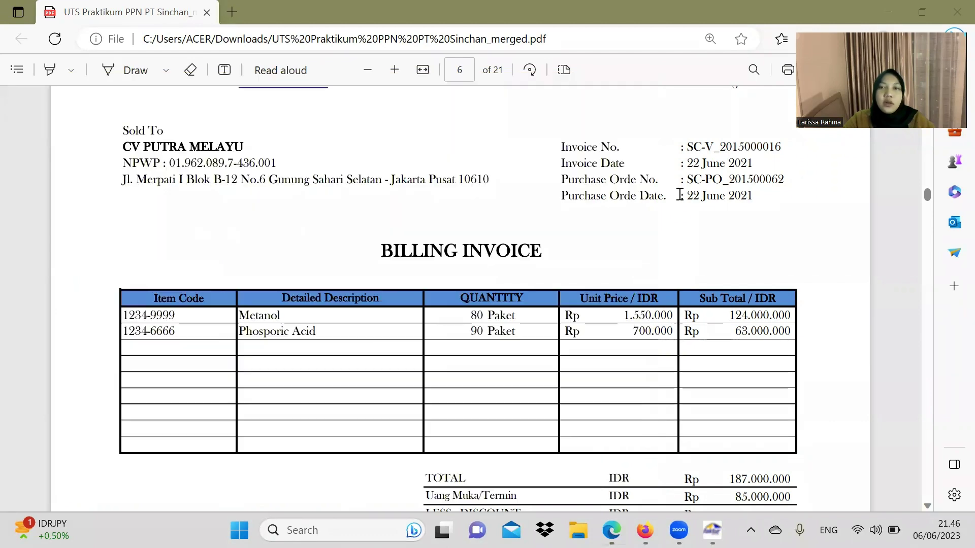
{"action": "scroll", "coordinate": [660, 216], "scroll_direction": "down", "scroll_amount": 5}
{"action": "scroll", "coordinate": [660, 215], "scroll_direction": "down", "scroll_amount": 10}
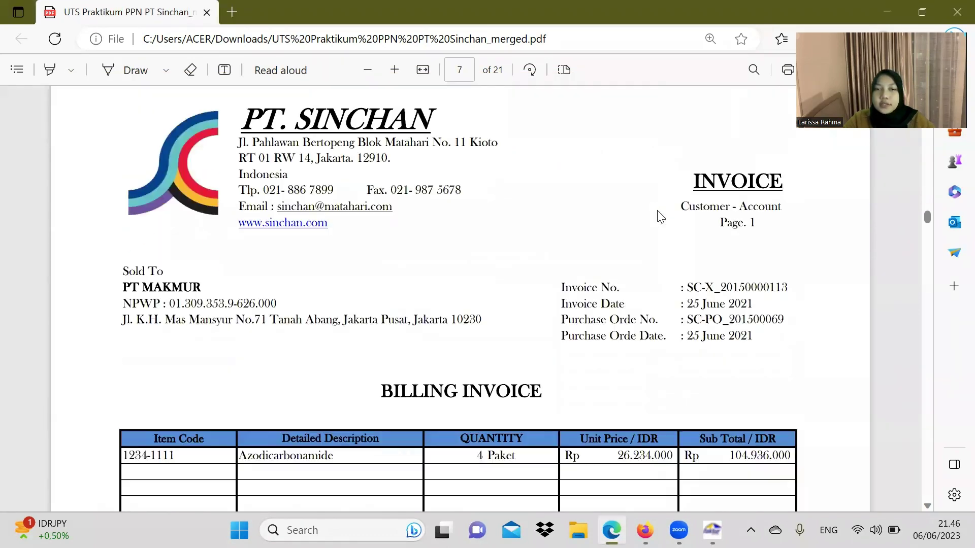
{"action": "scroll", "coordinate": [660, 216], "scroll_direction": "down", "scroll_amount": 2}
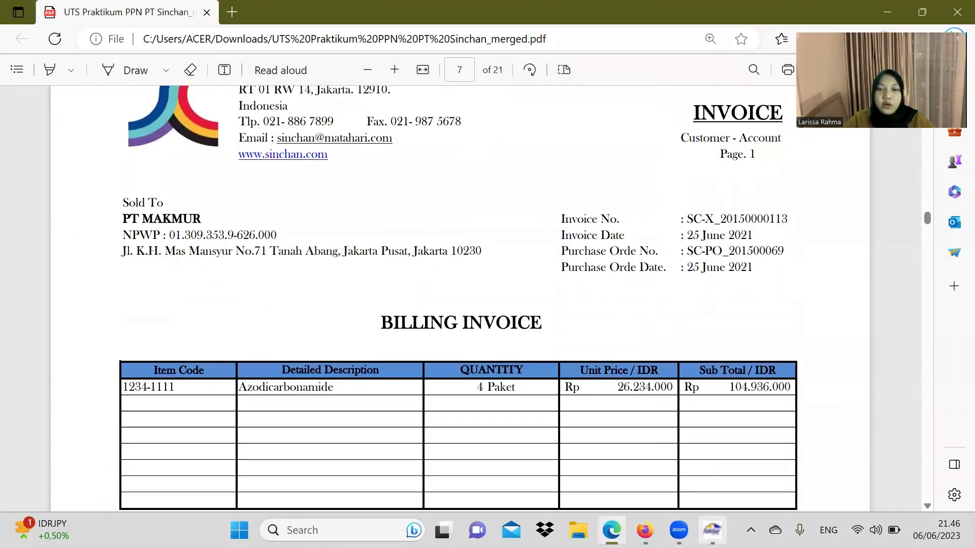
{"action": "mouse_move", "coordinate": [712, 530]}
{"action": "left_click", "coordinate": [711, 447]}
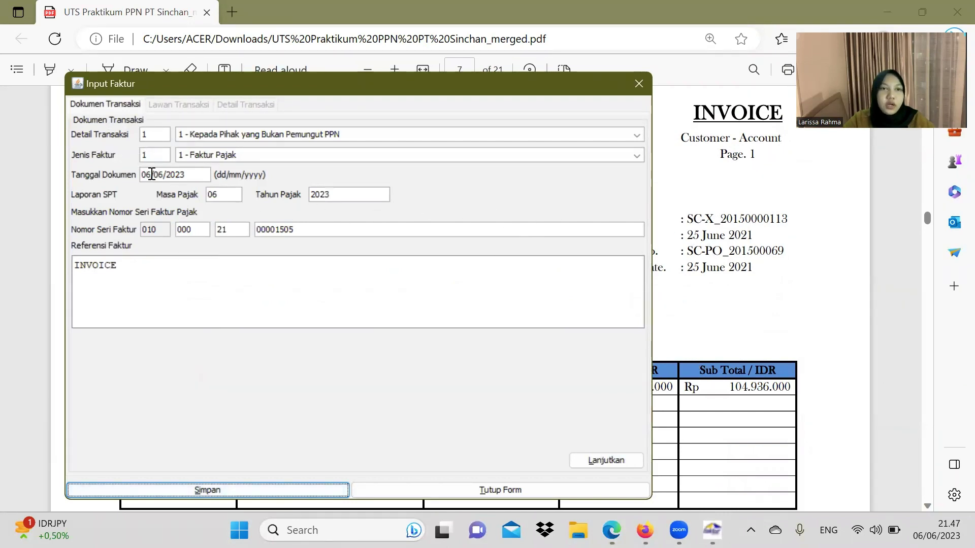
Step: Set the new invoice's document date to 25/06/2021
{"action": "left_click", "coordinate": [151, 174]}
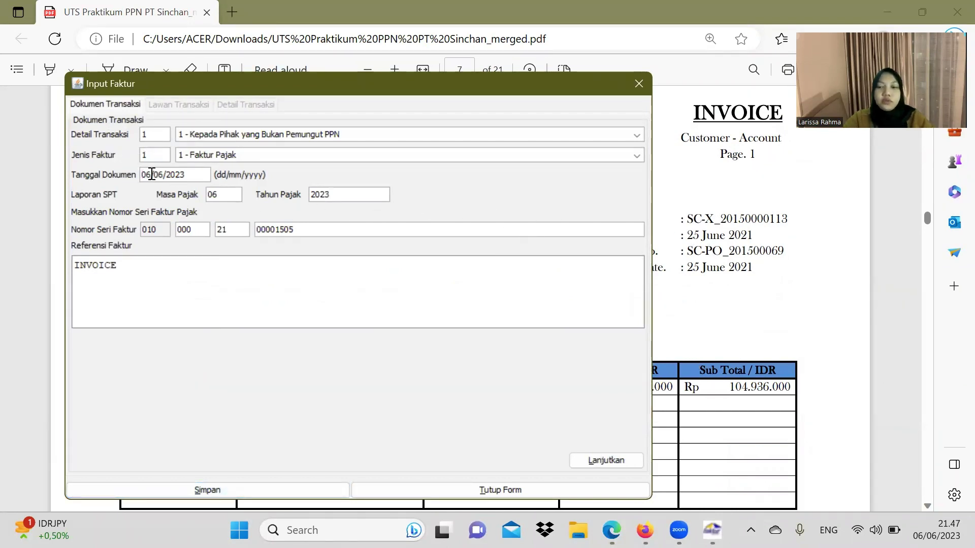
{"action": "type", "text": "25"}
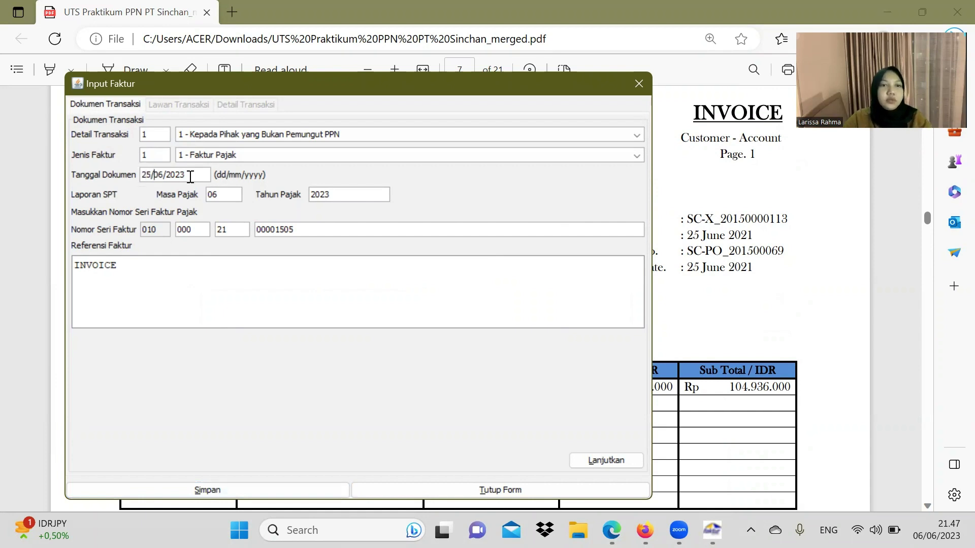
{"action": "left_click", "coordinate": [190, 176]}
{"action": "key", "text": "BackSpace"}
{"action": "type", "text": "1"}
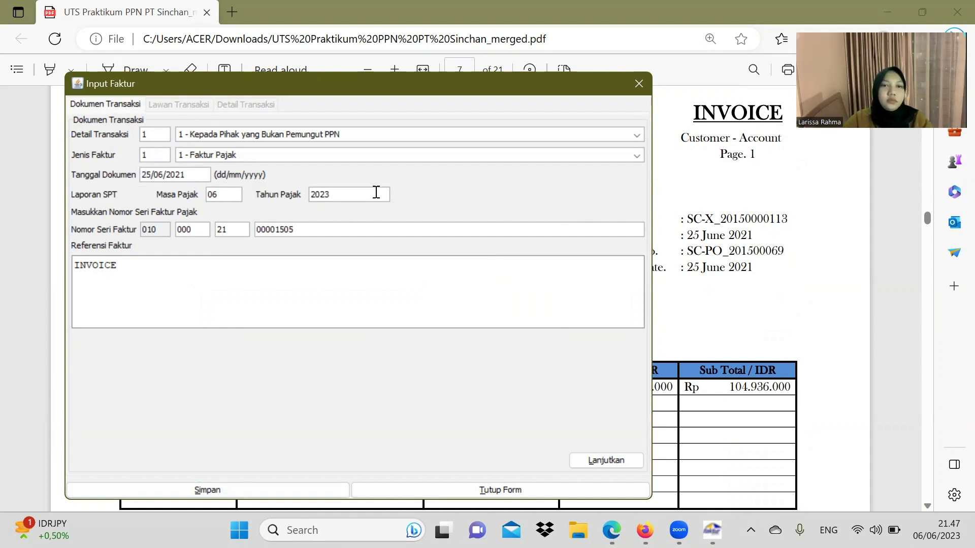
Step: On the counterparty details, enter PT MAKMUR's NPWP from the invoice
{"action": "left_click", "coordinate": [609, 460]}
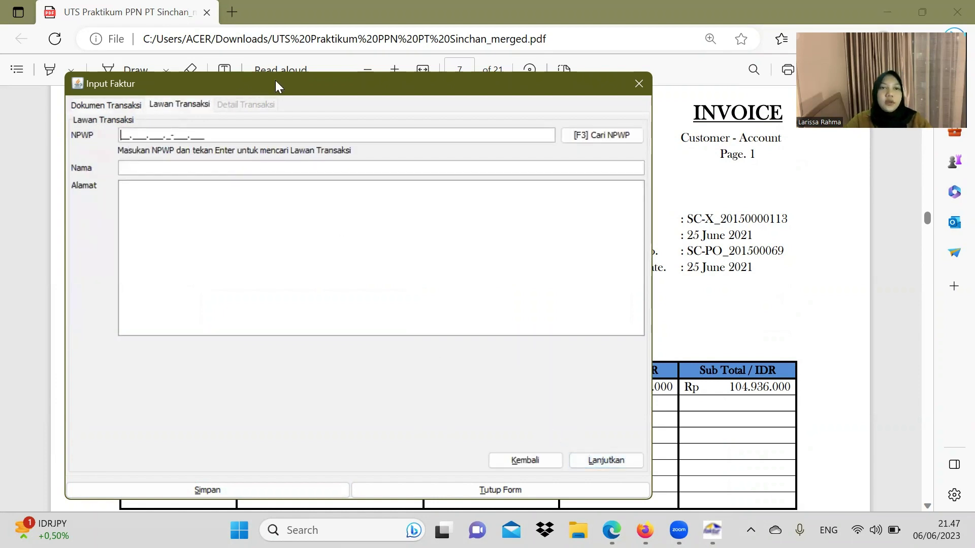
{"action": "left_click_drag", "start_coordinate": [279, 82], "coordinate": [564, 121]}
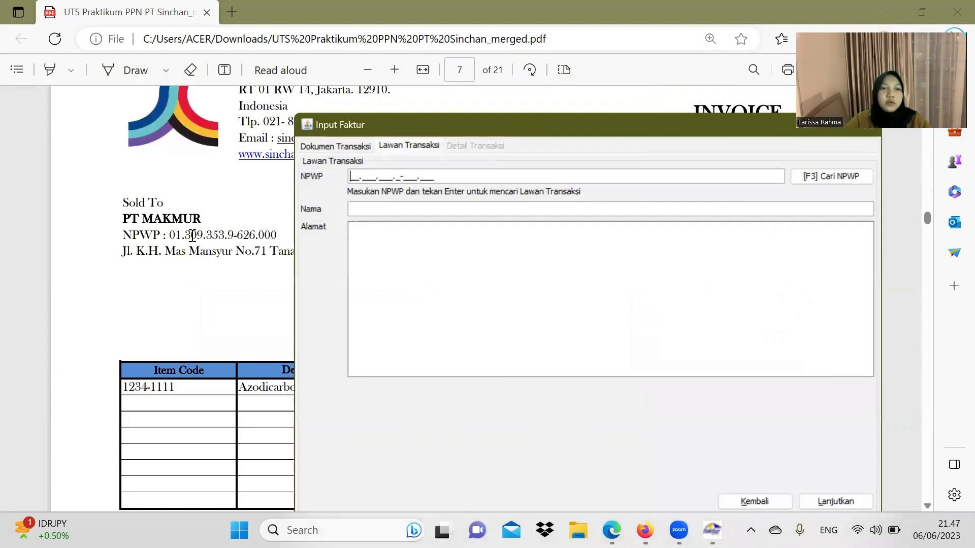
{"action": "left_click", "coordinate": [169, 235]}
{"action": "mouse_move", "coordinate": [169, 235]}
{"action": "left_mouse_down"}
{"action": "mouse_move", "coordinate": [276, 235]}
{"action": "mouse_move", "coordinate": [168, 234]}
{"action": "left_mouse_up"}
{"action": "left_click", "coordinate": [279, 237]}
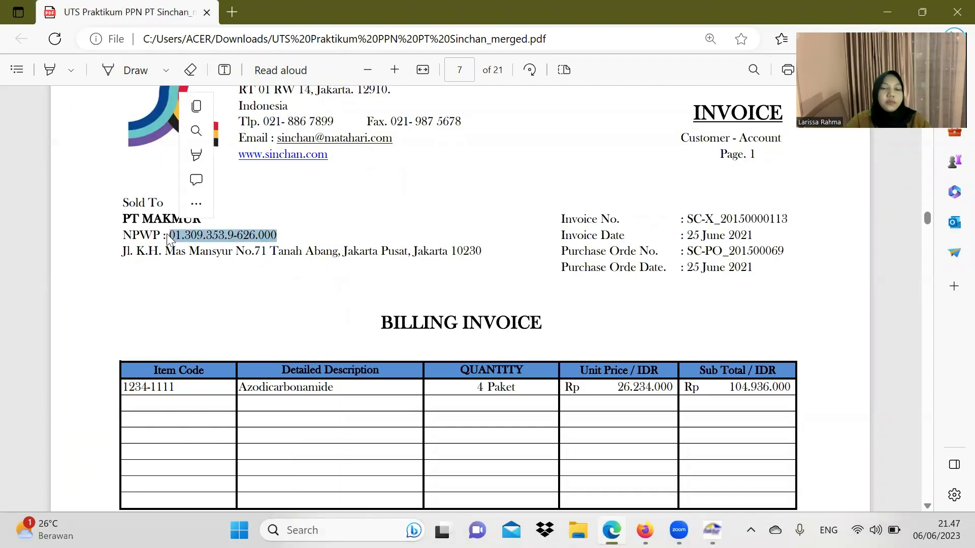
{"action": "key", "text": "ctrl+c"}
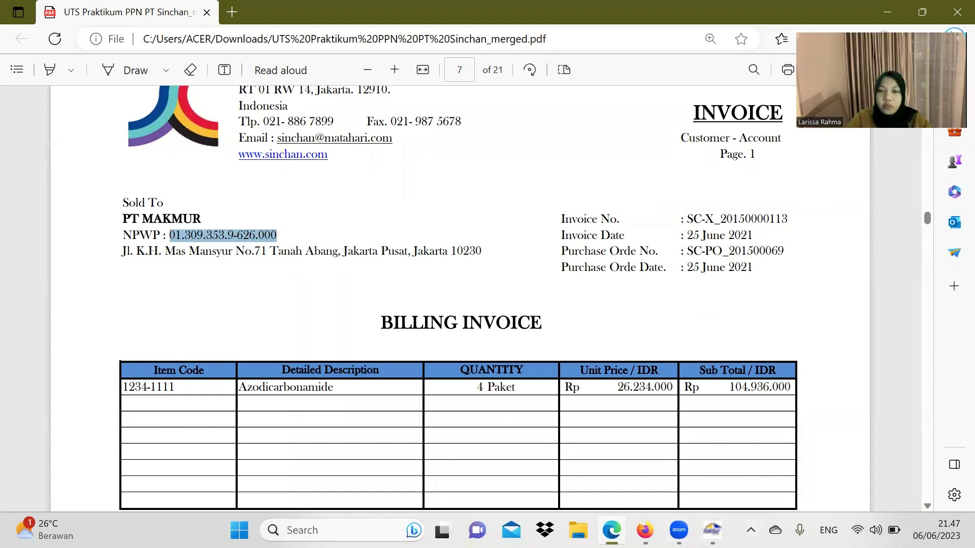
{"action": "key", "text": "alt+Tab"}
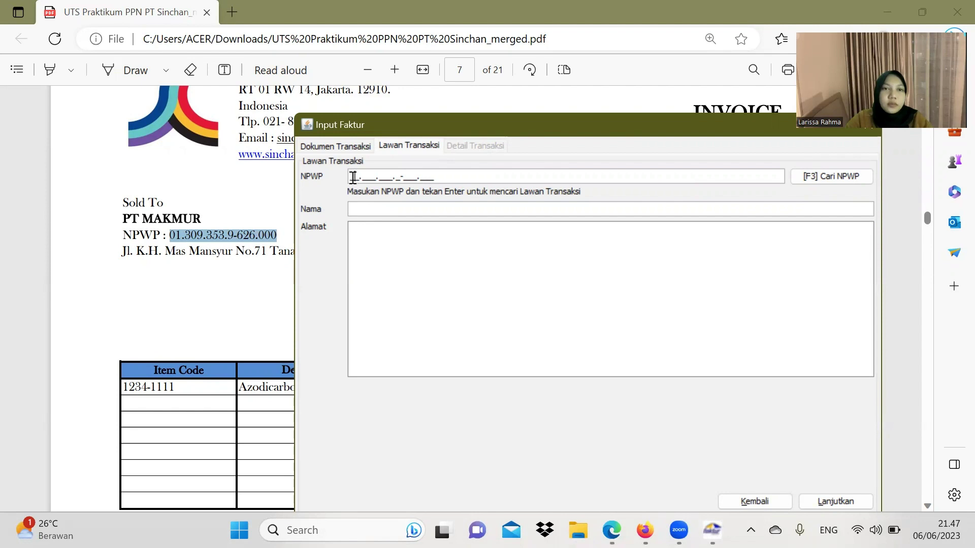
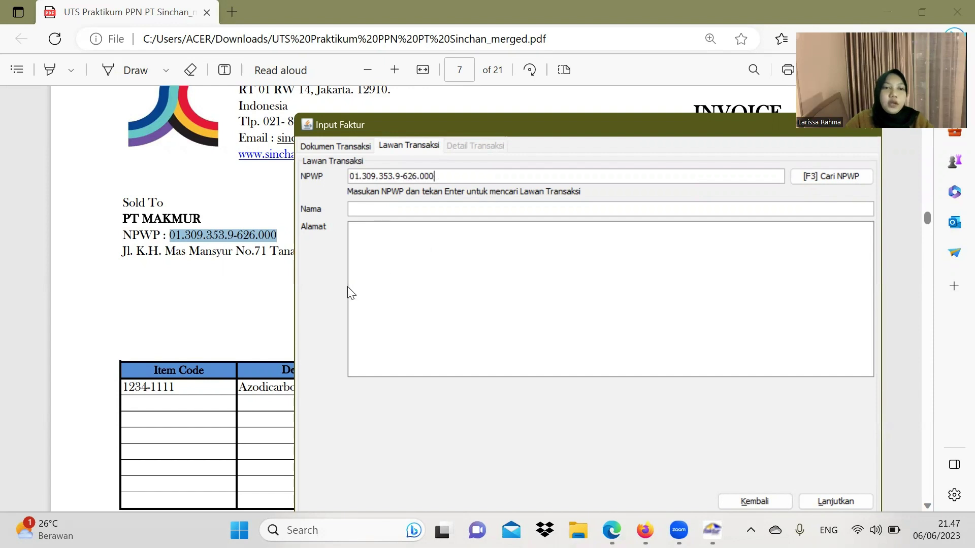
Step: Enter the name PT MAKMUR and paste its Jakarta Pusat address from the PDF
{"action": "left_click", "coordinate": [371, 211]}
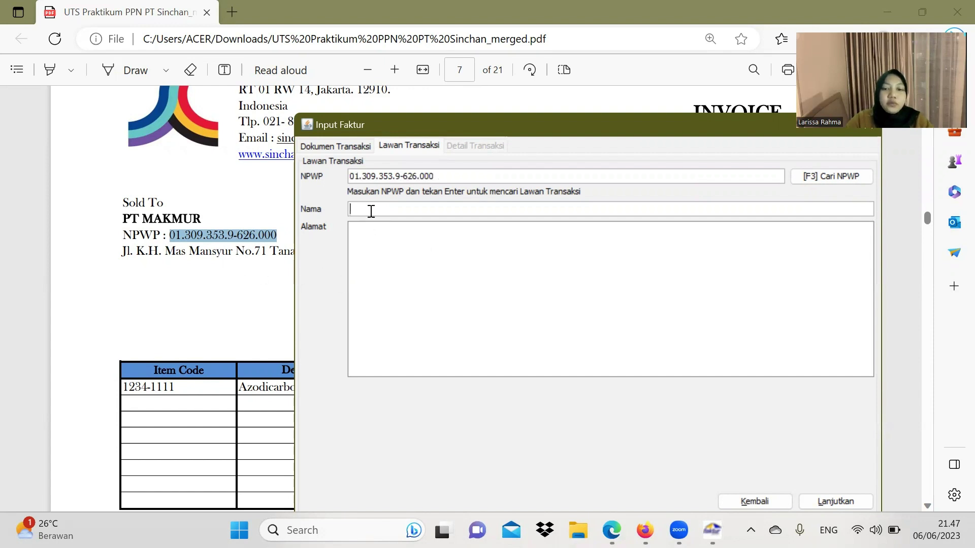
{"action": "type", "text": "PT MAKMUR"}
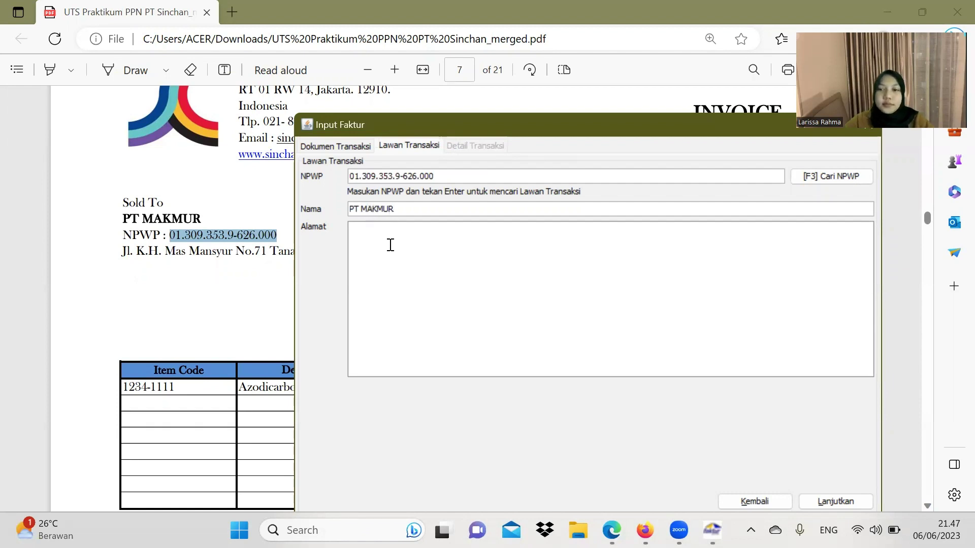
{"action": "left_click_drag", "start_coordinate": [125, 251], "coordinate": [485, 254]}
{"action": "key", "text": "ctrl+c"}
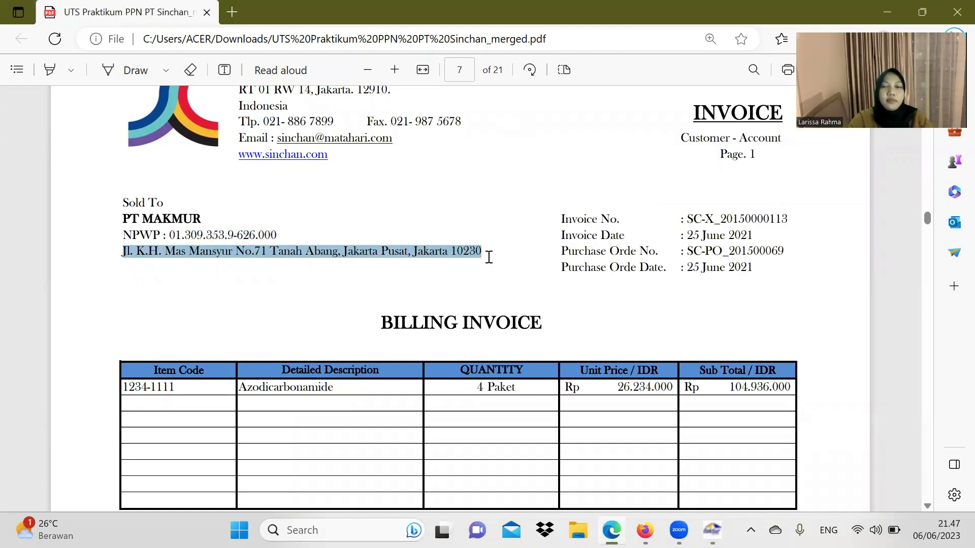
{"action": "left_click", "coordinate": [712, 530]}
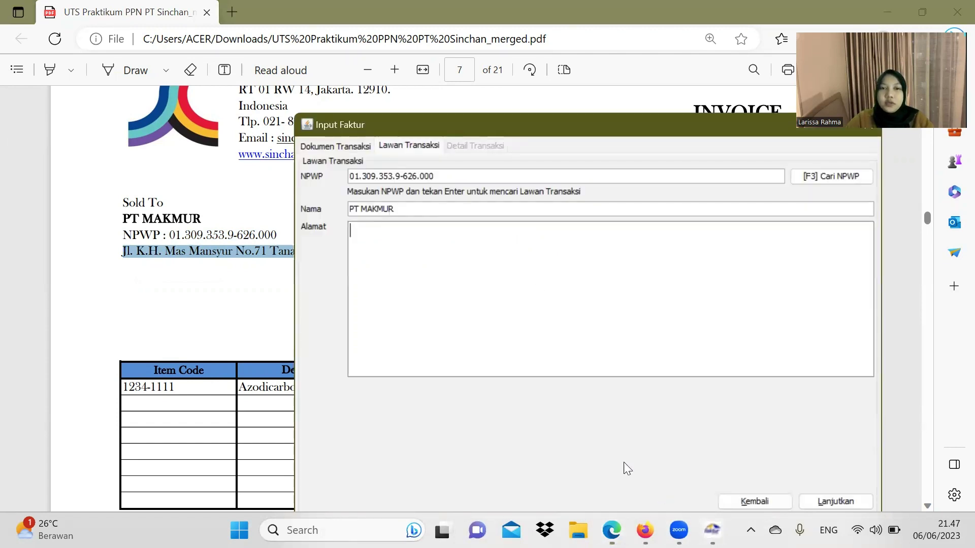
{"action": "left_click", "coordinate": [465, 303]}
{"action": "key", "text": "ctrl+v"}
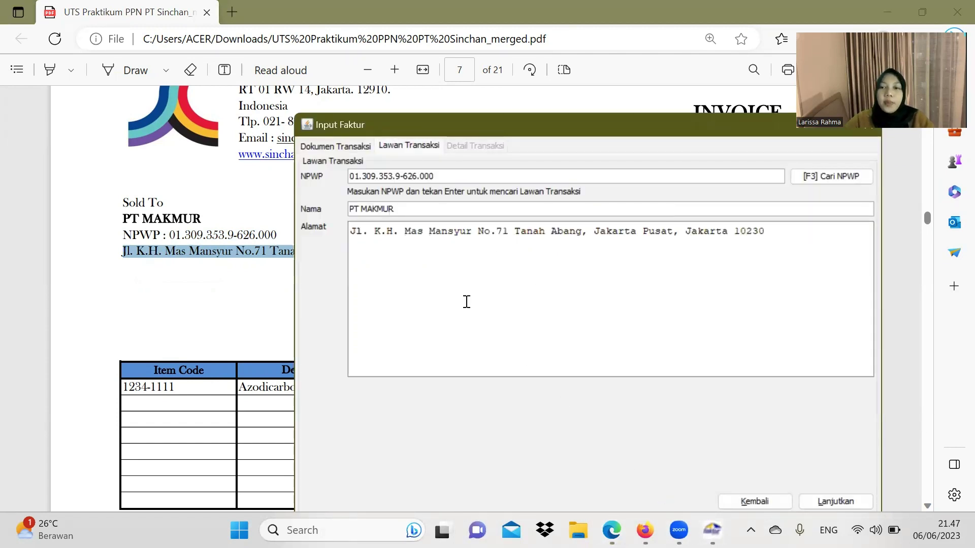
{"action": "left_click_drag", "start_coordinate": [524, 122], "coordinate": [491, 71]}
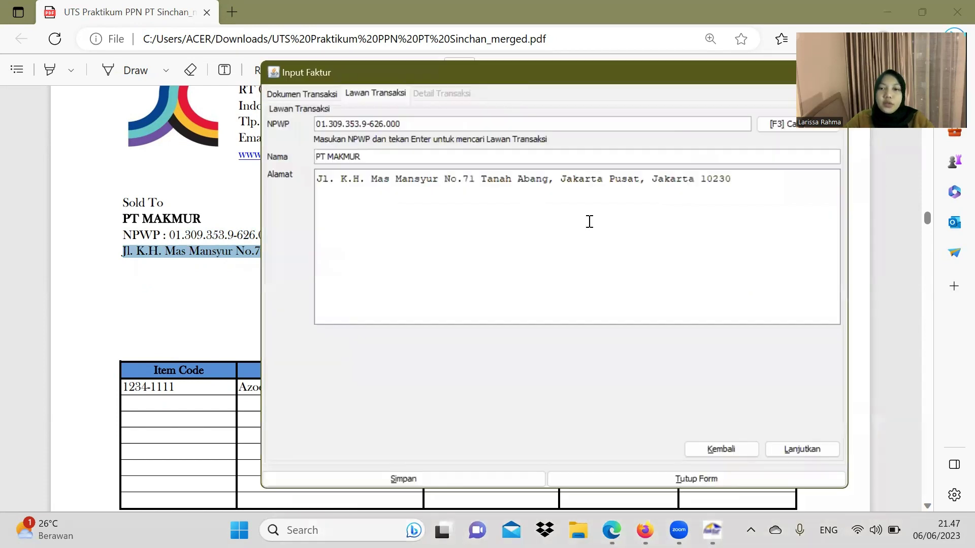
Step: On a new goods line, enter the item code and name Azodicarbonamide, registering it as new goods
{"action": "left_click", "coordinate": [800, 448]}
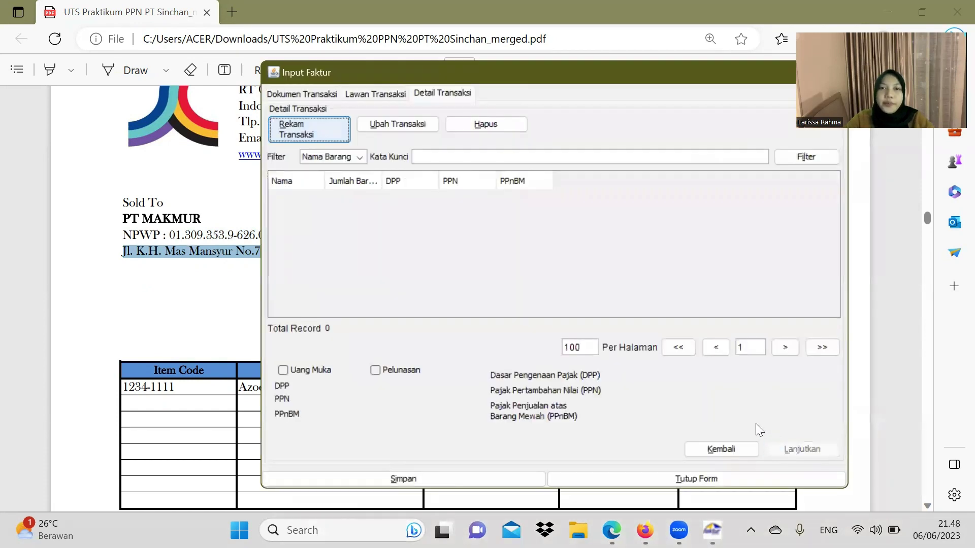
{"action": "left_click", "coordinate": [293, 126]}
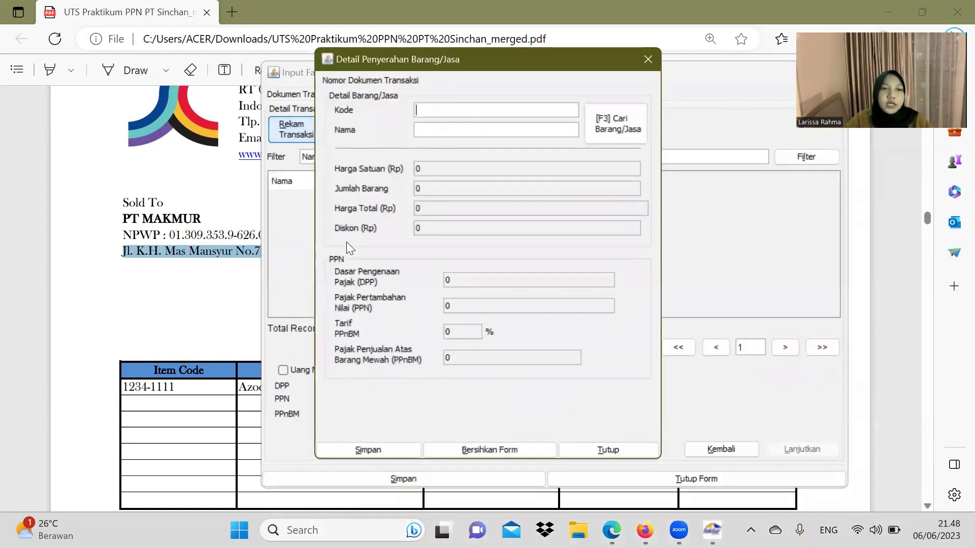
{"action": "left_click_drag", "start_coordinate": [175, 387], "coordinate": [125, 389]}
{"action": "key", "text": "ctrl+c"}
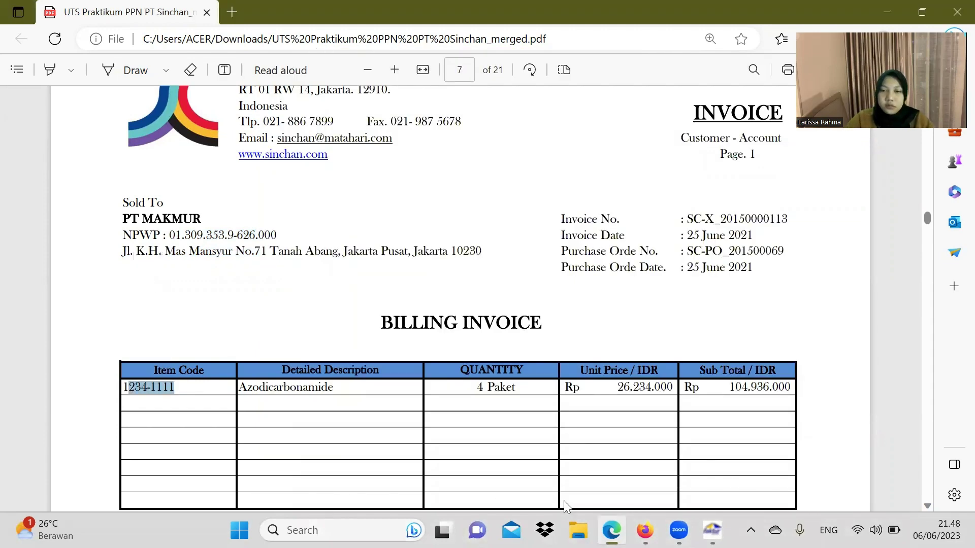
{"action": "left_click", "coordinate": [712, 530]}
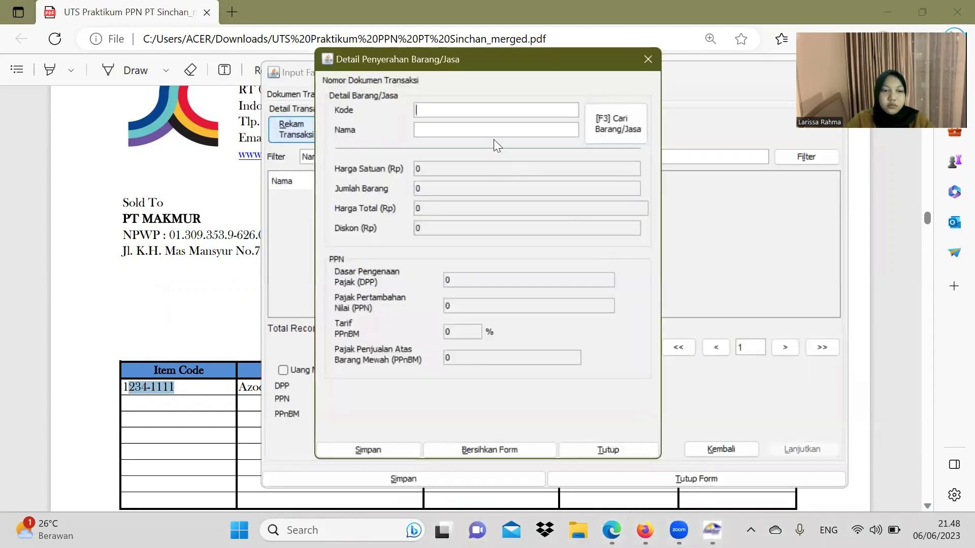
{"action": "type", "text": "1"}
{"action": "key", "text": "ctrl+v"}
{"action": "left_click", "coordinate": [56, 309]}
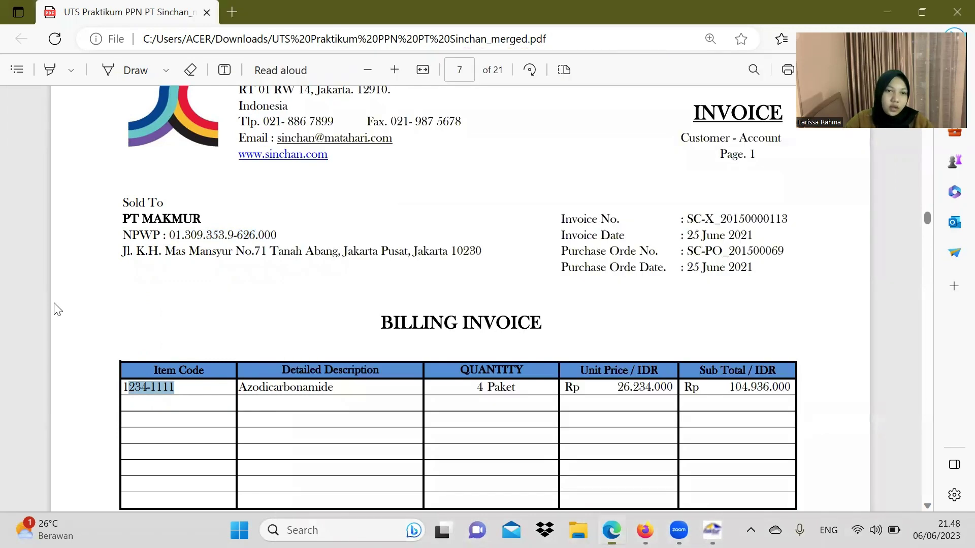
{"action": "left_click_drag", "start_coordinate": [239, 387], "coordinate": [339, 398]}
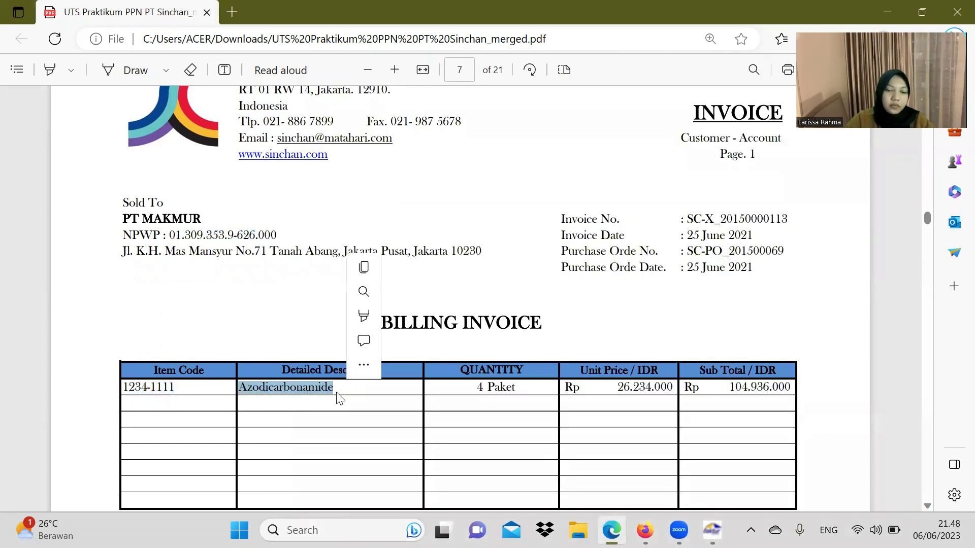
{"action": "key", "text": "ctrl+c"}
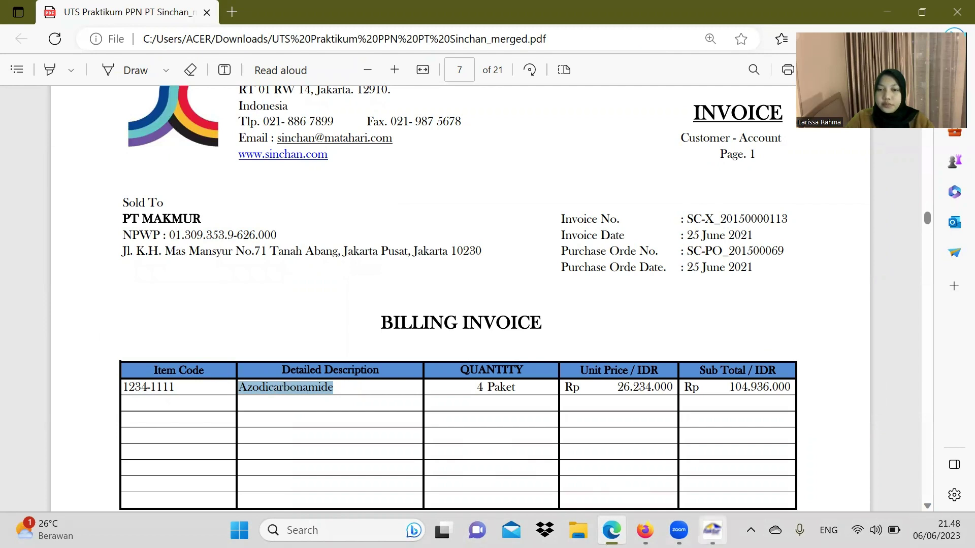
{"action": "key", "text": "alt+Tab"}
{"action": "key", "text": "ctrl+v"}
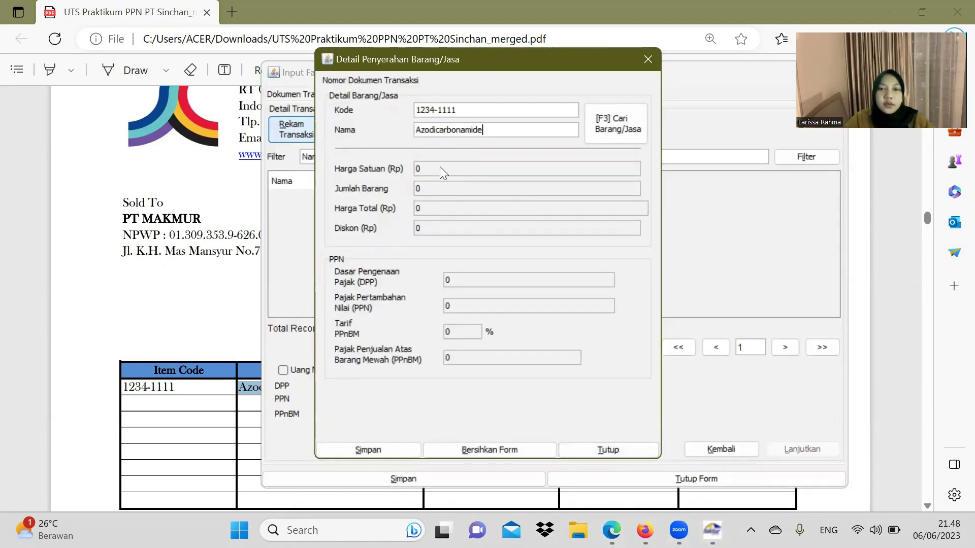
{"action": "key", "text": "Return"}
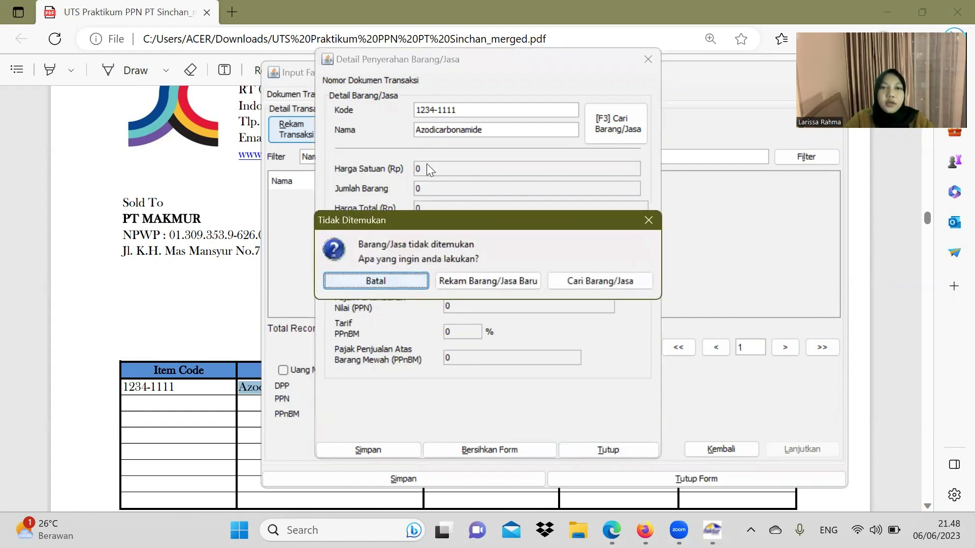
{"action": "left_click", "coordinate": [513, 283]}
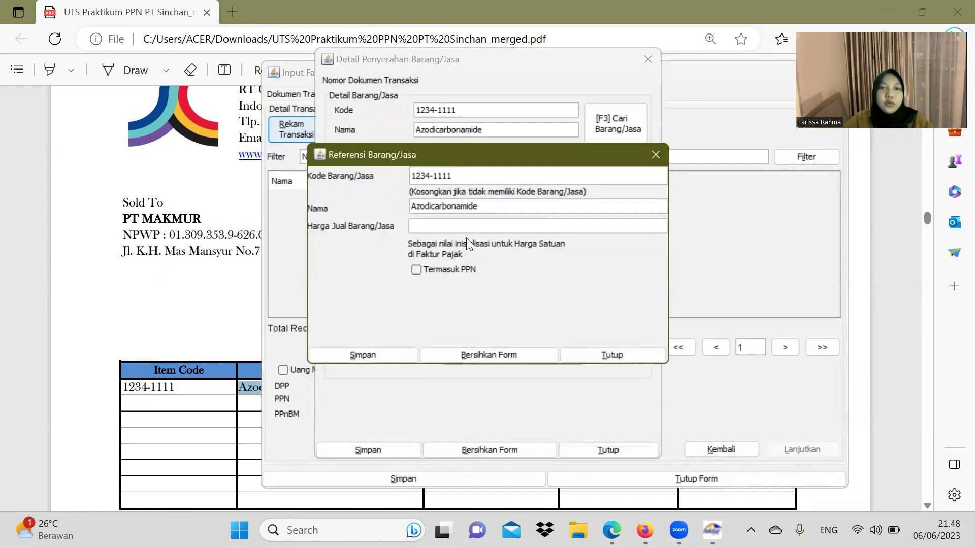
Step: Give the Azodicarbonamide reference selling price 26.234.000 copied from the PDF and save it
{"action": "left_click", "coordinate": [411, 228]}
{"action": "left_click", "coordinate": [156, 274]}
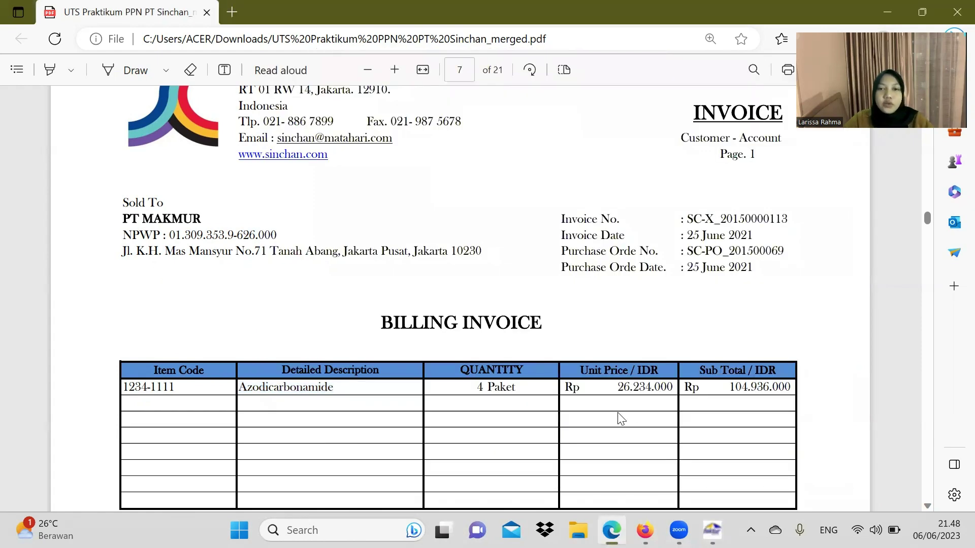
{"action": "left_click_drag", "start_coordinate": [616, 389], "coordinate": [673, 393]}
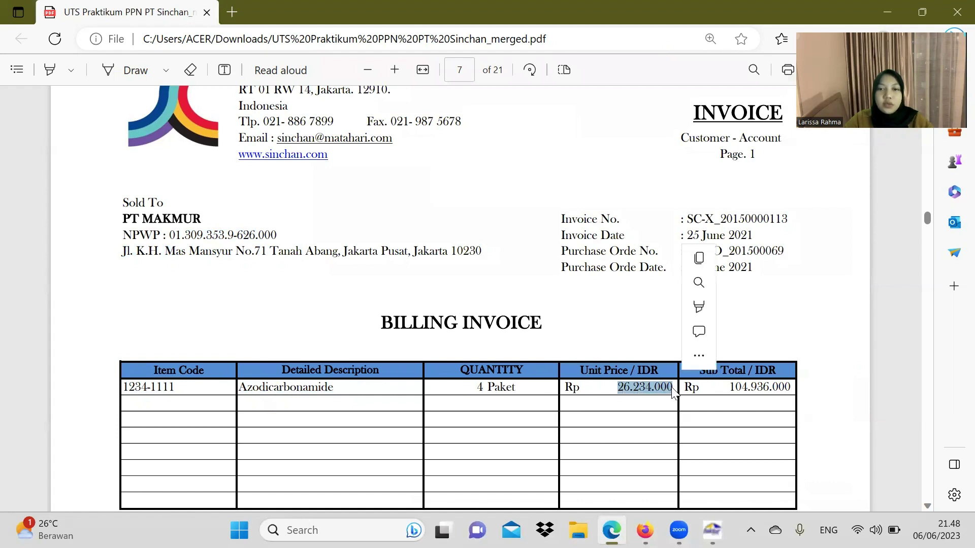
{"action": "key", "text": "ctrl+c"}
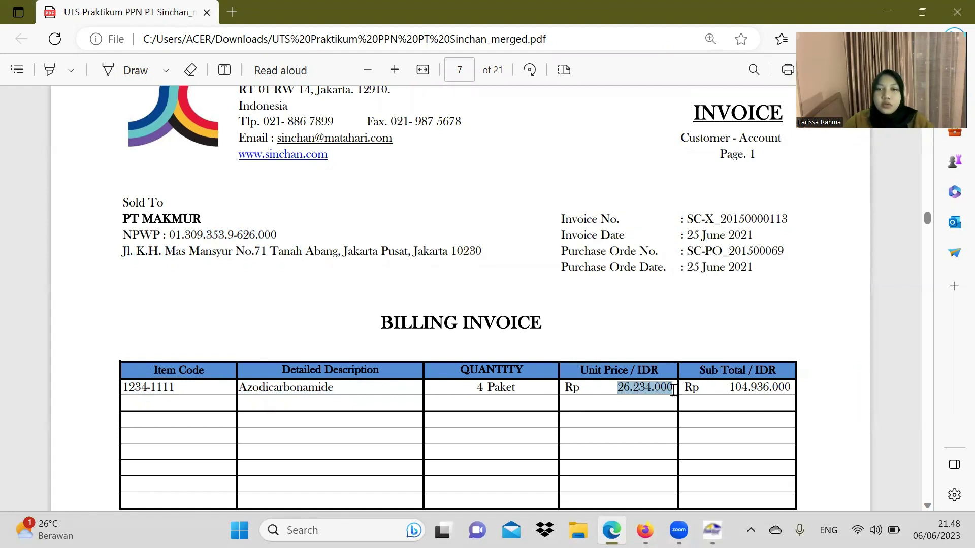
{"action": "left_click", "coordinate": [712, 530]}
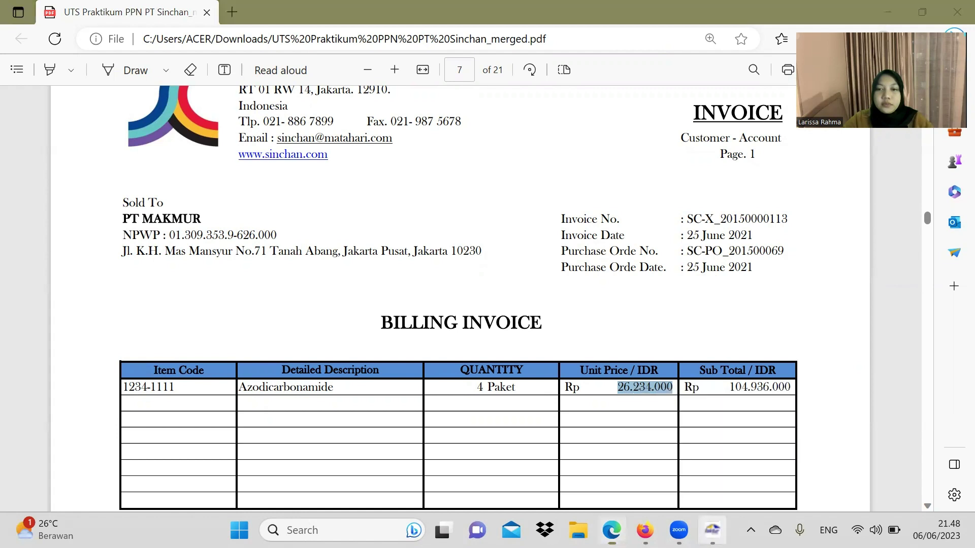
{"action": "key", "text": "ctrl+v"}
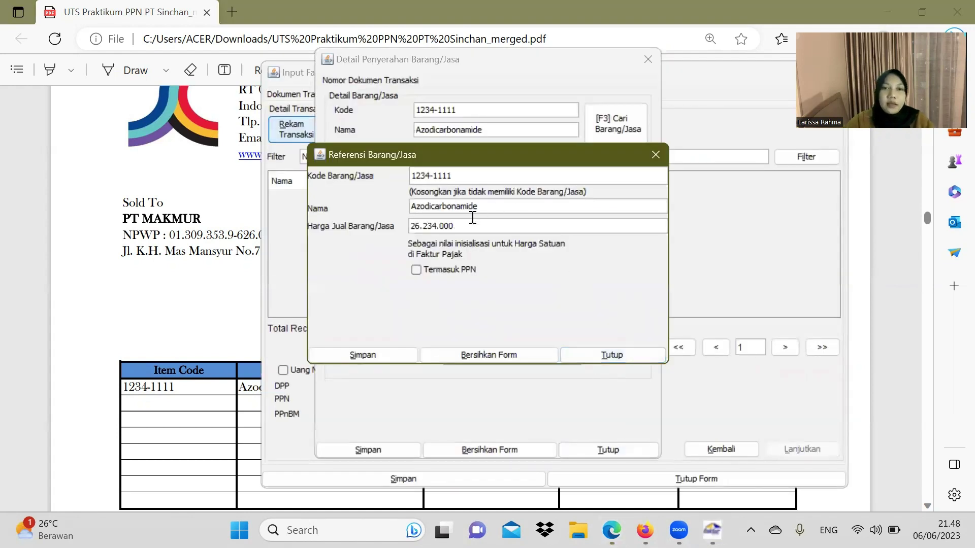
{"action": "left_click", "coordinate": [389, 349]}
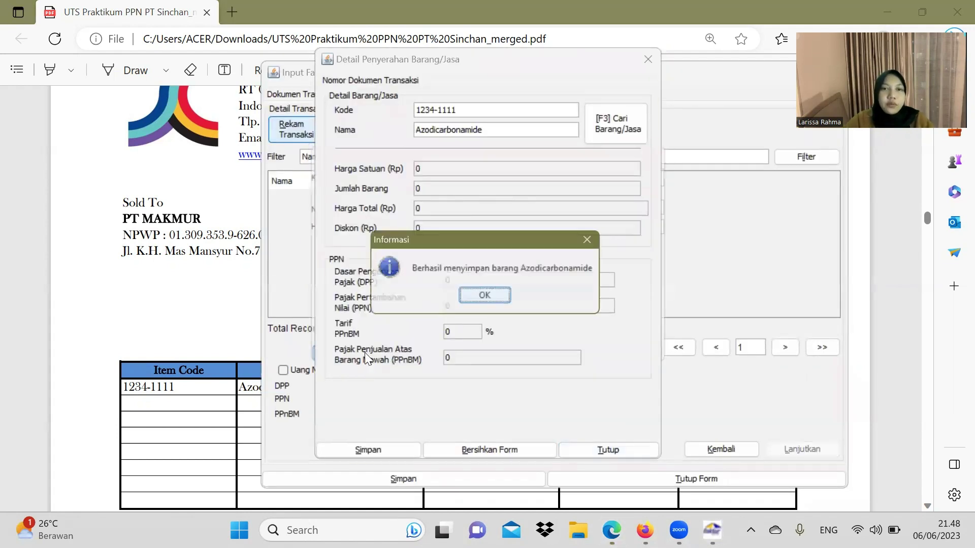
{"action": "left_click", "coordinate": [485, 297]}
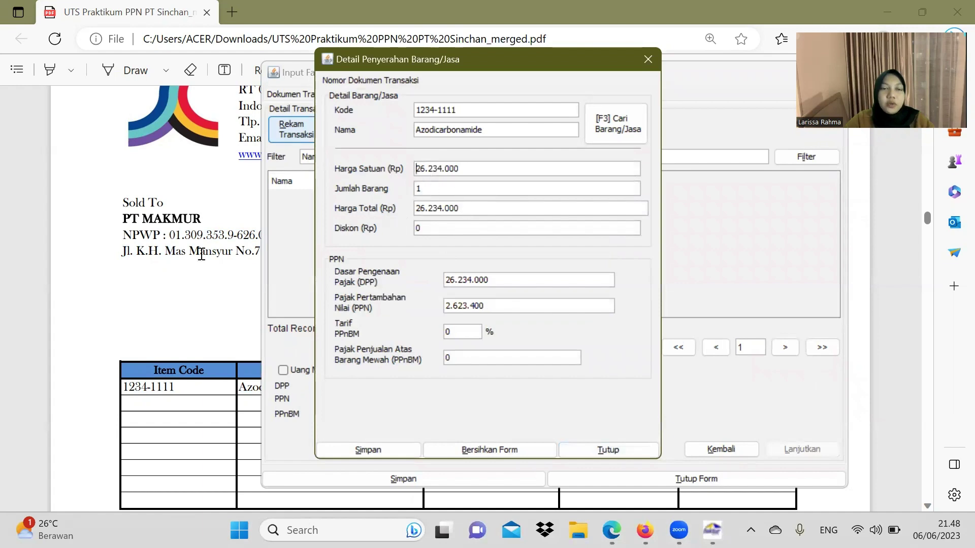
Step: Set the Azodicarbonamide quantity to 4 and save the line without adding another
{"action": "left_click", "coordinate": [201, 254]}
{"action": "left_click", "coordinate": [712, 530]}
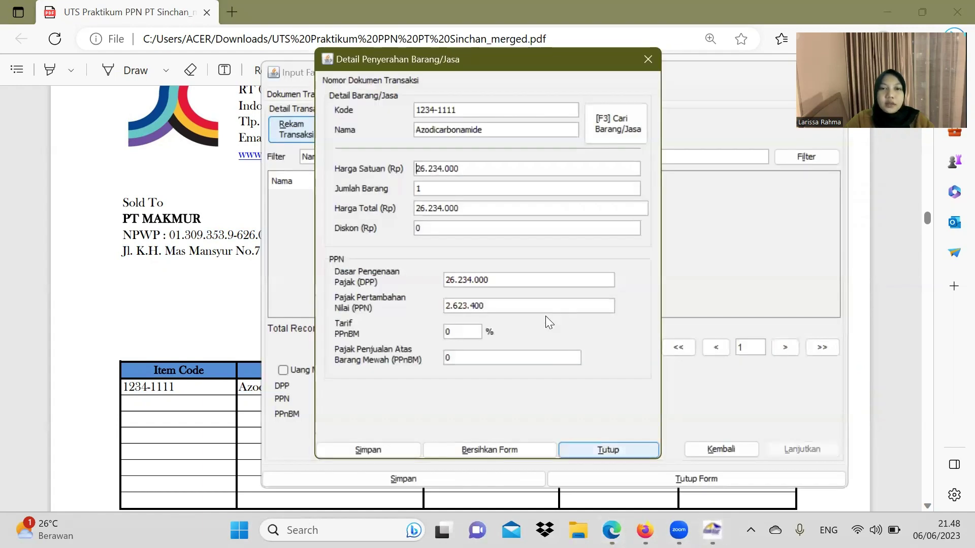
{"action": "double_click", "coordinate": [440, 188]}
{"action": "type", "text": "4"}
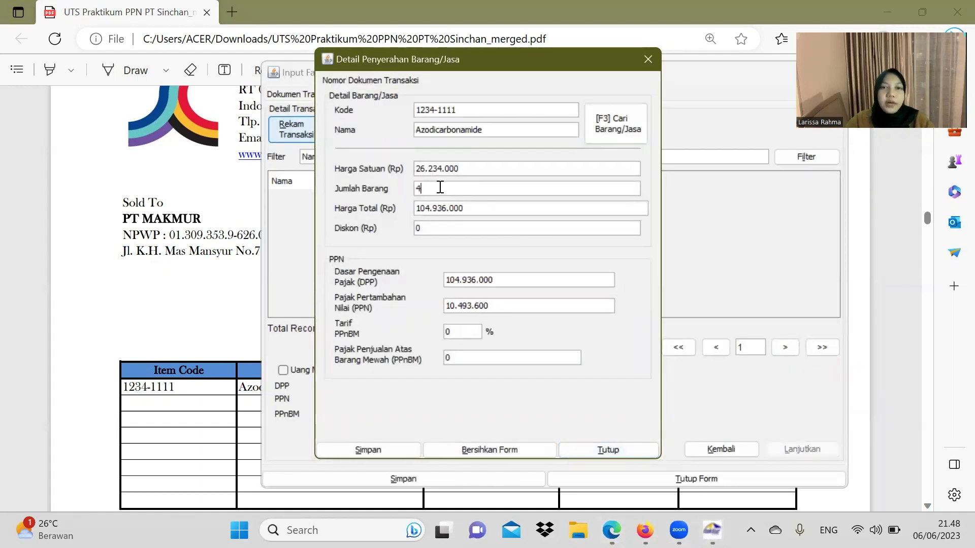
{"action": "left_click", "coordinate": [402, 448]}
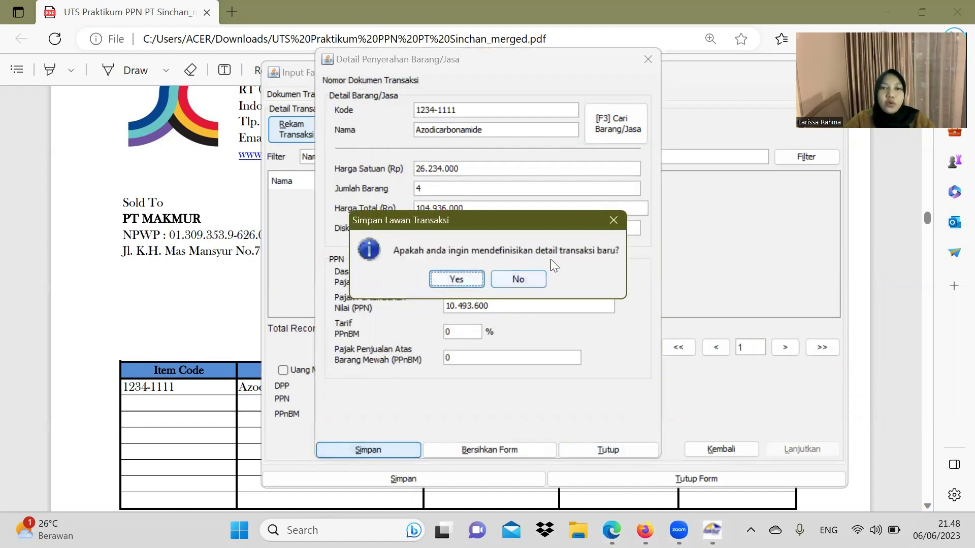
{"action": "left_click", "coordinate": [526, 275]}
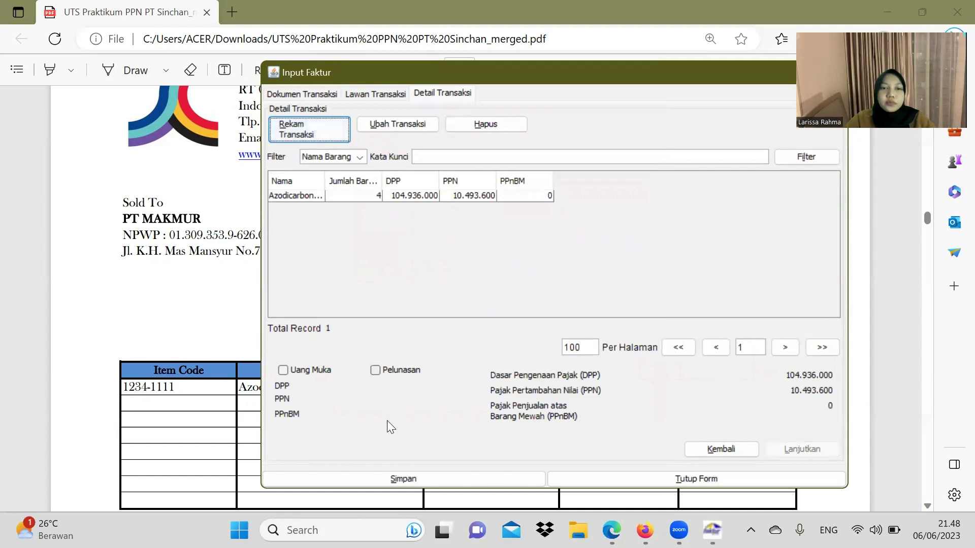
Step: Save PT MAKMUR's invoice and start a new blank invoice
{"action": "left_click", "coordinate": [403, 478]}
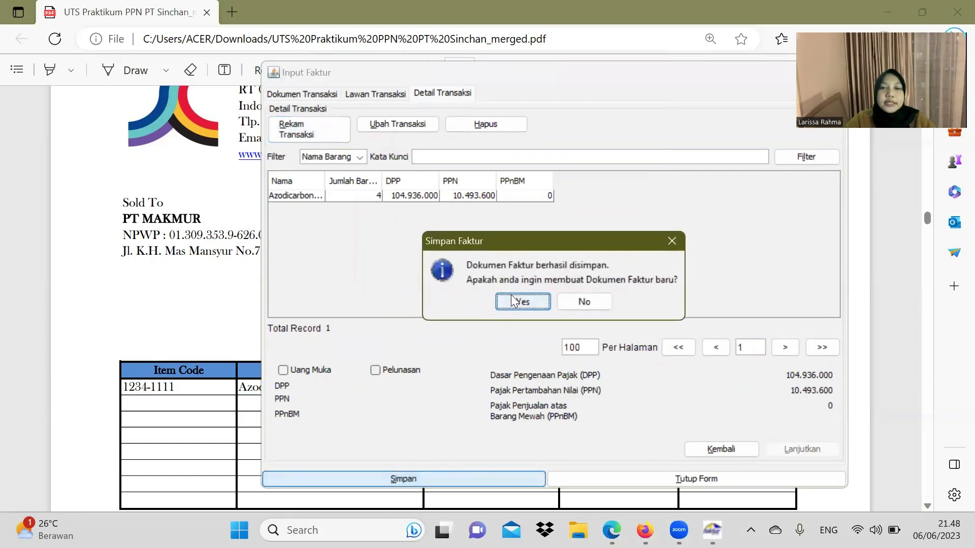
{"action": "left_click", "coordinate": [521, 301]}
{"action": "left_click", "coordinate": [215, 326]}
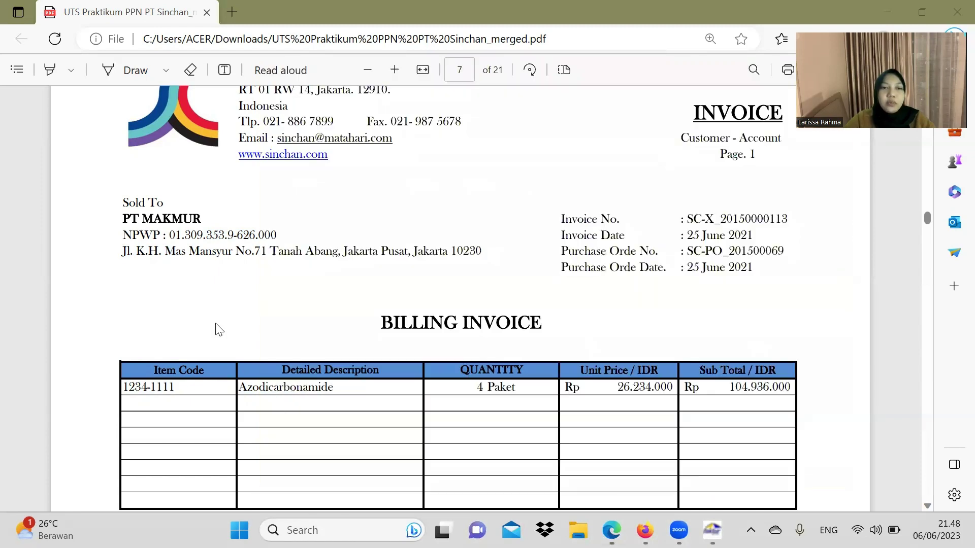
Step: Find PT MULTI's invoice in the PDF and set the document date to 30/06/2021
{"action": "scroll", "coordinate": [303, 306], "scroll_direction": "down", "scroll_amount": 3}
{"action": "scroll", "coordinate": [304, 306], "scroll_direction": "down", "scroll_amount": 10}
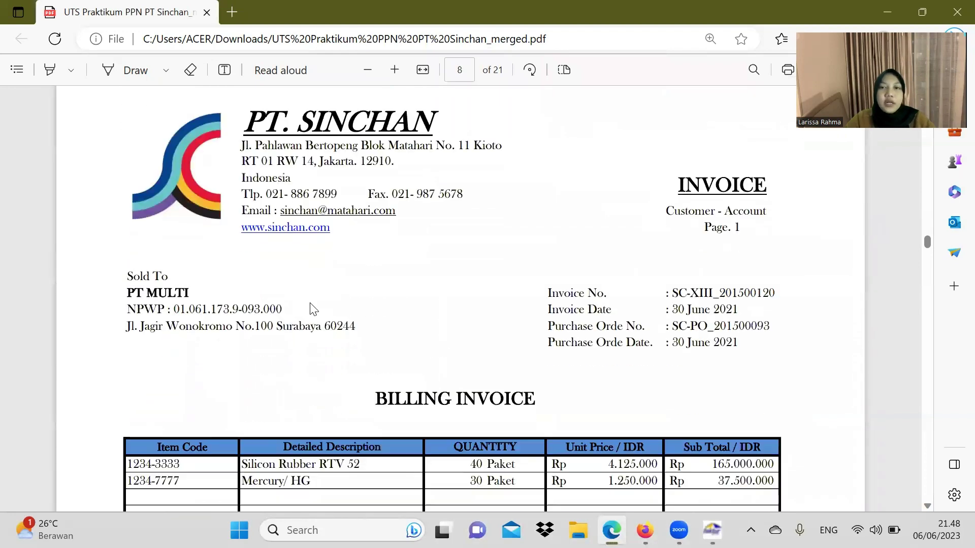
{"action": "scroll", "coordinate": [312, 309], "scroll_direction": "down", "scroll_amount": 2}
{"action": "scroll", "coordinate": [365, 305], "scroll_direction": "down", "scroll_amount": 4}
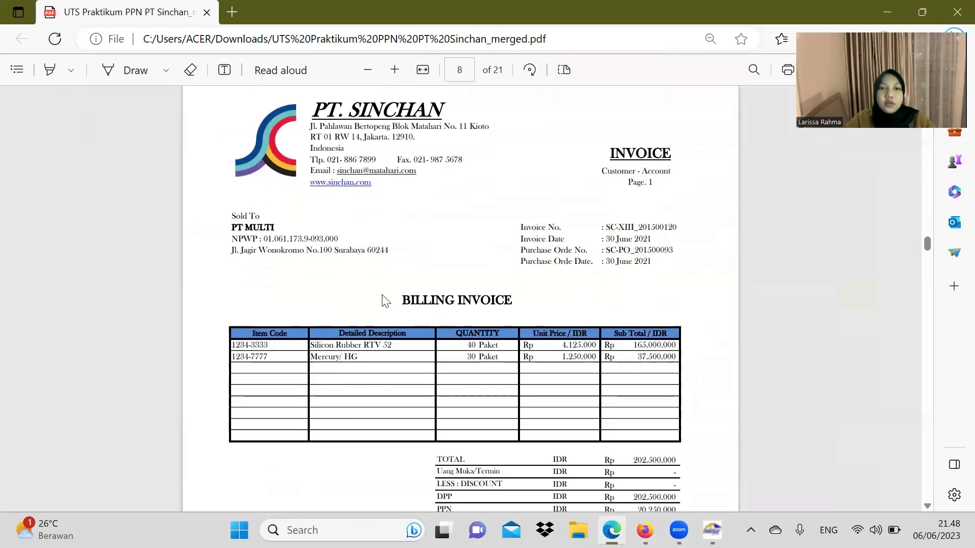
{"action": "scroll", "coordinate": [385, 302], "scroll_direction": "down", "scroll_amount": 8}
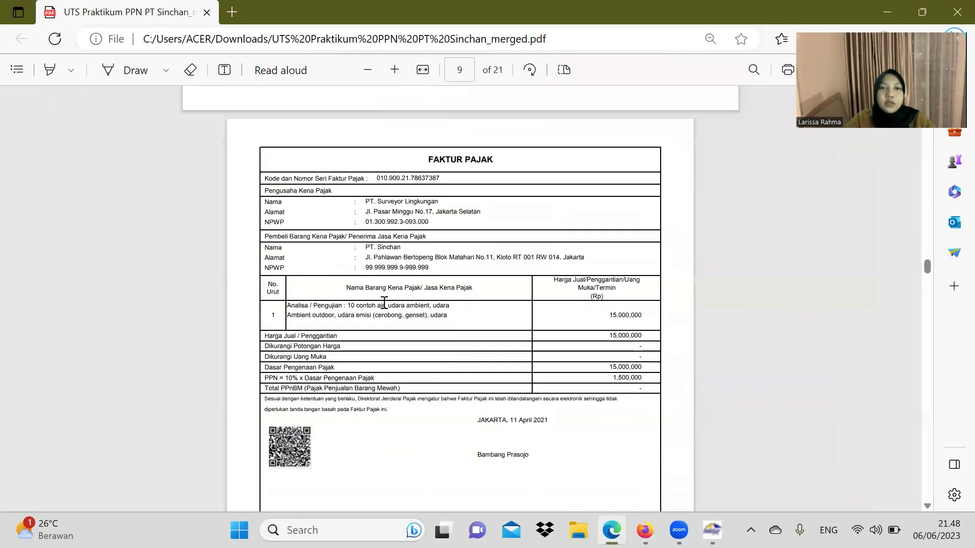
{"action": "scroll", "coordinate": [385, 304], "scroll_direction": "up", "scroll_amount": 5}
{"action": "scroll", "coordinate": [385, 305], "scroll_direction": "up", "scroll_amount": 6}
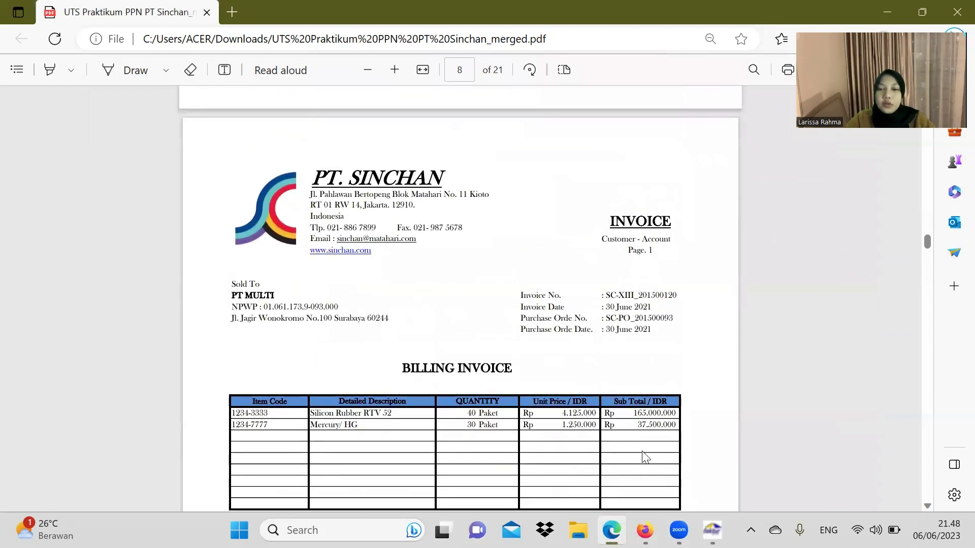
{"action": "left_click", "coordinate": [712, 530]}
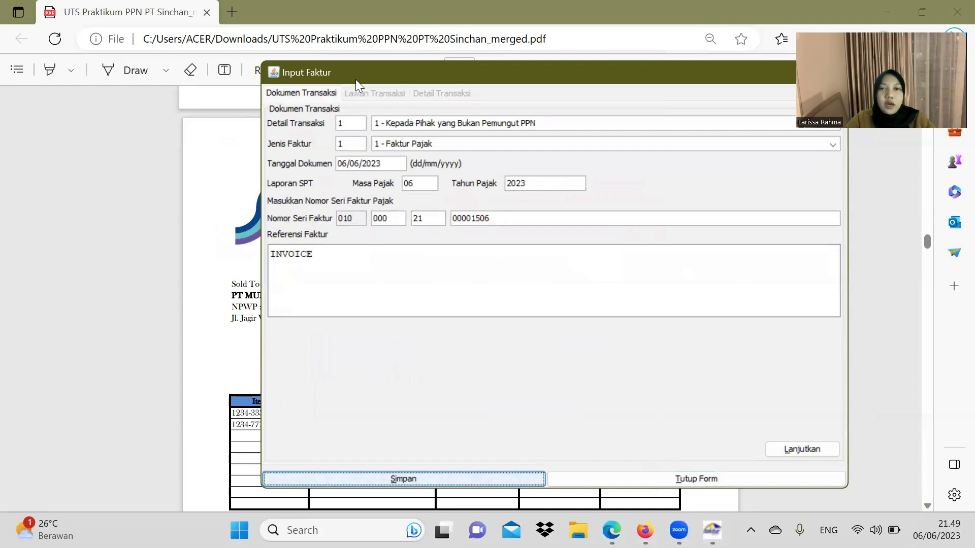
{"action": "left_click_drag", "start_coordinate": [355, 79], "coordinate": [91, 120]}
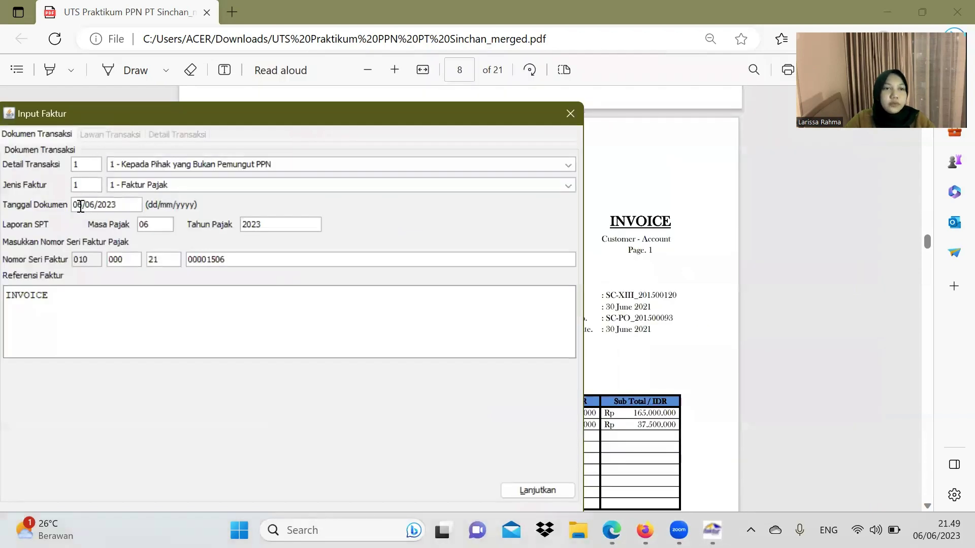
{"action": "triple_click", "coordinate": [81, 206]}
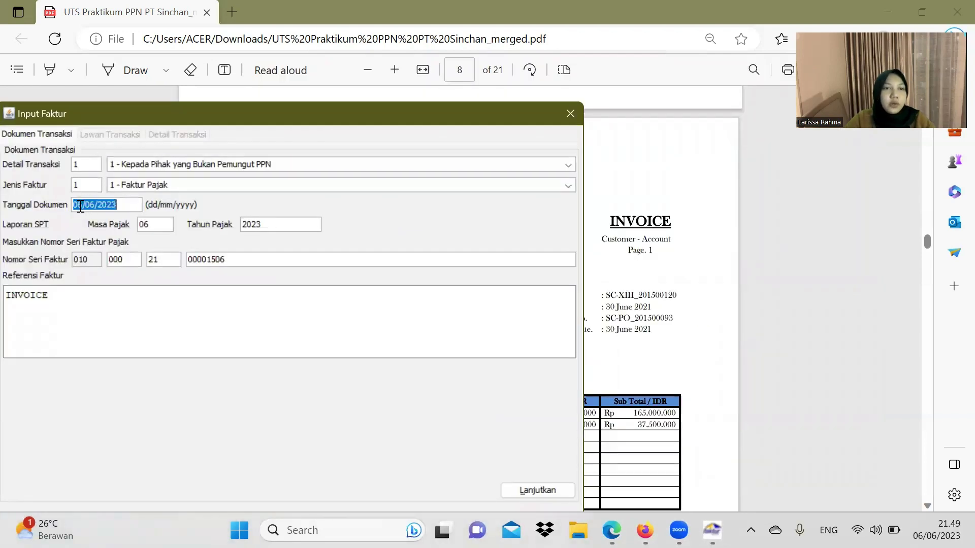
{"action": "type", "text": "30"}
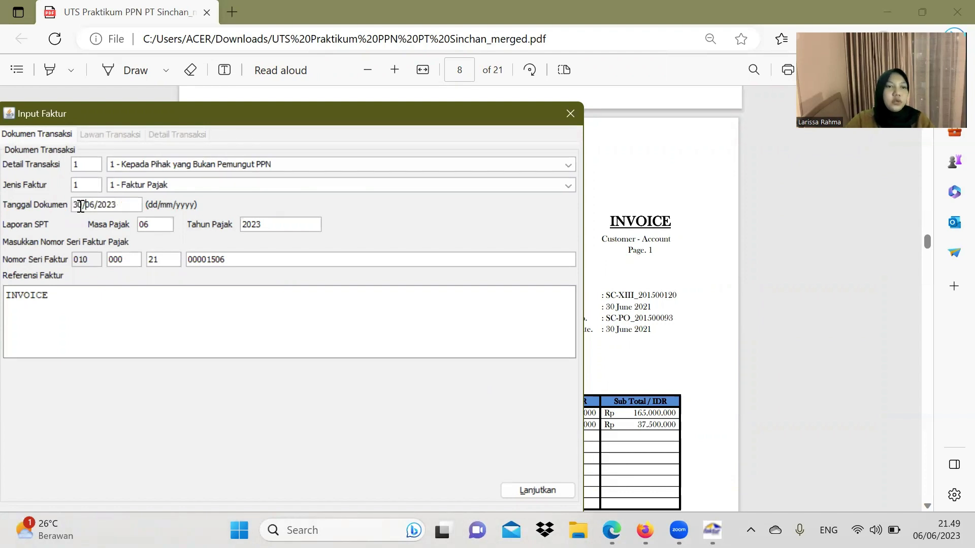
{"action": "left_click", "coordinate": [117, 206]}
{"action": "key", "text": "BackSpace"}
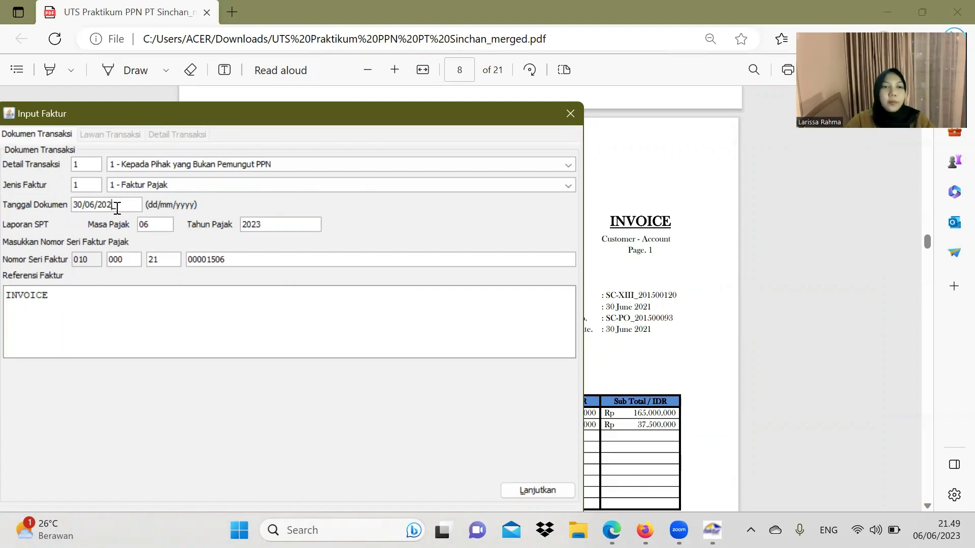
{"action": "type", "text": "1"}
Step: Set tax year 2021, continue to counterparty details, and select the buyer's NPWP in the PDF
{"action": "double_click", "coordinate": [289, 224]}
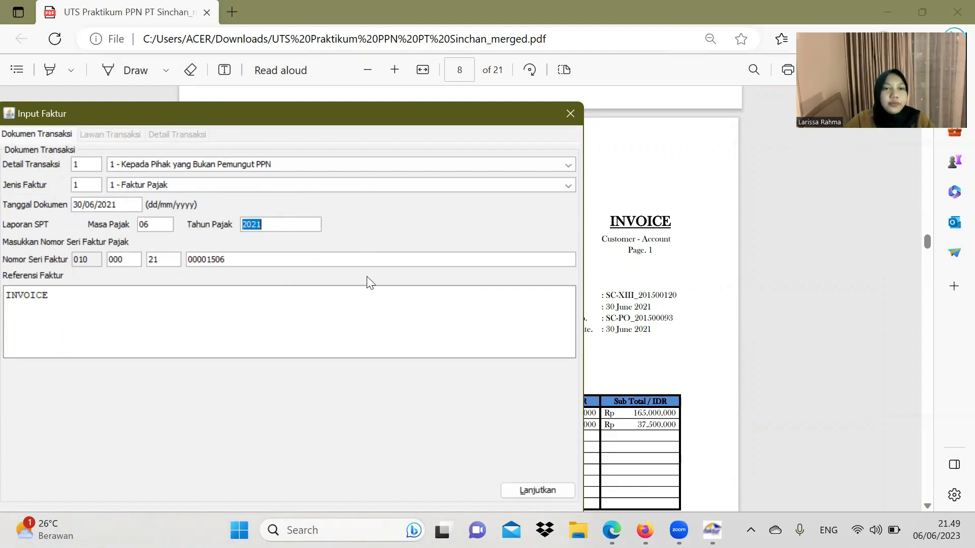
{"action": "type", "text": "2021"}
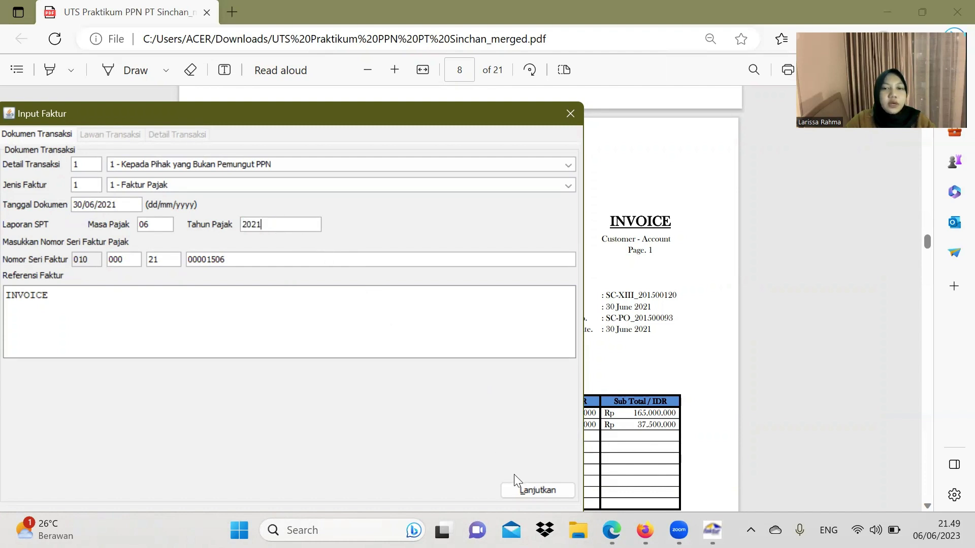
{"action": "left_click", "coordinate": [517, 489]}
{"action": "left_click", "coordinate": [594, 207]}
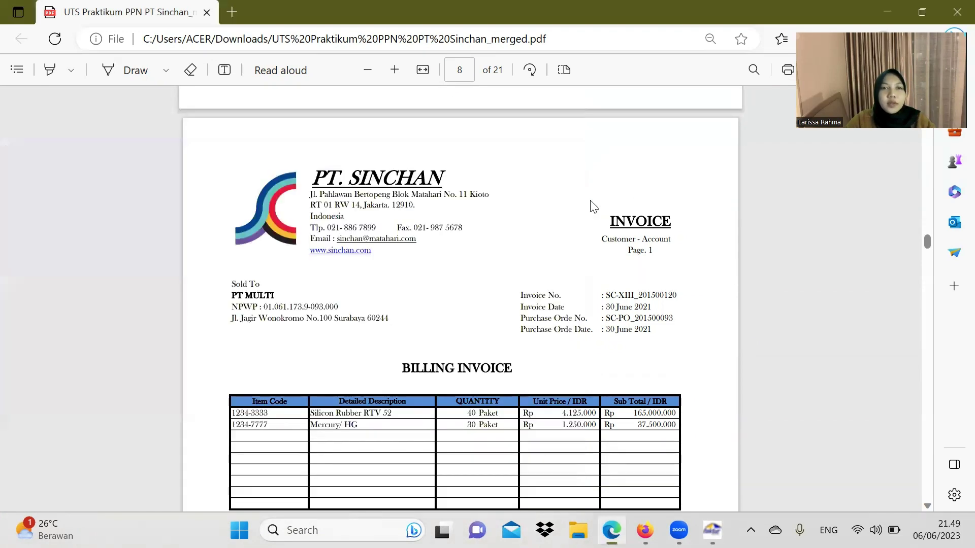
{"action": "mouse_move", "coordinate": [264, 308]}
{"action": "left_mouse_down"}
{"action": "mouse_move", "coordinate": [342, 307]}
{"action": "mouse_move", "coordinate": [264, 306]}
{"action": "left_mouse_up"}
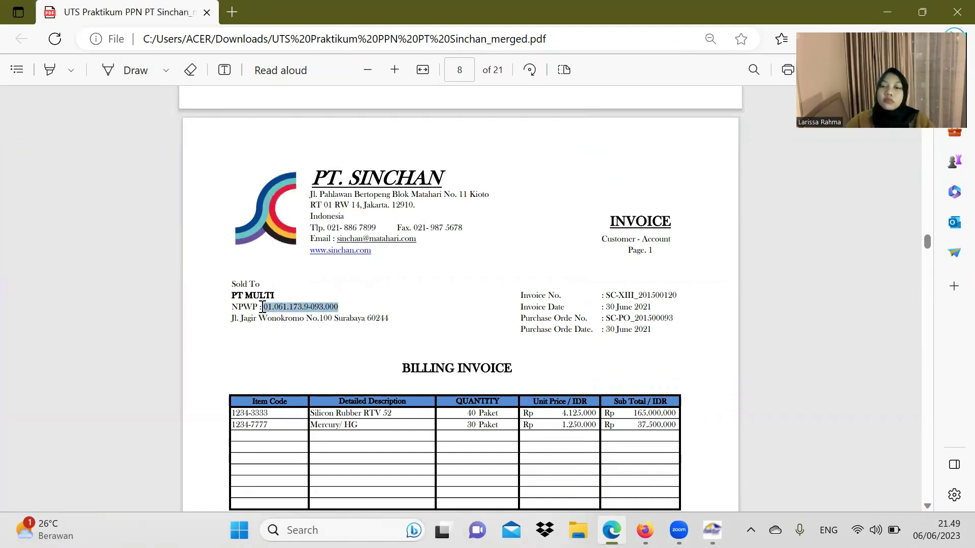
Step: Enter PT MULTI's NPWP in the Lawan Transaksi tab
{"action": "key", "text": "alt+Tab"}
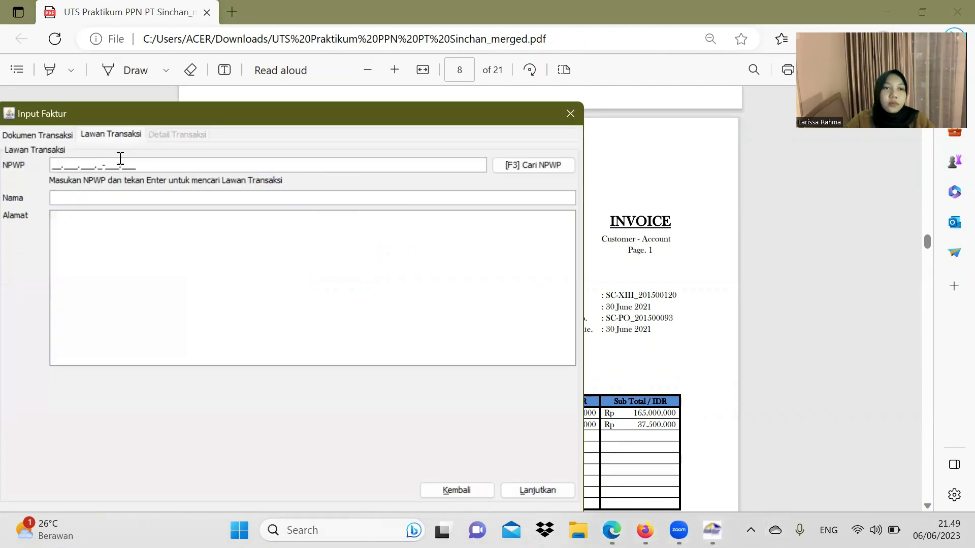
{"action": "left_click_drag", "start_coordinate": [251, 114], "coordinate": [598, 130]}
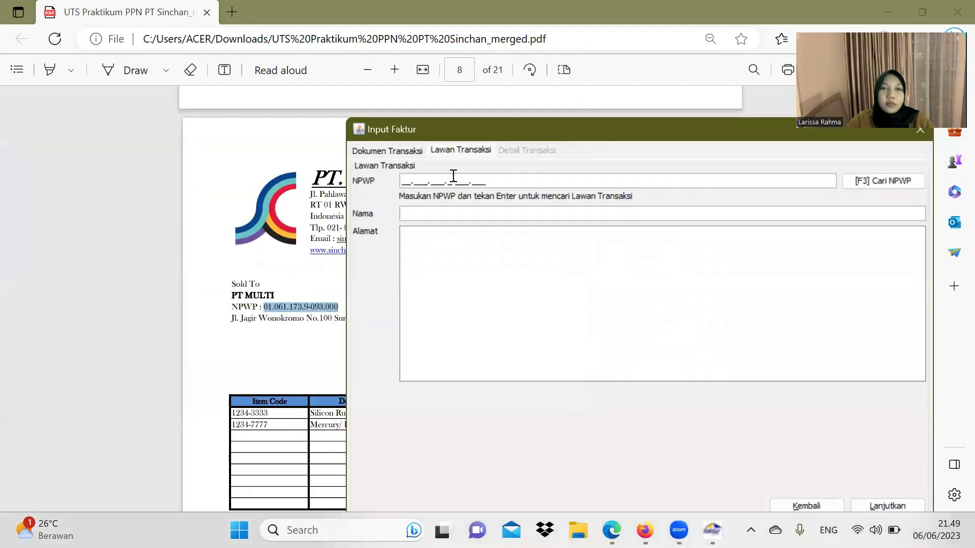
{"action": "left_click", "coordinate": [410, 176]}
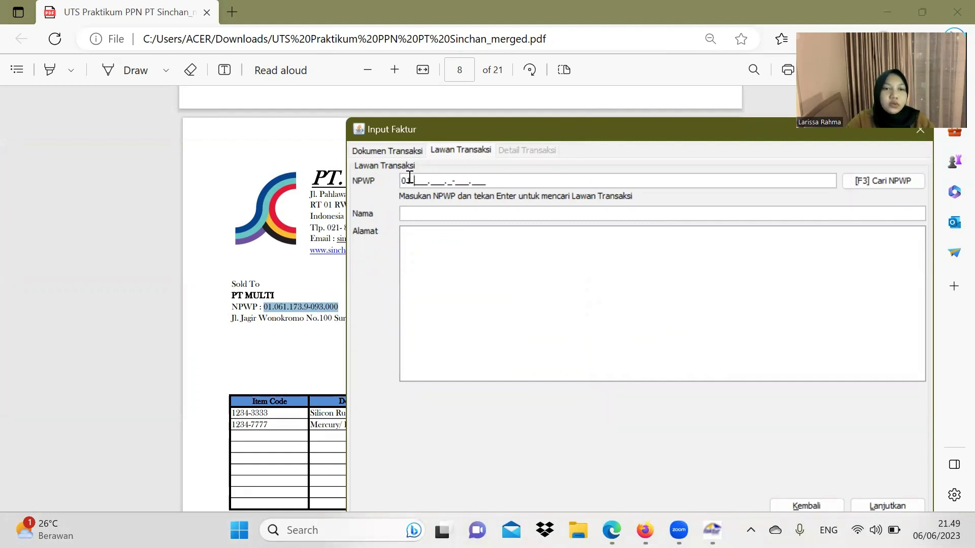
{"action": "type", "text": "01.061."}
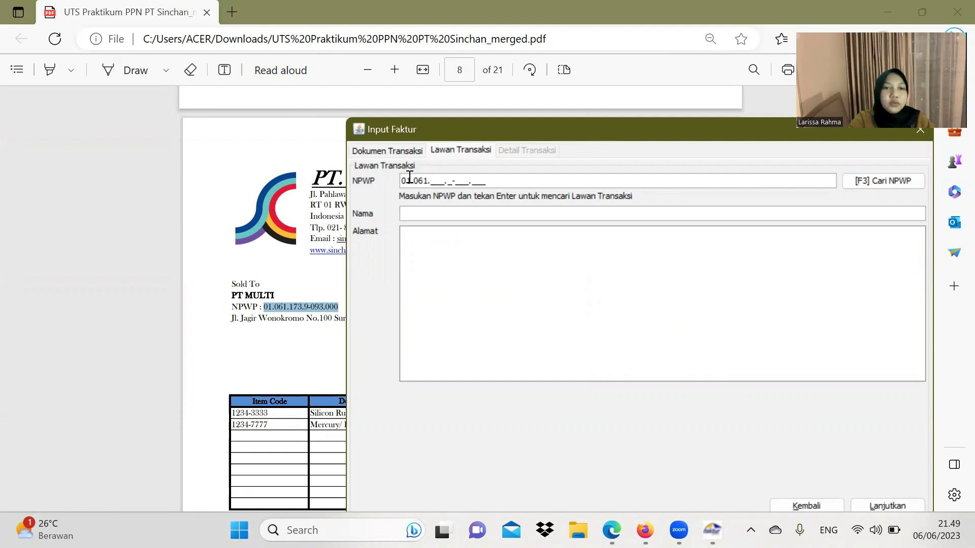
{"action": "type", "text": "173"}
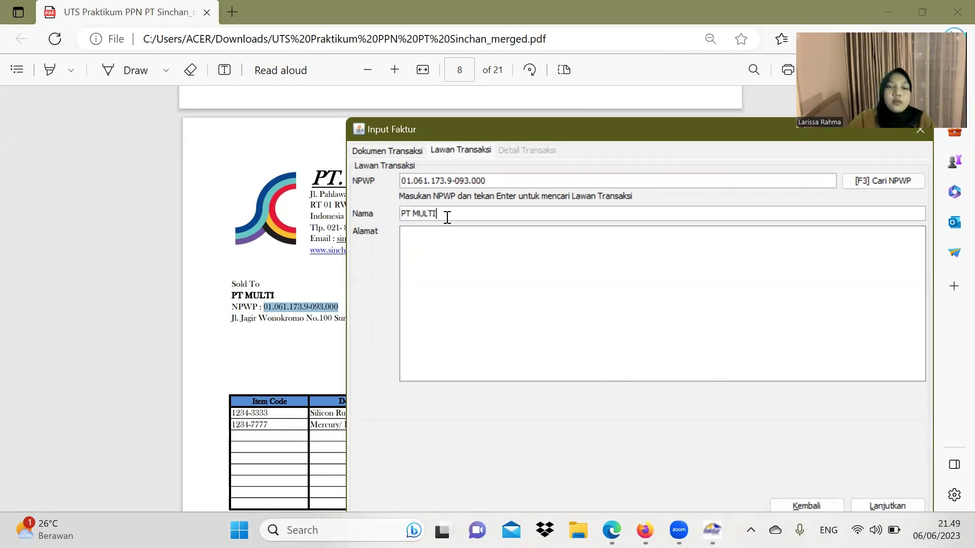
Step: Paste PT MULTI's Surabaya address from the invoice into Alamat and continue to transaction details
{"action": "left_click", "coordinate": [259, 301]}
{"action": "left_click_drag", "start_coordinate": [230, 320], "coordinate": [389, 321]}
{"action": "key", "text": "ctrl+c"}
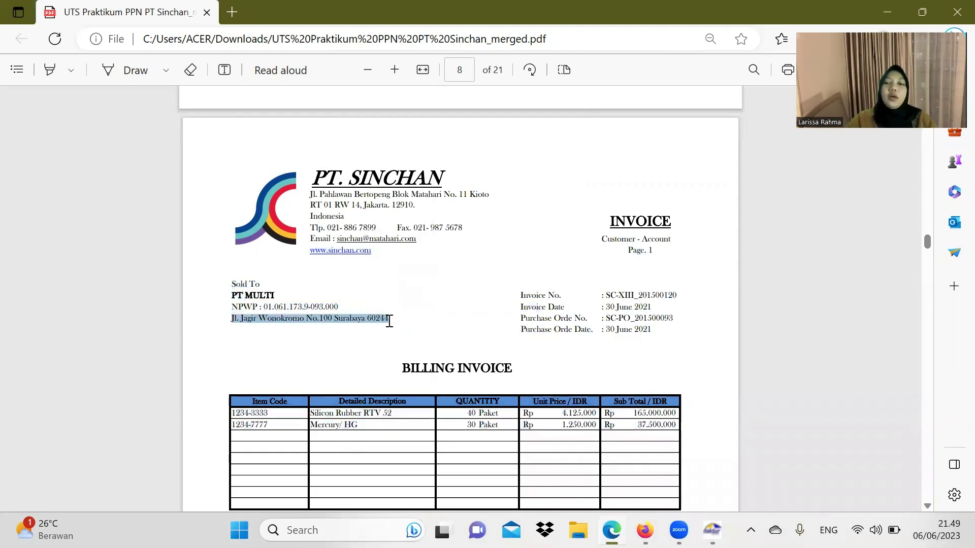
{"action": "left_click", "coordinate": [713, 530]}
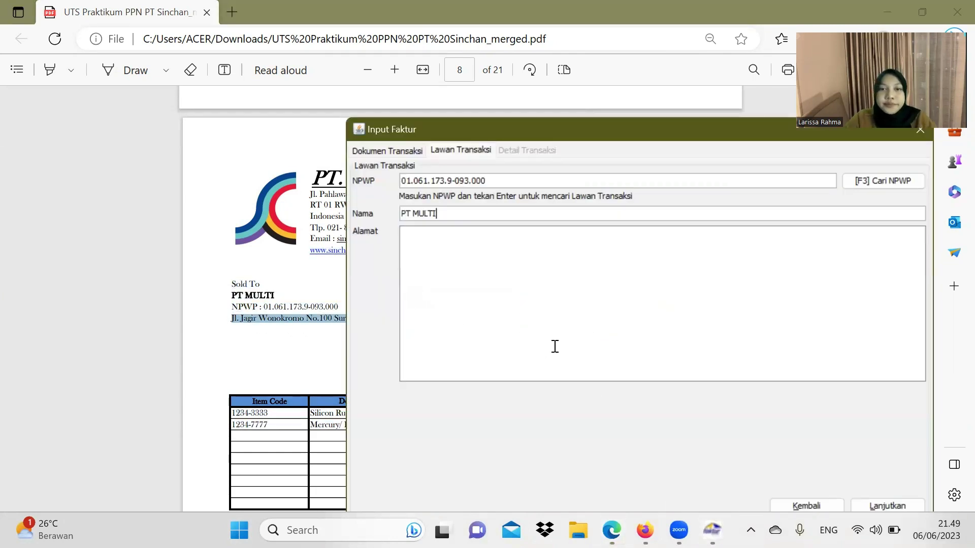
{"action": "key", "text": "ctrl+v"}
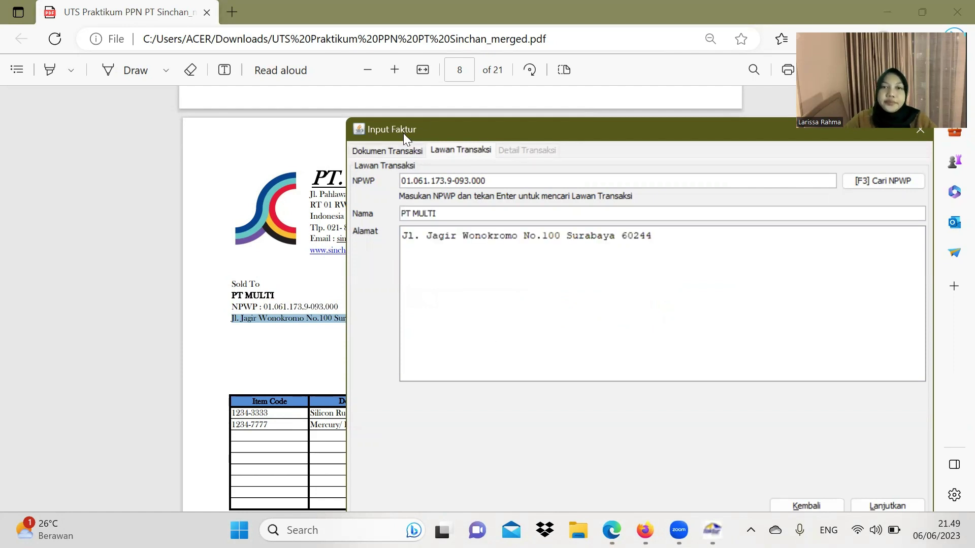
{"action": "left_click_drag", "start_coordinate": [452, 126], "coordinate": [354, 65]}
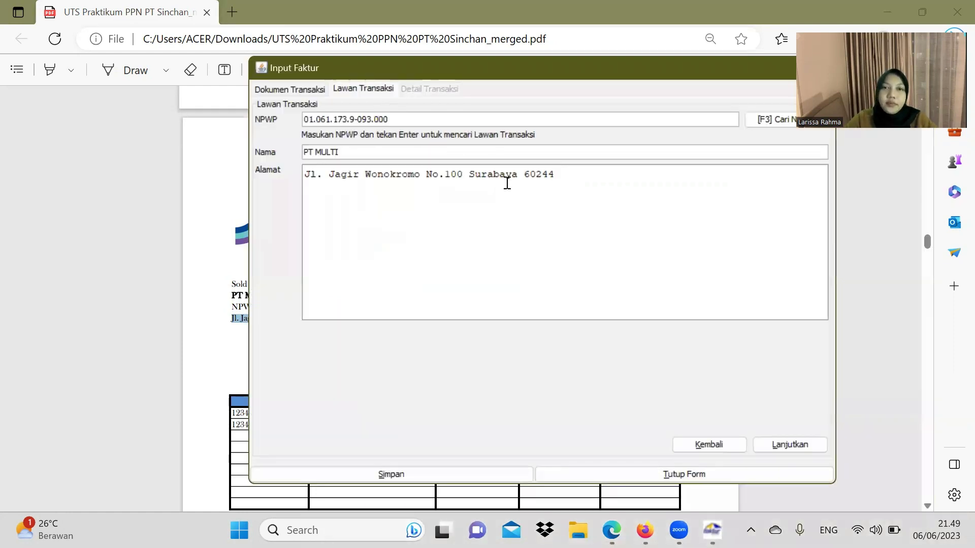
{"action": "left_click", "coordinate": [800, 441]}
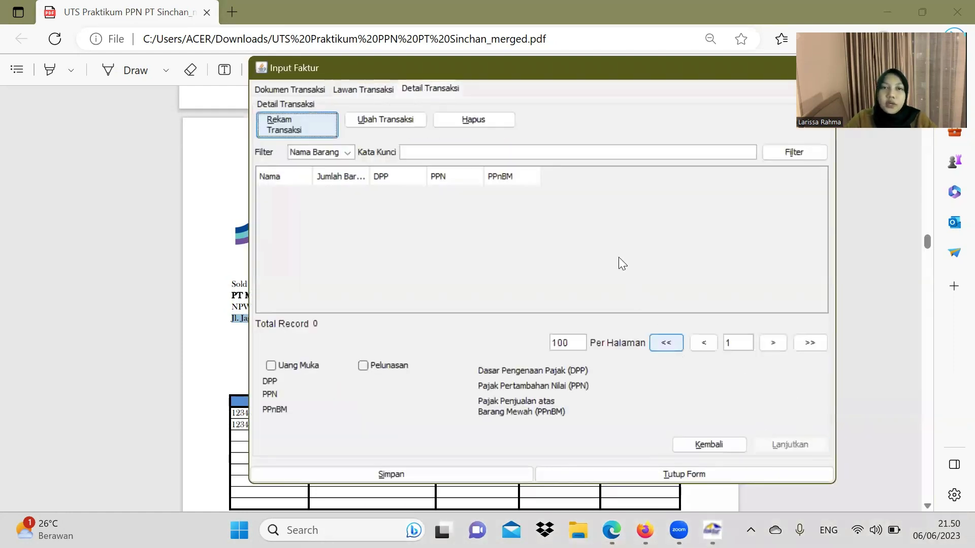
Step: Start a new item line and paste item code 1234-3333 from the invoice into Kode
{"action": "left_click", "coordinate": [292, 127]}
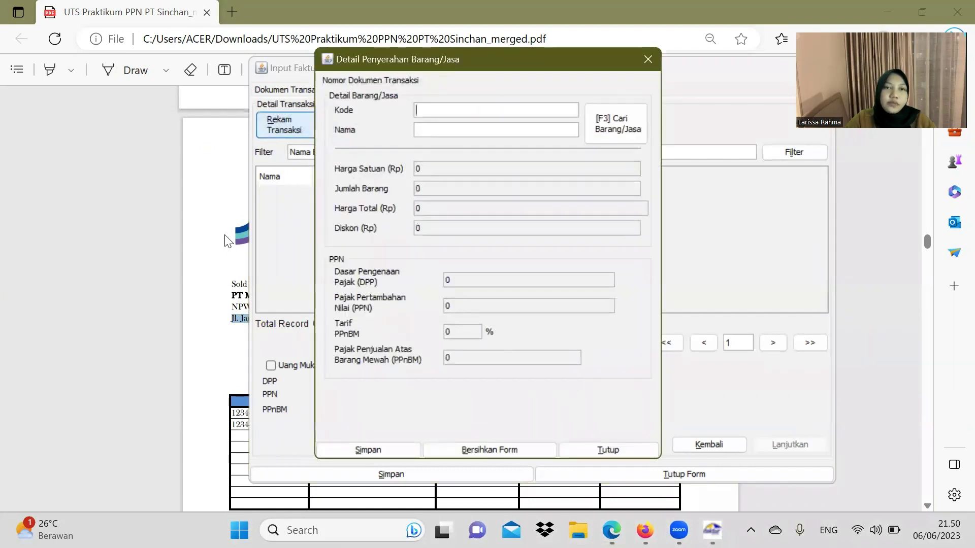
{"action": "left_click", "coordinate": [233, 239]}
{"action": "scroll", "coordinate": [235, 238], "scroll_direction": "down", "scroll_amount": 1}
{"action": "scroll", "coordinate": [235, 239], "scroll_direction": "down", "scroll_amount": 1}
{"action": "scroll", "coordinate": [274, 244], "scroll_direction": "up", "scroll_amount": 2}
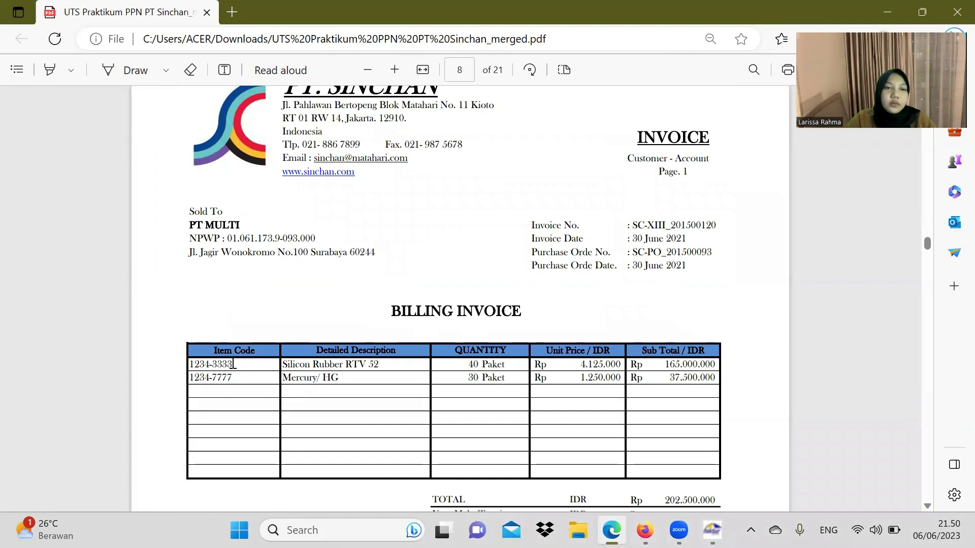
{"action": "left_click_drag", "start_coordinate": [233, 364], "coordinate": [184, 362]}
{"action": "key", "text": "ctrl+c"}
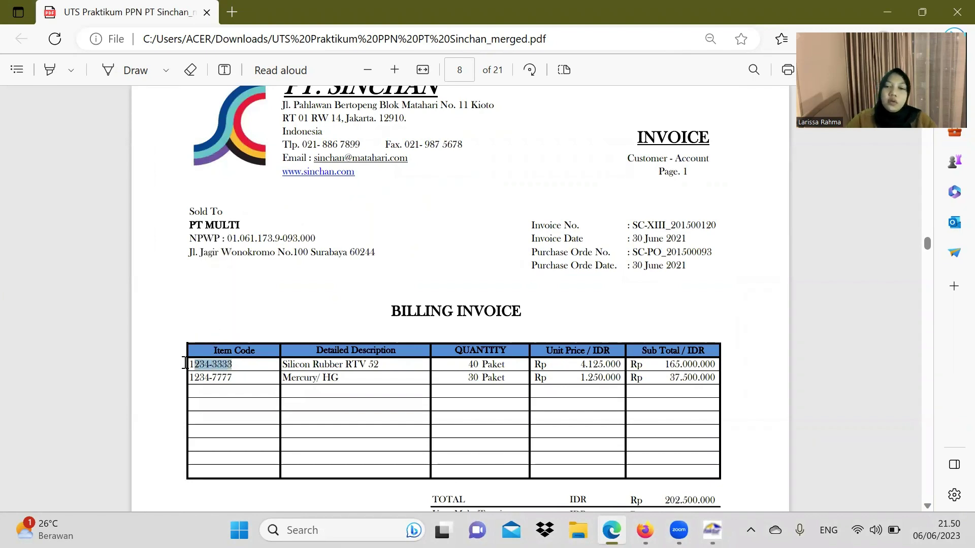
{"action": "left_click", "coordinate": [712, 530]}
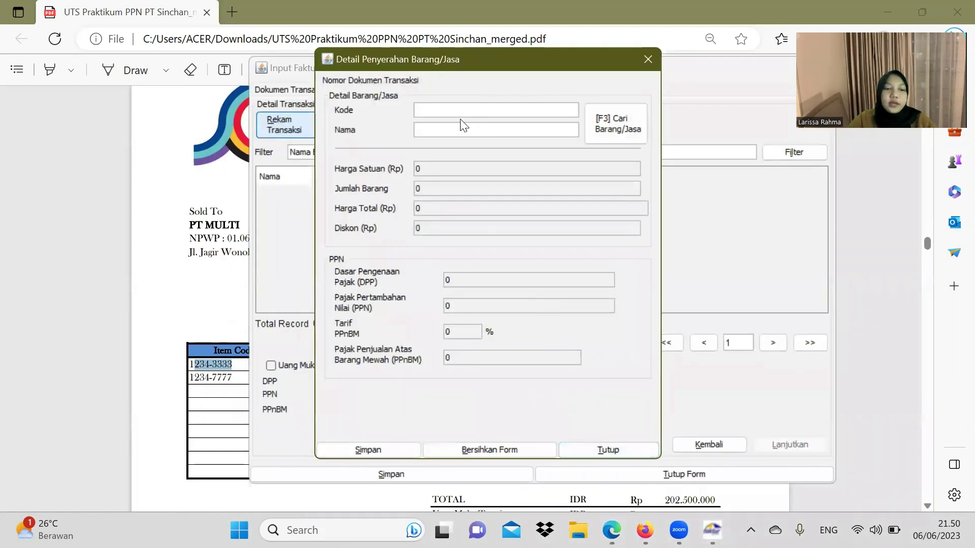
{"action": "type", "text": "1"}
{"action": "key", "text": "ctrl+v"}
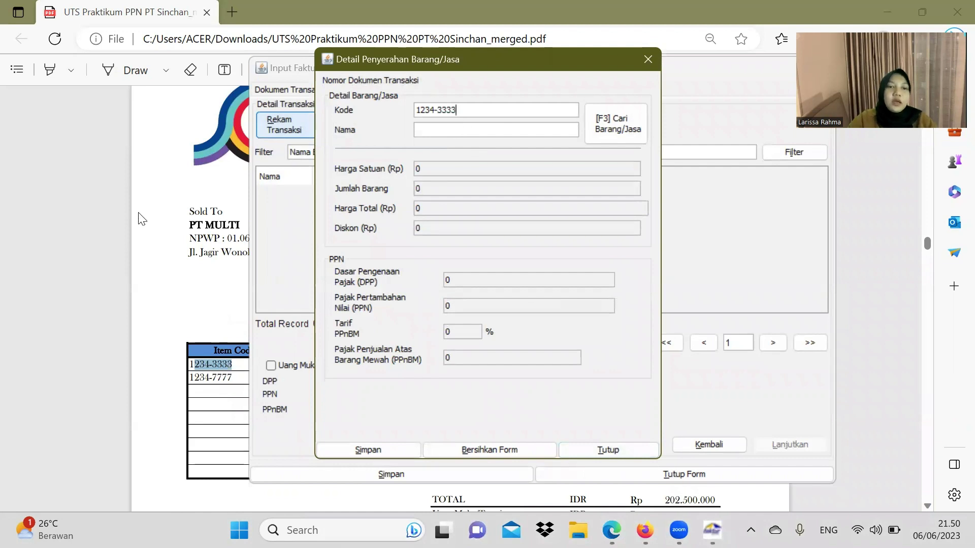
Step: Enter the item name Silicon Rubber RTV 52 and register it as a new goods entry
{"action": "left_click", "coordinate": [152, 216]}
{"action": "left_click_drag", "start_coordinate": [283, 366], "coordinate": [374, 371]}
{"action": "key", "text": "ctrl+c"}
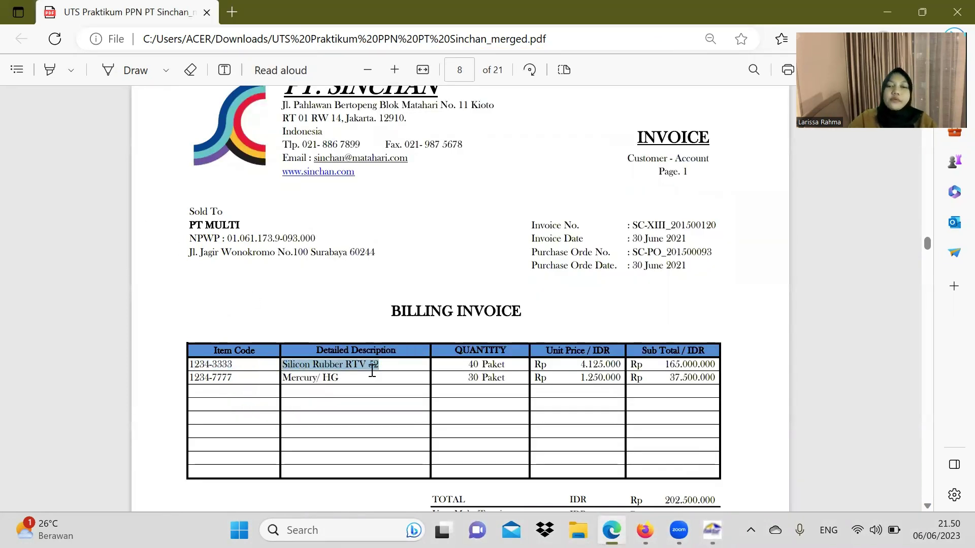
{"action": "left_click", "coordinate": [712, 530]}
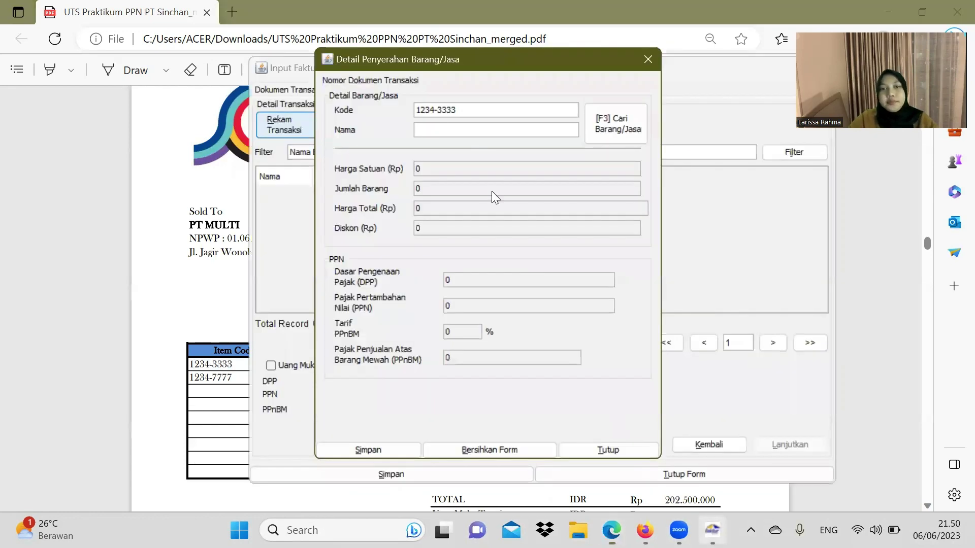
{"action": "left_click", "coordinate": [436, 131]}
{"action": "key", "text": "ctrl+v"}
{"action": "key", "text": "Return"}
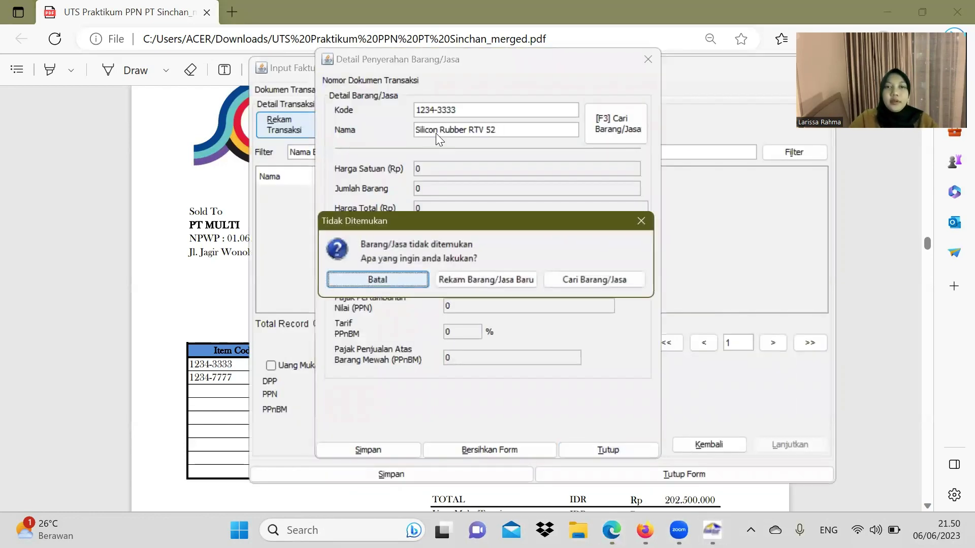
{"action": "left_click", "coordinate": [533, 277]}
Step: Give the new goods reference a selling price of 4125000 and save it
{"action": "left_click", "coordinate": [208, 324]}
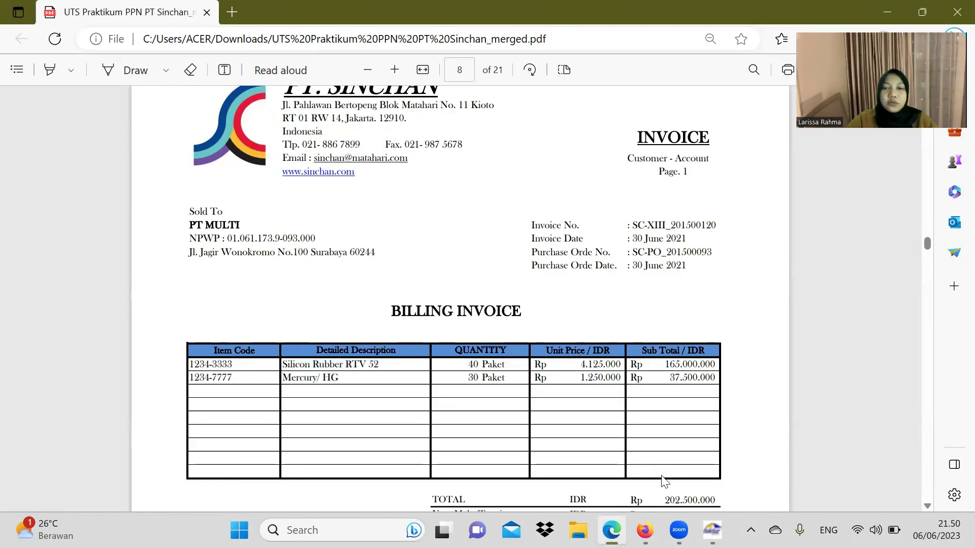
{"action": "left_click", "coordinate": [712, 530]}
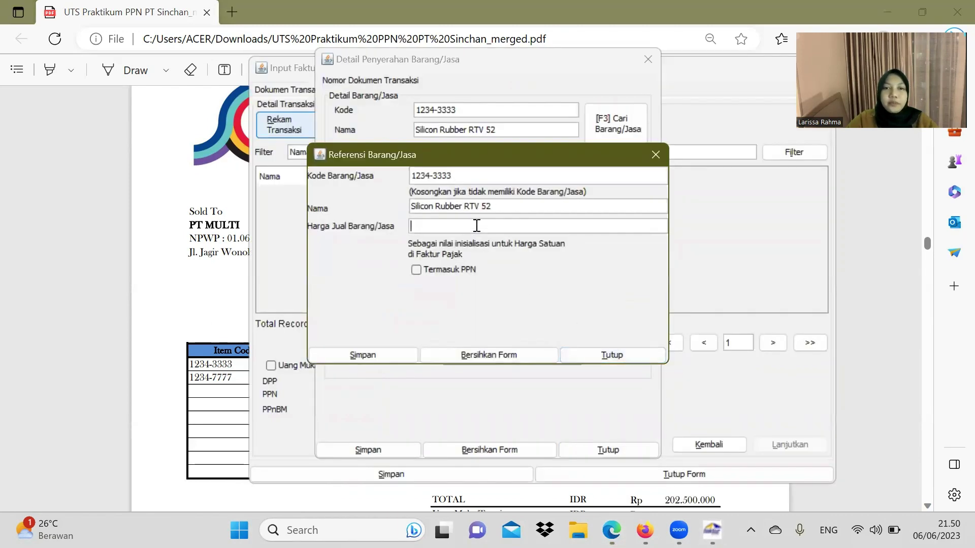
{"action": "type", "text": "4125000"}
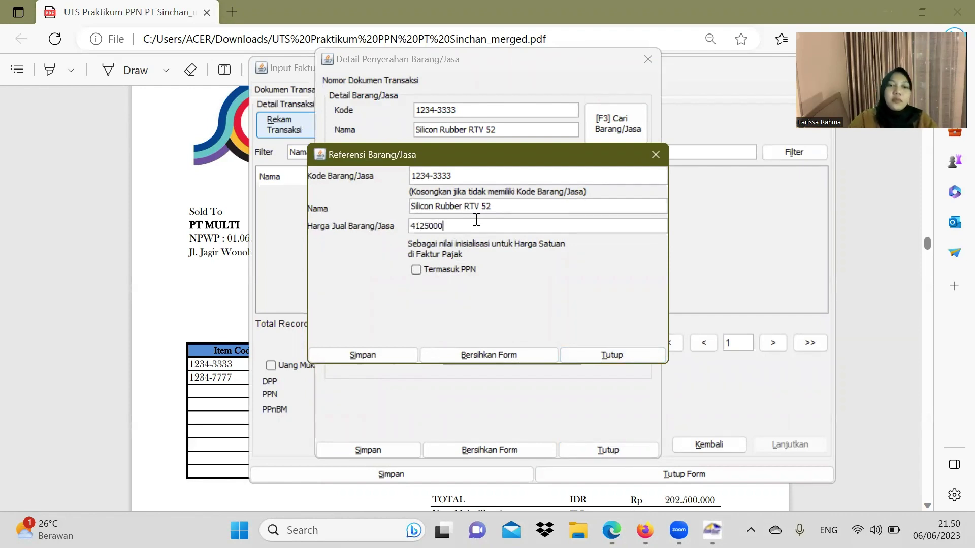
{"action": "left_click", "coordinate": [385, 351]}
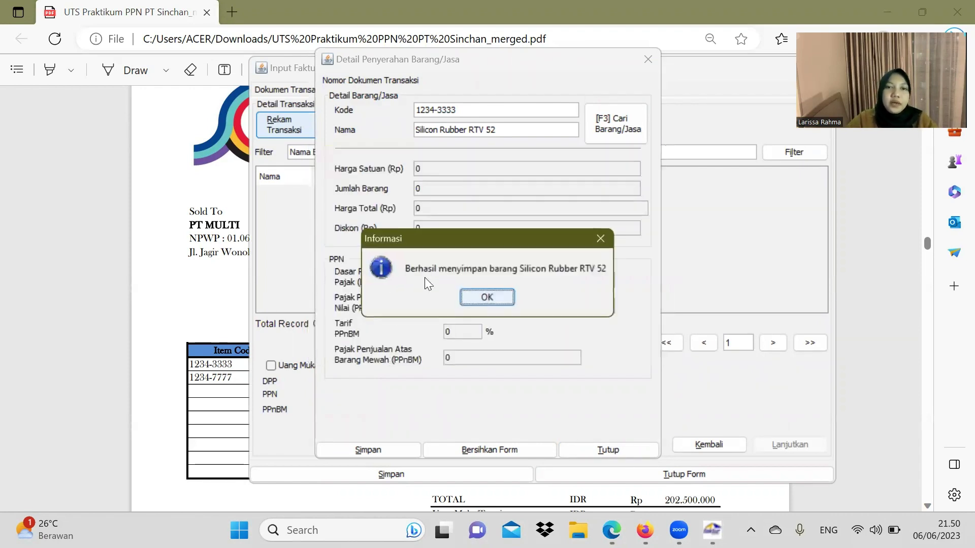
{"action": "left_click", "coordinate": [486, 298]}
{"action": "left_click", "coordinate": [212, 286]}
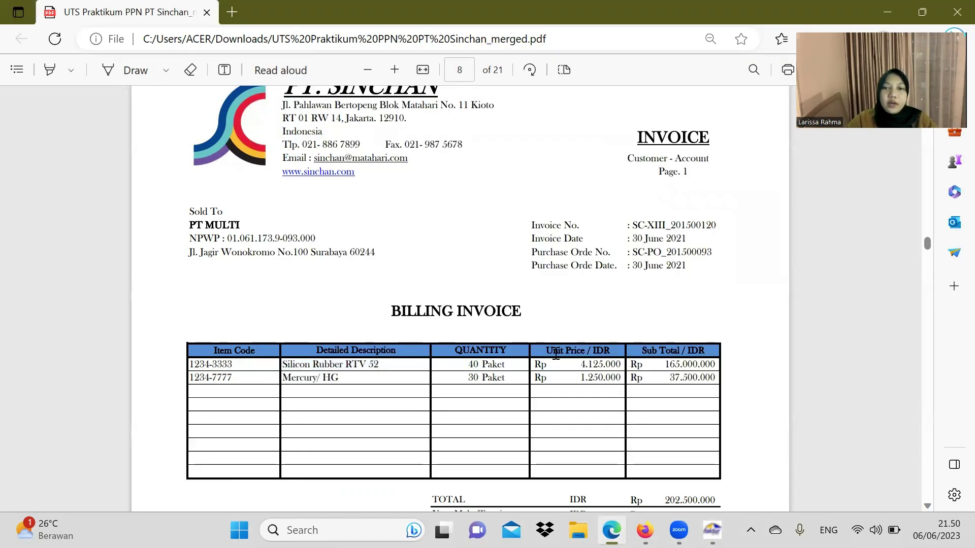
Step: Set the Silicon Rubber RTV 52 quantity to 40, save the line, and start another item
{"action": "left_click", "coordinate": [713, 530]}
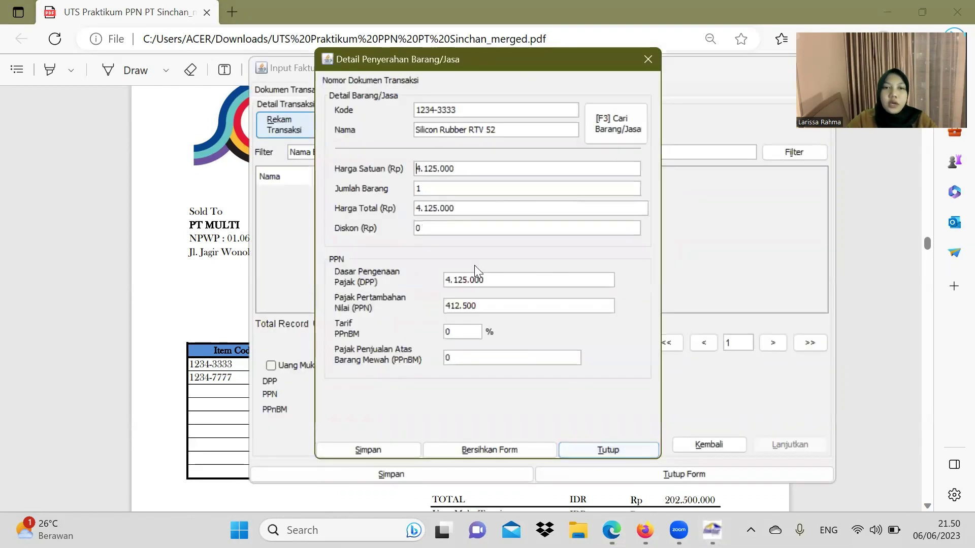
{"action": "left_click", "coordinate": [432, 189]}
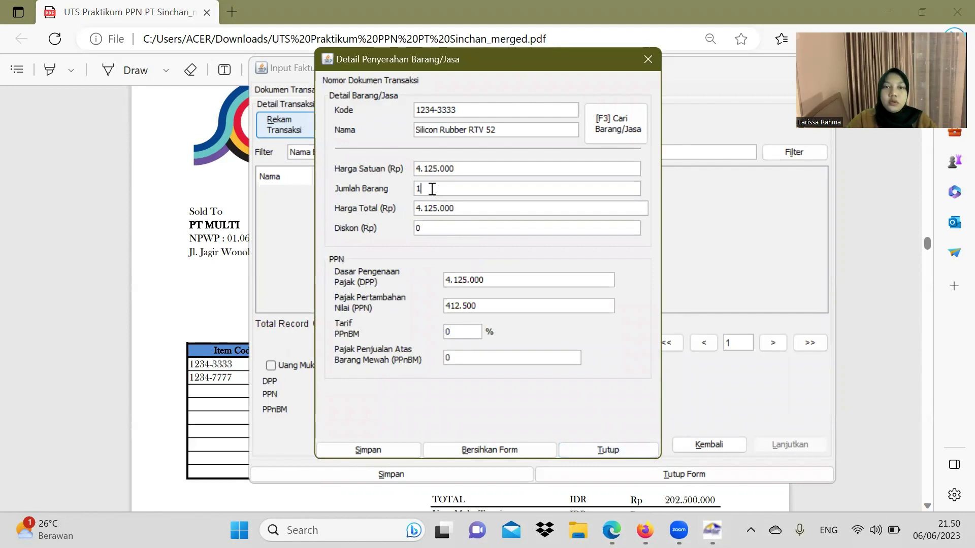
{"action": "key", "text": "BackSpace"}
{"action": "type", "text": "40"}
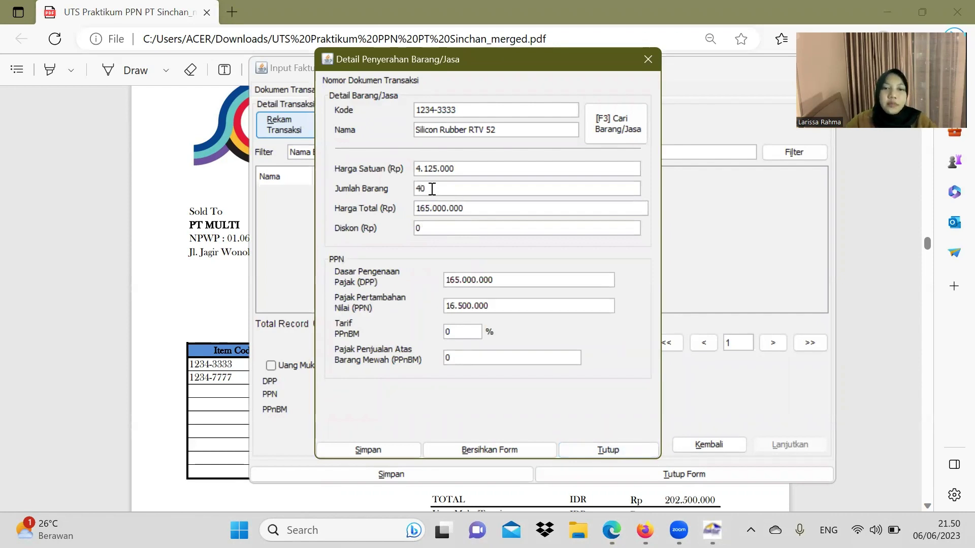
{"action": "left_click", "coordinate": [368, 450]}
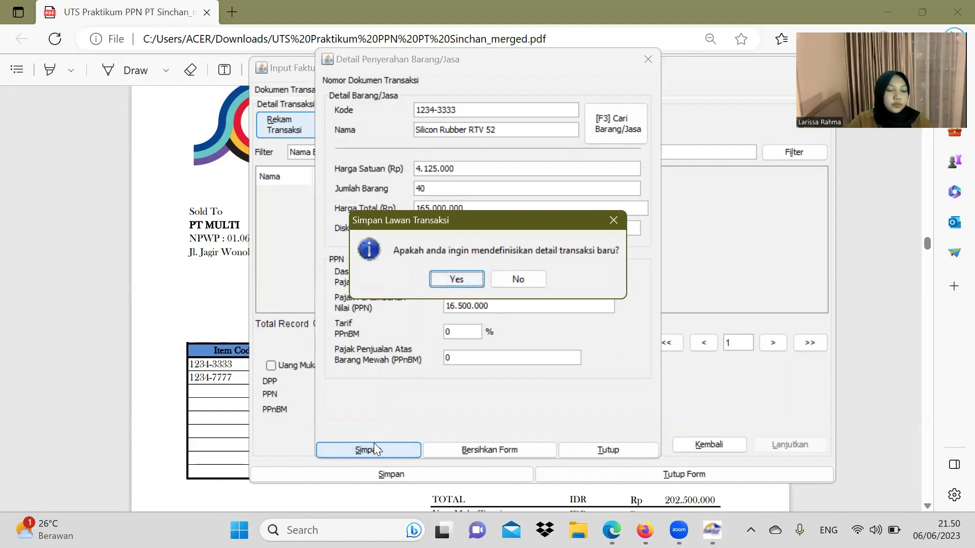
{"action": "left_click", "coordinate": [457, 280]}
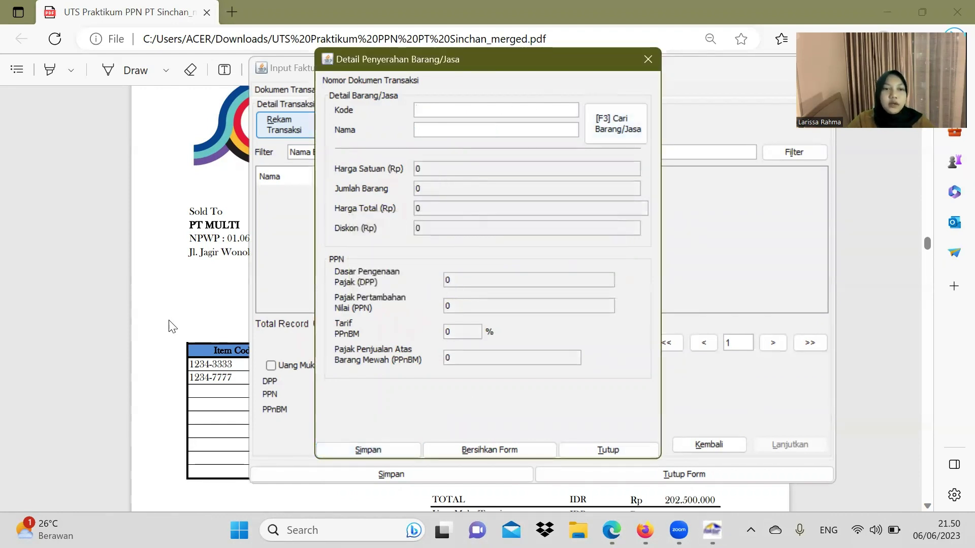
Step: Copy the second item code 1234-7777 from the invoice PDF
{"action": "left_click", "coordinate": [232, 378]}
{"action": "left_click_drag", "start_coordinate": [231, 378], "coordinate": [195, 381]}
{"action": "key", "text": "ctrl+c"}
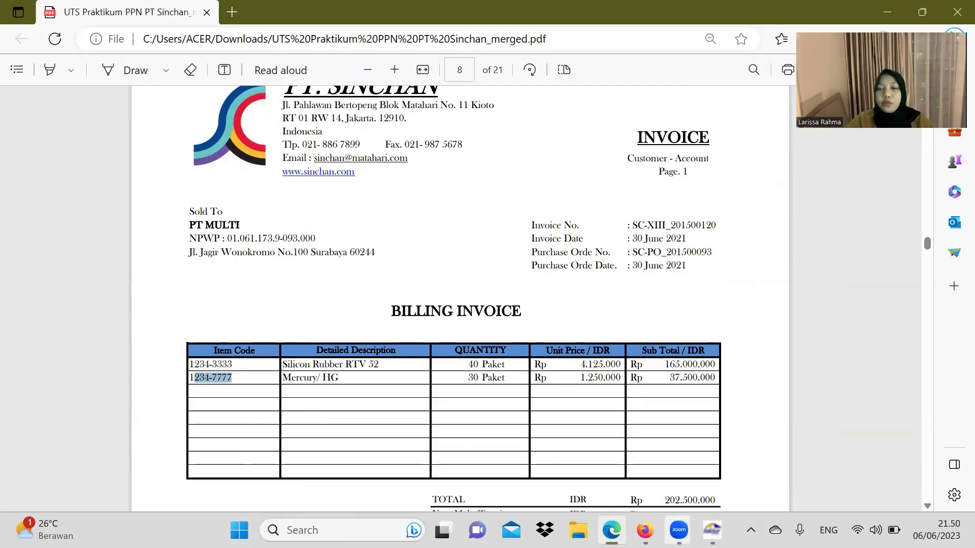
{"action": "left_click", "coordinate": [712, 531]}
Step: Fill in item code 1234-7777 and name Mercury/ HG, then look up its price
{"action": "type", "text": "1"}
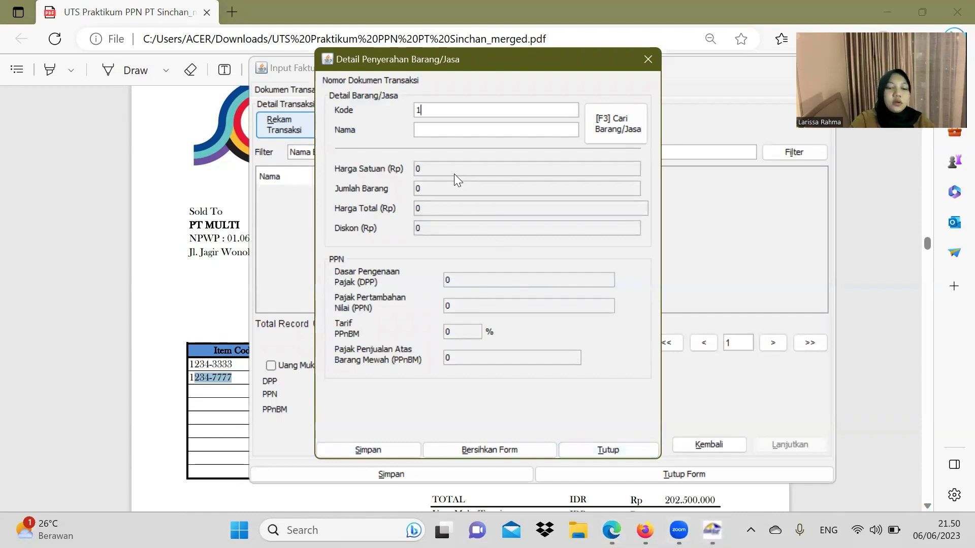
{"action": "key", "text": "ctrl+v"}
{"action": "key", "text": "alt+Tab"}
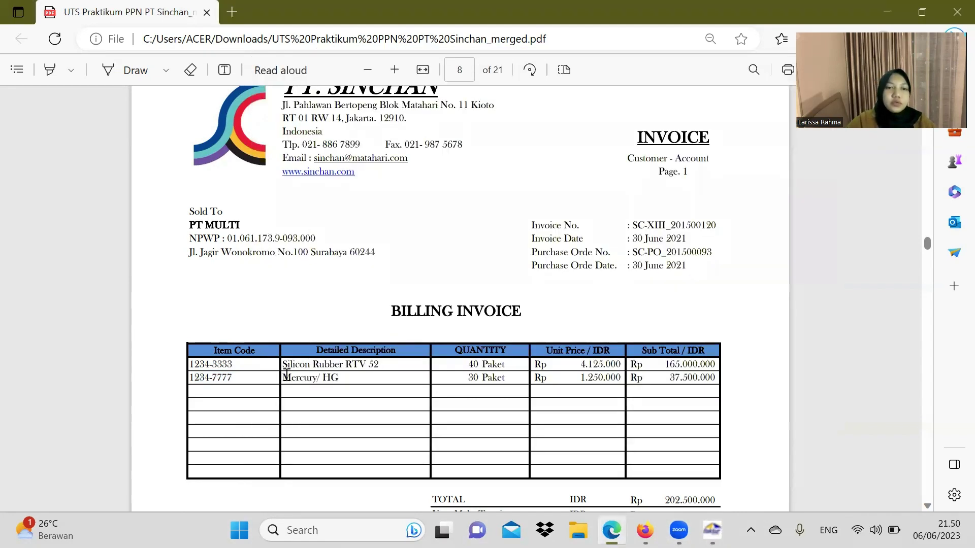
{"action": "left_click_drag", "start_coordinate": [282, 378], "coordinate": [341, 381]}
{"action": "key", "text": "ctrl+c"}
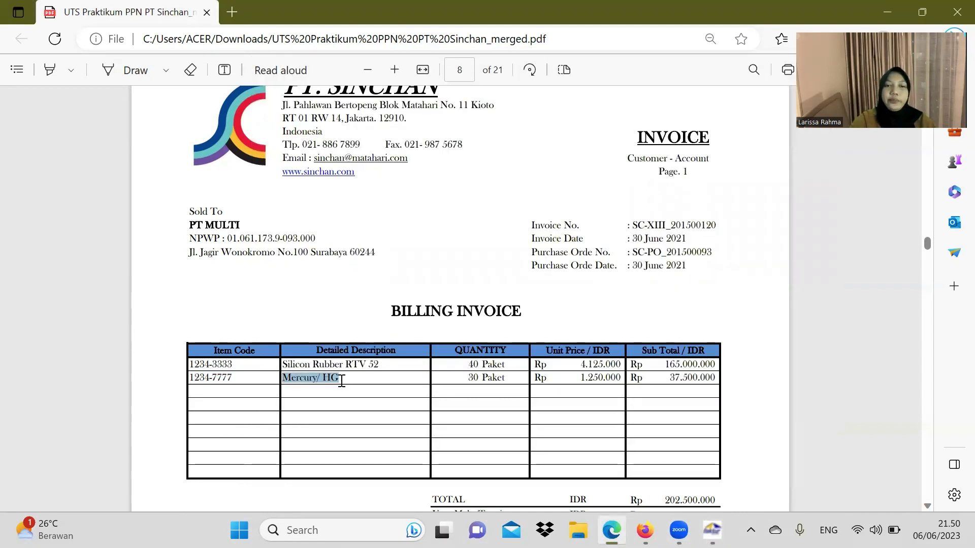
{"action": "key", "text": "alt+Tab"}
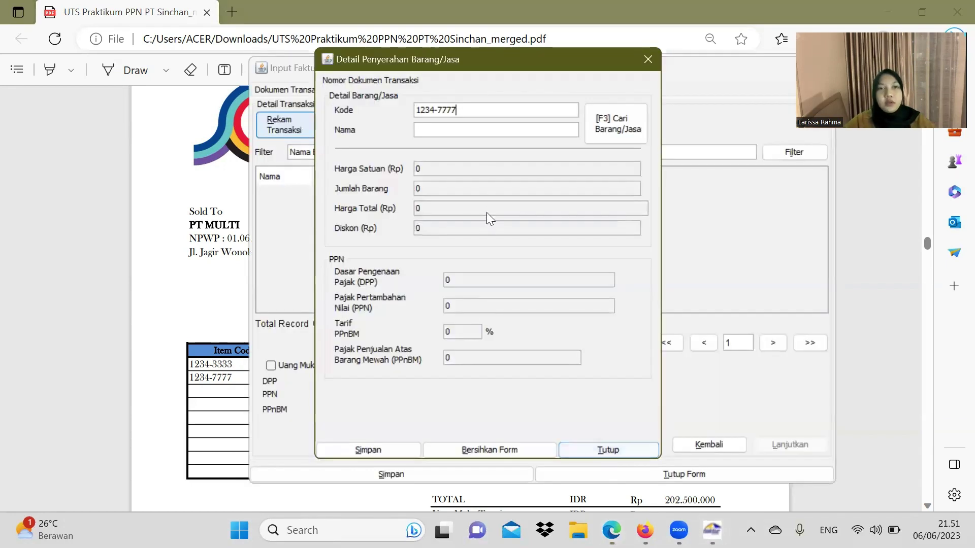
{"action": "key", "text": "ctrl+v"}
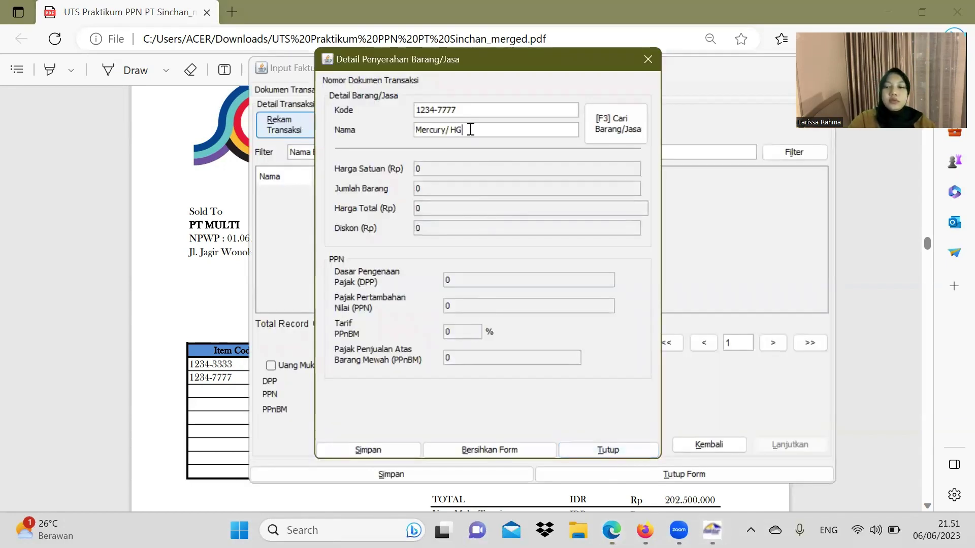
{"action": "key", "text": "Tab"}
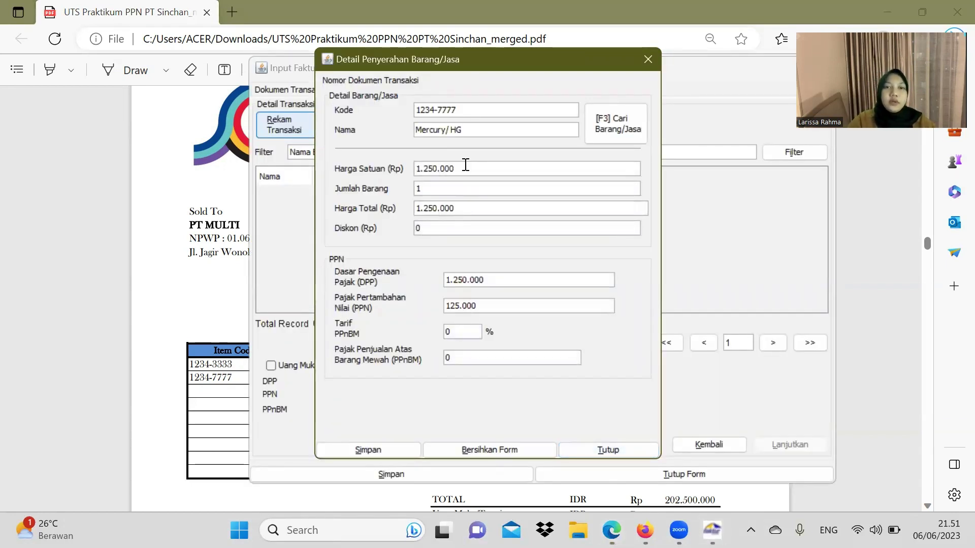
Step: Set the Mercury/ HG quantity to 30, save the line, and add no further items
{"action": "key", "text": "alt+Tab"}
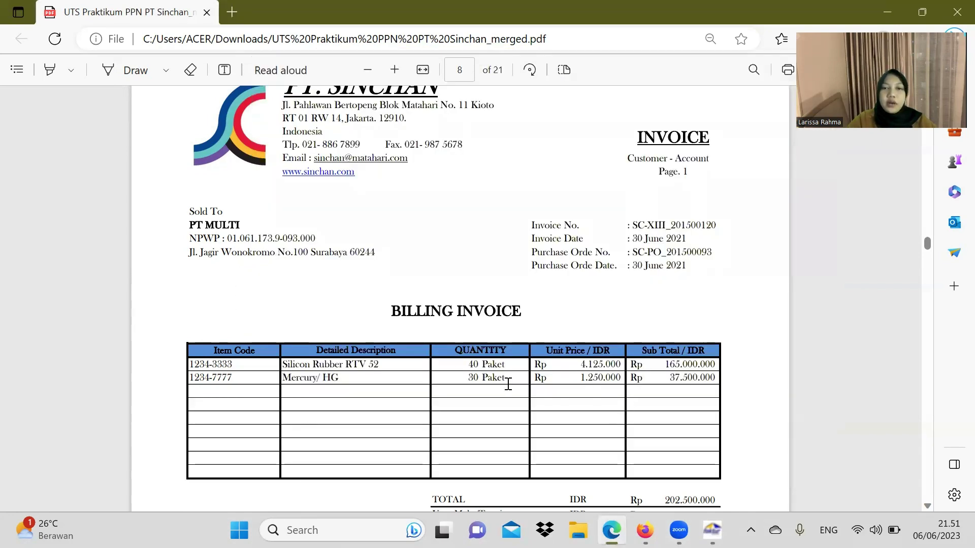
{"action": "left_click", "coordinate": [712, 530]}
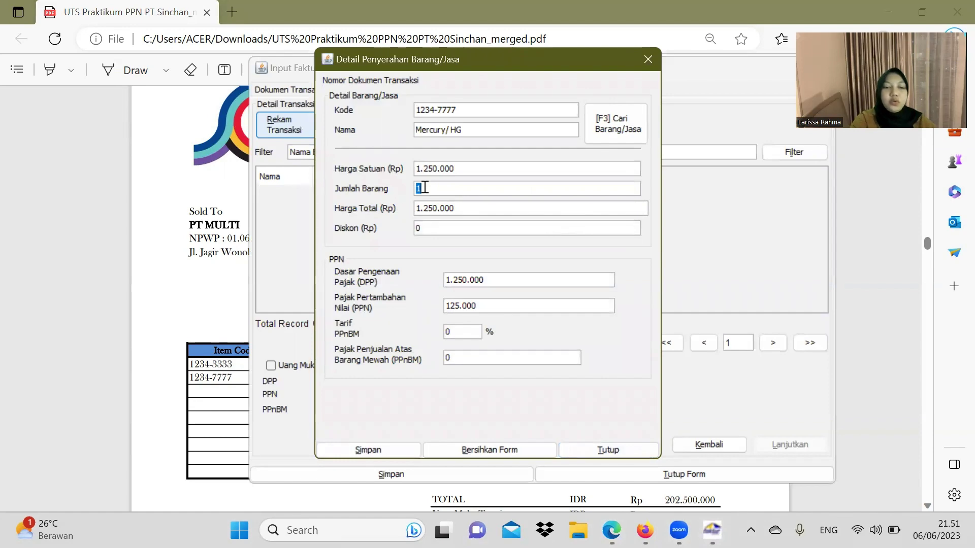
{"action": "type", "text": "30"}
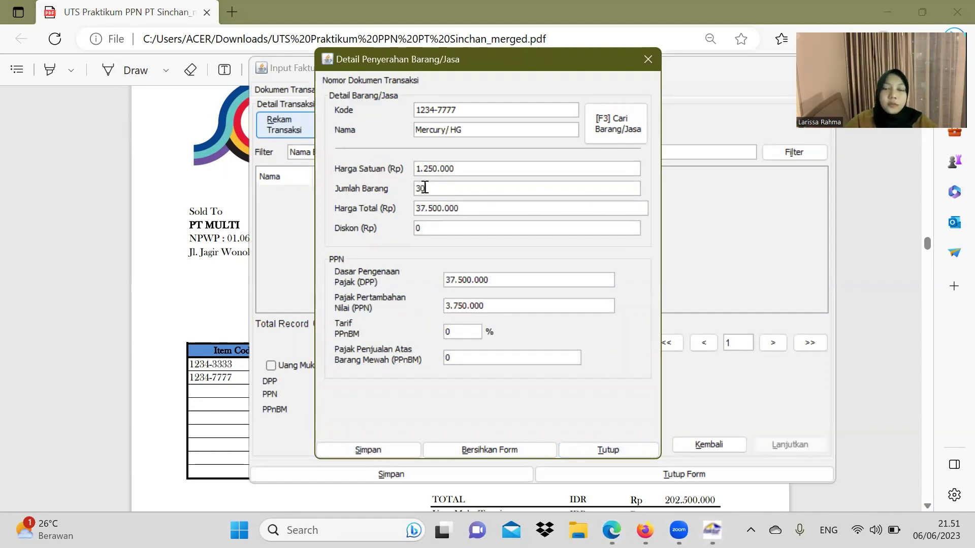
{"action": "key", "text": "alt+Tab"}
{"action": "left_click", "coordinate": [713, 530]}
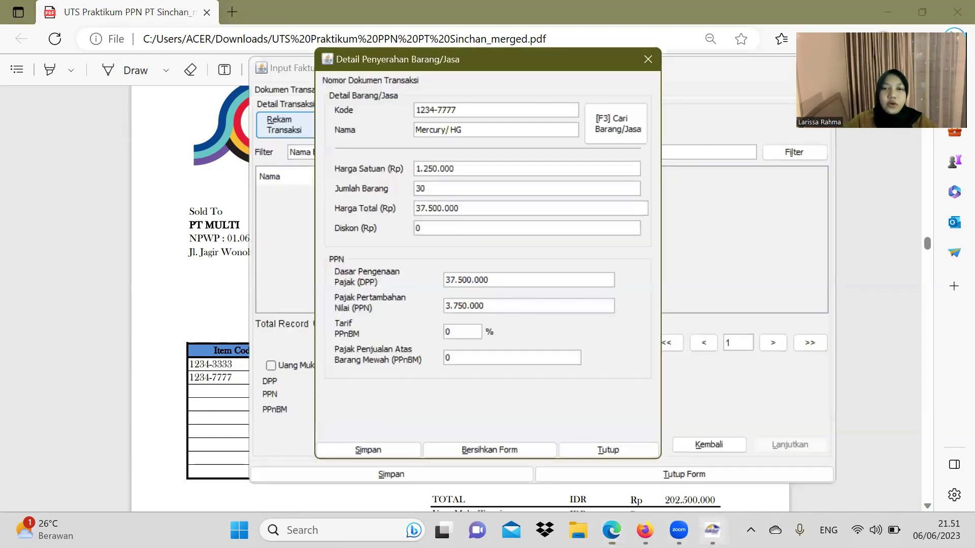
{"action": "left_click", "coordinate": [386, 449]}
{"action": "left_click", "coordinate": [531, 280]}
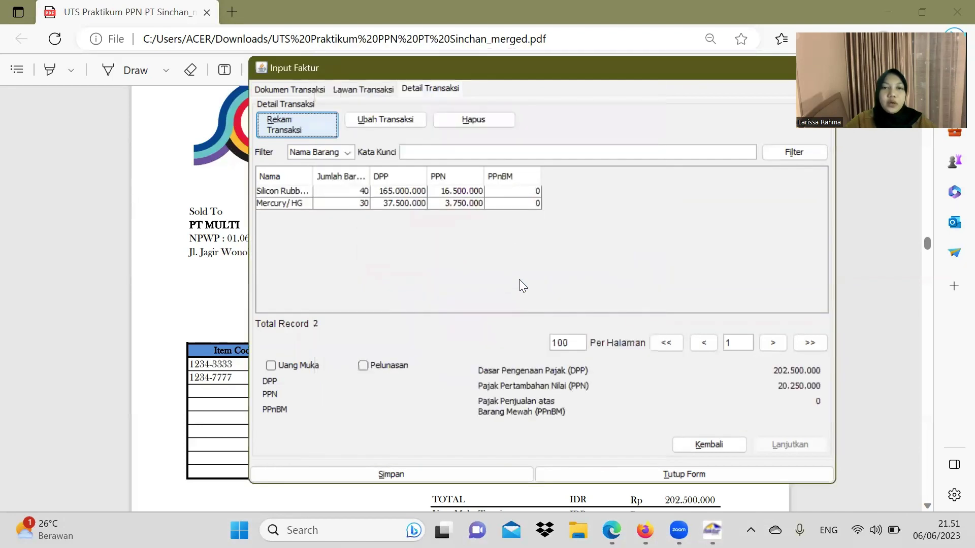
Step: Save the PT MULTI invoice without starting a new one and check six records show Belum Approve
{"action": "left_click", "coordinate": [384, 472]}
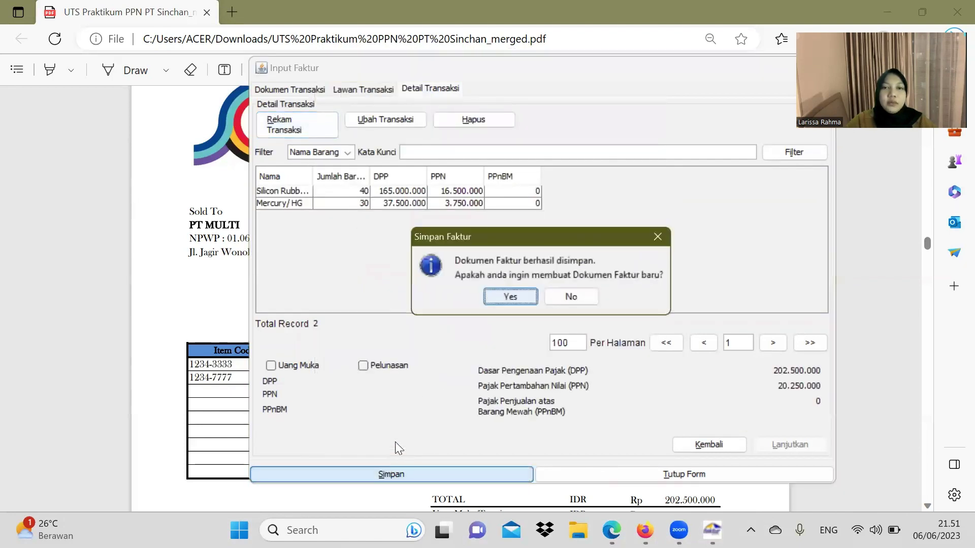
{"action": "left_click", "coordinate": [572, 297]}
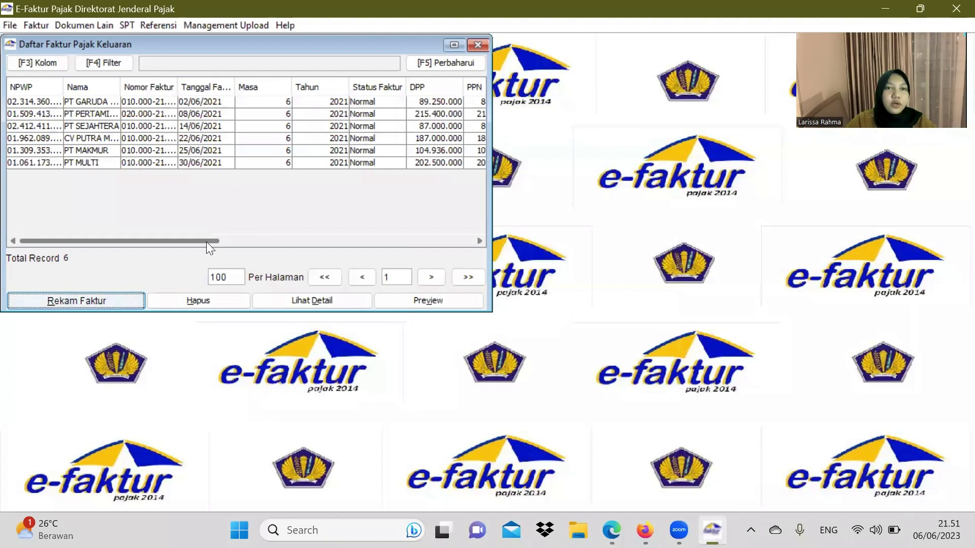
{"action": "left_click_drag", "start_coordinate": [207, 242], "coordinate": [339, 241]}
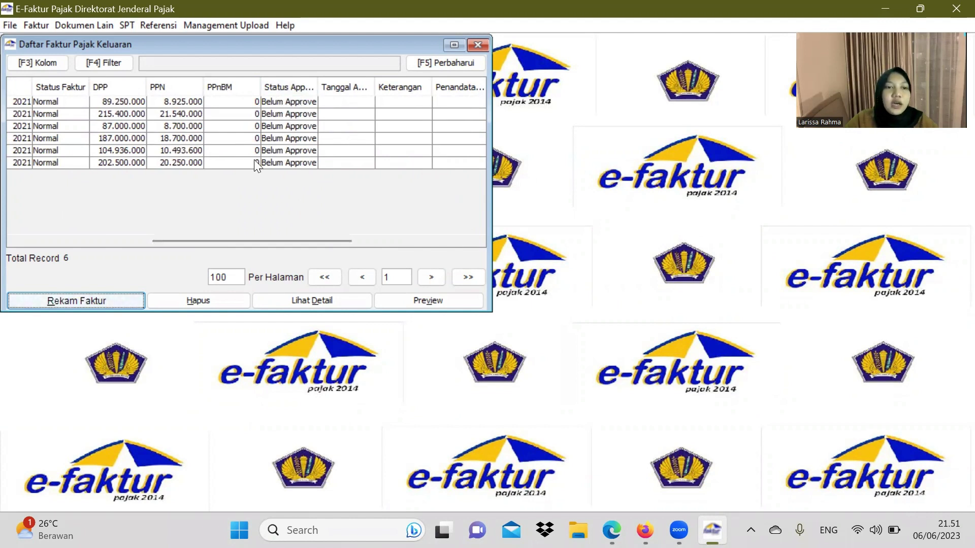
{"action": "left_click", "coordinate": [278, 101]}
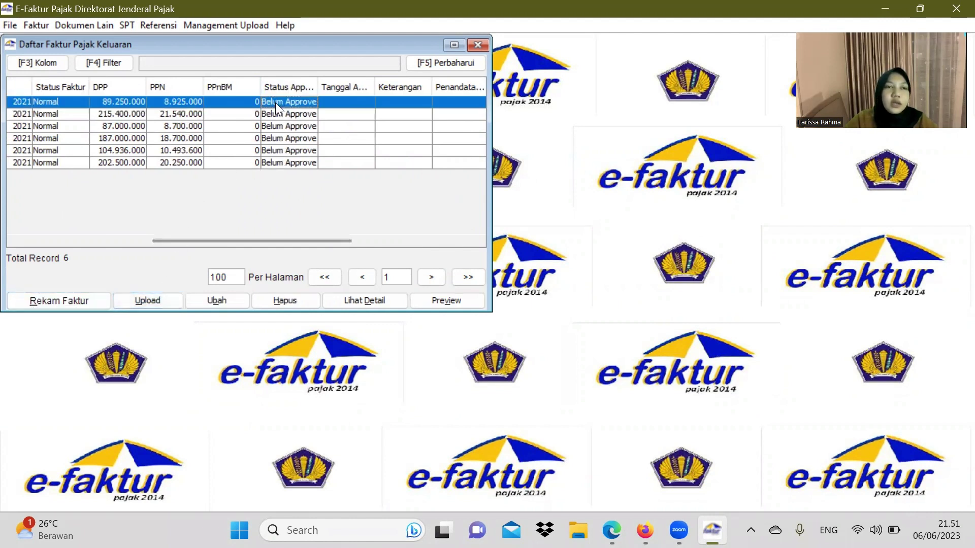
Step: Upload the first selected invoice and the invoice with DPP 215.400.000
{"action": "left_click", "coordinate": [159, 300]}
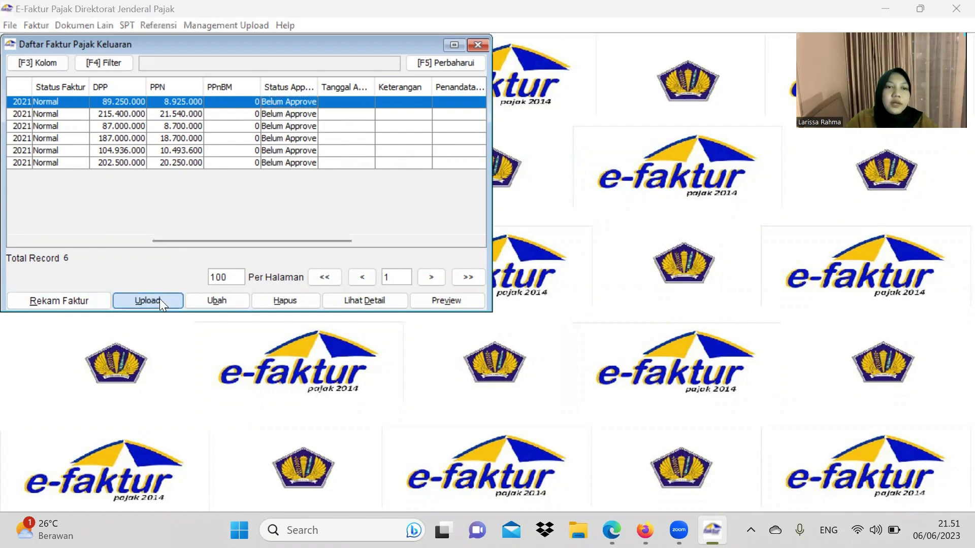
{"action": "left_click", "coordinate": [206, 212]}
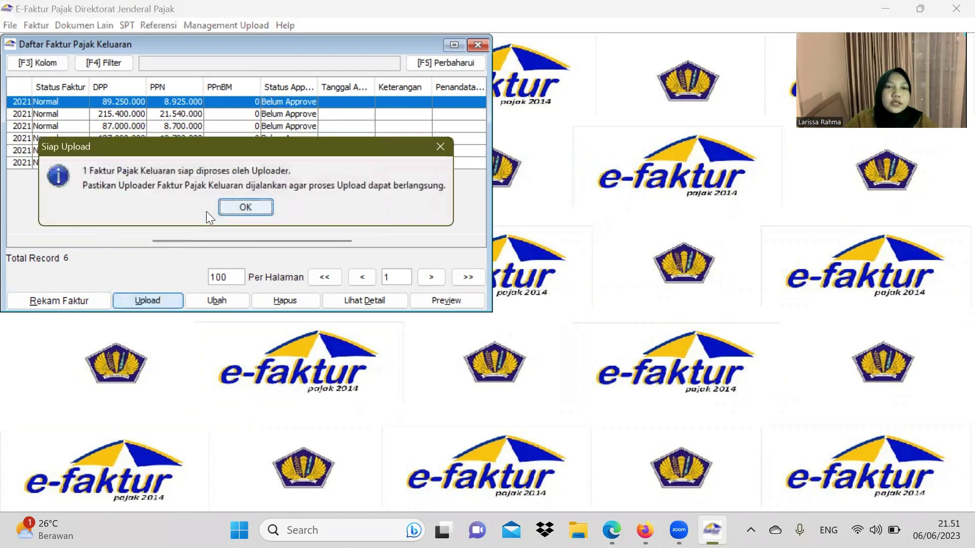
{"action": "left_click", "coordinate": [231, 207]}
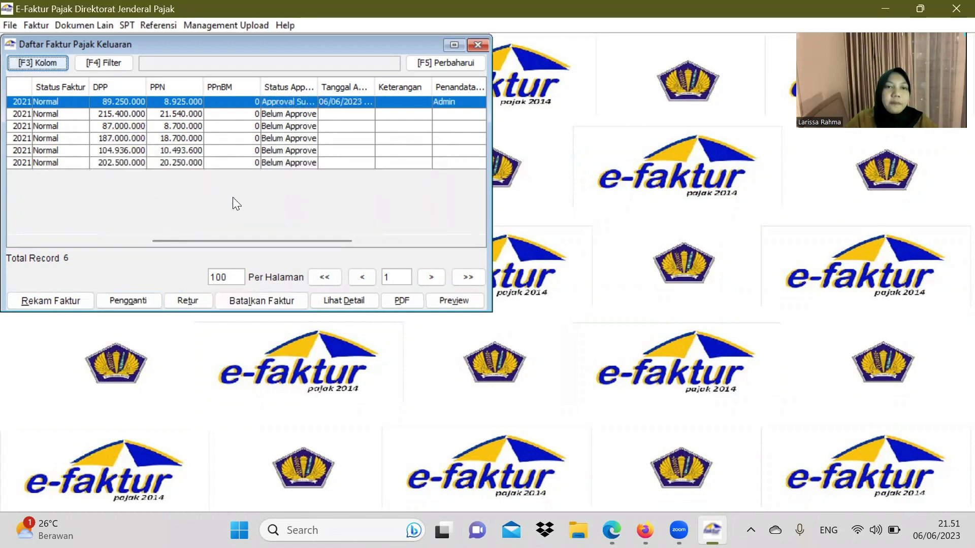
{"action": "left_click", "coordinate": [292, 114]}
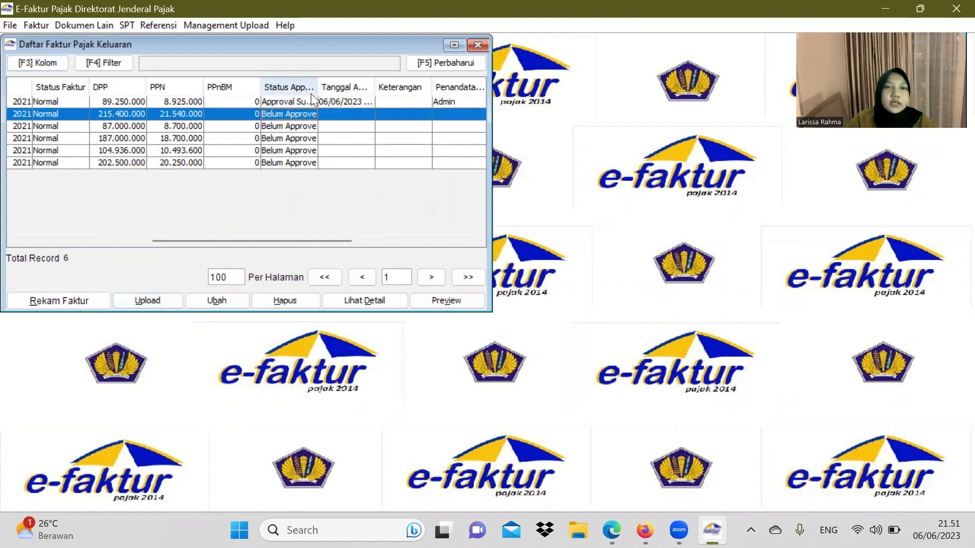
{"action": "left_click_drag", "start_coordinate": [318, 87], "coordinate": [355, 87]}
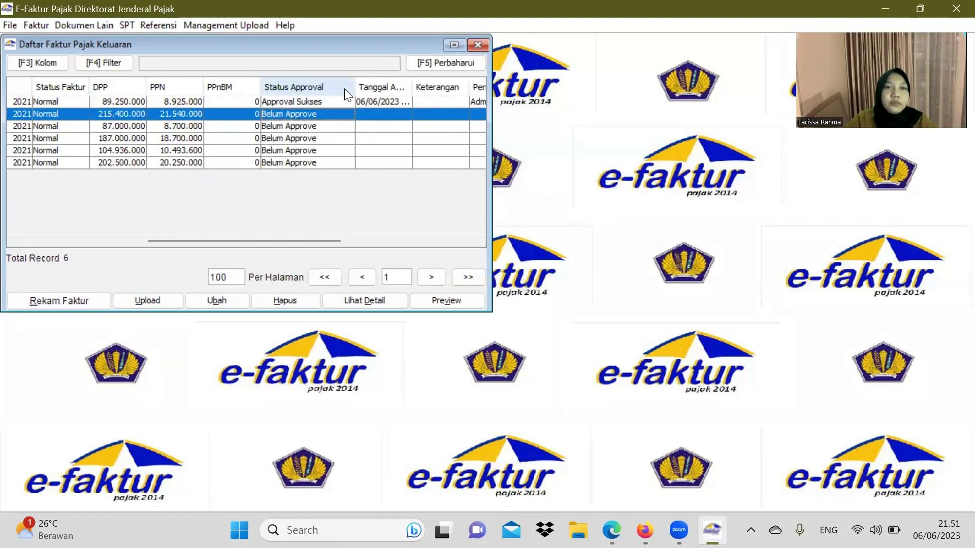
{"action": "left_click", "coordinate": [281, 125]}
{"action": "left_click", "coordinate": [279, 112]}
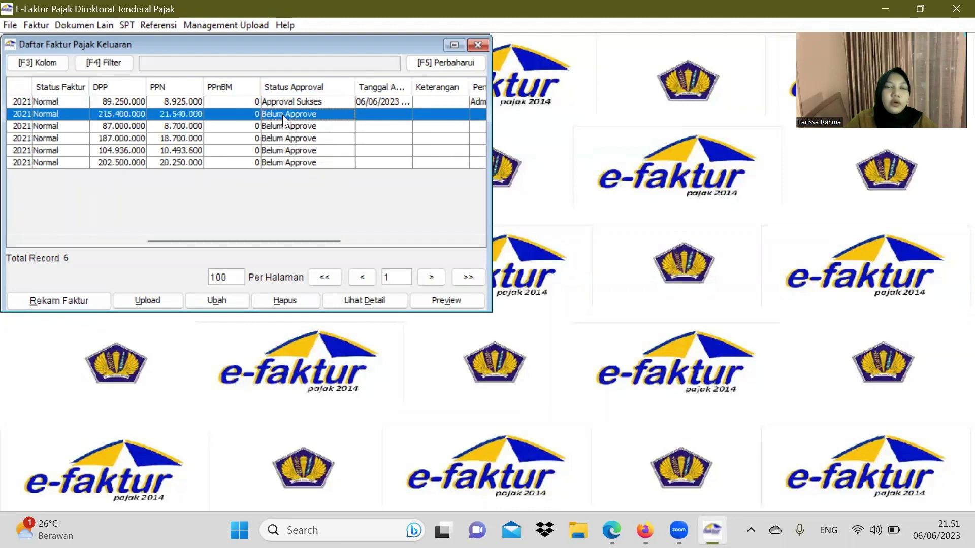
{"action": "left_click", "coordinate": [147, 300]}
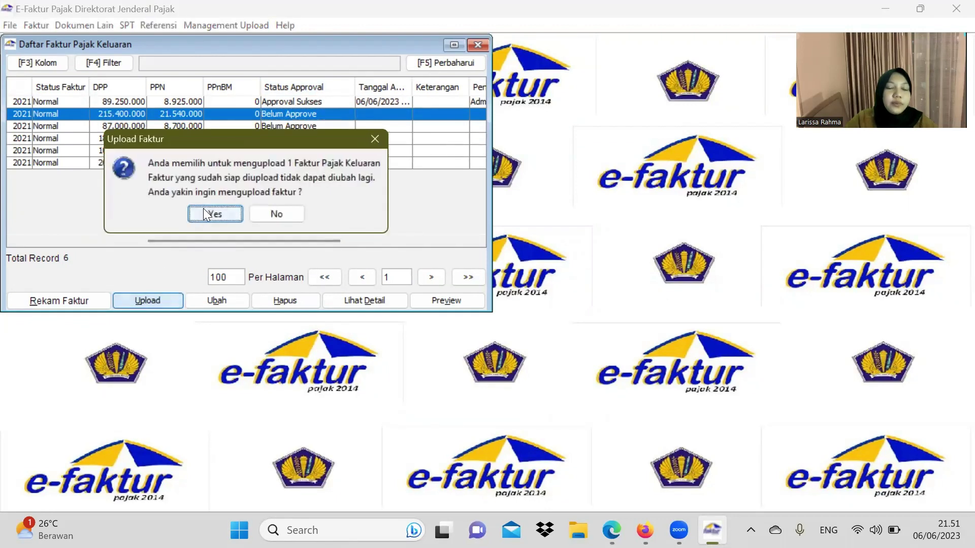
{"action": "left_click", "coordinate": [204, 209]}
{"action": "left_click", "coordinate": [234, 209]}
Step: Upload the invoices with DPP 87.000.000 and 187.000.000
{"action": "left_click", "coordinate": [303, 128]}
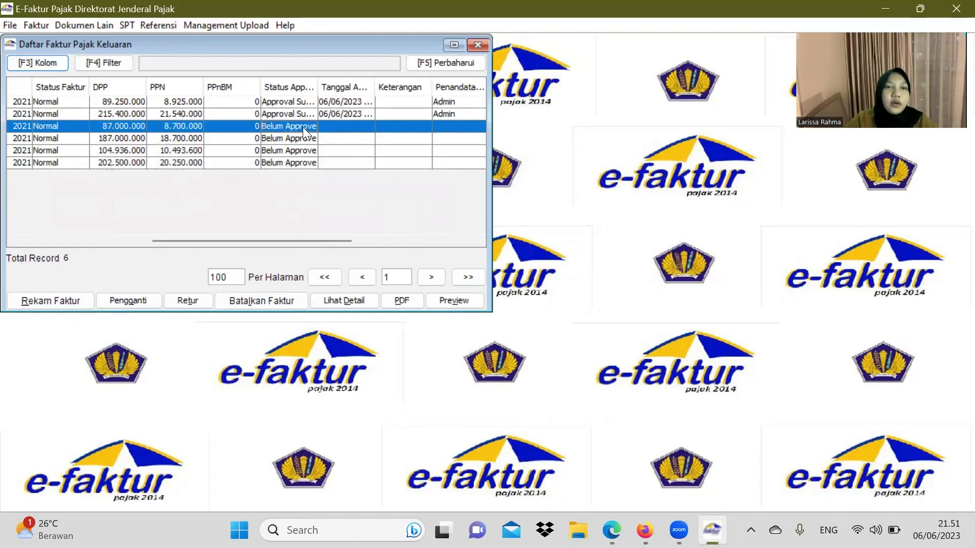
{"action": "left_click", "coordinate": [147, 300]}
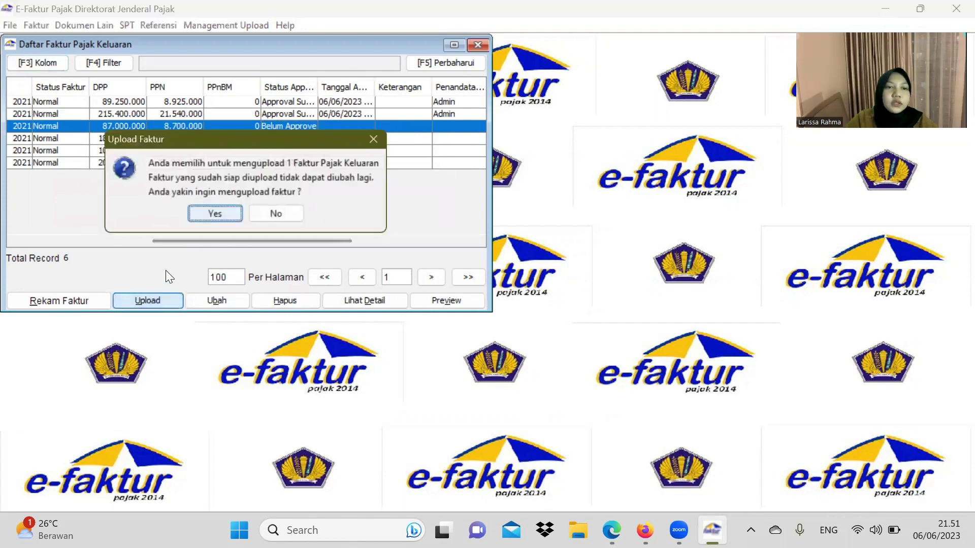
{"action": "left_click", "coordinate": [192, 214]}
{"action": "left_click", "coordinate": [249, 206]}
{"action": "left_click", "coordinate": [297, 138]}
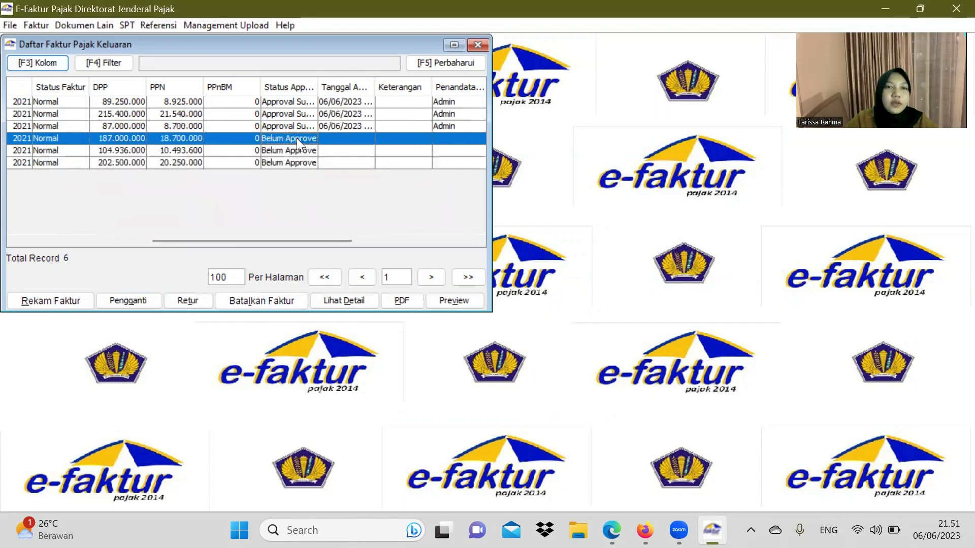
{"action": "left_click", "coordinate": [165, 303]}
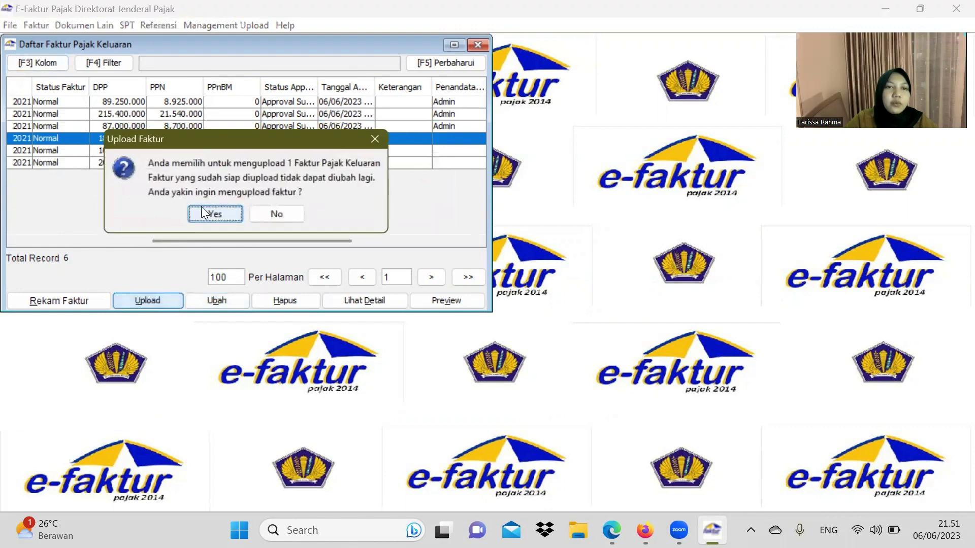
{"action": "left_click", "coordinate": [203, 212]}
{"action": "left_click", "coordinate": [257, 207]}
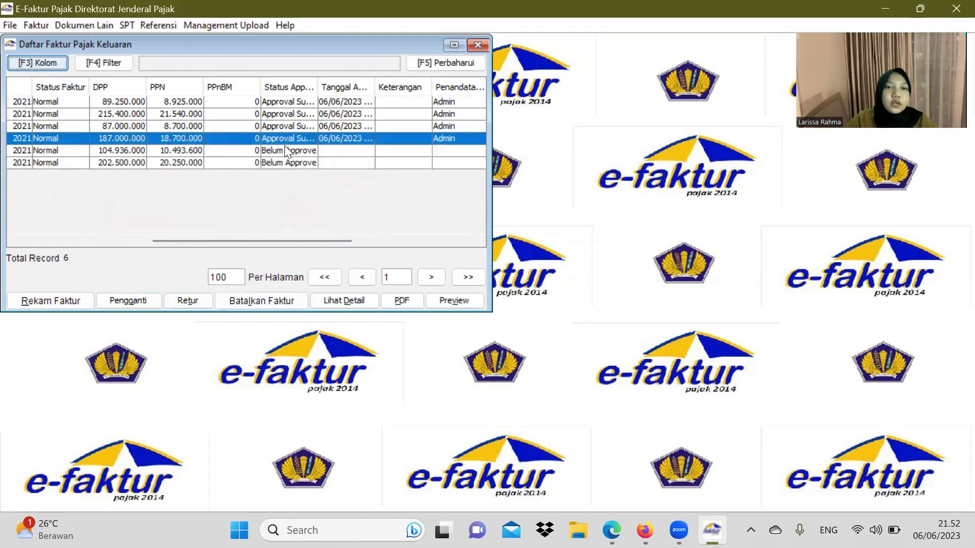
Step: Upload the invoices with DPP 104.936.000 and 202.500.000
{"action": "left_click", "coordinate": [287, 150]}
{"action": "left_click", "coordinate": [148, 301]}
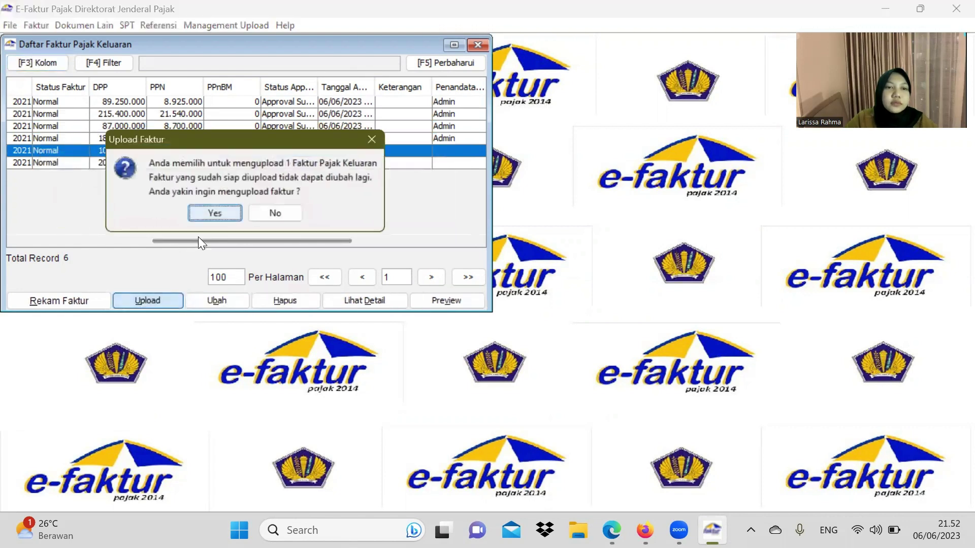
{"action": "left_click", "coordinate": [214, 214]}
{"action": "left_click", "coordinate": [258, 207]}
{"action": "left_click", "coordinate": [282, 163]}
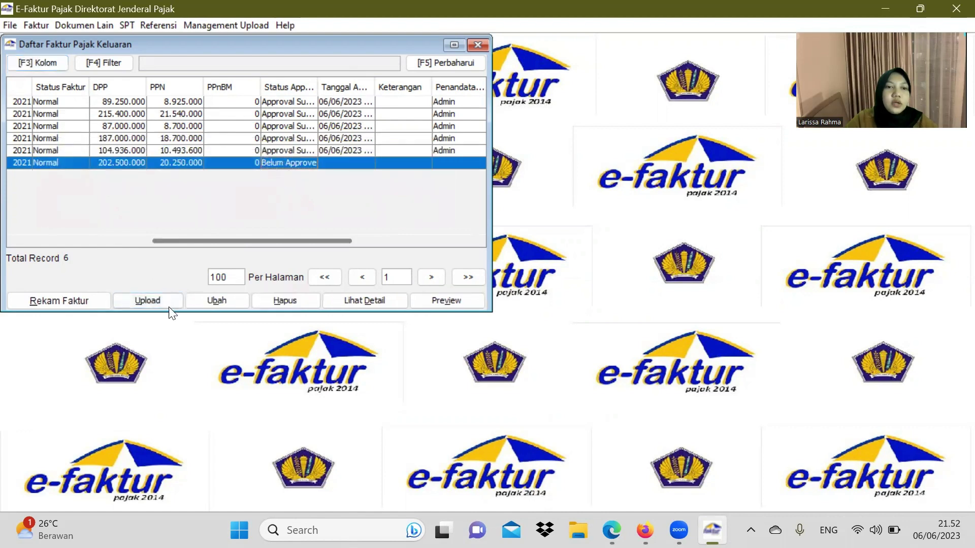
{"action": "left_click", "coordinate": [170, 307]}
{"action": "left_click", "coordinate": [220, 212]}
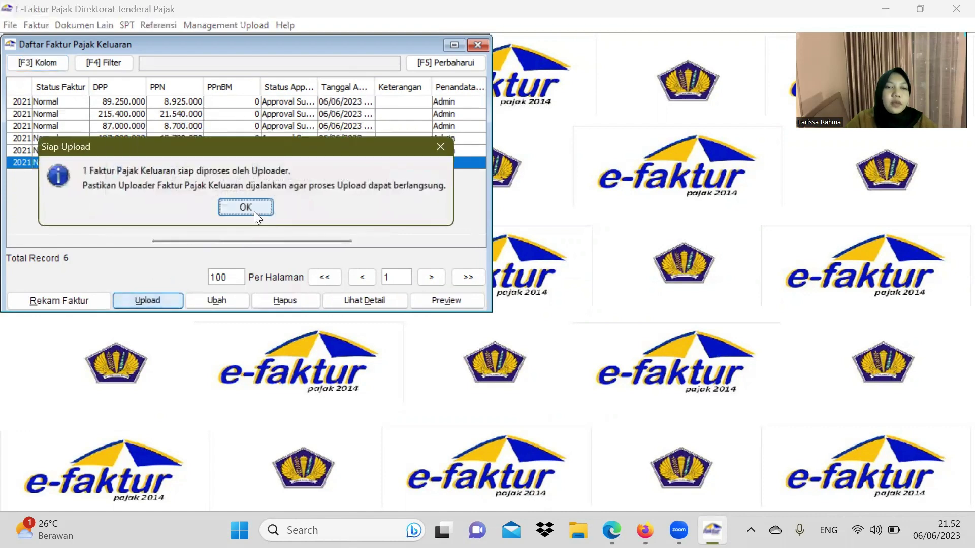
{"action": "left_click", "coordinate": [253, 211]}
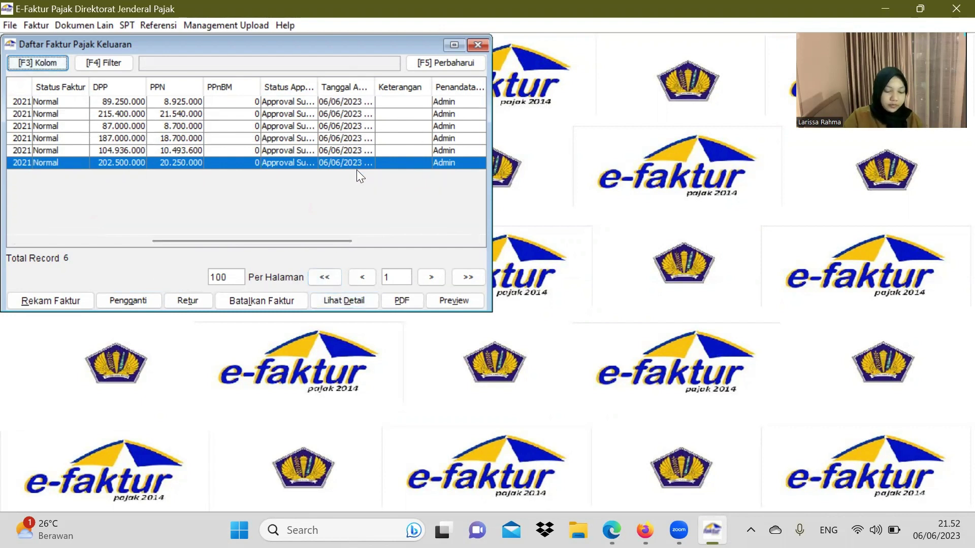
Step: Review the last invoice's printed Faktur Pajak preview, then close it and the Daftar Faktur Pajak Keluaran list
{"action": "left_click", "coordinate": [443, 301]}
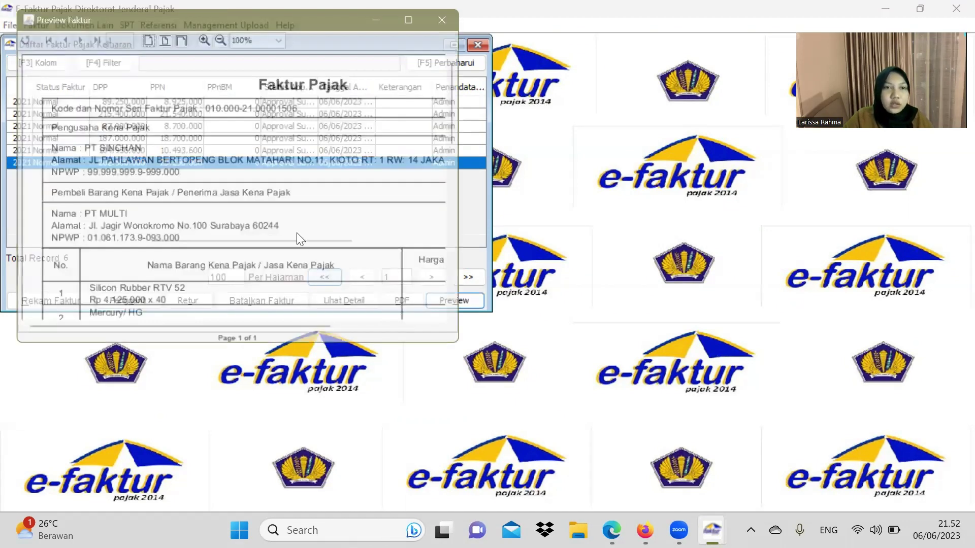
{"action": "scroll", "coordinate": [335, 218], "scroll_direction": "down", "scroll_amount": 1}
{"action": "scroll", "coordinate": [334, 217], "scroll_direction": "down", "scroll_amount": 6}
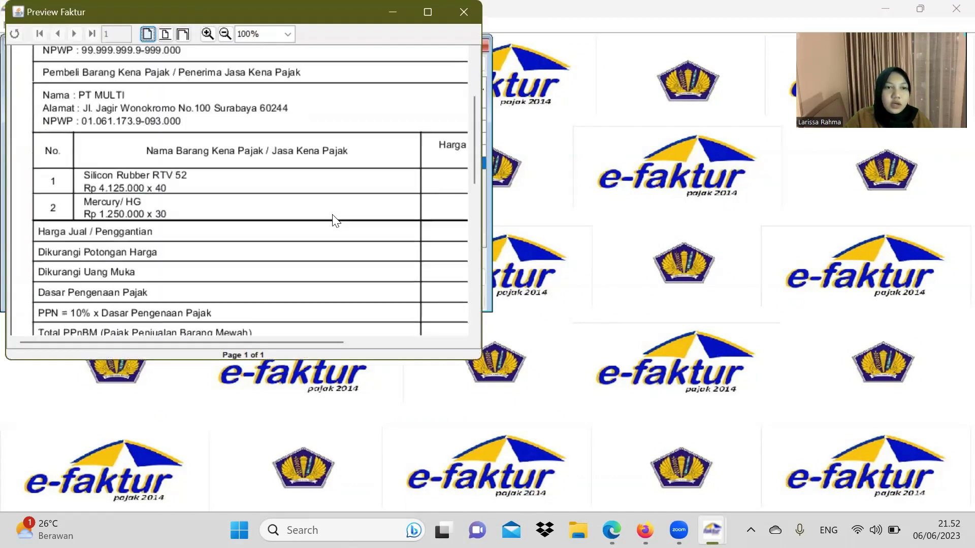
{"action": "scroll", "coordinate": [334, 219], "scroll_direction": "up", "scroll_amount": 5}
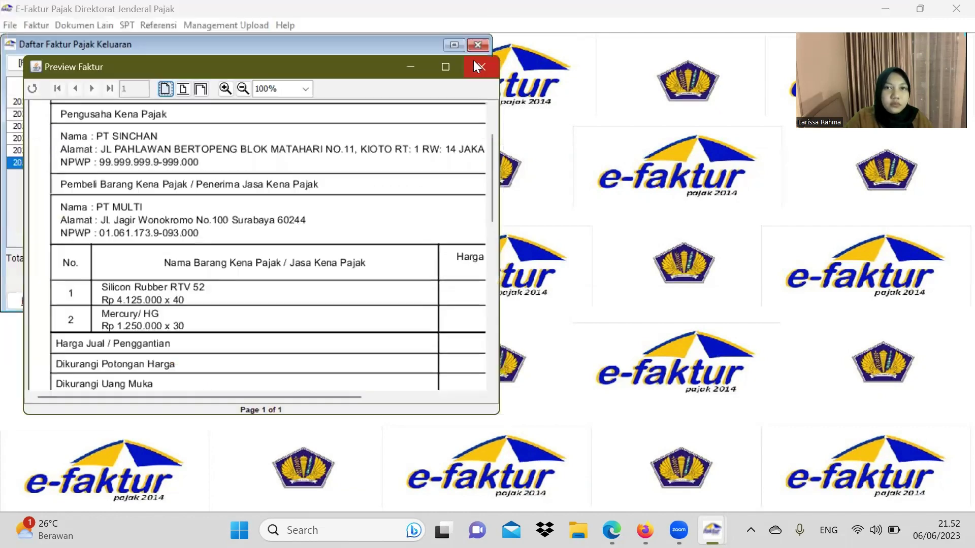
{"action": "left_click", "coordinate": [473, 60]}
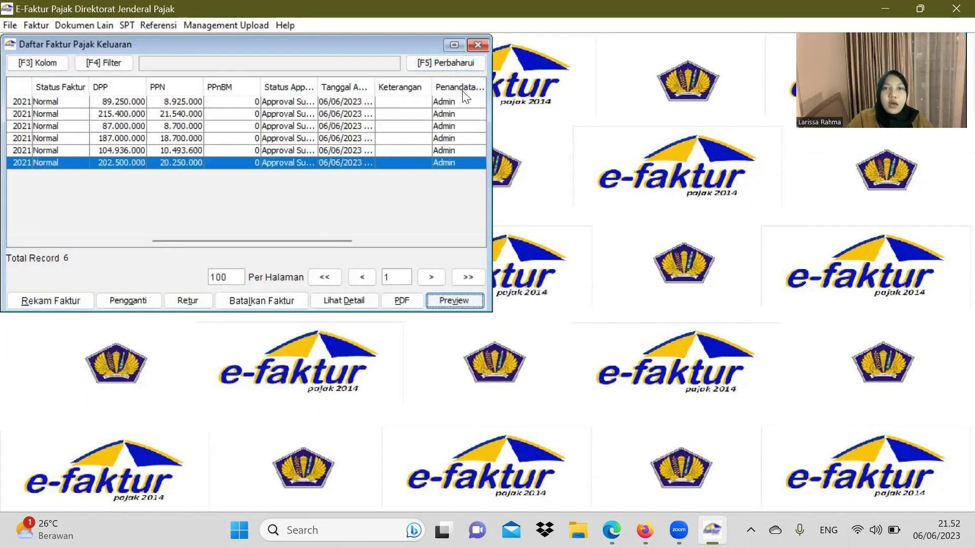
{"action": "left_click", "coordinate": [477, 46]}
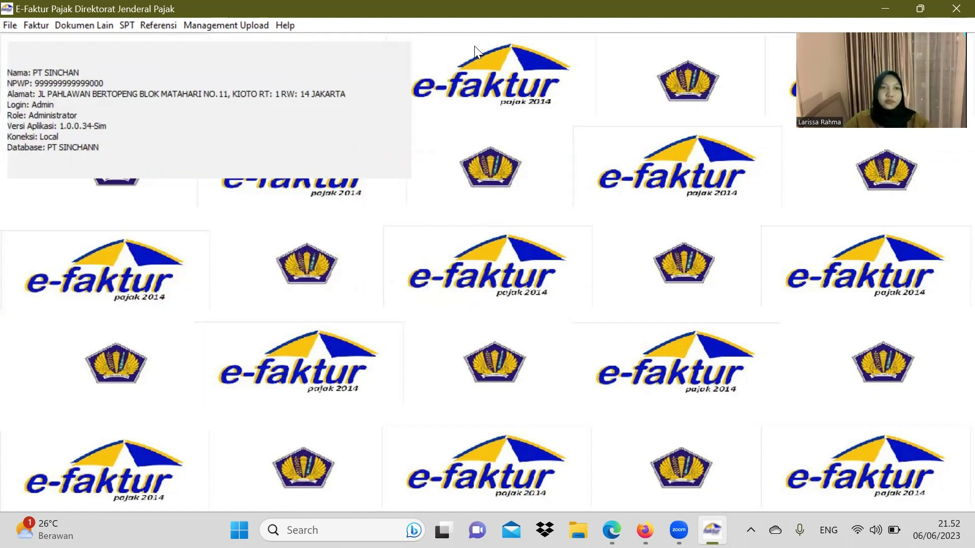
Step: Open a new input tax invoice form via Pajak Masukan > Administrasi Faktur > Rekam Faktur
{"action": "left_click", "coordinate": [37, 26]}
{"action": "mouse_move", "coordinate": [69, 59]}
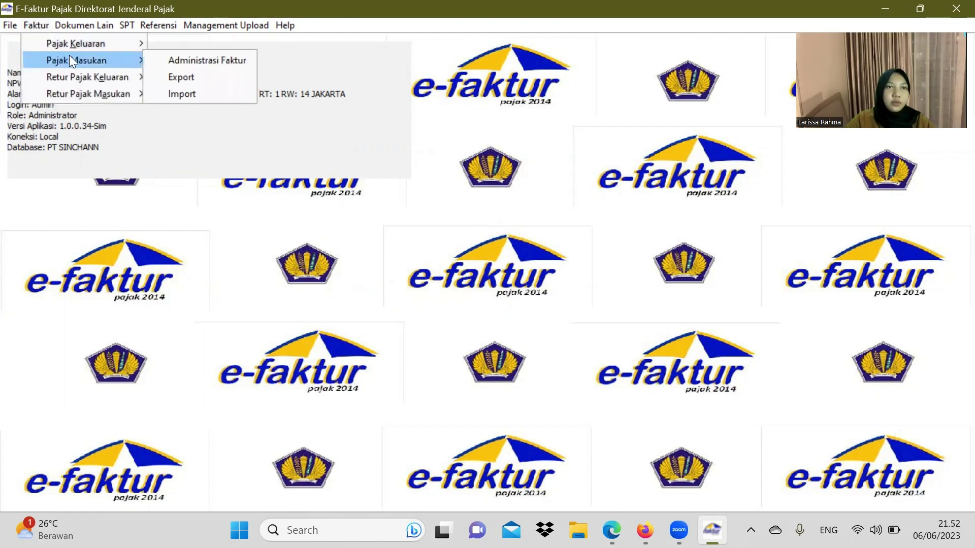
{"action": "left_click", "coordinate": [154, 57]}
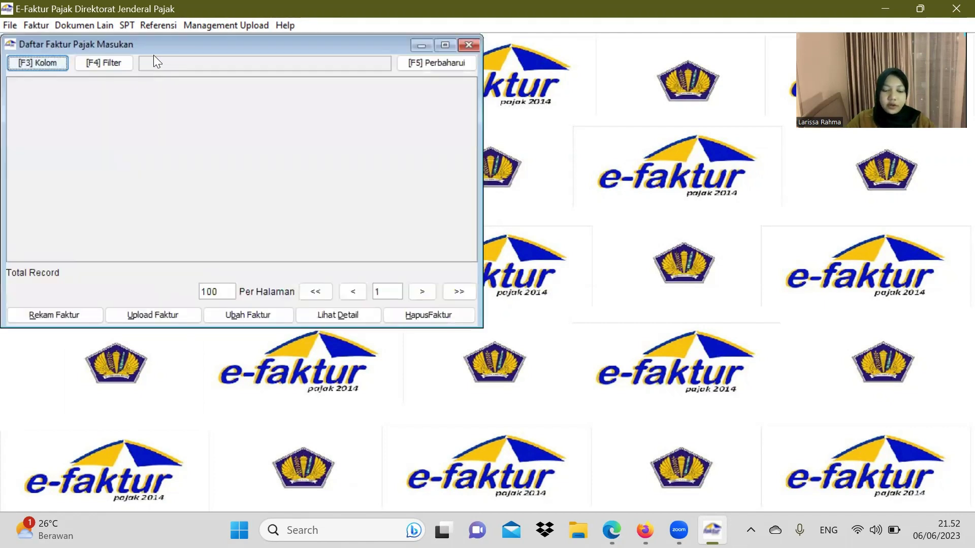
{"action": "left_click", "coordinate": [70, 317]}
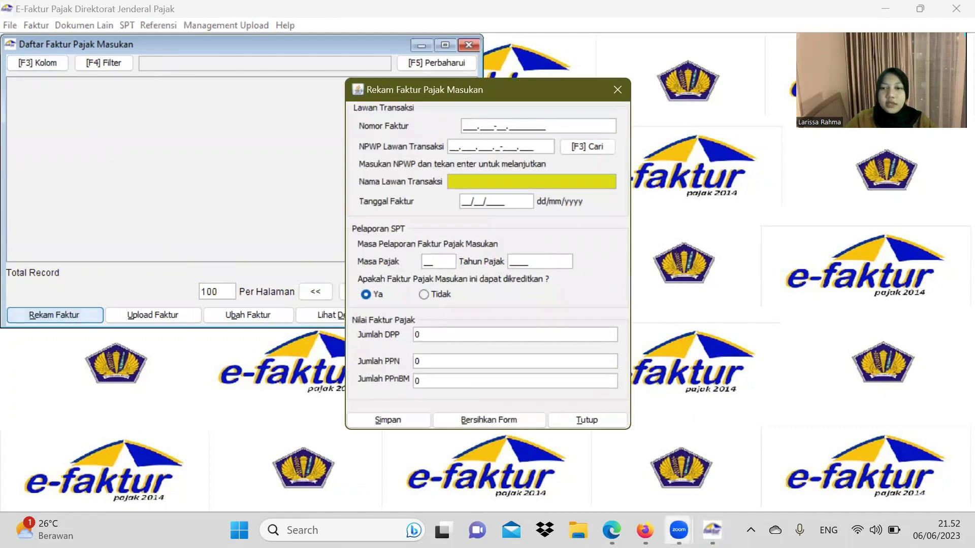
Step: Bring the PT. Surveyor Lingkungan tax invoice on PDF page 9 into view behind the form
{"action": "left_click", "coordinate": [612, 530]}
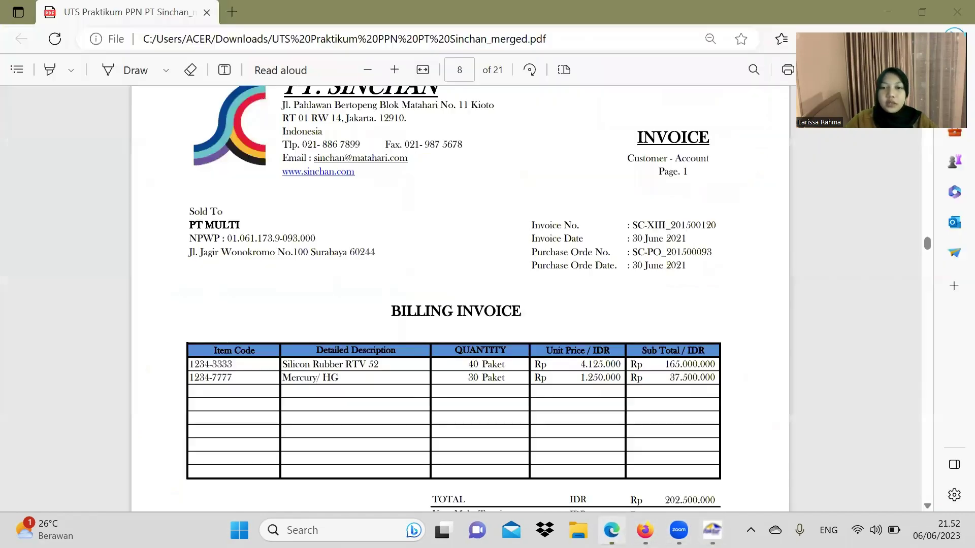
{"action": "scroll", "coordinate": [415, 256], "scroll_direction": "down", "scroll_amount": 6}
{"action": "scroll", "coordinate": [419, 255], "scroll_direction": "down", "scroll_amount": 10}
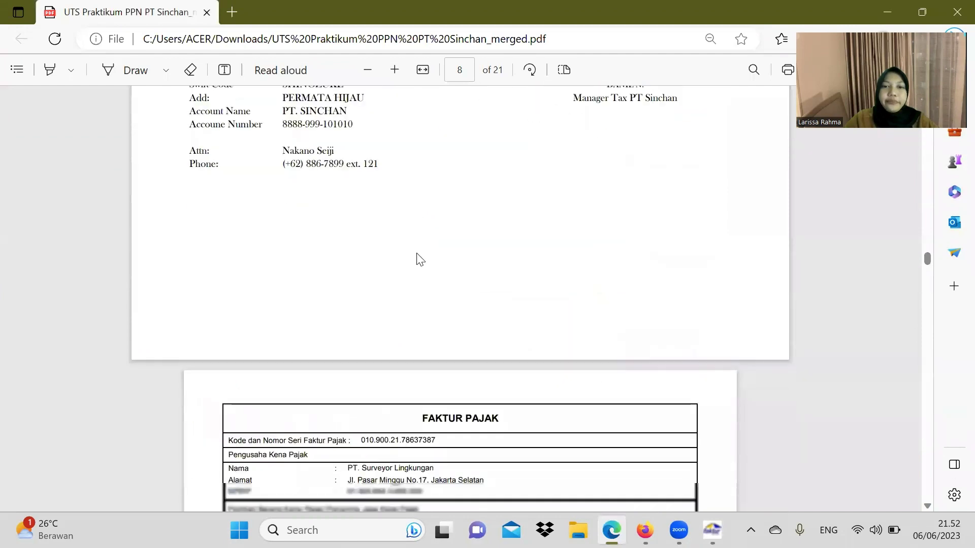
{"action": "scroll", "coordinate": [417, 252], "scroll_direction": "down", "scroll_amount": 3}
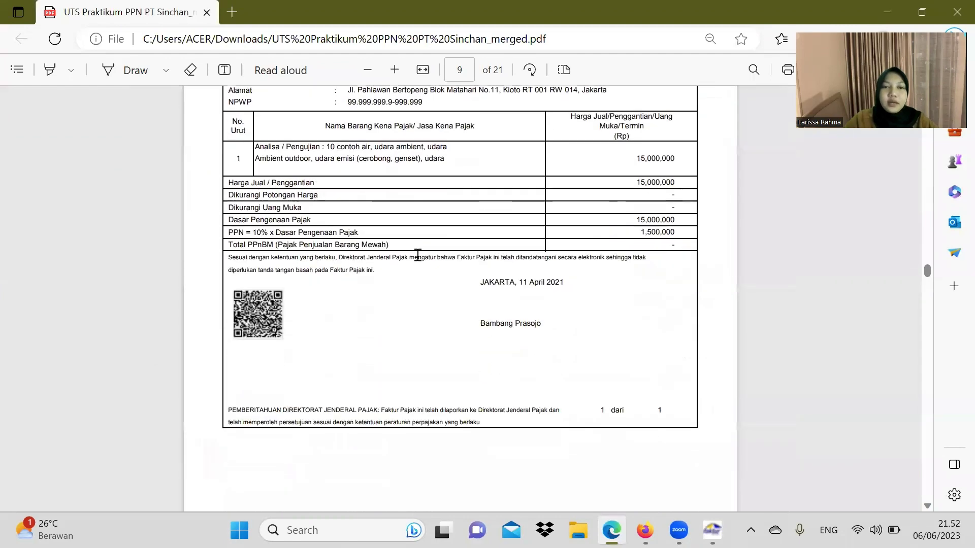
{"action": "scroll", "coordinate": [559, 355], "scroll_direction": "up", "scroll_amount": 3}
{"action": "scroll", "coordinate": [725, 444], "scroll_direction": "down", "scroll_amount": 1}
{"action": "left_click", "coordinate": [712, 530]}
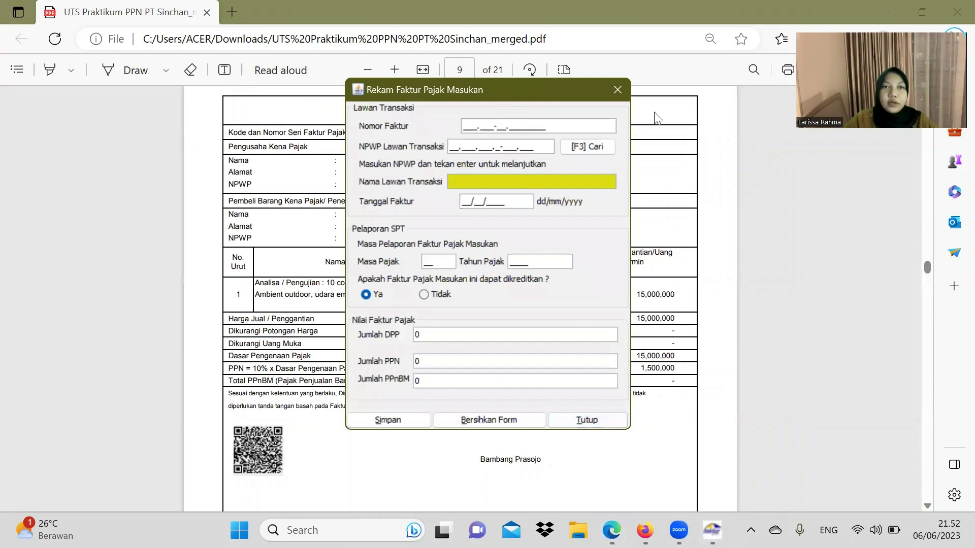
Step: Enter the tax invoice serial number and copy the seller's NPWP from the PDF
{"action": "left_click_drag", "start_coordinate": [501, 92], "coordinate": [657, 112]}
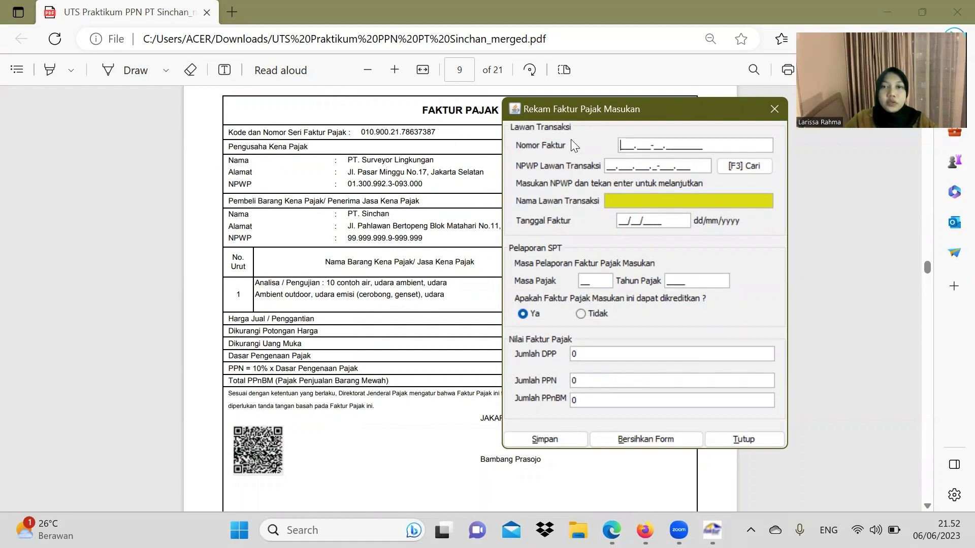
{"action": "type", "text": "010."}
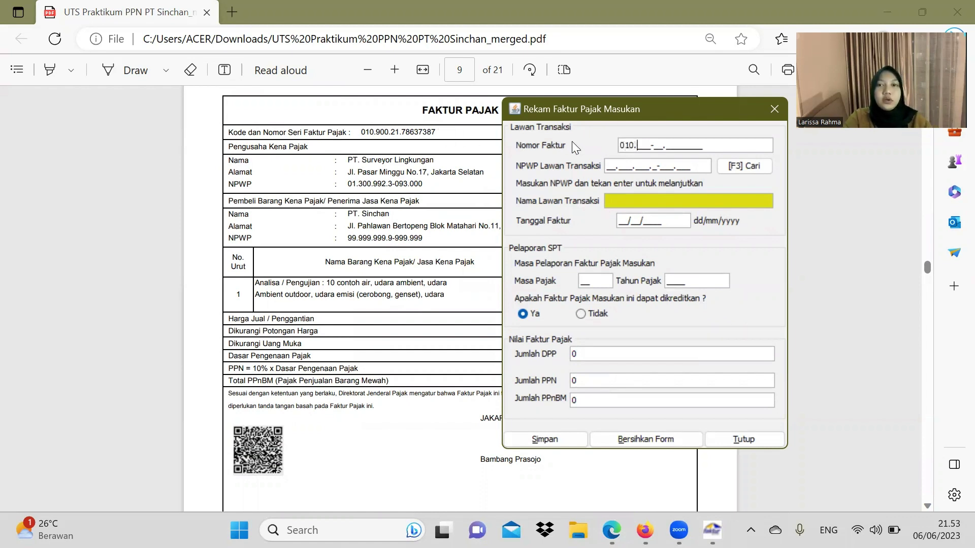
{"action": "type", "text": "900-"}
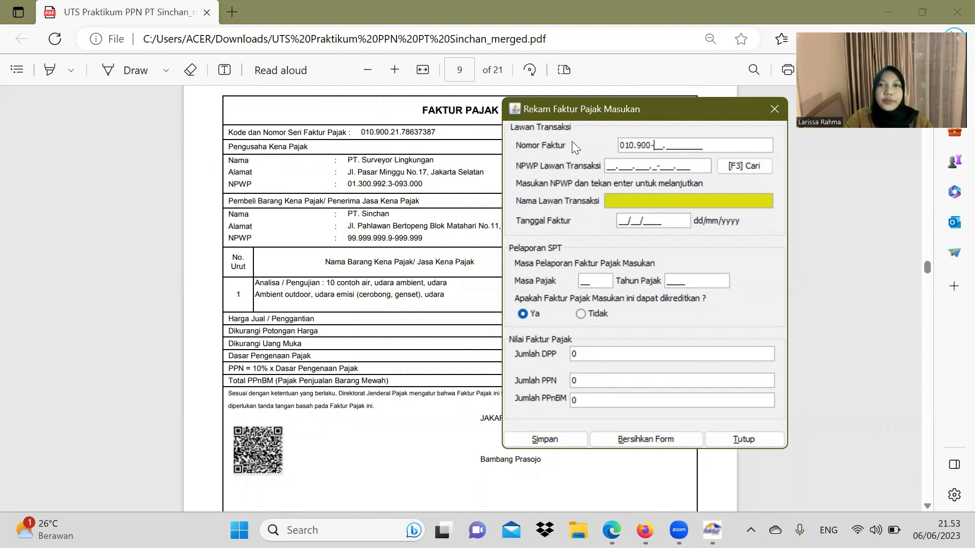
{"action": "type", "text": "21."}
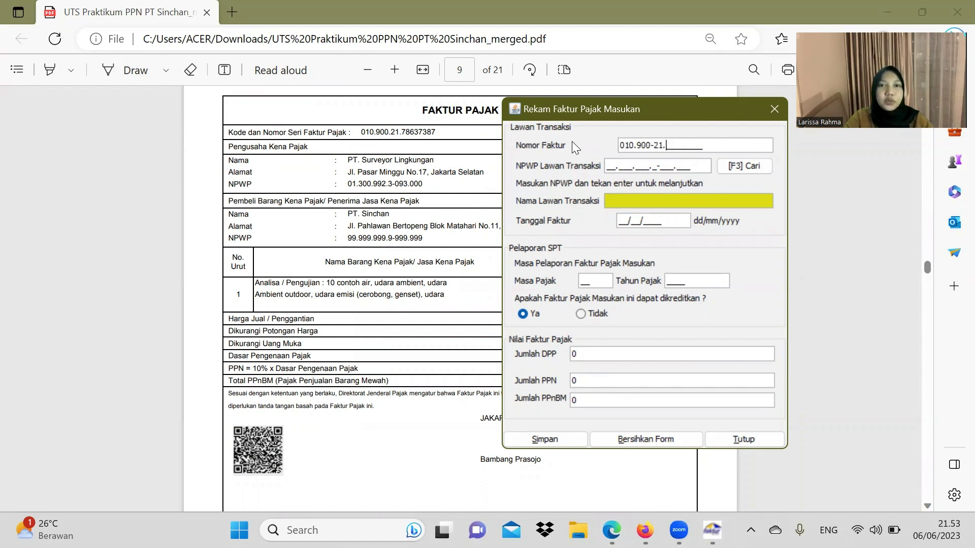
{"action": "type", "text": "78"}
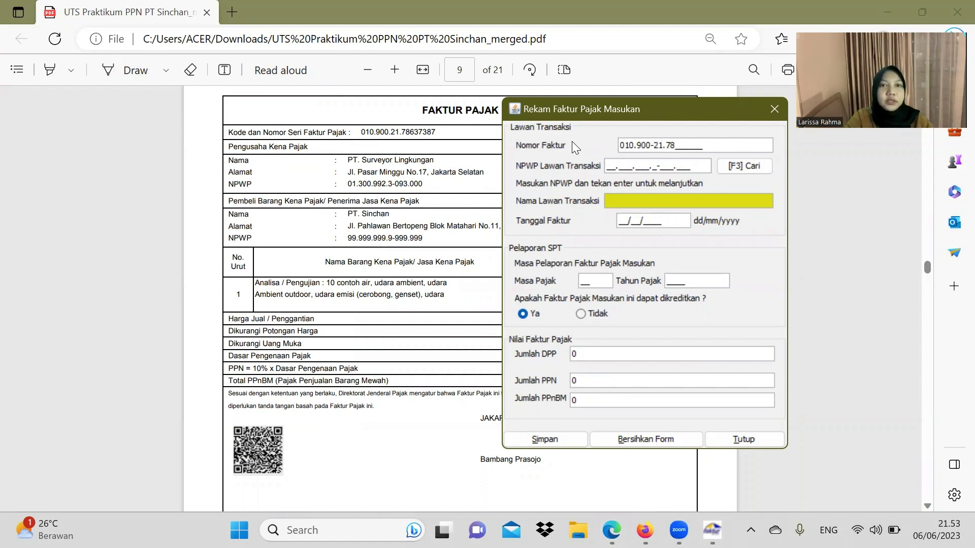
{"action": "type", "text": "637"}
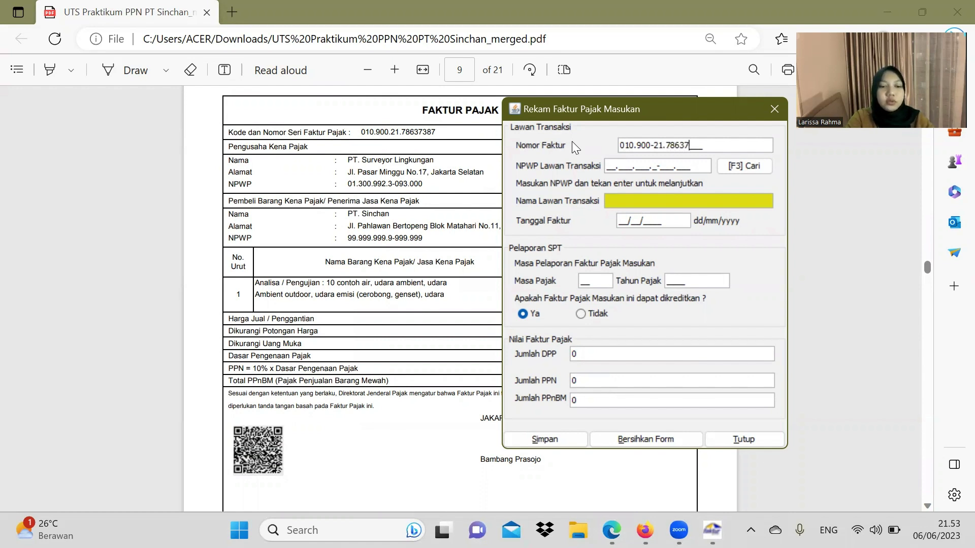
{"action": "type", "text": "387"}
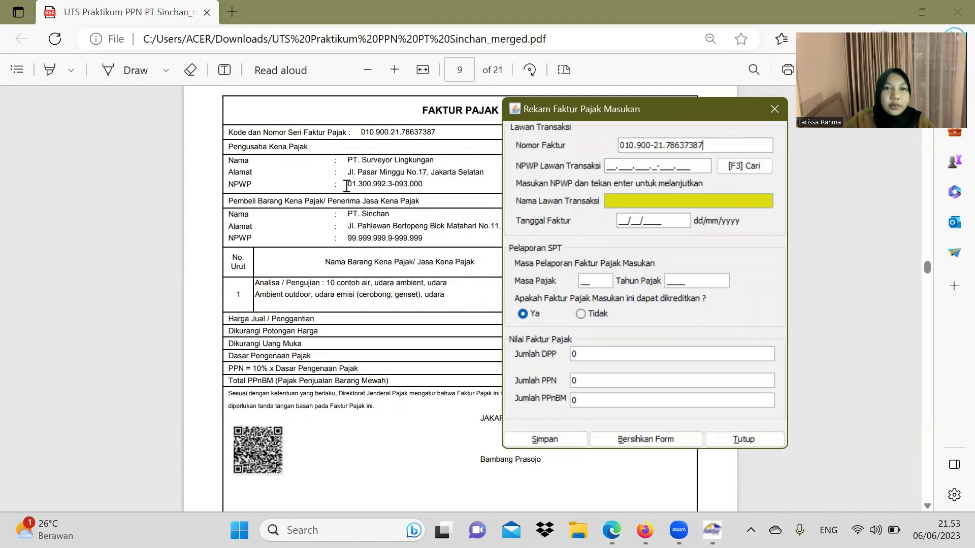
{"action": "left_click_drag", "start_coordinate": [350, 184], "coordinate": [422, 186]}
{"action": "key", "text": "ctrl+c"}
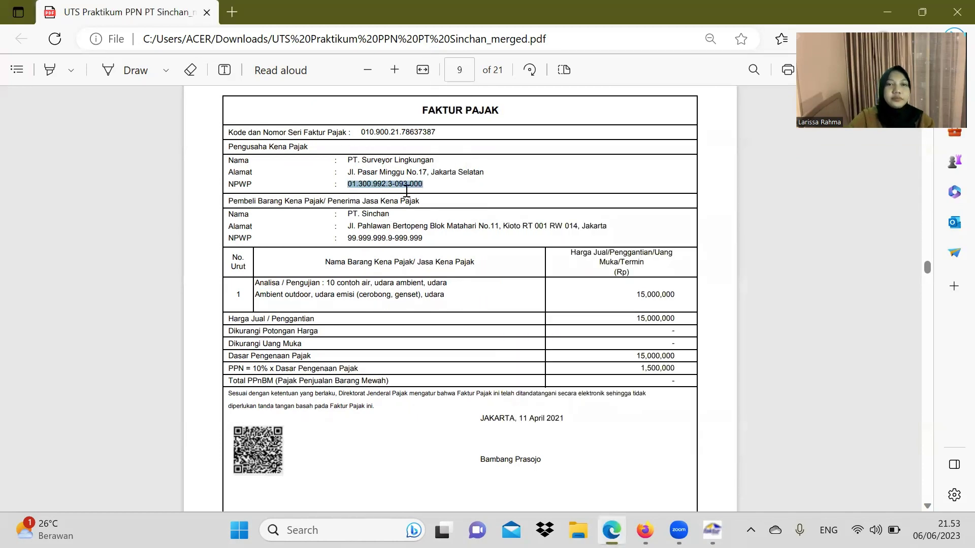
{"action": "scroll", "coordinate": [457, 208], "scroll_direction": "up", "scroll_amount": 4}
{"action": "scroll", "coordinate": [464, 213], "scroll_direction": "up", "scroll_amount": 5}
{"action": "scroll", "coordinate": [583, 391], "scroll_direction": "down", "scroll_amount": 10}
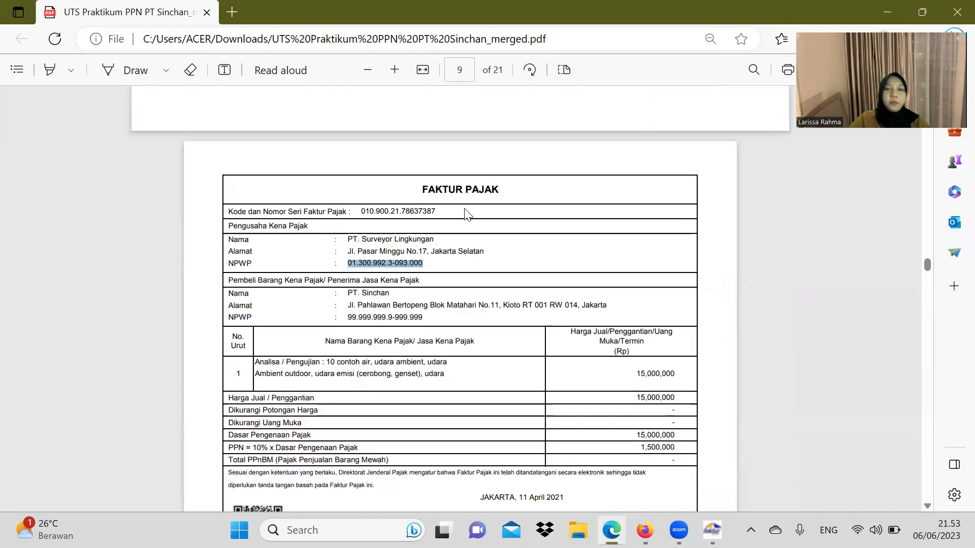
Step: Paste PT. Surveyor Lingkungan's NPWP as counterparty and look it up, finding no reference
{"action": "left_click", "coordinate": [615, 165]}
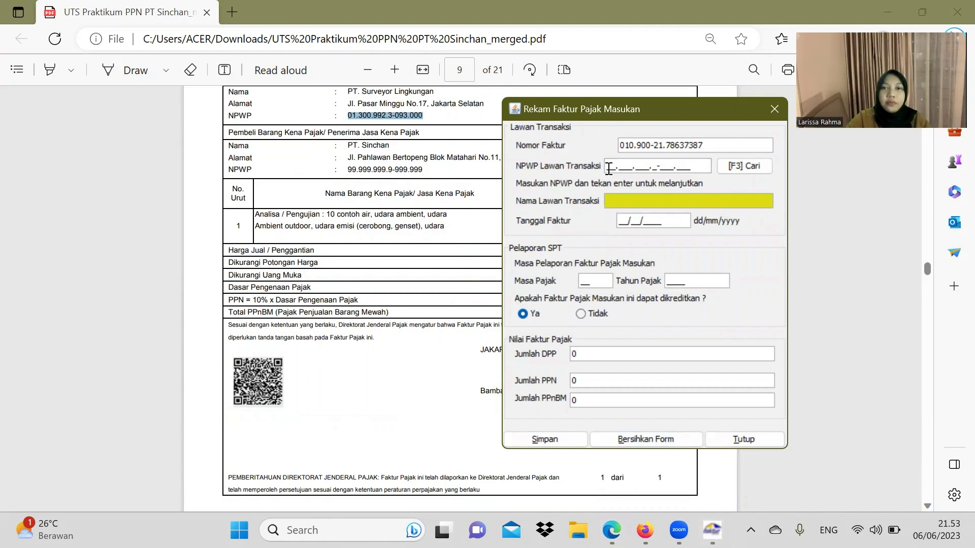
{"action": "key", "text": "ctrl+v"}
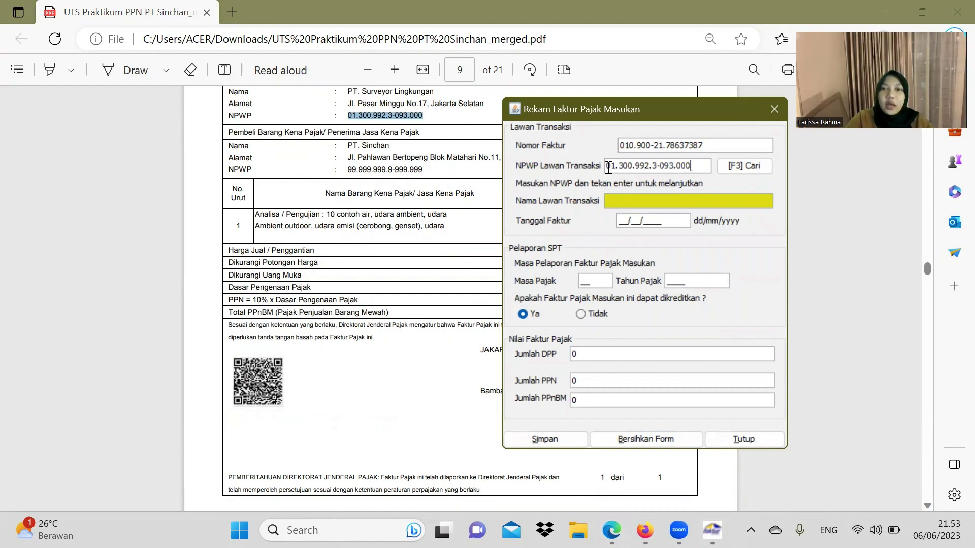
{"action": "key", "text": "Return"}
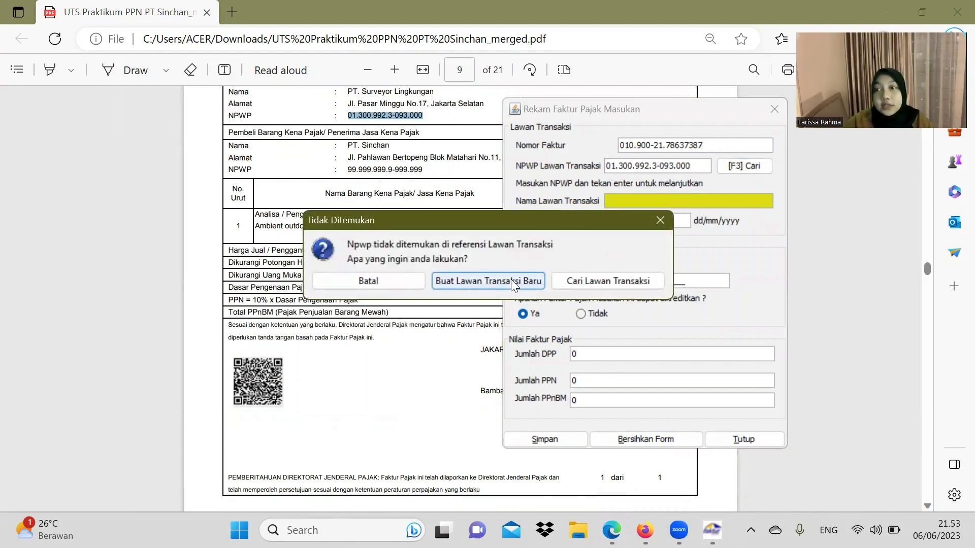
Step: Start a new counterparty reference and paste the name PT. Surveyor Lingkungan from the invoice
{"action": "left_click", "coordinate": [511, 280]}
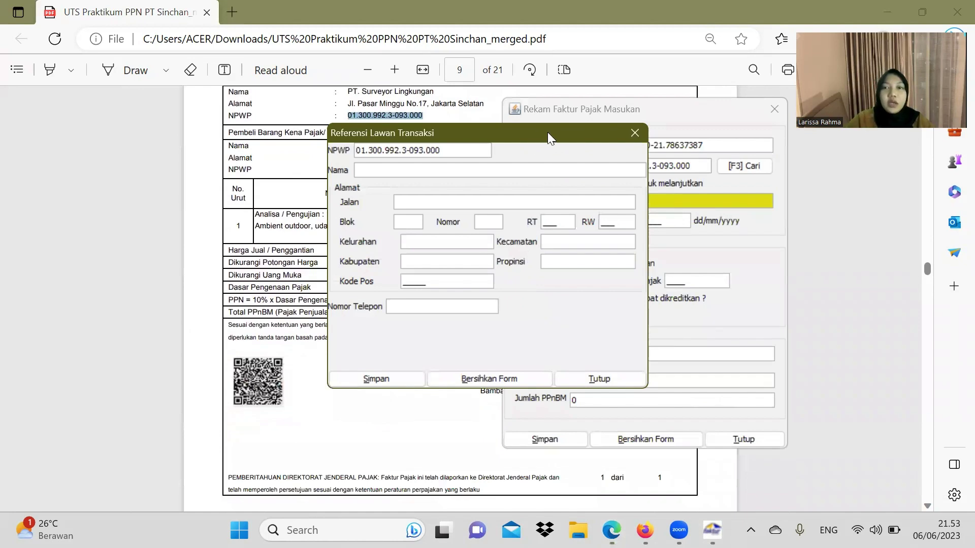
{"action": "left_click_drag", "start_coordinate": [548, 132], "coordinate": [735, 148]}
{"action": "scroll", "coordinate": [351, 159], "scroll_direction": "up", "scroll_amount": 2}
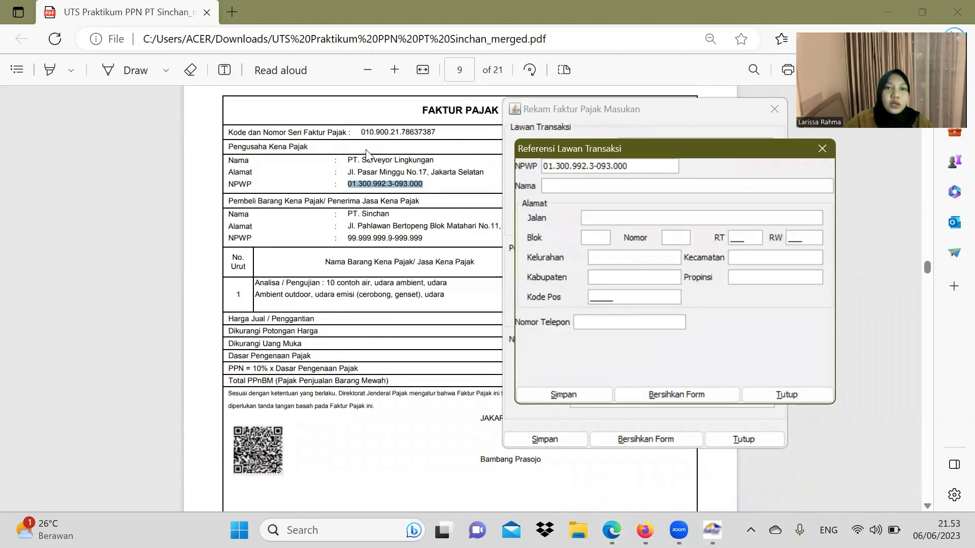
{"action": "left_click_drag", "start_coordinate": [349, 159], "coordinate": [430, 162]}
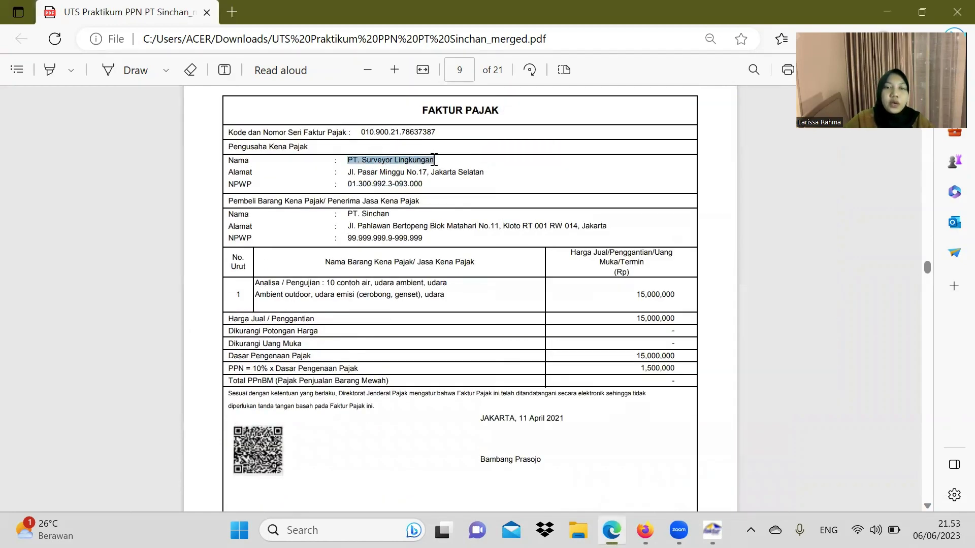
{"action": "key", "text": "ctrl+c"}
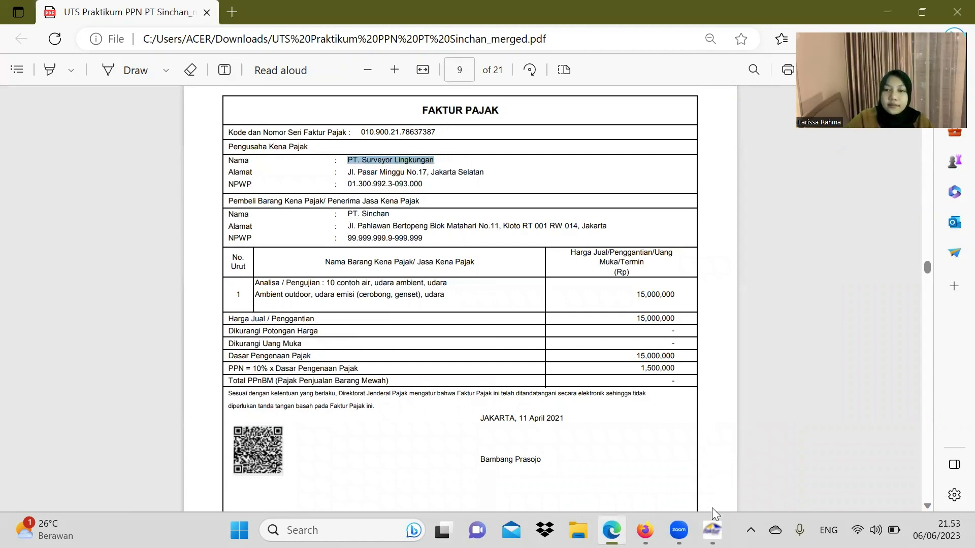
{"action": "left_click", "coordinate": [712, 530]}
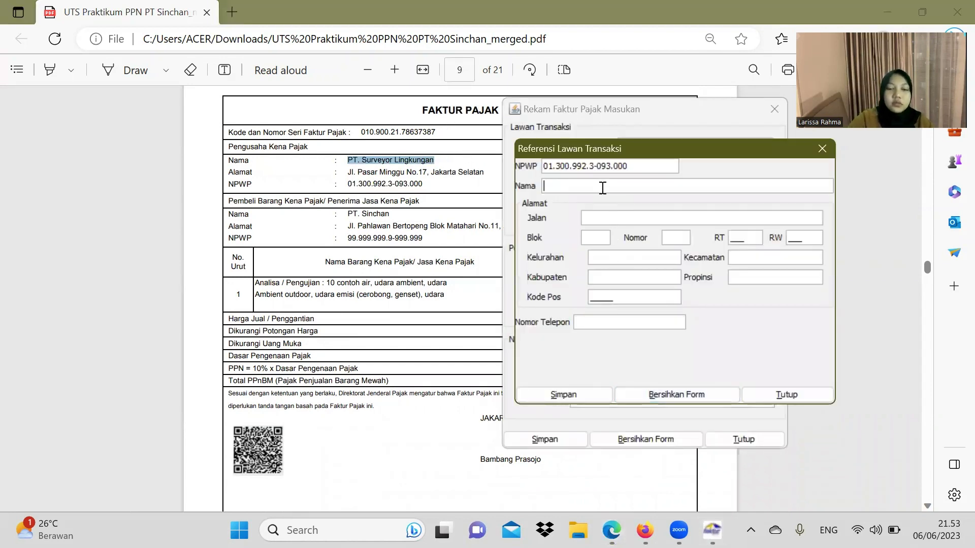
{"action": "key", "text": "ctrl+v"}
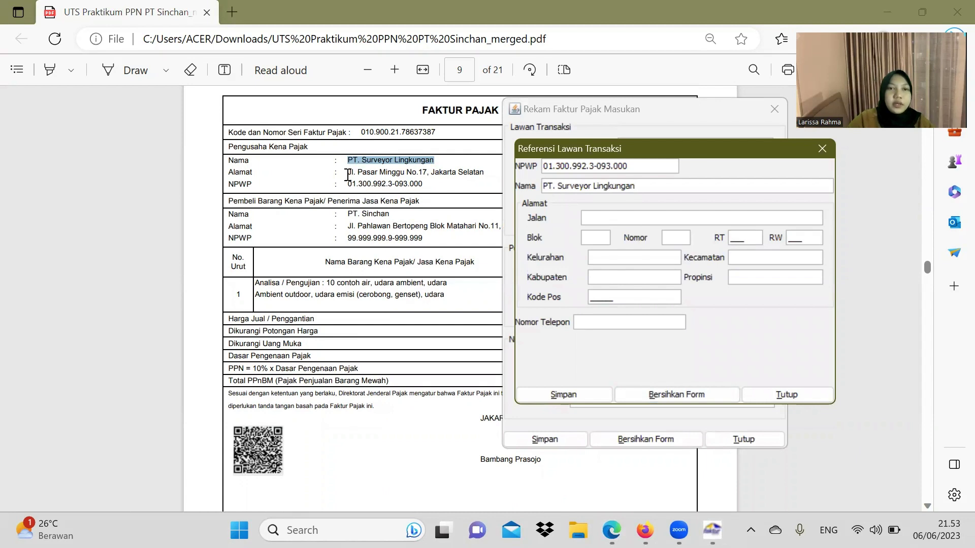
Step: Copy the street Jl. Pasar Minggu from the invoice into the address field
{"action": "left_click_drag", "start_coordinate": [347, 173], "coordinate": [404, 173]}
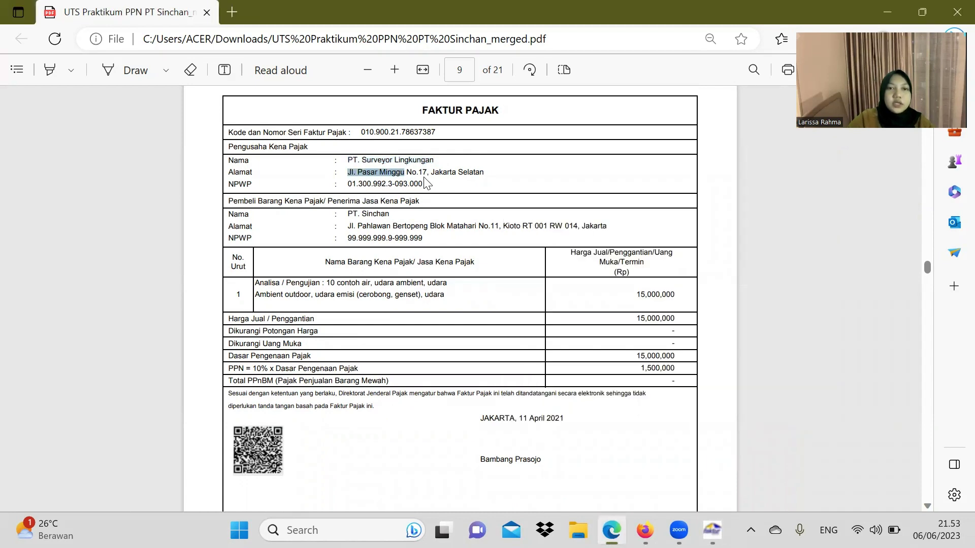
{"action": "right_click", "coordinate": [425, 178]}
{"action": "key", "text": "ctrl+c"}
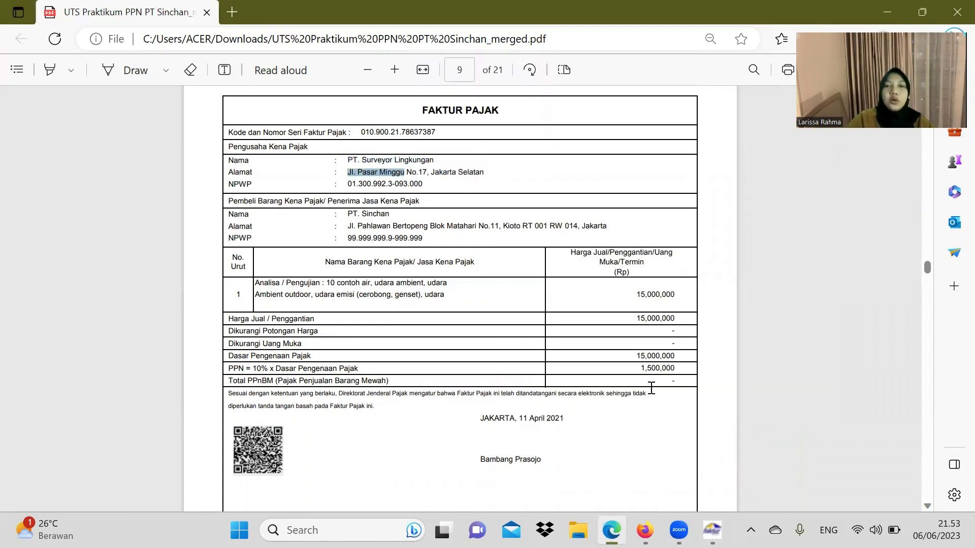
{"action": "left_click", "coordinate": [712, 530]}
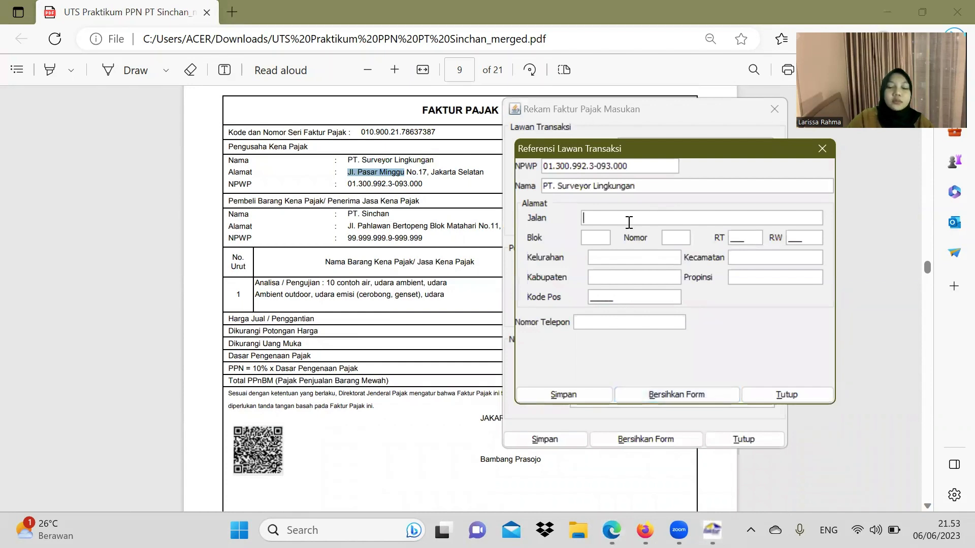
{"action": "key", "text": "ctrl+v"}
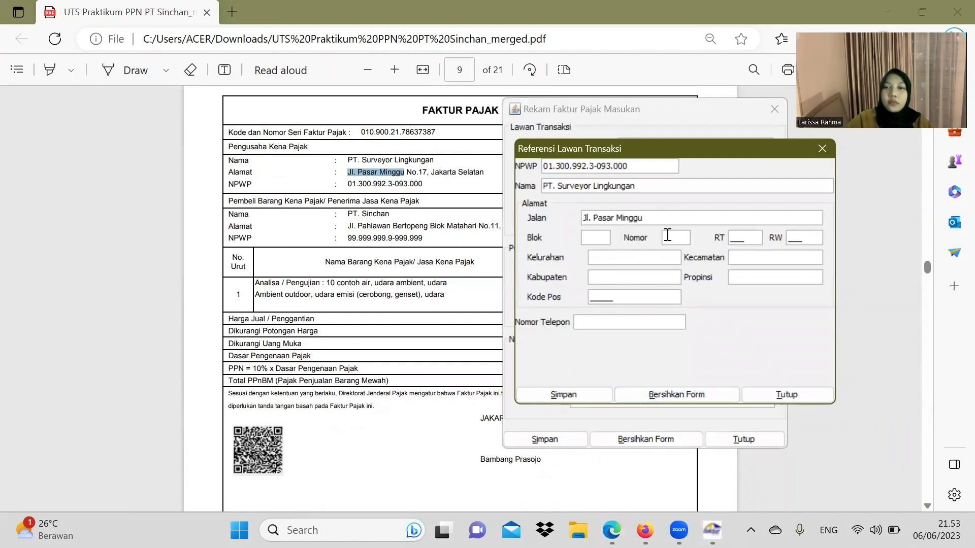
Step: Enter street number 17, block A and RT 009
{"action": "left_click", "coordinate": [667, 234]}
{"action": "type", "text": "1"}
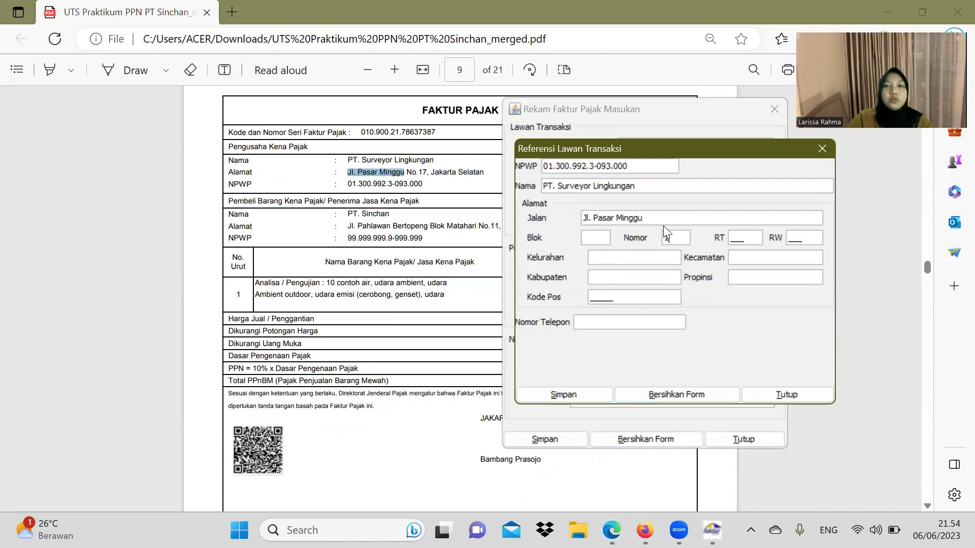
{"action": "type", "text": "7"}
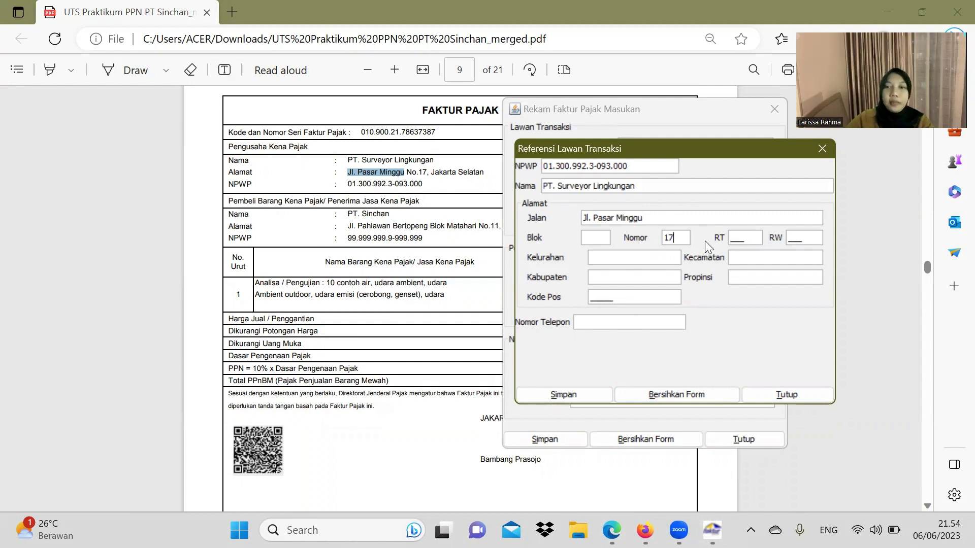
{"action": "left_click", "coordinate": [599, 239]}
{"action": "type", "text": "A"}
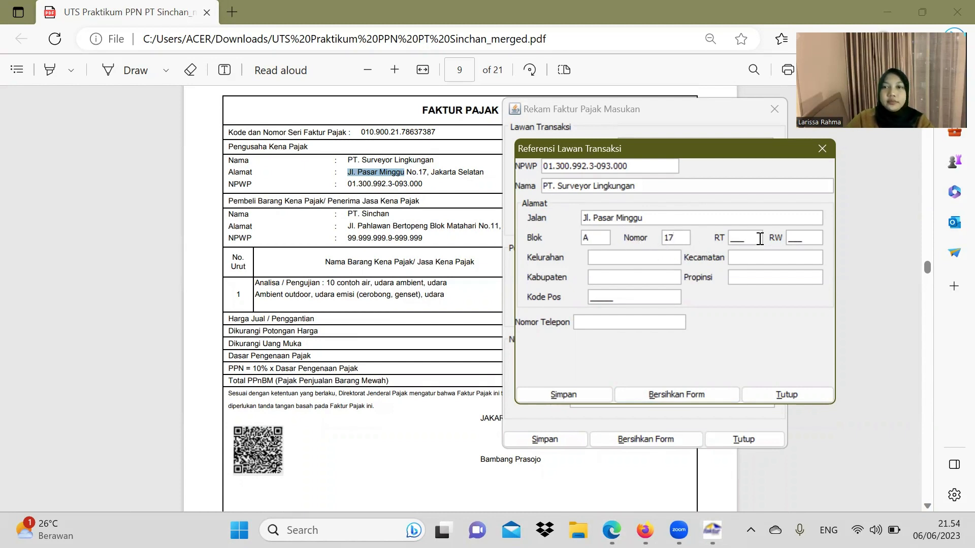
{"action": "left_click", "coordinate": [736, 238]}
{"action": "type", "text": "009"}
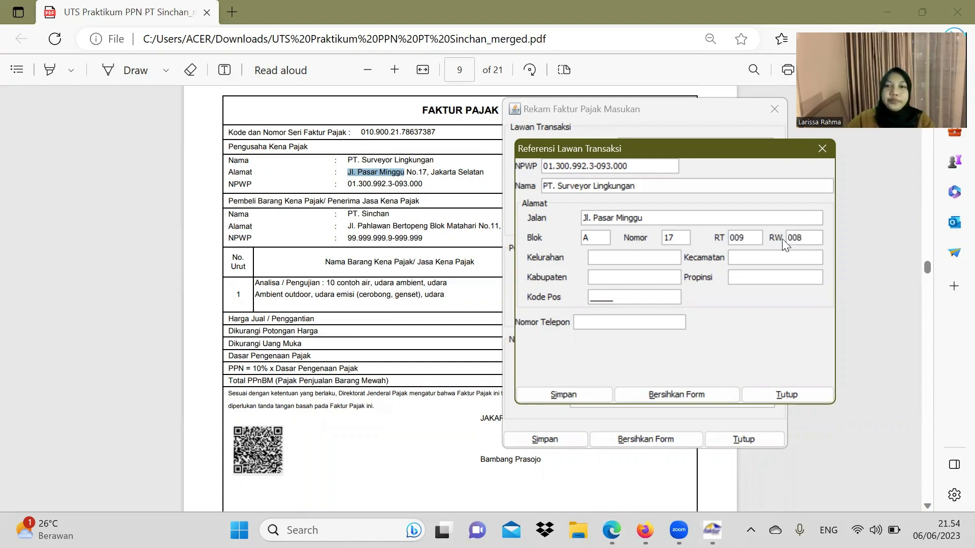
Step: Set the kelurahan and kabupaten to PASAR MINGGU
{"action": "left_click", "coordinate": [615, 261]}
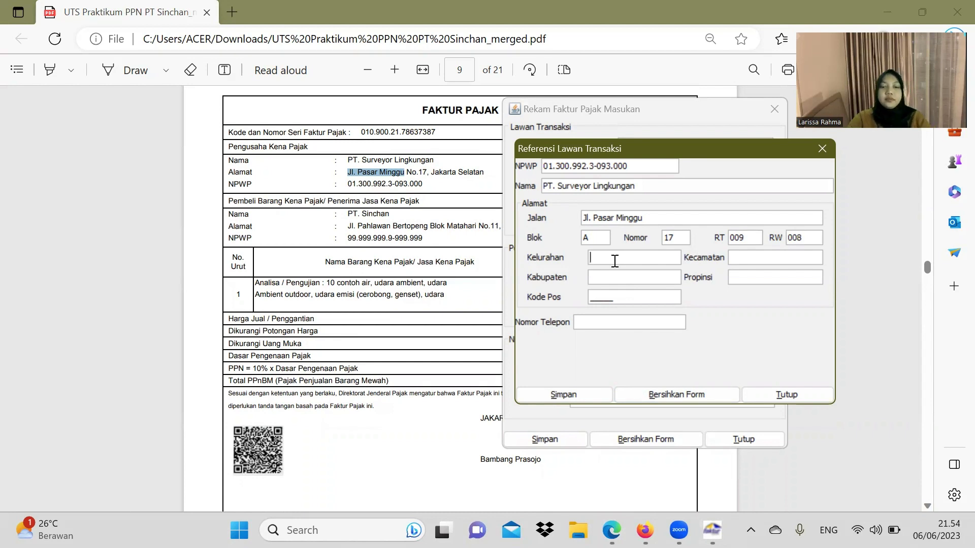
{"action": "type", "text": "PASAR MINGGGU"}
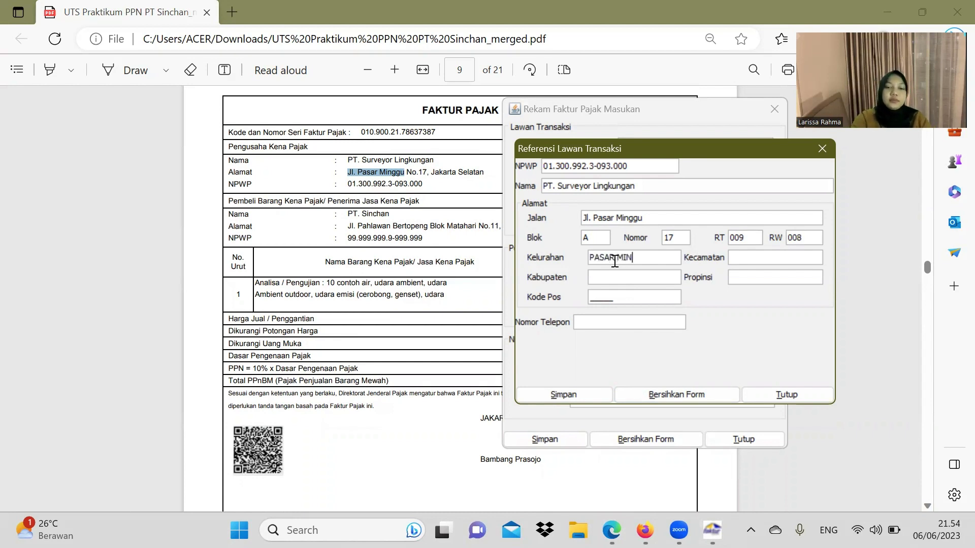
{"action": "key", "text": "BackSpace"}
{"action": "key", "text": "BackSpace"}
{"action": "key", "text": "BackSpace"}
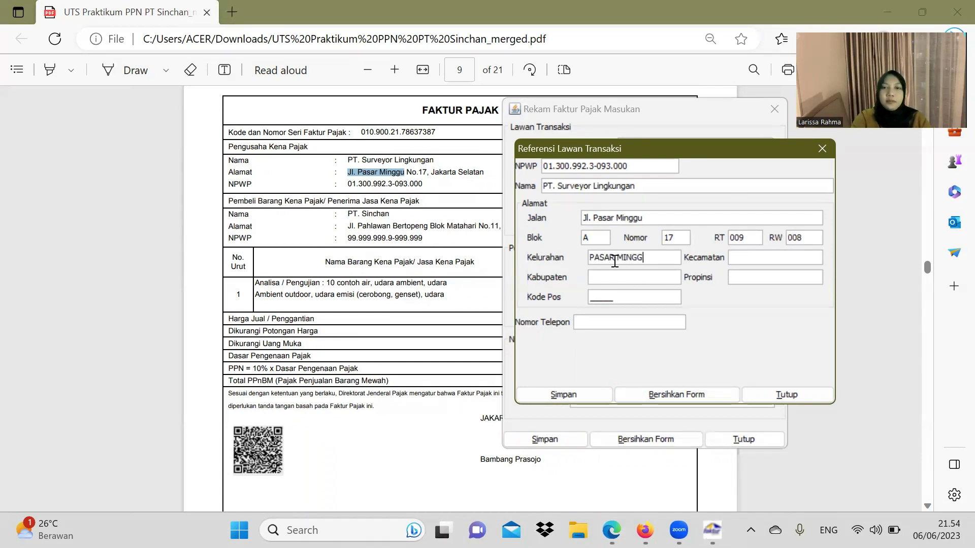
{"action": "type", "text": "GU"}
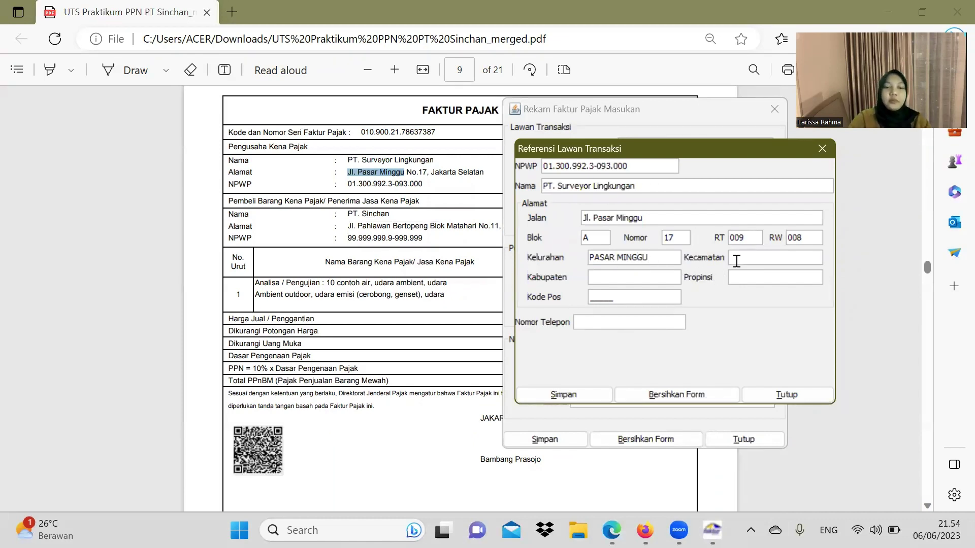
{"action": "type", "text": "PASAR MN"}
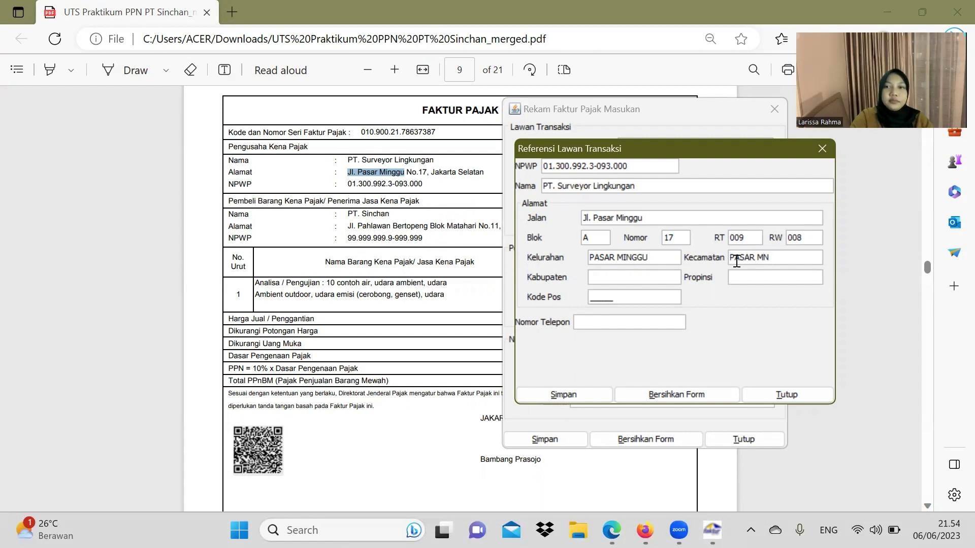
{"action": "key", "text": "BackSpace"}
{"action": "type", "text": "INGGU"}
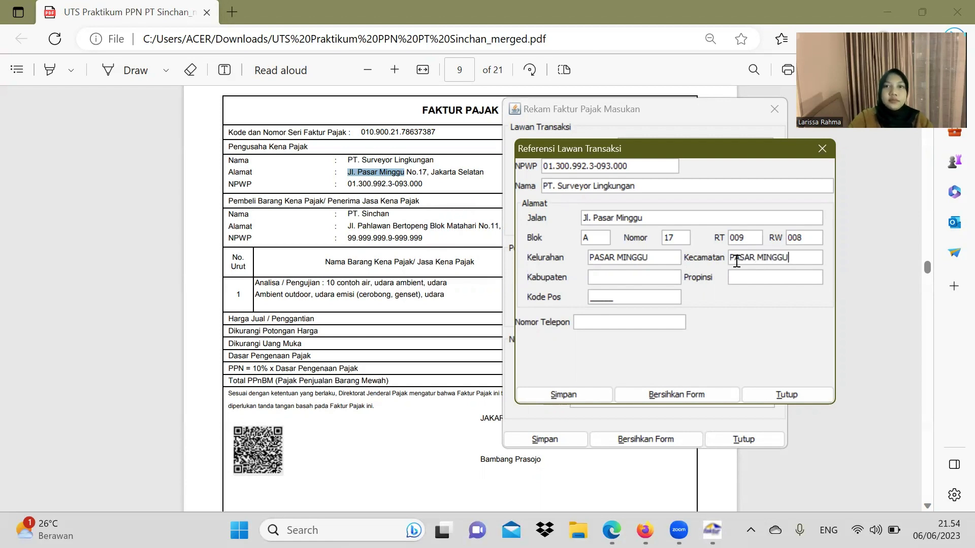
{"action": "left_click", "coordinate": [607, 279]}
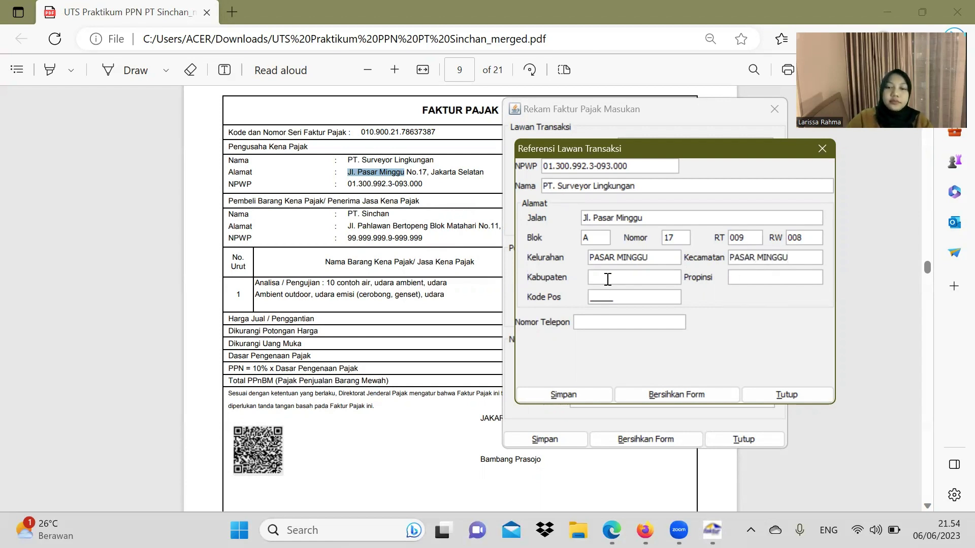
{"action": "type", "text": "PASAR MINGGU"}
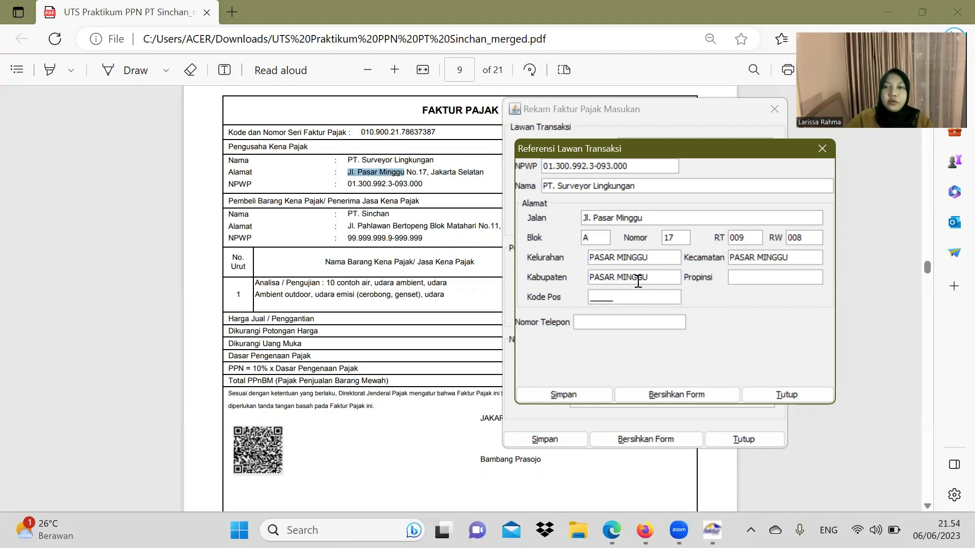
Step: Set province DKI JAKARTA, postal code 21456 and the phone number, then save the reference
{"action": "left_click", "coordinate": [734, 283]}
{"action": "type", "text": "DKI JAKARTA"}
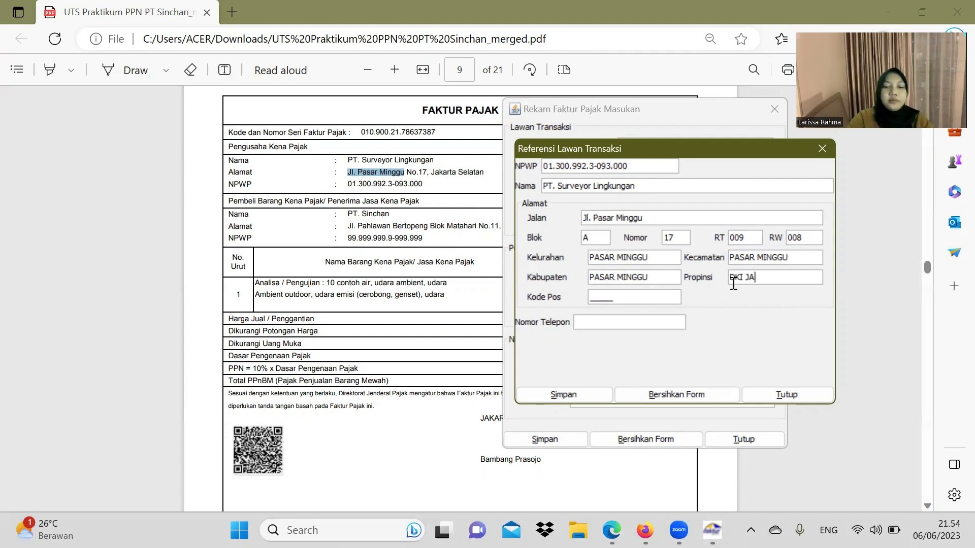
{"action": "left_click", "coordinate": [596, 299]}
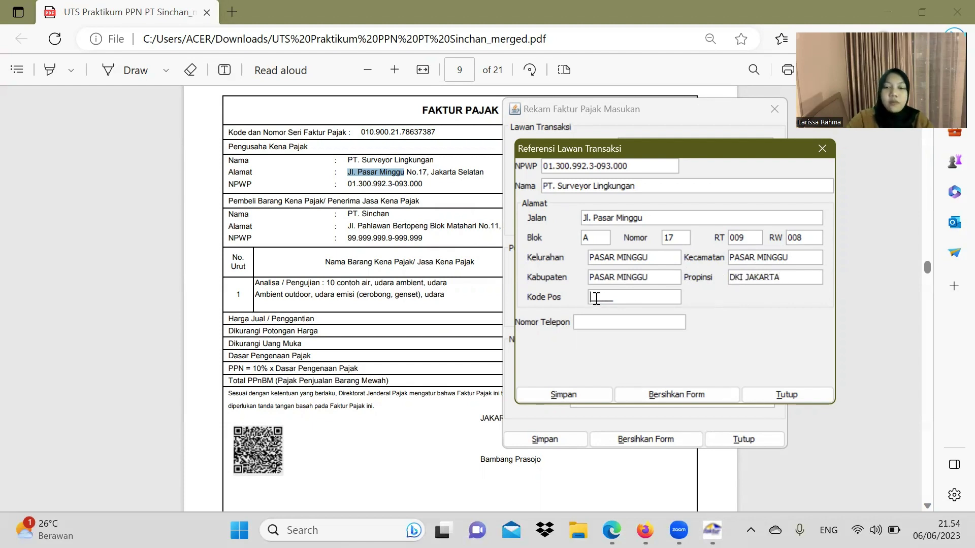
{"action": "type", "text": "21456"}
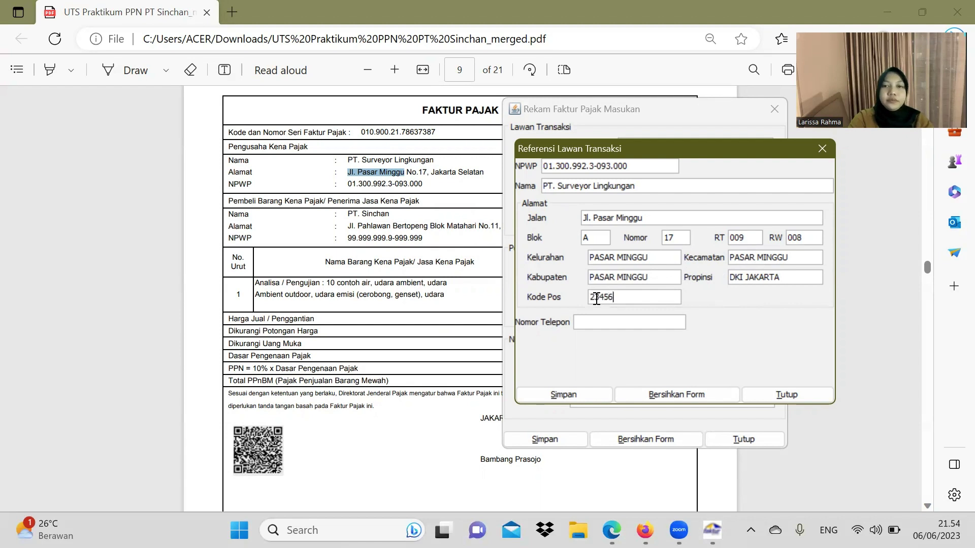
{"action": "left_click", "coordinate": [612, 323]}
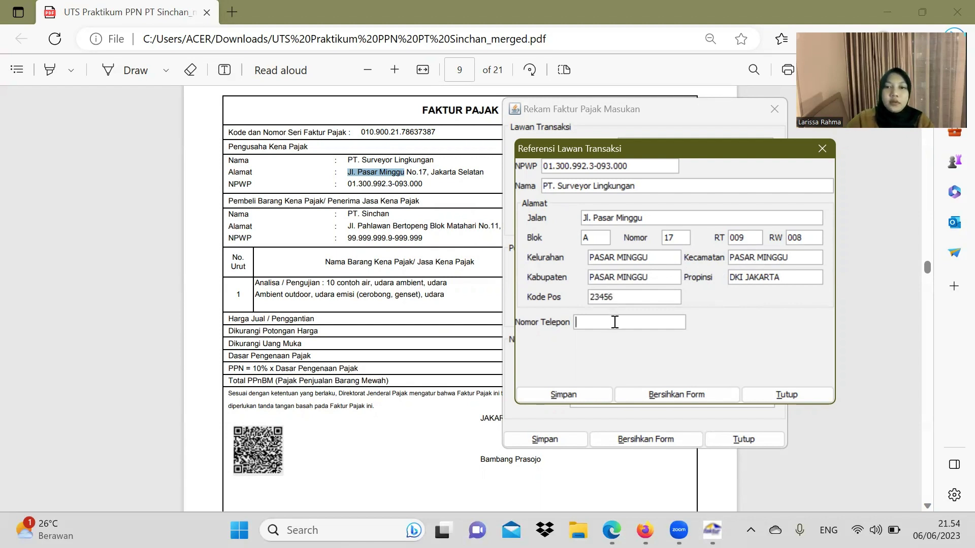
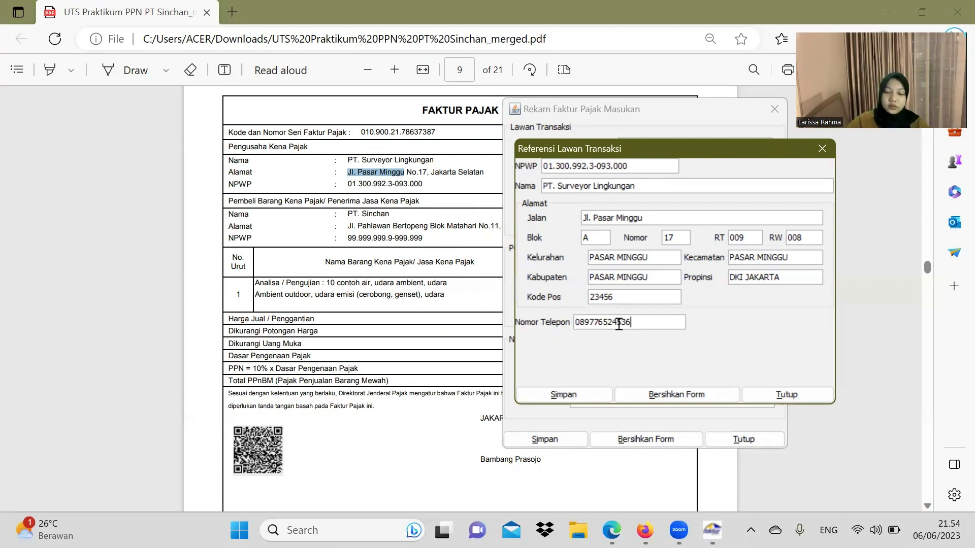
{"action": "left_click", "coordinate": [591, 392]}
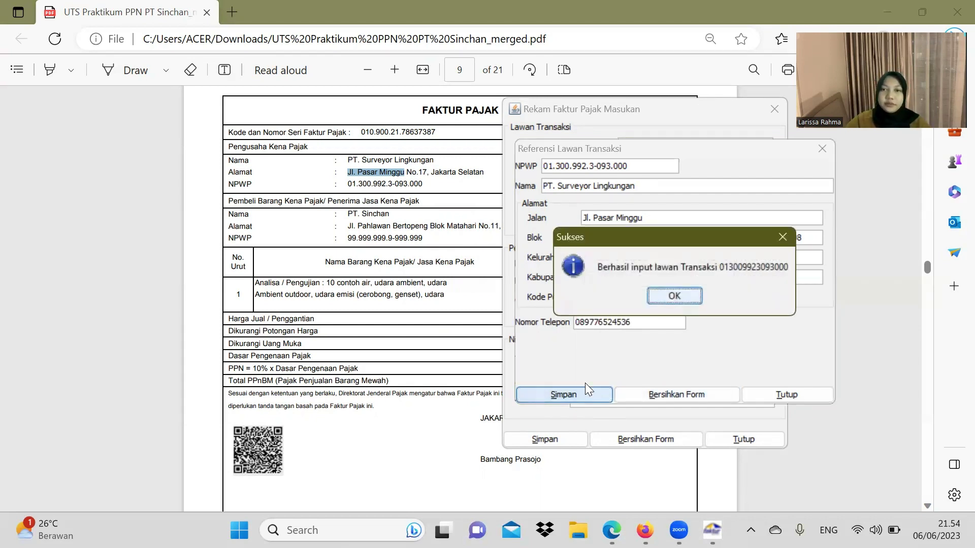
Step: Set the invoice date to 11/04/2021
{"action": "left_click", "coordinate": [663, 294]}
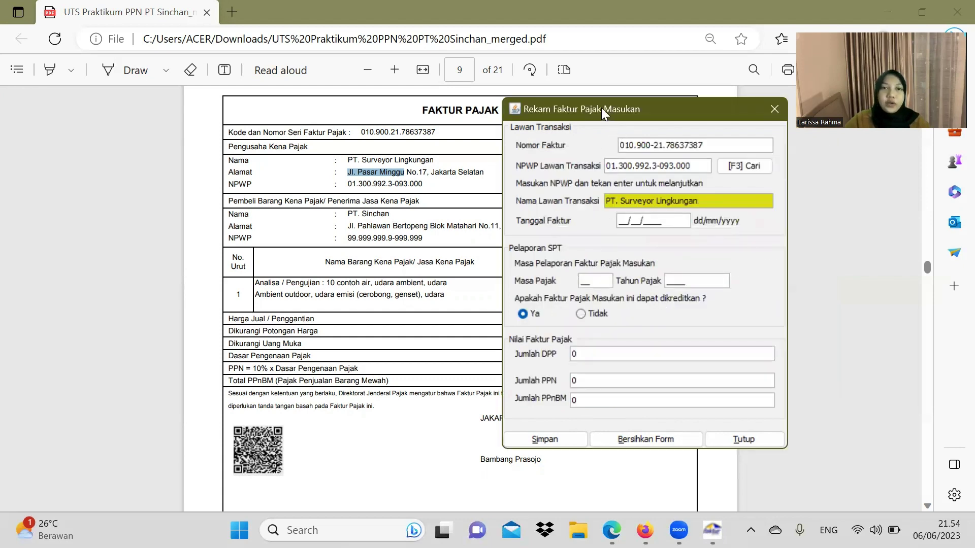
{"action": "left_click_drag", "start_coordinate": [601, 109], "coordinate": [299, 101]}
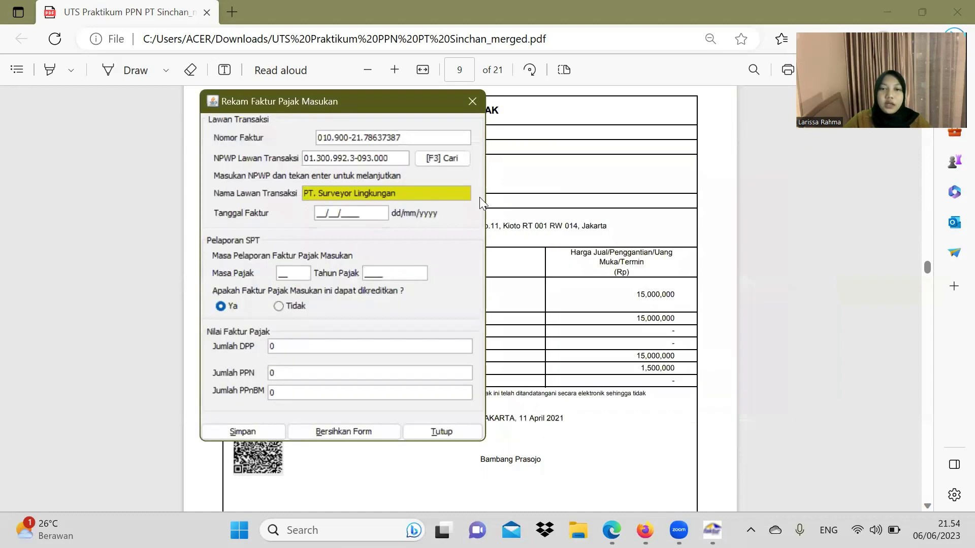
{"action": "left_click", "coordinate": [321, 210]}
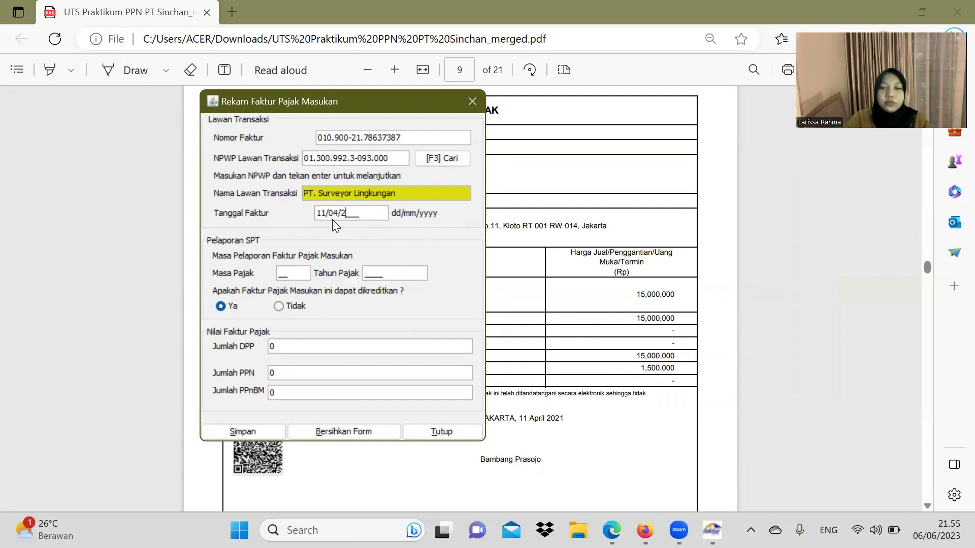
{"action": "type", "text": "11/04/2021"}
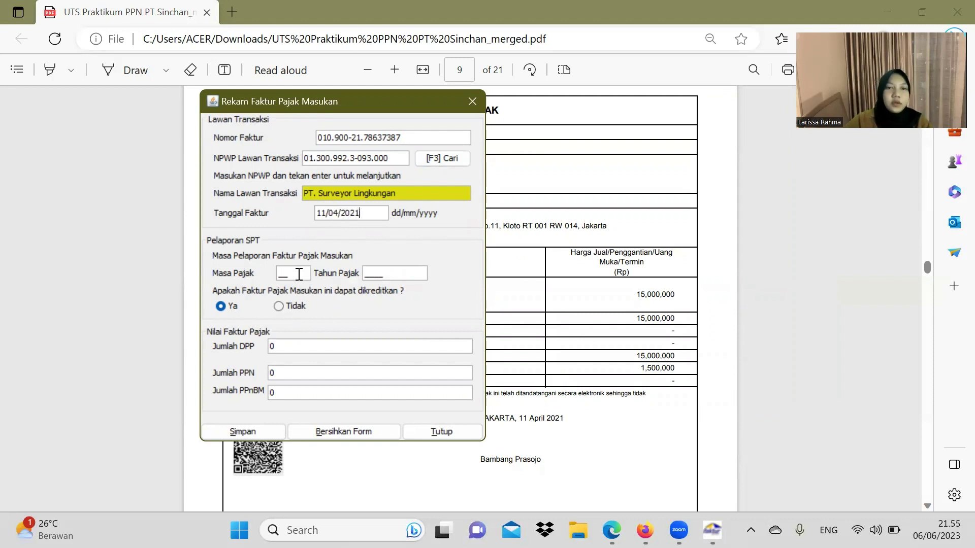
{"action": "left_click", "coordinate": [280, 273]}
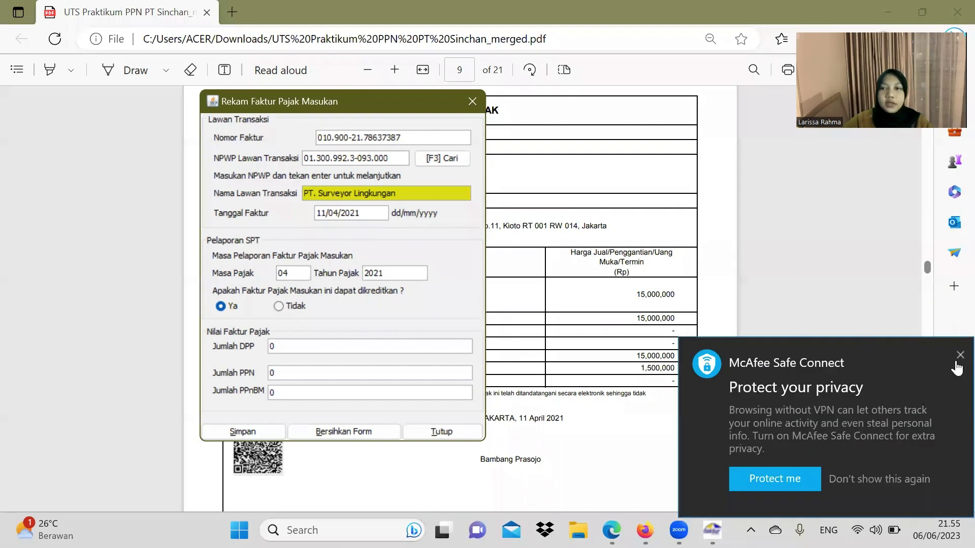
{"action": "left_click", "coordinate": [953, 356]}
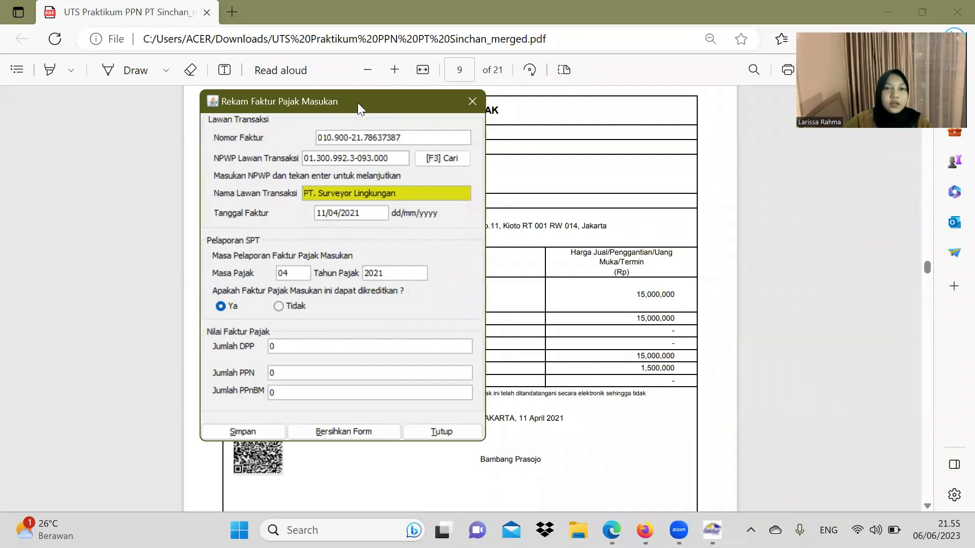
{"action": "left_click_drag", "start_coordinate": [358, 102], "coordinate": [345, 66]}
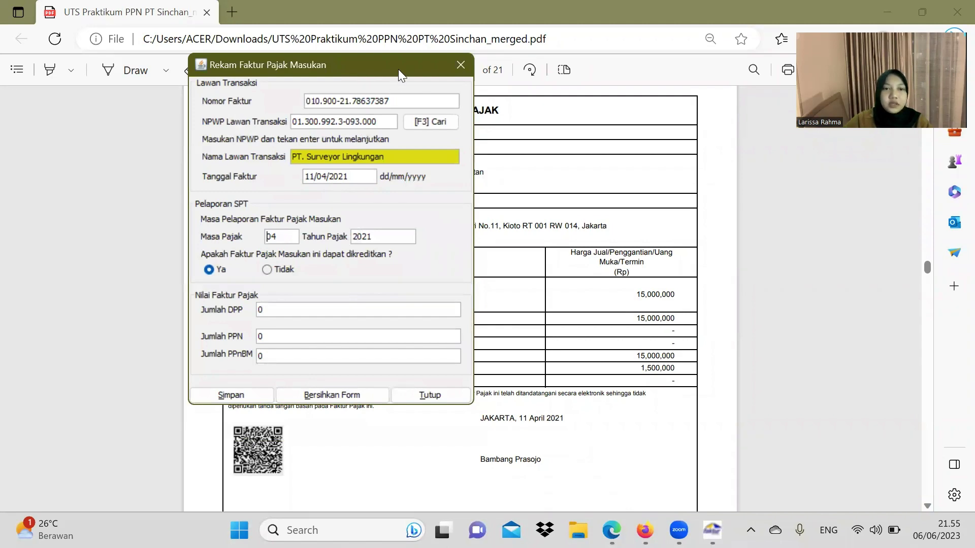
{"action": "left_click_drag", "start_coordinate": [398, 69], "coordinate": [198, 159]}
{"action": "scroll", "coordinate": [530, 220], "scroll_direction": "down", "scroll_amount": 2}
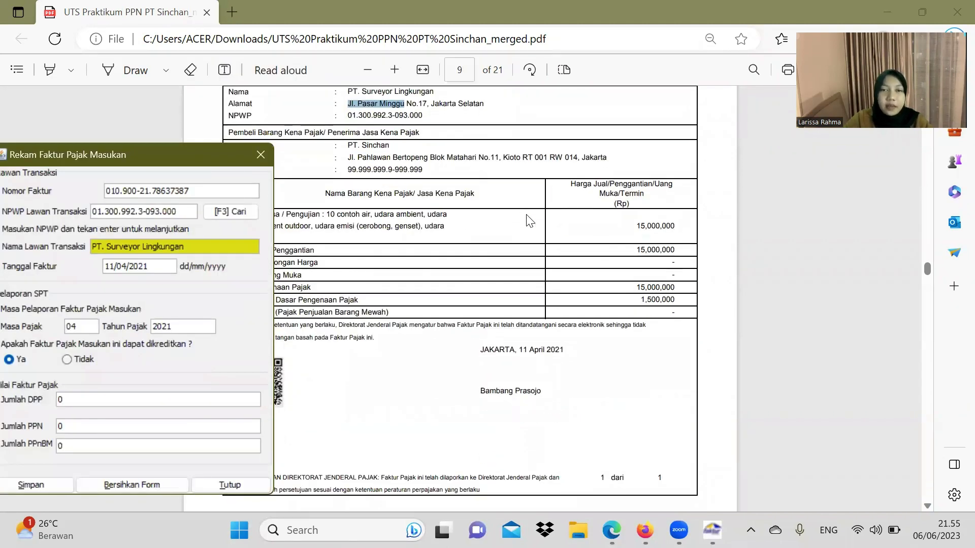
Step: Enter the DPP so PPN 1.500.000 fills in, save the invoice, and start a new blank one
{"action": "left_click", "coordinate": [529, 220]}
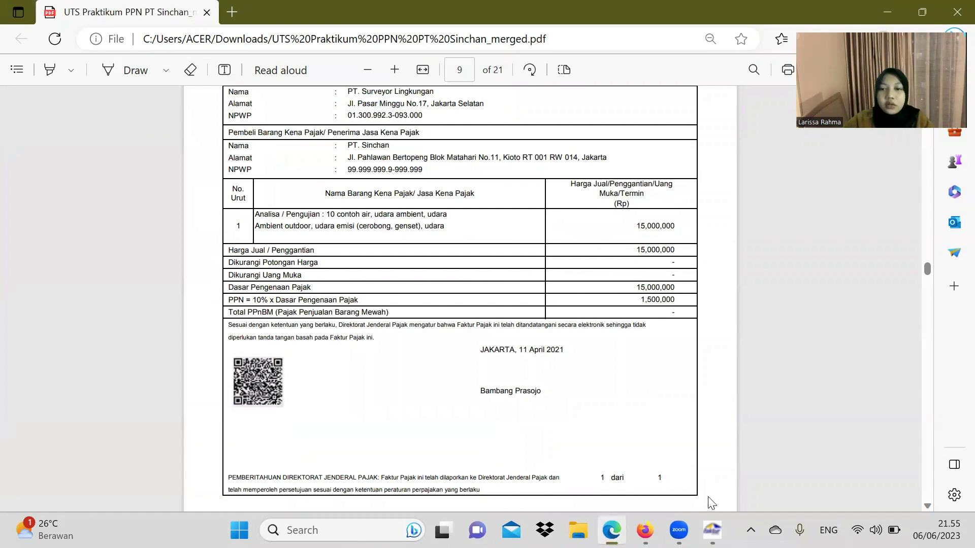
{"action": "left_click", "coordinate": [712, 528]}
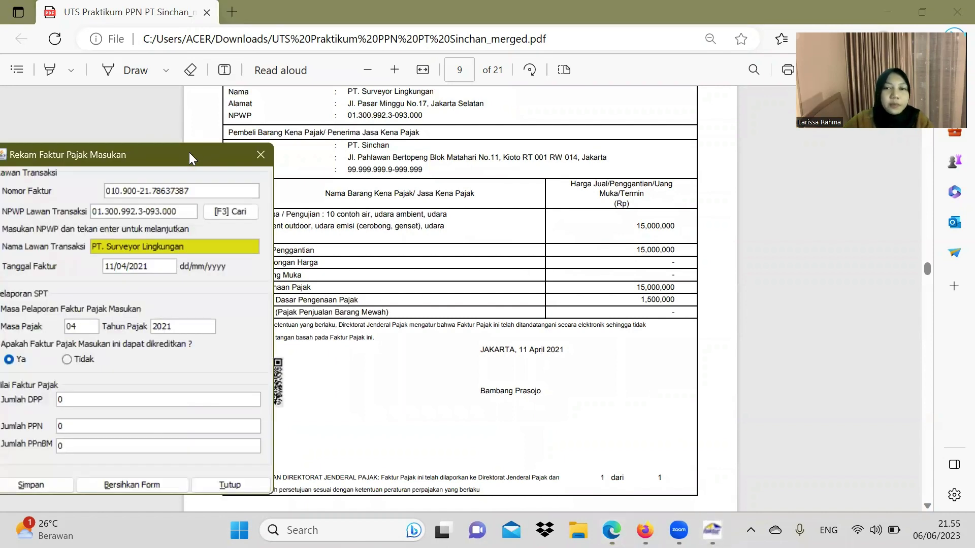
{"action": "left_click_drag", "start_coordinate": [189, 152], "coordinate": [471, 129]}
{"action": "left_click", "coordinate": [359, 381]}
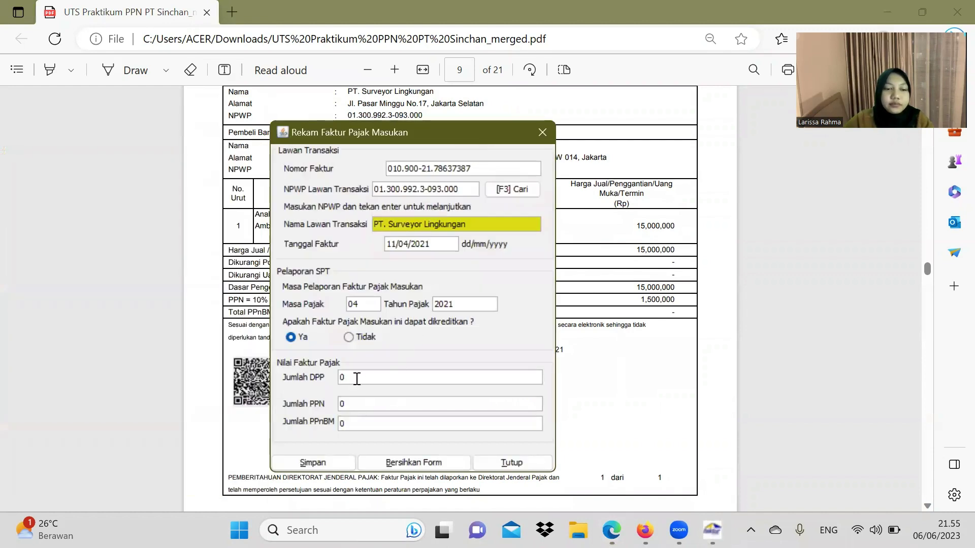
{"action": "type", "text": "1.5"}
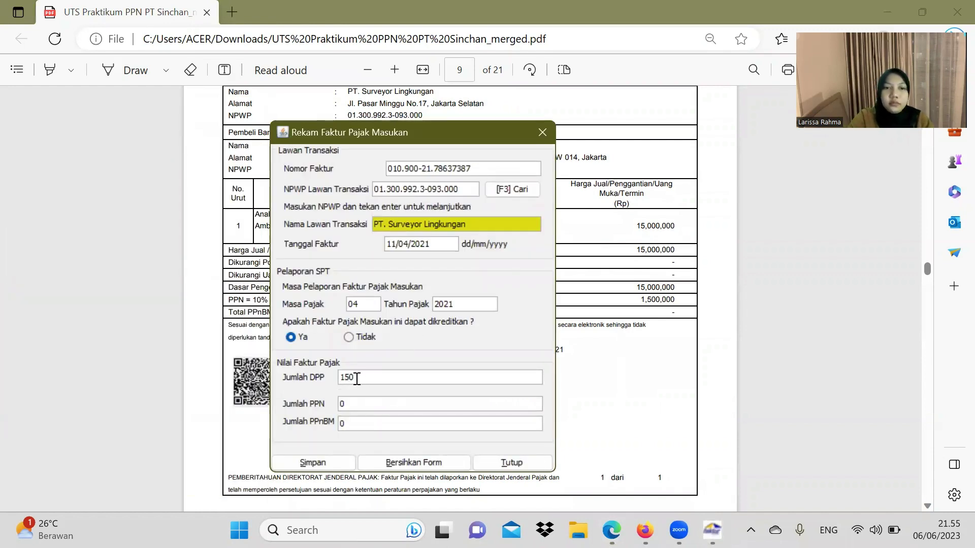
{"action": "type", "text": "00."}
{"action": "type", "text": "00000"}
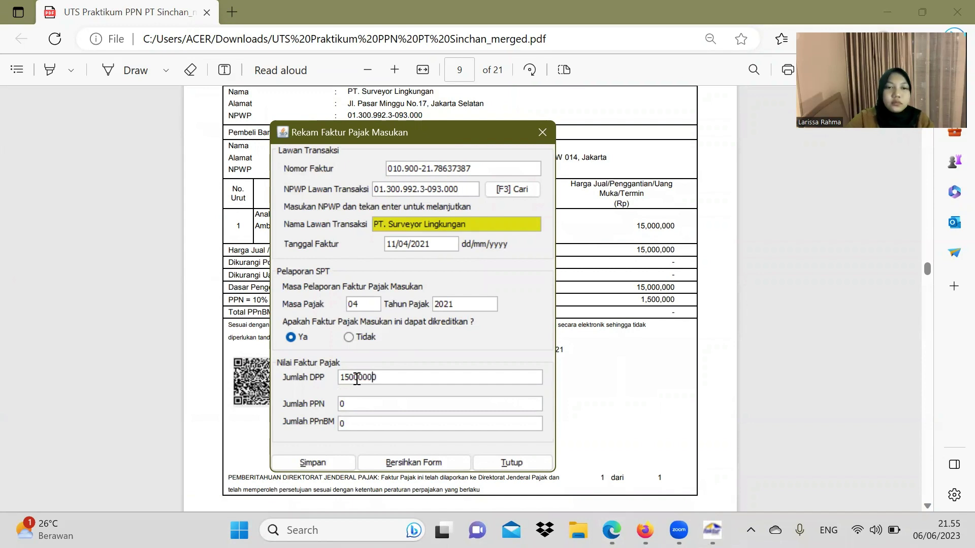
{"action": "key", "text": "Tab"}
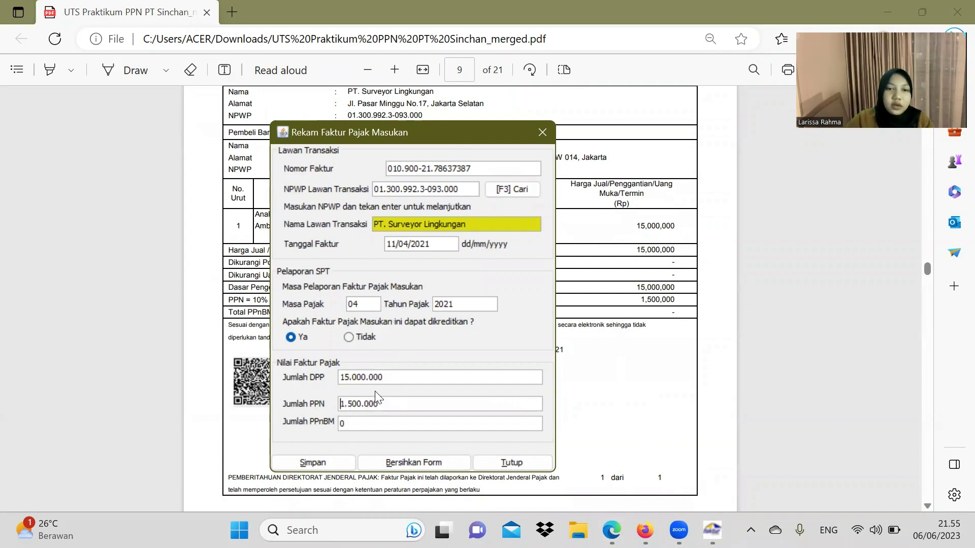
{"action": "left_click", "coordinate": [332, 463]}
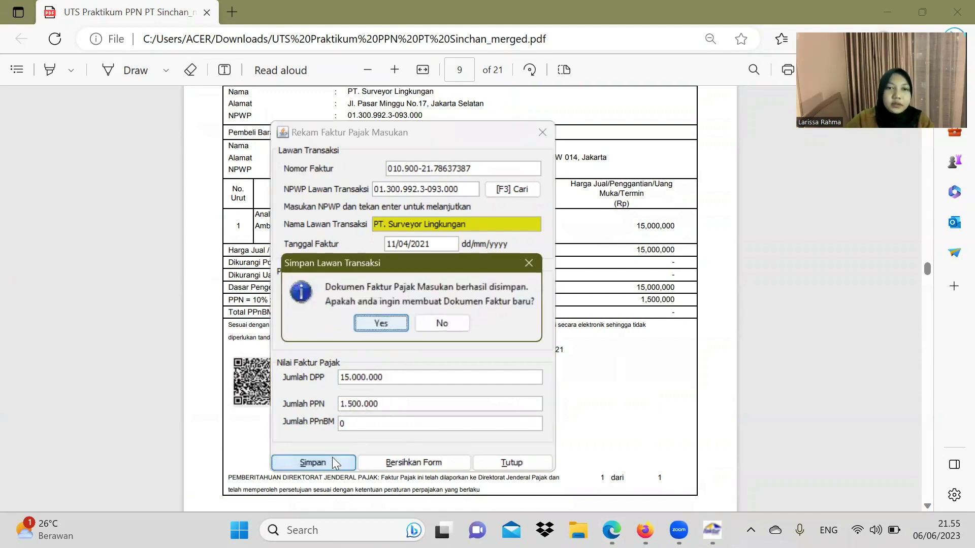
{"action": "left_click", "coordinate": [386, 323]}
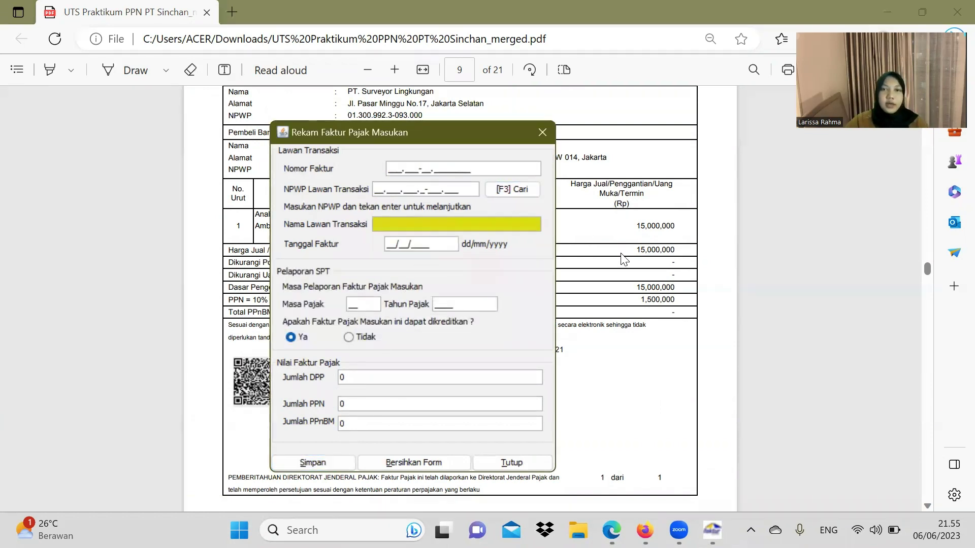
Step: Enter invoice number 010-002-21.08340412 read from the CV. Legenda Desain PDF
{"action": "left_click", "coordinate": [624, 259]}
{"action": "scroll", "coordinate": [625, 260], "scroll_direction": "down", "scroll_amount": 7}
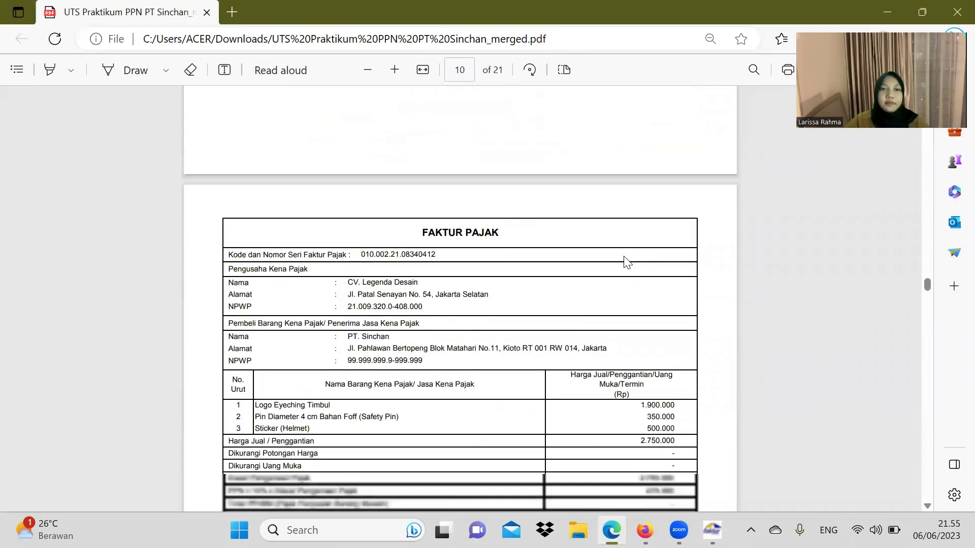
{"action": "scroll", "coordinate": [627, 261], "scroll_direction": "down", "scroll_amount": 3}
{"action": "scroll", "coordinate": [627, 261], "scroll_direction": "down", "scroll_amount": 1}
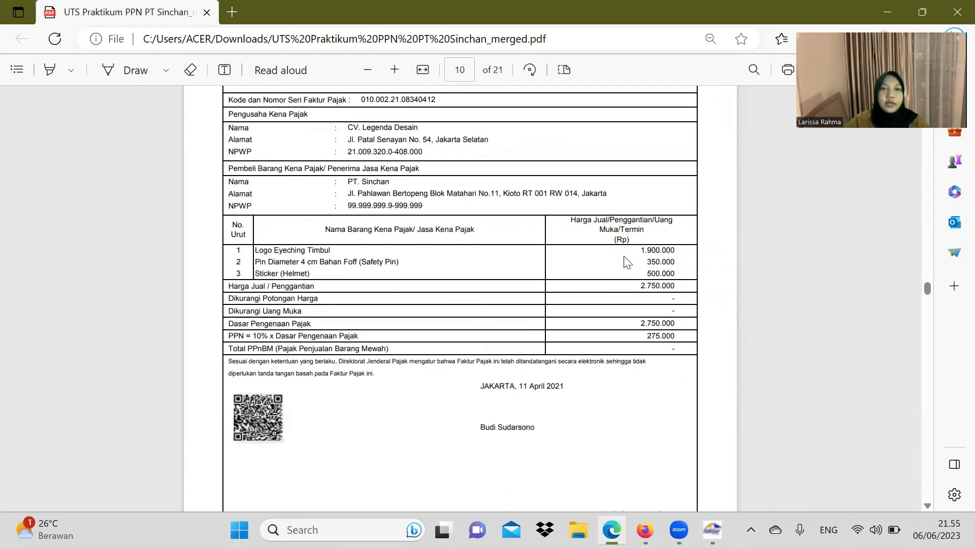
{"action": "scroll", "coordinate": [627, 262], "scroll_direction": "up", "scroll_amount": 1}
{"action": "left_click", "coordinate": [712, 530]}
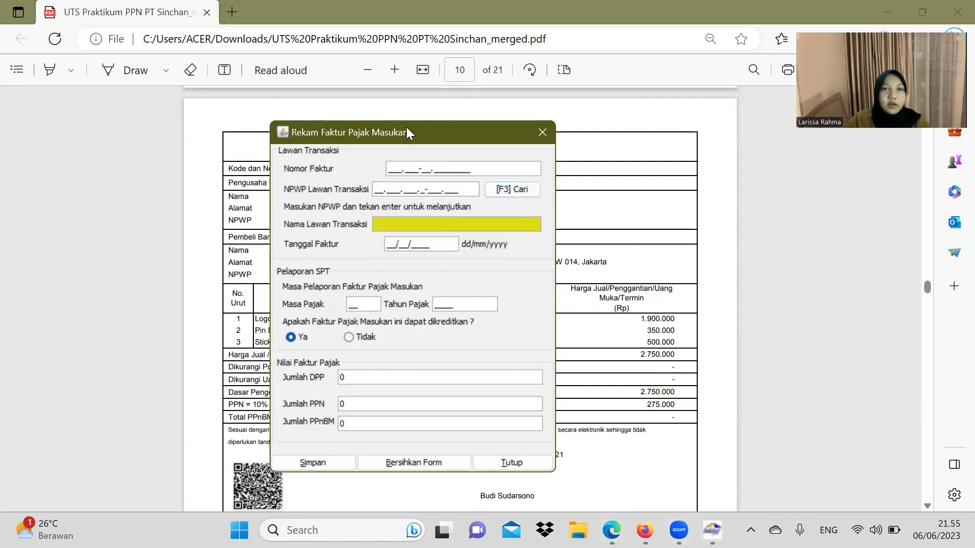
{"action": "left_click_drag", "start_coordinate": [411, 133], "coordinate": [640, 138]}
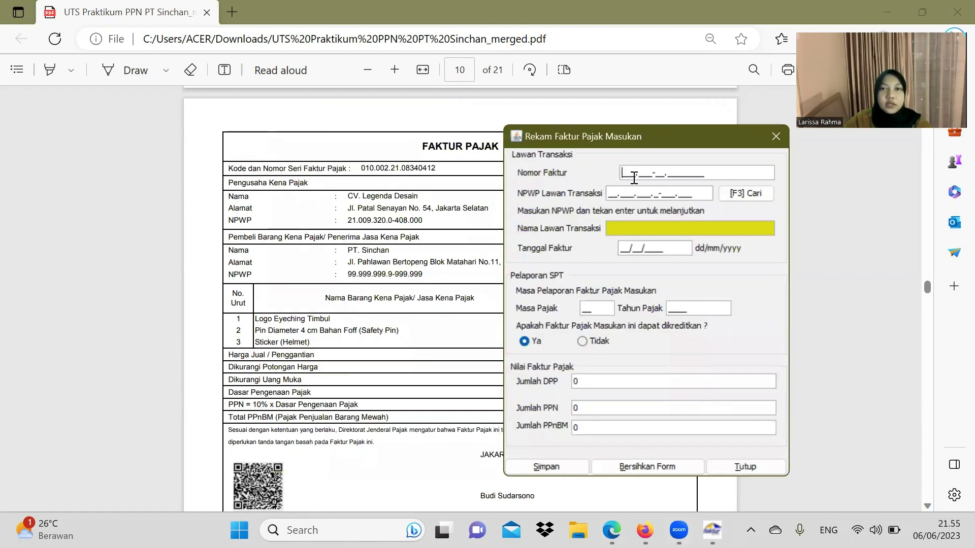
{"action": "type", "text": "010-"}
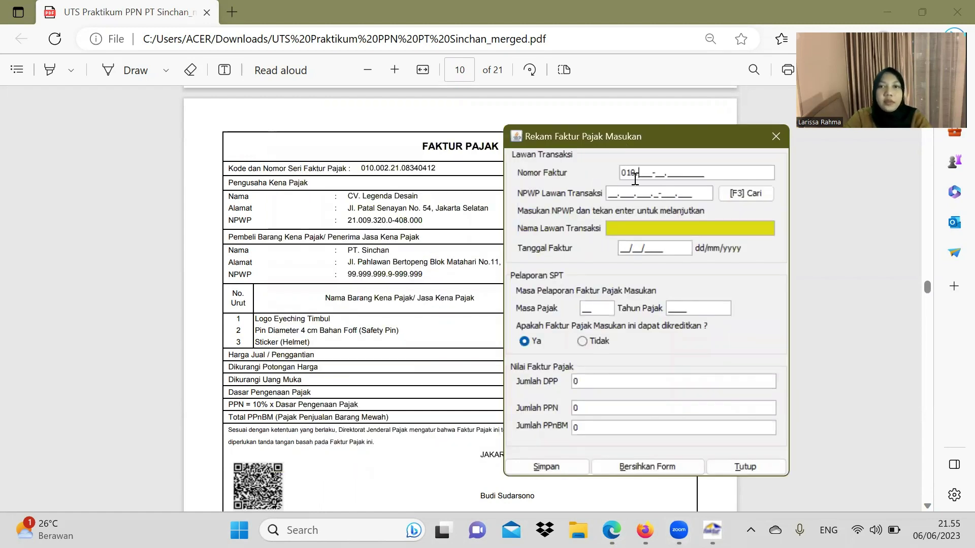
{"action": "type", "text": "002-"}
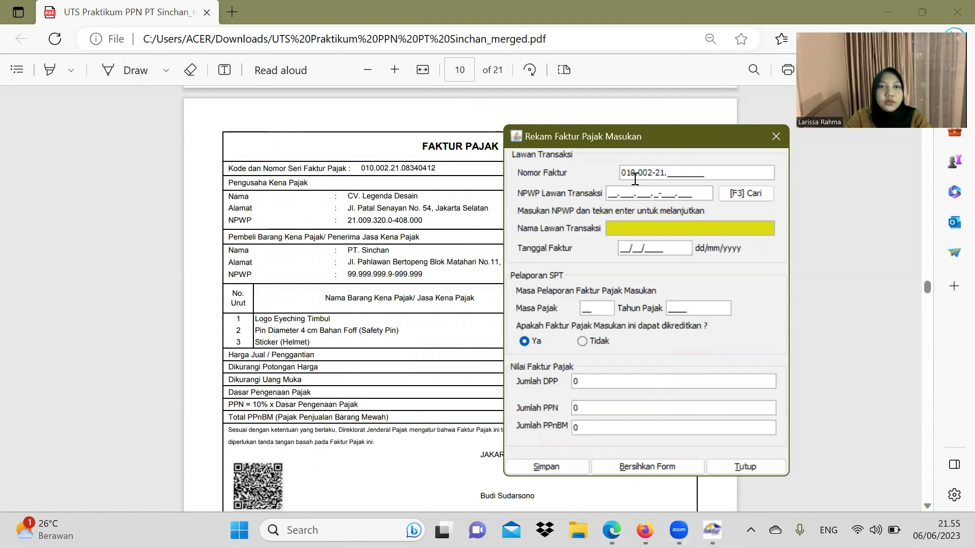
{"action": "type", "text": "21.08340412"}
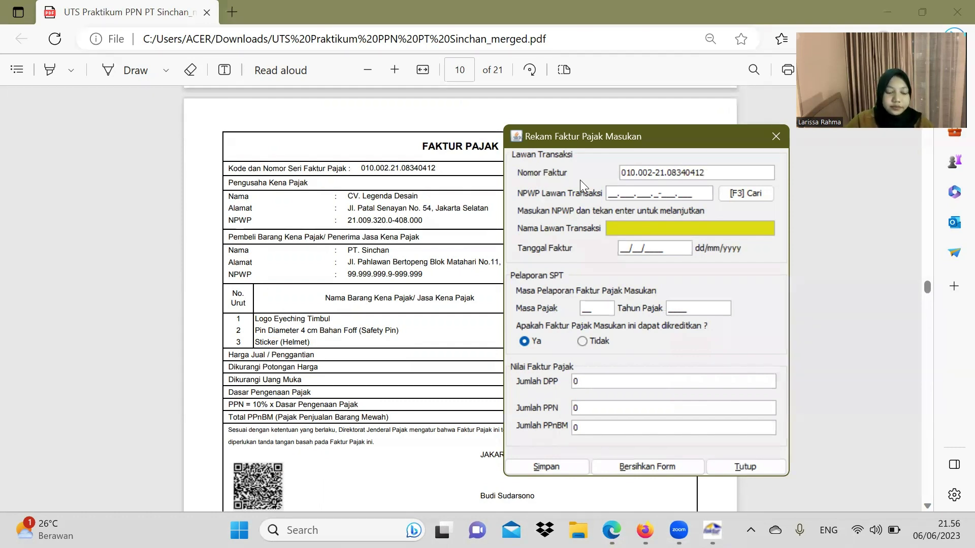
Step: Paste the seller's NPWP from the PDF, look it up, and create a new counterparty record
{"action": "left_click", "coordinate": [624, 188]}
{"action": "type", "text": "8"}
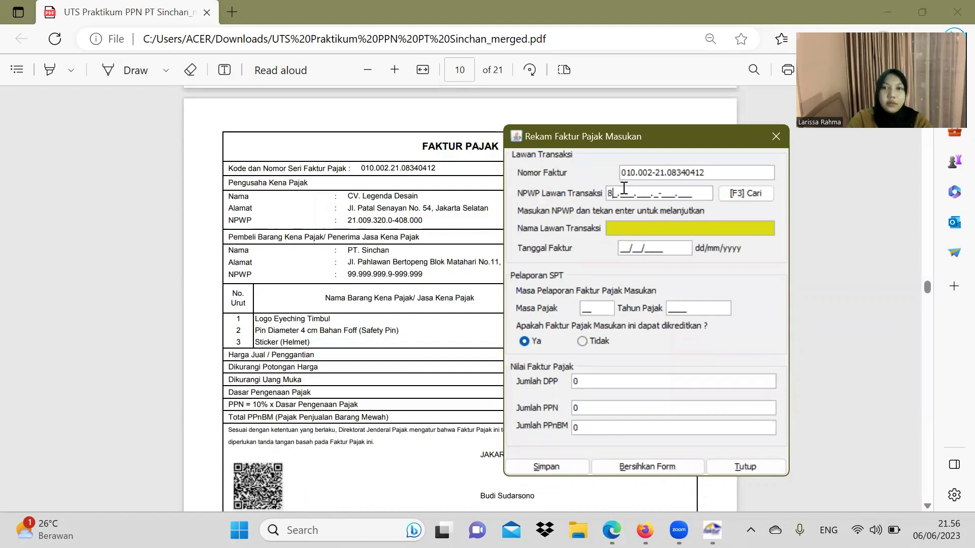
{"action": "type", "text": "9"}
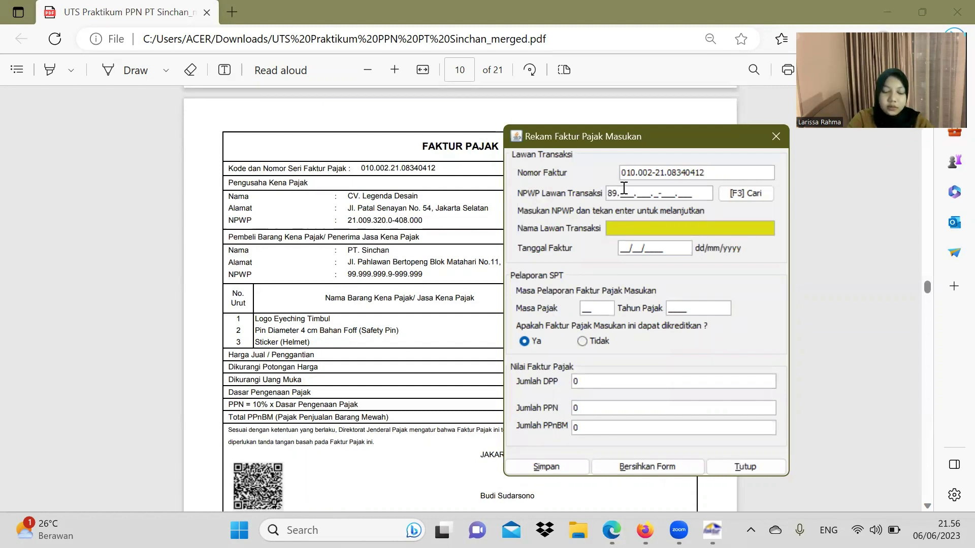
{"action": "type", "text": "5"}
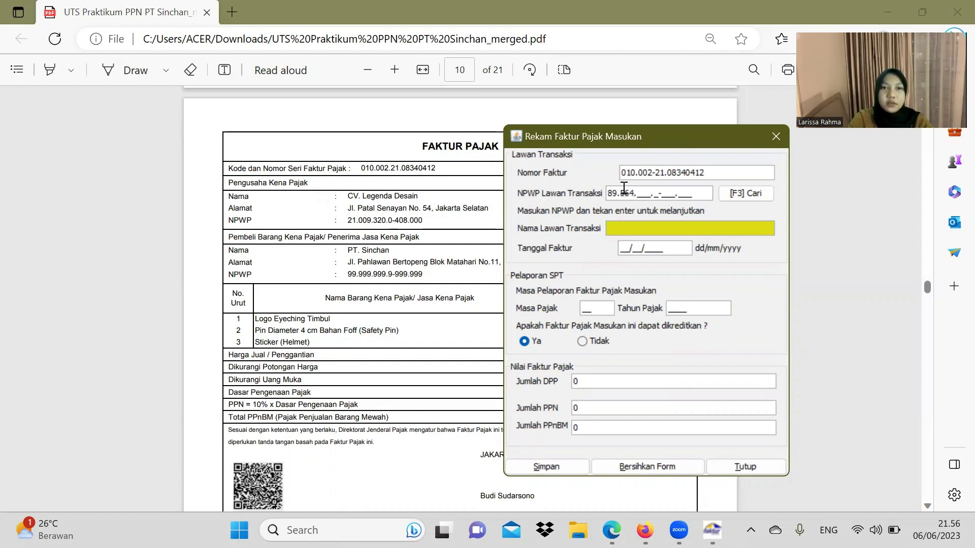
{"action": "type", "text": "64"}
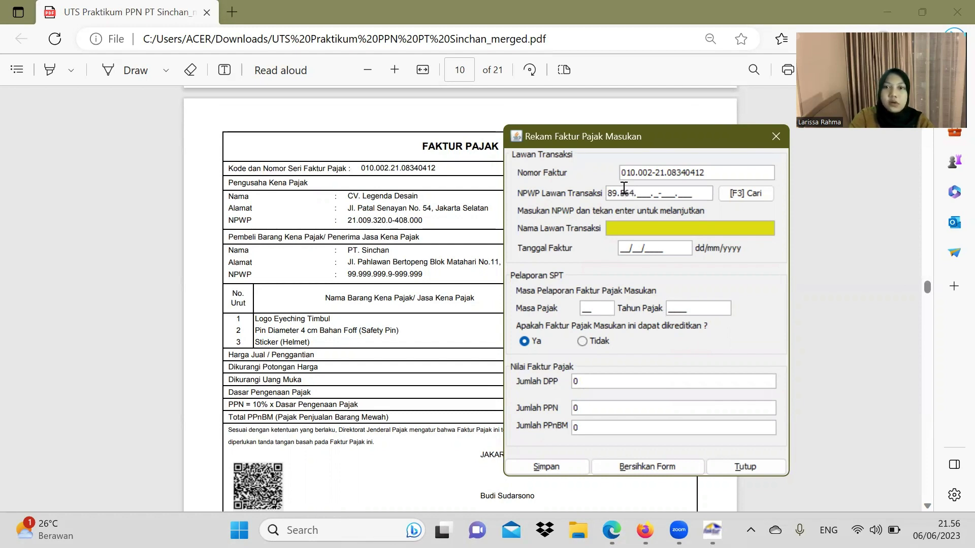
{"action": "key", "text": "BackSpace"}
{"action": "key", "text": "BackSpace"}
{"action": "key", "text": "BackSpace"}
{"action": "key", "text": "BackSpace"}
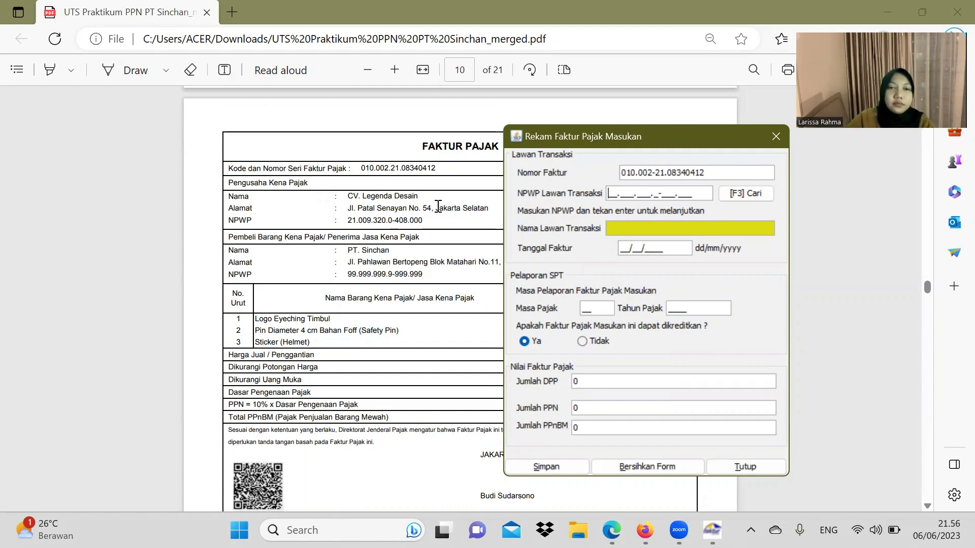
{"action": "left_click", "coordinate": [345, 219]}
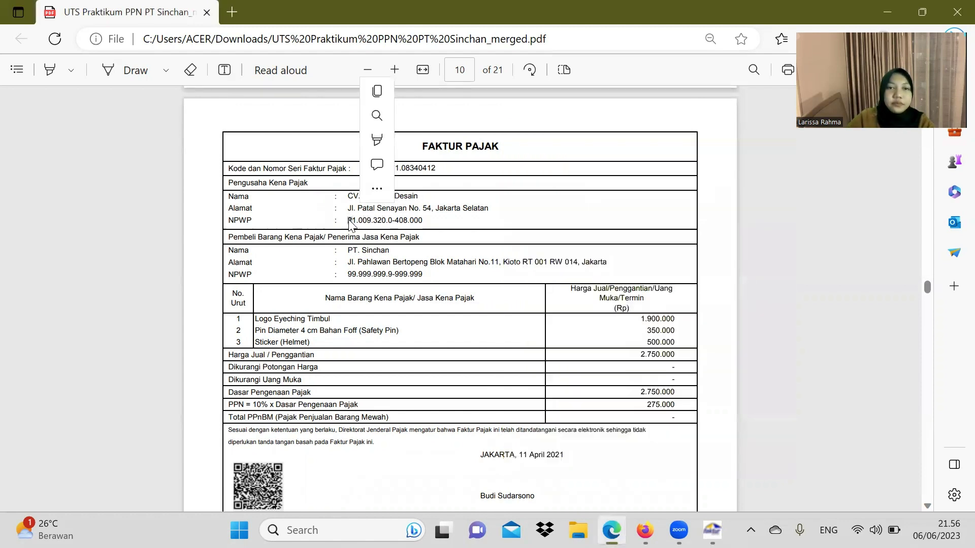
{"action": "left_click_drag", "start_coordinate": [347, 220], "coordinate": [425, 222]}
{"action": "key", "text": "ctrl+c"}
{"action": "left_click", "coordinate": [351, 222]}
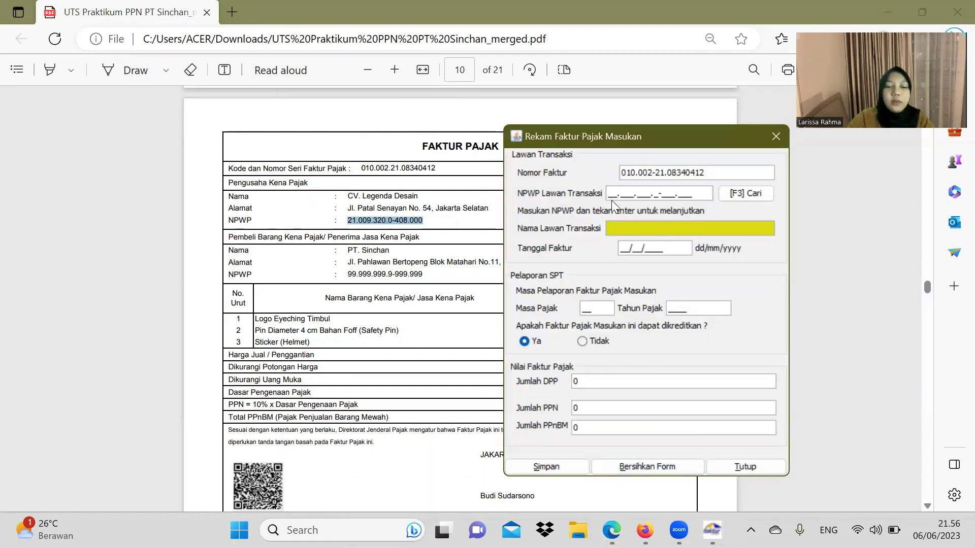
{"action": "key", "text": "ctrl+v"}
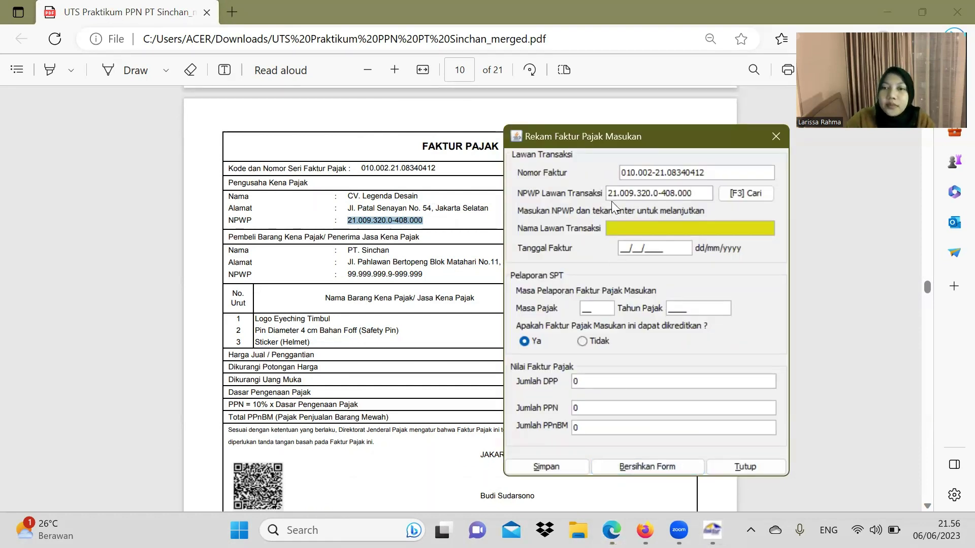
{"action": "key", "text": "Return"}
{"action": "left_click", "coordinate": [506, 279]}
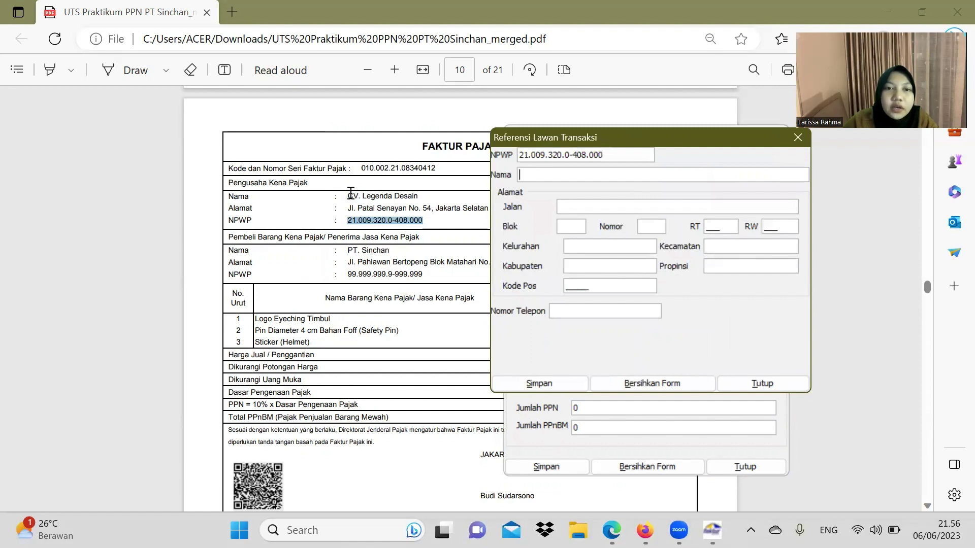
Step: Paste the name CV. Legenda Desain and the street Jl. Patal Senayan from the invoice
{"action": "left_click_drag", "start_coordinate": [348, 196], "coordinate": [420, 197]}
{"action": "key", "text": "ctrl+c"}
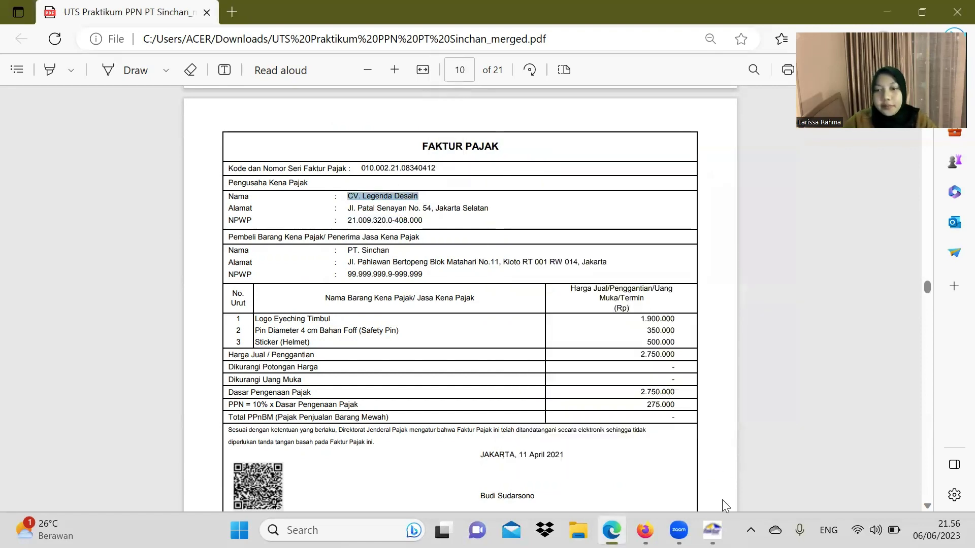
{"action": "left_click", "coordinate": [712, 530]}
{"action": "left_click", "coordinate": [541, 173]}
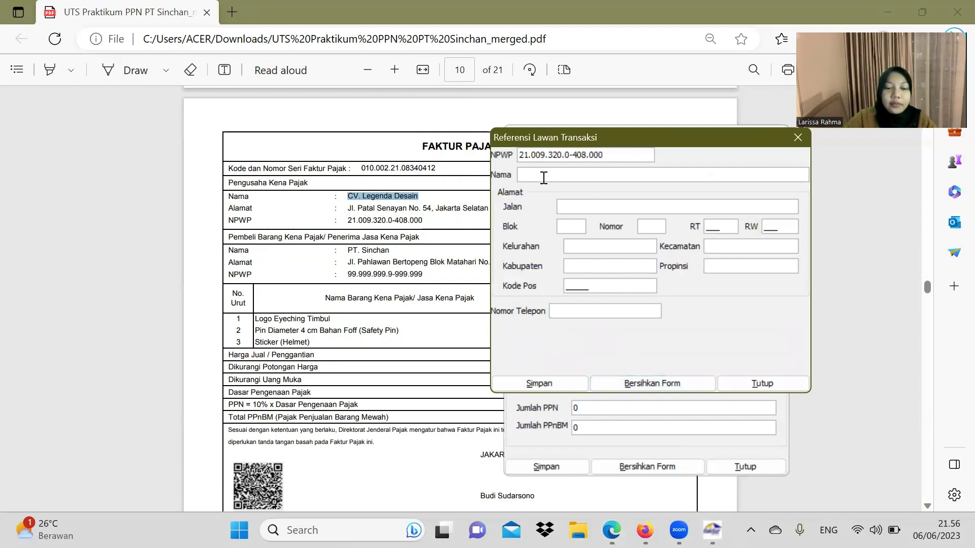
{"action": "key", "text": "ctrl+v"}
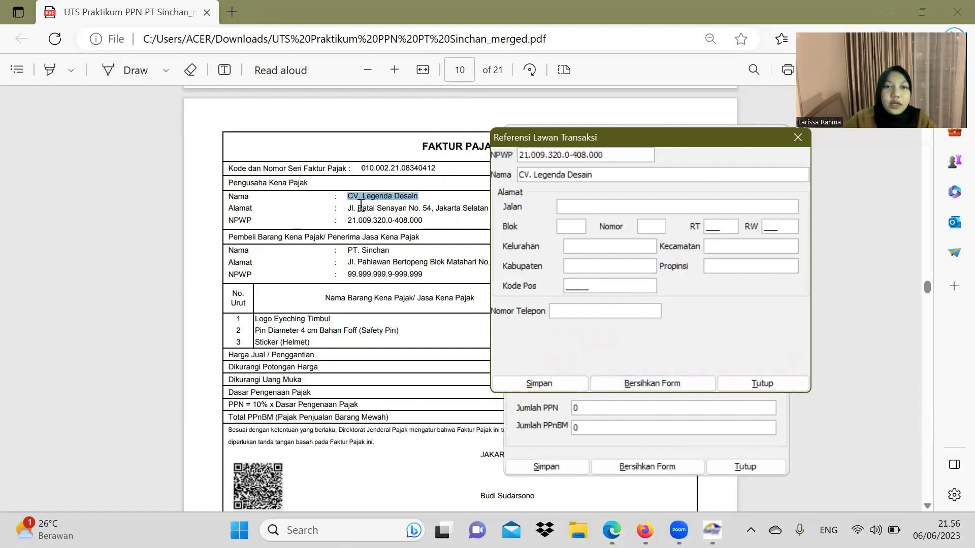
{"action": "left_click_drag", "start_coordinate": [347, 208], "coordinate": [409, 212]}
{"action": "key", "text": "ctrl+c"}
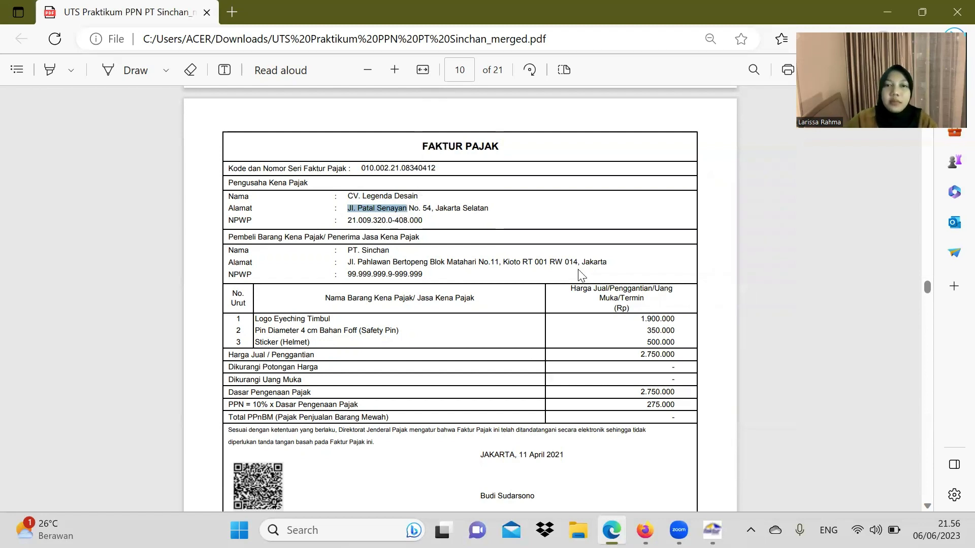
{"action": "left_click", "coordinate": [712, 530]}
{"action": "left_click", "coordinate": [583, 208]}
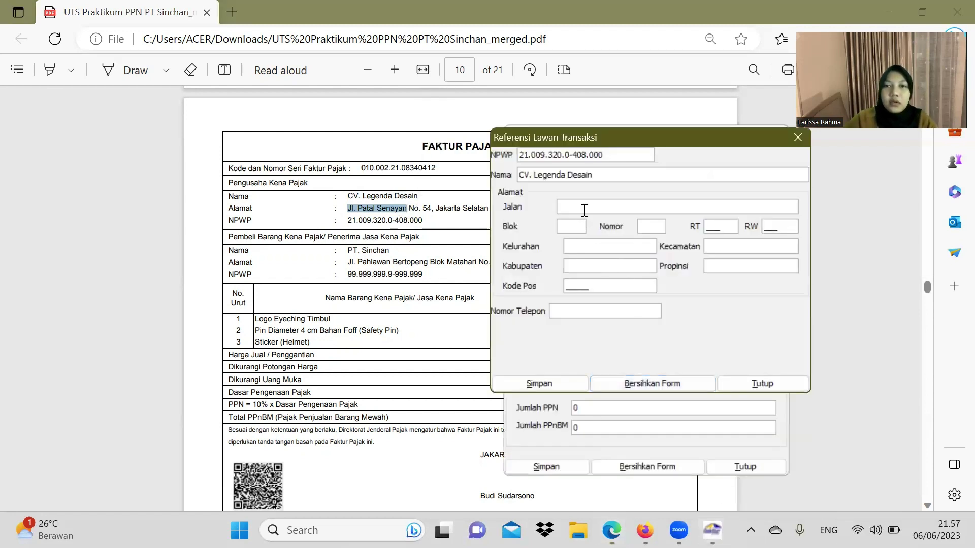
{"action": "key", "text": "ctrl+v"}
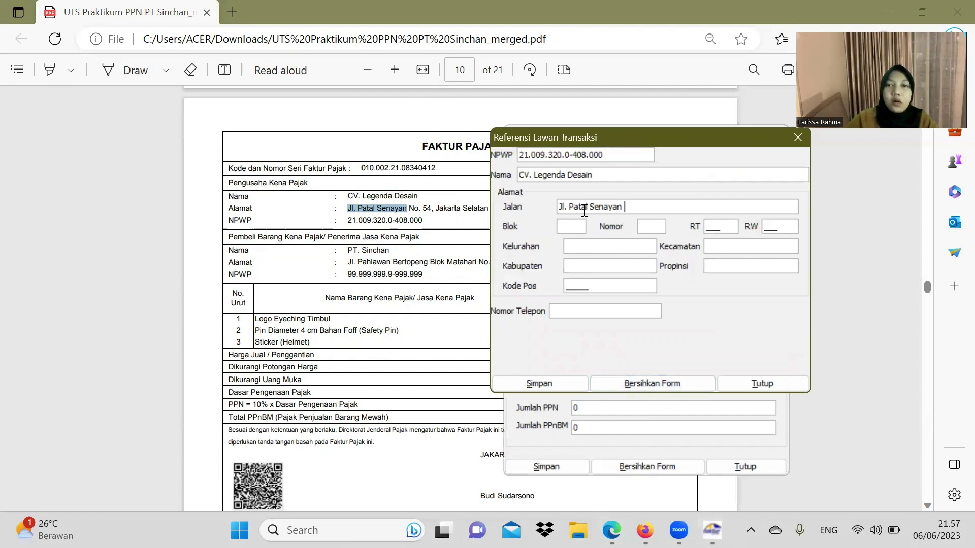
Step: Enter house number 54, block A, RT 006 and RW 002
{"action": "left_click", "coordinate": [657, 224]}
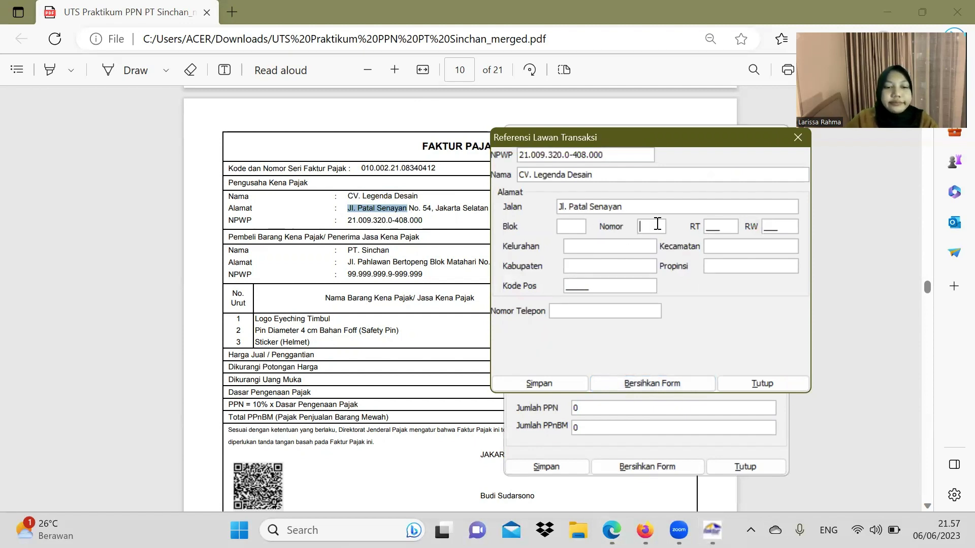
{"action": "type", "text": "54"}
{"action": "left_click", "coordinate": [572, 227]}
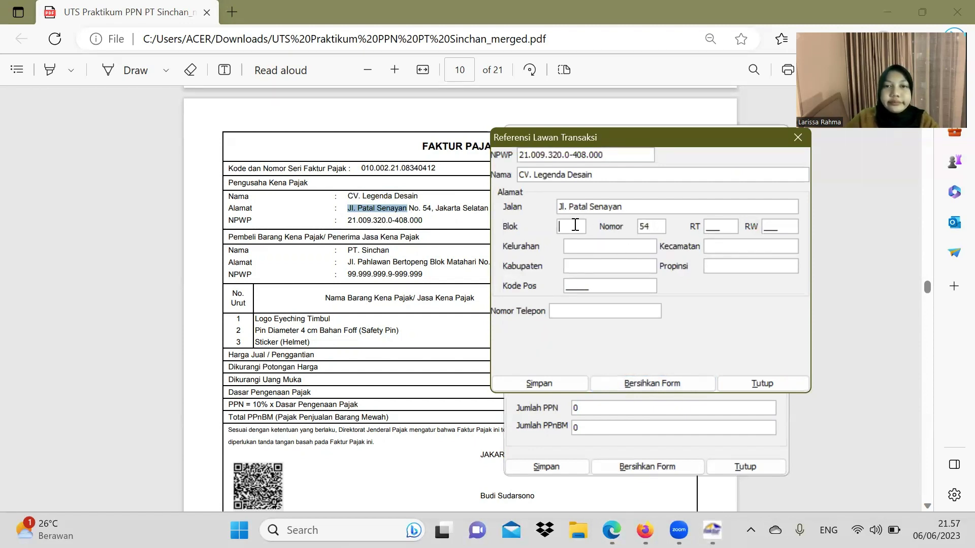
{"action": "type", "text": "A"}
{"action": "left_click", "coordinate": [714, 227]}
{"action": "type", "text": "0"}
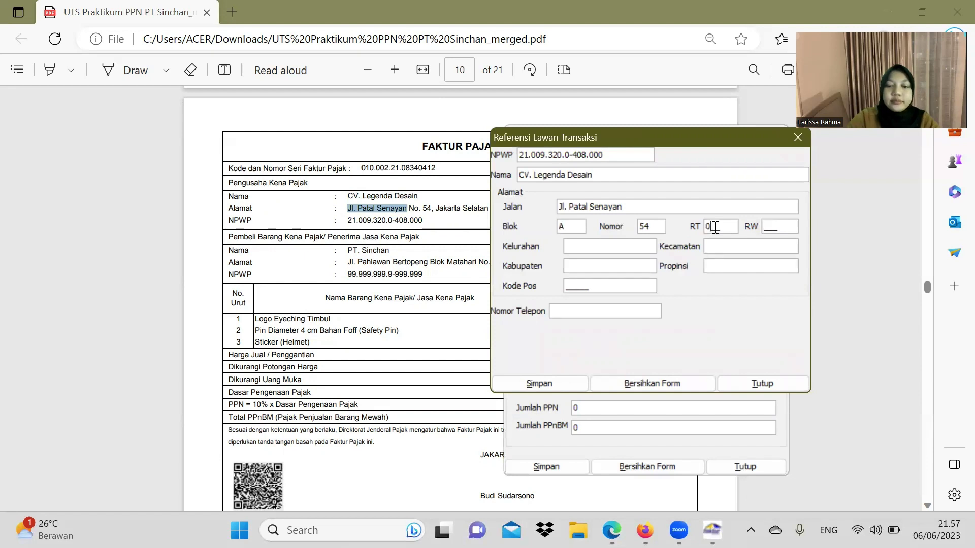
{"action": "type", "text": "06"}
{"action": "left_click", "coordinate": [773, 229]}
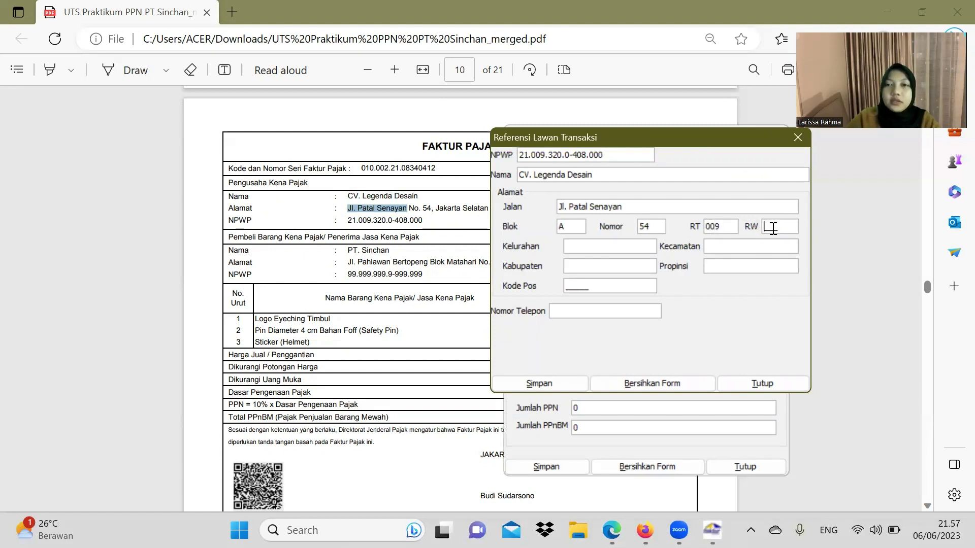
{"action": "type", "text": "002"}
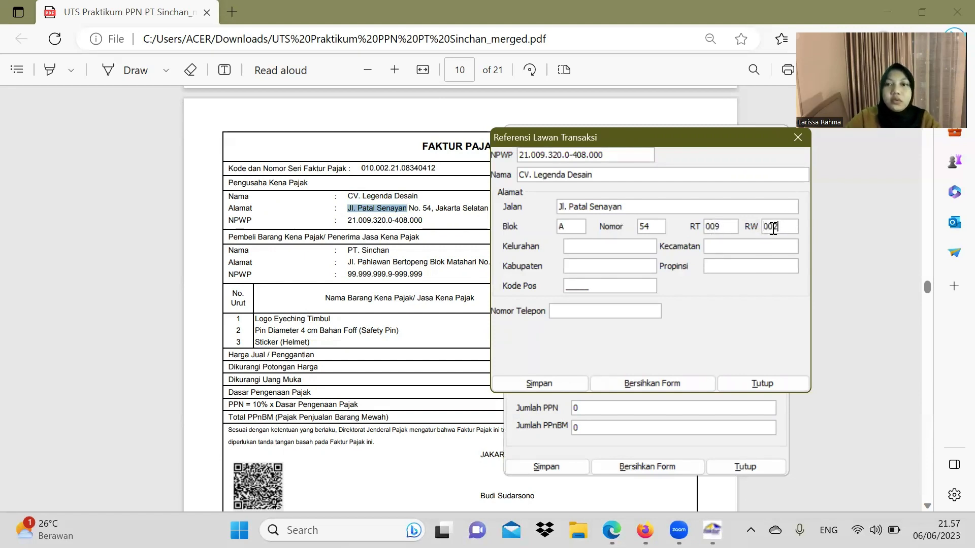
Step: Set Kelurahan, Kecamatan and Kabupaten all to SENAYAN
{"action": "left_click", "coordinate": [620, 251]}
{"action": "type", "text": "SENAYAN"}
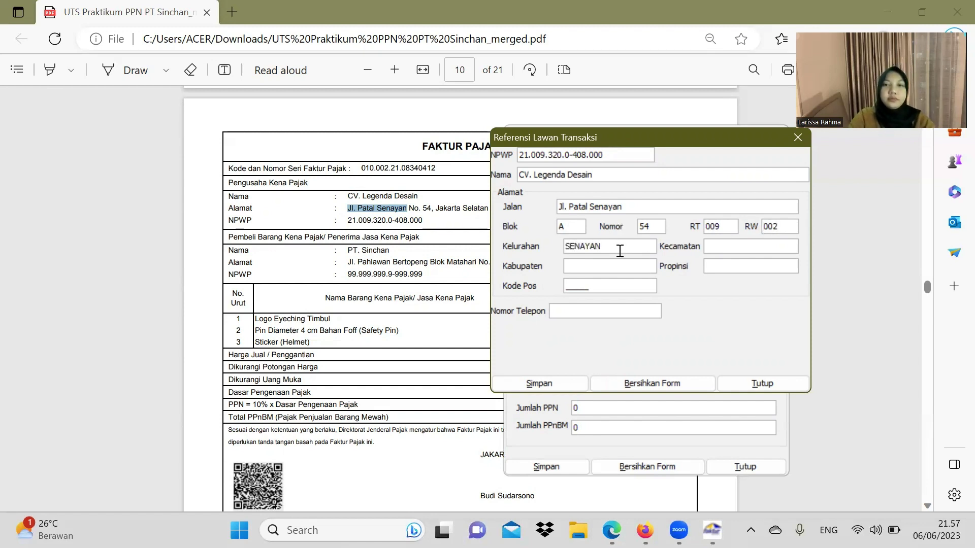
{"action": "left_click", "coordinate": [722, 247]}
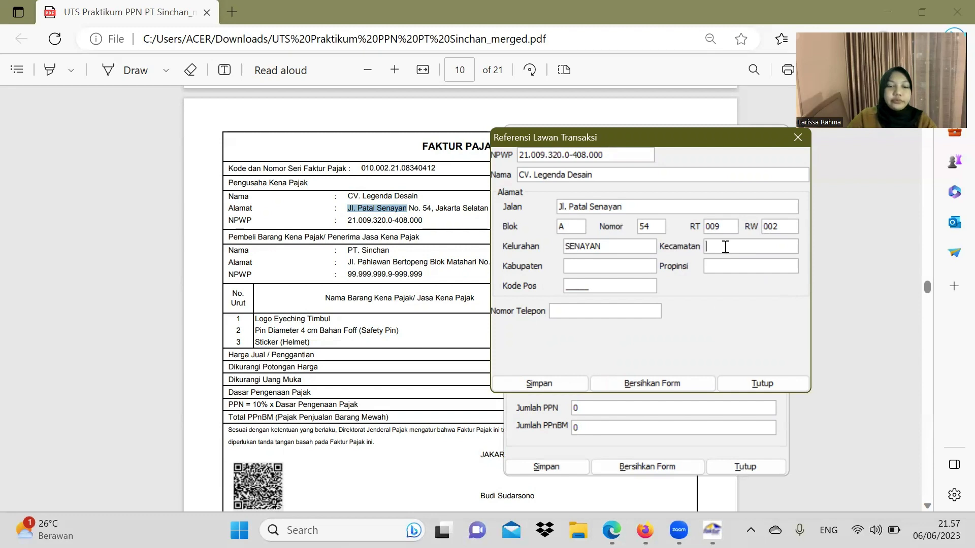
{"action": "type", "text": "SENAYAN"}
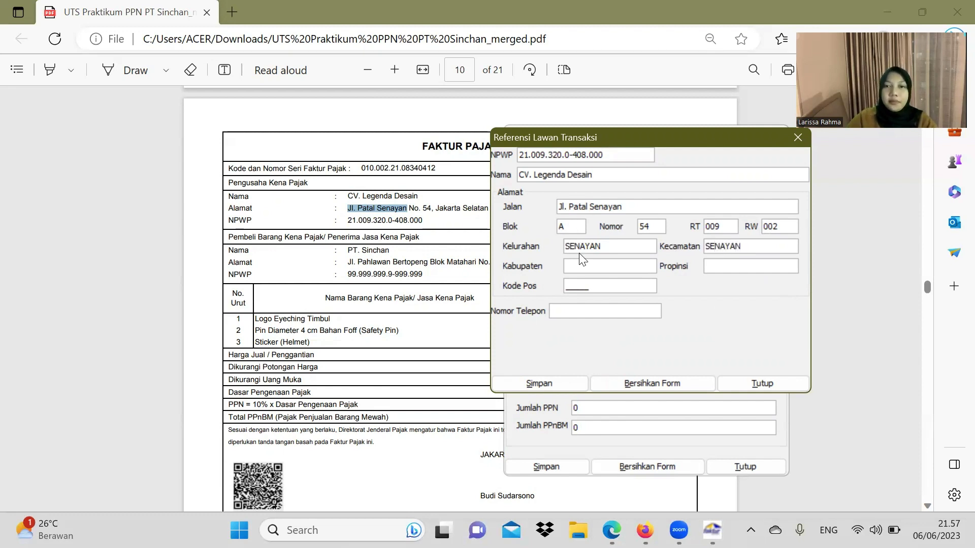
{"action": "left_click", "coordinate": [581, 261]}
{"action": "type", "text": "SENAYAN"}
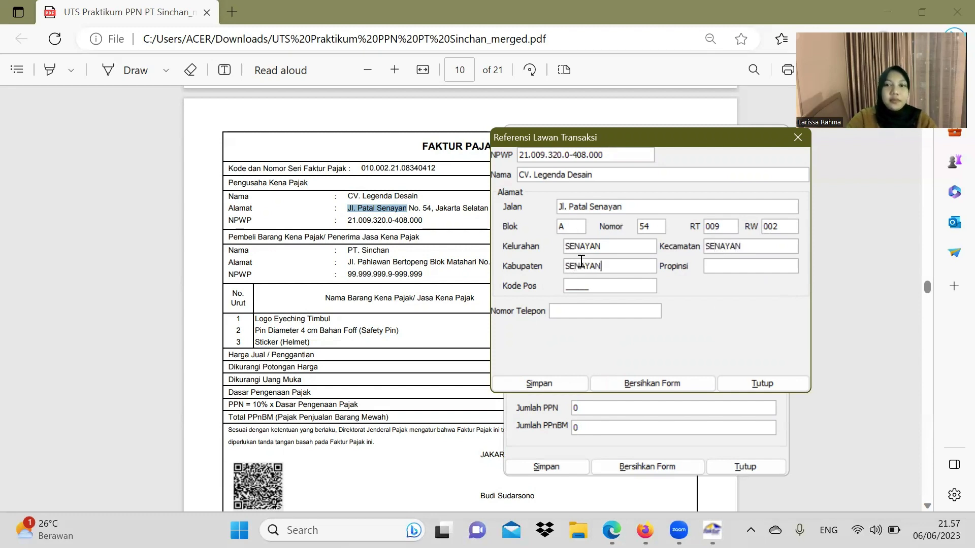
Step: Set the province to DKI JAKARTA and enter postal code 25363 with the phone number
{"action": "left_click", "coordinate": [706, 267]}
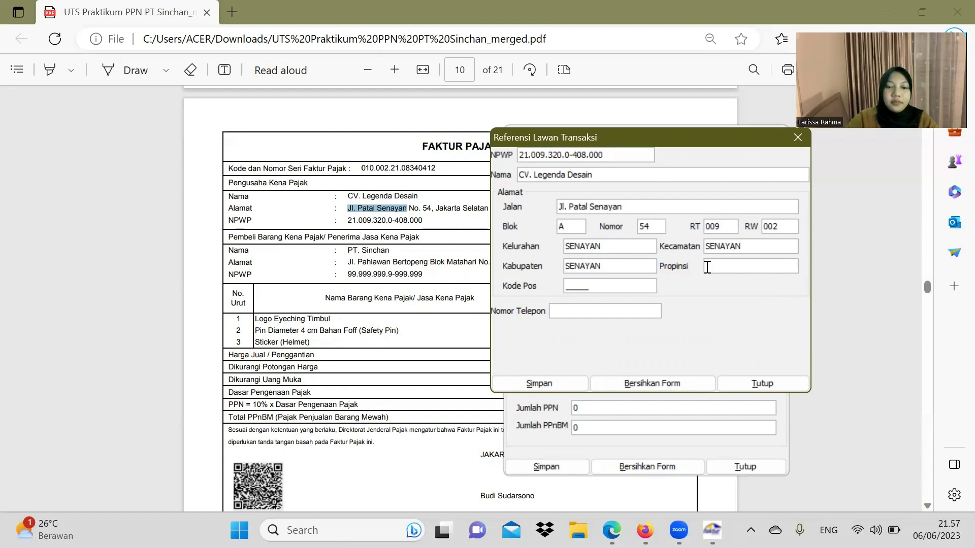
{"action": "type", "text": "DKII JA"}
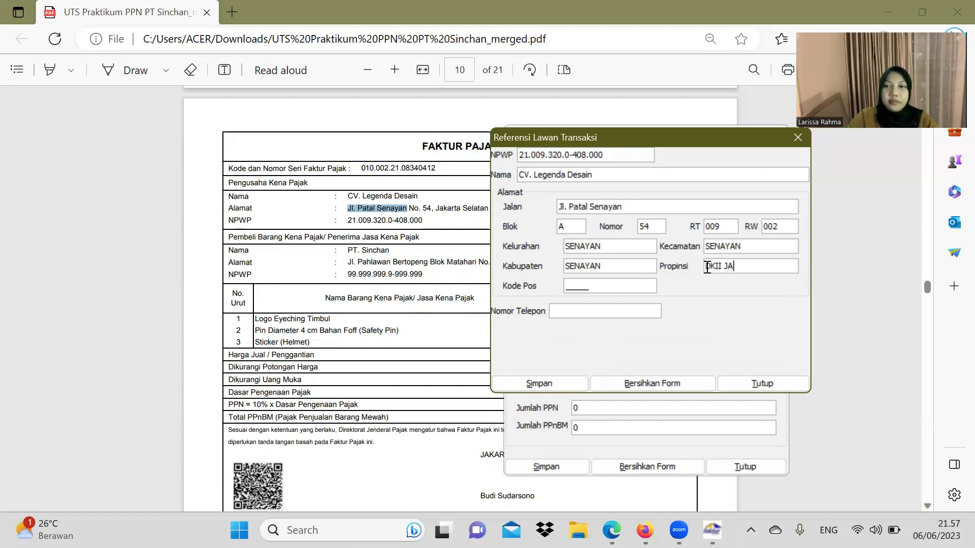
{"action": "key", "text": "BackSpace"}
{"action": "key", "text": "BackSpace"}
{"action": "key", "text": "BackSpace"}
{"action": "key", "text": "BackSpace"}
{"action": "type", "text": "JAKAR"}
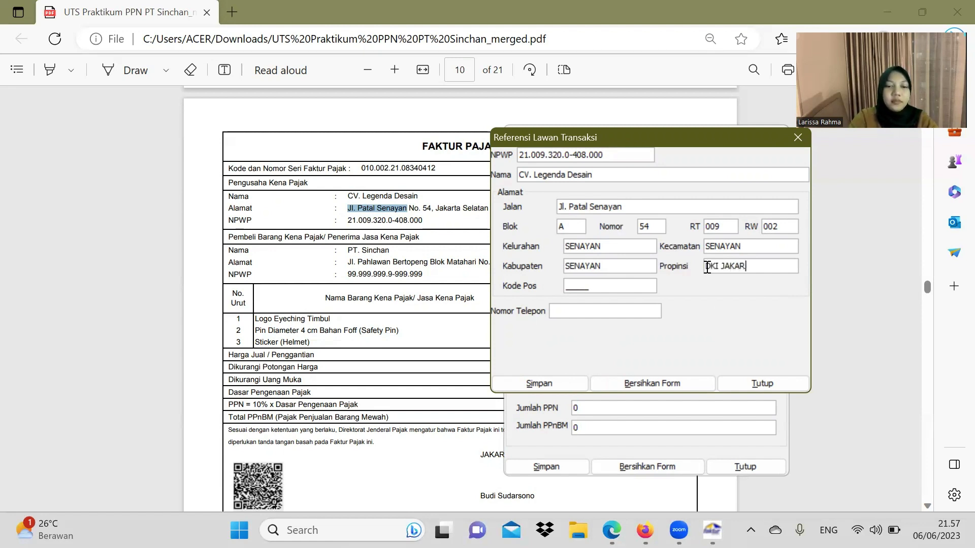
{"action": "type", "text": "TA"}
{"action": "left_click", "coordinate": [566, 285]}
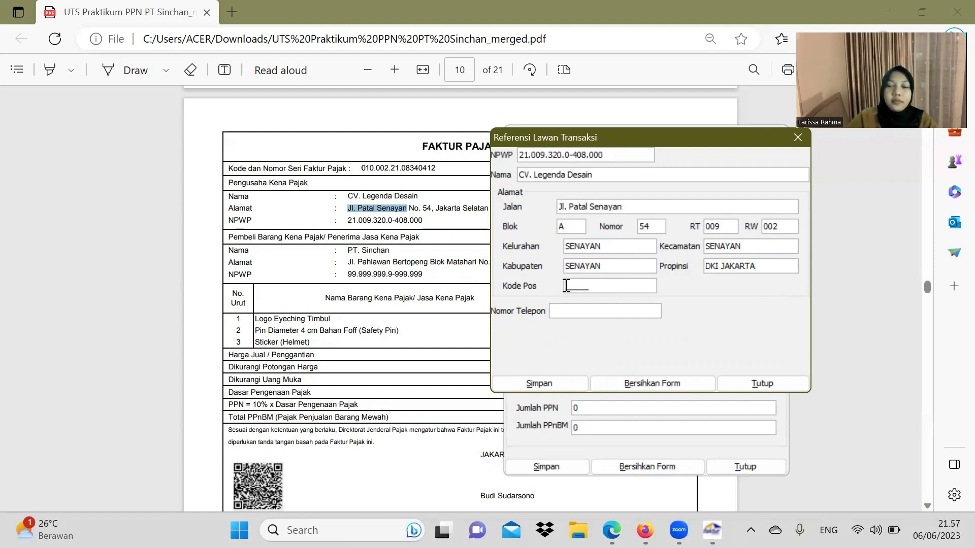
{"action": "type", "text": "25363"}
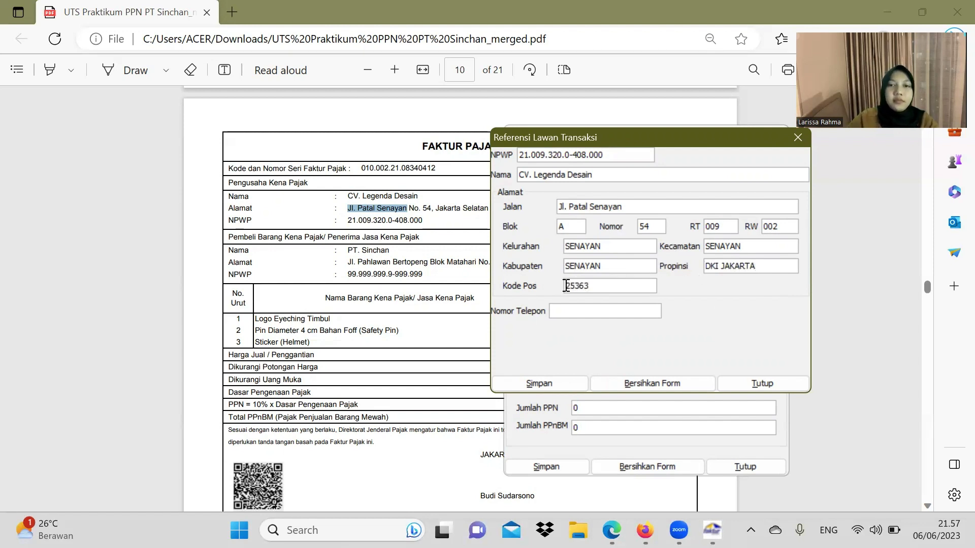
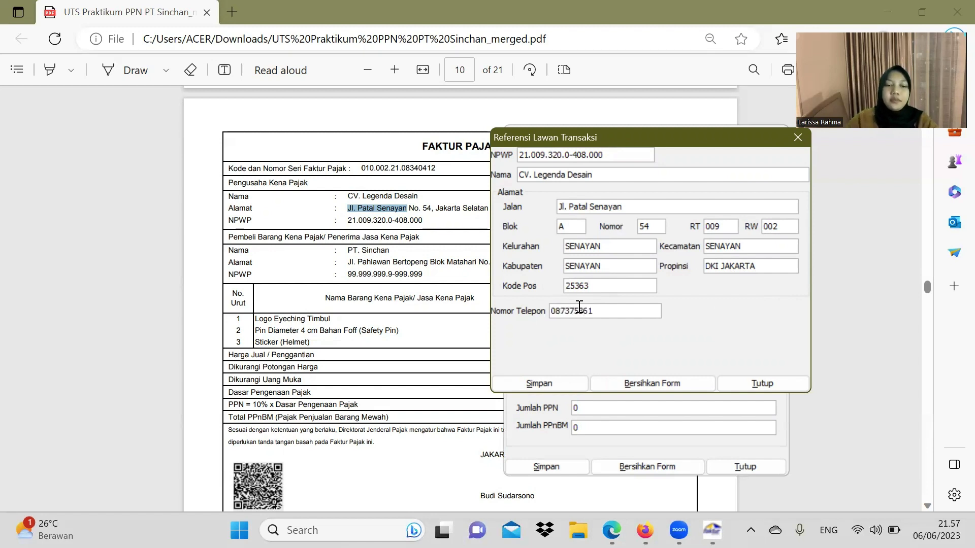
Step: Attempt to save, dismiss the invalid NPWP error, close the reference form and return to the NPWP field
{"action": "left_click", "coordinate": [557, 382]}
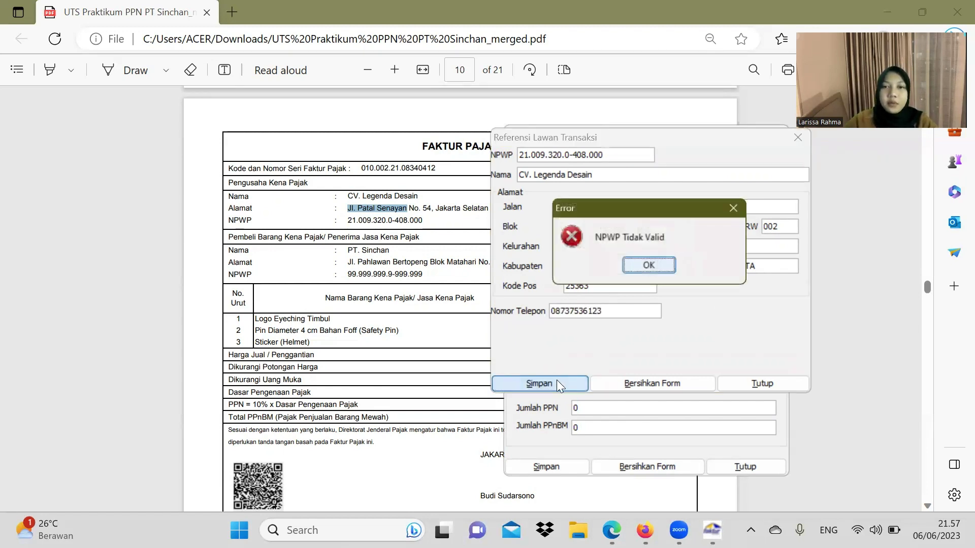
{"action": "left_click", "coordinate": [652, 266]}
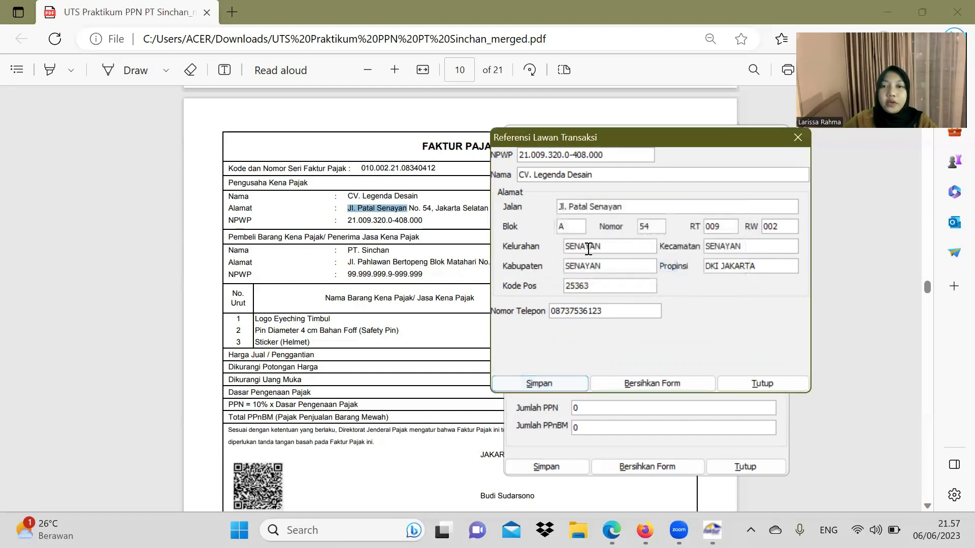
{"action": "left_click", "coordinate": [762, 383]}
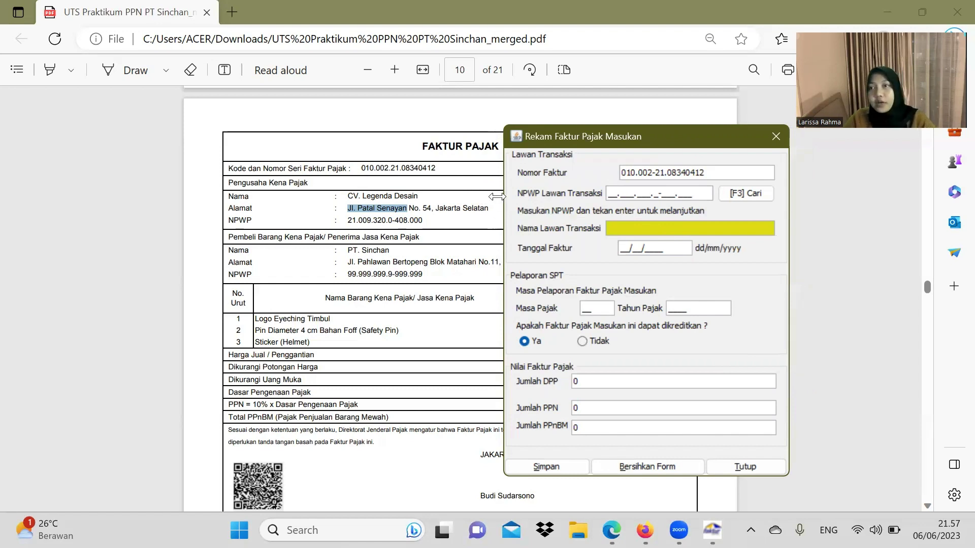
{"action": "left_click", "coordinate": [609, 192]}
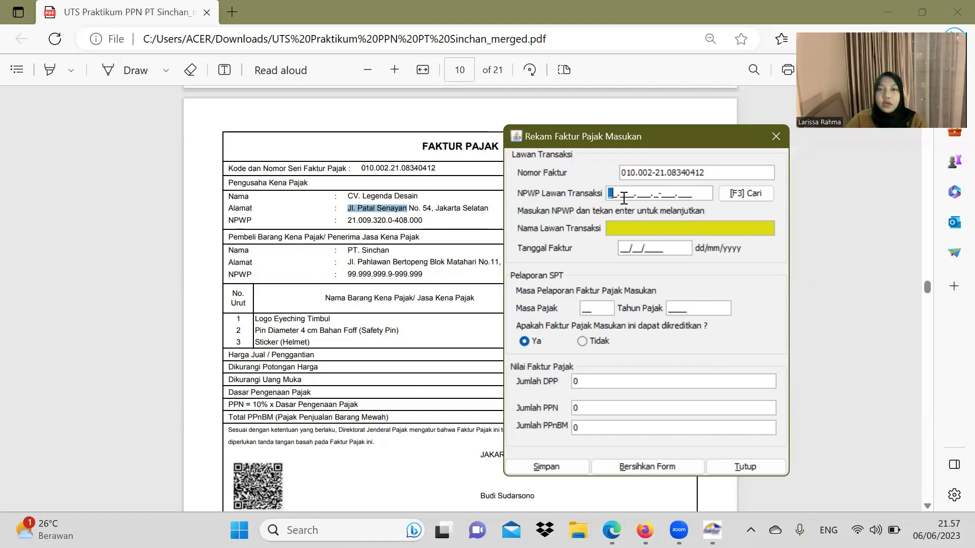
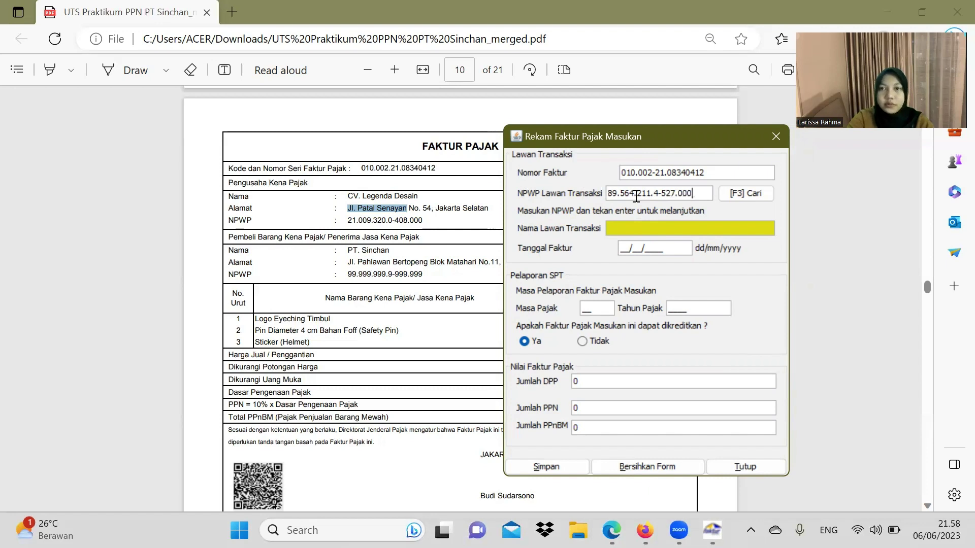
{"action": "key", "text": "Return"}
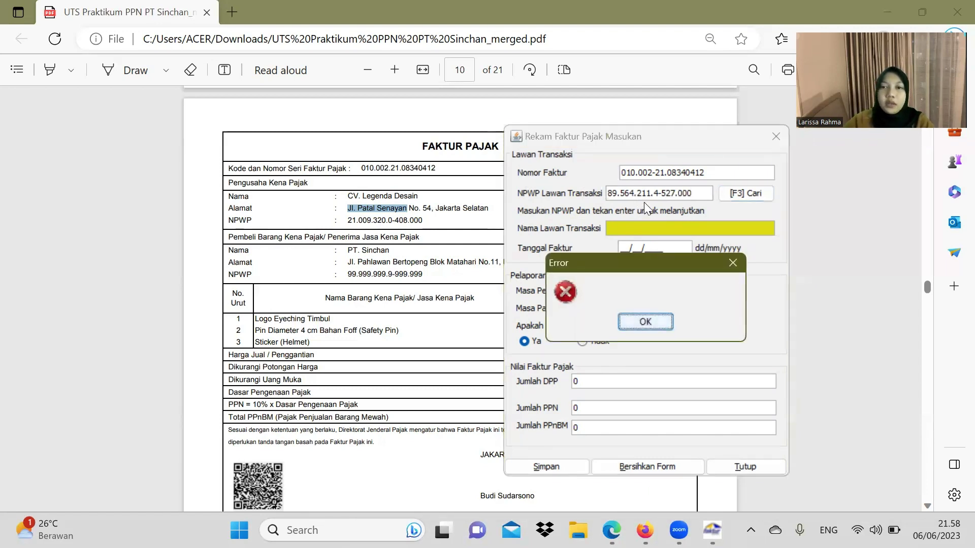
{"action": "left_click", "coordinate": [648, 322]}
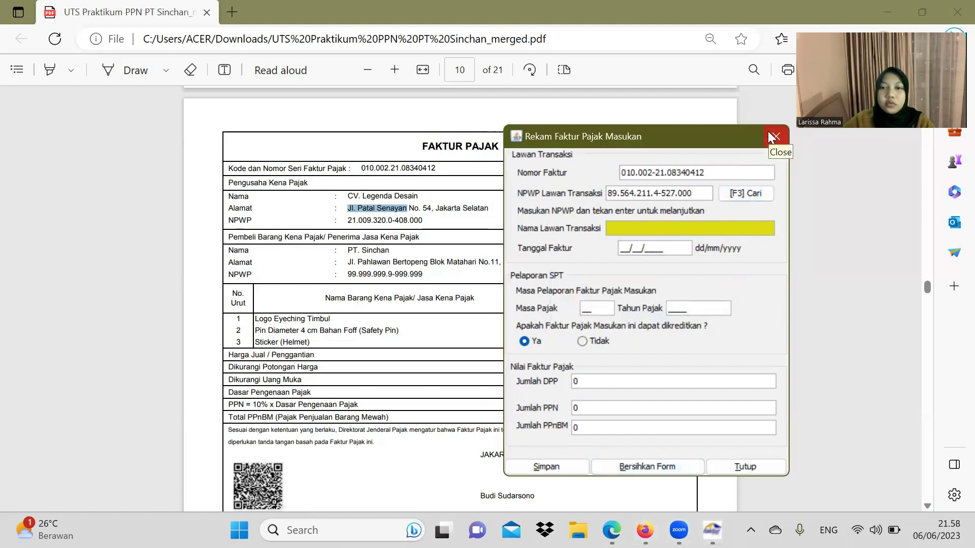
{"action": "left_click", "coordinate": [769, 134]}
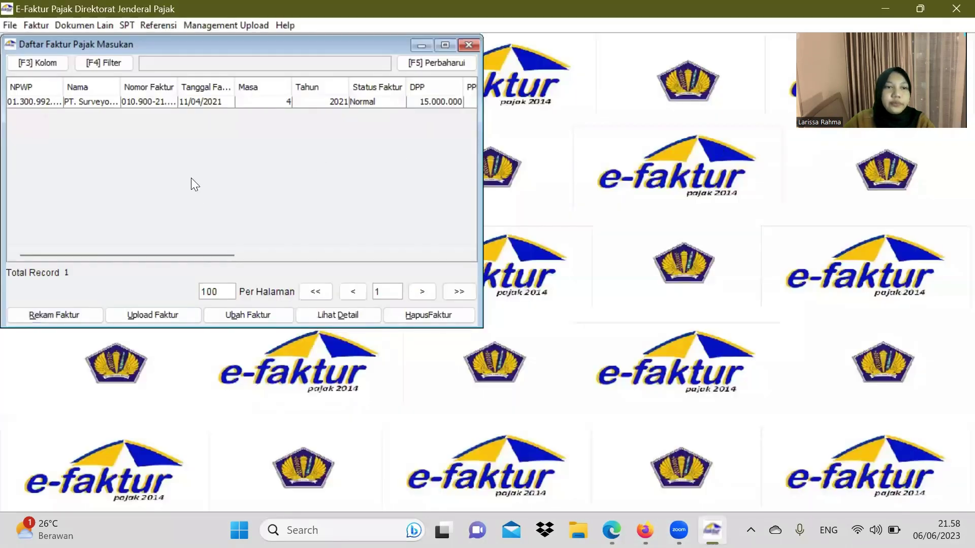
{"action": "left_click", "coordinate": [86, 315]}
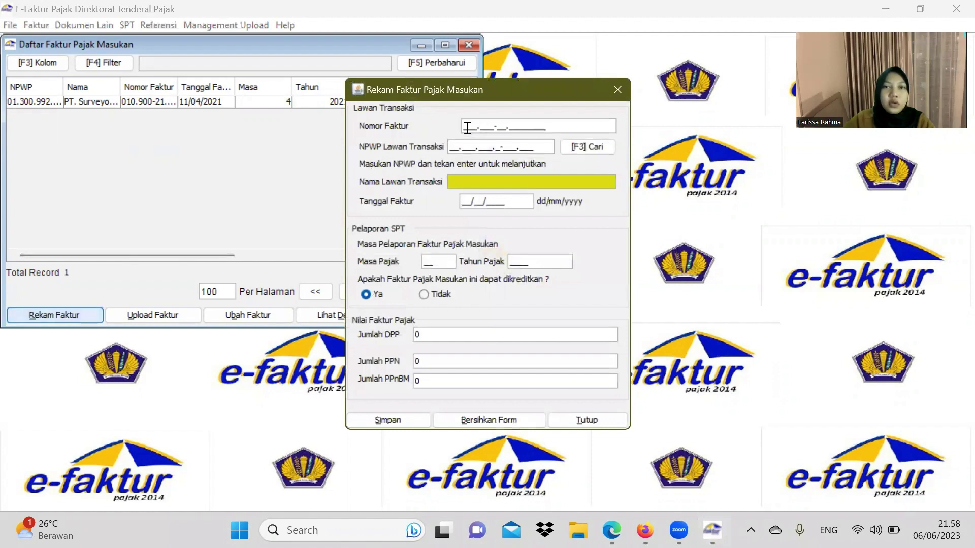
{"action": "left_click", "coordinate": [611, 531]}
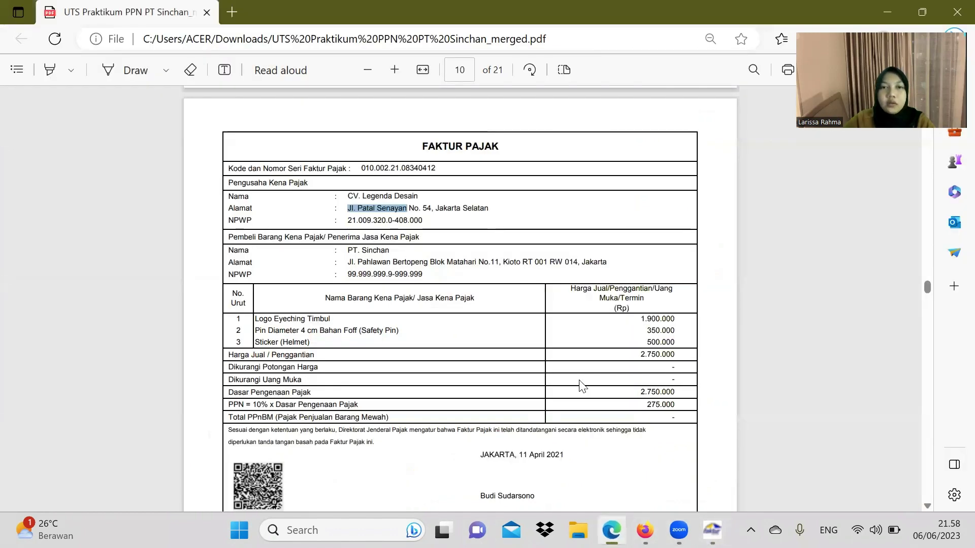
{"action": "key", "text": "alt+Tab"}
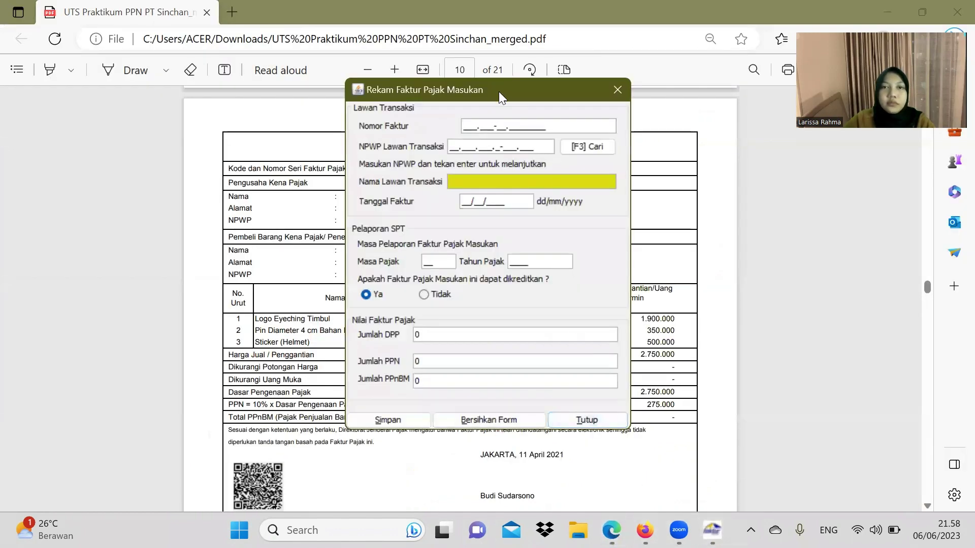
{"action": "left_click_drag", "start_coordinate": [499, 92], "coordinate": [706, 139]}
{"action": "left_click", "coordinate": [679, 178]}
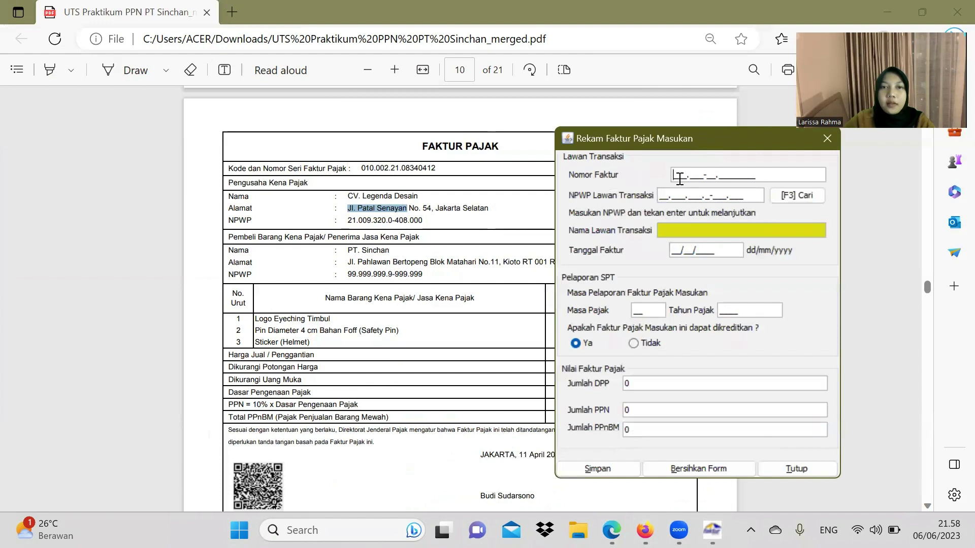
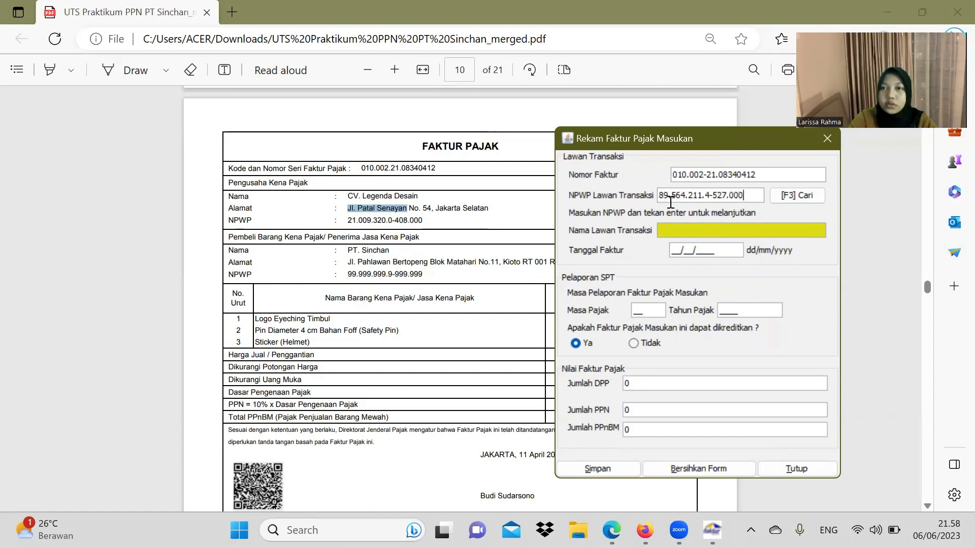
{"action": "key", "text": "Return"}
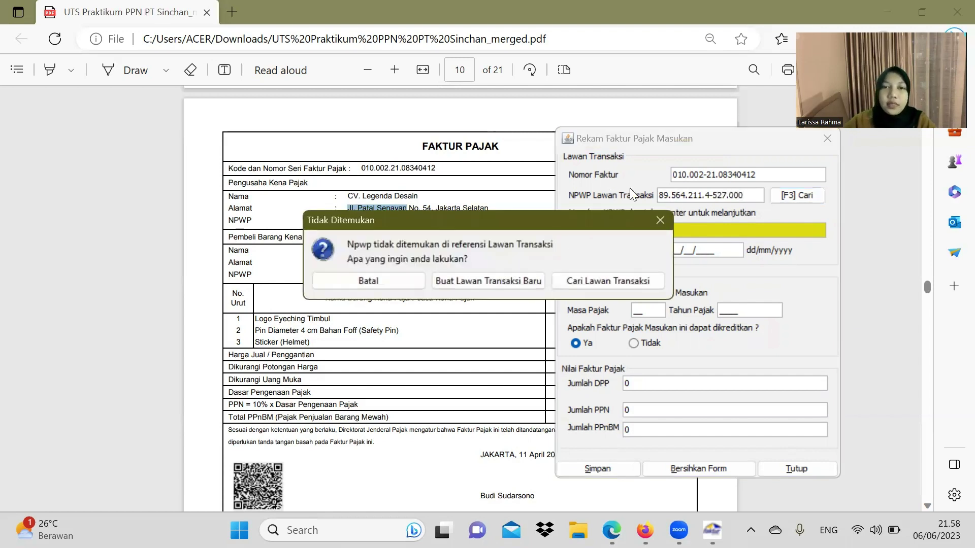
Step: Create a new counterparty record named CV. Legenda Desain, pasted from the PDF
{"action": "left_click", "coordinate": [514, 281]}
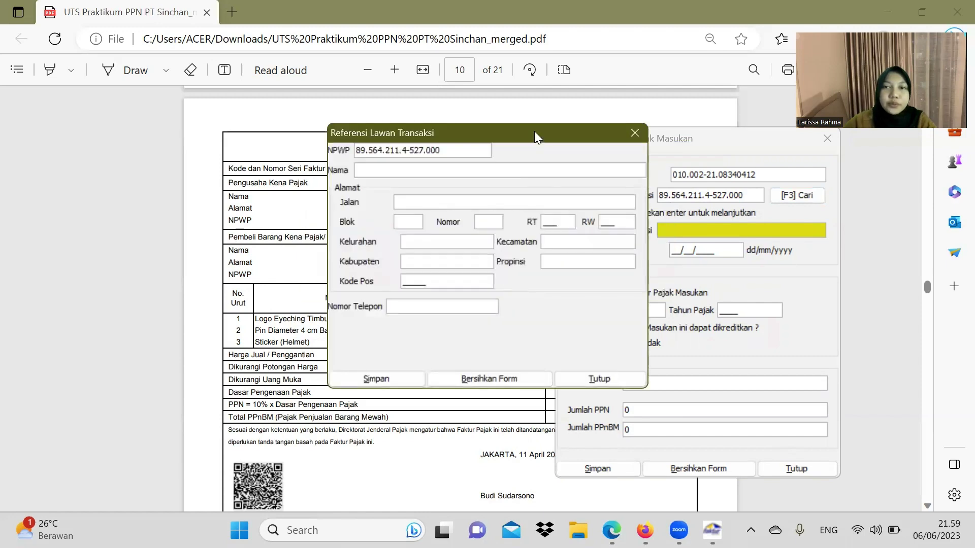
{"action": "left_click_drag", "start_coordinate": [539, 132], "coordinate": [868, 147]}
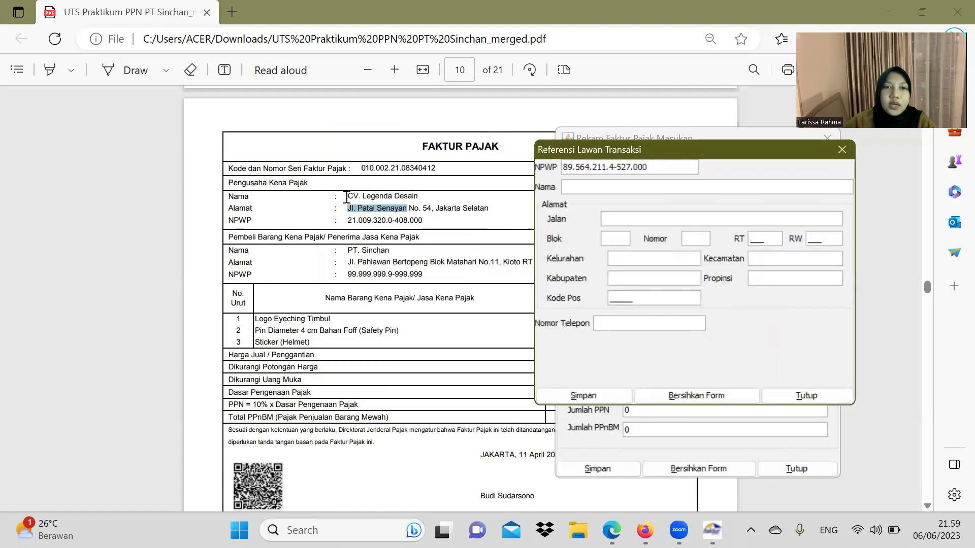
{"action": "left_click_drag", "start_coordinate": [348, 197], "coordinate": [420, 199]}
{"action": "key", "text": "ctrl+c"}
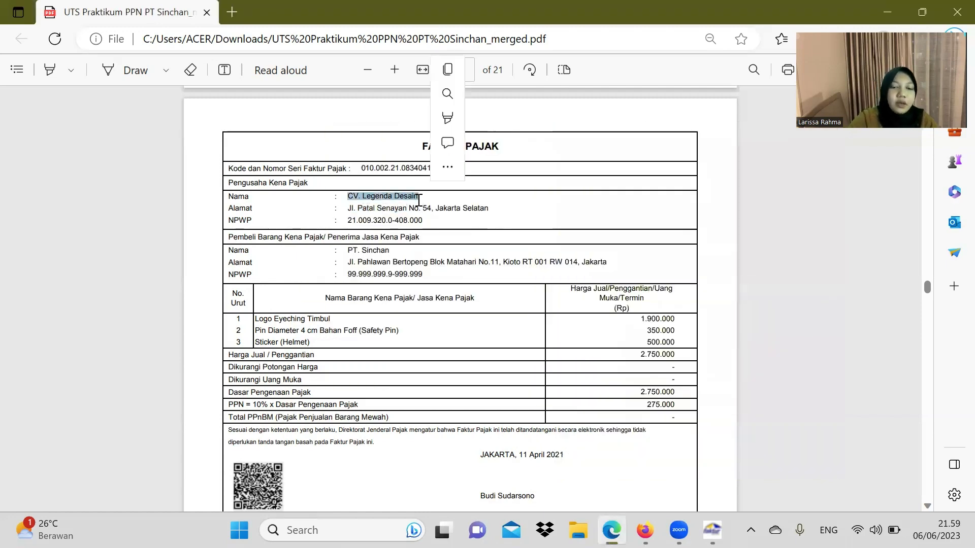
{"action": "left_click", "coordinate": [712, 528]}
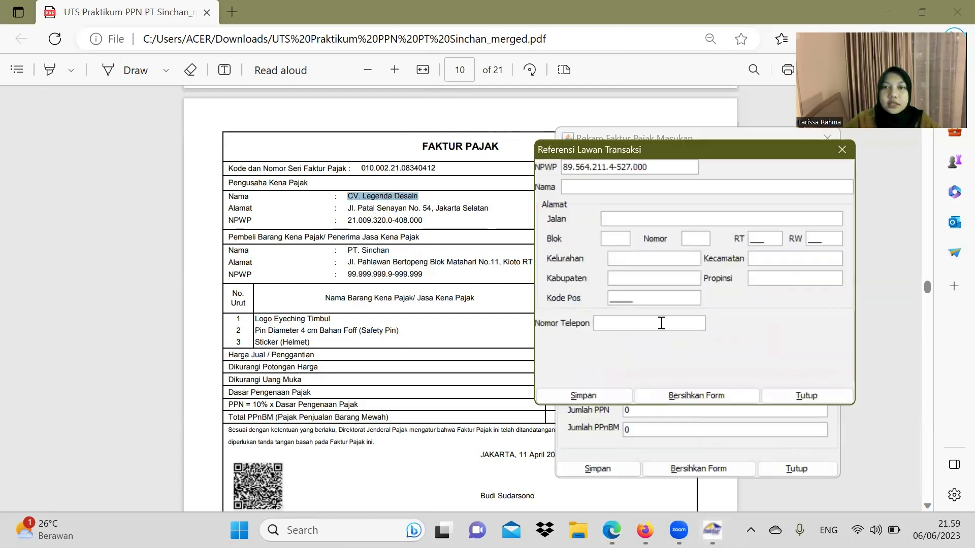
{"action": "left_click", "coordinate": [616, 187]}
{"action": "key", "text": "ctrl+v"}
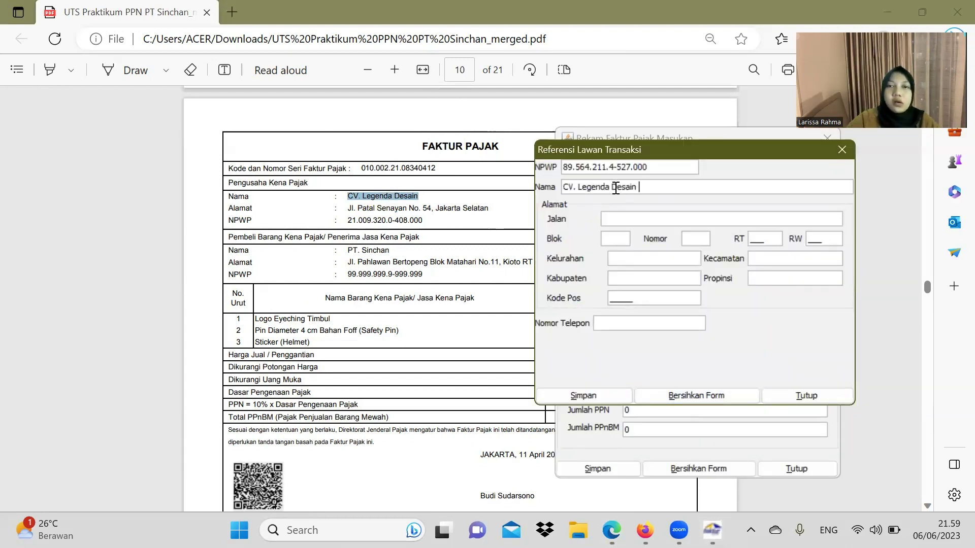
{"action": "left_click_drag", "start_coordinate": [349, 209], "coordinate": [408, 214]}
{"action": "key", "text": "ctrl+c"}
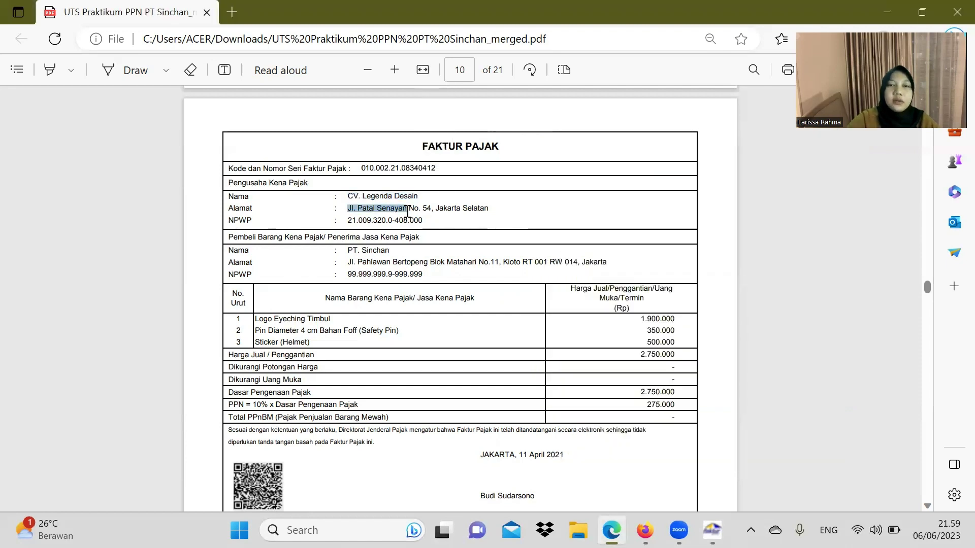
{"action": "left_click", "coordinate": [713, 530]}
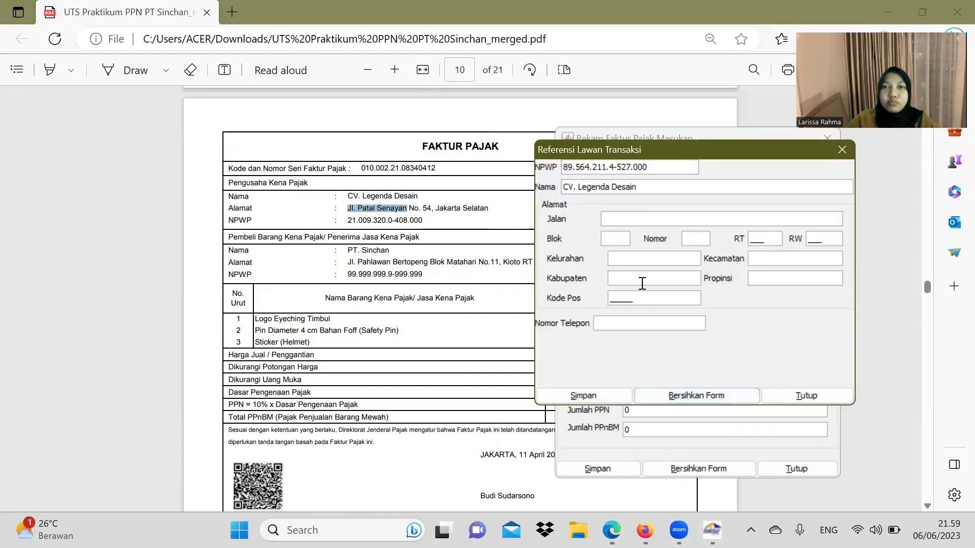
{"action": "left_click", "coordinate": [623, 219]}
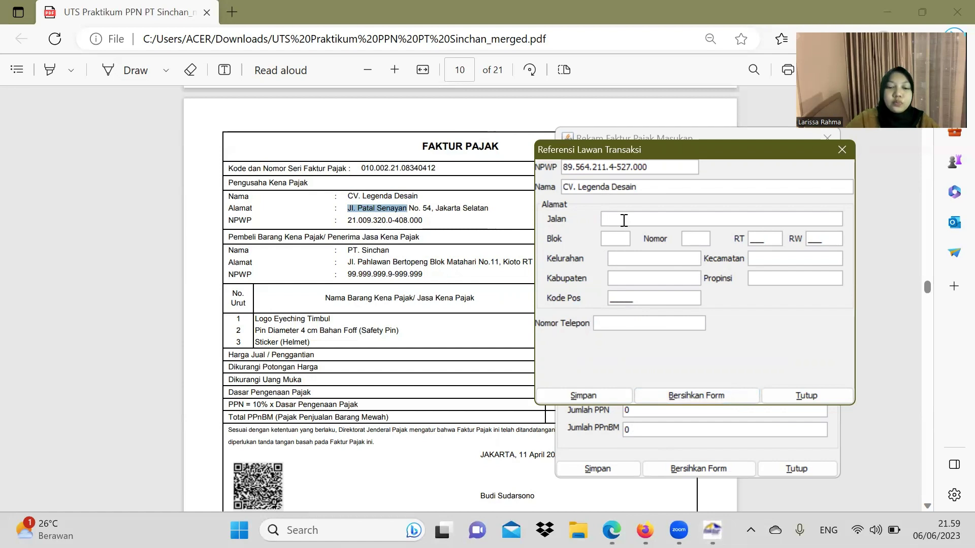
{"action": "key", "text": "ctrl+v"}
{"action": "left_click", "coordinate": [701, 242]}
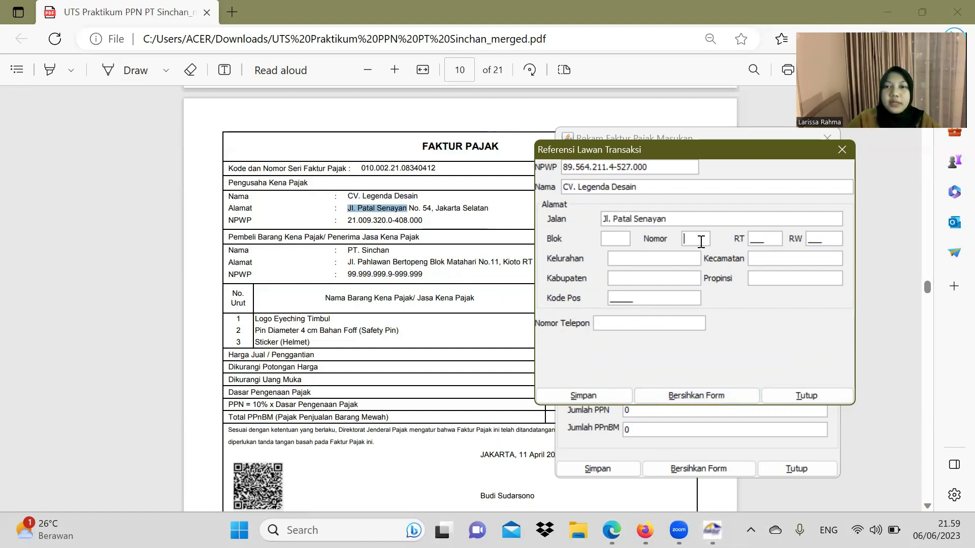
{"action": "type", "text": "54"}
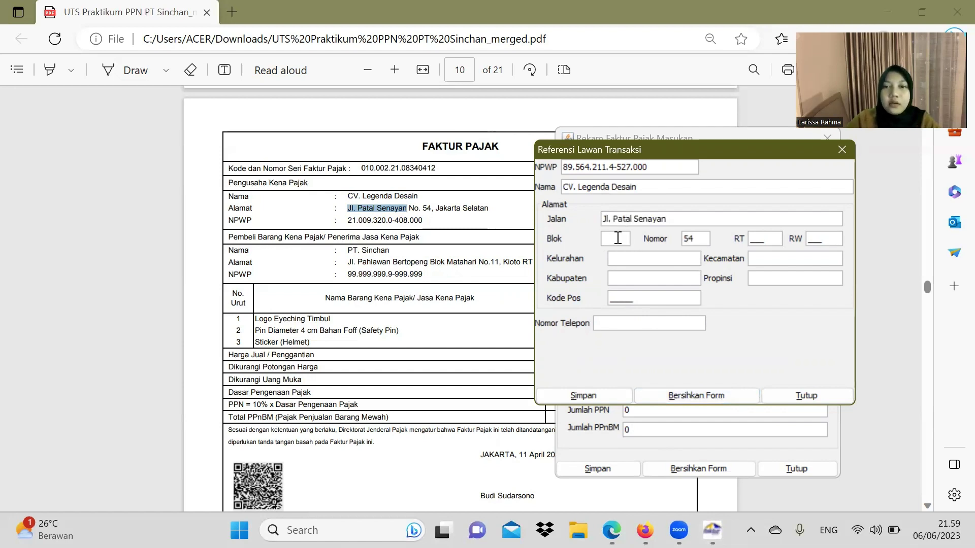
{"action": "type", "text": "A"}
{"action": "left_click", "coordinate": [756, 238]}
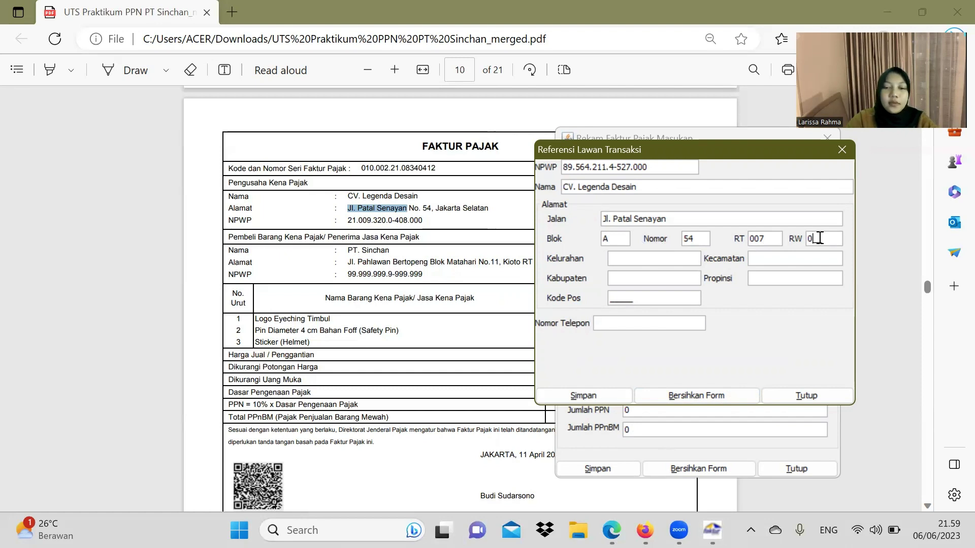
Step: Set area to SENAYAN, DKI JAKARTA, postal code 25342, add the phone number, and save the counterparty
{"action": "left_click", "coordinate": [630, 256]}
{"action": "type", "text": "SENAYAN"}
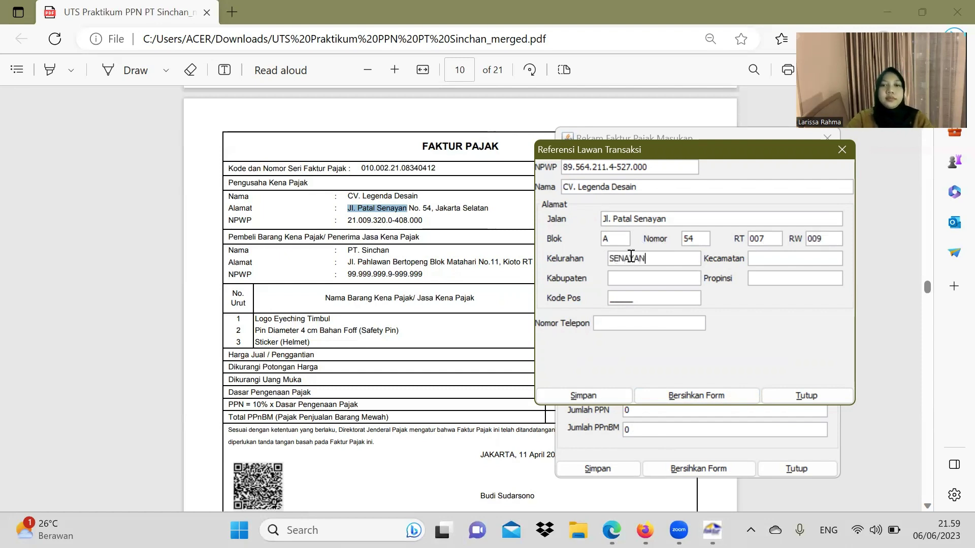
{"action": "left_click", "coordinate": [776, 257]}
{"action": "type", "text": "SENAYAN"}
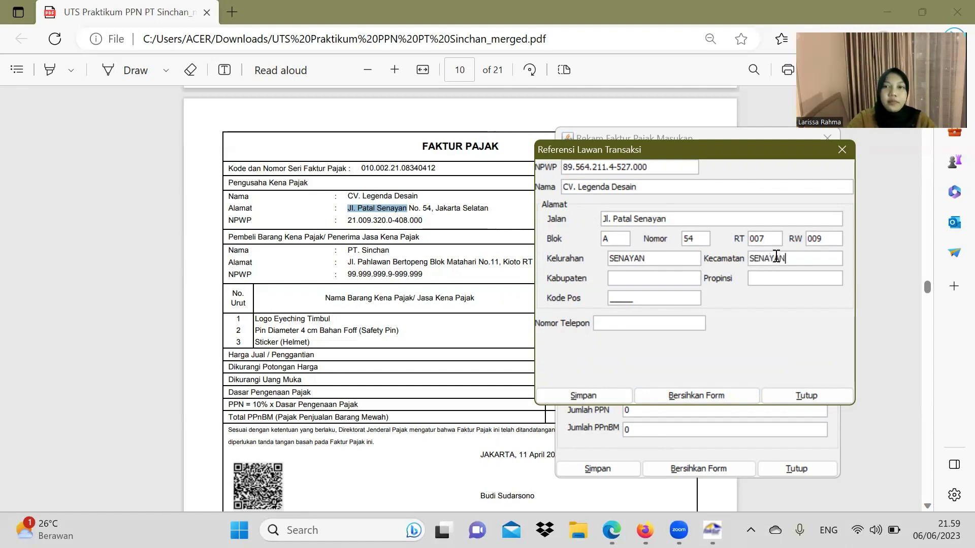
{"action": "left_click", "coordinate": [626, 275]}
{"action": "type", "text": "SE"}
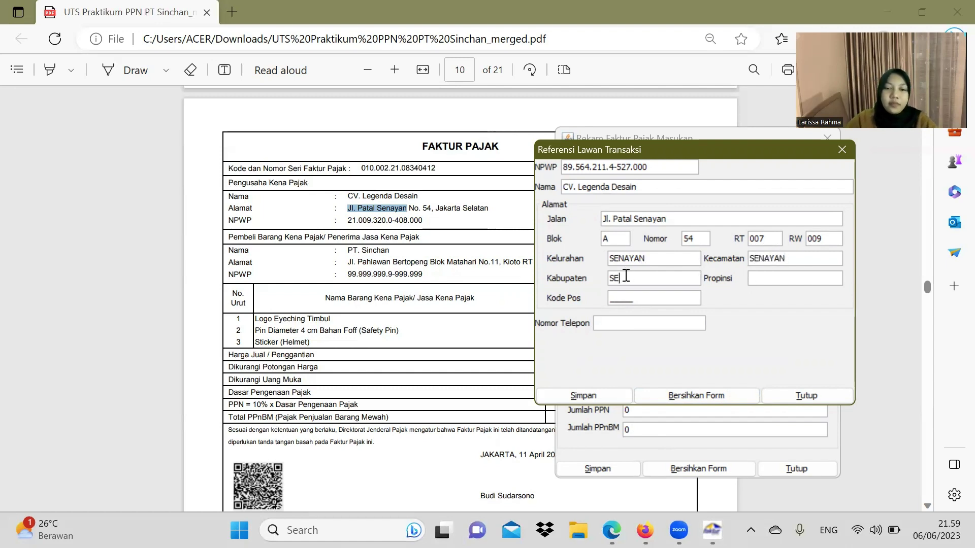
{"action": "type", "text": "NAYAN"}
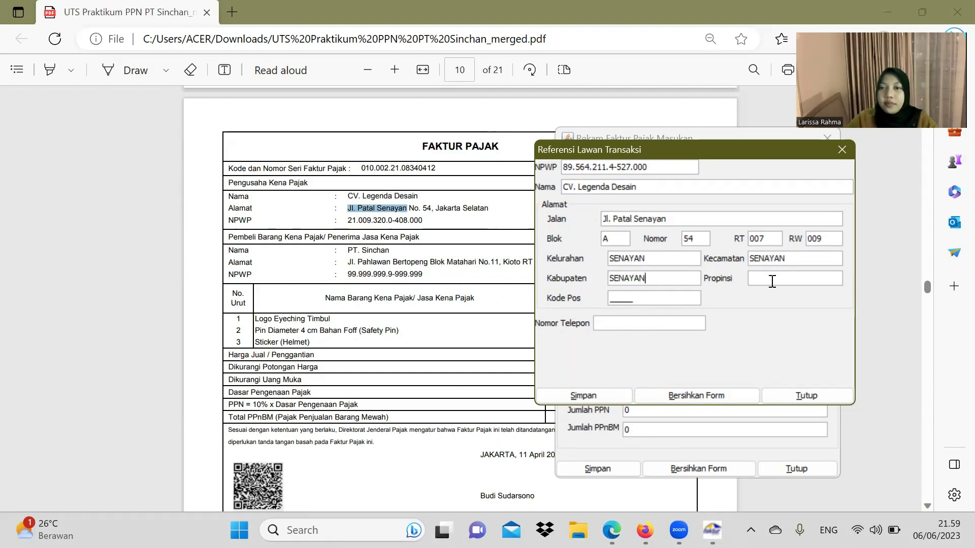
{"action": "type", "text": "DKI JA"}
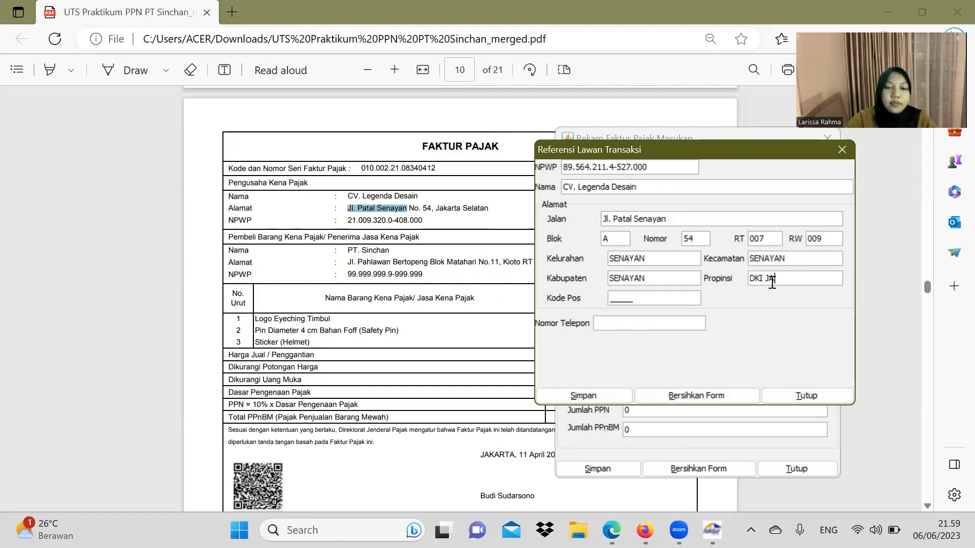
{"action": "type", "text": "KARTA"}
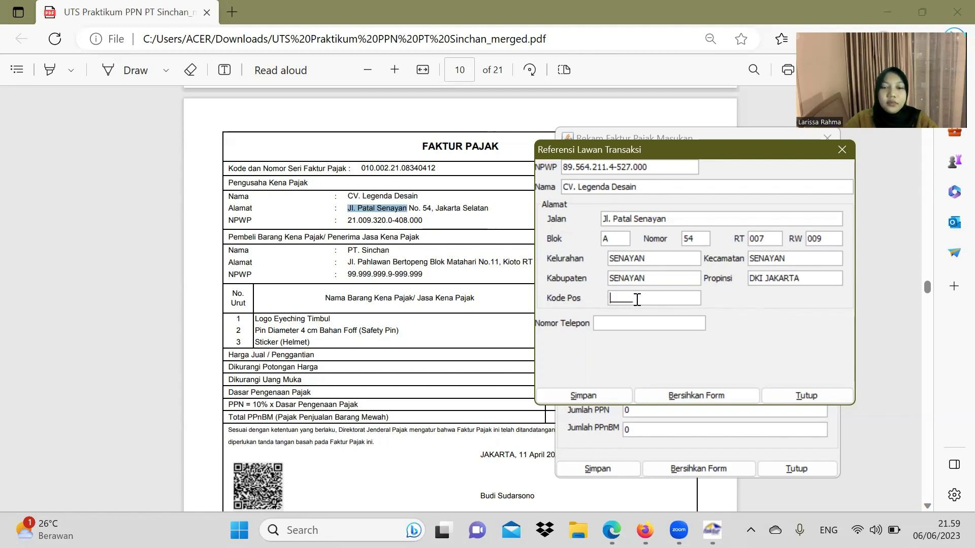
{"action": "type", "text": "25342"}
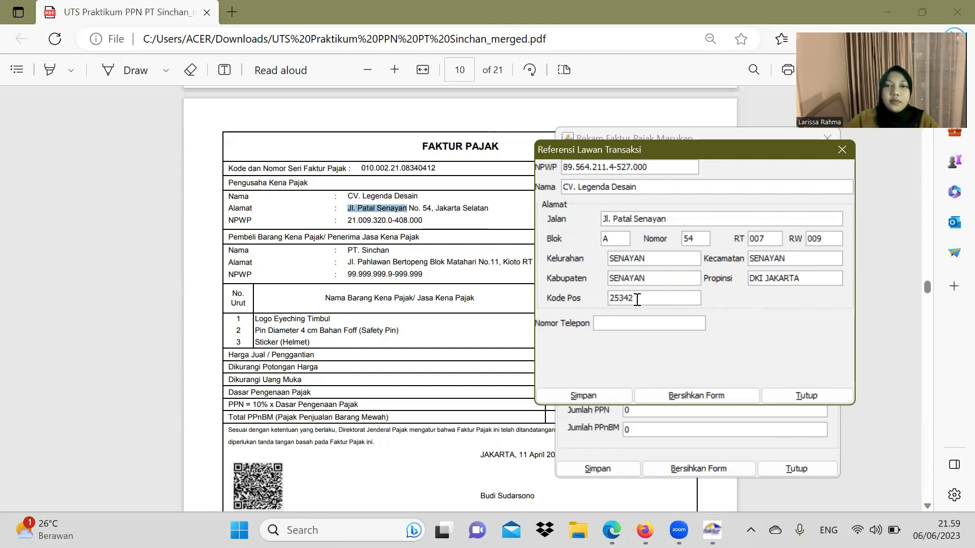
{"action": "left_click", "coordinate": [638, 317]}
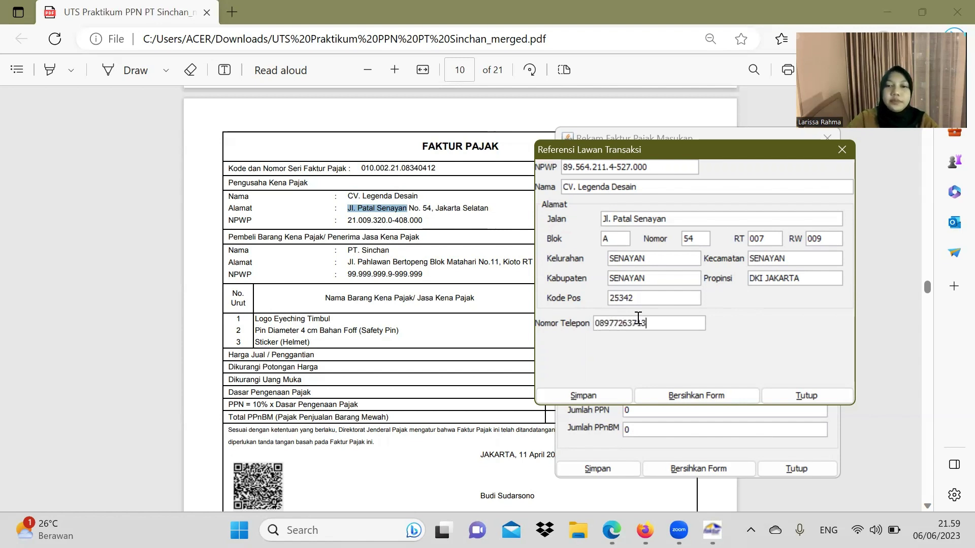
{"action": "left_click", "coordinate": [600, 397]}
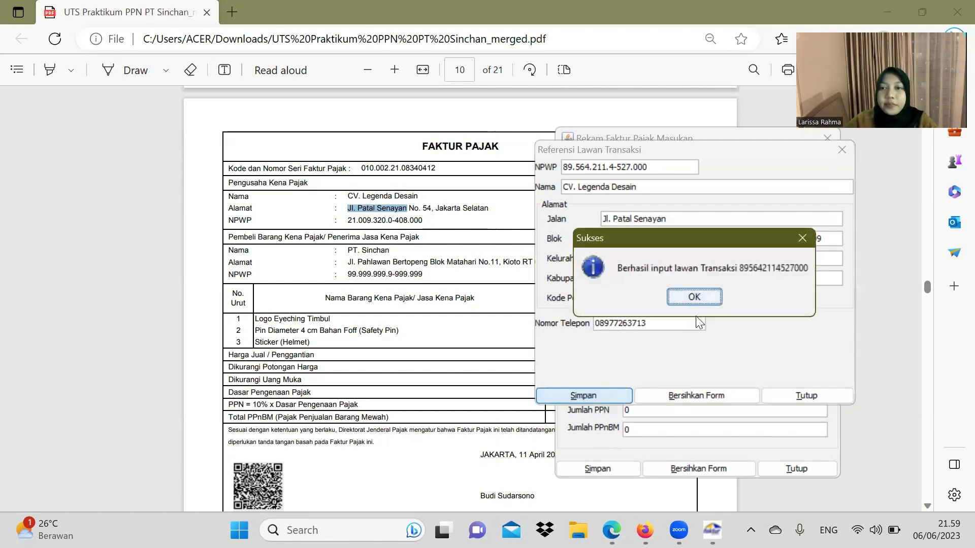
{"action": "left_click", "coordinate": [711, 297]}
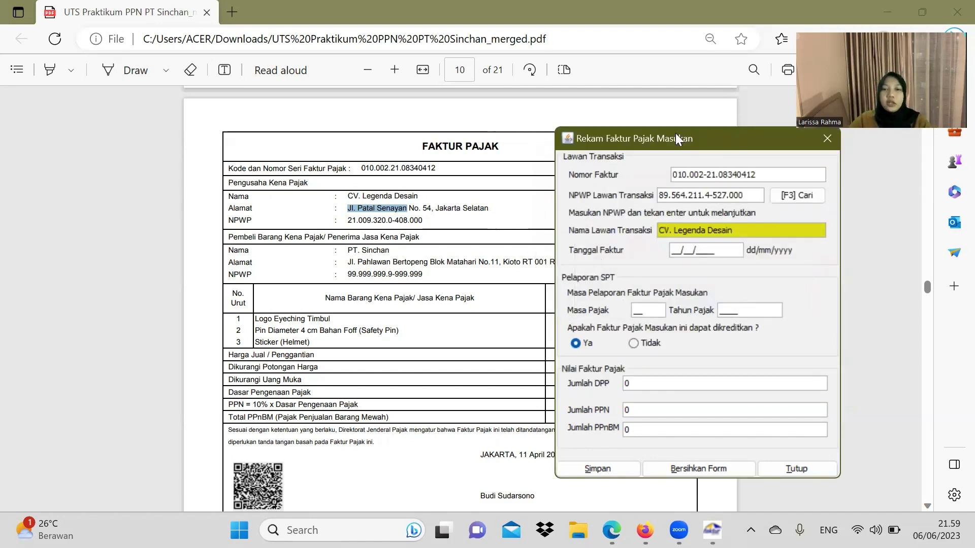
Step: Enter invoice date 11/04/2021 and fill the tax period 04/2021
{"action": "left_click_drag", "start_coordinate": [675, 134], "coordinate": [326, 144]}
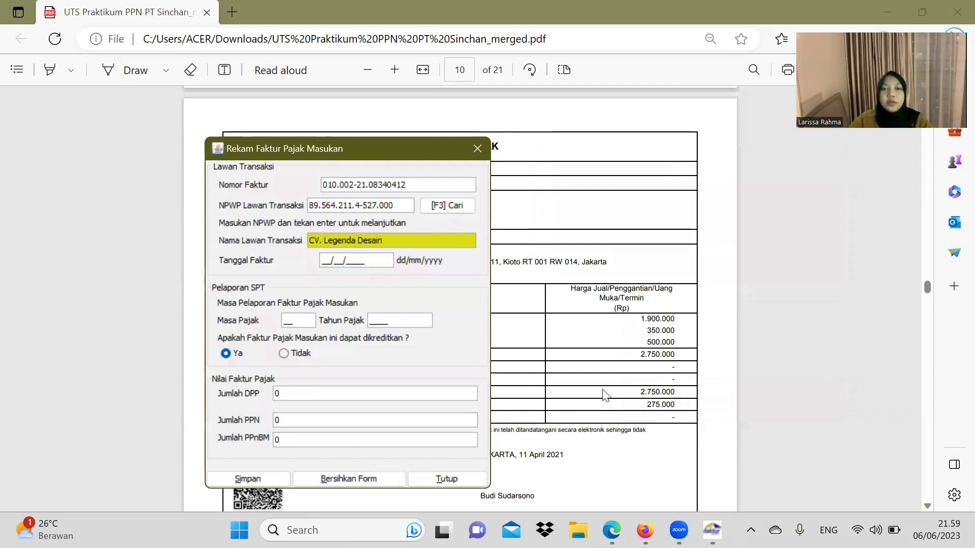
{"action": "scroll", "coordinate": [603, 396], "scroll_direction": "up", "scroll_amount": 10}
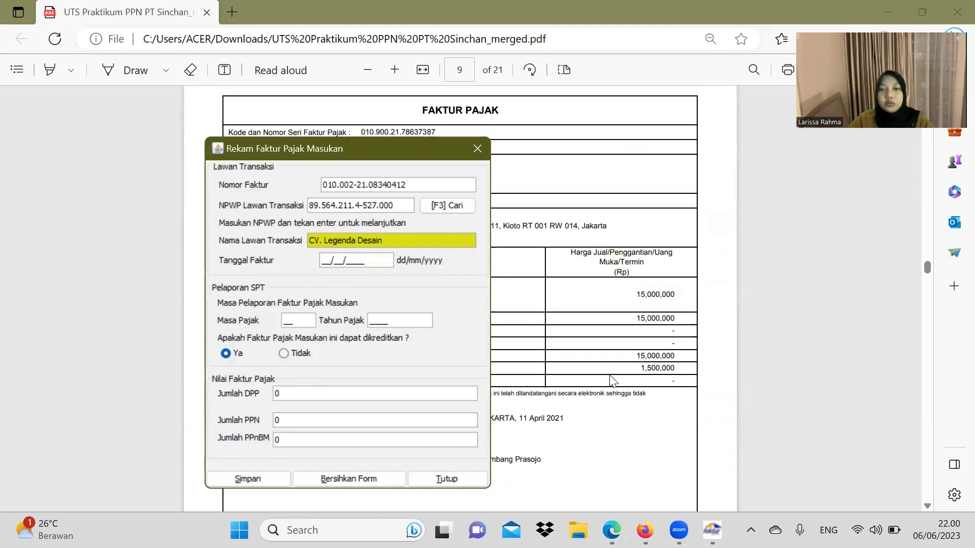
{"action": "scroll", "coordinate": [611, 377], "scroll_direction": "down", "scroll_amount": 10}
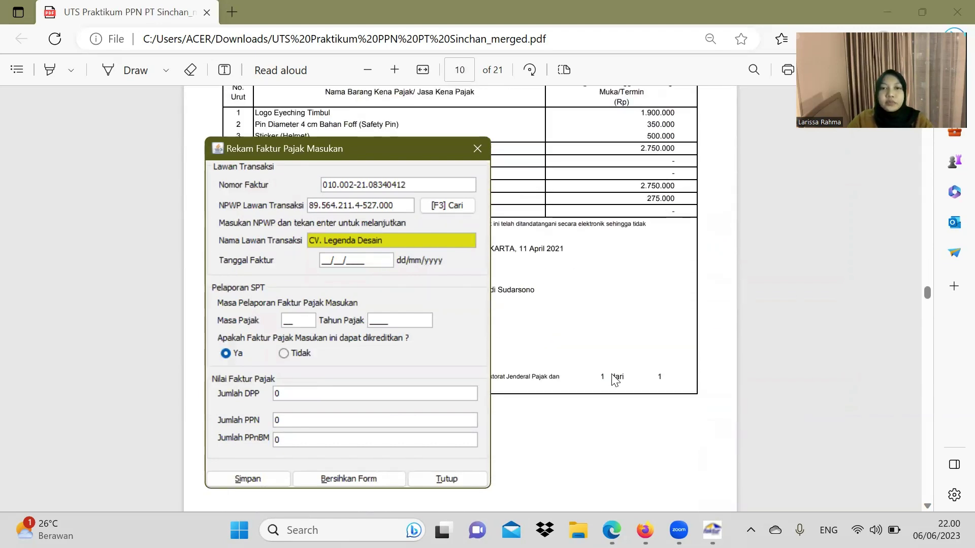
{"action": "left_click", "coordinate": [334, 263]}
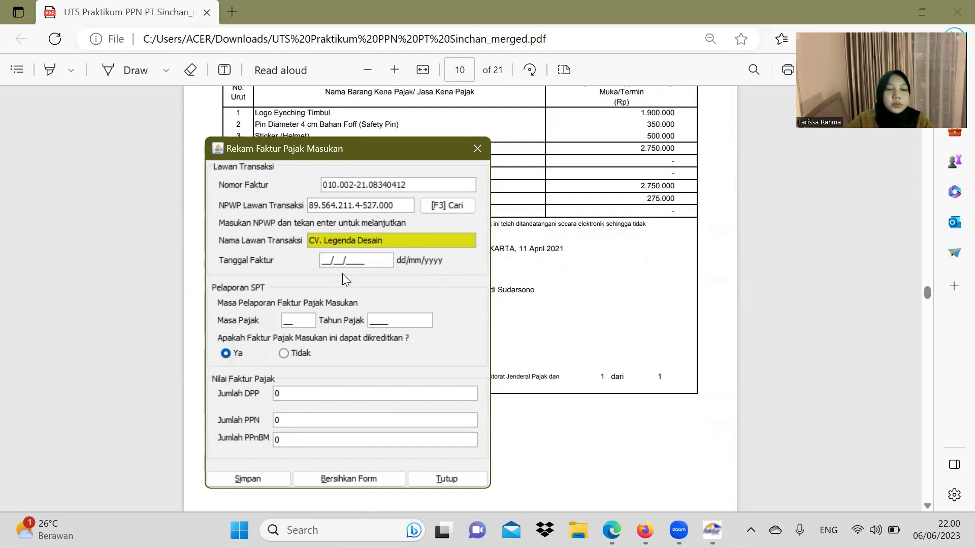
{"action": "type", "text": "11"}
{"action": "type", "text": "4/"}
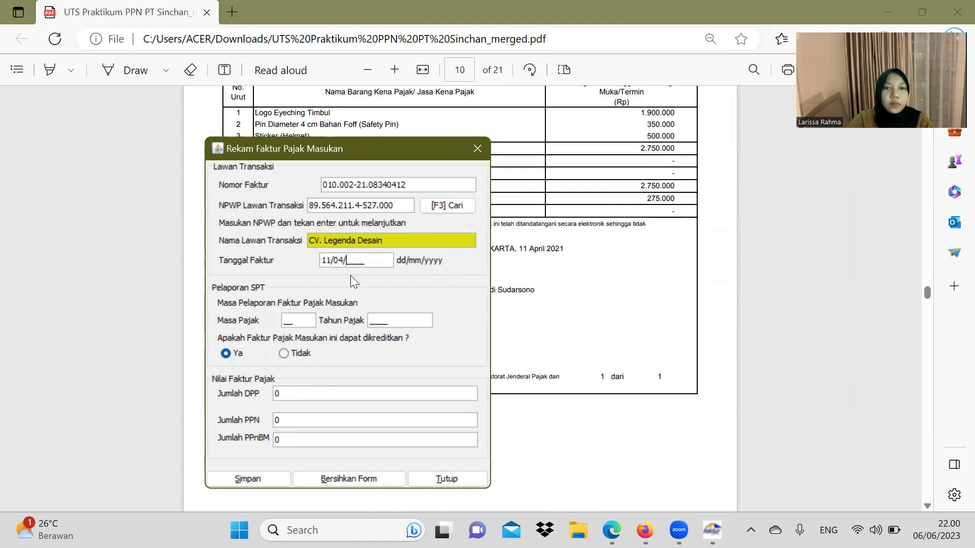
{"action": "type", "text": "2021"}
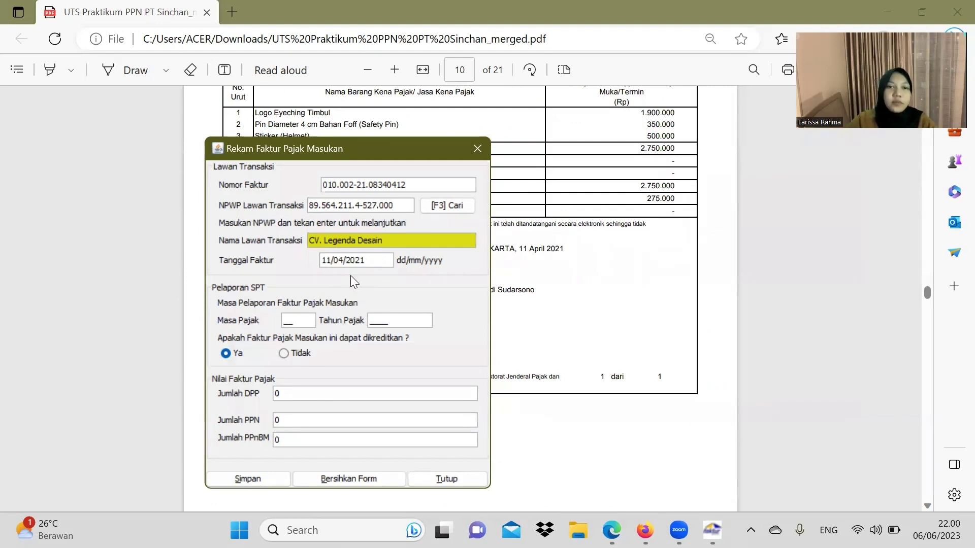
{"action": "left_click", "coordinate": [293, 321]}
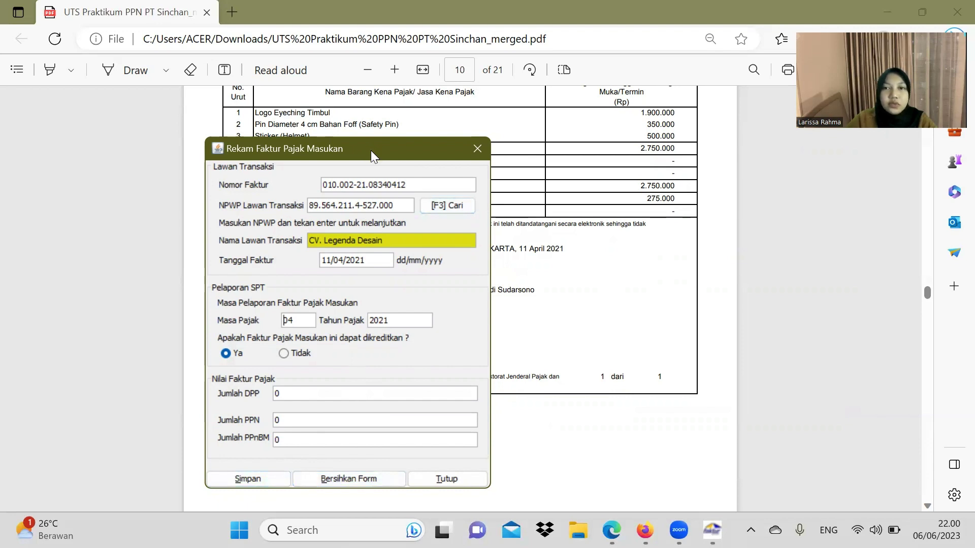
Step: Enter DPP 2.750.000 so PPN 275.000 is calculated, and save the input invoice
{"action": "left_click_drag", "start_coordinate": [370, 150], "coordinate": [403, 120]}
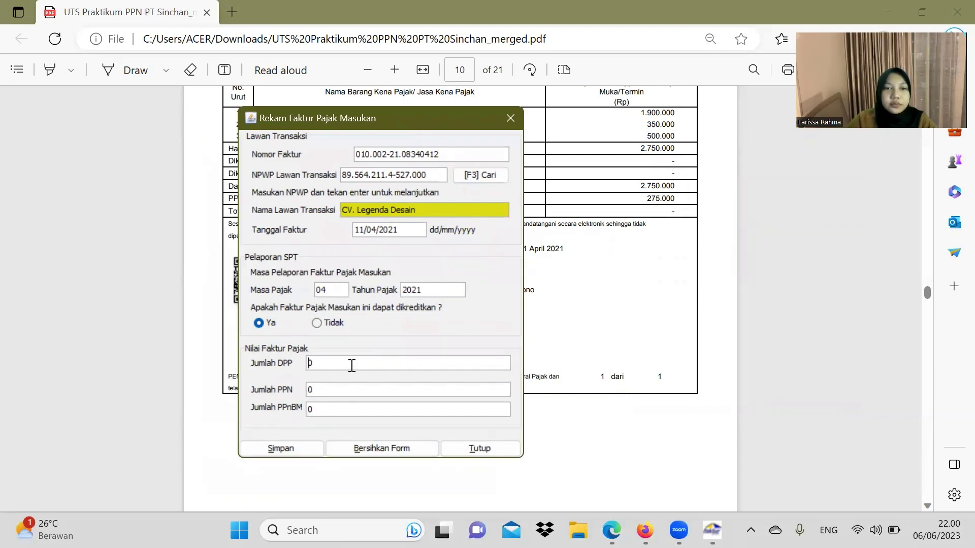
{"action": "type", "text": "2750"}
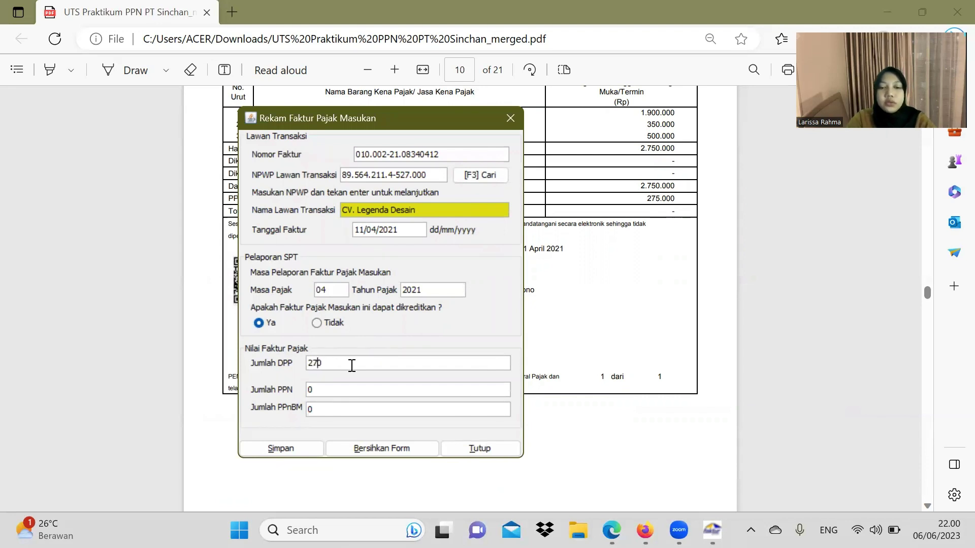
{"action": "type", "text": "00"}
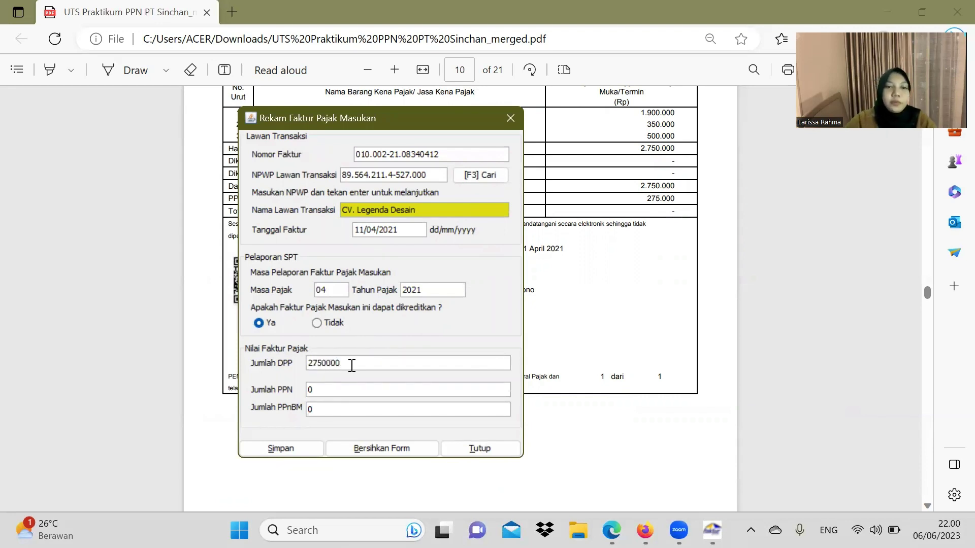
{"action": "left_click", "coordinate": [353, 383]}
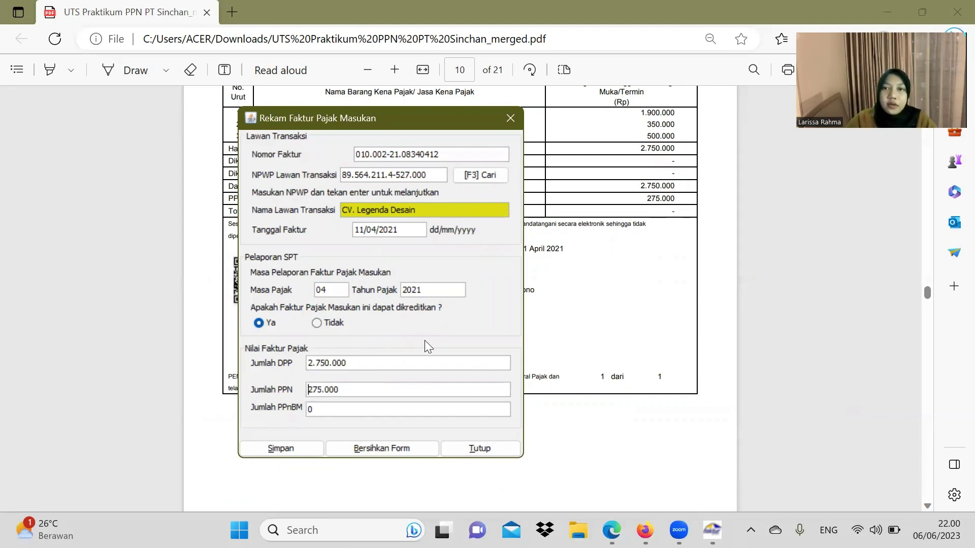
{"action": "left_click", "coordinate": [280, 448]}
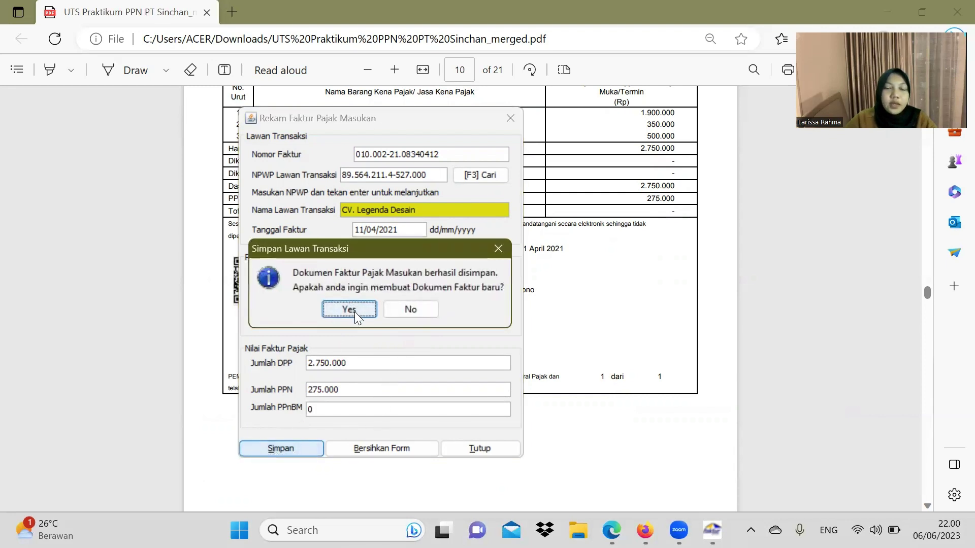
{"action": "left_click", "coordinate": [354, 312]}
{"action": "left_click", "coordinate": [670, 283]}
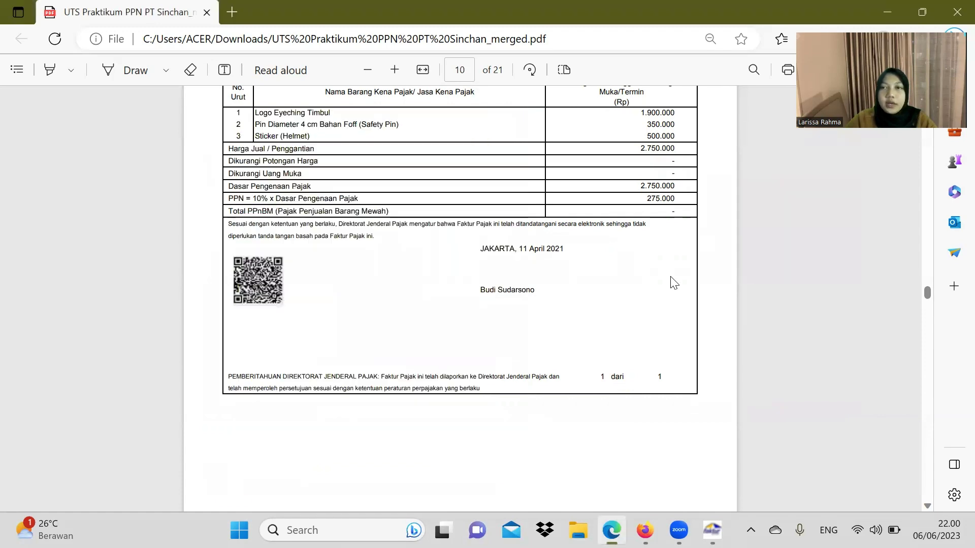
Step: Scroll the PDF to page 12's PT. Secure Indonesia invoice and bring the blank entry form forward
{"action": "scroll", "coordinate": [671, 287], "scroll_direction": "down", "scroll_amount": 10}
{"action": "scroll", "coordinate": [671, 305], "scroll_direction": "down", "scroll_amount": 5}
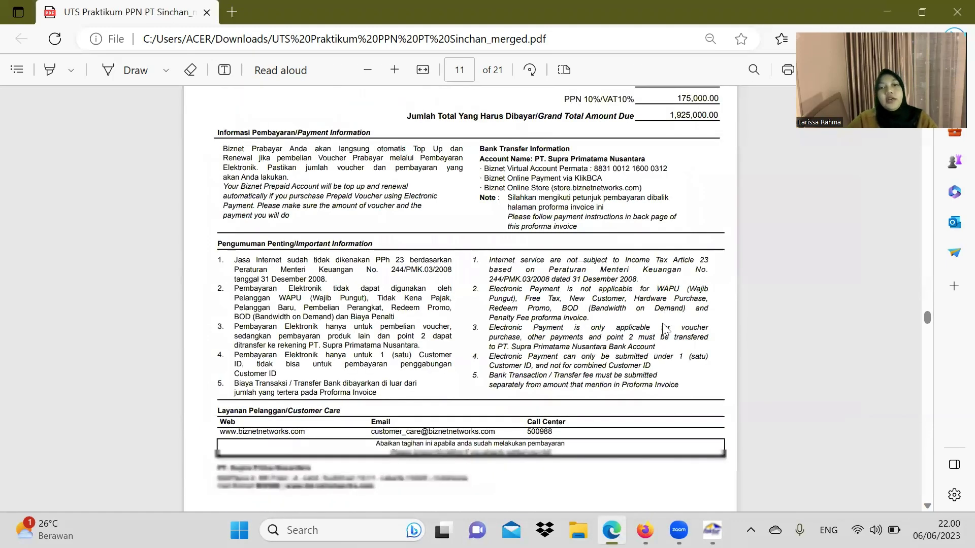
{"action": "scroll", "coordinate": [663, 315], "scroll_direction": "up", "scroll_amount": 6}
{"action": "scroll", "coordinate": [661, 309], "scroll_direction": "down", "scroll_amount": 10}
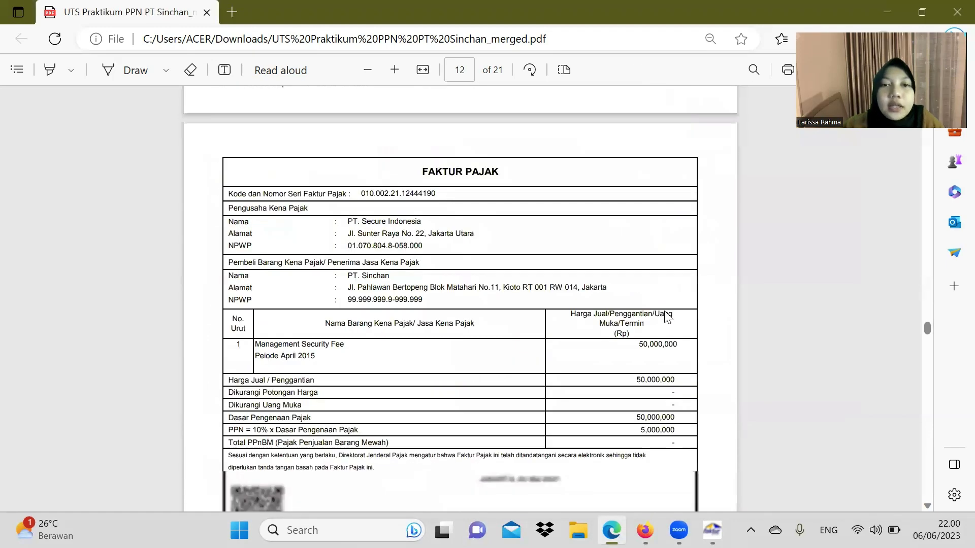
{"action": "scroll", "coordinate": [664, 310], "scroll_direction": "up", "scroll_amount": 1}
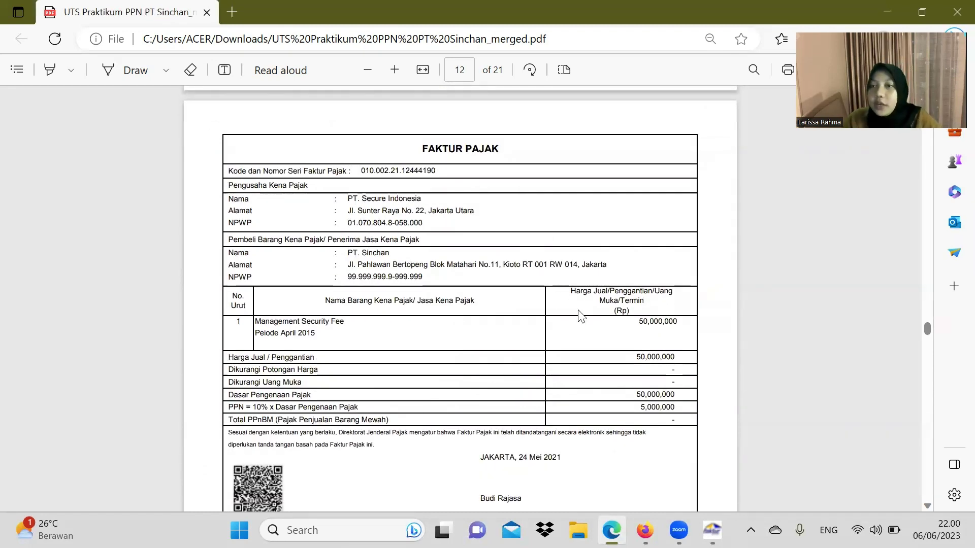
{"action": "left_click", "coordinate": [712, 529]}
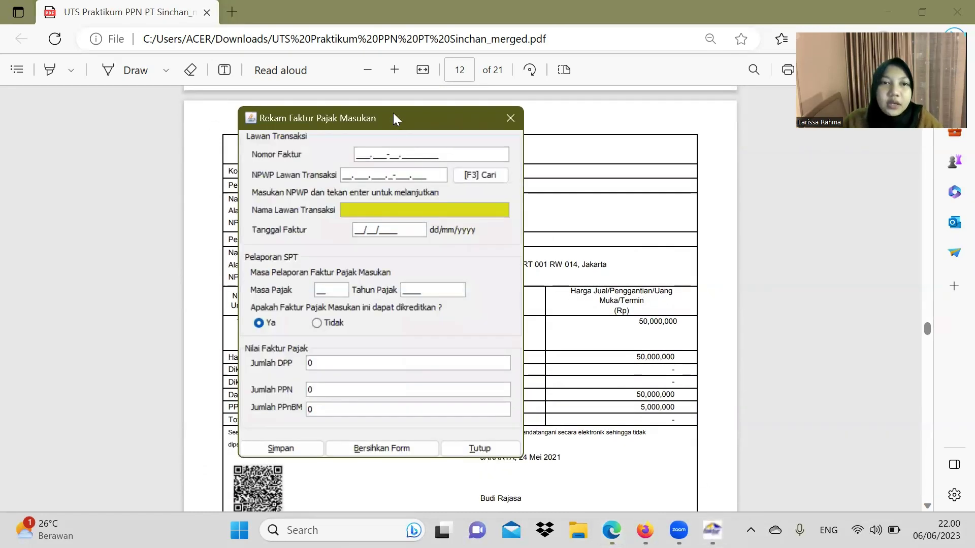
Step: Enter invoice number 010.002-21.12444190 and paste PT. Secure Indonesia's NPWP from the PDF for lookup
{"action": "left_click_drag", "start_coordinate": [408, 125], "coordinate": [718, 168]}
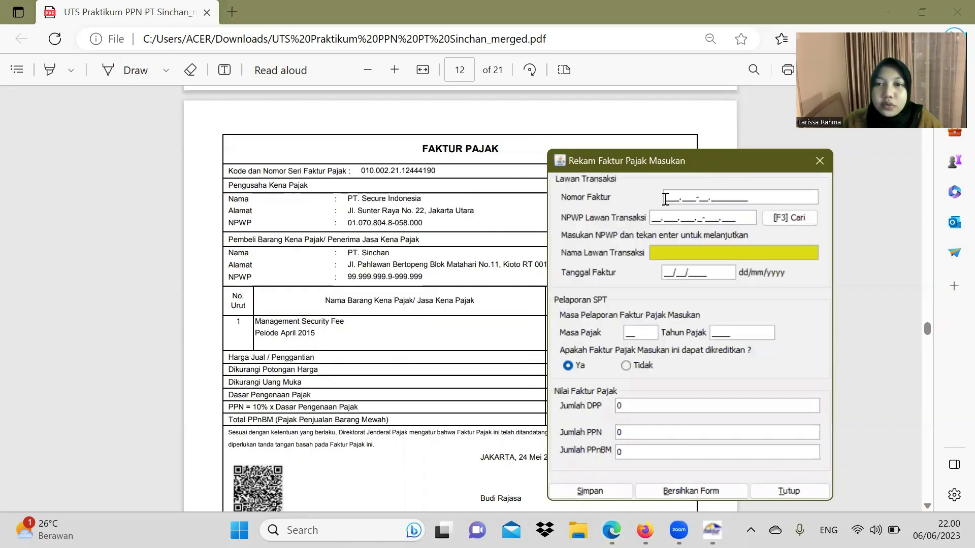
{"action": "type", "text": "01"}
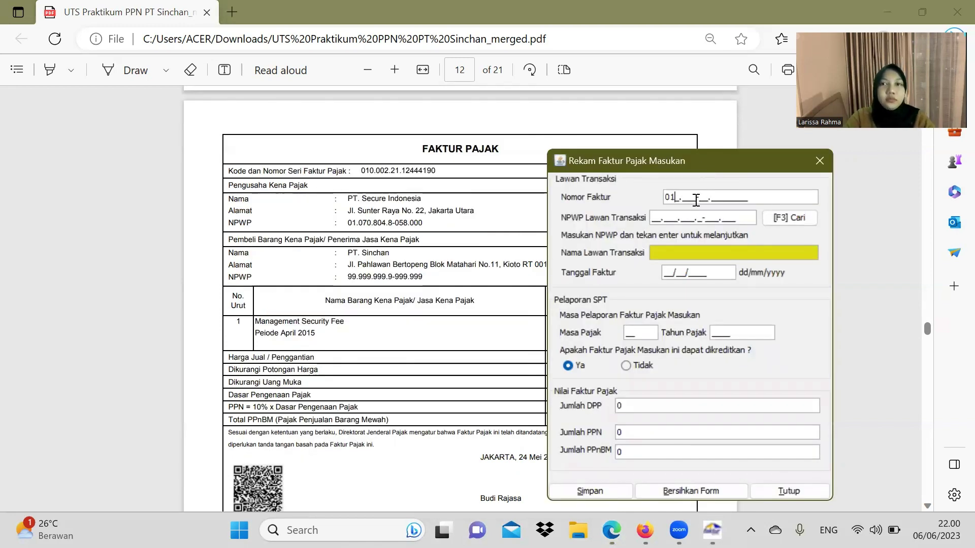
{"action": "type", "text": "0.002"}
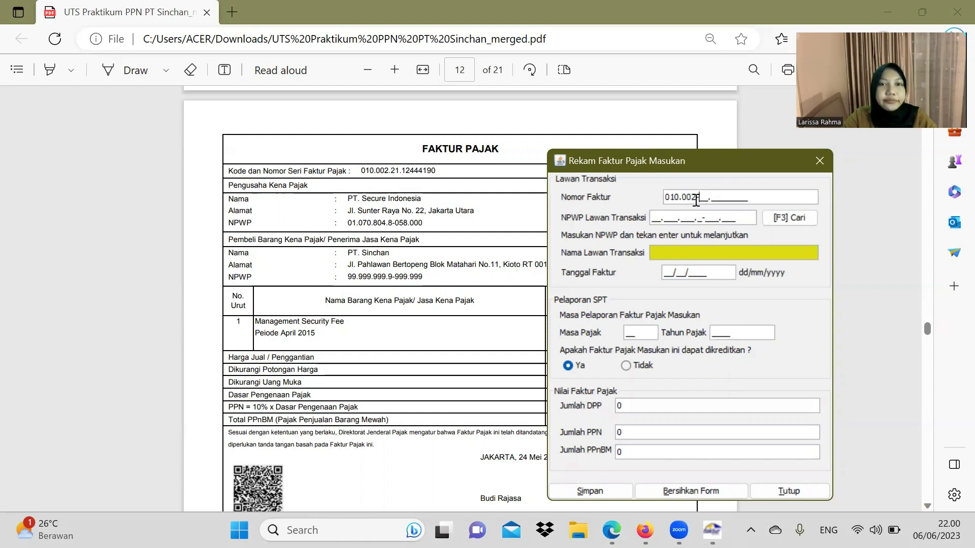
{"action": "type", "text": ".21.12"}
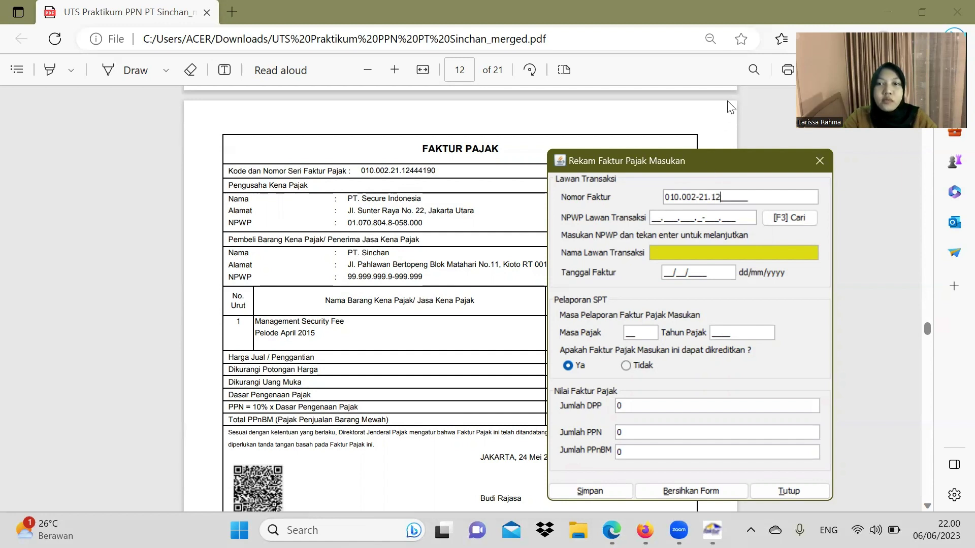
{"action": "type", "text": "44"}
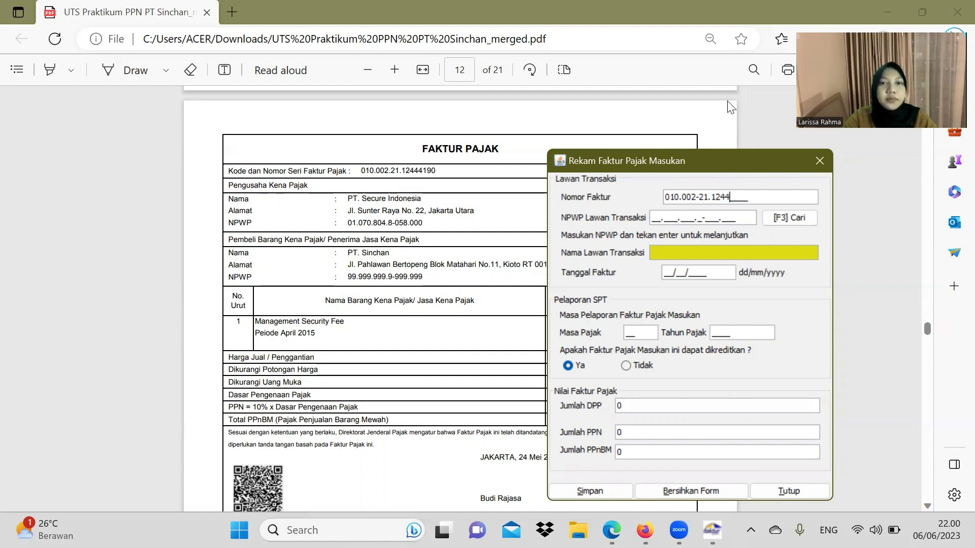
{"action": "type", "text": "4190"}
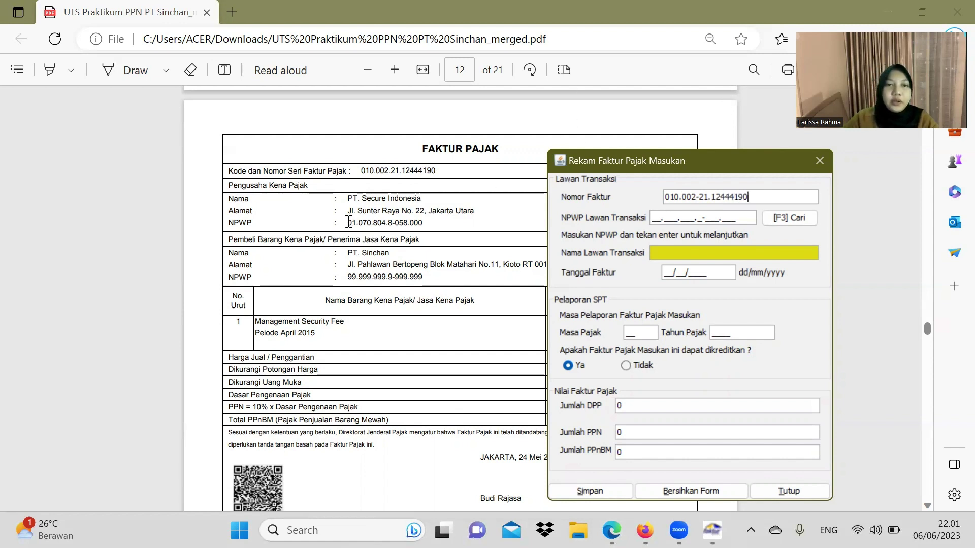
{"action": "left_click_drag", "start_coordinate": [347, 223], "coordinate": [427, 224]}
{"action": "key", "text": "ctrl+c"}
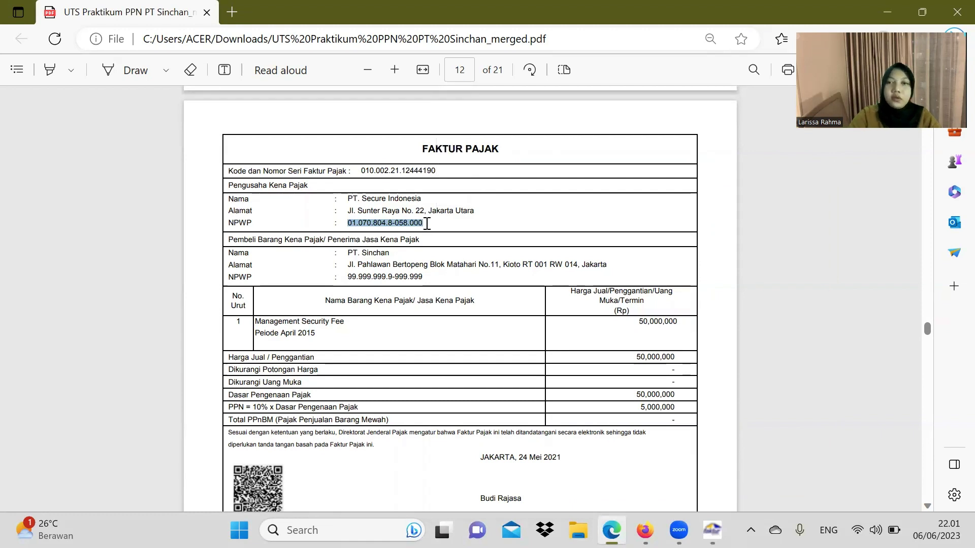
{"action": "left_click", "coordinate": [712, 530]}
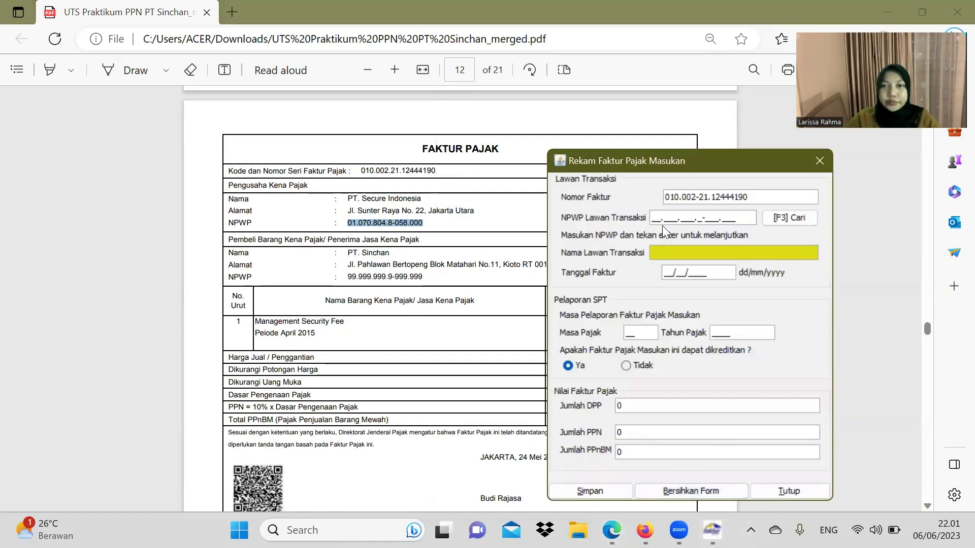
{"action": "left_click", "coordinate": [655, 218]}
{"action": "key", "text": "ctrl+v"}
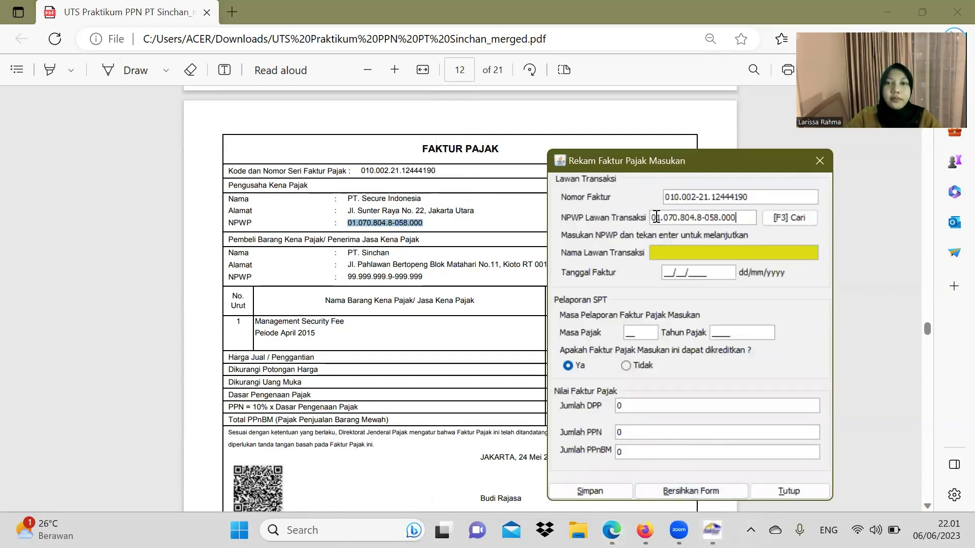
{"action": "key", "text": "Return"}
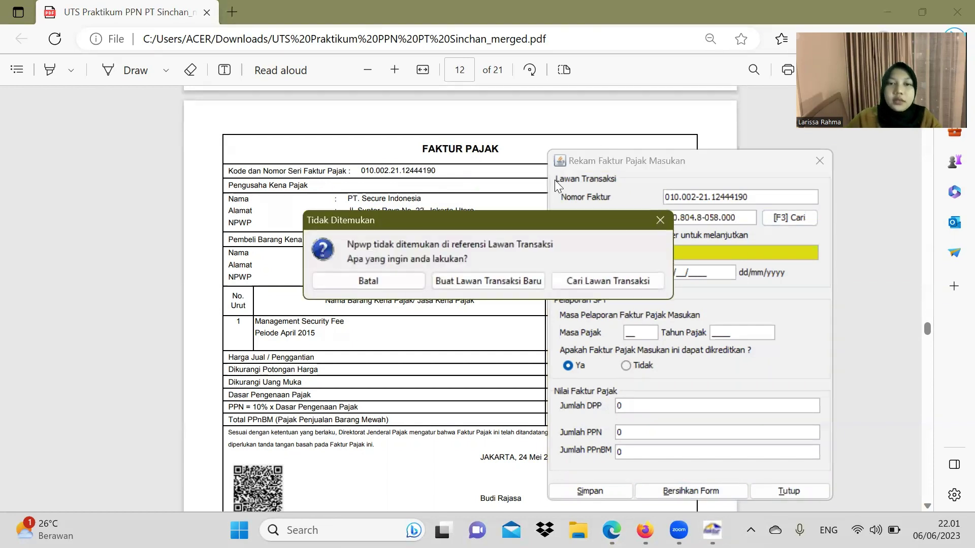
Step: Create a new counterparty record named PT SECURE INDONESIA
{"action": "left_click", "coordinate": [513, 280]}
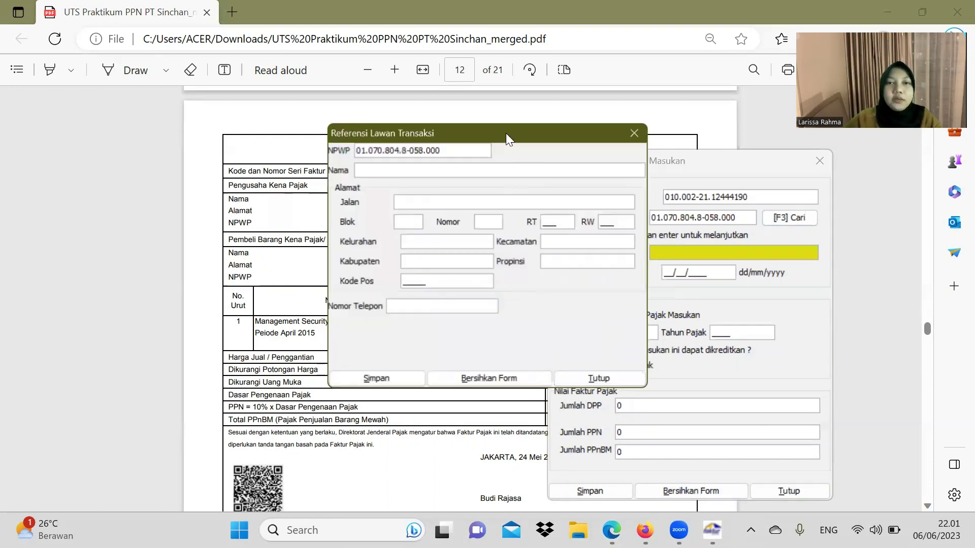
{"action": "left_click_drag", "start_coordinate": [514, 130], "coordinate": [715, 164]}
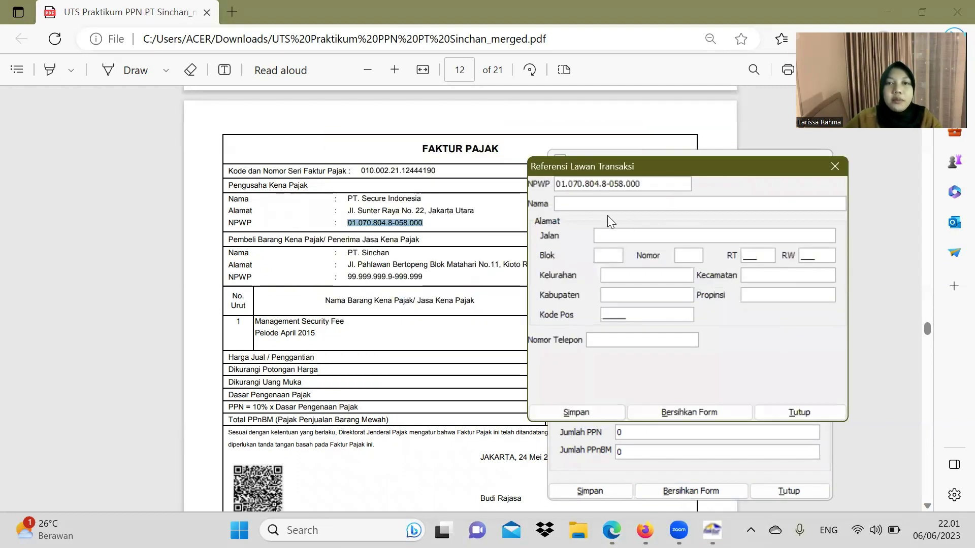
{"action": "left_click", "coordinate": [601, 204]}
{"action": "type", "text": "PT SE"}
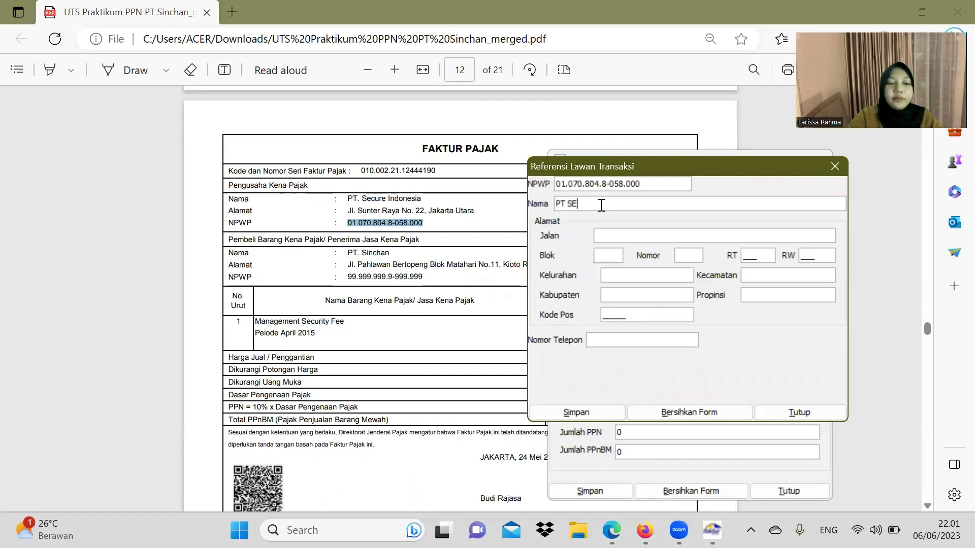
{"action": "type", "text": "CURE"}
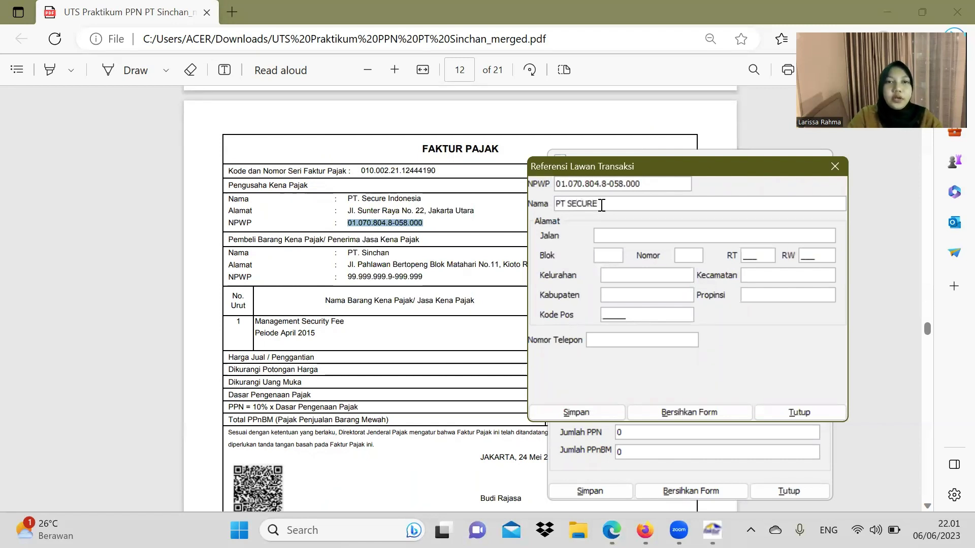
{"action": "type", "text": " INDONESIA"}
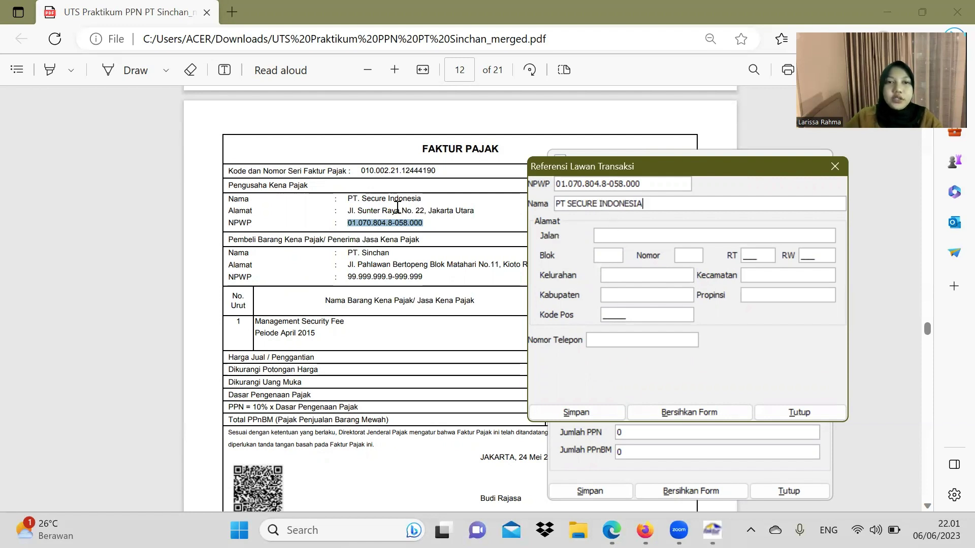
Step: Enter the street from the PDF with number 2, block D, RT 005 and RW 007
{"action": "left_click_drag", "start_coordinate": [347, 213], "coordinate": [400, 211]}
{"action": "key", "text": "ctrl+c"}
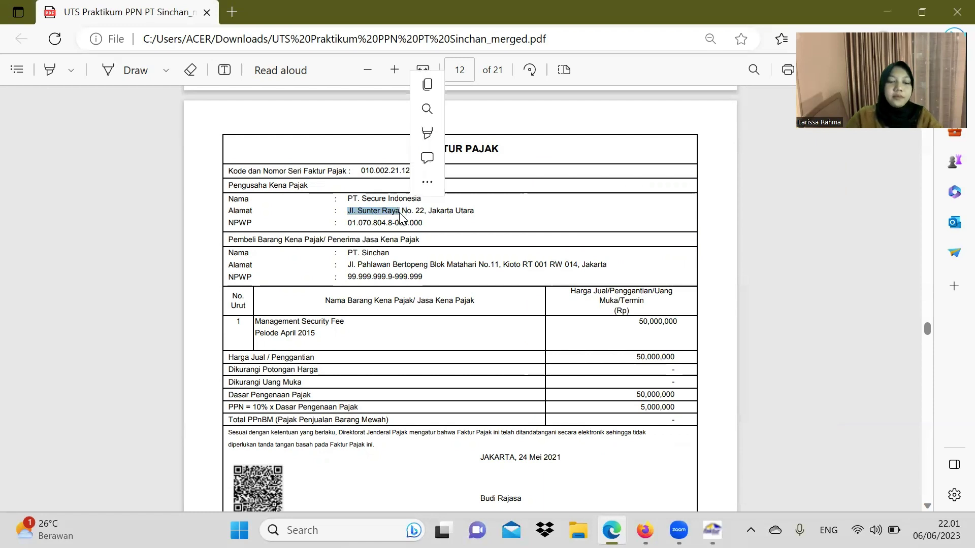
{"action": "left_click", "coordinate": [713, 530]}
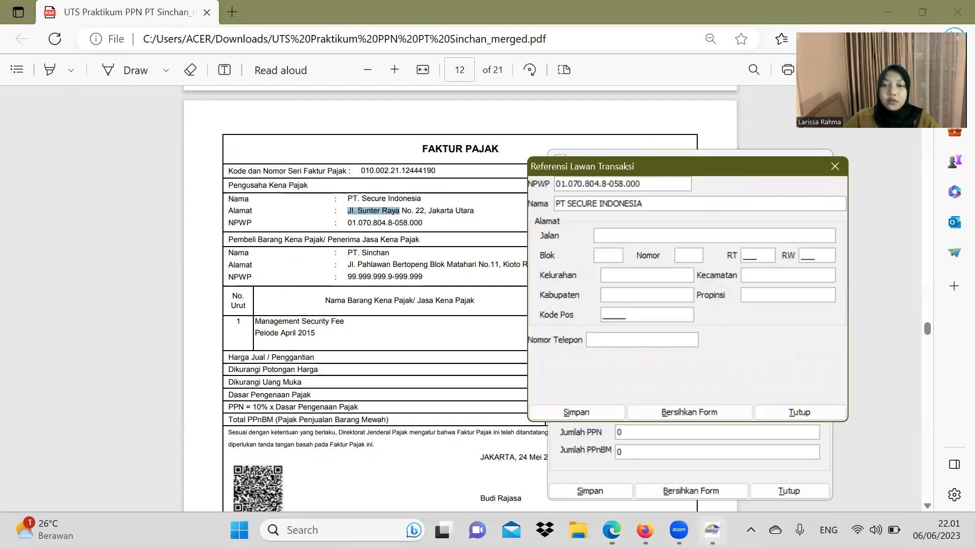
{"action": "key", "text": "ctrl+v"}
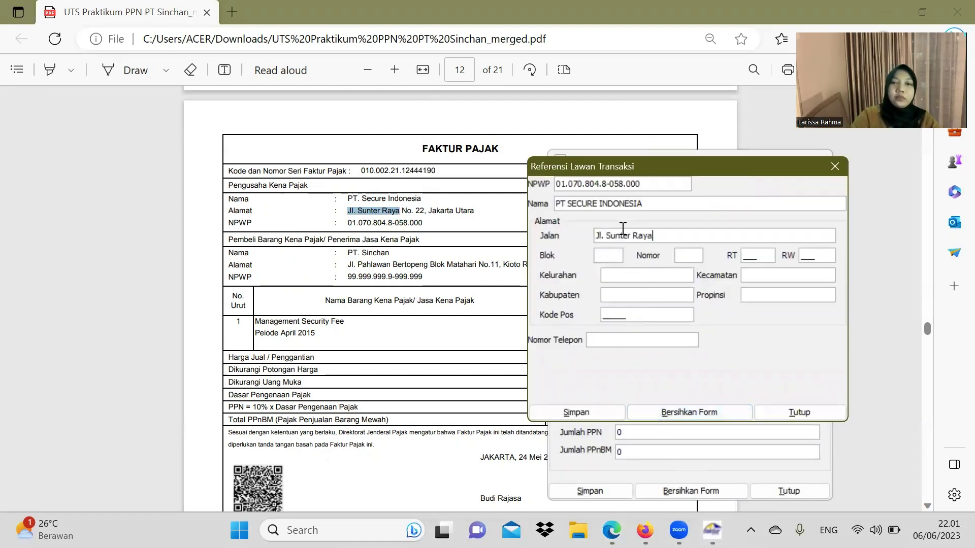
{"action": "left_click", "coordinate": [691, 259]}
{"action": "type", "text": "22"}
{"action": "left_click", "coordinate": [608, 258]}
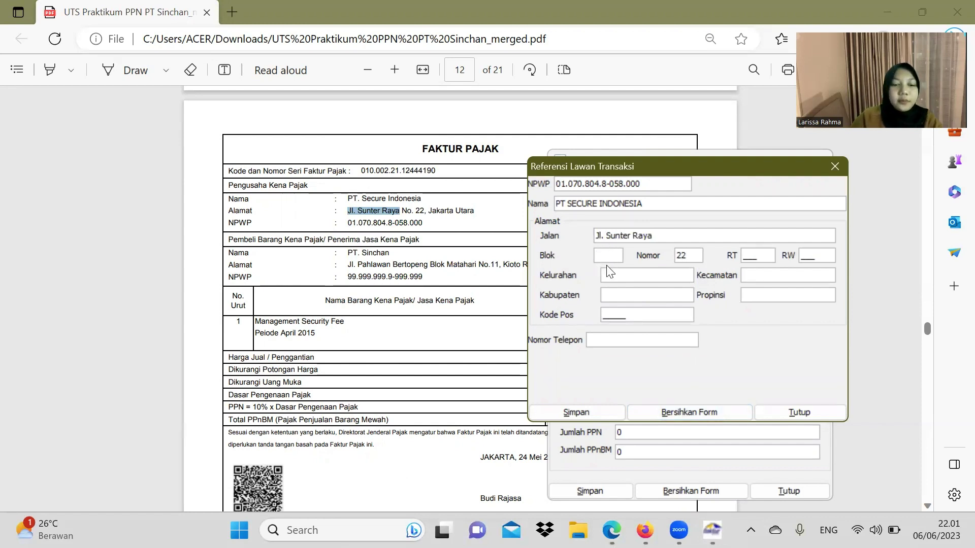
{"action": "type", "text": "D"}
{"action": "left_click", "coordinate": [752, 256]}
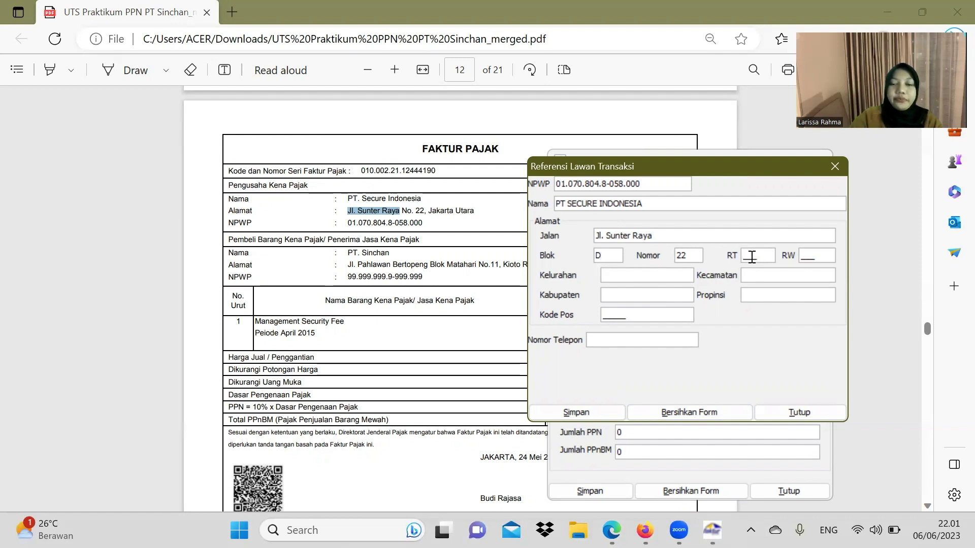
{"action": "type", "text": "00"}
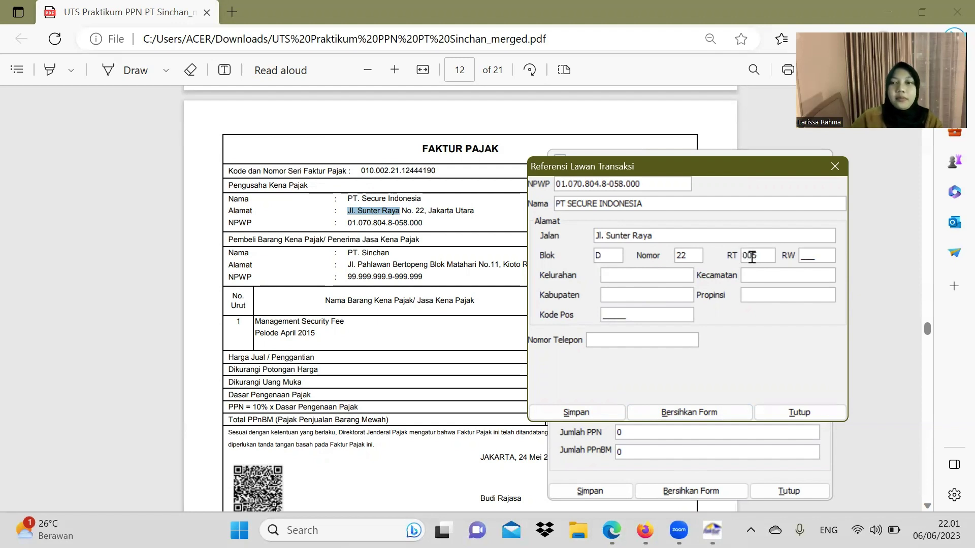
{"action": "type", "text": "5"}
{"action": "left_click", "coordinate": [808, 257]}
{"action": "type", "text": "007"}
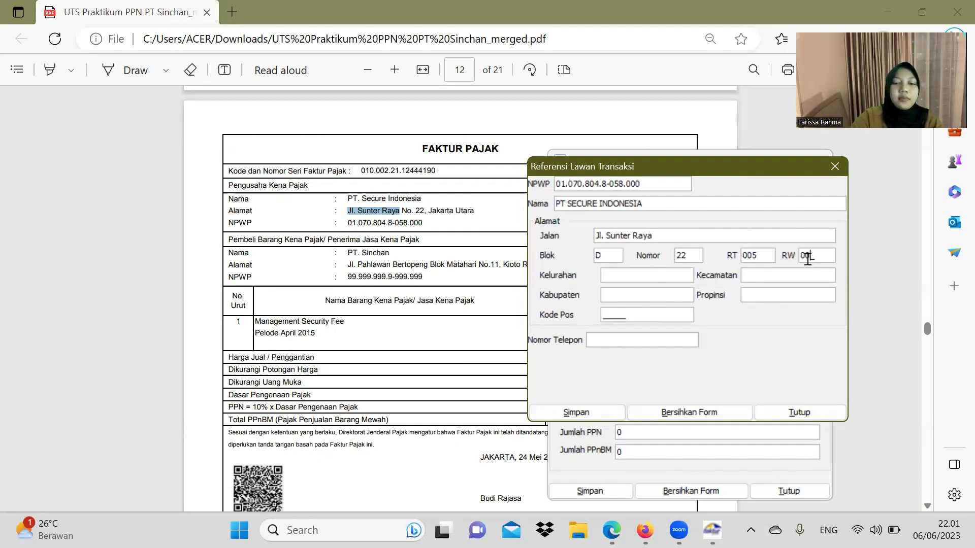
Step: Set Kelurahan and Kecamatan to SUNTER, province DKI JAKARTA, postal code 21455
{"action": "left_click", "coordinate": [654, 277]}
{"action": "type", "text": "SUNTER"}
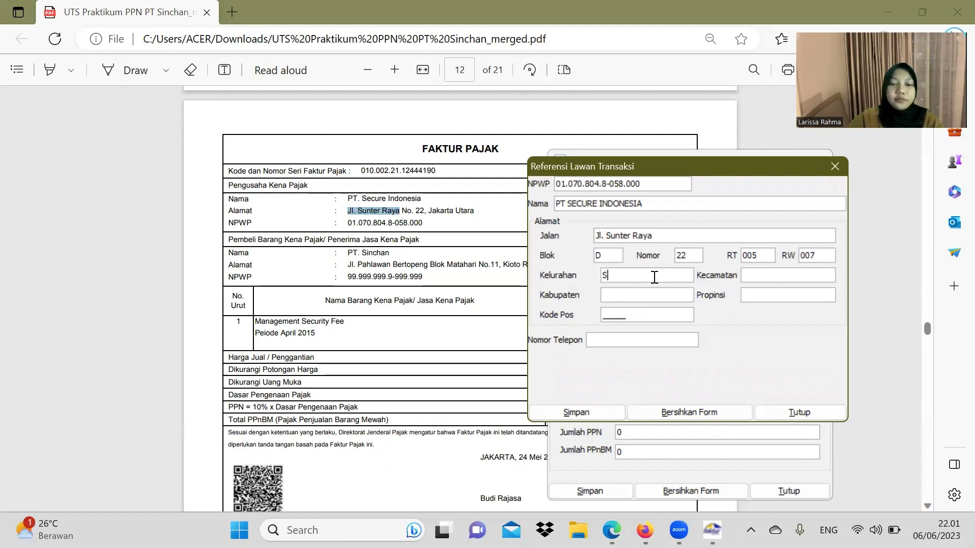
{"action": "left_click", "coordinate": [746, 275]}
{"action": "type", "text": "SUNTER"}
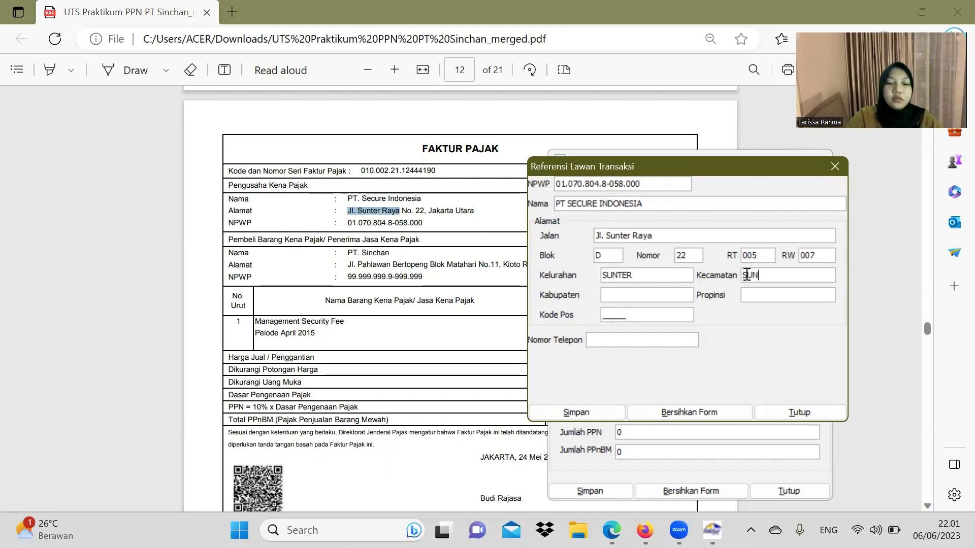
{"action": "left_click", "coordinate": [645, 296]}
{"action": "type", "text": "SUNTER"}
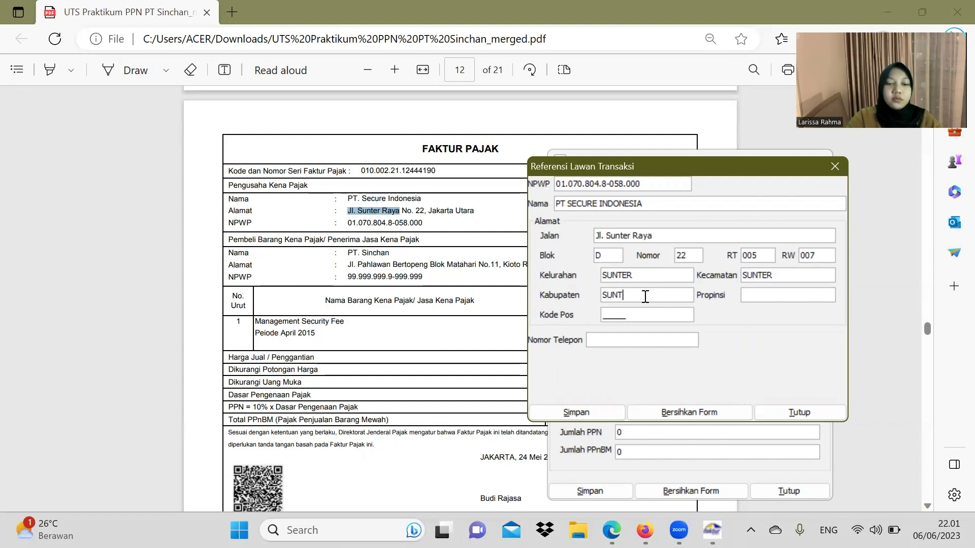
{"action": "left_click", "coordinate": [745, 296]}
{"action": "type", "text": "DKI JAKARTA"}
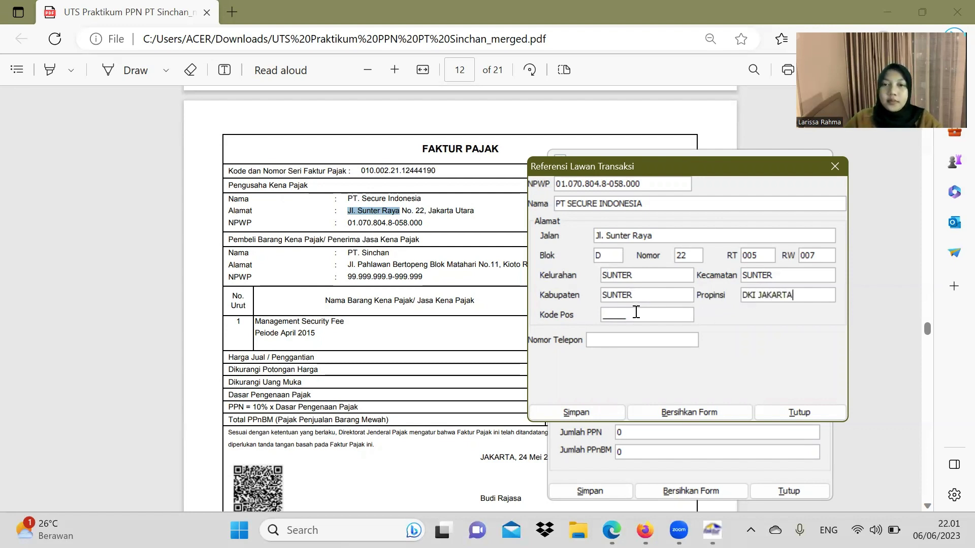
{"action": "type", "text": "2145"}
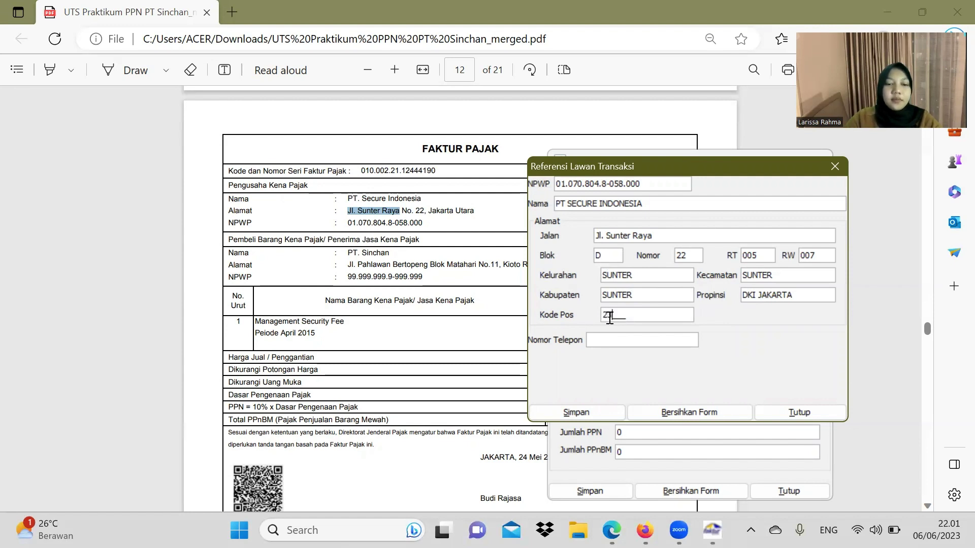
{"action": "type", "text": "55"}
Step: Add the counterparty's phone number and save the reference record
{"action": "left_click", "coordinate": [632, 339]}
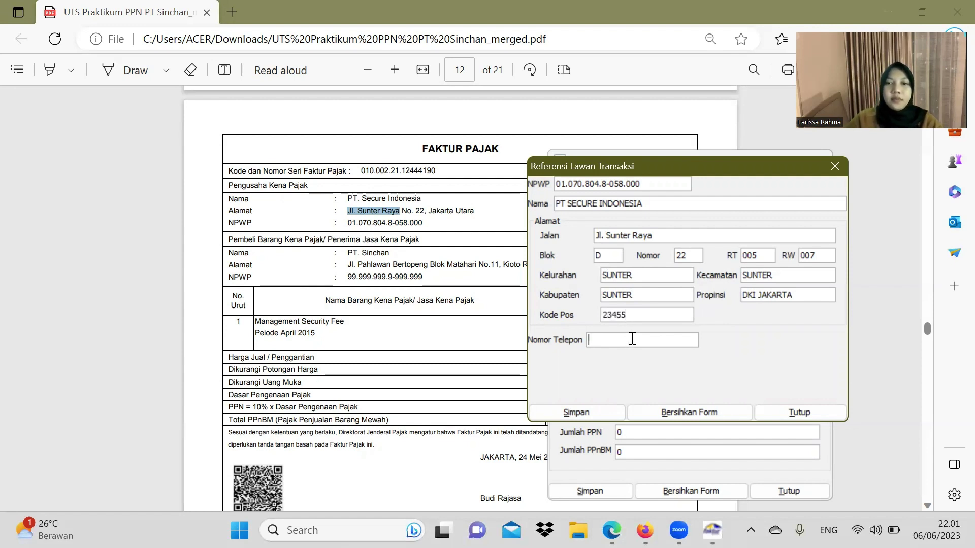
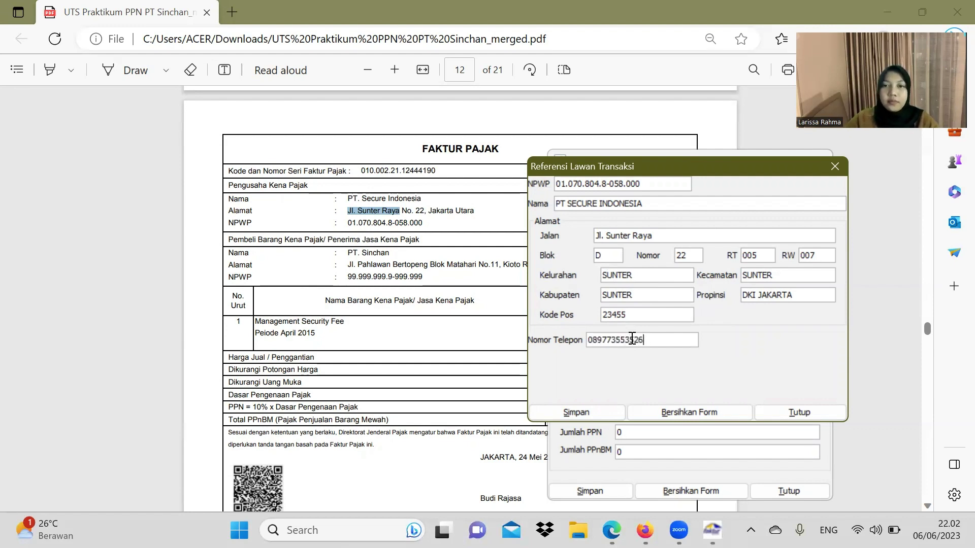
{"action": "left_click", "coordinate": [555, 408]}
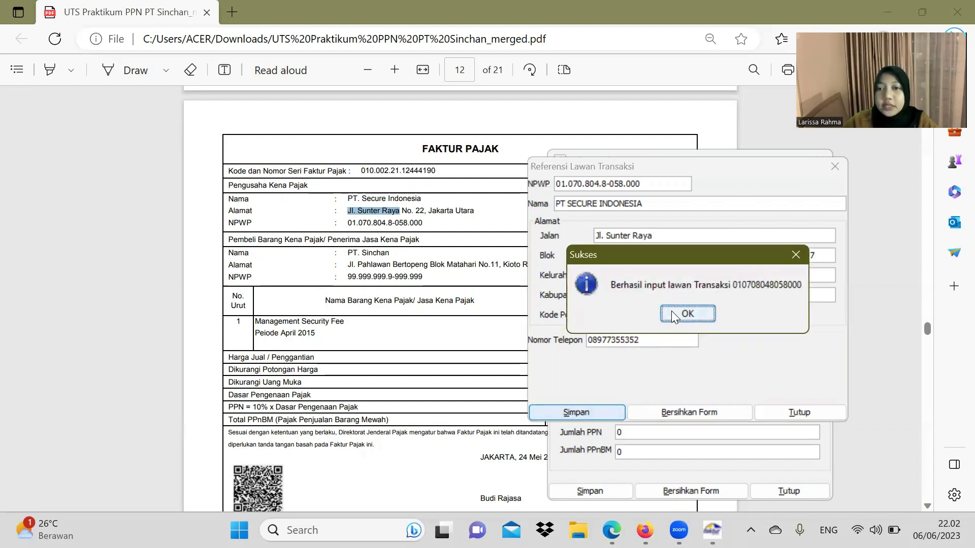
{"action": "left_click", "coordinate": [673, 315]}
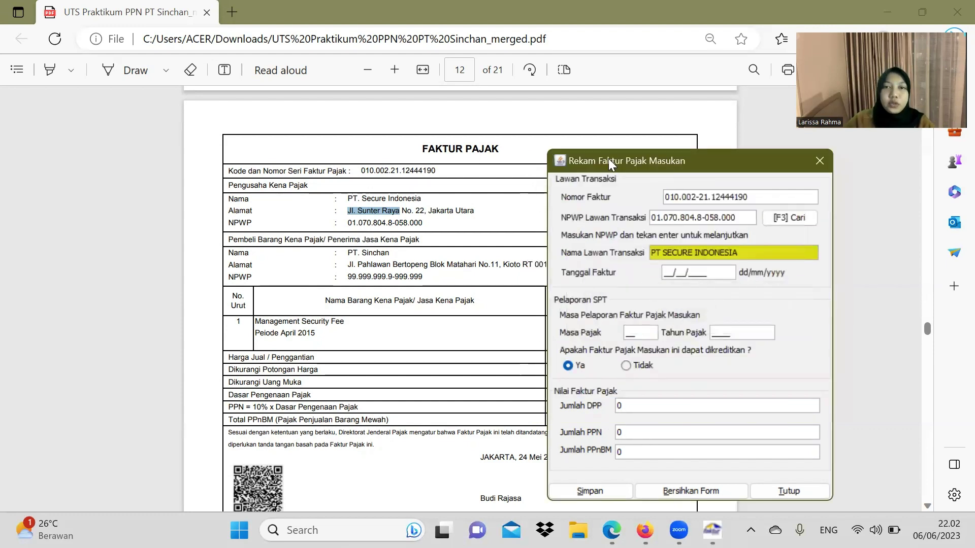
Step: Enter invoice date 24/05/2021, period 05/2021, DPP 50.000.000 with PPN 5.000.000, and save
{"action": "left_click_drag", "start_coordinate": [604, 160], "coordinate": [288, 129]}
{"action": "scroll", "coordinate": [609, 305], "scroll_direction": "down", "scroll_amount": 2}
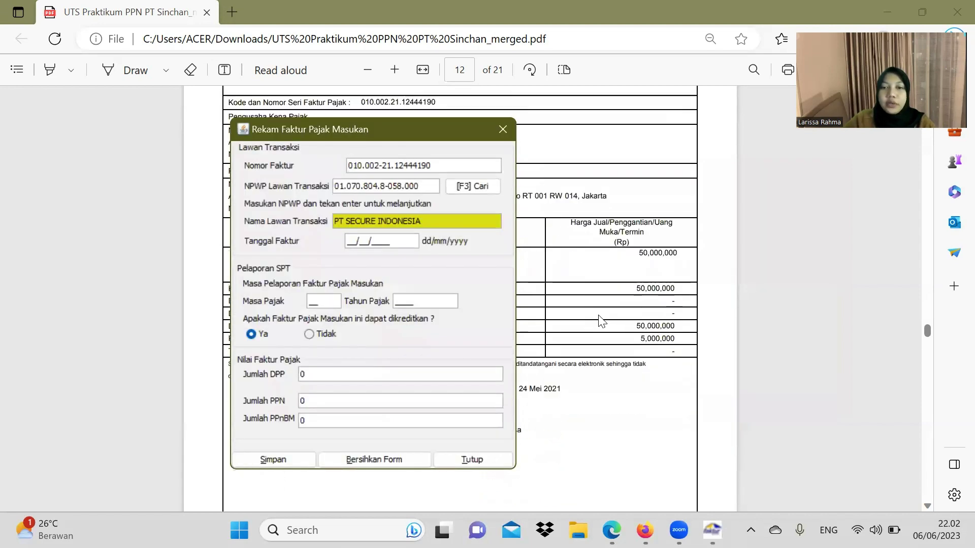
{"action": "left_click_drag", "start_coordinate": [387, 137], "coordinate": [332, 141]}
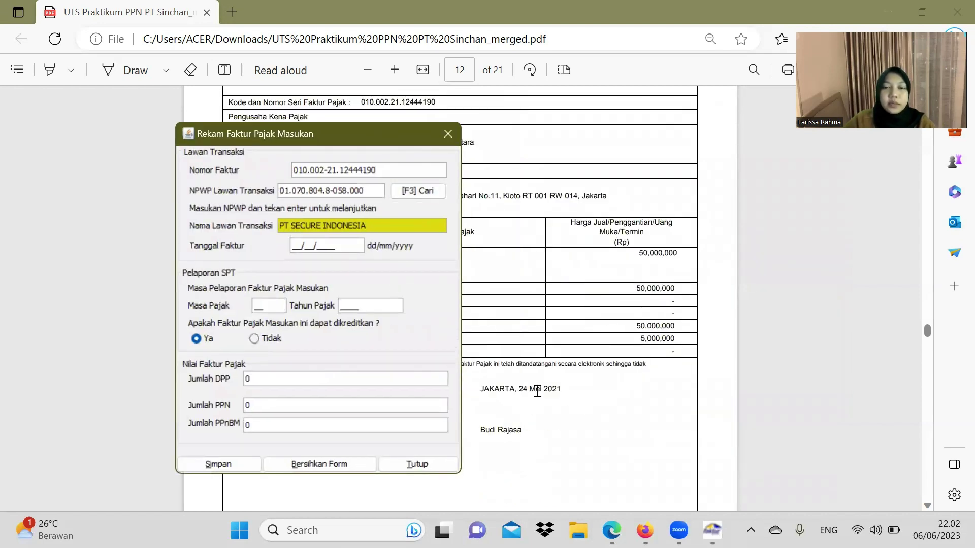
{"action": "left_click", "coordinate": [288, 246]}
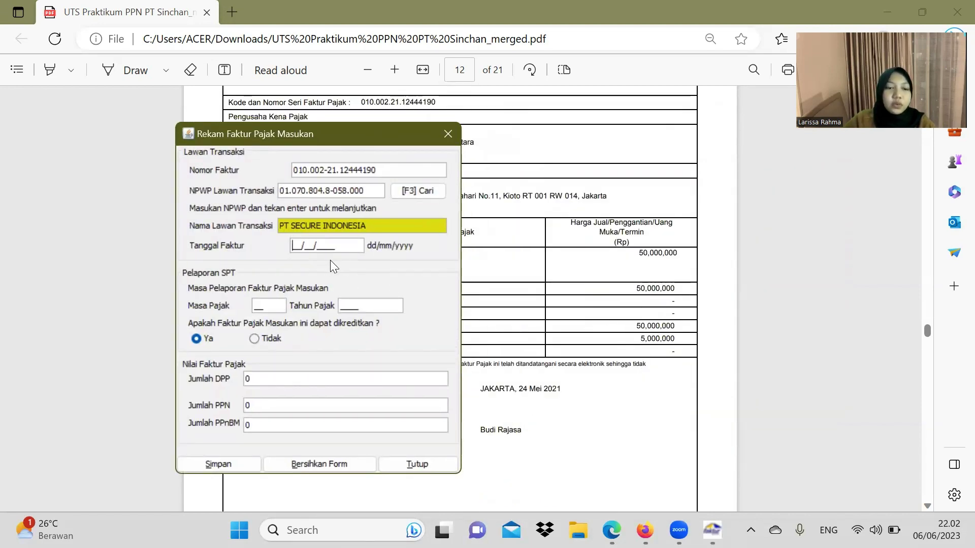
{"action": "type", "text": "24/05/2021"}
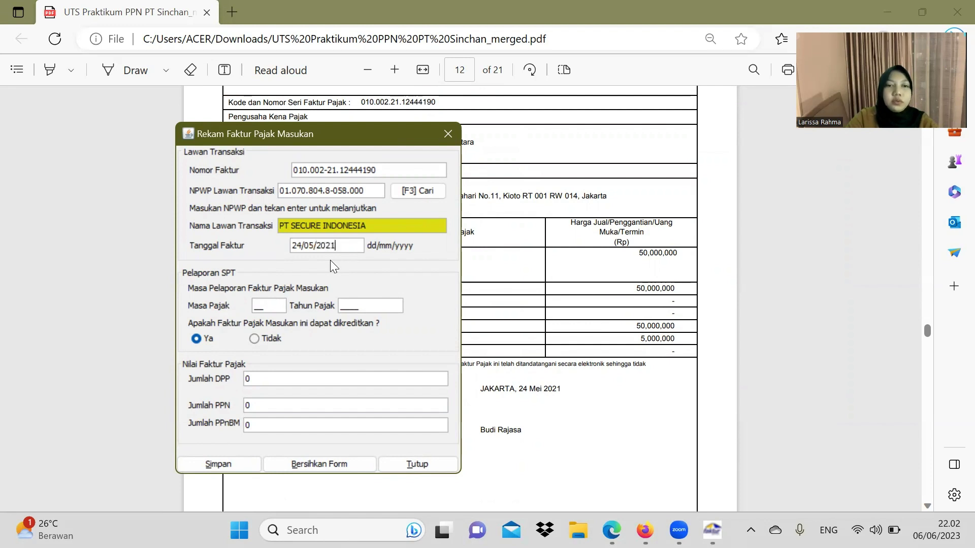
{"action": "left_click", "coordinate": [375, 306]}
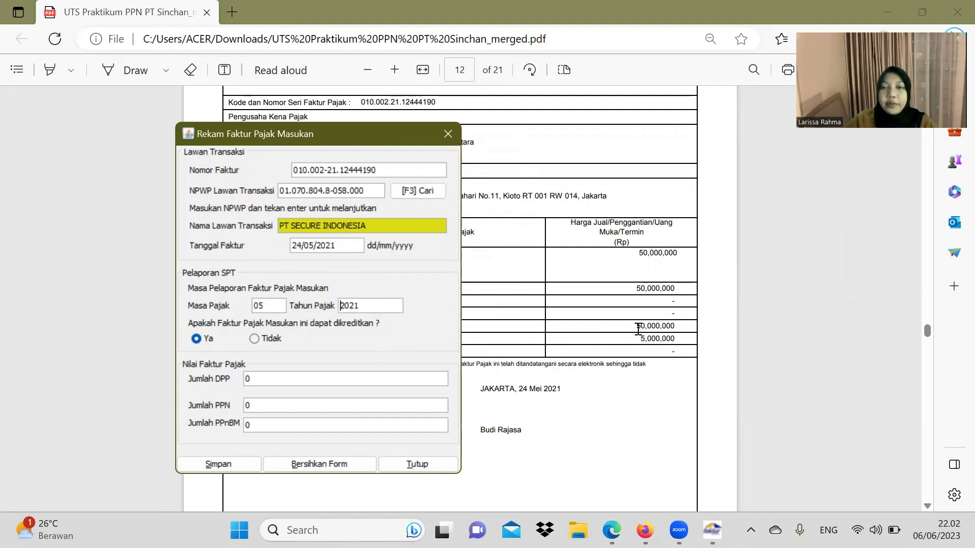
{"action": "left_click", "coordinate": [288, 381]}
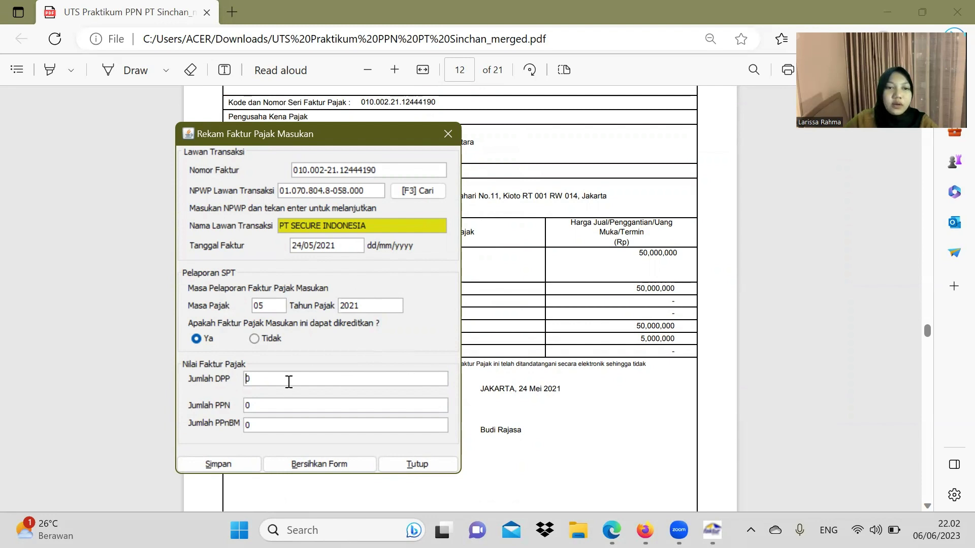
{"action": "type", "text": "5.000.0"}
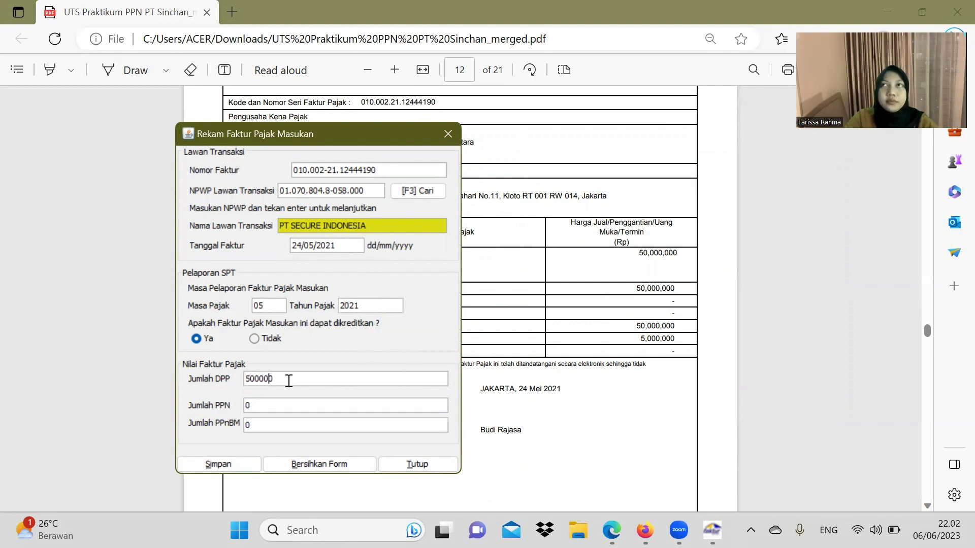
{"action": "type", "text": "00"}
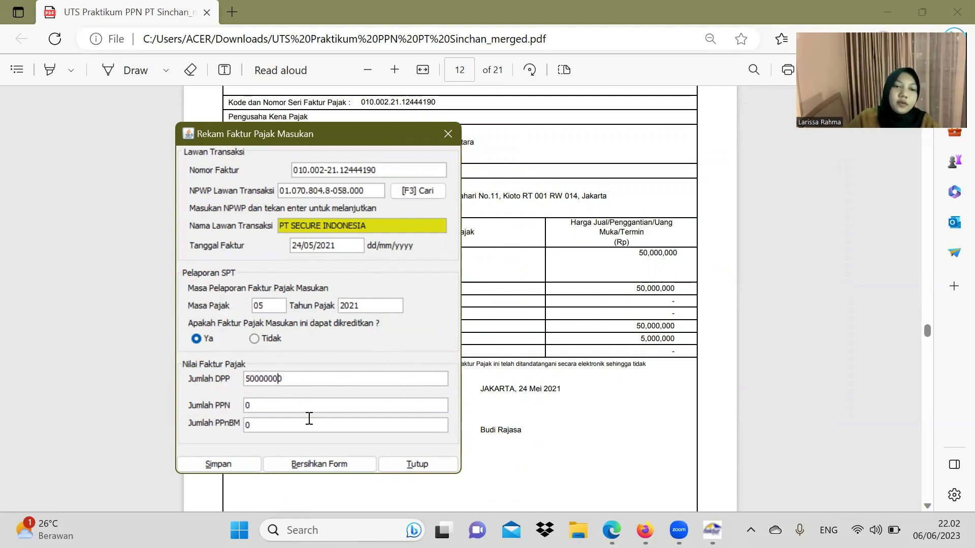
{"action": "left_click", "coordinate": [313, 409]}
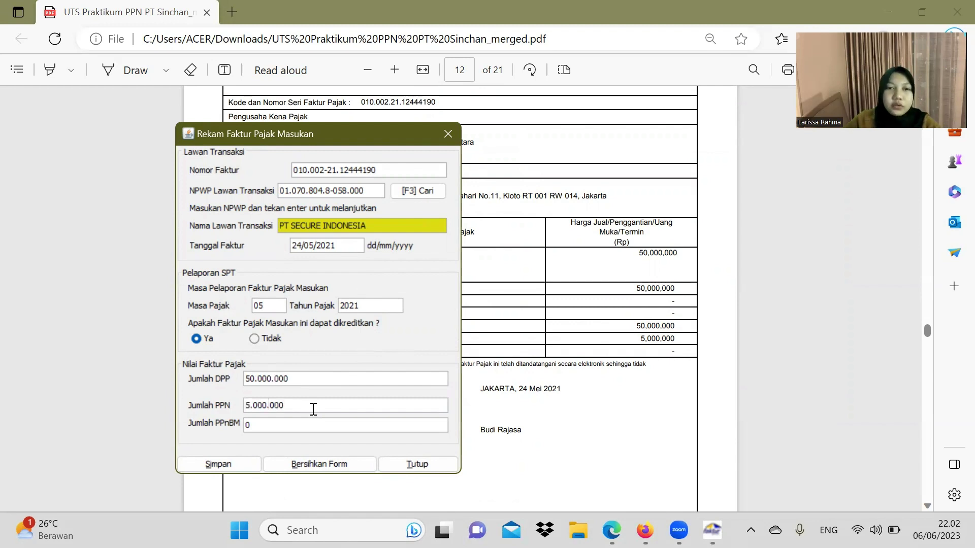
{"action": "left_click", "coordinate": [236, 466]}
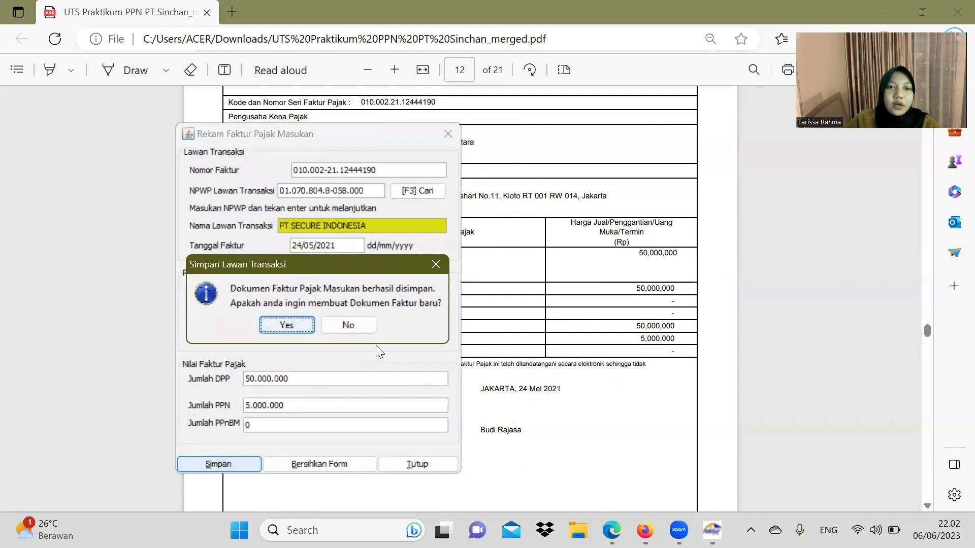
Step: Decline another new invoice, review the PDF invoice pages, and return to the three-invoice list
{"action": "left_click", "coordinate": [357, 322]}
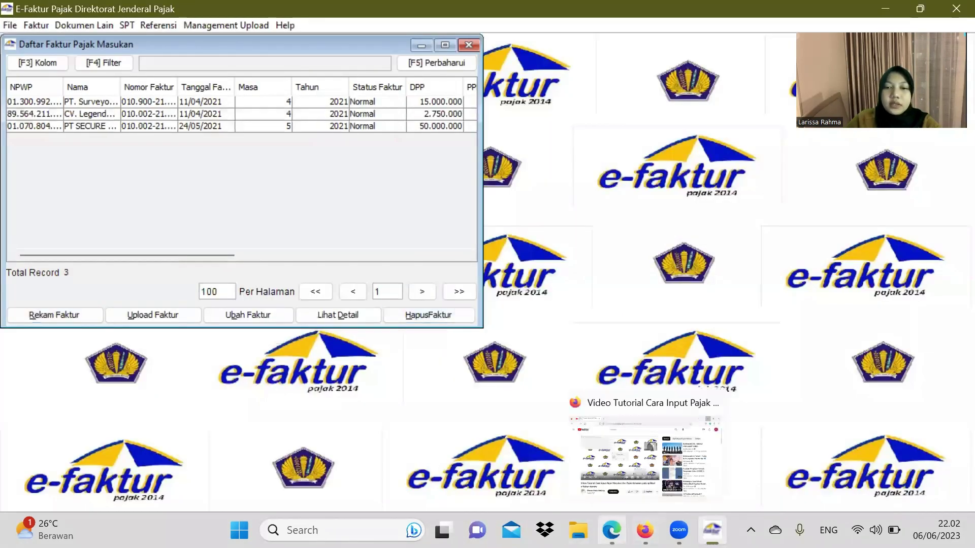
{"action": "left_click", "coordinate": [612, 530]}
{"action": "scroll", "coordinate": [540, 333], "scroll_direction": "down", "scroll_amount": 20}
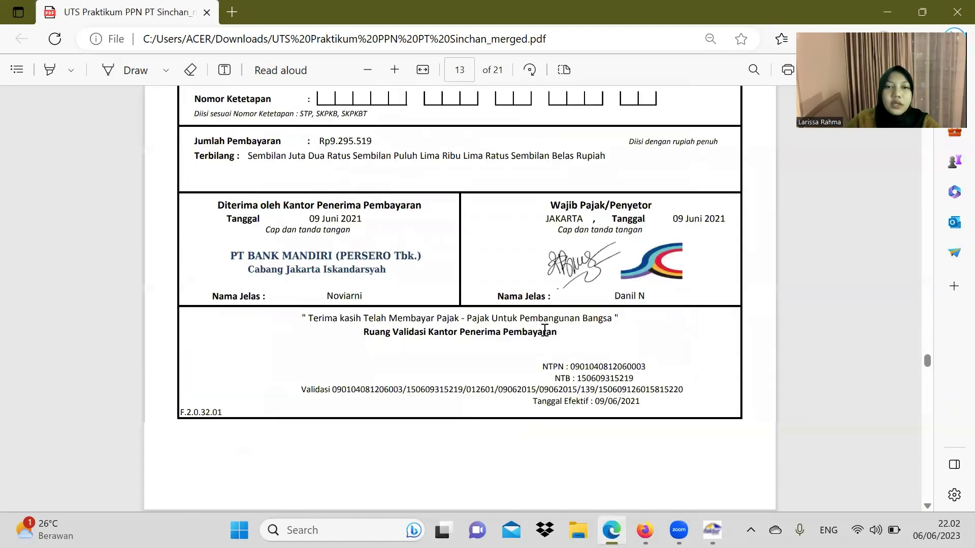
{"action": "scroll", "coordinate": [547, 333], "scroll_direction": "up", "scroll_amount": 20}
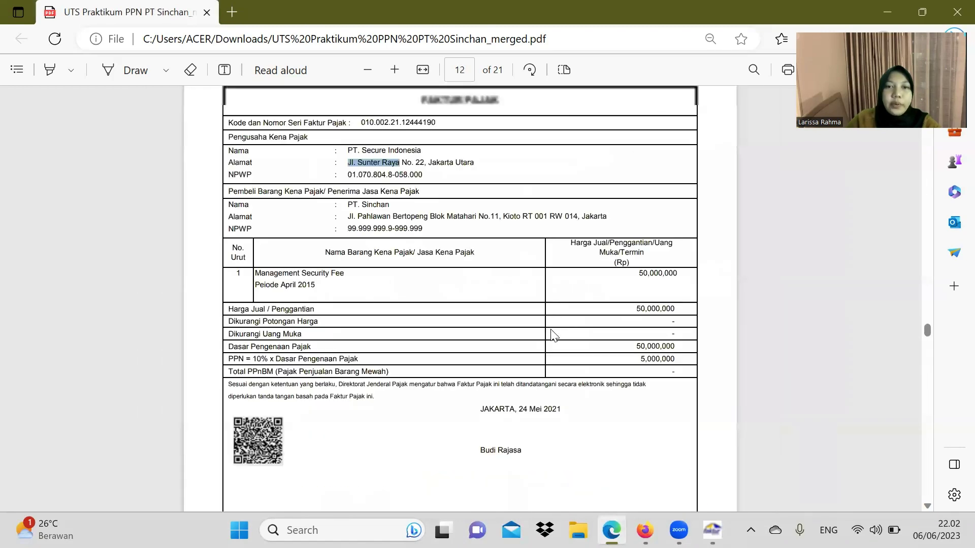
{"action": "scroll", "coordinate": [508, 284], "scroll_direction": "up", "scroll_amount": 6}
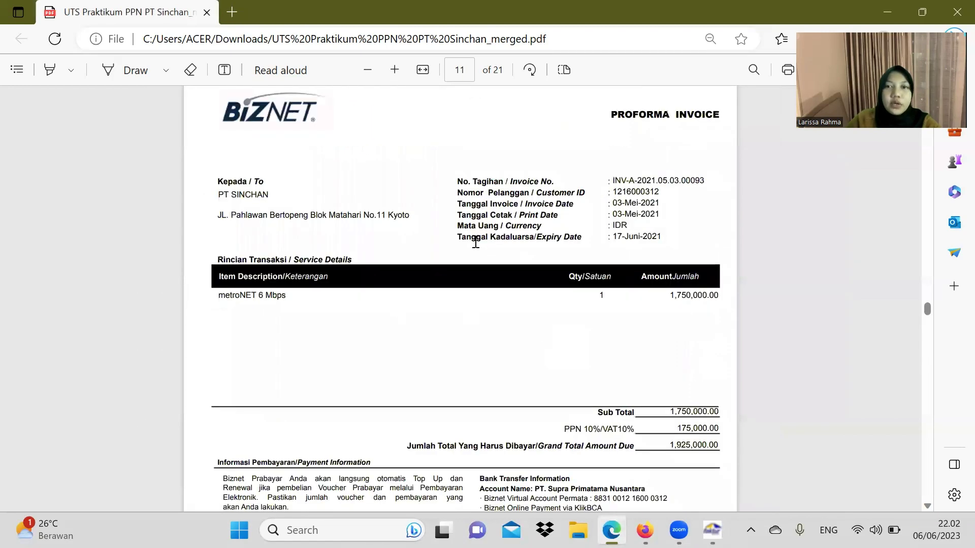
{"action": "scroll", "coordinate": [528, 219], "scroll_direction": "down", "scroll_amount": 1}
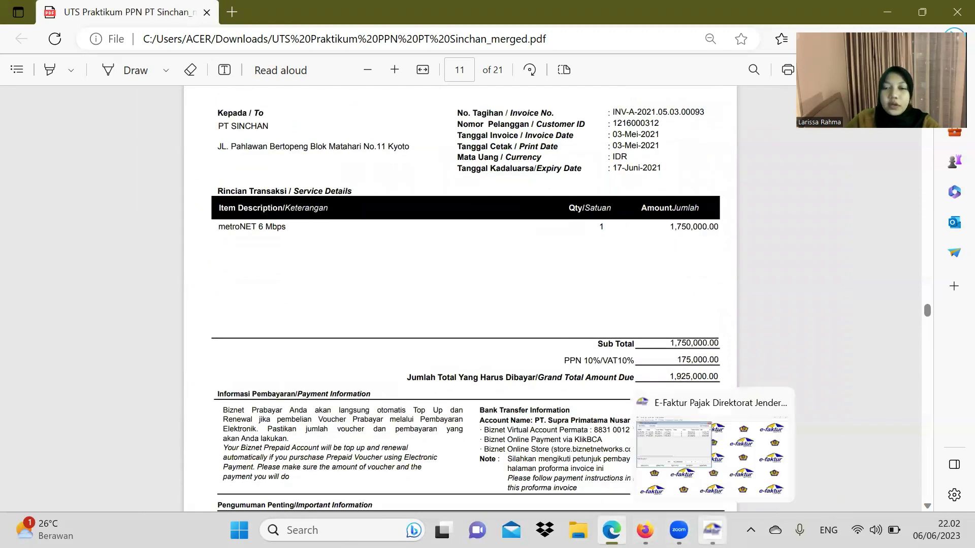
{"action": "left_click", "coordinate": [712, 530]}
{"action": "left_click_drag", "start_coordinate": [214, 254], "coordinate": [301, 152]}
{"action": "left_click_drag", "start_coordinate": [290, 96], "coordinate": [282, 83]}
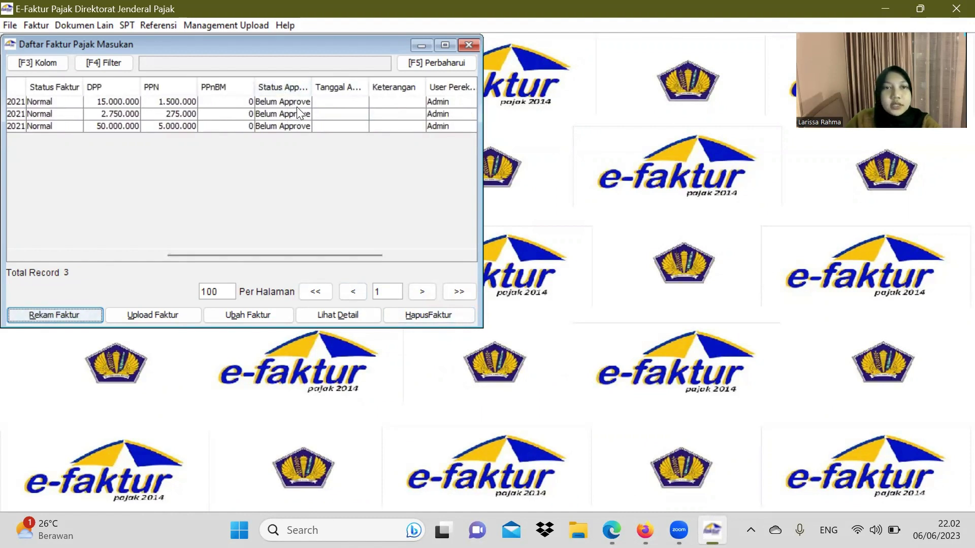
Step: Upload the DPP 15.000.000, second and DPP 50.000.000 input invoices in turn, then close the list
{"action": "left_click", "coordinate": [301, 101]}
{"action": "left_click", "coordinate": [167, 311]}
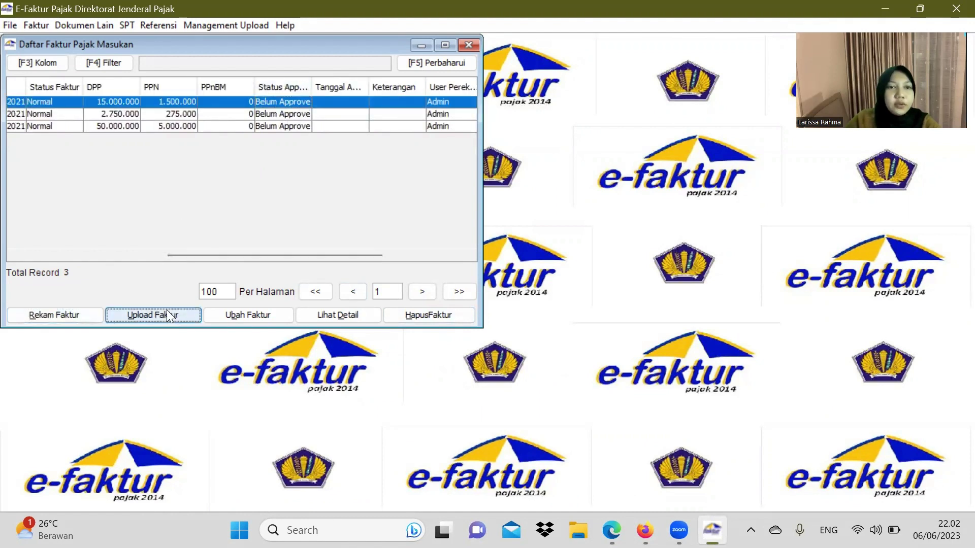
{"action": "left_click", "coordinate": [203, 224]}
{"action": "left_click", "coordinate": [226, 217]}
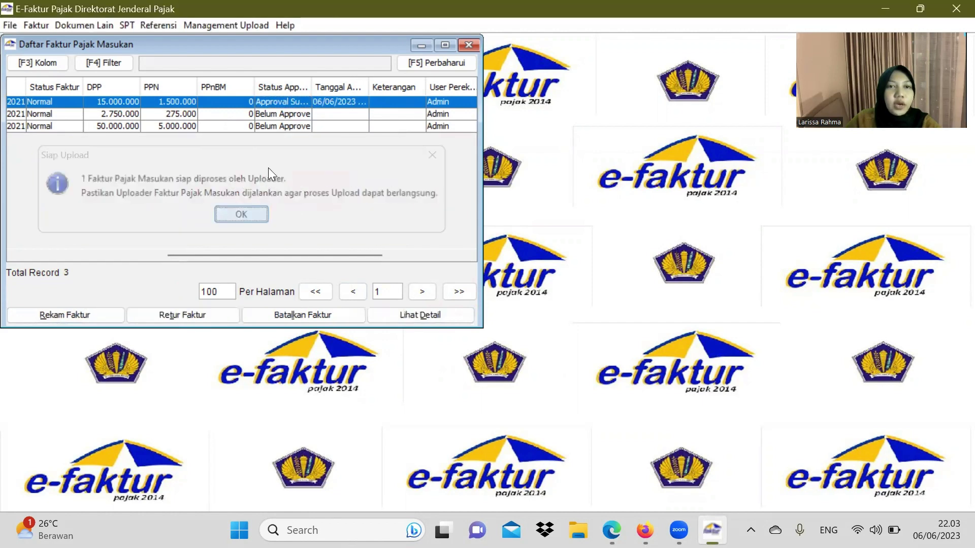
{"action": "left_click", "coordinate": [292, 114]}
{"action": "left_click", "coordinate": [165, 313]}
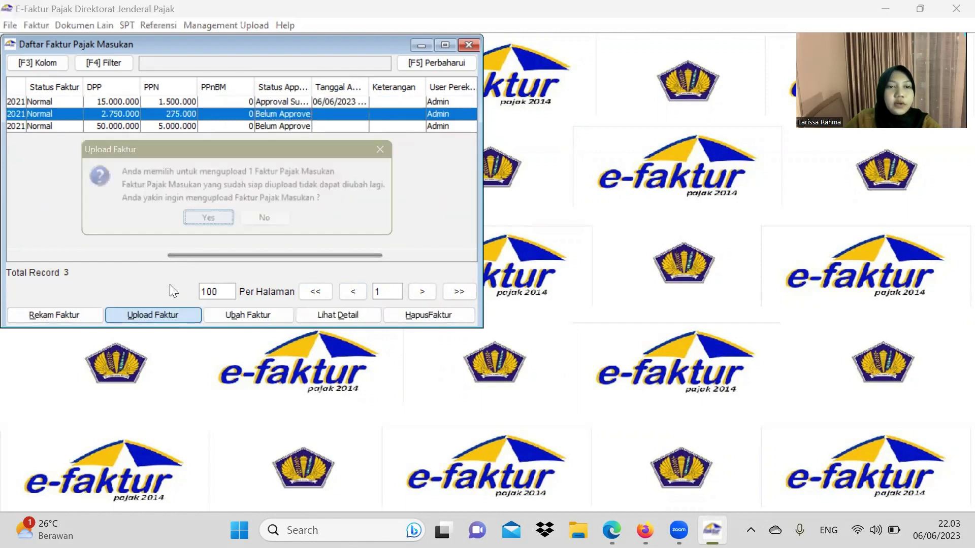
{"action": "left_click", "coordinate": [206, 223]}
{"action": "left_click", "coordinate": [235, 216]}
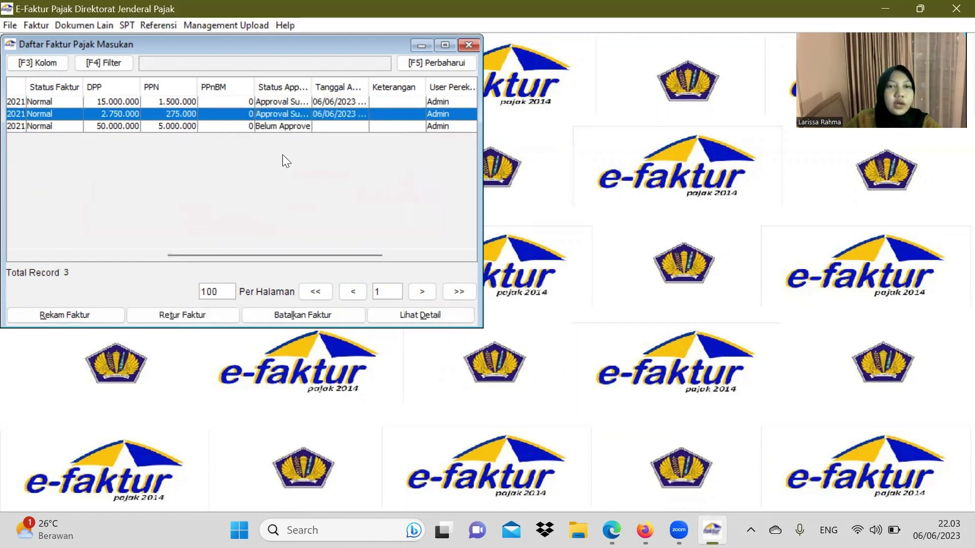
{"action": "left_click", "coordinate": [283, 127]}
{"action": "left_click", "coordinate": [154, 315]}
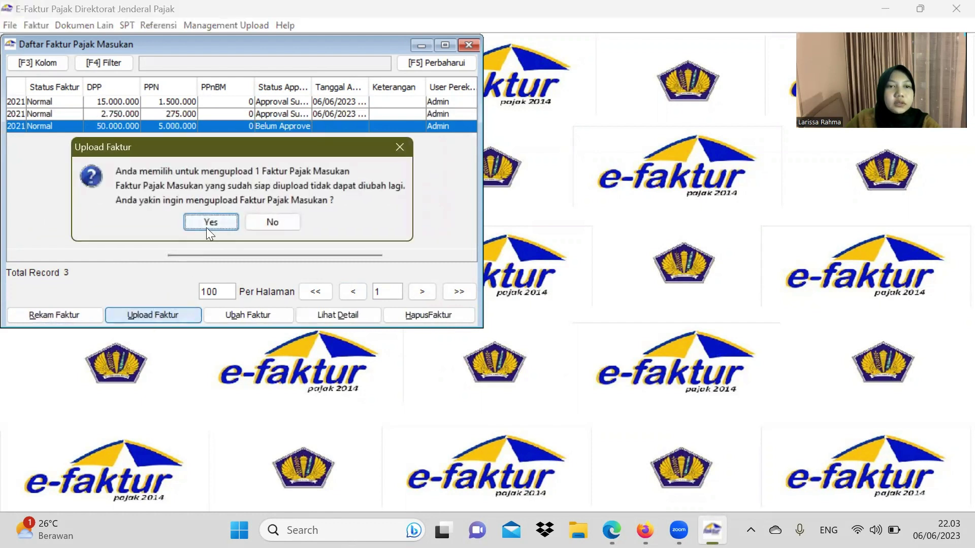
{"action": "left_click", "coordinate": [208, 226]}
{"action": "left_click", "coordinate": [224, 219]}
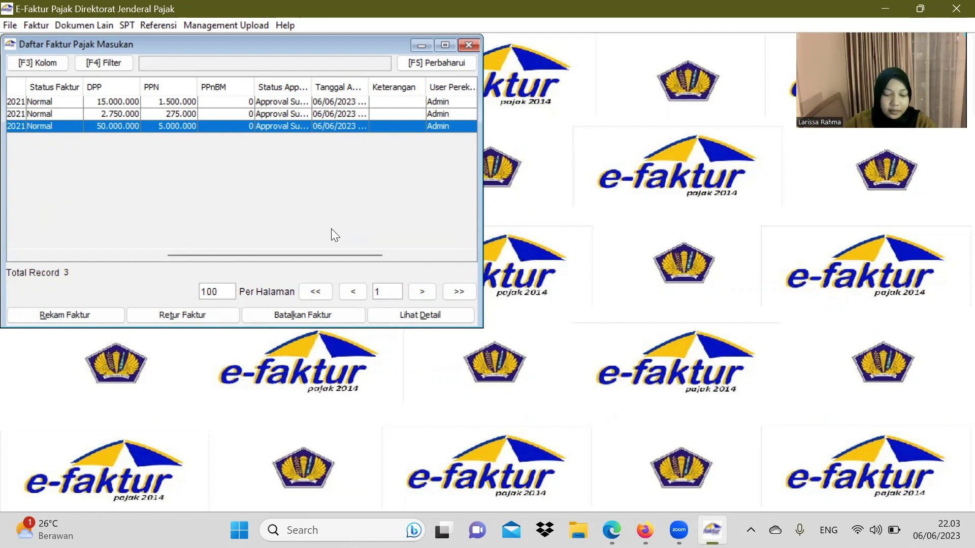
{"action": "left_click", "coordinate": [469, 46]}
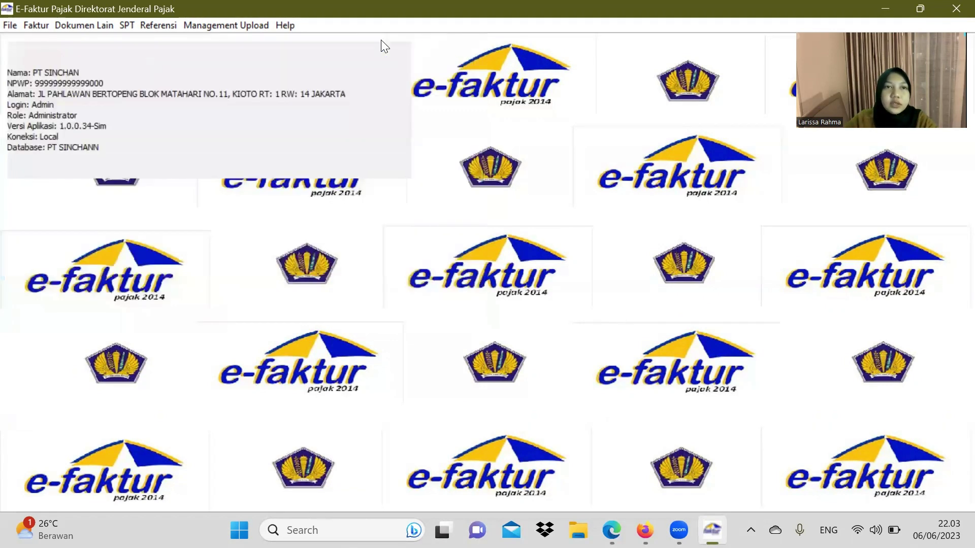
Step: Open a new Rekam Dokumen Lain Pajak Masukan form and choose '2 - Perolehan BKP/JKP Dari Dalam Negeri'
{"action": "left_click", "coordinate": [83, 27]}
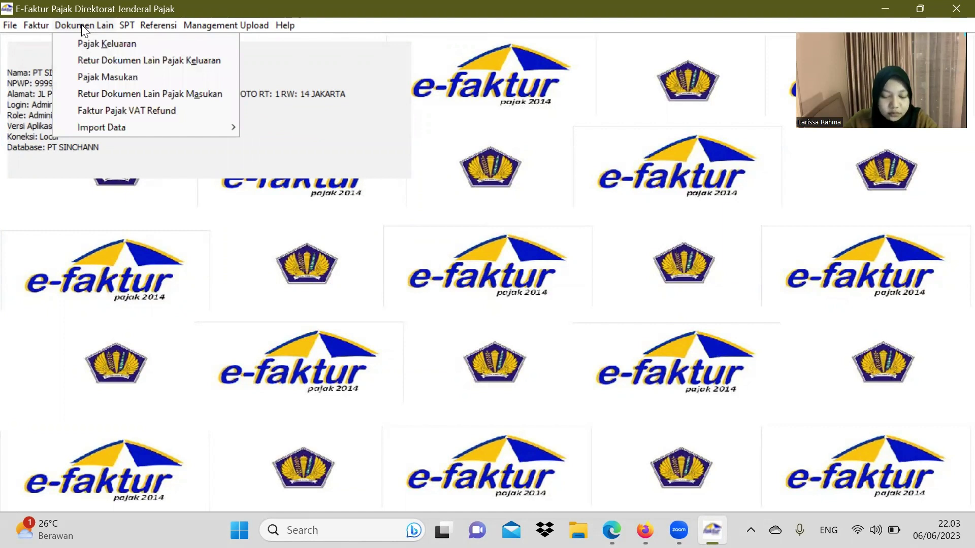
{"action": "left_click", "coordinate": [135, 79]}
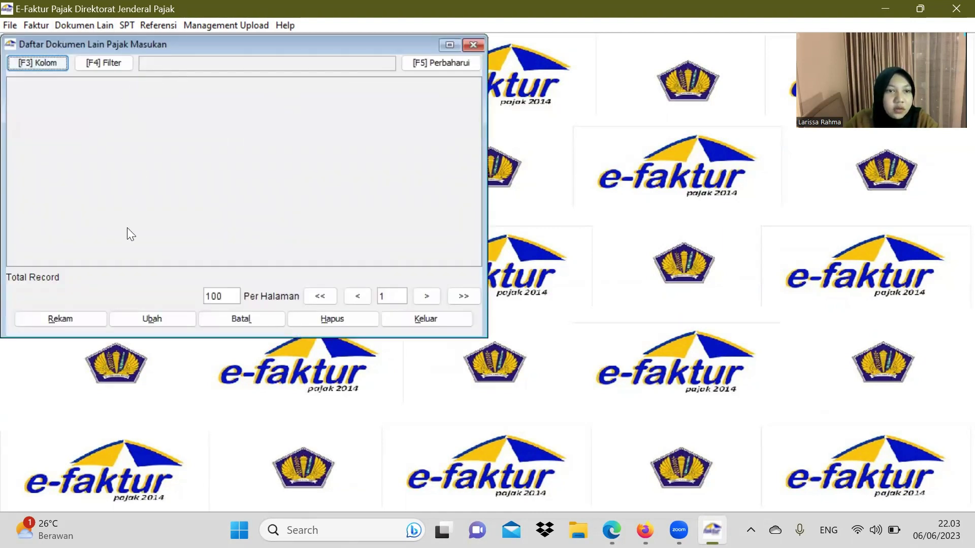
{"action": "left_click", "coordinate": [74, 318]}
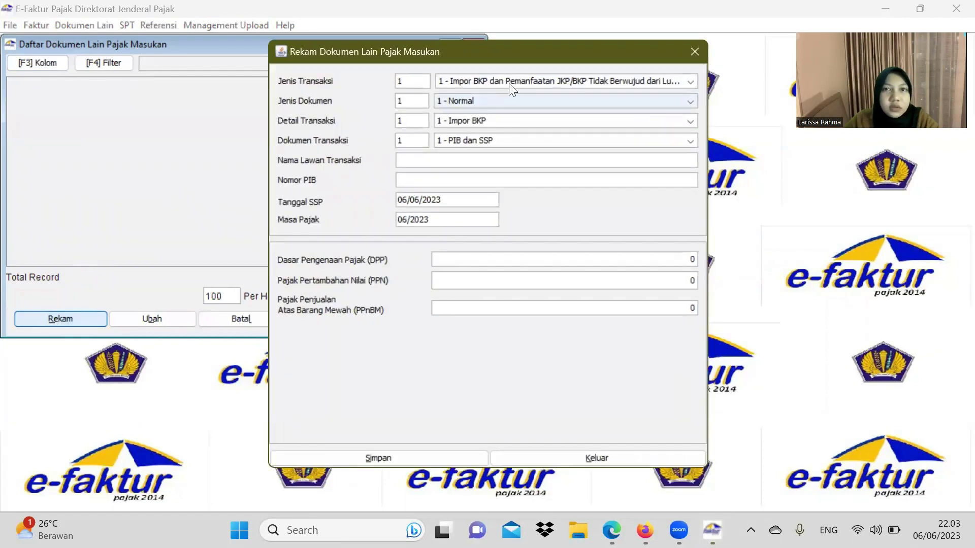
{"action": "left_click", "coordinate": [611, 530]}
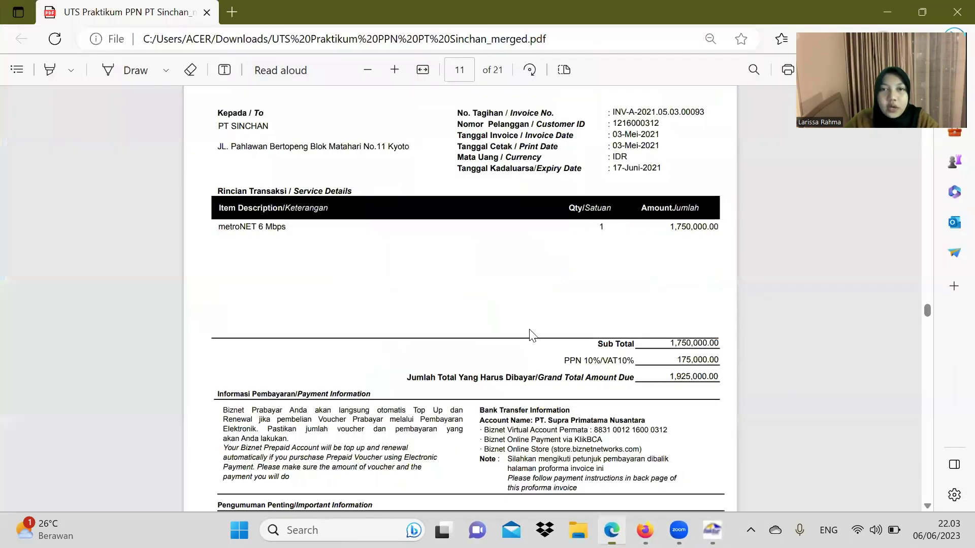
{"action": "scroll", "coordinate": [528, 319], "scroll_direction": "down", "scroll_amount": 5}
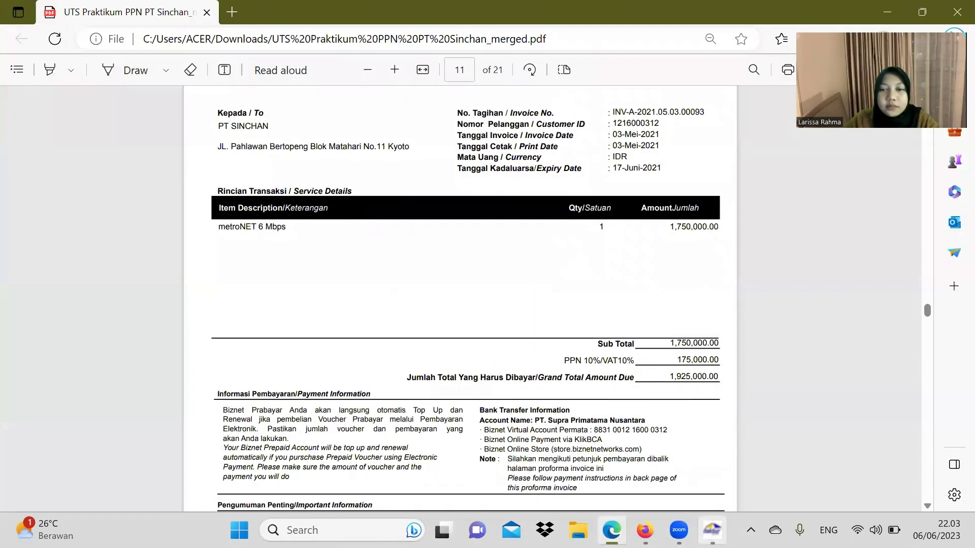
{"action": "left_click", "coordinate": [713, 530]}
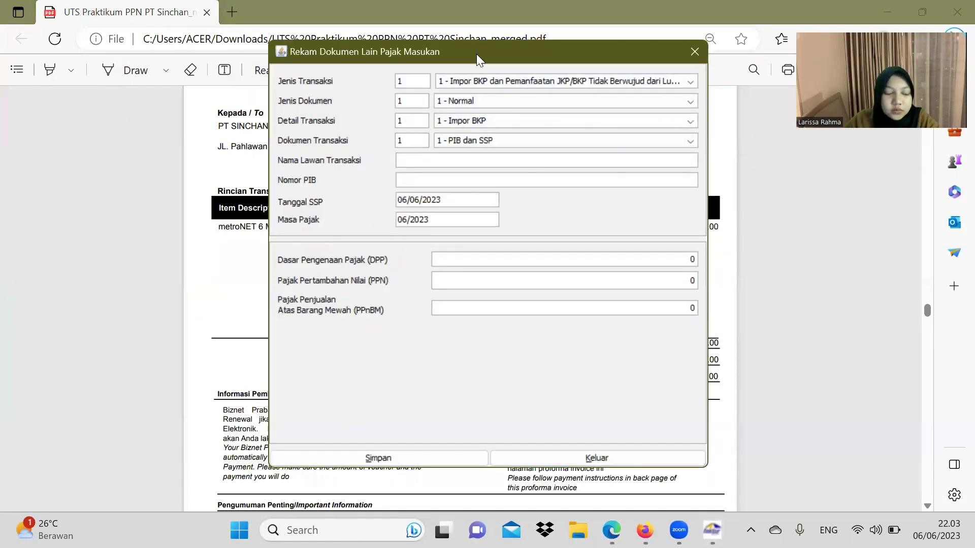
{"action": "left_click_drag", "start_coordinate": [476, 54], "coordinate": [549, 74]}
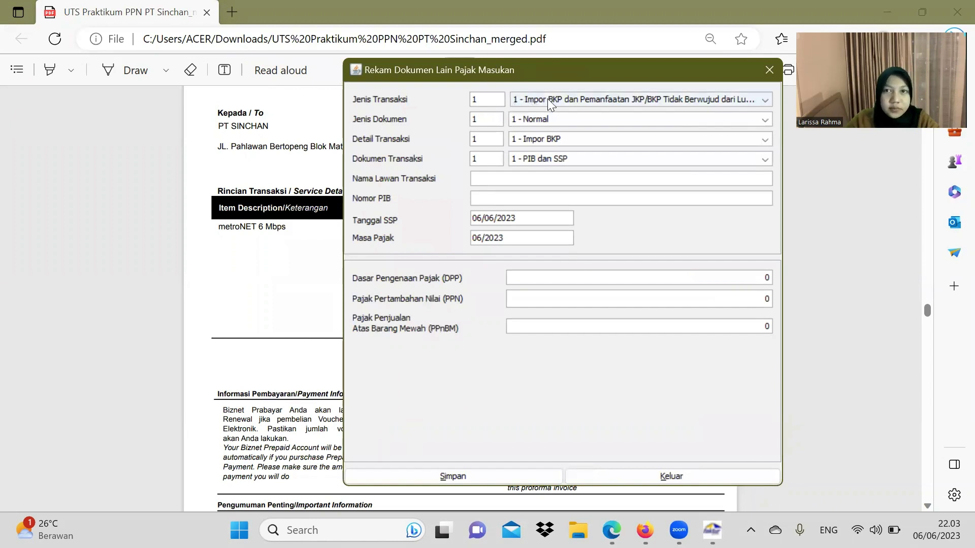
{"action": "left_click", "coordinate": [555, 99]}
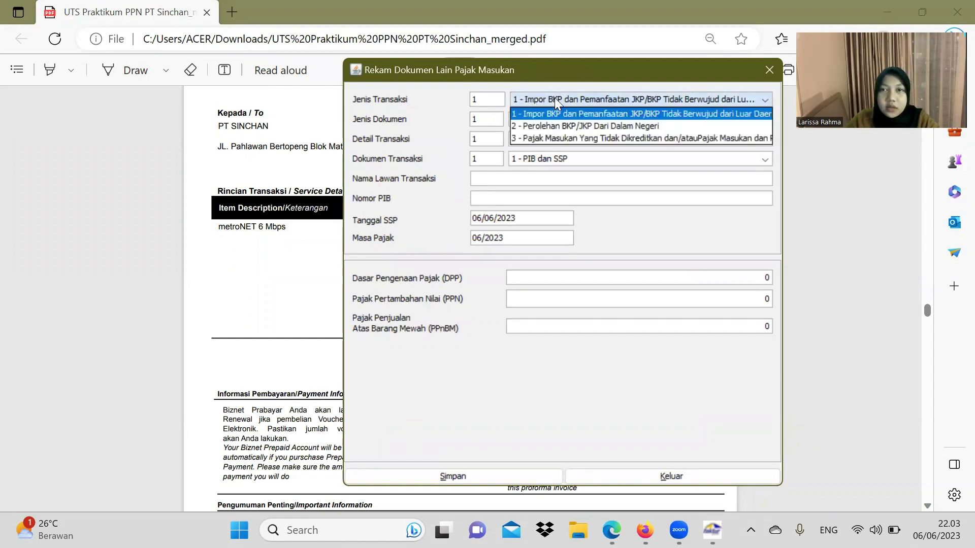
{"action": "left_click", "coordinate": [545, 126]}
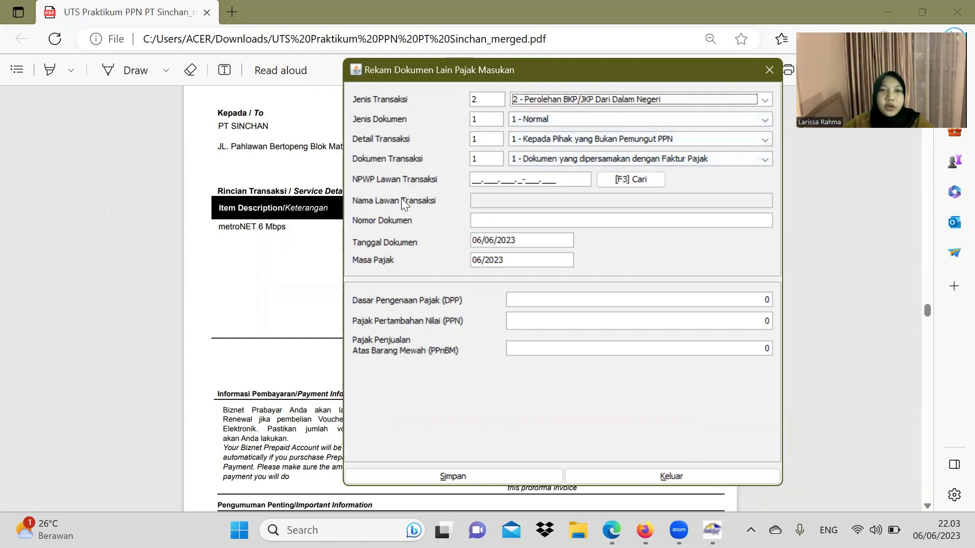
Step: Enter the zero NPWP 00.000.000.0-000.000 as the counterparty NPWP
{"action": "left_click", "coordinate": [281, 222]}
{"action": "scroll", "coordinate": [410, 191], "scroll_direction": "up", "scroll_amount": 2}
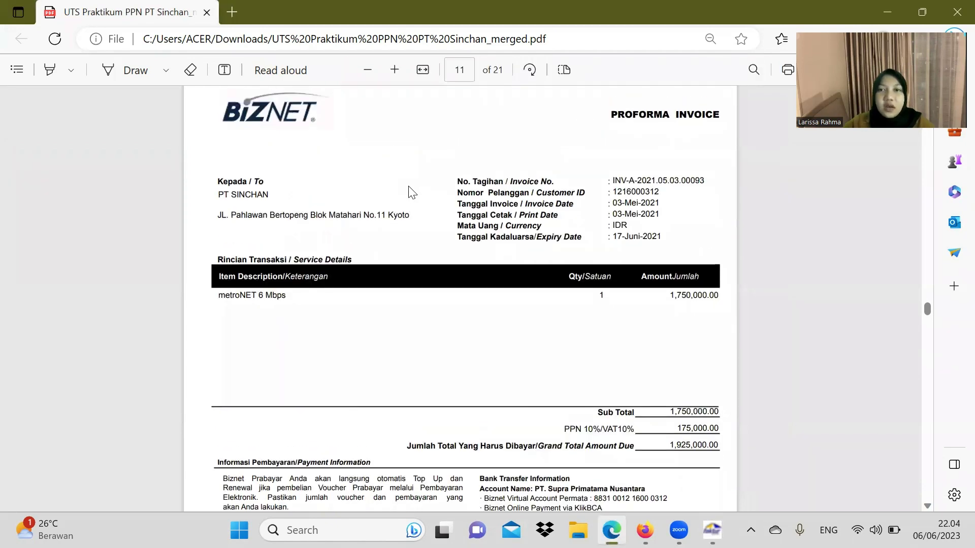
{"action": "scroll", "coordinate": [408, 192], "scroll_direction": "down", "scroll_amount": 5}
{"action": "scroll", "coordinate": [408, 193], "scroll_direction": "down", "scroll_amount": 1}
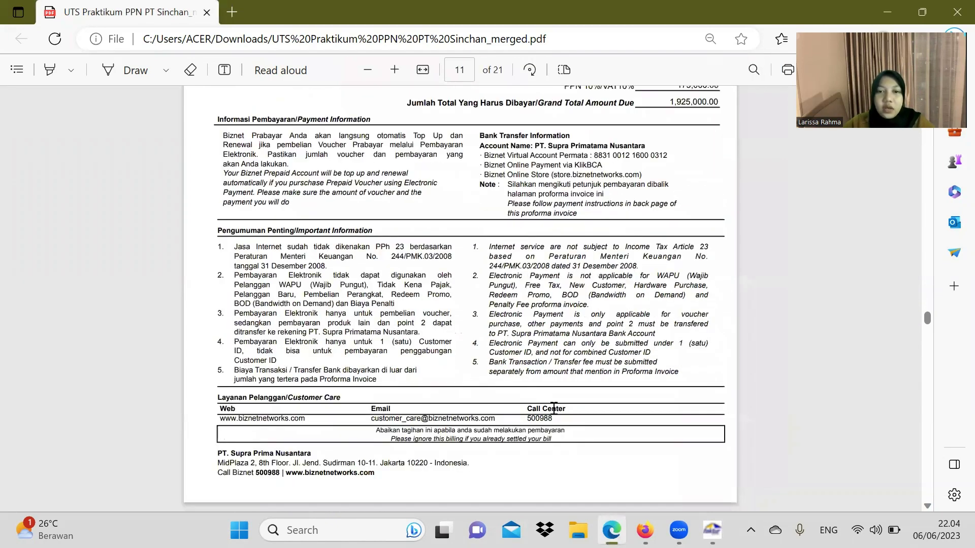
{"action": "left_click", "coordinate": [713, 530]}
{"action": "left_click", "coordinate": [480, 181]}
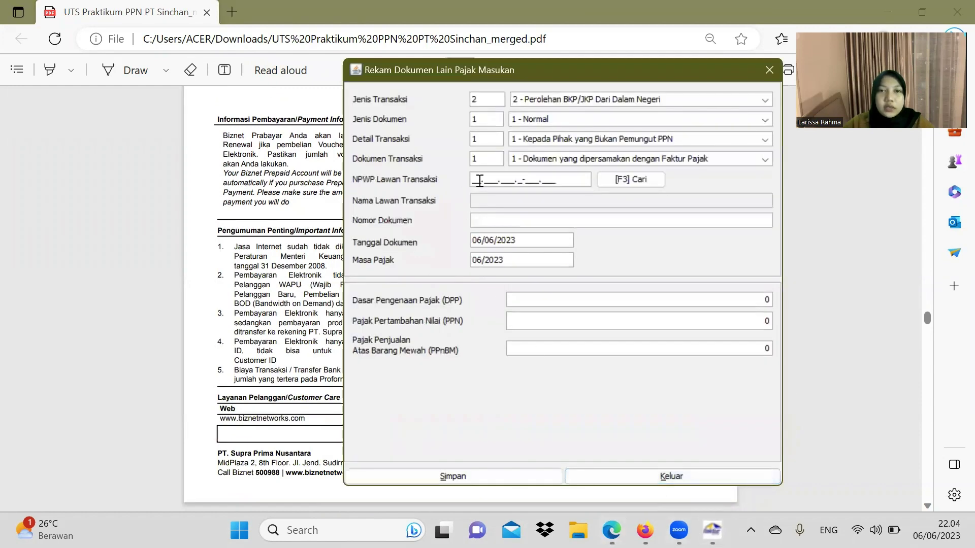
{"action": "type", "text": "00.00"}
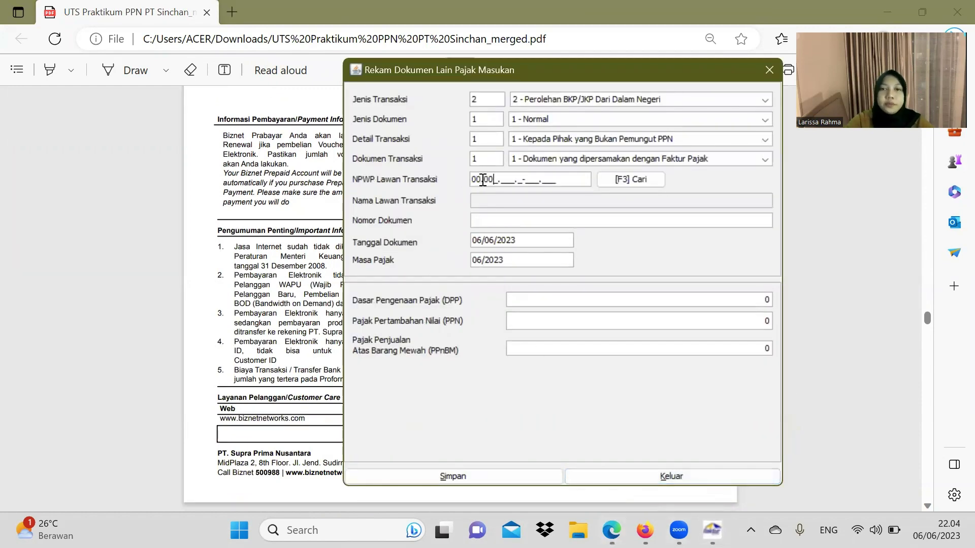
{"action": "type", "text": "0.000.0-000.00"}
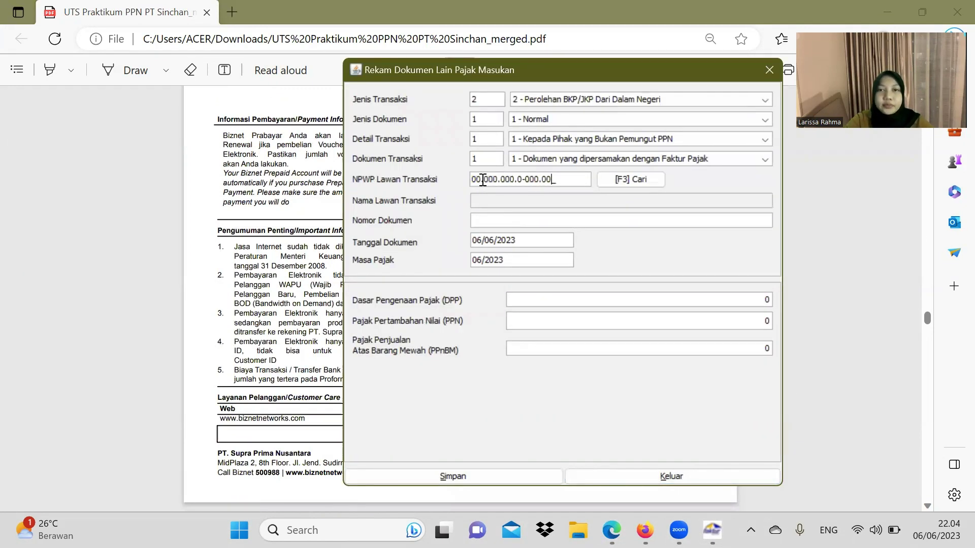
{"action": "type", "text": "0"}
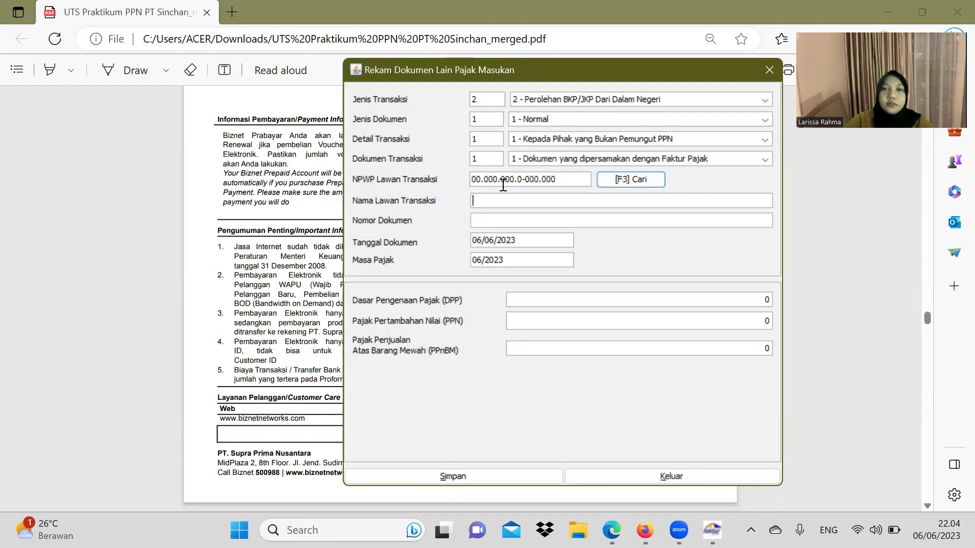
{"action": "key", "text": "F3"}
Step: Fill Nama Lawan Transaksi with PT. Supra Prima Nusantara, copied from the invoice PDF
{"action": "left_click", "coordinate": [311, 234]}
{"action": "scroll", "coordinate": [315, 249], "scroll_direction": "down", "scroll_amount": 3}
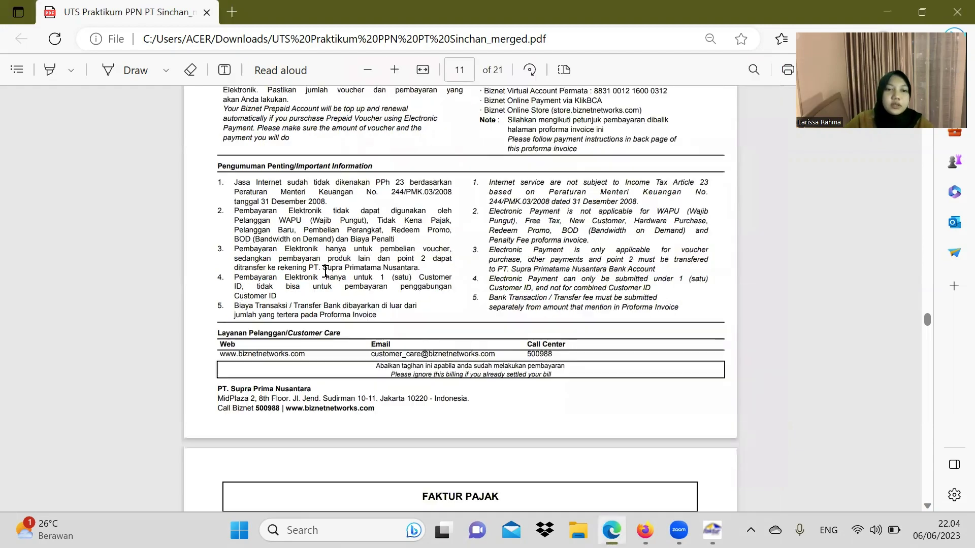
{"action": "left_click_drag", "start_coordinate": [217, 388], "coordinate": [299, 389]}
{"action": "key", "text": "ctrl+c"}
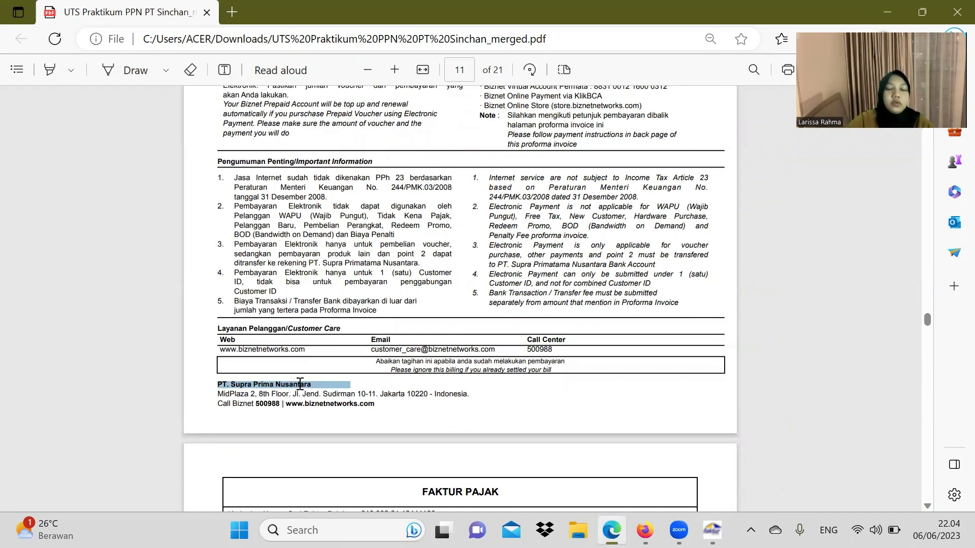
{"action": "left_click", "coordinate": [712, 530]}
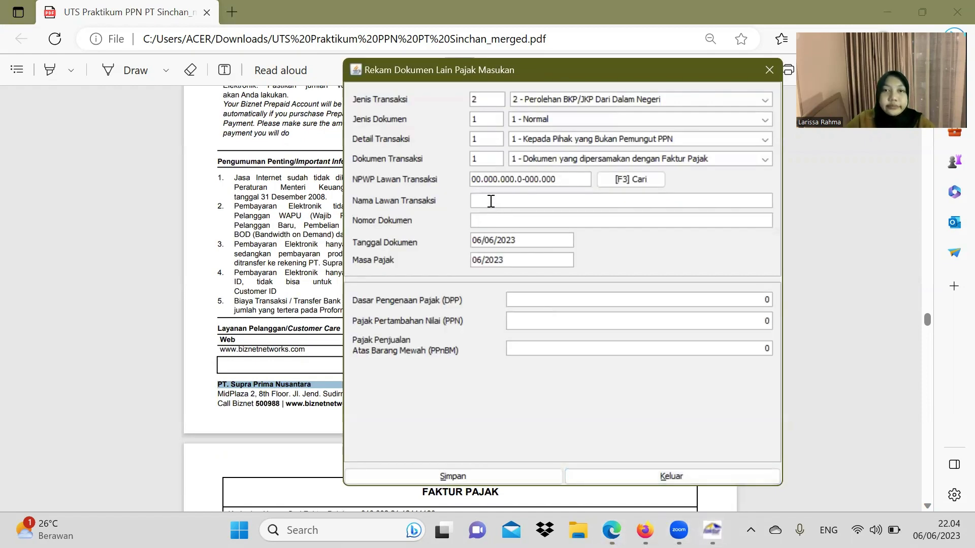
{"action": "key", "text": "ctrl+v"}
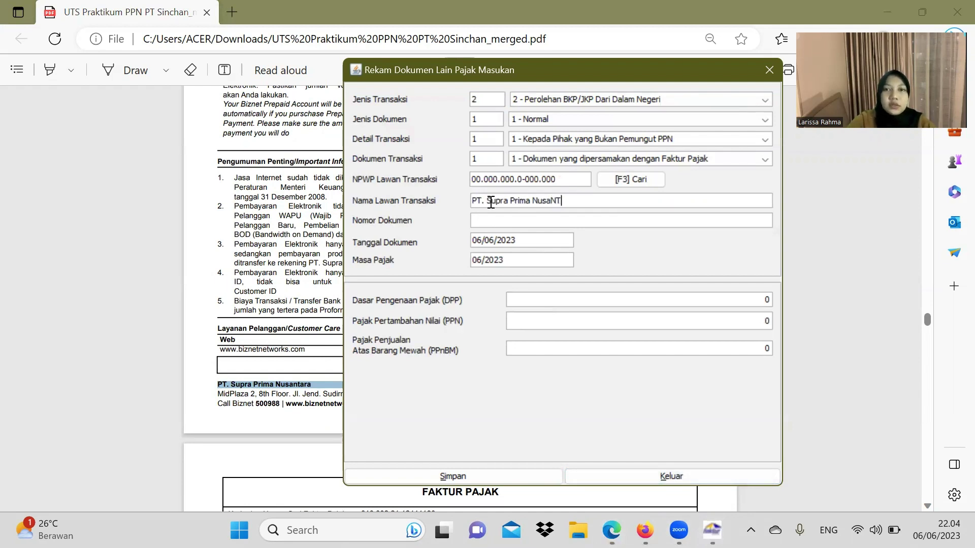
{"action": "key", "text": "Caps_Lock"}
{"action": "type", "text": "ntara"}
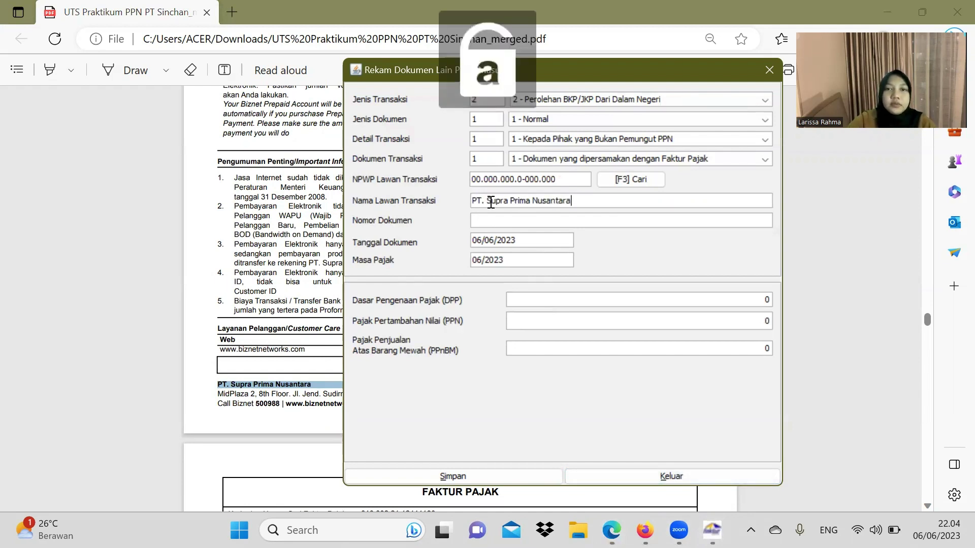
Step: Paste the Biznet invoice number from the PDF into Nomor Dokumen
{"action": "left_click", "coordinate": [183, 241]}
{"action": "scroll", "coordinate": [383, 217], "scroll_direction": "up", "scroll_amount": 5}
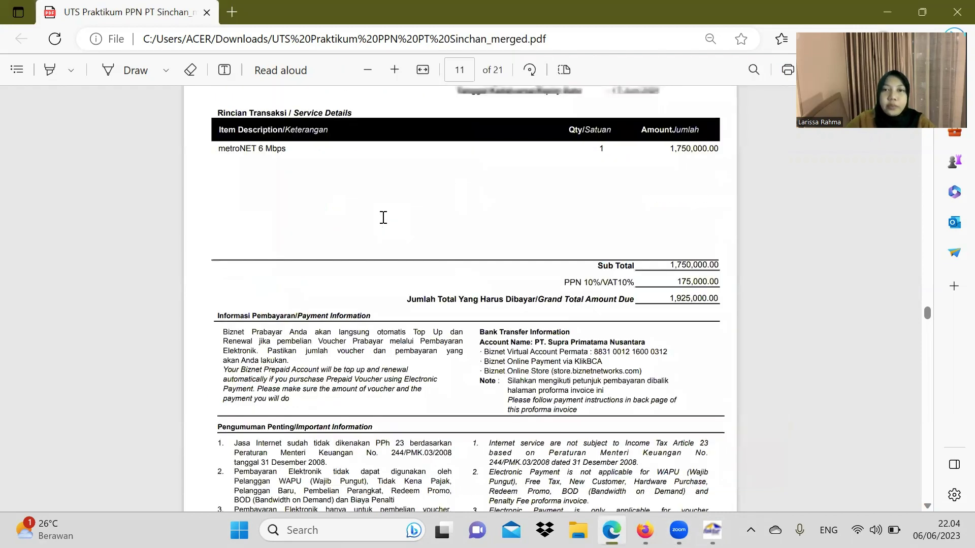
{"action": "scroll", "coordinate": [385, 226], "scroll_direction": "up", "scroll_amount": 3}
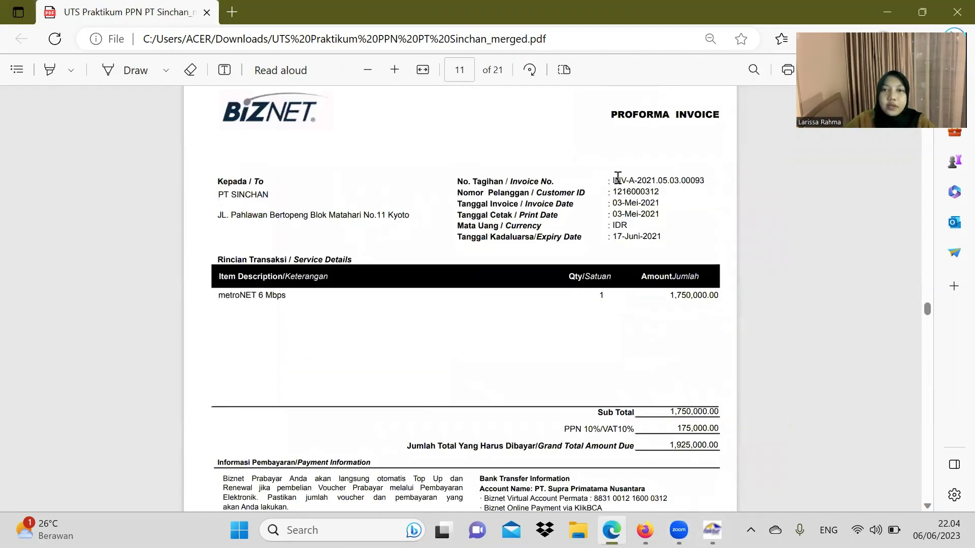
{"action": "left_click_drag", "start_coordinate": [612, 181], "coordinate": [708, 187]}
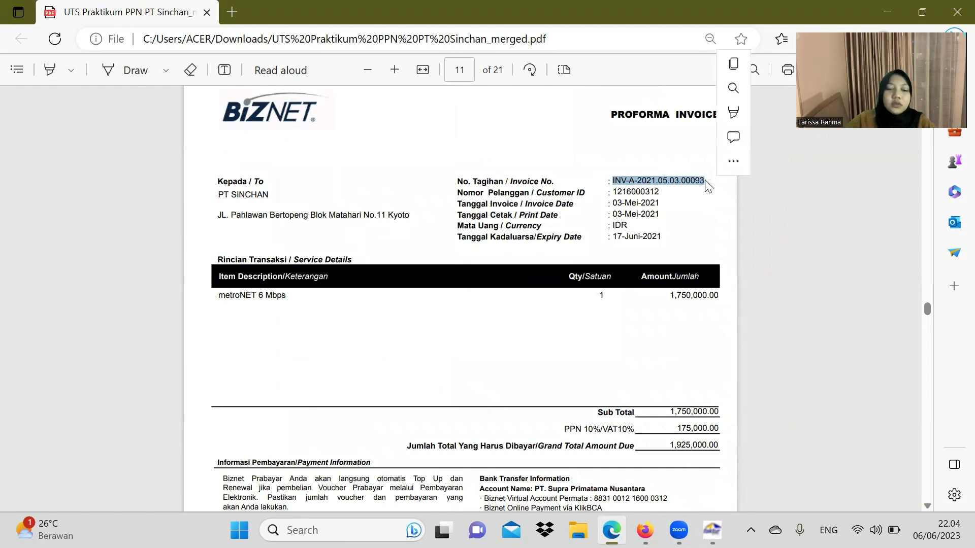
{"action": "key", "text": "ctrl+c"}
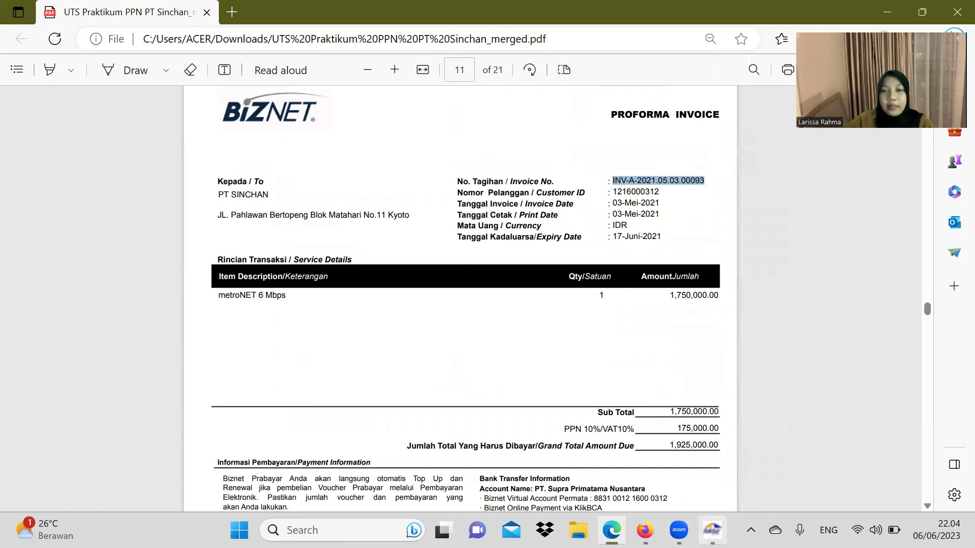
{"action": "mouse_move", "coordinate": [712, 530]}
{"action": "left_click", "coordinate": [711, 446]}
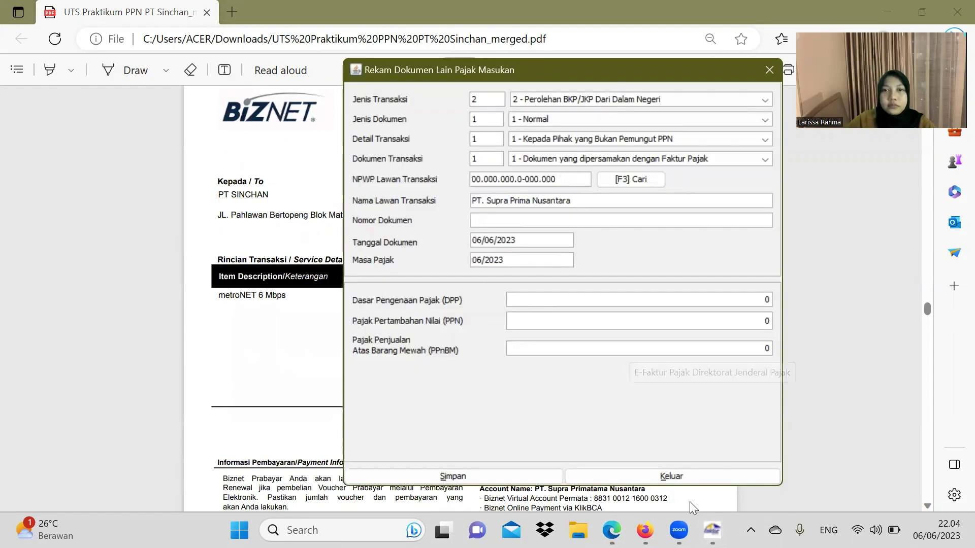
{"action": "left_click", "coordinate": [528, 217]}
{"action": "key", "text": "ctrl+v"}
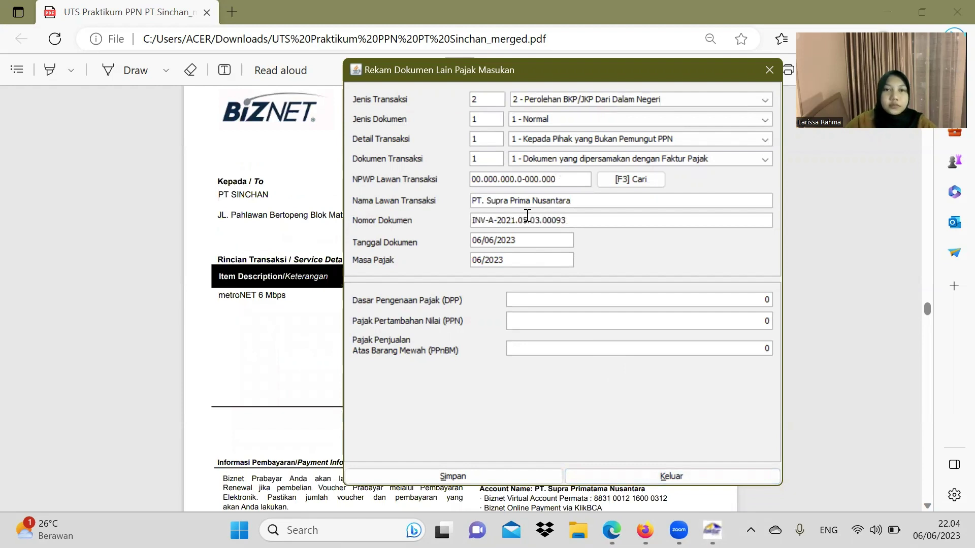
{"action": "key", "text": "alt+Tab"}
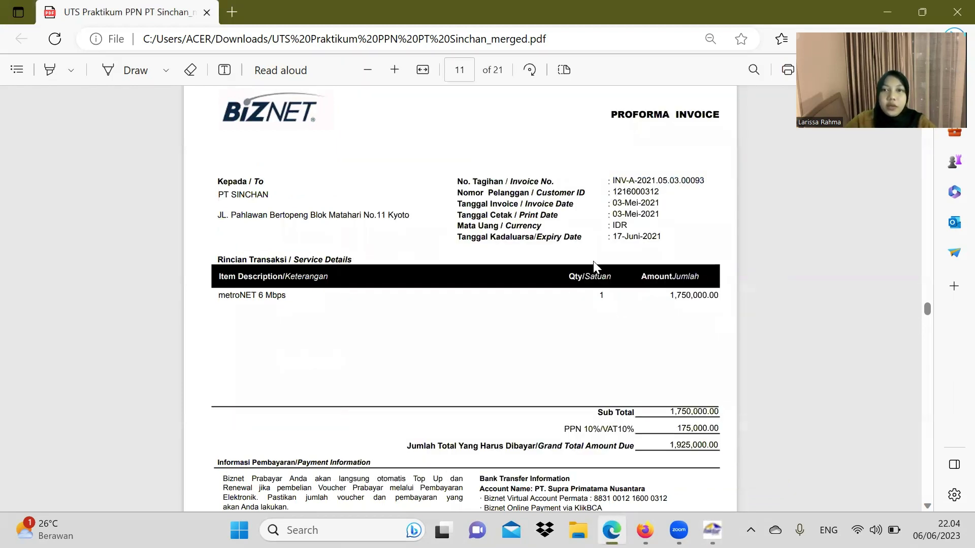
{"action": "left_click", "coordinate": [711, 530]}
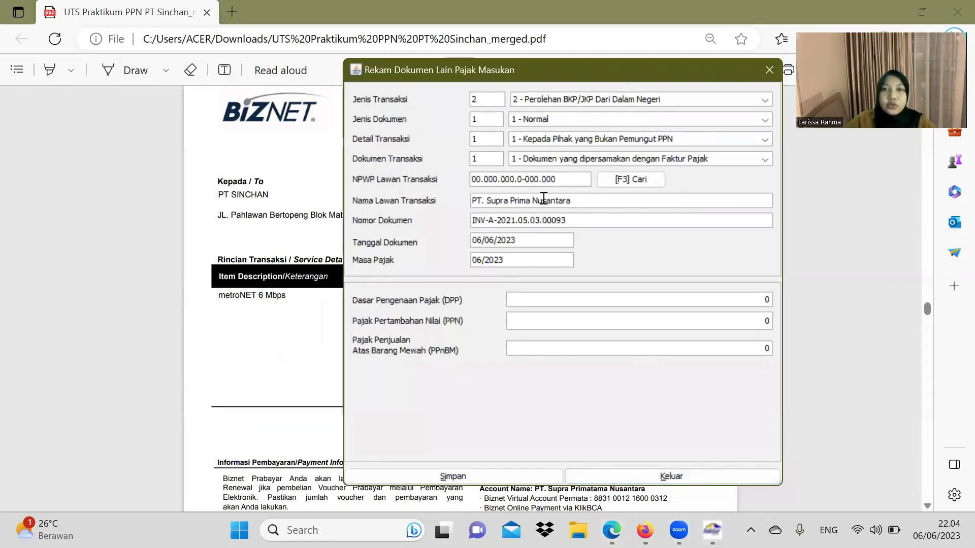
Step: Change Tanggal Dokumen to 17/06/2021
{"action": "double_click", "coordinate": [482, 240]}
{"action": "type", "text": "1"}
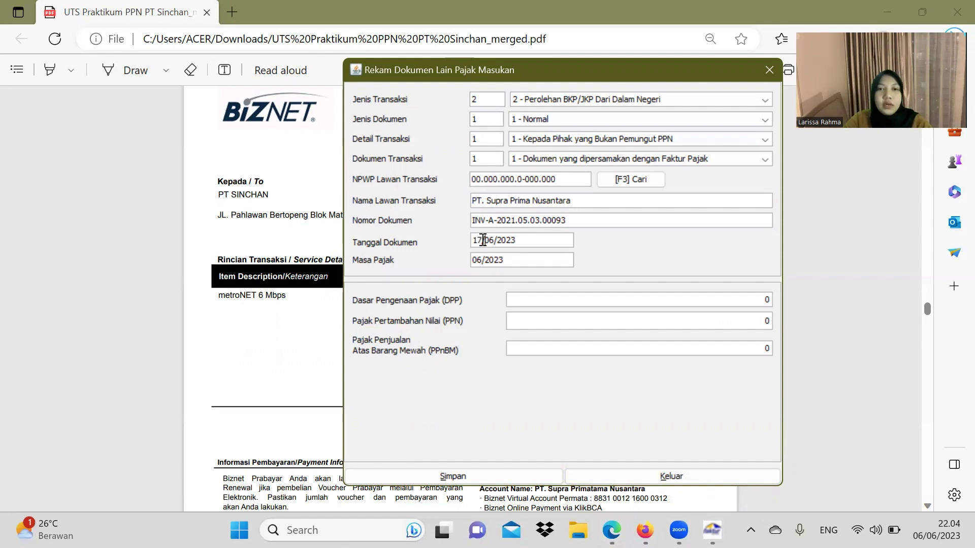
{"action": "type", "text": "7"}
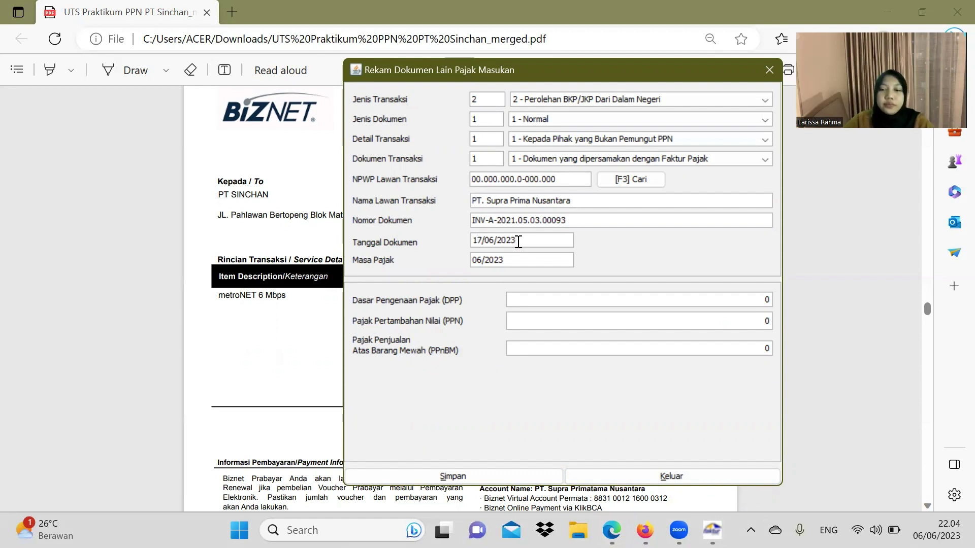
{"action": "key", "text": "BackSpace"}
{"action": "type", "text": "1"}
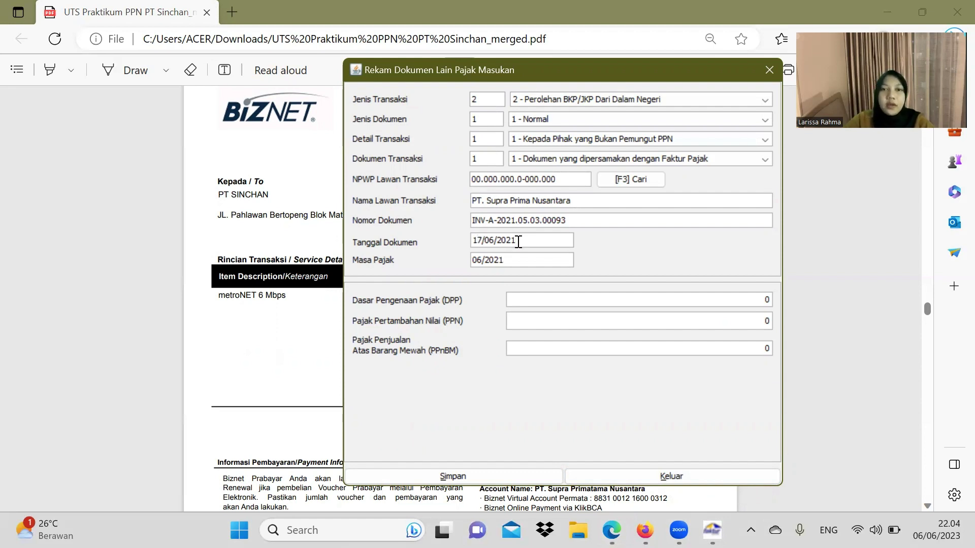
{"action": "key", "text": "Tab"}
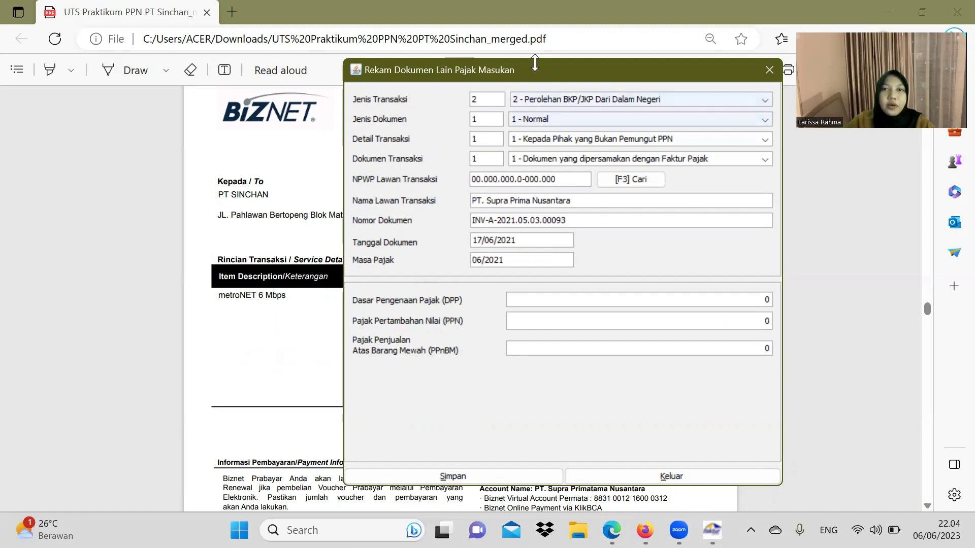
{"action": "left_click_drag", "start_coordinate": [531, 68], "coordinate": [405, 79]}
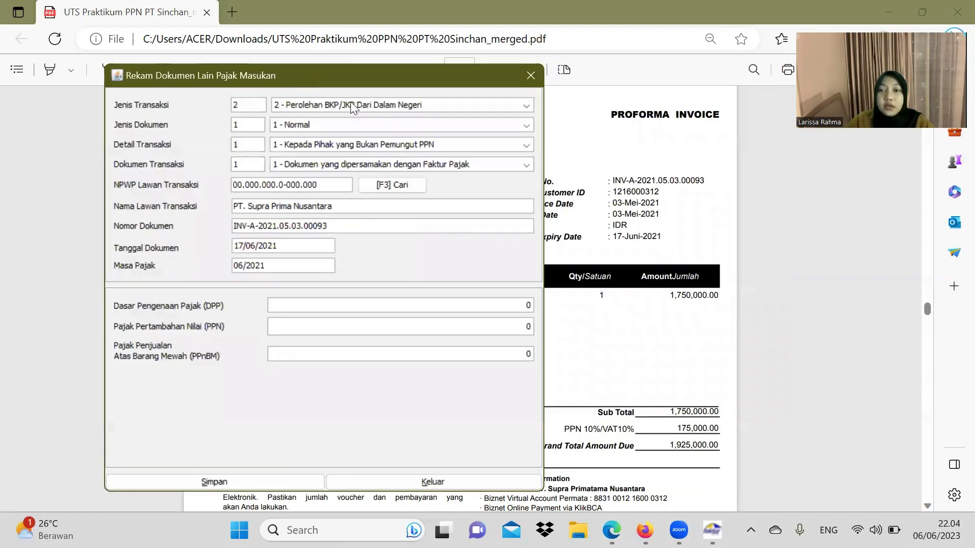
Step: Enter DPP 1.750.000 so PPN becomes 175.000, save, and start a new blank document
{"action": "left_click", "coordinate": [675, 341]}
{"action": "scroll", "coordinate": [537, 316], "scroll_direction": "down", "scroll_amount": 3}
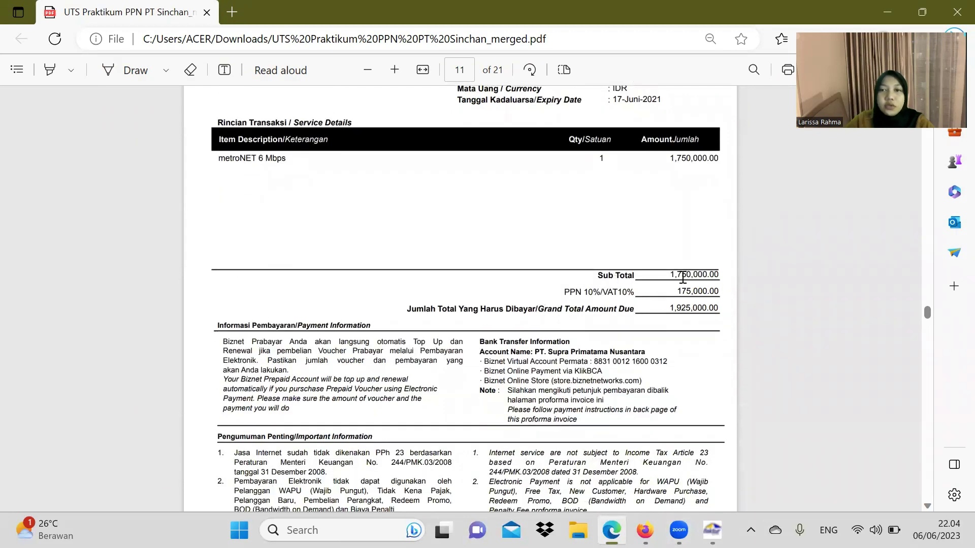
{"action": "left_click", "coordinate": [712, 530]}
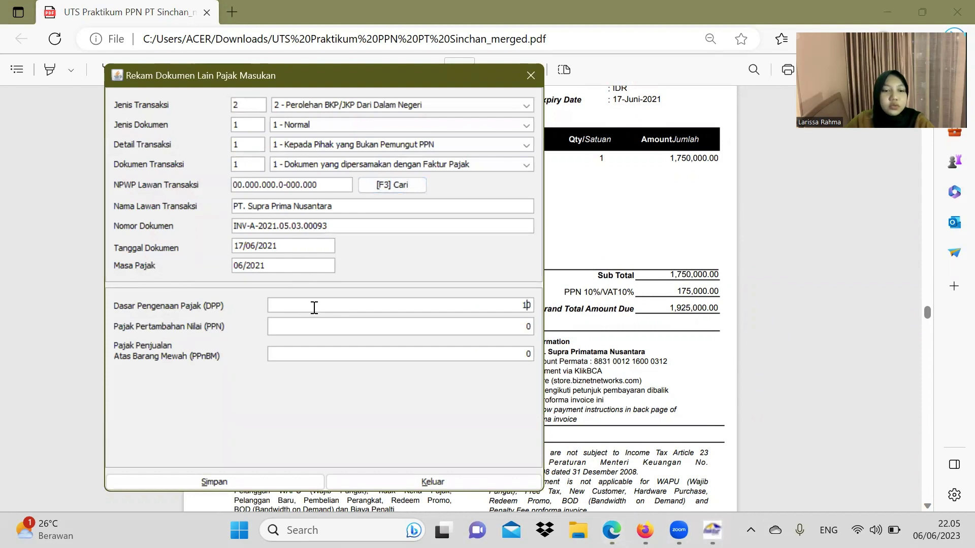
{"action": "type", "text": "7500"}
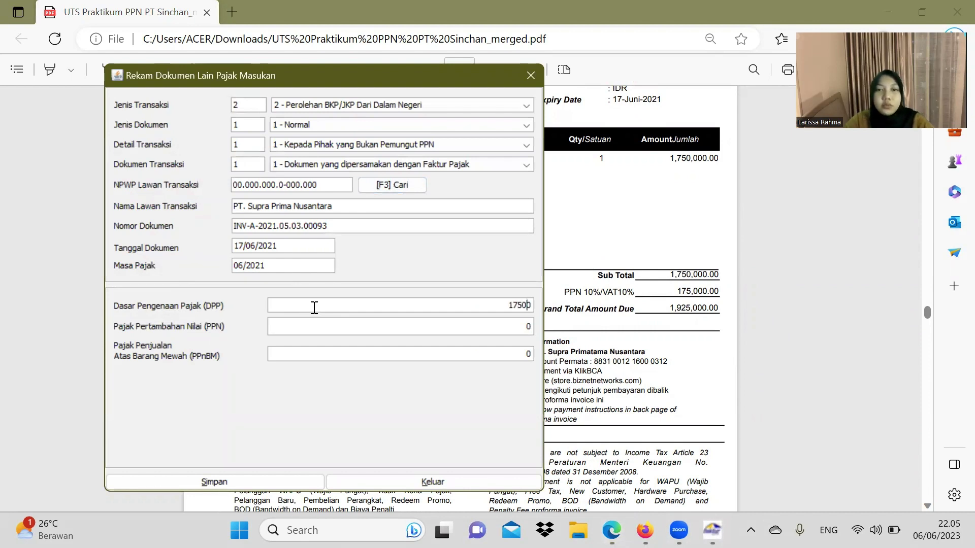
{"action": "type", "text": "00"}
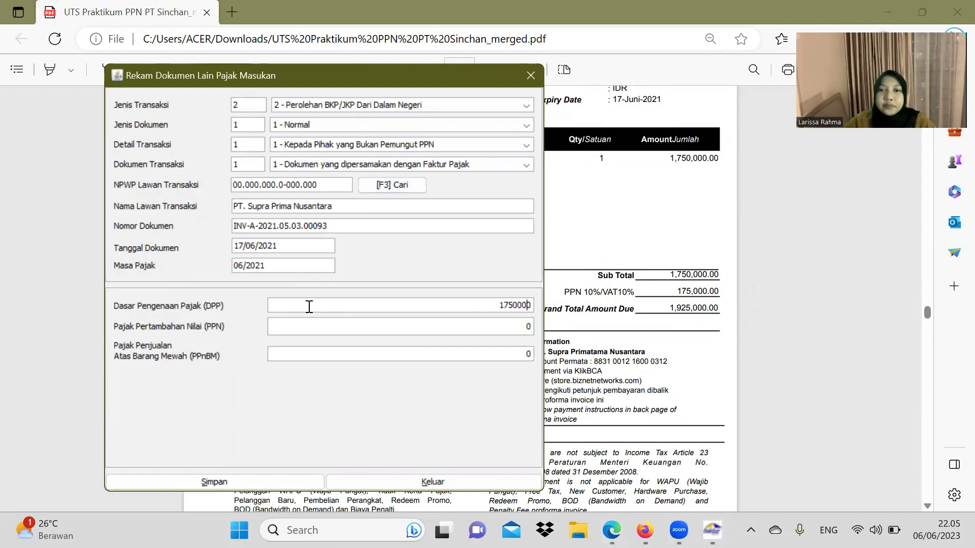
{"action": "left_click", "coordinate": [347, 333]}
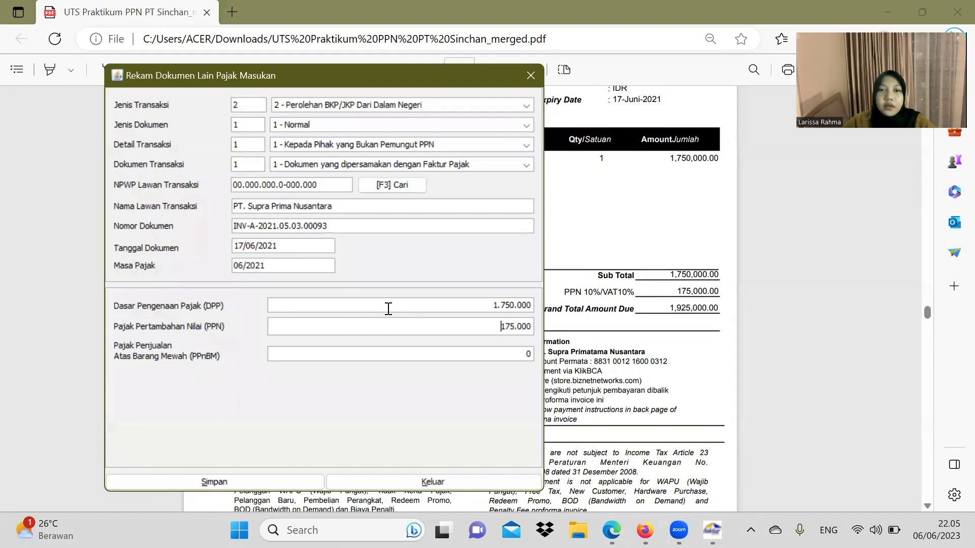
{"action": "left_click", "coordinate": [285, 479]}
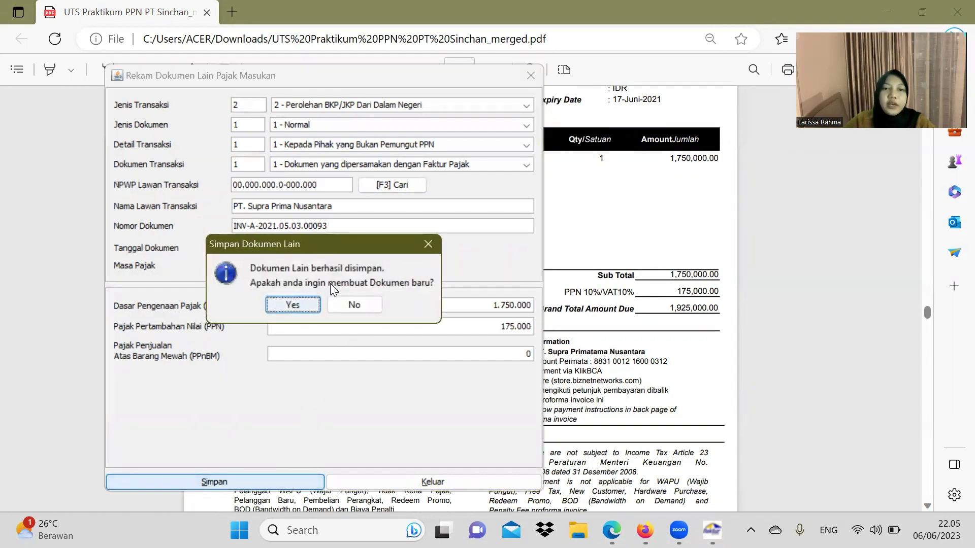
{"action": "left_click", "coordinate": [300, 305]}
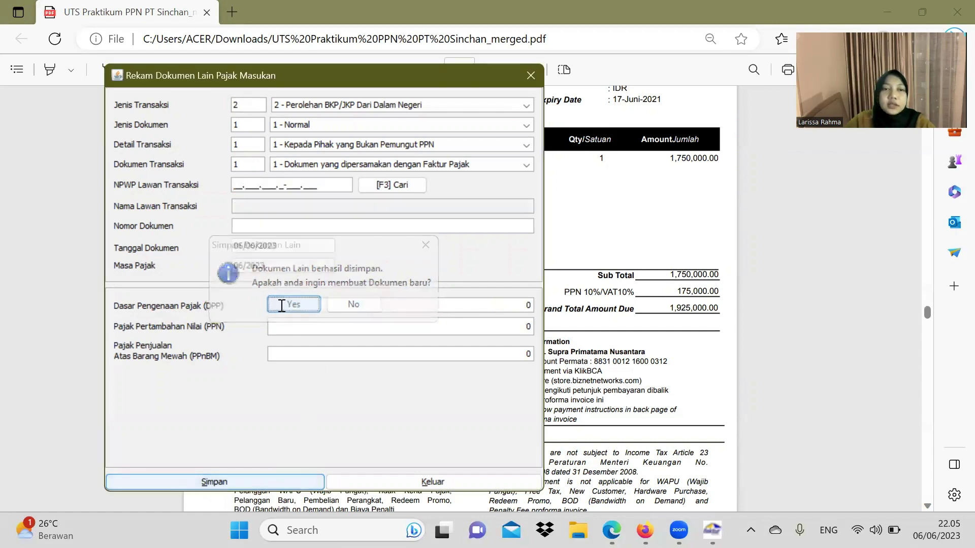
{"action": "left_click", "coordinate": [555, 205]}
Step: Set Jenis Transaksi to 1 - Impor BKP
{"action": "scroll", "coordinate": [518, 280], "scroll_direction": "down", "scroll_amount": 5}
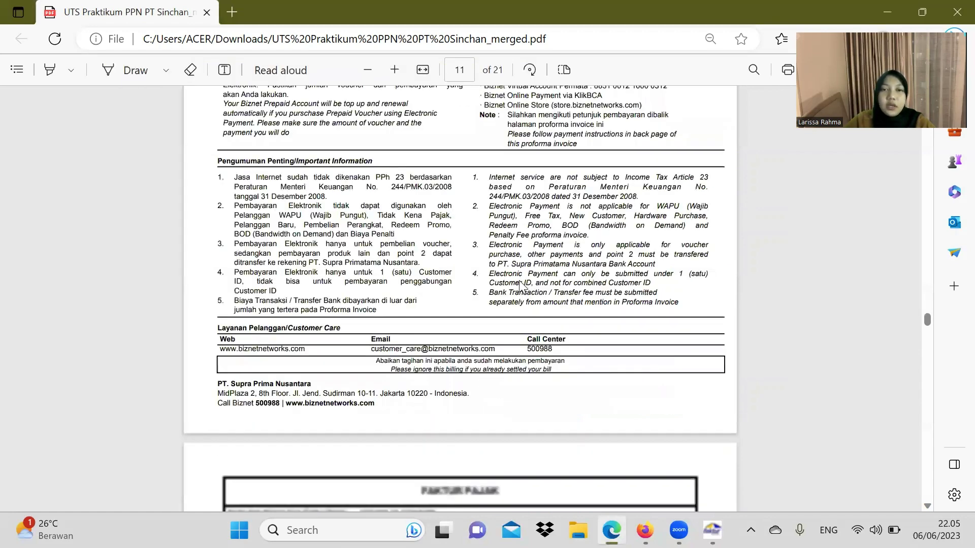
{"action": "scroll", "coordinate": [519, 279], "scroll_direction": "down", "scroll_amount": 15}
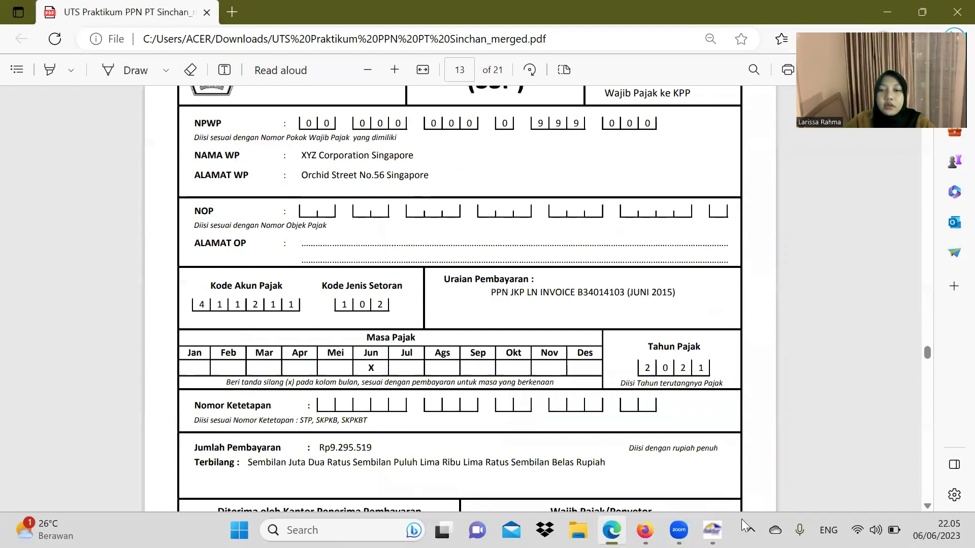
{"action": "key", "text": "alt+Tab"}
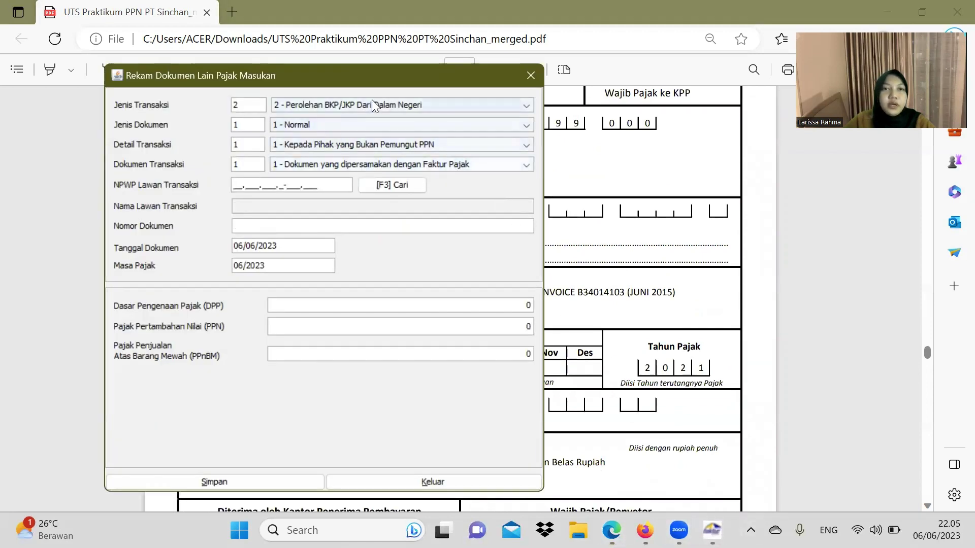
{"action": "left_click", "coordinate": [337, 103]}
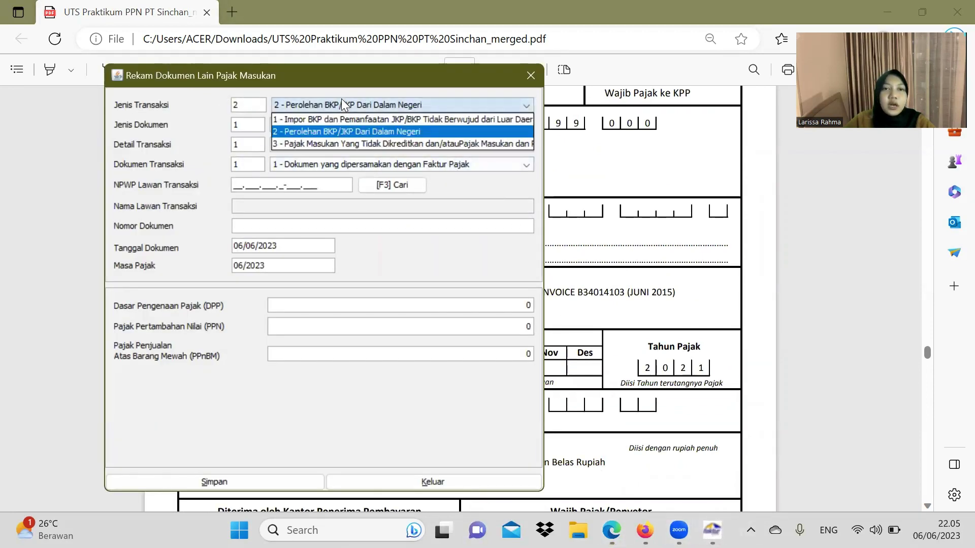
{"action": "left_click", "coordinate": [352, 119]}
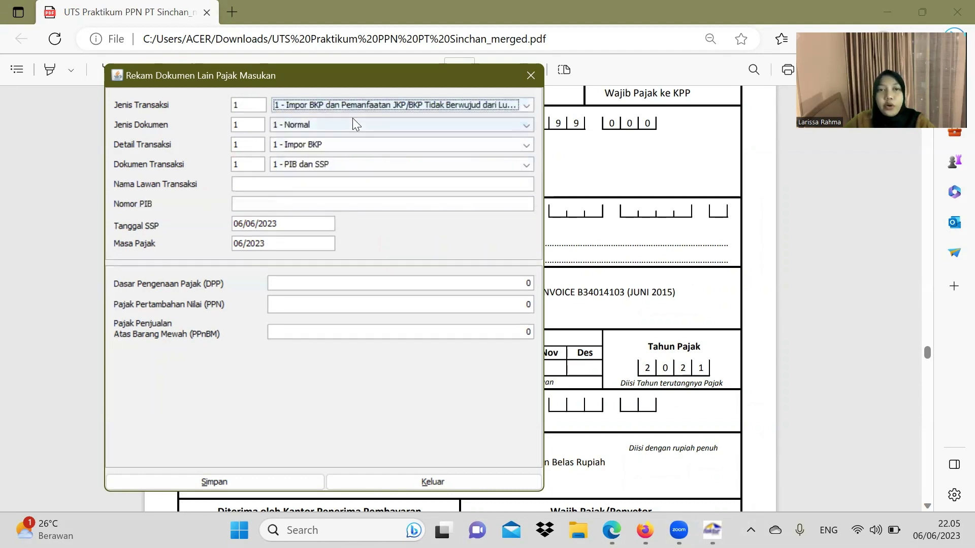
Step: Paste the SSP taxpayer name XYZ Corporation Singapore into Nama Lawan Transaksi
{"action": "left_click", "coordinate": [281, 187]}
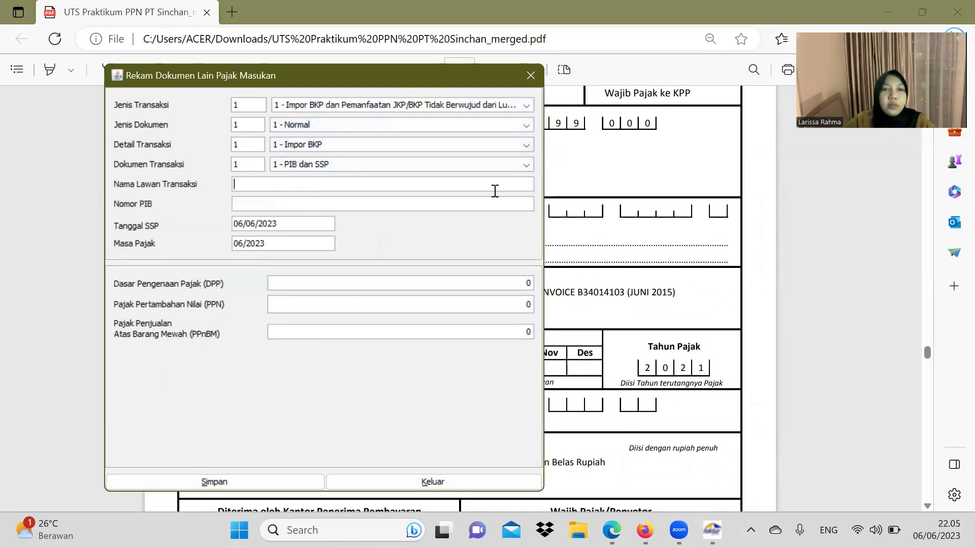
{"action": "left_click", "coordinate": [593, 198]}
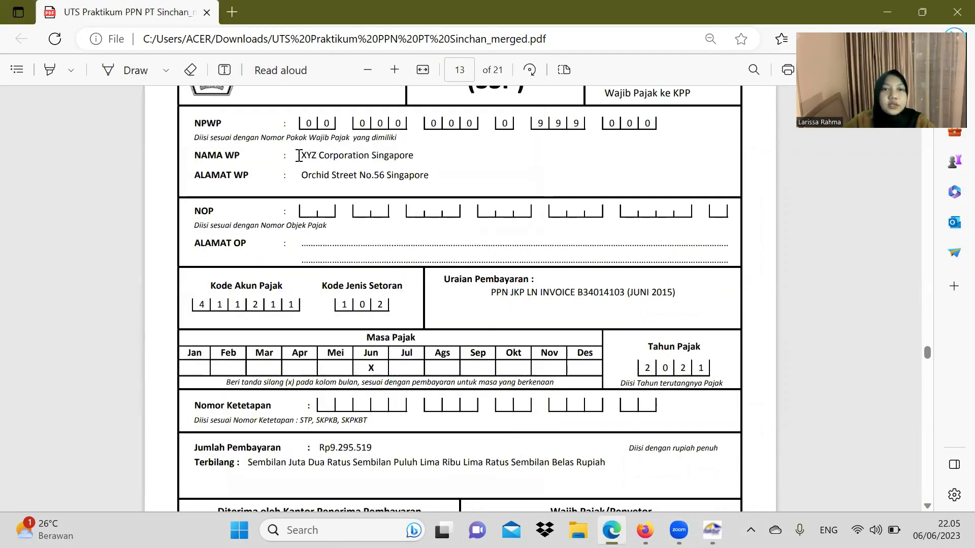
{"action": "left_click_drag", "start_coordinate": [303, 156], "coordinate": [414, 156]}
{"action": "key", "text": "ctrl+c"}
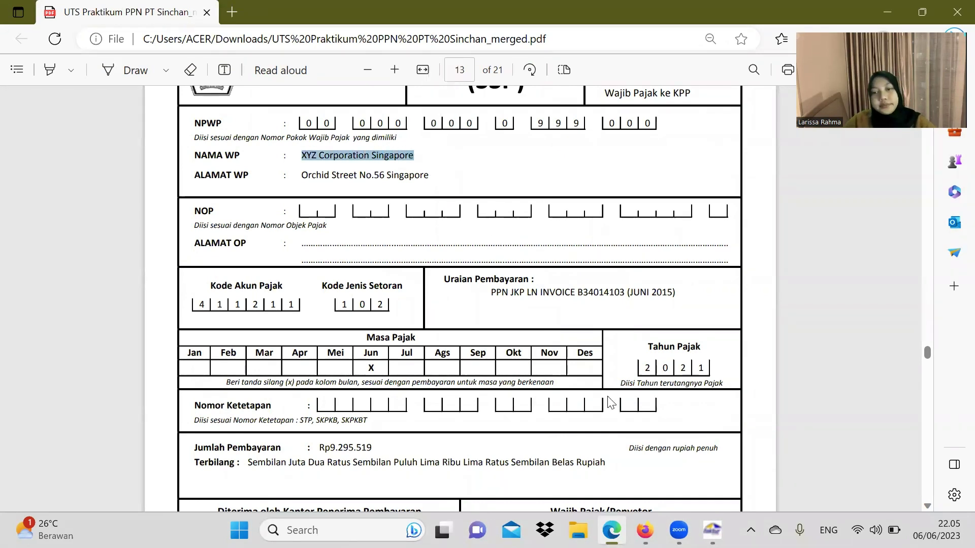
{"action": "left_click", "coordinate": [712, 530]}
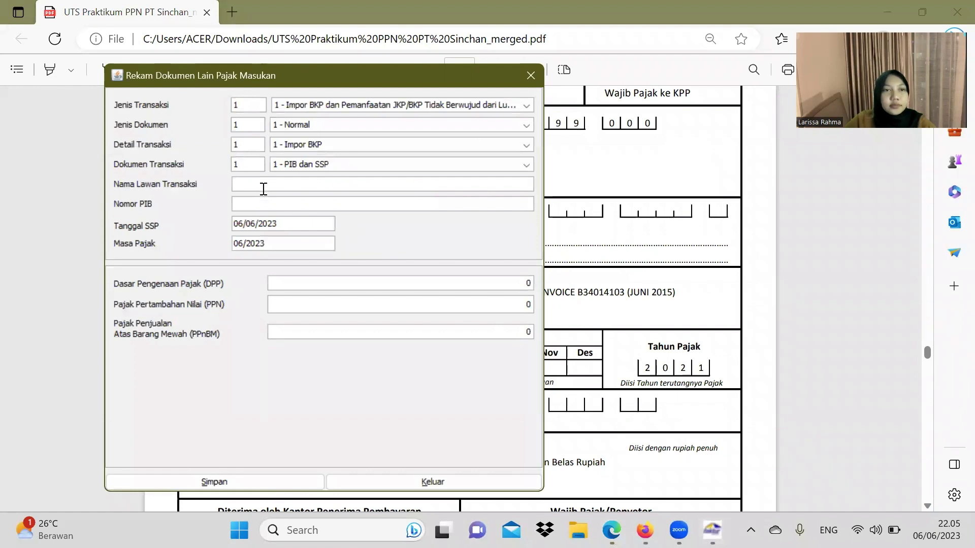
{"action": "left_click", "coordinate": [264, 189]}
{"action": "key", "text": "ctrl+v"}
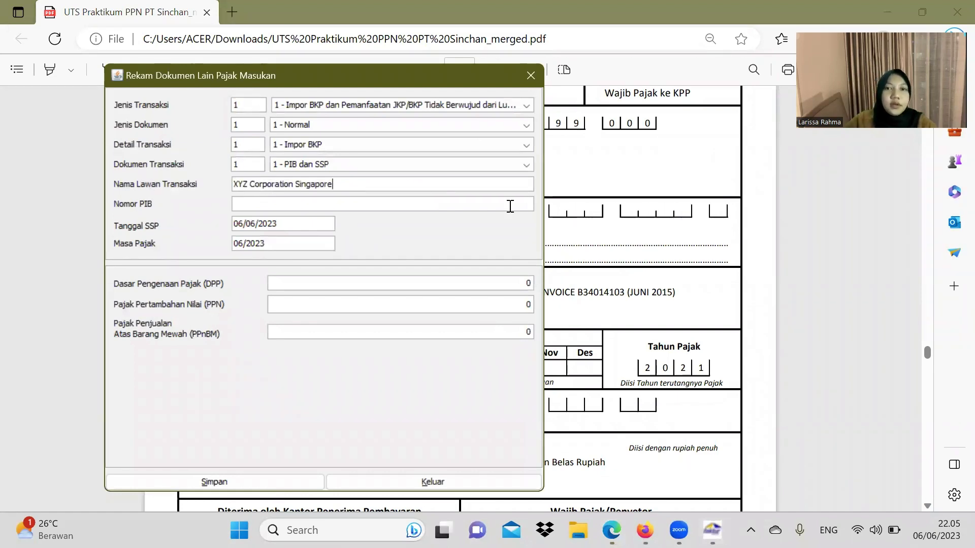
Step: Copy the SSP's NTPN into the Nomor PIB field
{"action": "left_click", "coordinate": [627, 212]}
{"action": "scroll", "coordinate": [513, 238], "scroll_direction": "down", "scroll_amount": 1}
{"action": "scroll", "coordinate": [512, 238], "scroll_direction": "down", "scroll_amount": 3}
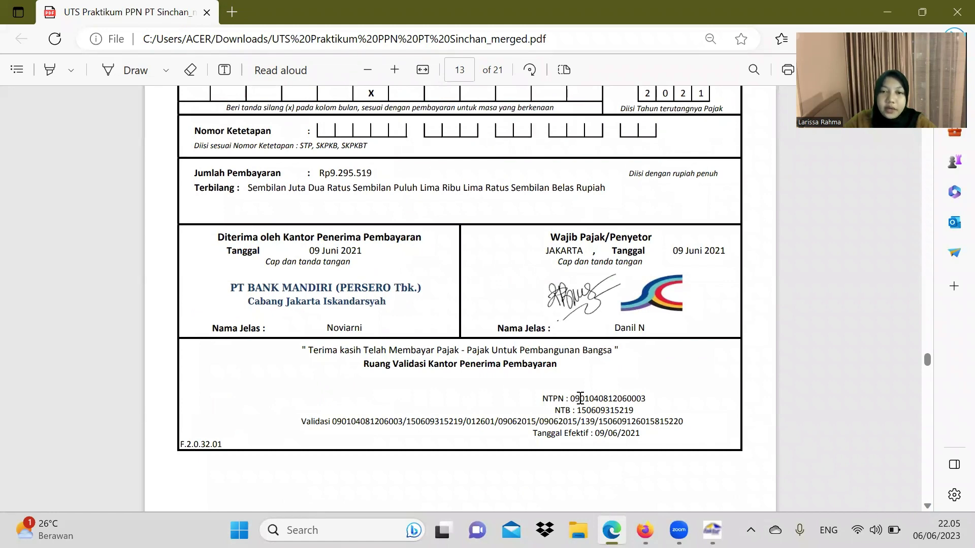
{"action": "left_click_drag", "start_coordinate": [570, 399], "coordinate": [654, 404]}
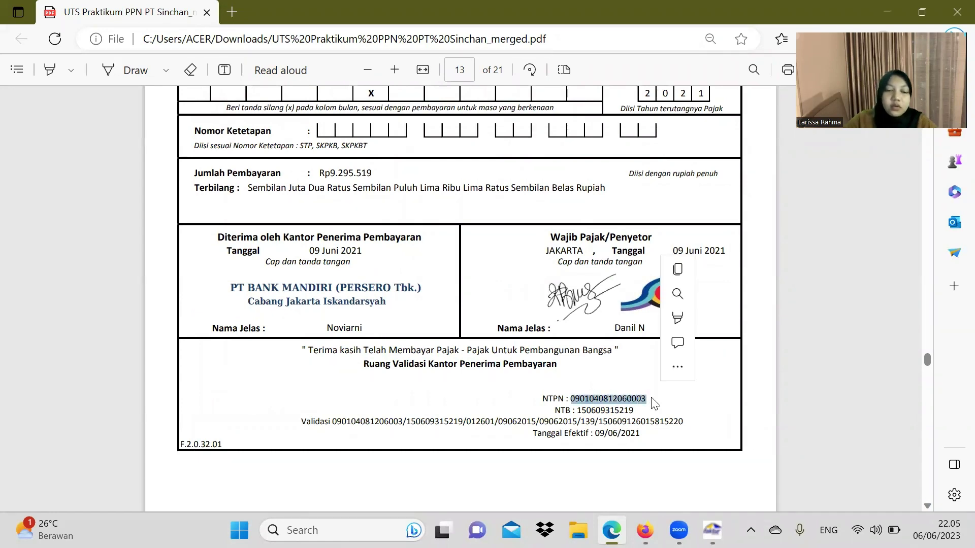
{"action": "key", "text": "ctrl+c"}
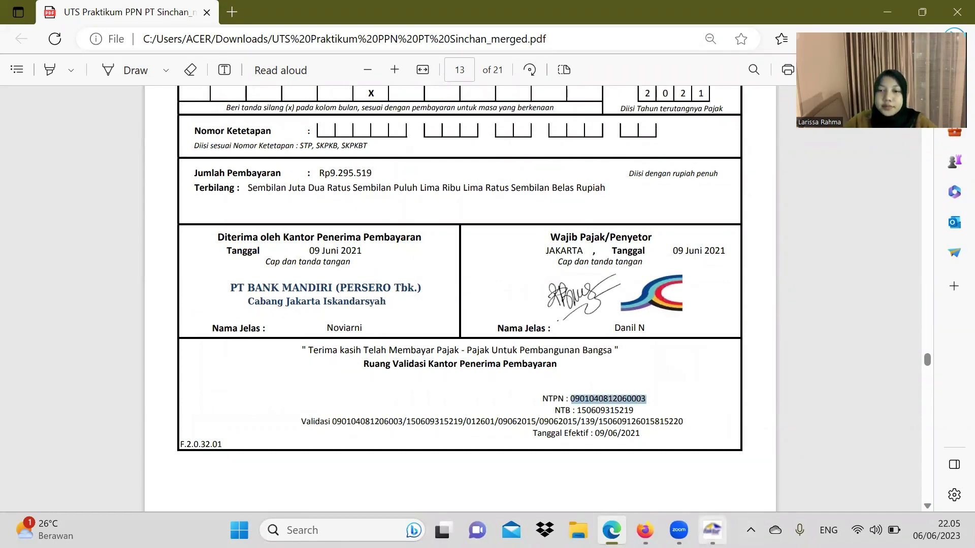
{"action": "left_click", "coordinate": [712, 531]}
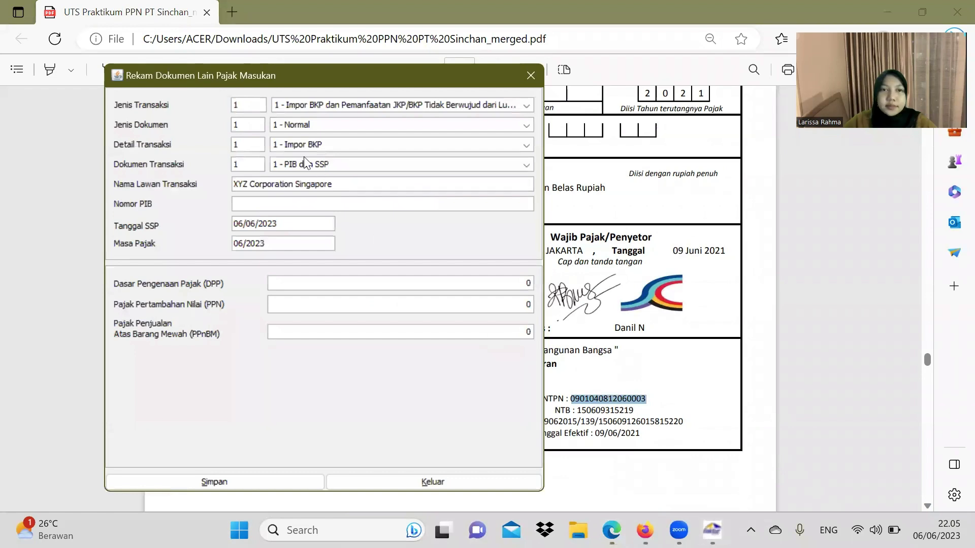
{"action": "left_click", "coordinate": [253, 205]}
{"action": "key", "text": "ctrl+v"}
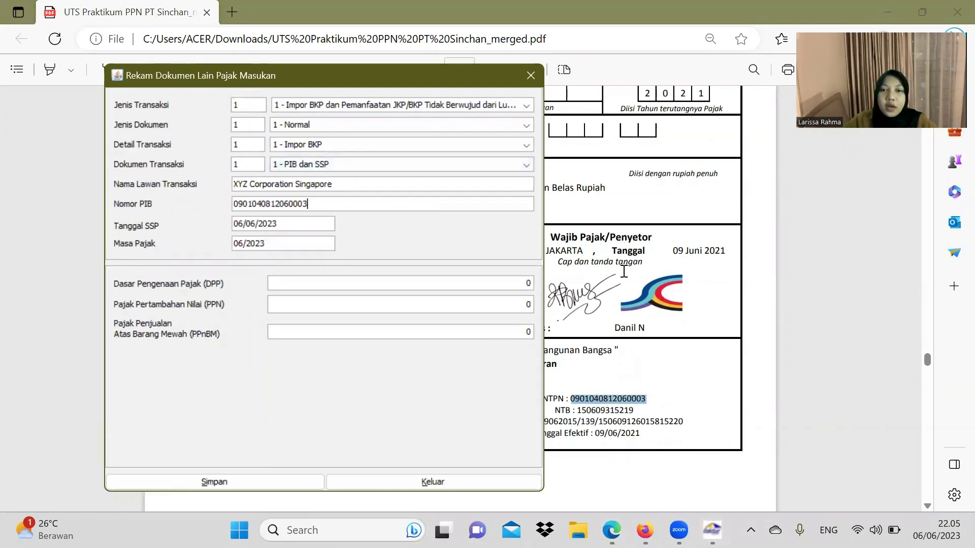
{"action": "left_click", "coordinate": [624, 273]}
{"action": "scroll", "coordinate": [615, 269], "scroll_direction": "up", "scroll_amount": 9}
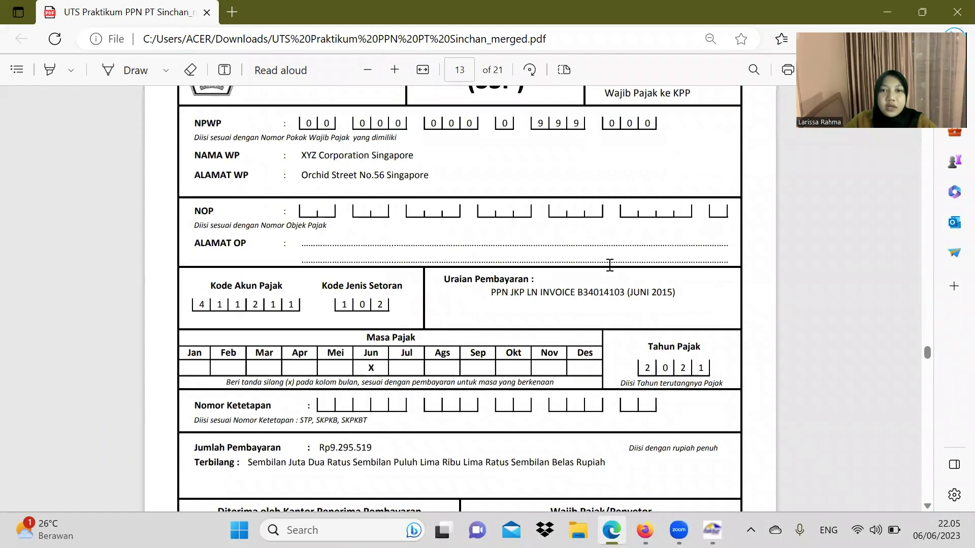
{"action": "scroll", "coordinate": [609, 266], "scroll_direction": "down", "scroll_amount": 4}
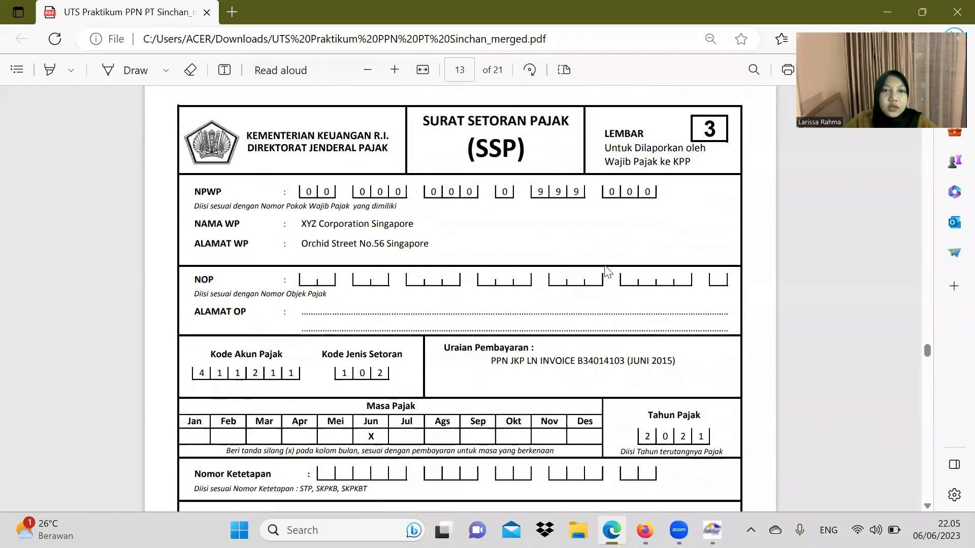
{"action": "scroll", "coordinate": [604, 270], "scroll_direction": "down", "scroll_amount": 4}
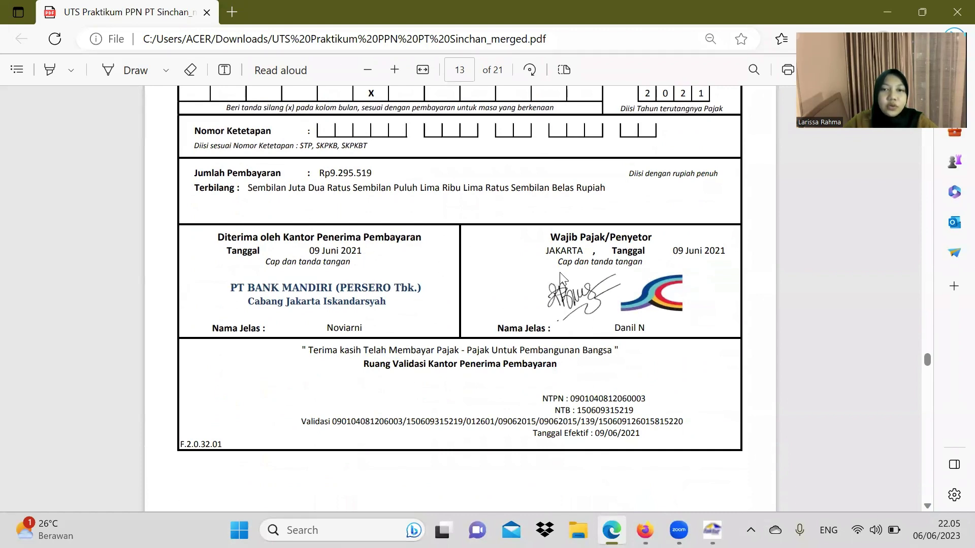
{"action": "left_click", "coordinate": [712, 530]}
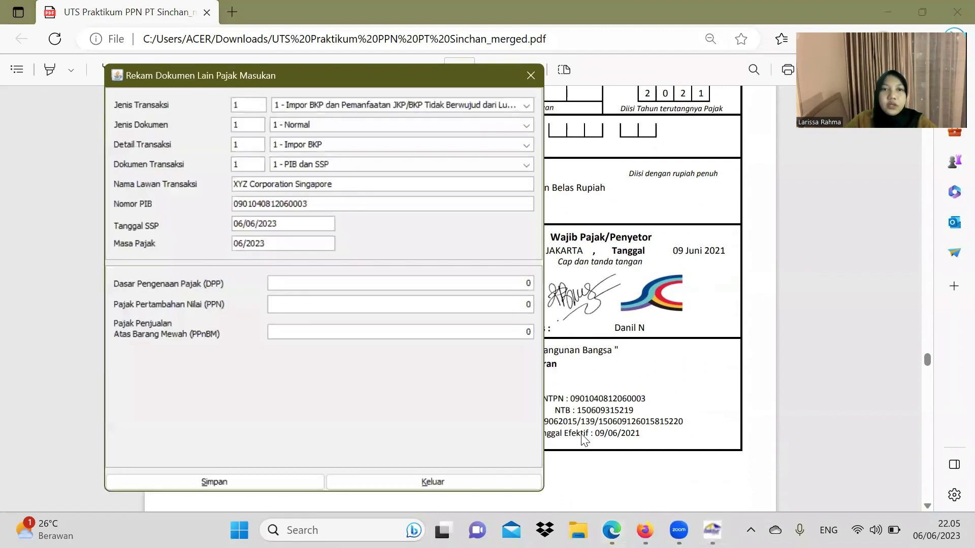
Step: Correct the SSP date to 09/06/2021
{"action": "left_click", "coordinate": [242, 225]}
{"action": "key", "text": "BackSpace"}
{"action": "type", "text": "9"}
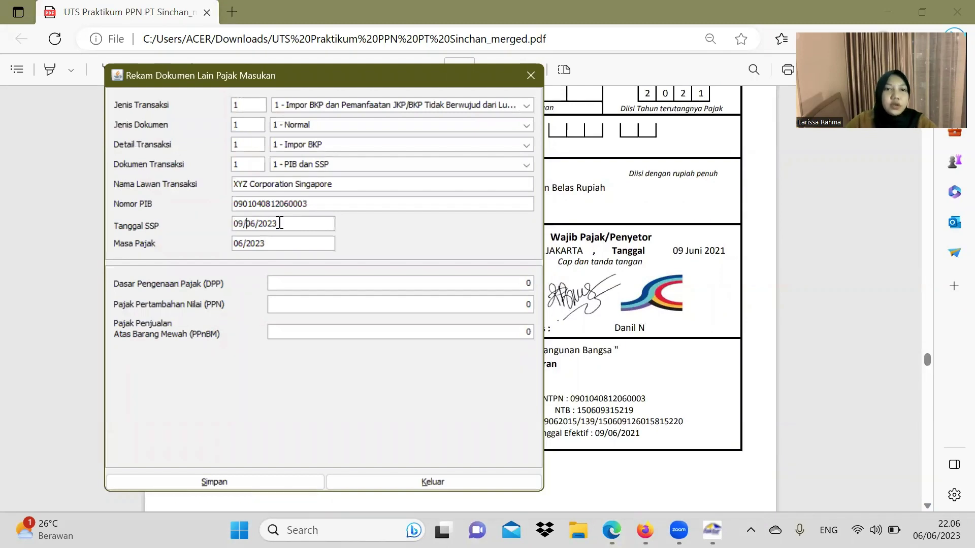
{"action": "left_click", "coordinate": [279, 223]}
{"action": "key", "text": "BackSpace"}
{"action": "type", "text": "1"}
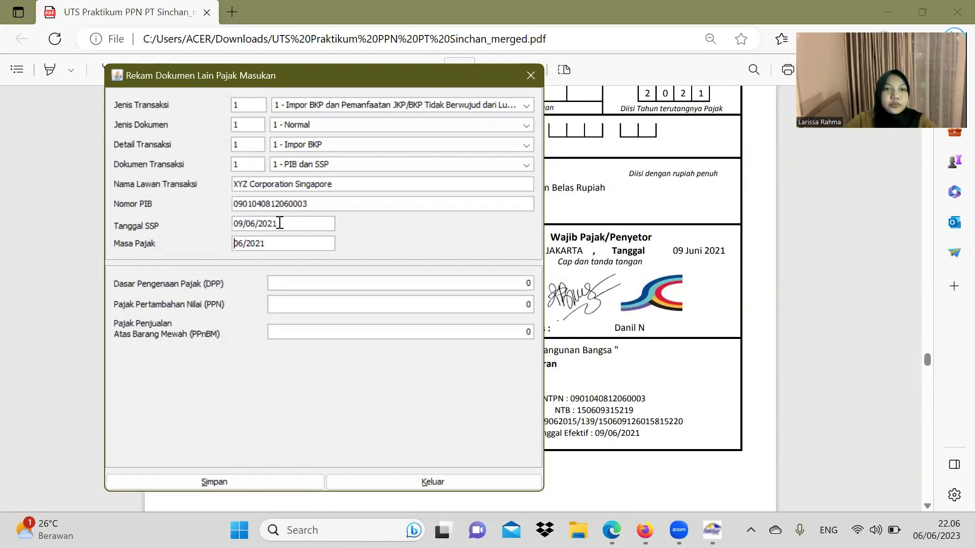
{"action": "key", "text": "Tab"}
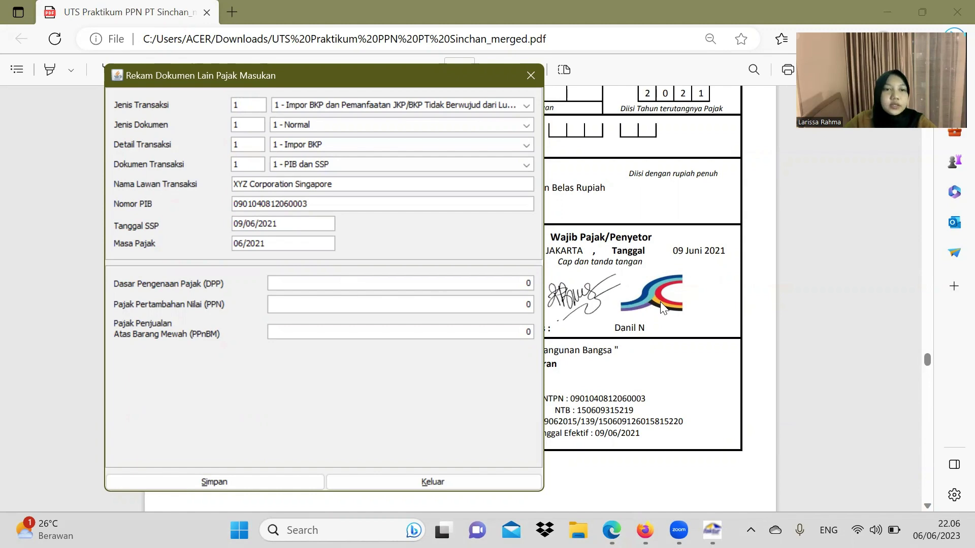
Step: Enter DPP 92.955.190 so PPN fills as 9.295.519, and save the import document
{"action": "left_click", "coordinate": [662, 308]}
{"action": "scroll", "coordinate": [508, 307], "scroll_direction": "up", "scroll_amount": 3}
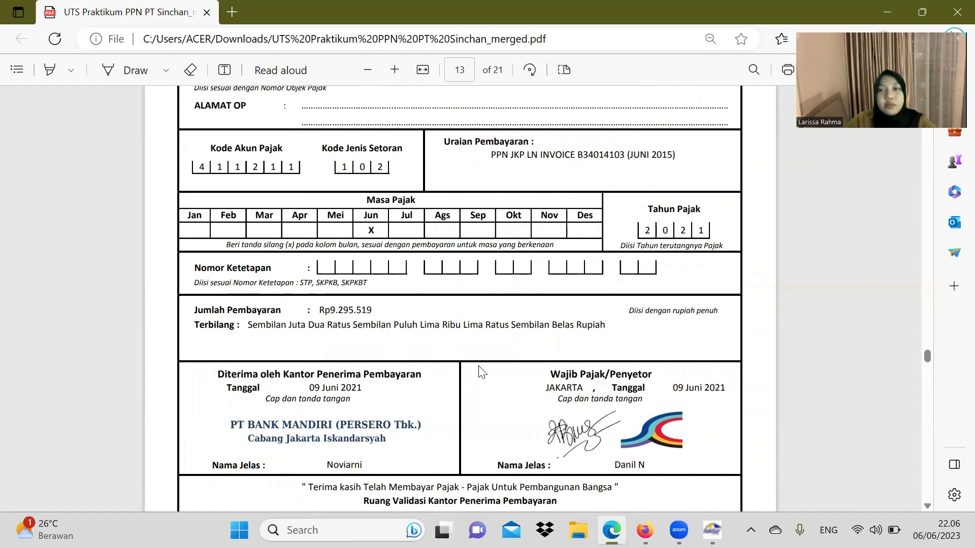
{"action": "left_click", "coordinate": [713, 530]}
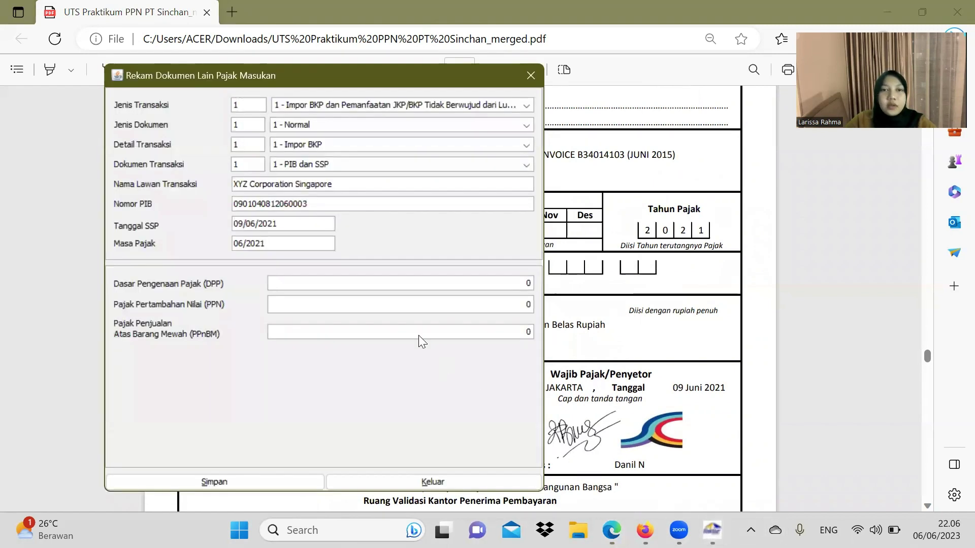
{"action": "left_click", "coordinate": [348, 283]}
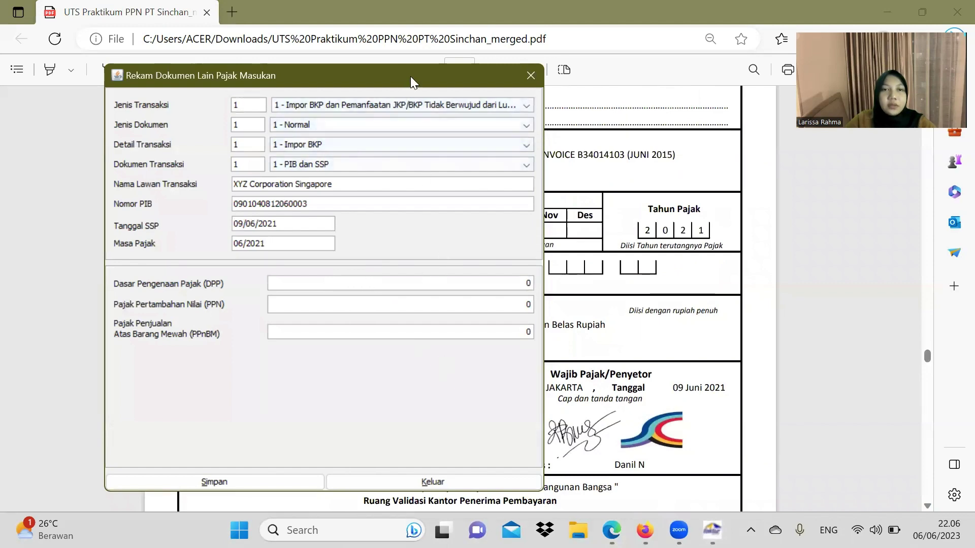
{"action": "left_click_drag", "start_coordinate": [410, 76], "coordinate": [705, 103]}
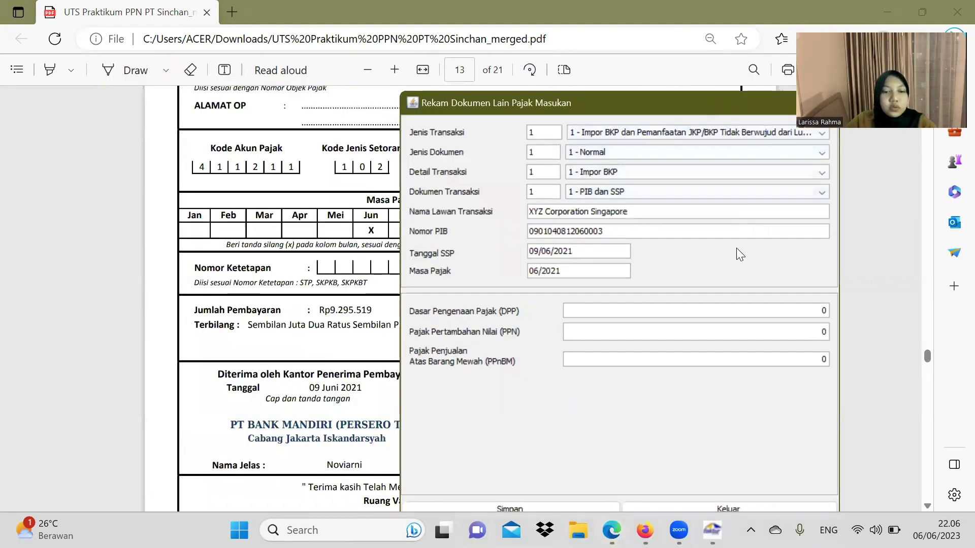
{"action": "type", "text": "9.2"}
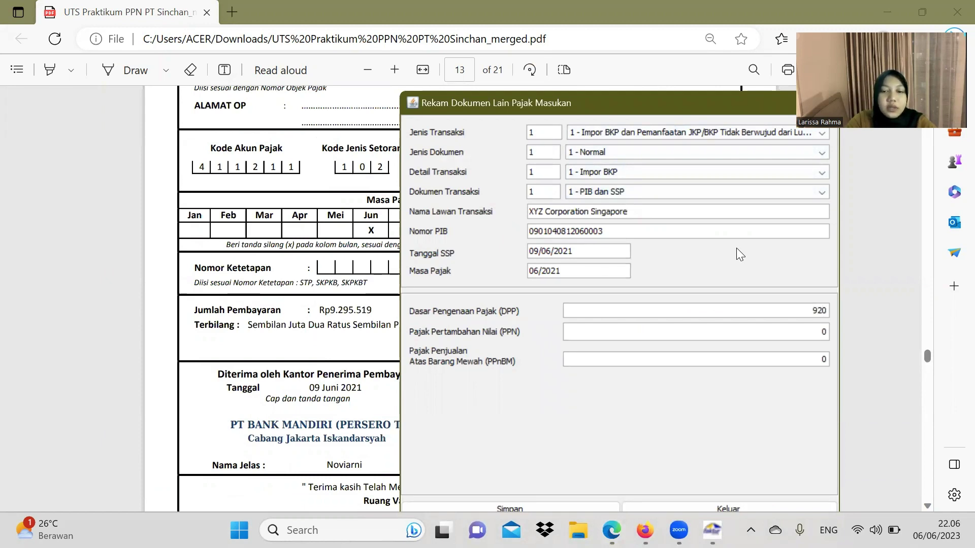
{"action": "type", "text": "9"}
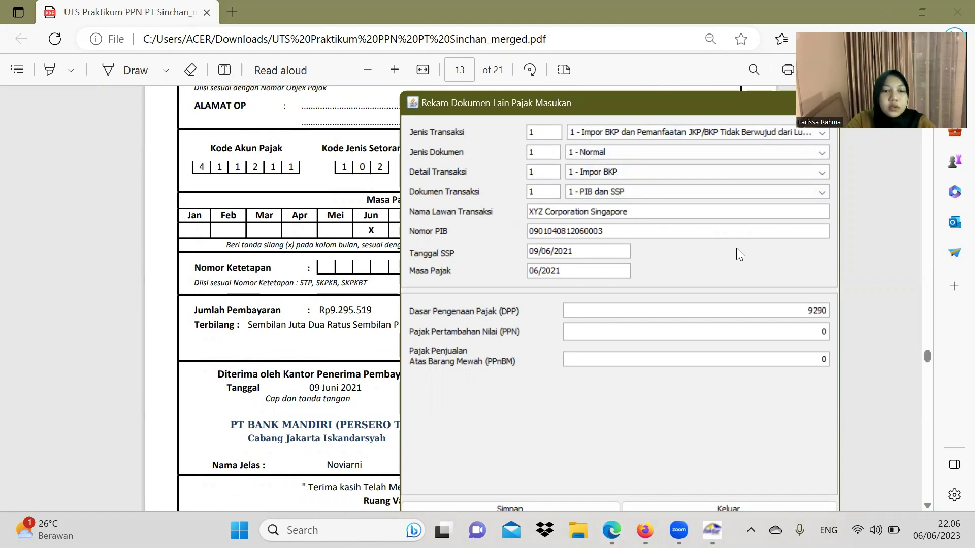
{"action": "type", "text": "5."}
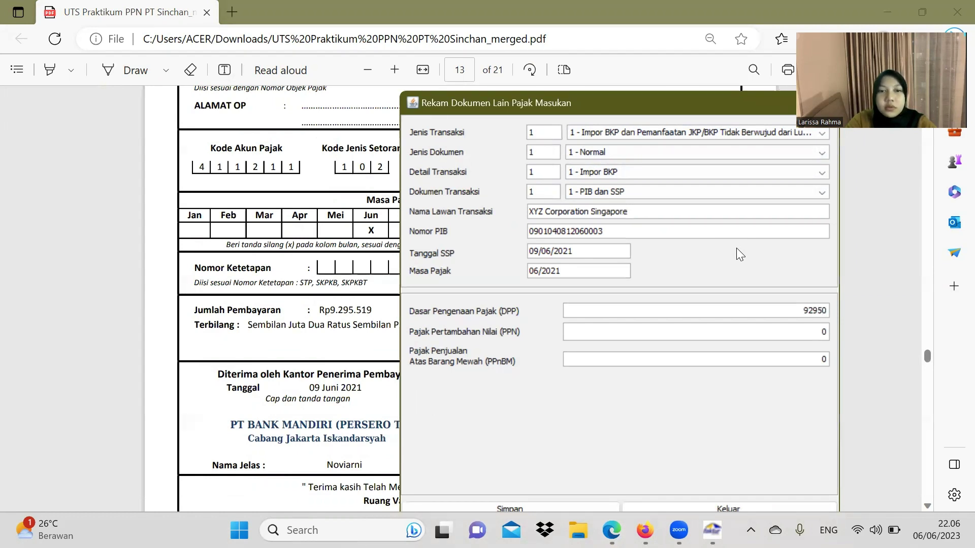
{"action": "type", "text": "51"}
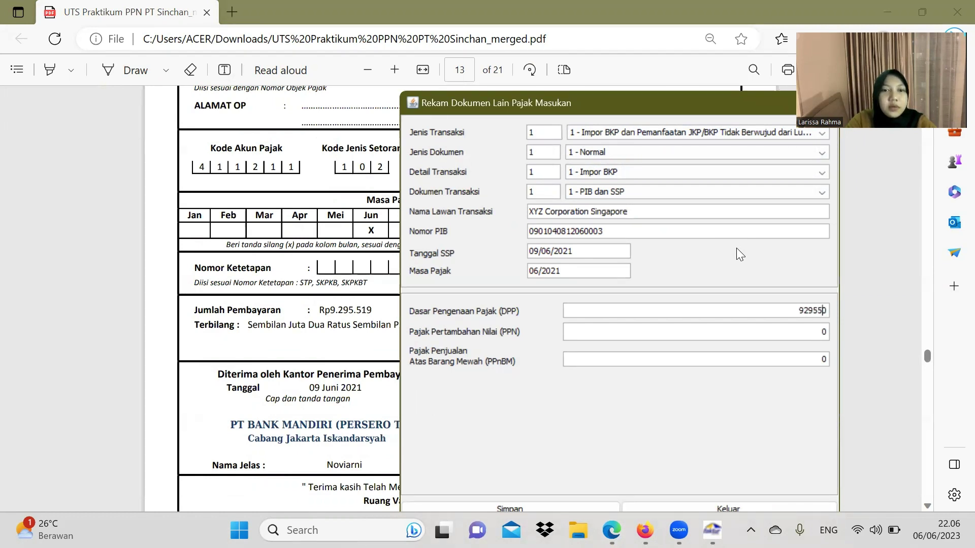
{"action": "type", "text": "9"}
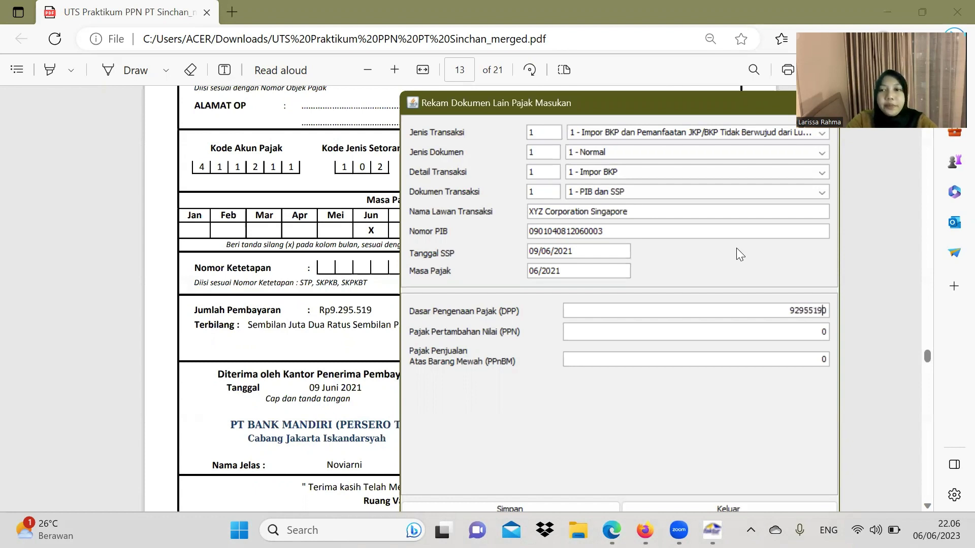
{"action": "left_click", "coordinate": [789, 329]}
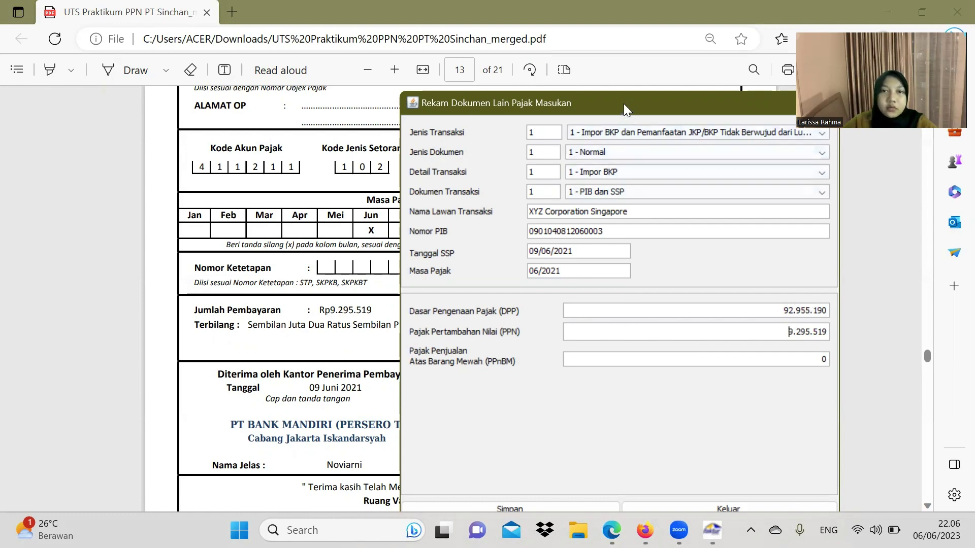
{"action": "left_click_drag", "start_coordinate": [624, 103], "coordinate": [469, 29]}
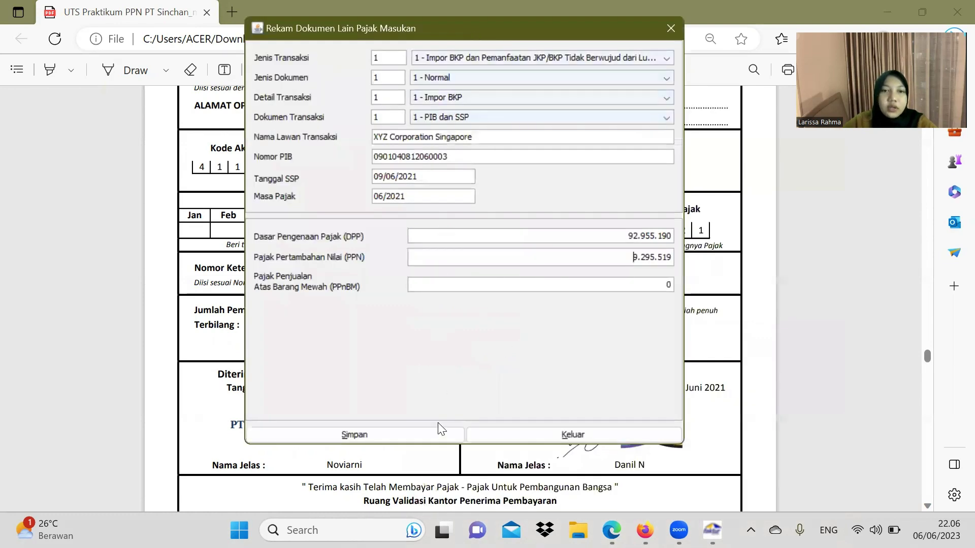
{"action": "left_click", "coordinate": [411, 433]}
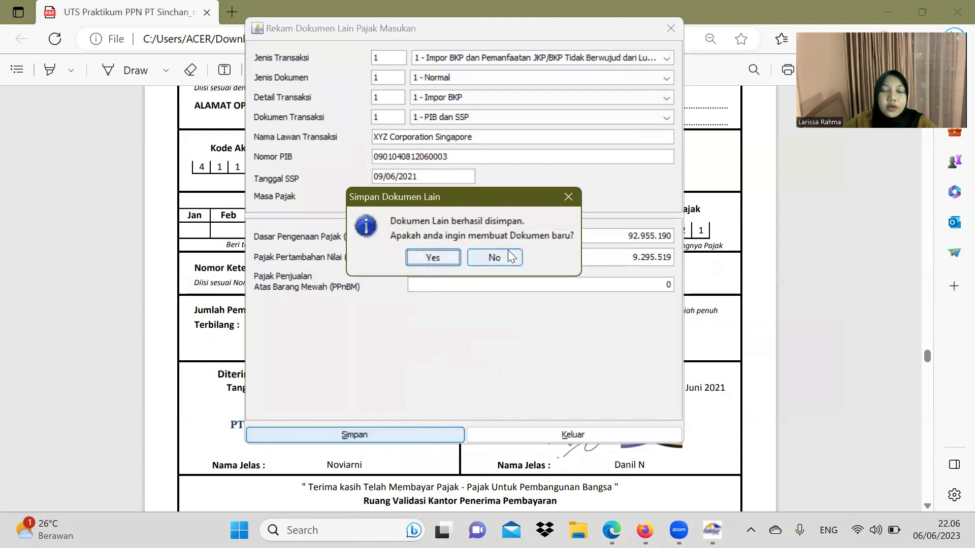
Step: Decline a new document, check both records including the 92.955.190 import, and close the list
{"action": "left_click", "coordinate": [494, 258]}
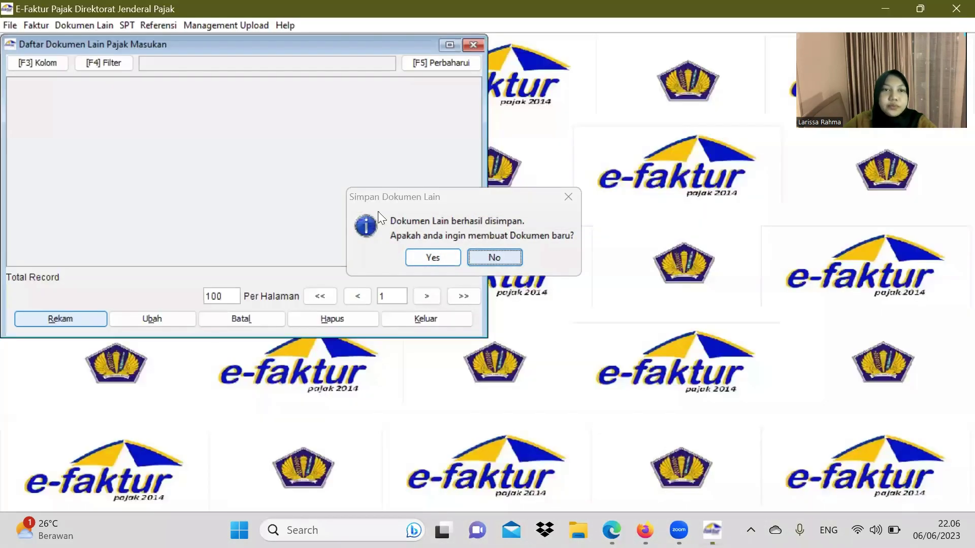
{"action": "left_click_drag", "start_coordinate": [237, 258], "coordinate": [272, 264]}
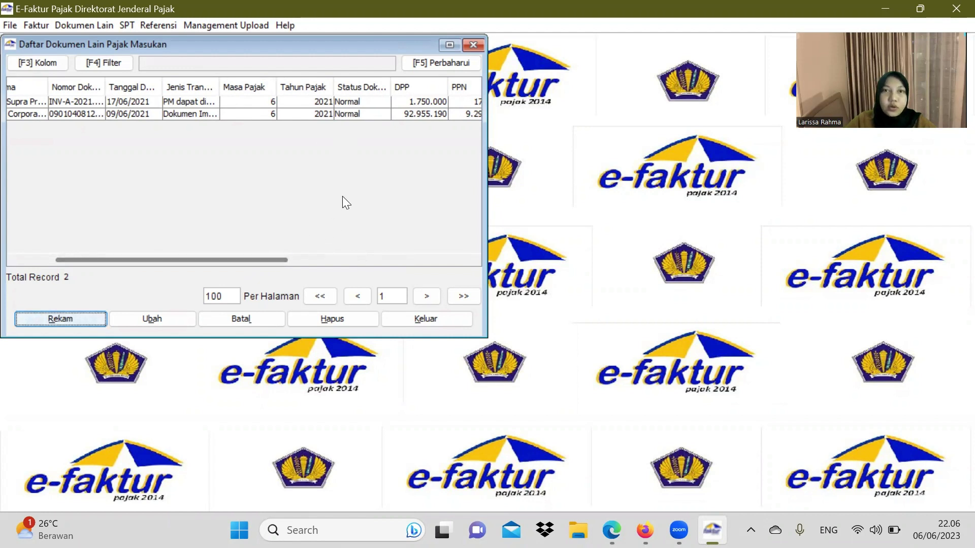
{"action": "left_click", "coordinate": [471, 45]}
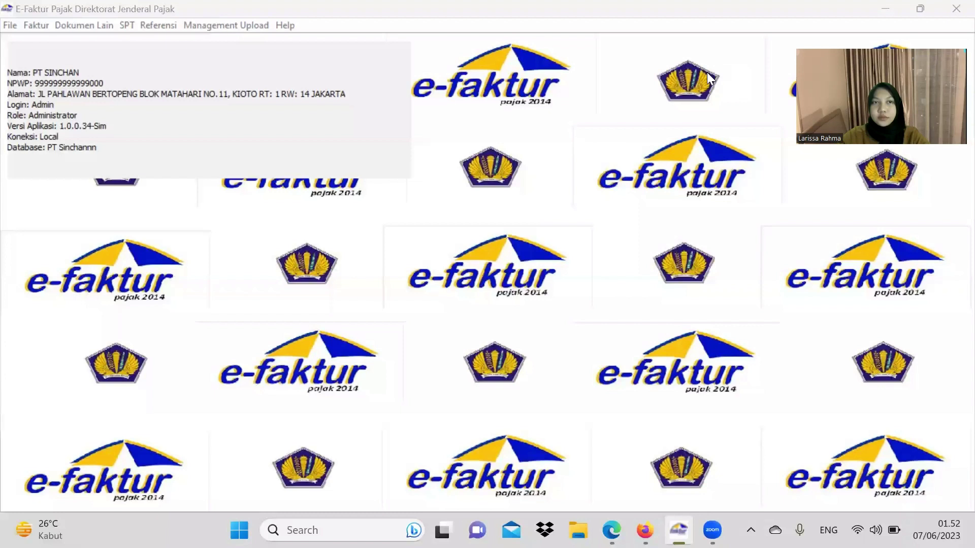
Step: Post period 06–06, tax year 2021 after counting 6 output and 5 input documents
{"action": "left_click", "coordinate": [231, 70]}
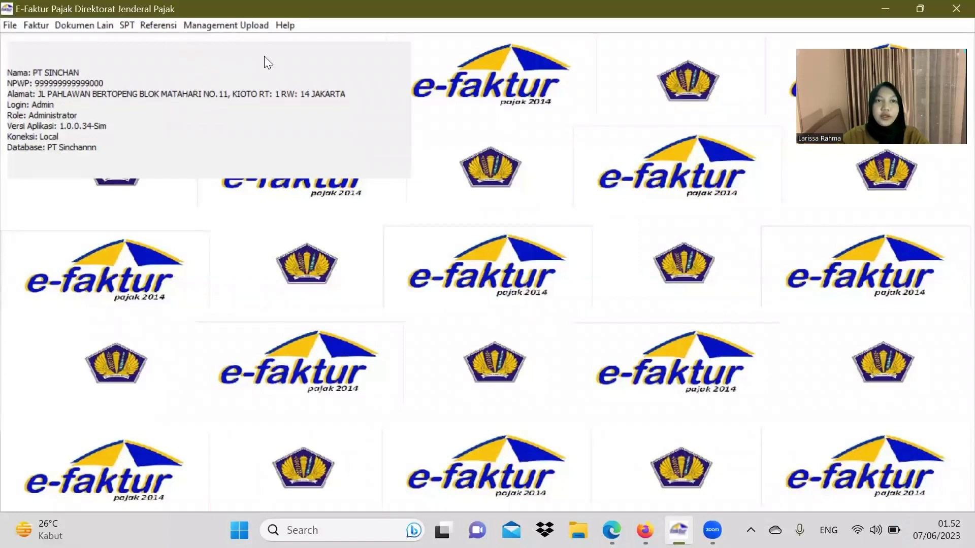
{"action": "left_click", "coordinate": [127, 25]}
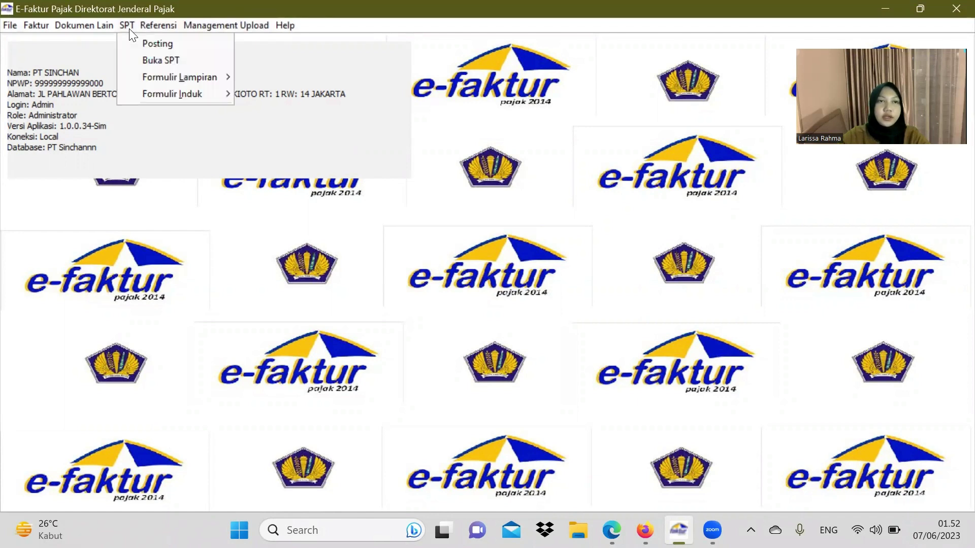
{"action": "left_click", "coordinate": [156, 41]}
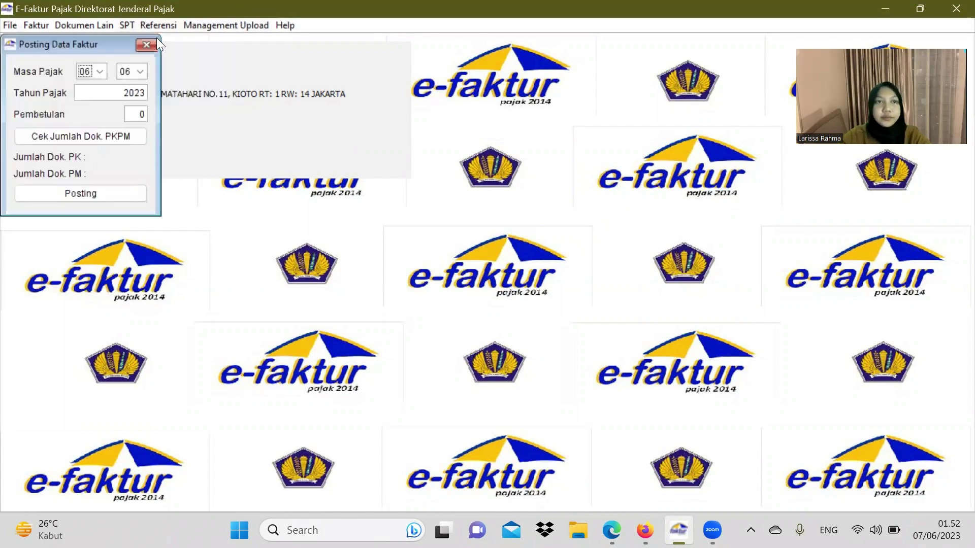
{"action": "left_click", "coordinate": [144, 97]}
{"action": "key", "text": "BackSpace"}
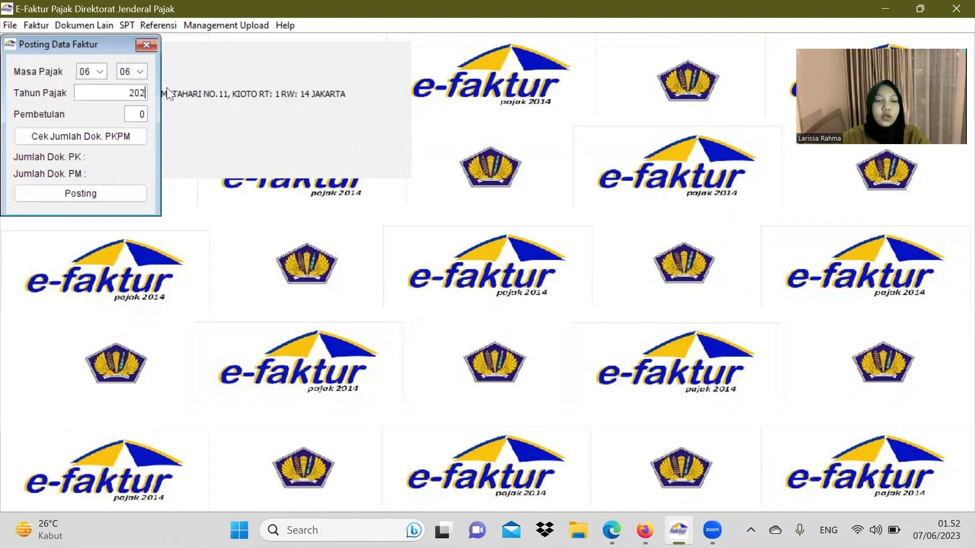
{"action": "type", "text": "1"}
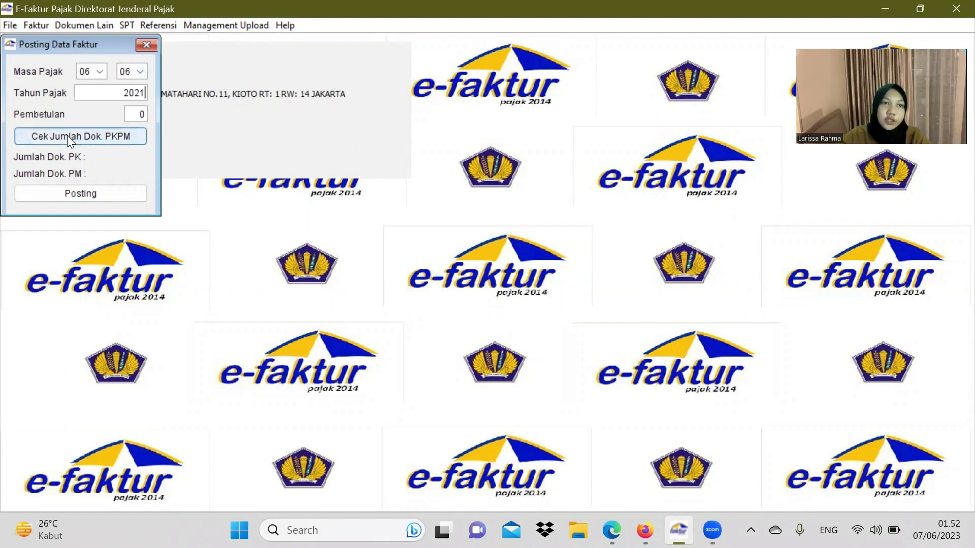
{"action": "left_click", "coordinate": [110, 136]}
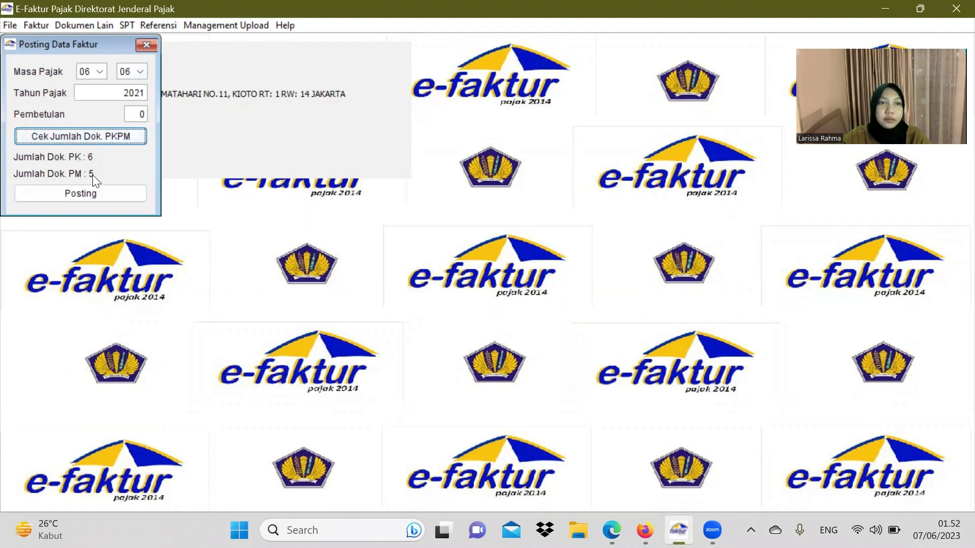
{"action": "left_click", "coordinate": [117, 198]}
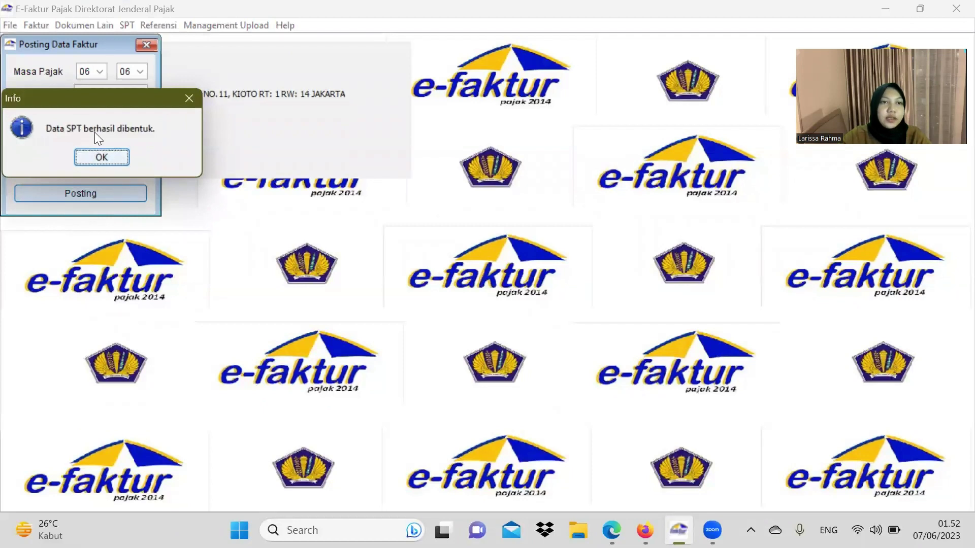
{"action": "left_click", "coordinate": [113, 156]}
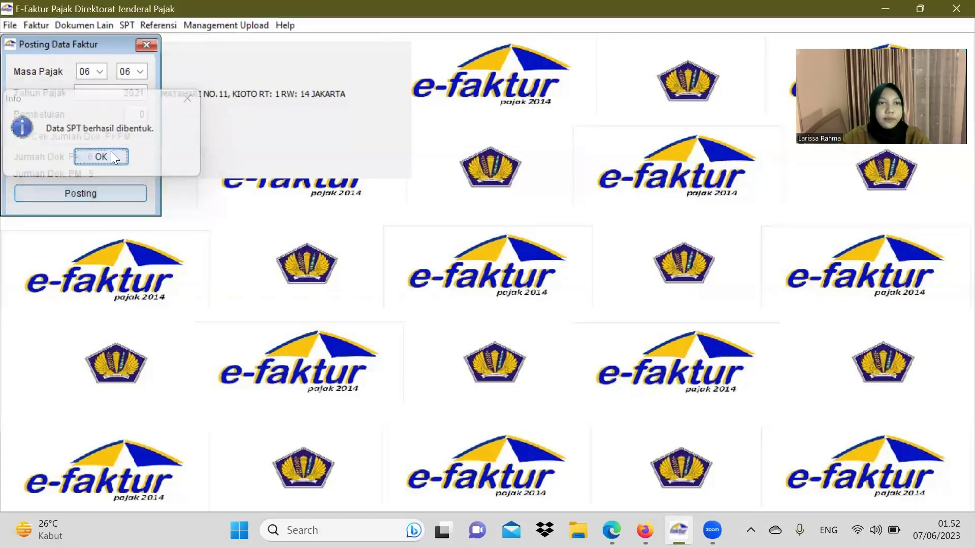
{"action": "left_click", "coordinate": [140, 49]}
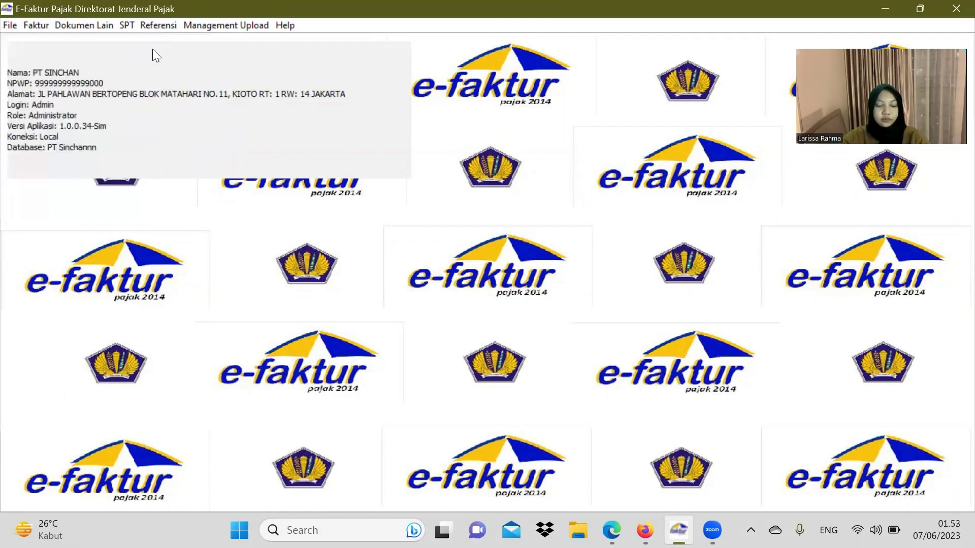
Step: Open the 2021 period 6-6 return (pembetulan 0) from the SPT list for editing
{"action": "left_click", "coordinate": [134, 27]}
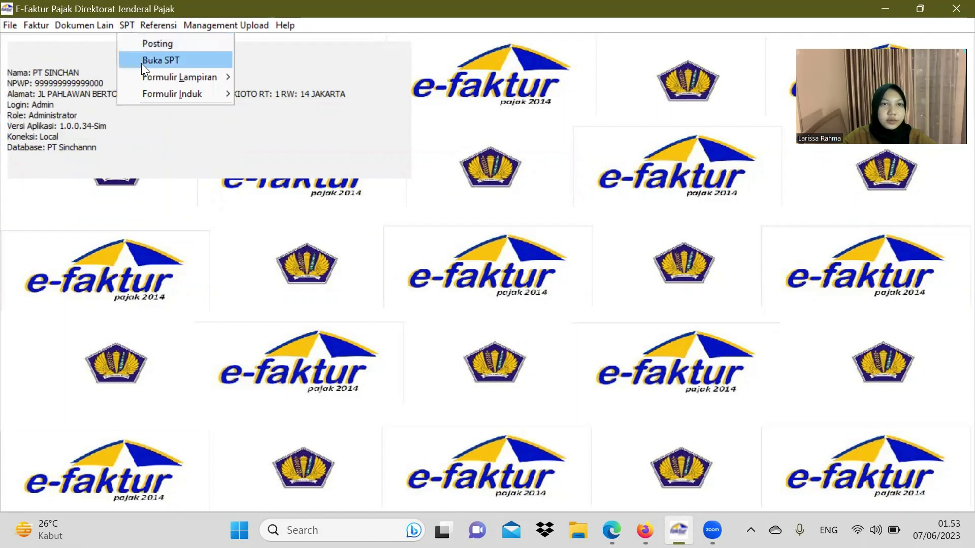
{"action": "left_click", "coordinate": [165, 60]}
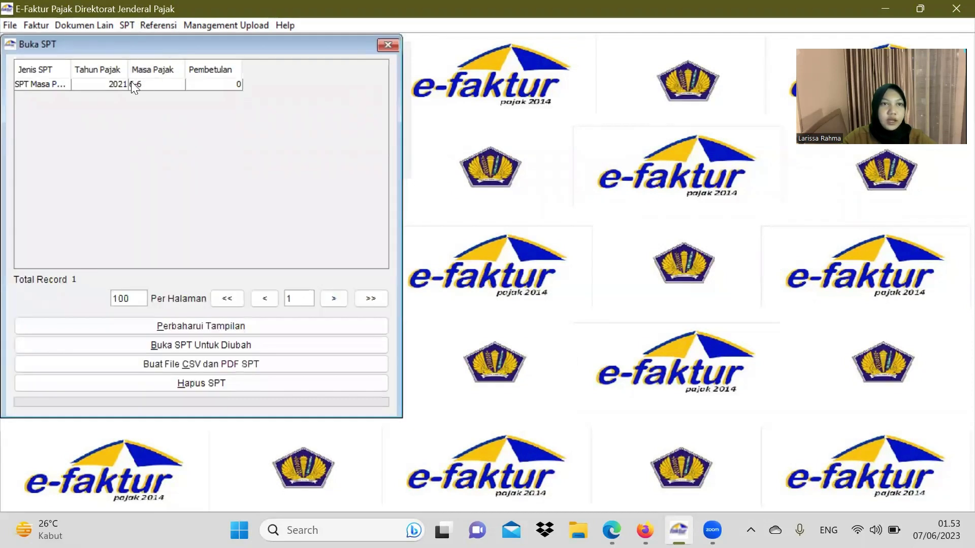
{"action": "left_click", "coordinate": [219, 326]}
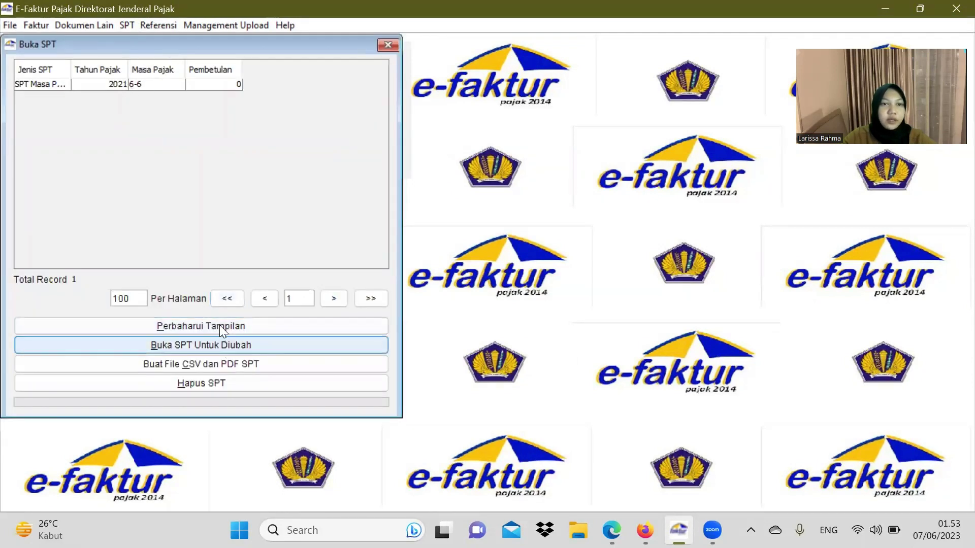
{"action": "left_click", "coordinate": [139, 83]}
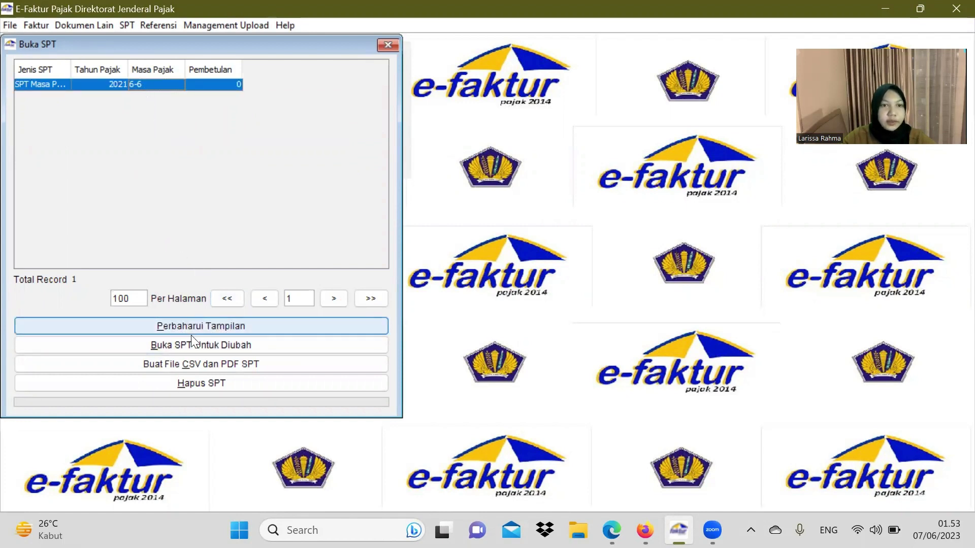
{"action": "left_click", "coordinate": [200, 344]}
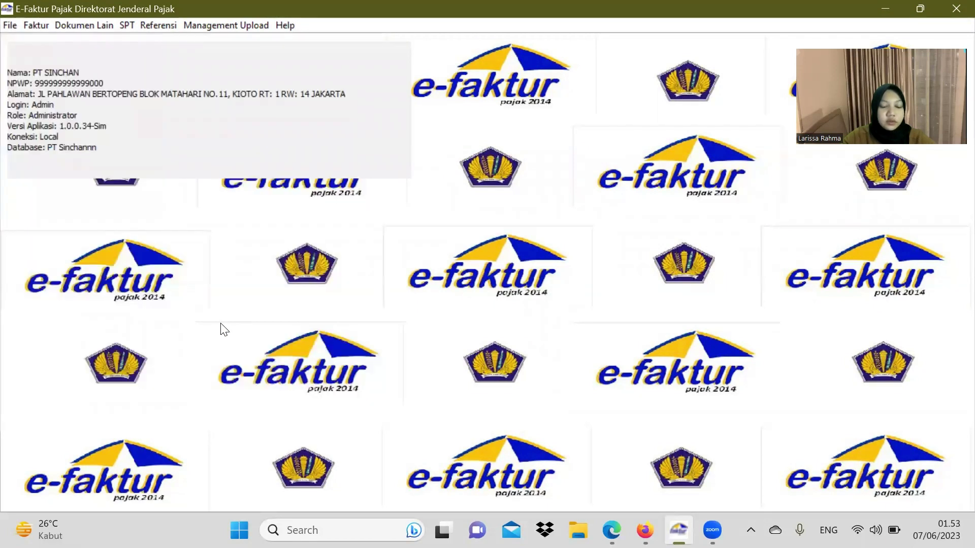
Step: Open Formulir 1111 AB and show Bagian III with 16.245.519 creditable input tax
{"action": "left_click", "coordinate": [131, 23]}
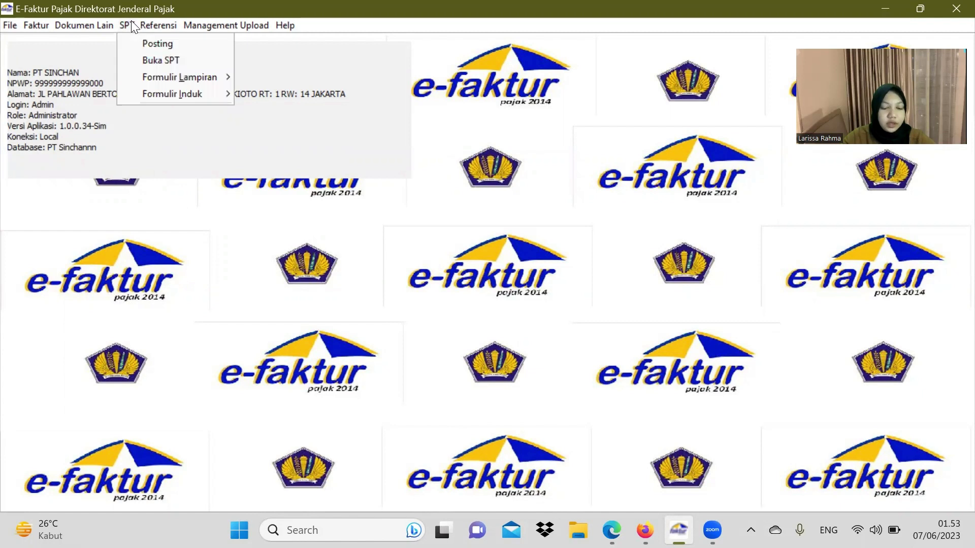
{"action": "mouse_move", "coordinate": [191, 82]}
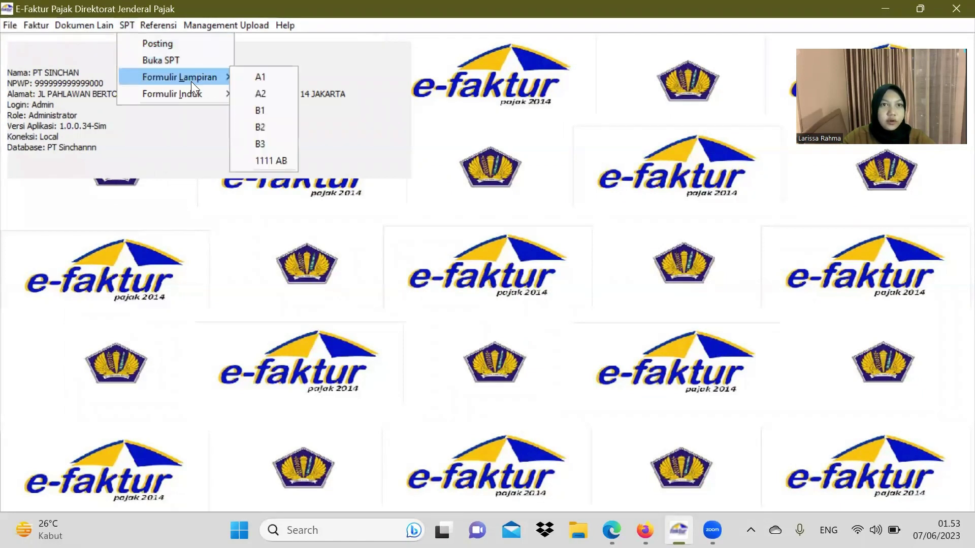
{"action": "left_click", "coordinate": [277, 163]}
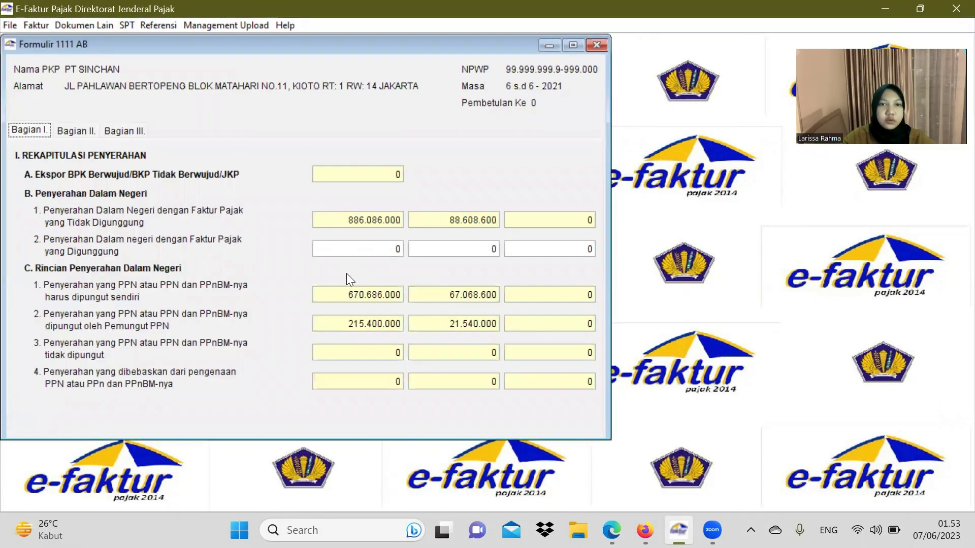
{"action": "left_click", "coordinate": [91, 133]}
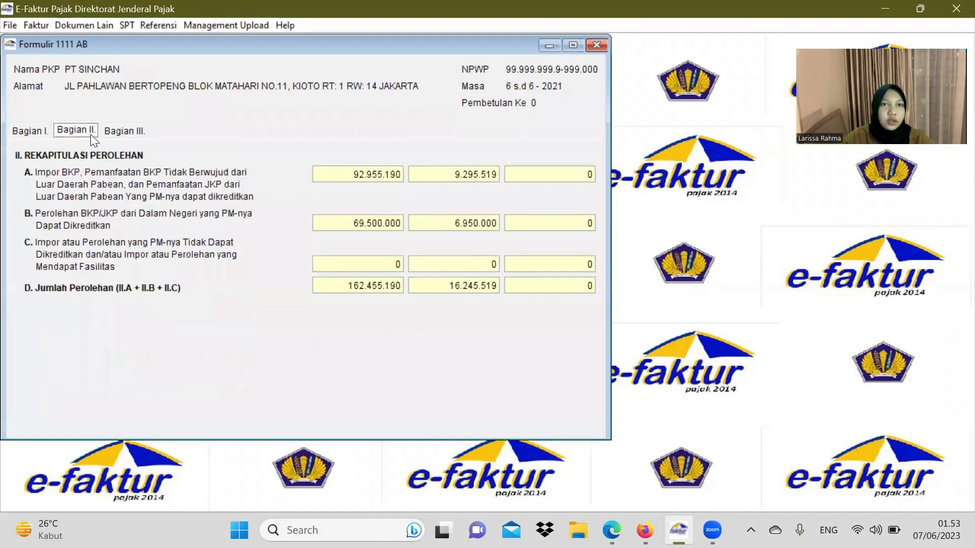
{"action": "left_click", "coordinate": [120, 133]}
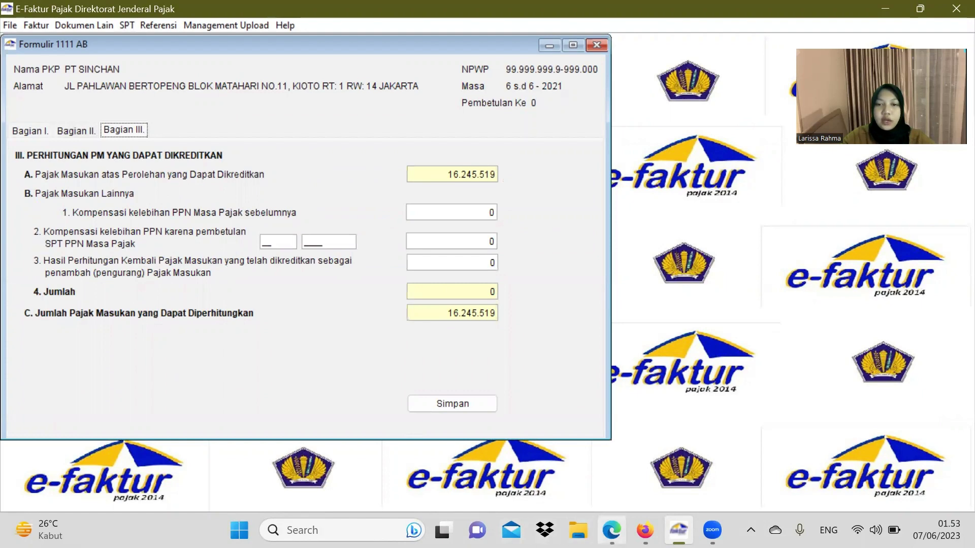
{"action": "left_click", "coordinate": [611, 530]}
Step: Read page 2's note of a Rp5.000.000 February 2021 overpayment compensated into June 2021
{"action": "scroll", "coordinate": [569, 284], "scroll_direction": "up", "scroll_amount": 20}
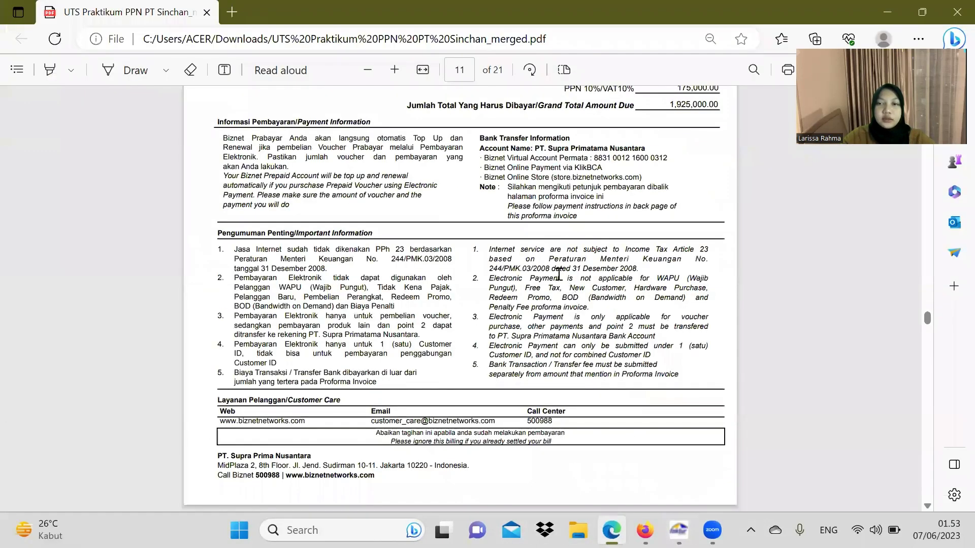
{"action": "scroll", "coordinate": [556, 254], "scroll_direction": "up", "scroll_amount": 20}
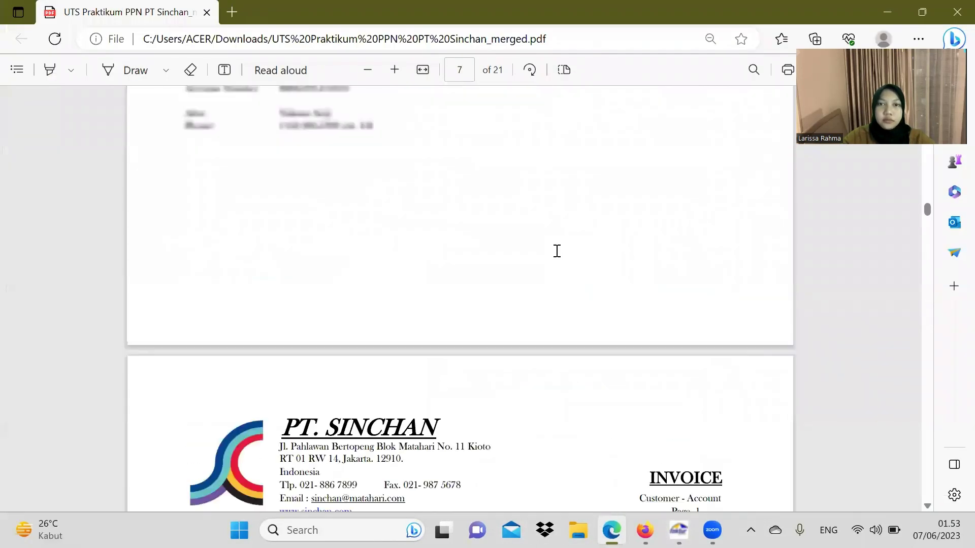
{"action": "scroll", "coordinate": [551, 251], "scroll_direction": "up", "scroll_amount": 20}
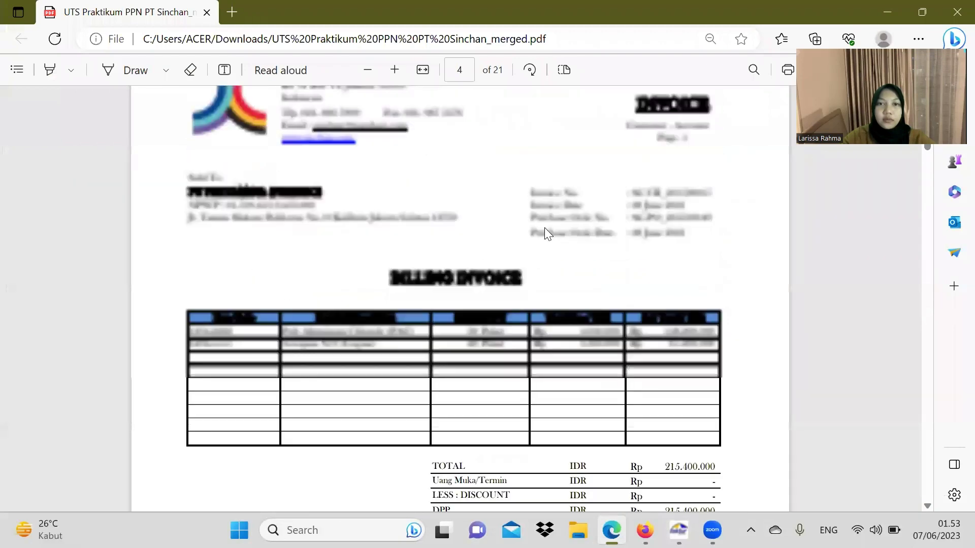
{"action": "scroll", "coordinate": [548, 213], "scroll_direction": "down", "scroll_amount": 10}
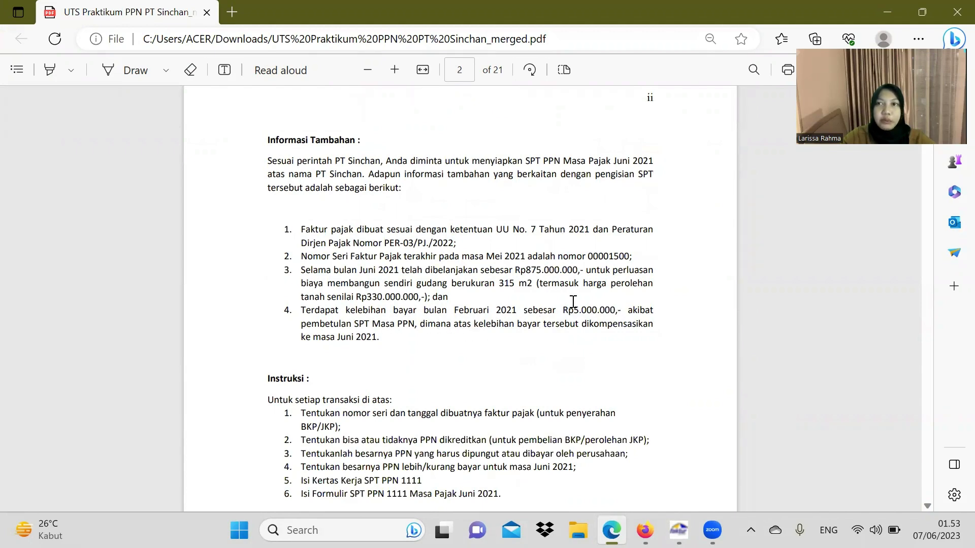
{"action": "mouse_move", "coordinate": [712, 528]}
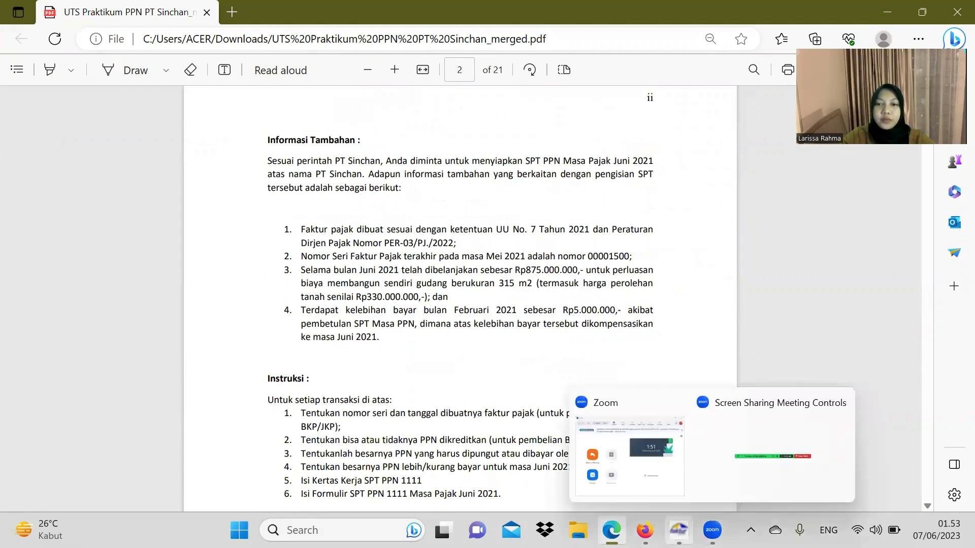
{"action": "left_click", "coordinate": [678, 530]}
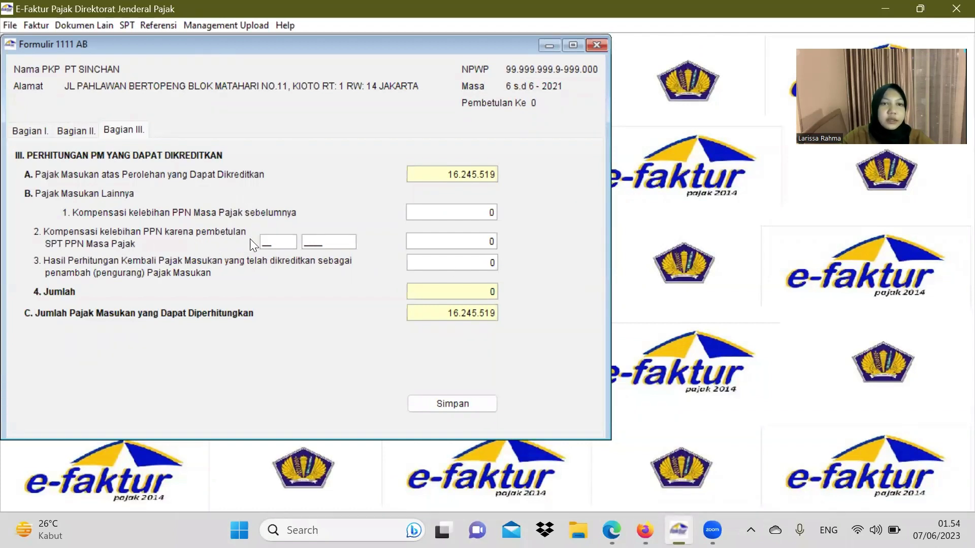
Step: Enter a 5000000 compensation from period 02/2021 in Bagian III item B.2
{"action": "left_click", "coordinate": [268, 244]}
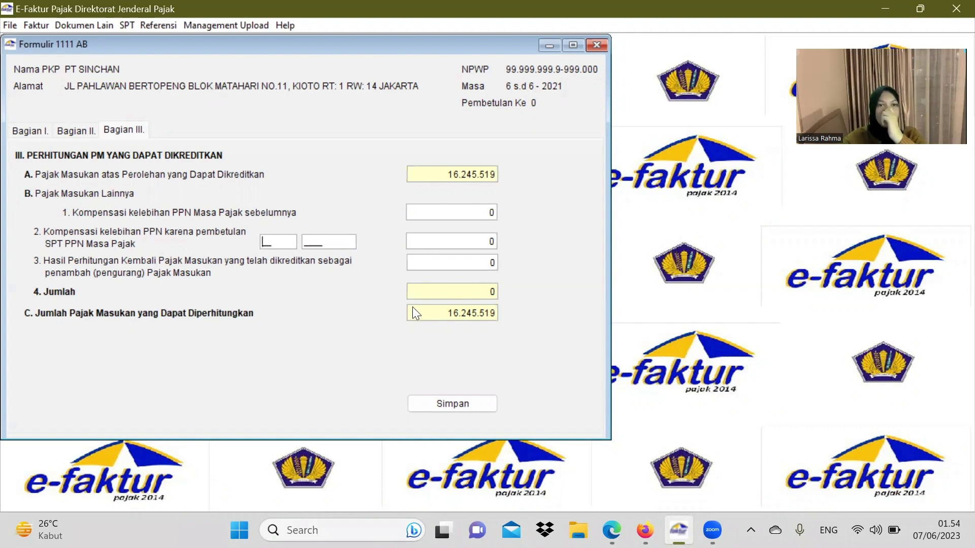
{"action": "type", "text": "02"}
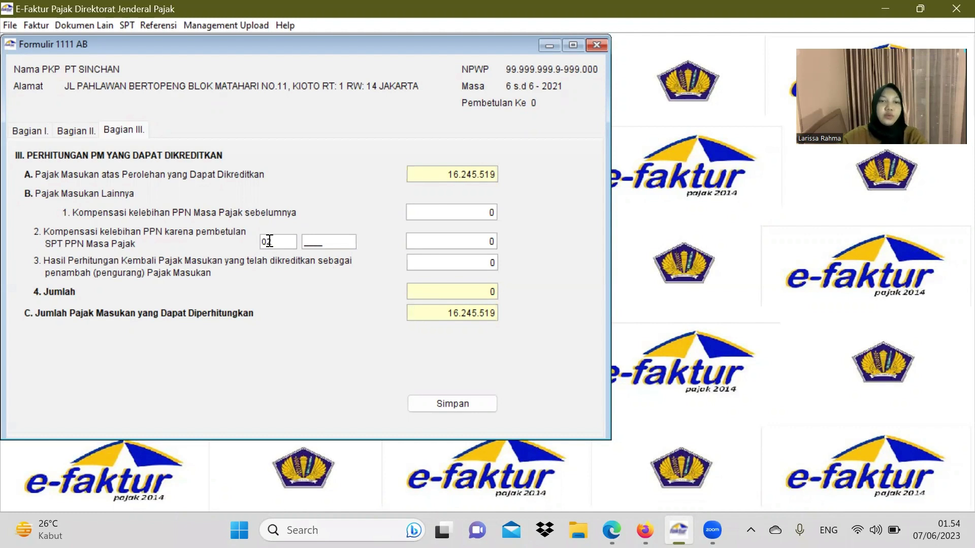
{"action": "left_click", "coordinate": [308, 242]}
{"action": "type", "text": "2021"}
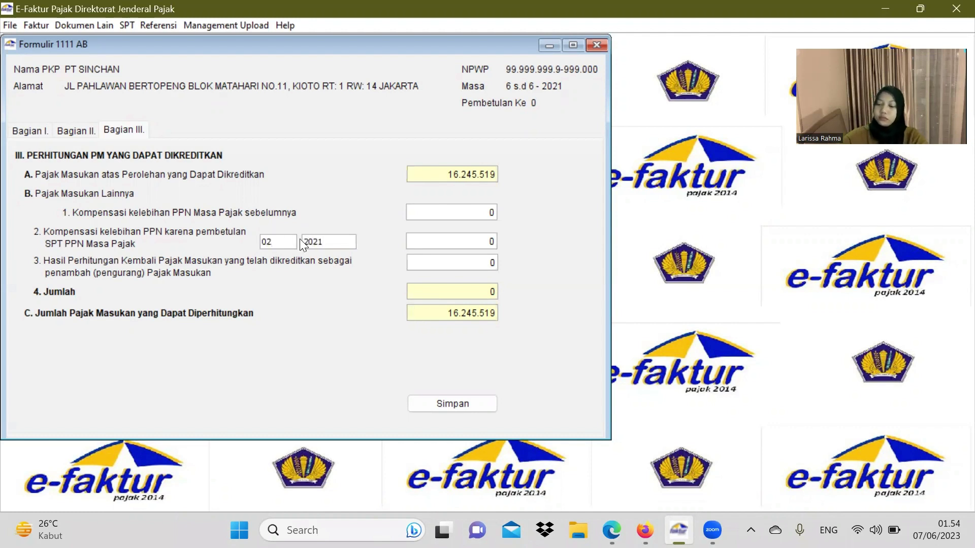
{"action": "left_click_drag", "start_coordinate": [422, 238], "coordinate": [491, 239]}
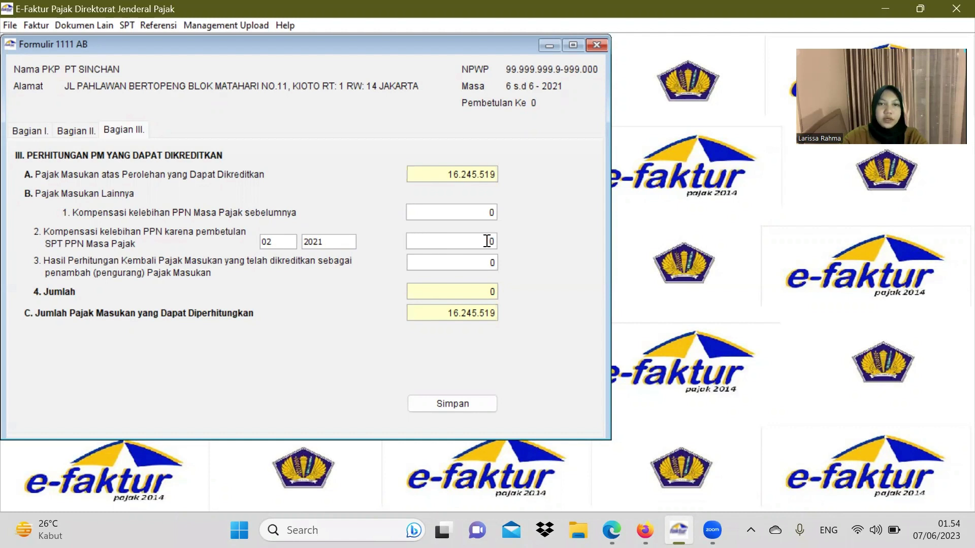
{"action": "type", "text": "5000000"}
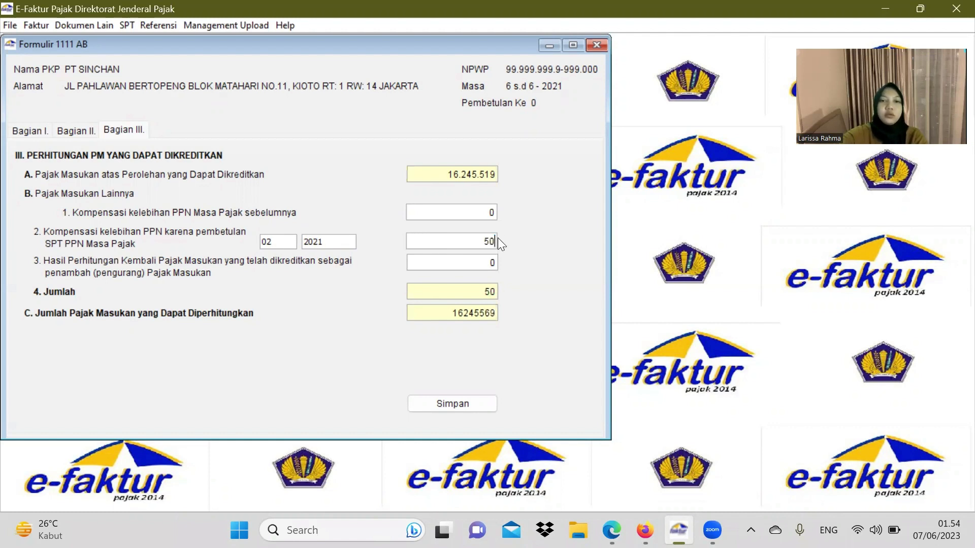
{"action": "left_click", "coordinate": [473, 259]}
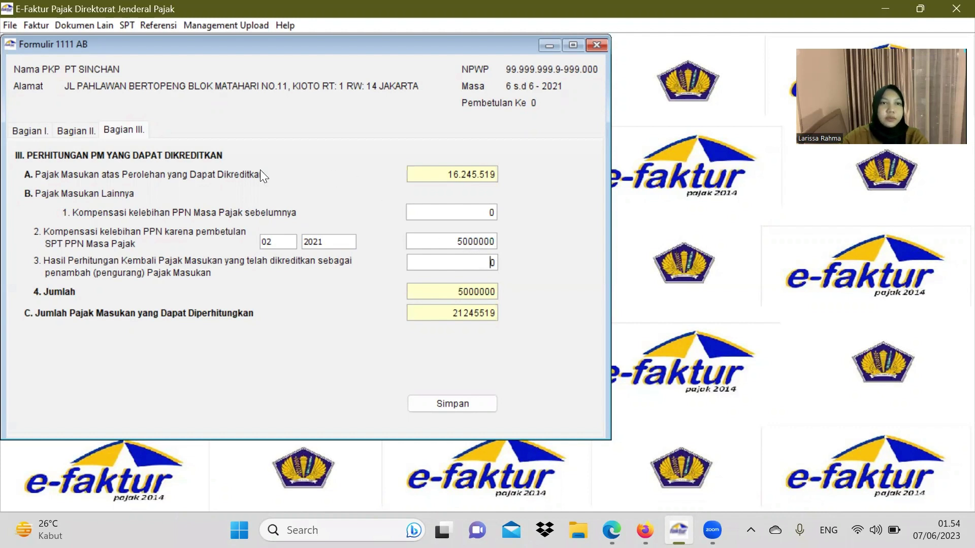
Step: Review Bagian I and II, then save Form 1111 AB totalling 21245519 creditable input tax
{"action": "left_click", "coordinate": [43, 135]}
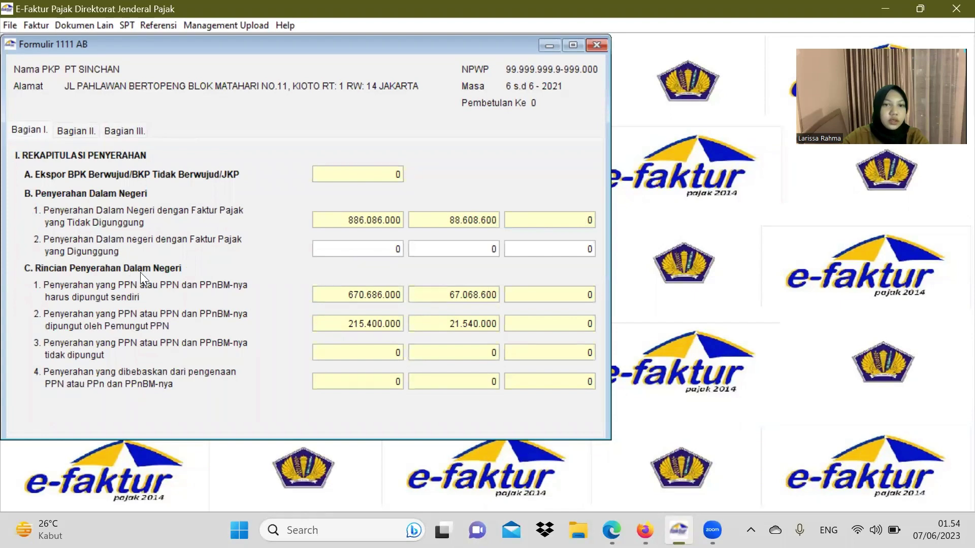
{"action": "left_click", "coordinate": [78, 127]}
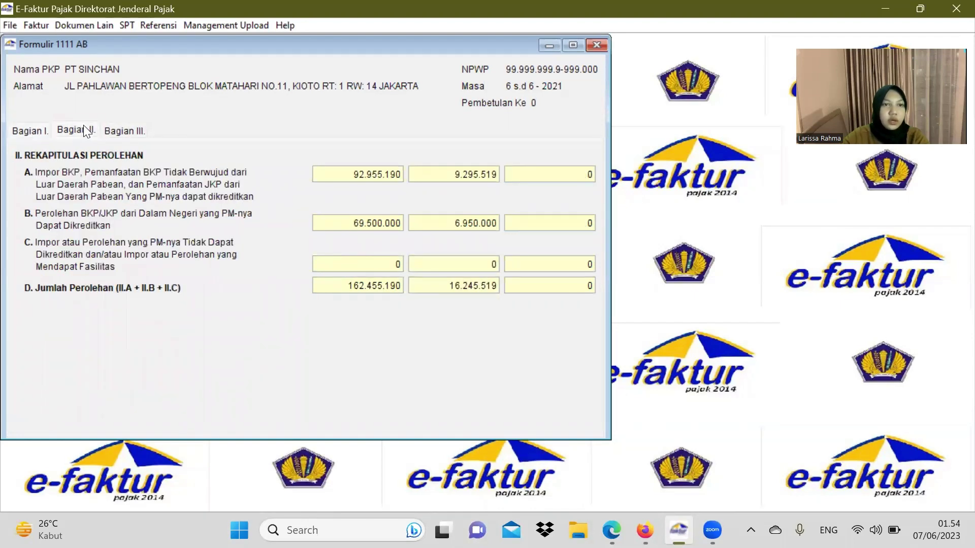
{"action": "left_click", "coordinate": [125, 130]}
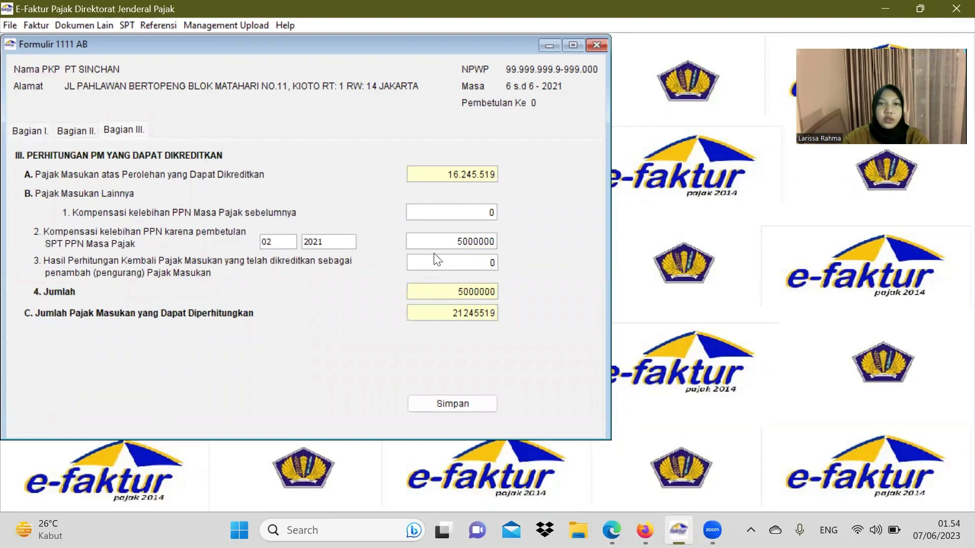
{"action": "left_click", "coordinate": [471, 213]}
{"action": "left_click", "coordinate": [472, 399]}
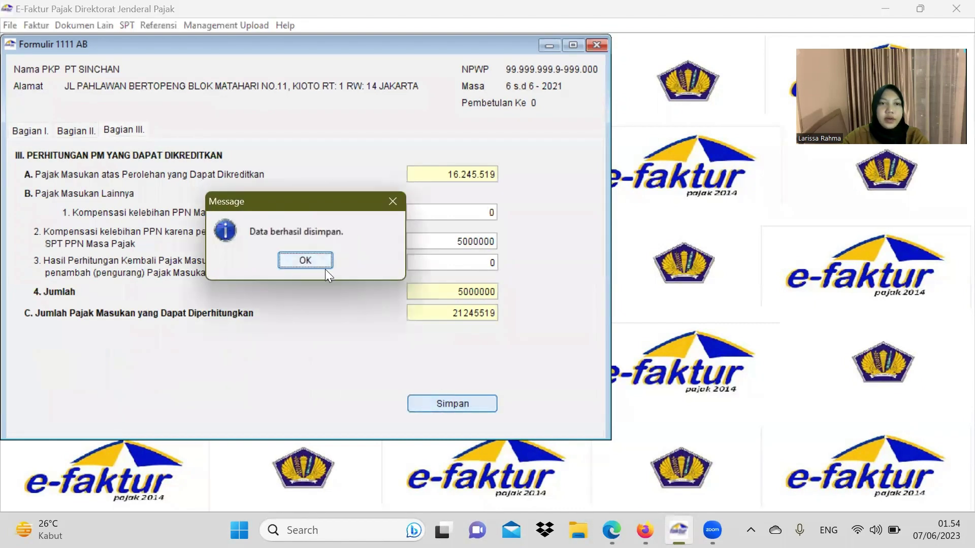
{"action": "left_click", "coordinate": [305, 260]}
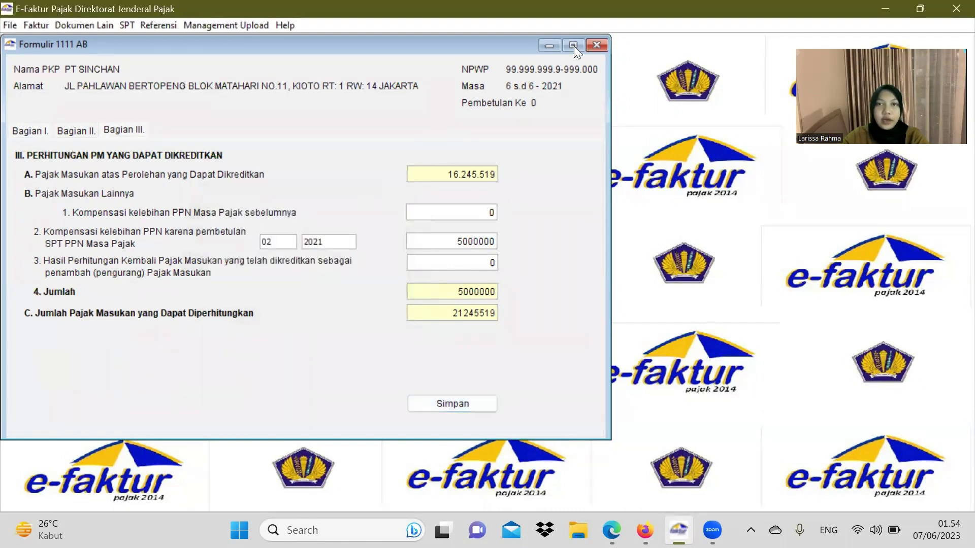
Step: Close Form 1111 AB and open the main Form 1111 for the June 2021 return
{"action": "left_click", "coordinate": [595, 47]}
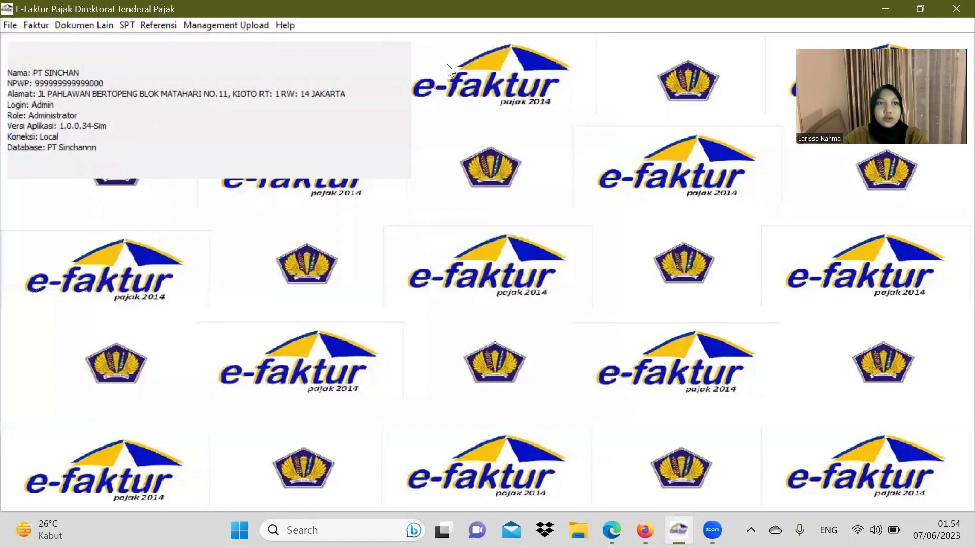
{"action": "left_click", "coordinate": [125, 27]}
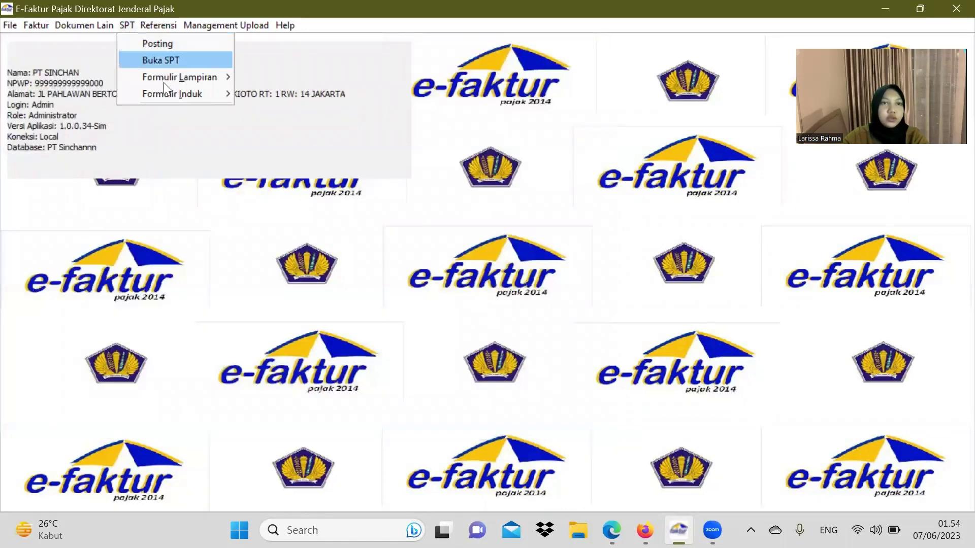
{"action": "mouse_move", "coordinate": [184, 91]}
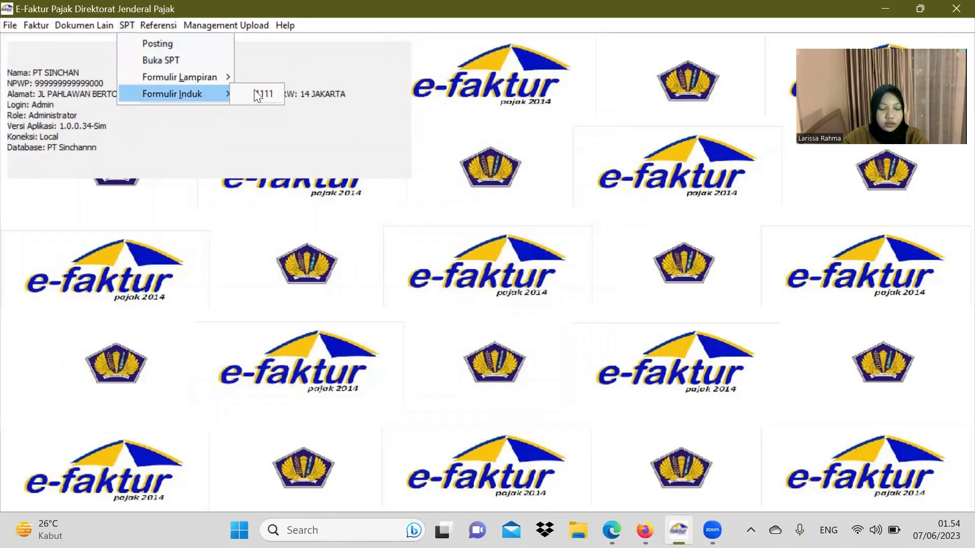
{"action": "left_click", "coordinate": [259, 94]}
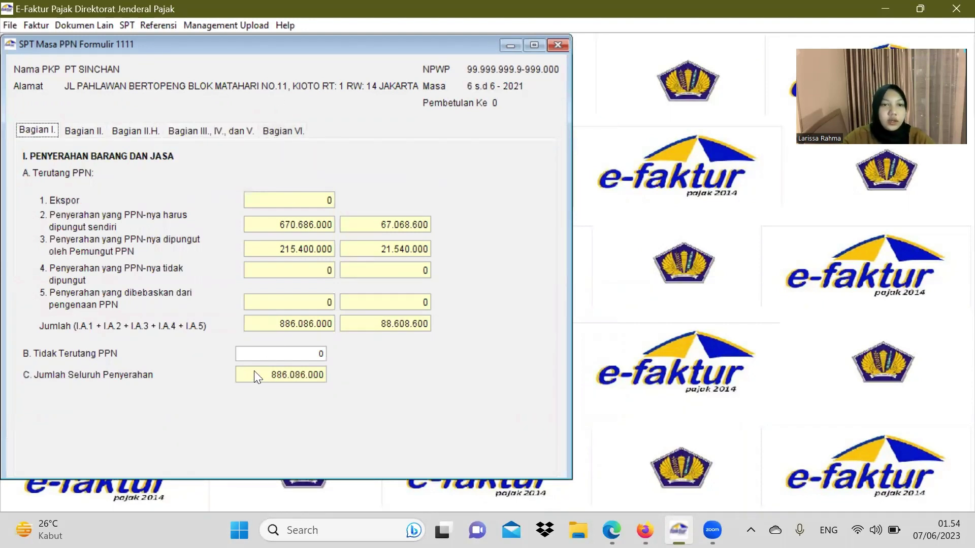
Step: Review Form 1111 sections II–V showing 45.823.081 VAT underpaid, then return to the assignment PDF
{"action": "left_click", "coordinate": [92, 132]}
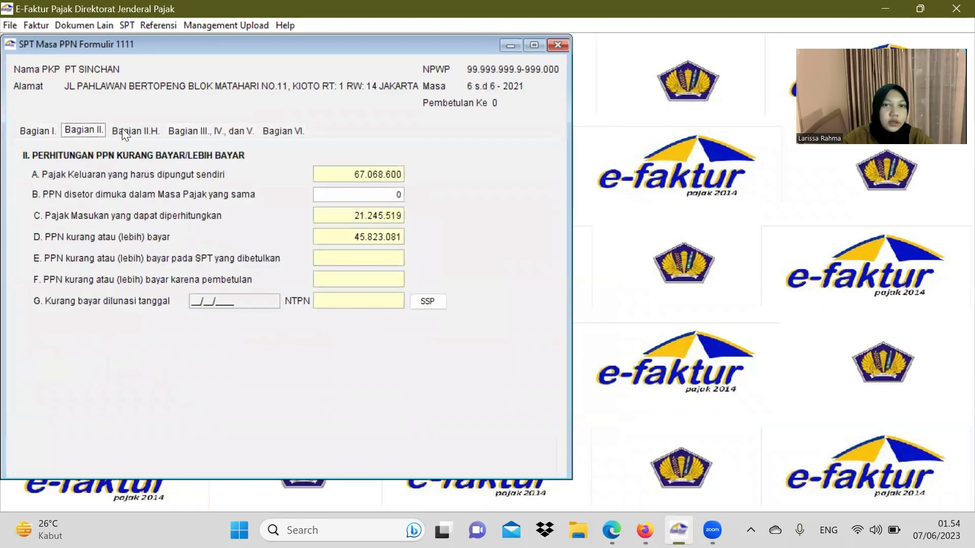
{"action": "left_click", "coordinate": [136, 130]}
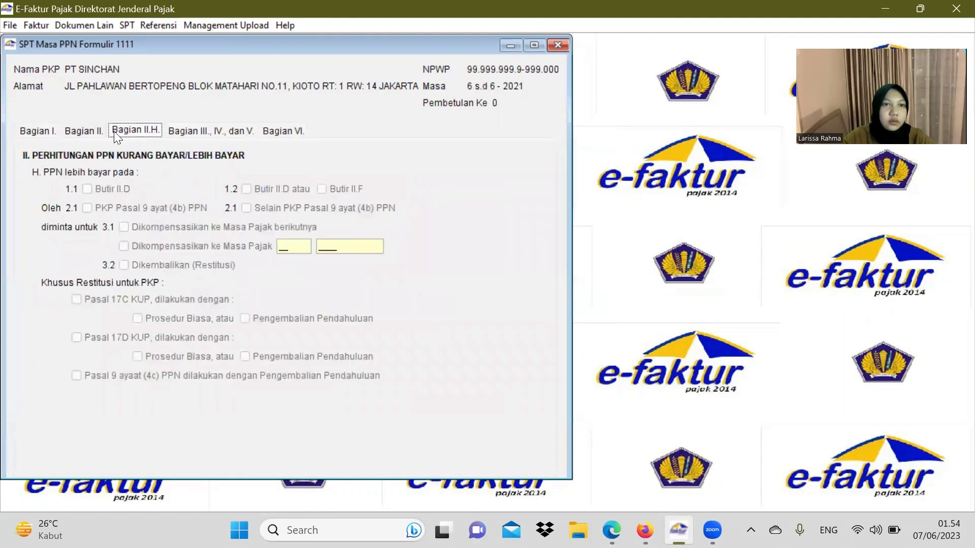
{"action": "left_click", "coordinate": [91, 131]}
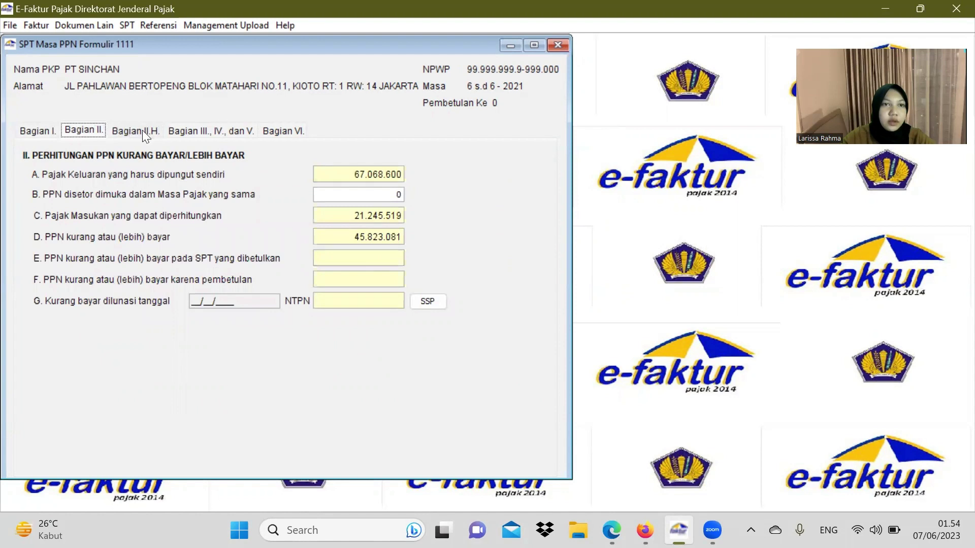
{"action": "left_click", "coordinate": [196, 130]}
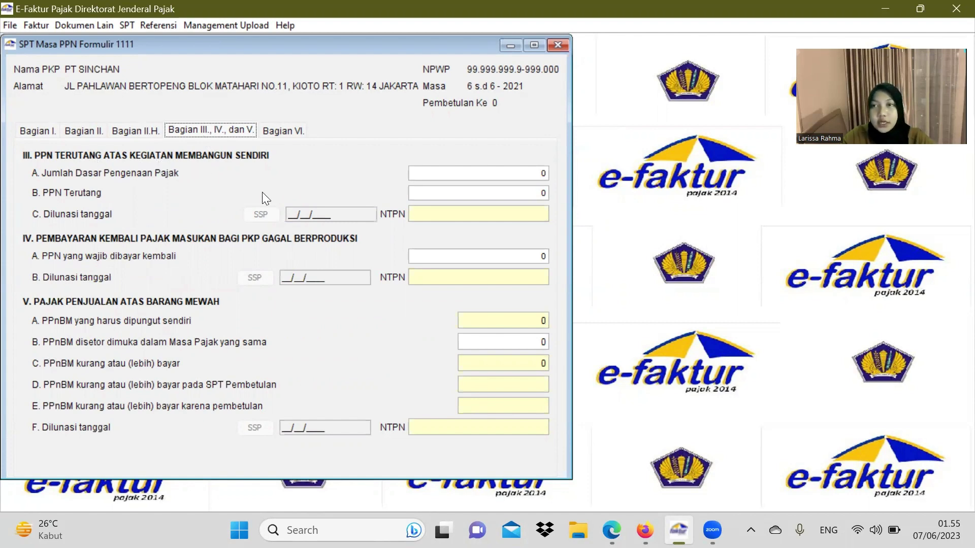
{"action": "left_click", "coordinate": [612, 530]}
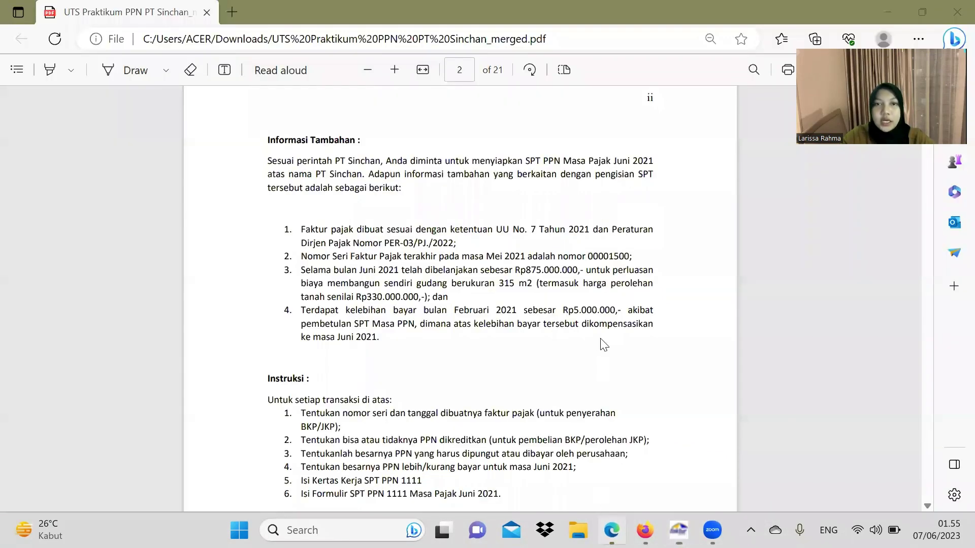
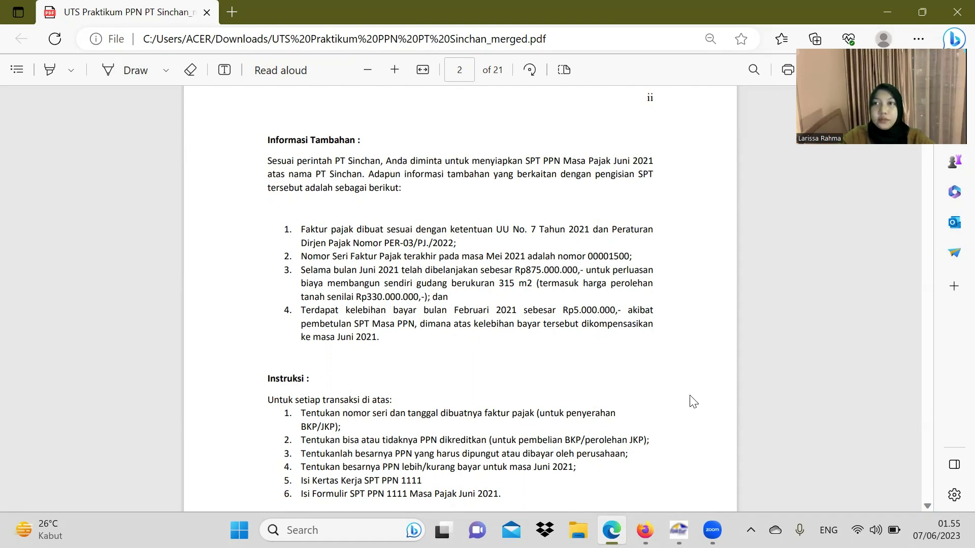
Step: Minimize the assignment PDF in Edge to bring the e-Faktur SPT 1111 form back into view
{"action": "left_click", "coordinate": [873, 11]}
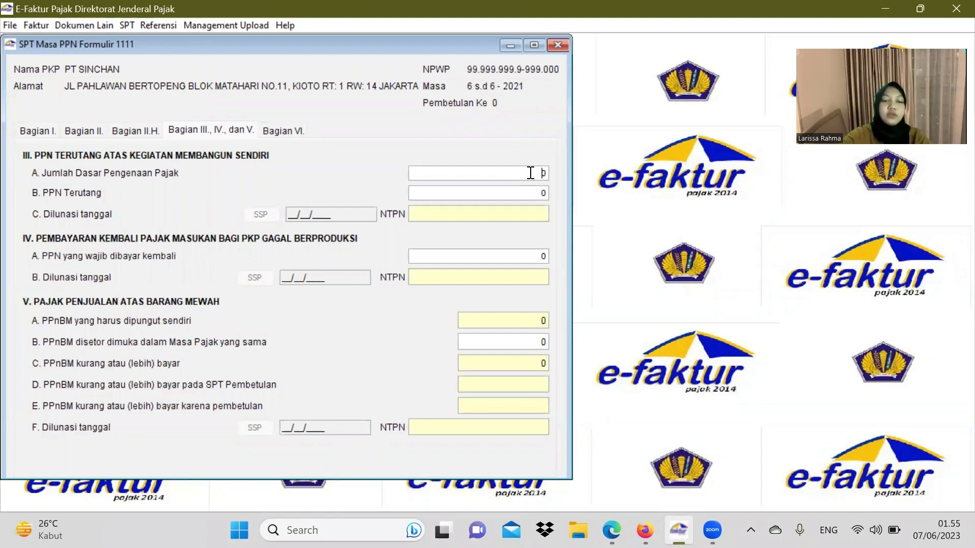
Step: Enter 545.000.000 as the Bagian III tax base and override PPN Terutang with 10.900.000
{"action": "type", "text": "345000000"}
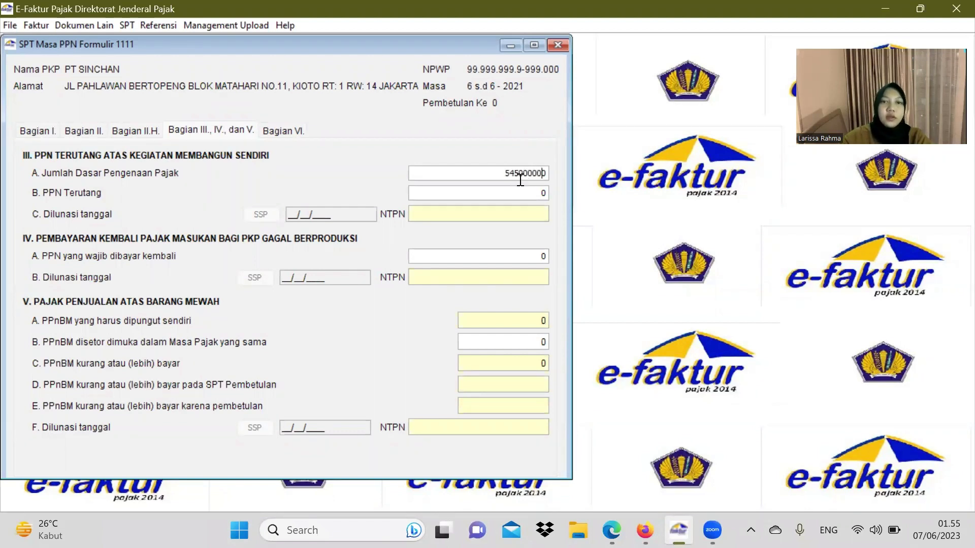
{"action": "left_click", "coordinate": [519, 193]}
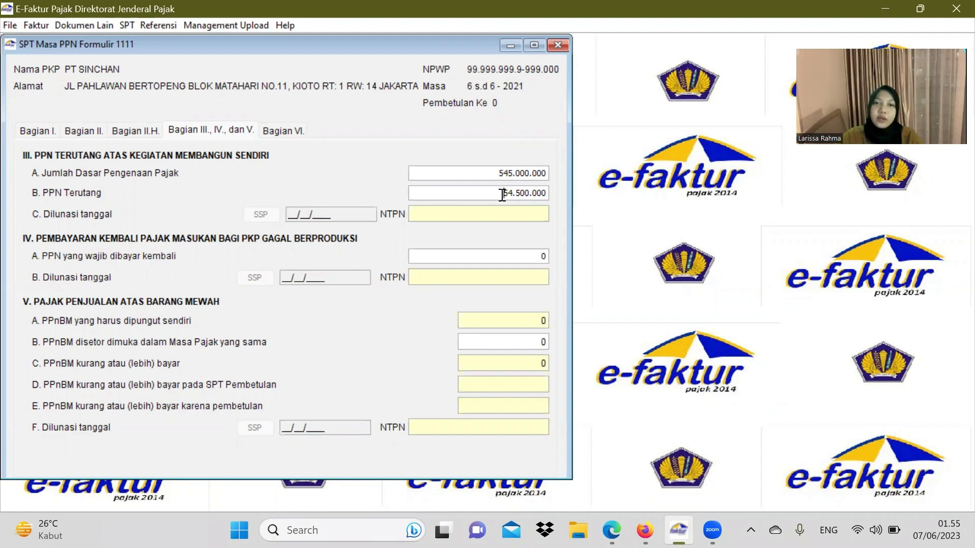
{"action": "left_click_drag", "start_coordinate": [502, 195], "coordinate": [546, 194]}
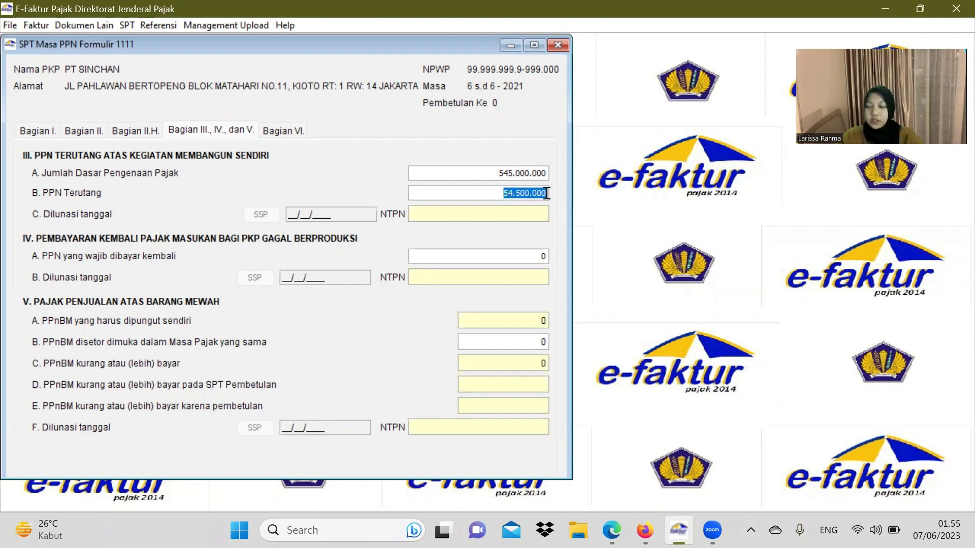
{"action": "type", "text": "10"}
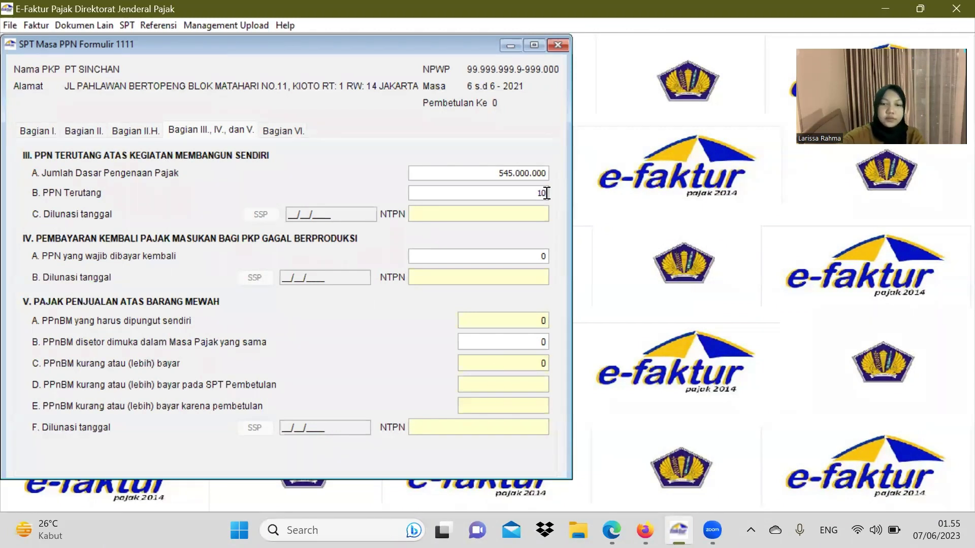
{"action": "type", "text": "900000"}
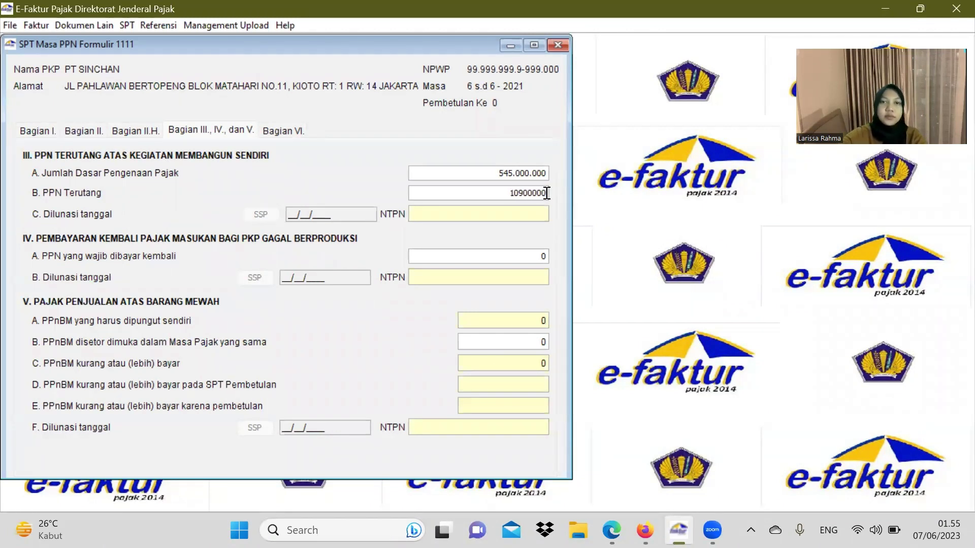
{"action": "left_click", "coordinate": [339, 213]}
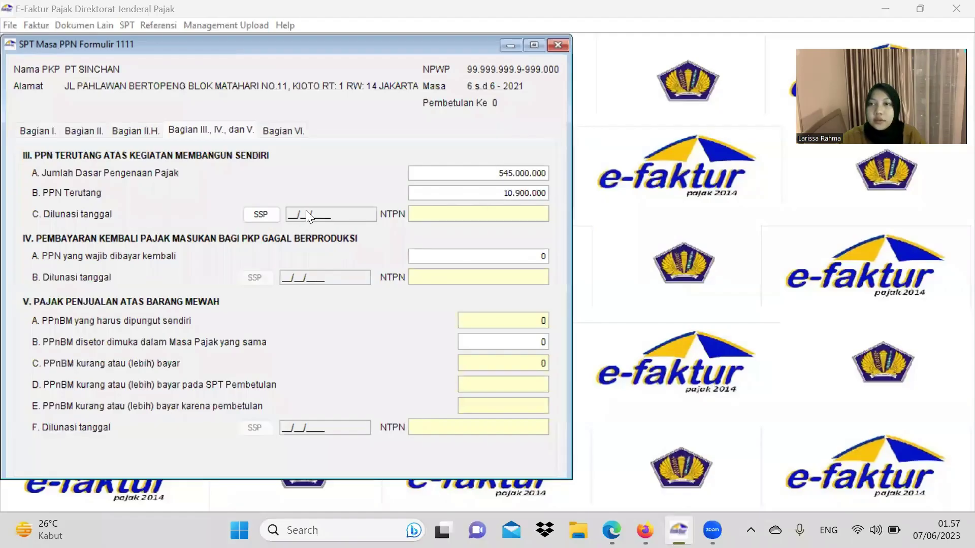
Step: Start a new self-construction SSP with tax code 411211 and deposit code 103
{"action": "left_click", "coordinate": [258, 215]}
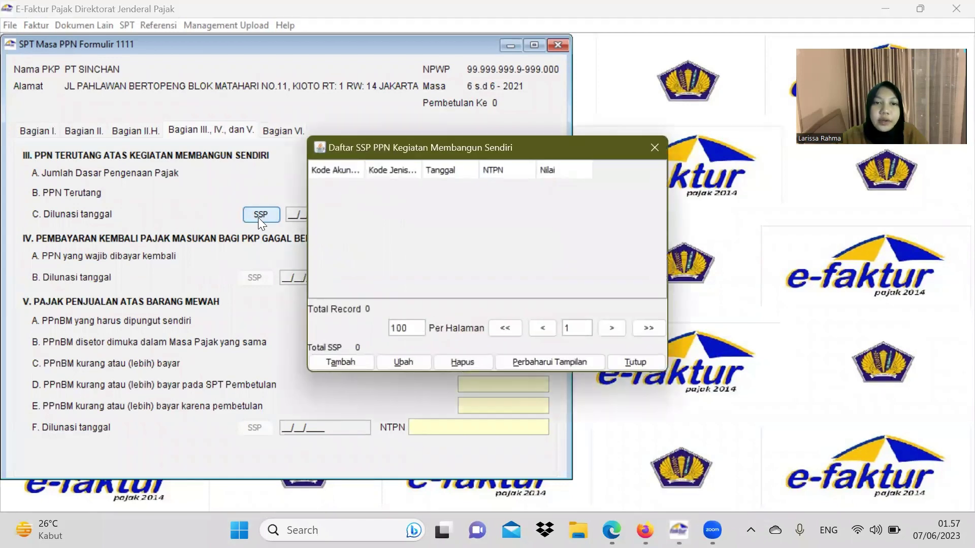
{"action": "left_click", "coordinate": [365, 358]}
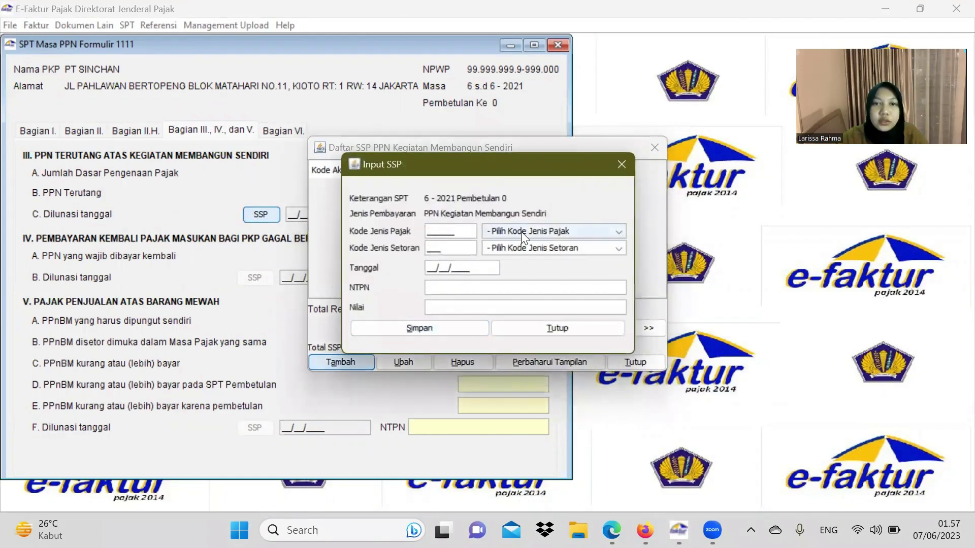
{"action": "left_click", "coordinate": [521, 232]}
{"action": "left_click", "coordinate": [523, 253]}
{"action": "left_click", "coordinate": [534, 249]}
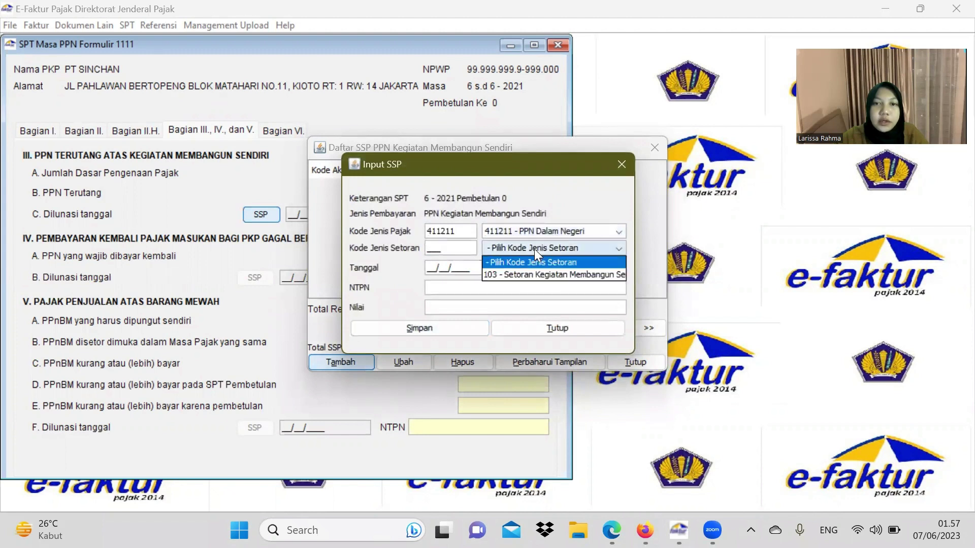
{"action": "left_click", "coordinate": [511, 274]}
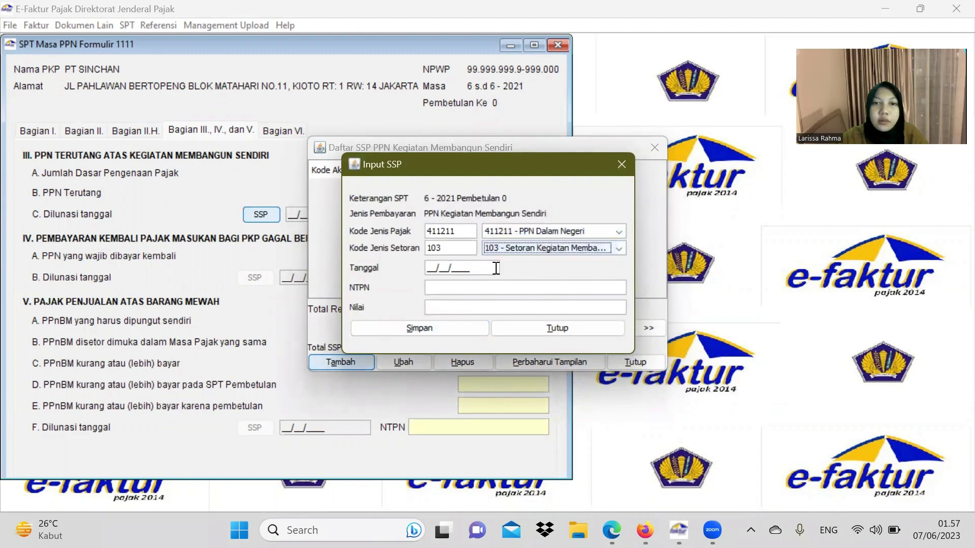
Step: Give the SSP date 01/07/2021, its NTPN and amount 10.900.000, then save it
{"action": "left_click", "coordinate": [432, 270]}
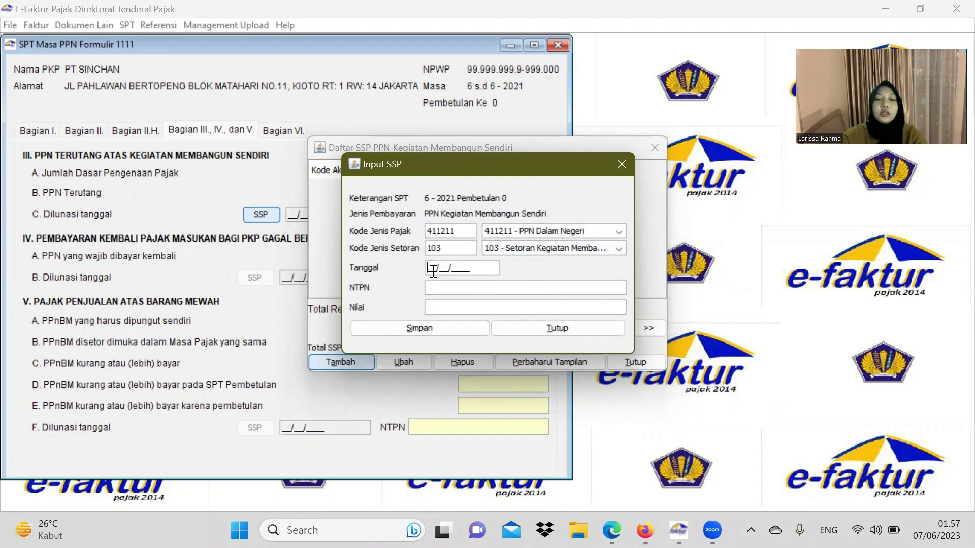
{"action": "type", "text": "07/"}
{"action": "type", "text": "0"}
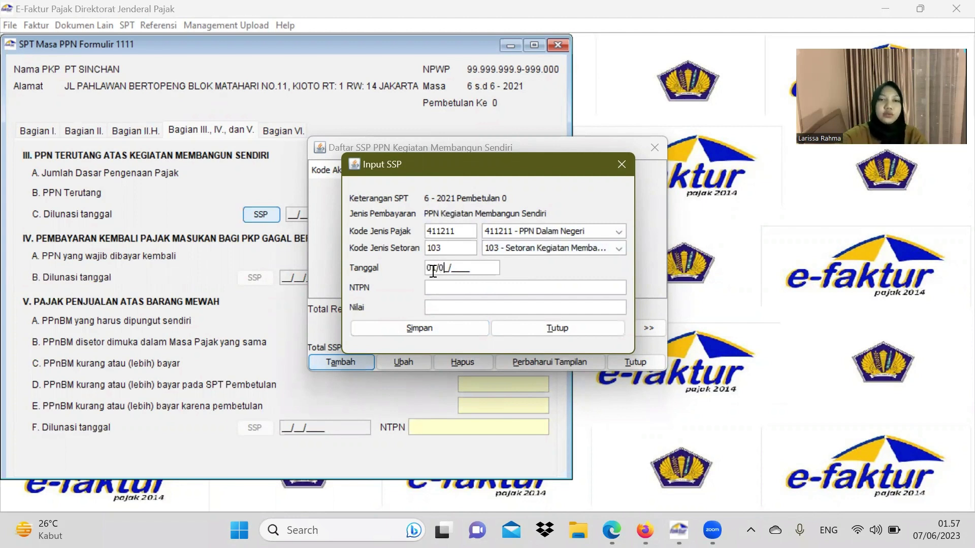
{"action": "type", "text": "7/2021"}
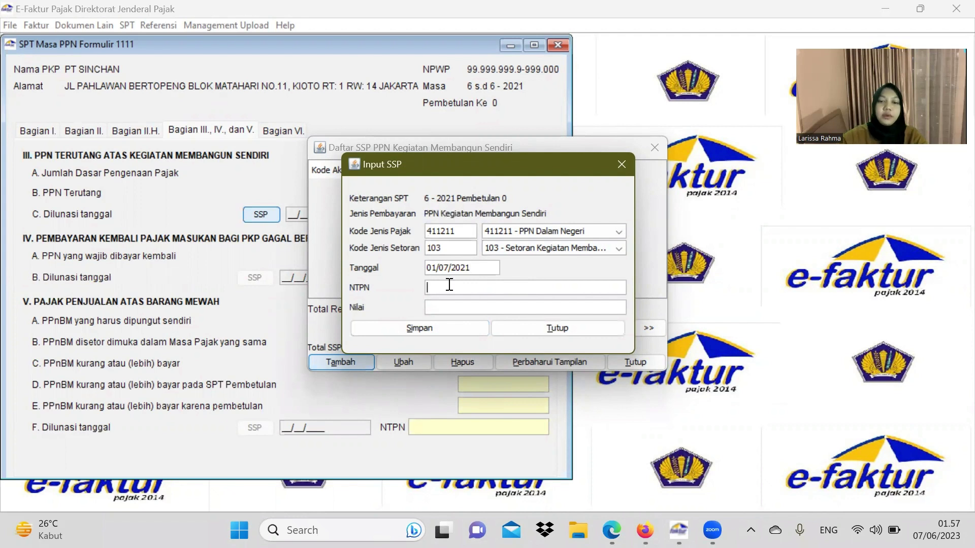
{"action": "left_click", "coordinate": [449, 287]}
{"action": "type", "text": "PEOO1D"}
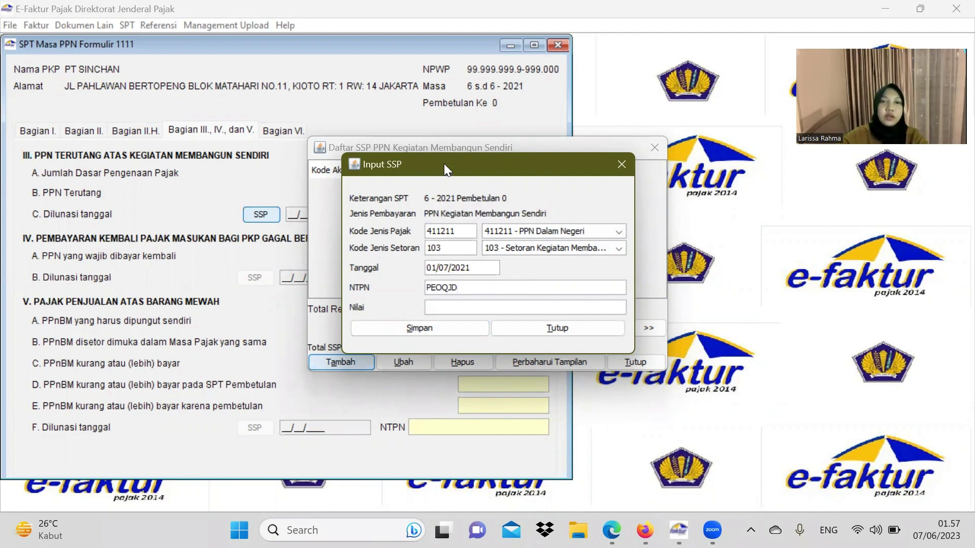
{"action": "left_click_drag", "start_coordinate": [444, 163], "coordinate": [634, 187]}
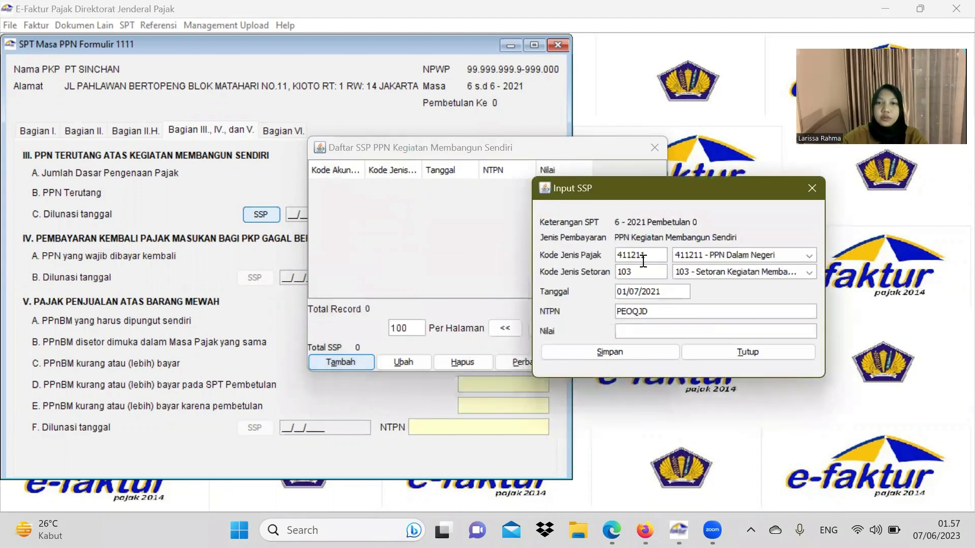
{"action": "left_click", "coordinate": [651, 333]}
{"action": "type", "text": "109"}
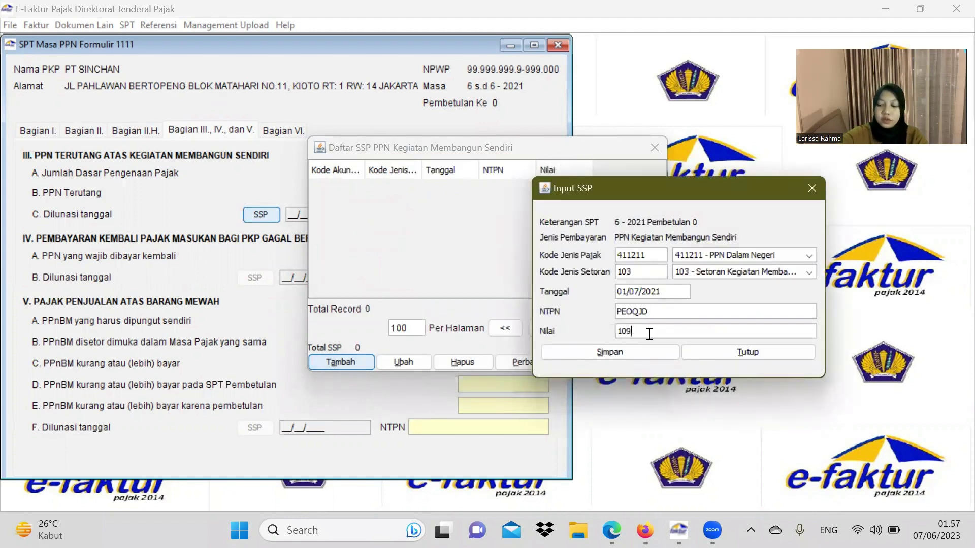
{"action": "type", "text": "00000"}
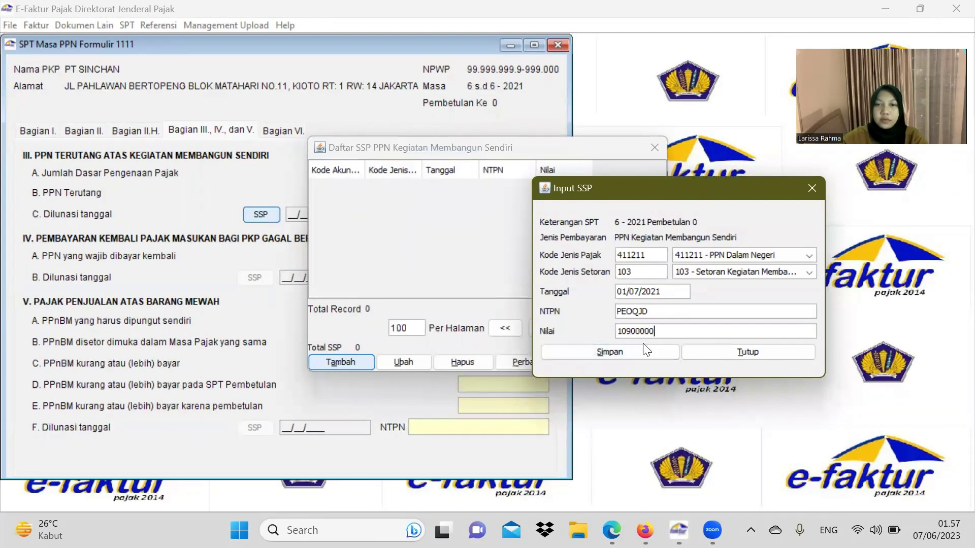
{"action": "left_click", "coordinate": [643, 351]}
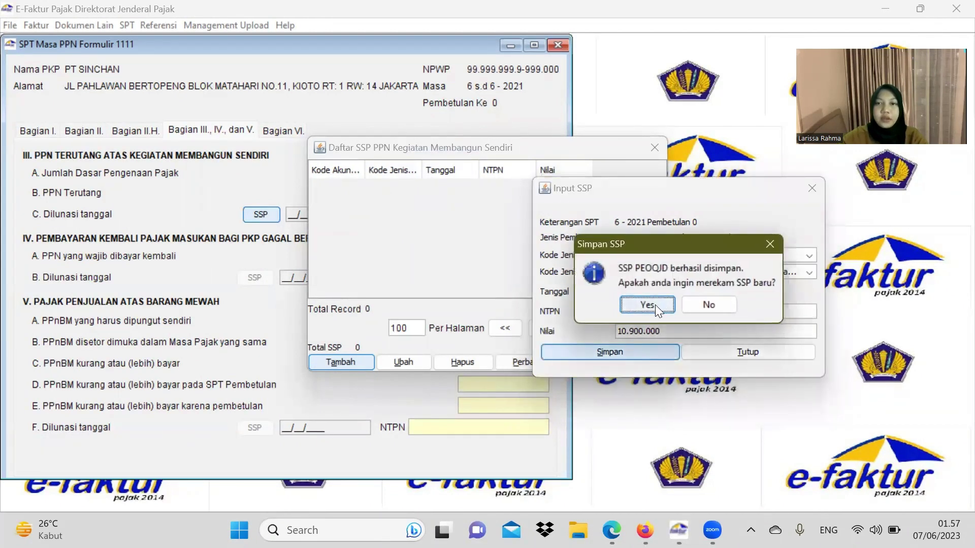
{"action": "left_click", "coordinate": [707, 304]}
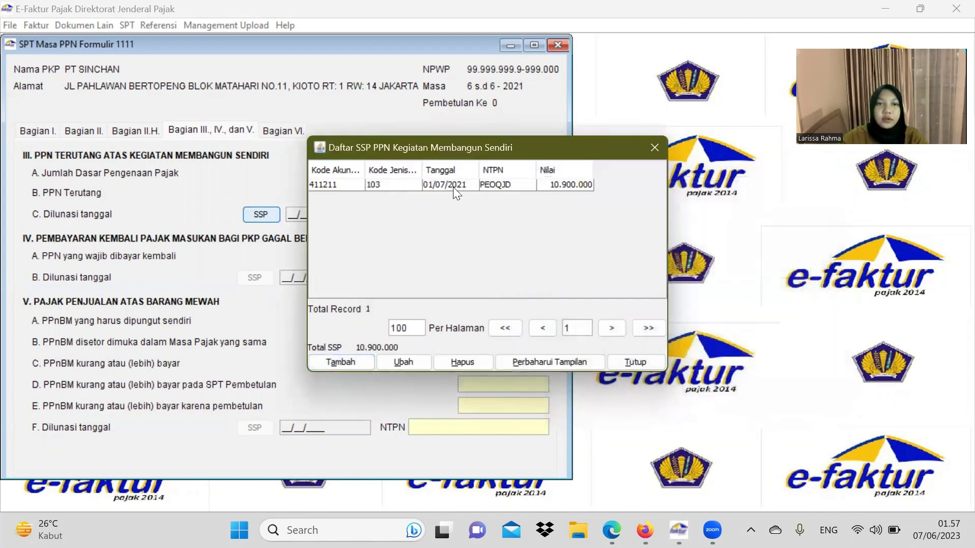
{"action": "left_click", "coordinate": [455, 185]}
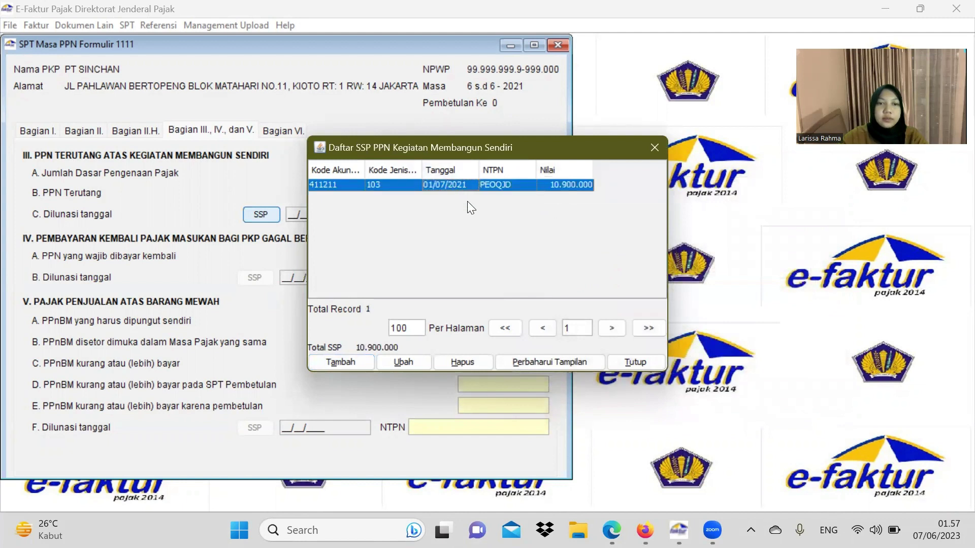
Step: Start a new underpaid VAT SSP with tax code 411211 and deposit code 100
{"action": "left_click", "coordinate": [653, 151]}
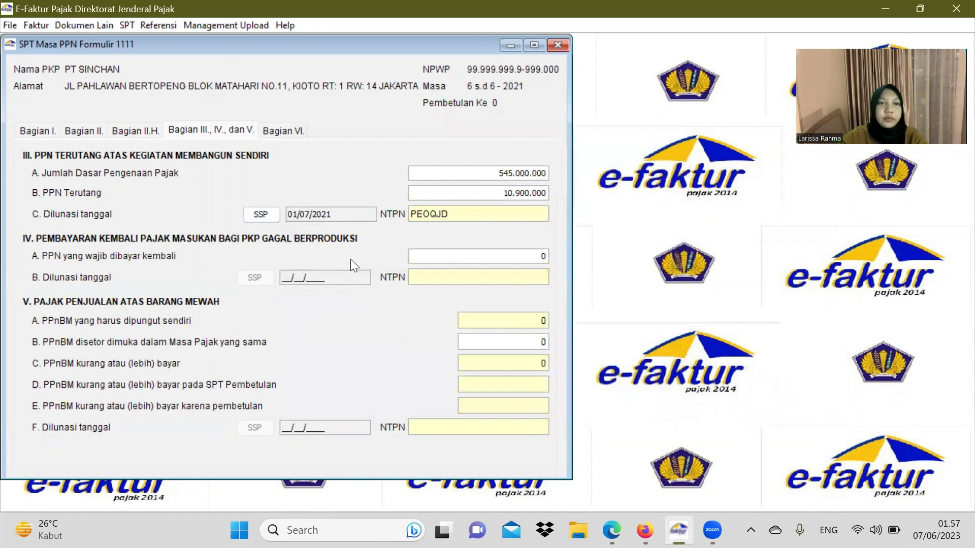
{"action": "left_click", "coordinate": [144, 131]}
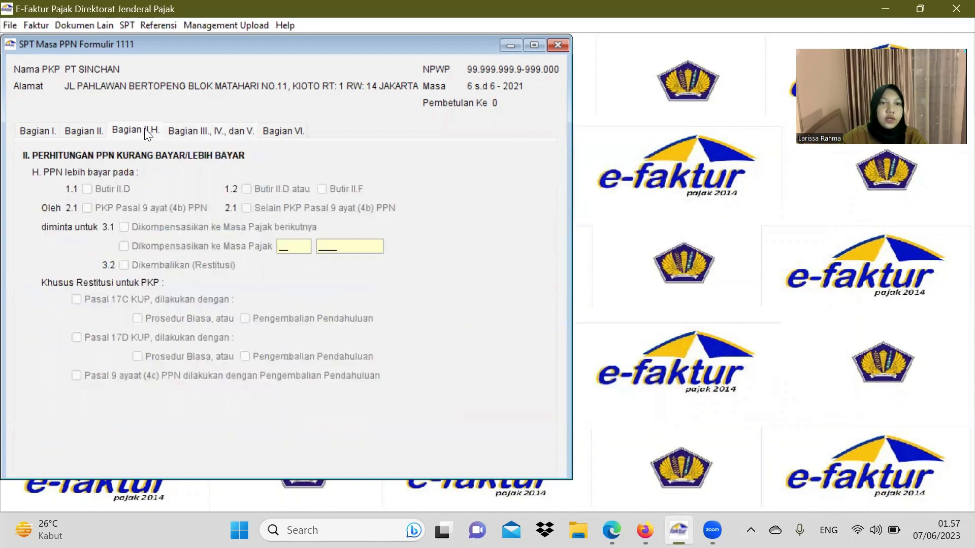
{"action": "left_click", "coordinate": [86, 130]}
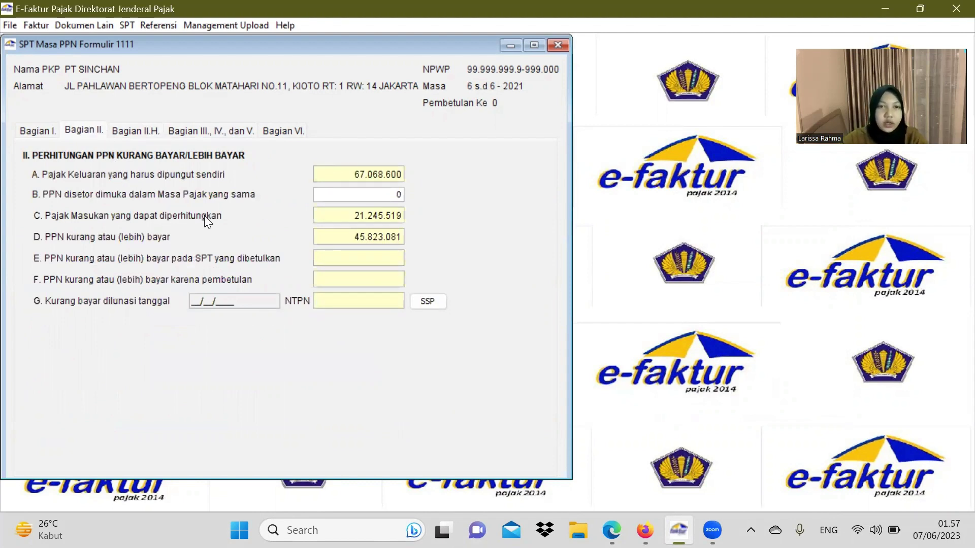
{"action": "left_click", "coordinate": [428, 301]}
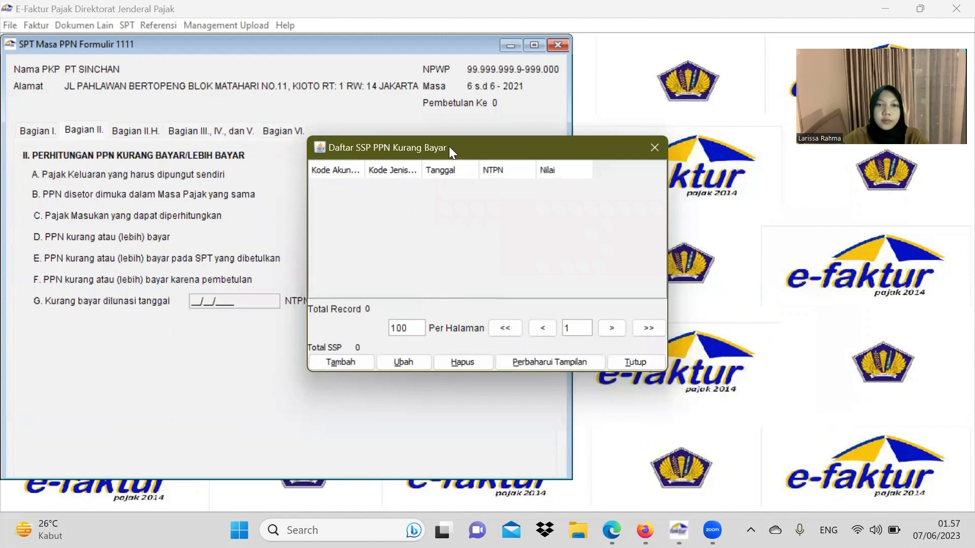
{"action": "left_click_drag", "start_coordinate": [449, 146], "coordinate": [631, 144]}
{"action": "left_click", "coordinate": [527, 360]}
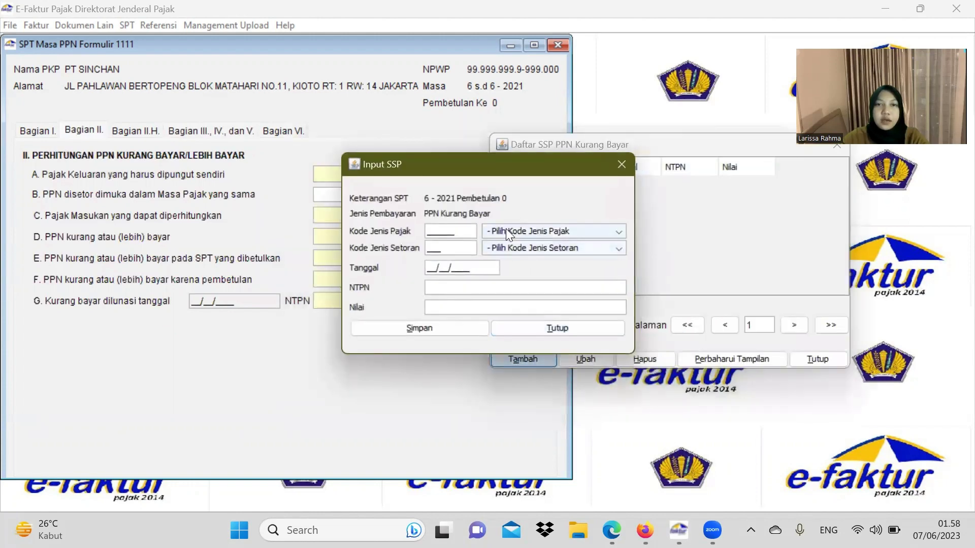
{"action": "left_click_drag", "start_coordinate": [562, 162], "coordinate": [743, 171]}
{"action": "left_click", "coordinate": [736, 240]}
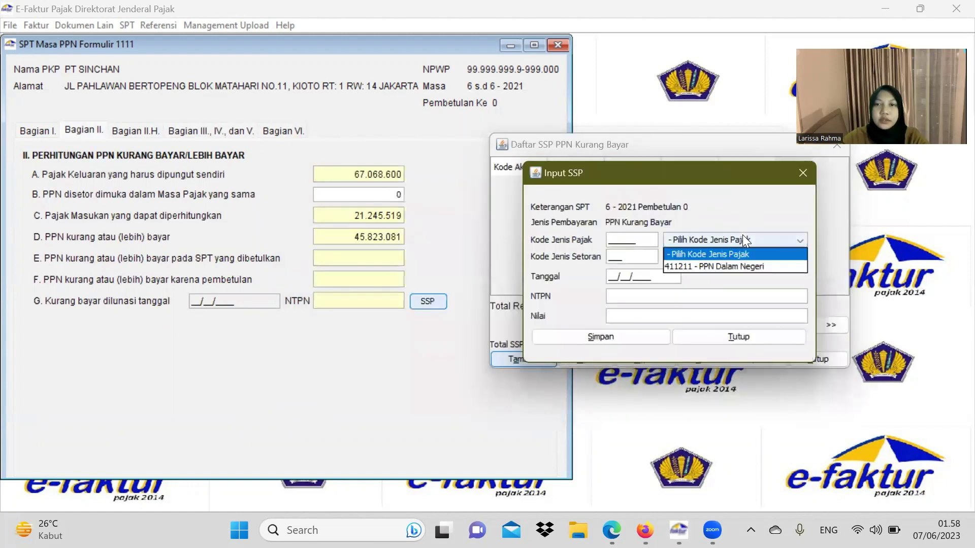
{"action": "left_click", "coordinate": [702, 265]}
{"action": "left_click", "coordinate": [706, 253]}
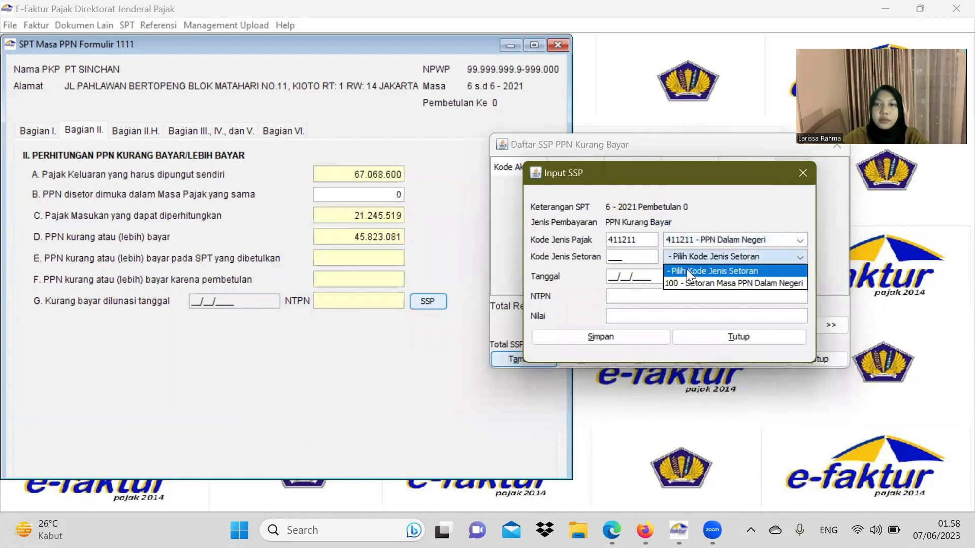
{"action": "left_click", "coordinate": [687, 282]}
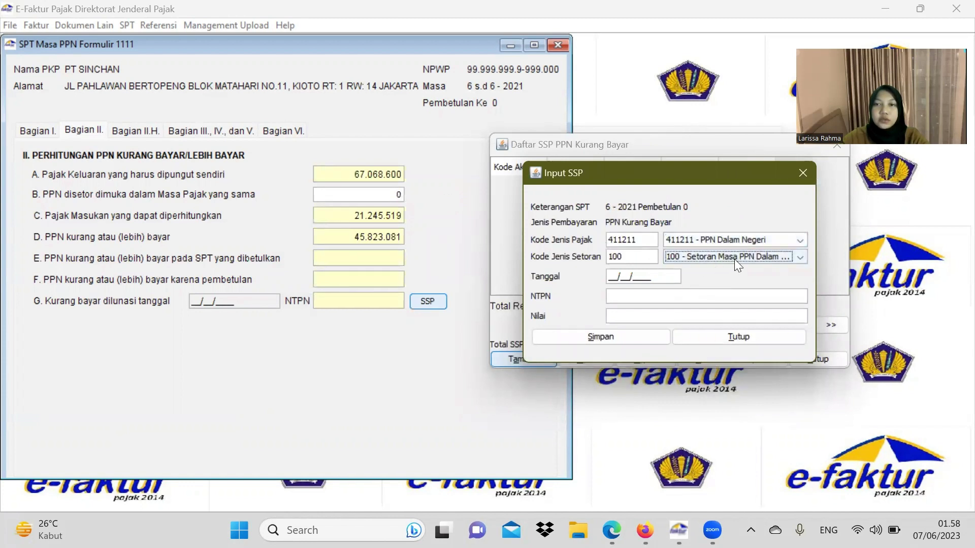
Step: Enter date 15/07/2021, the NTPN and amount 45.823.081, save, and decline adding another SSP
{"action": "left_click", "coordinate": [612, 277]}
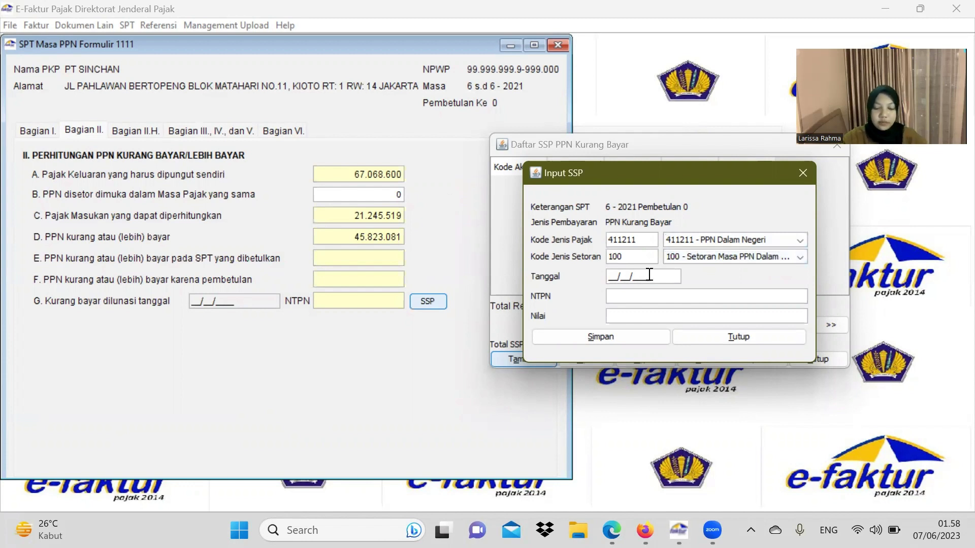
{"action": "type", "text": "15/"}
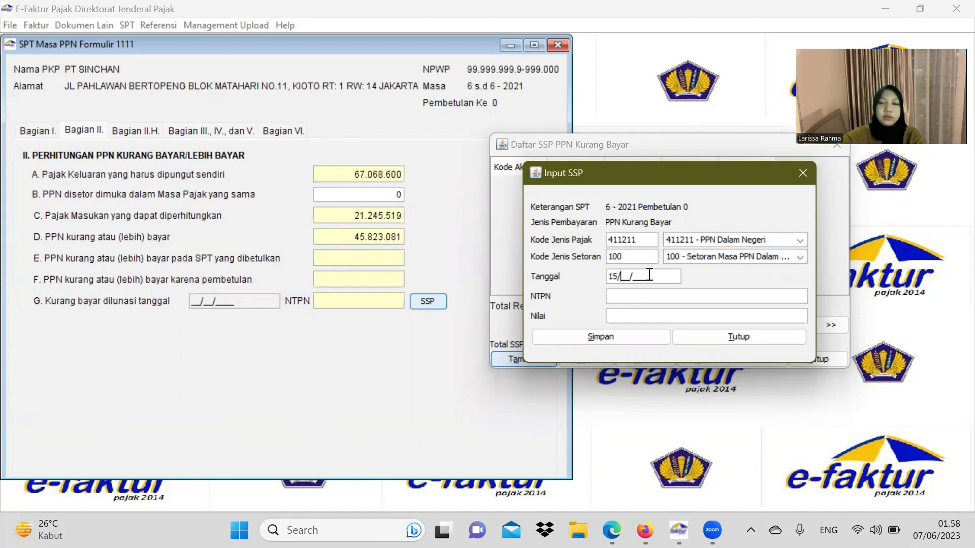
{"action": "type", "text": "07/"}
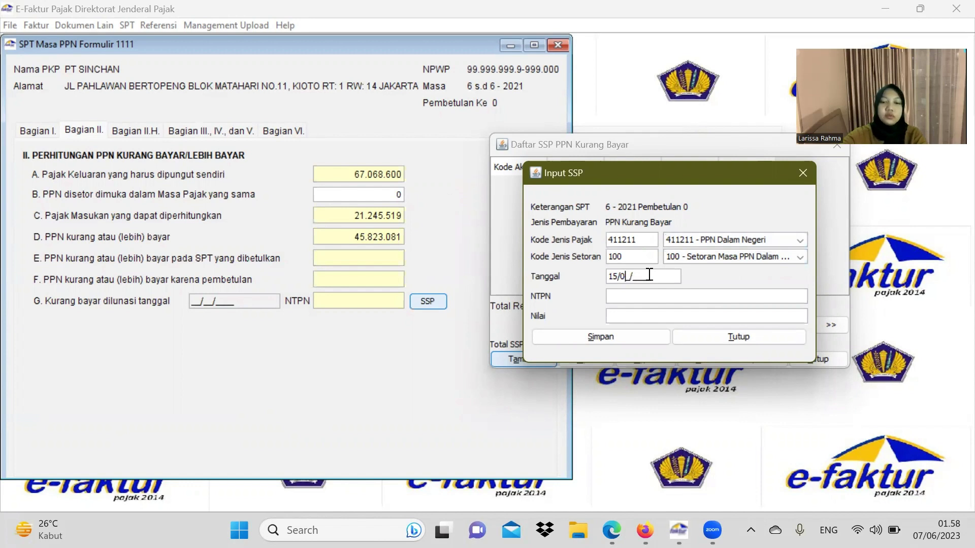
{"action": "type", "text": "2021"}
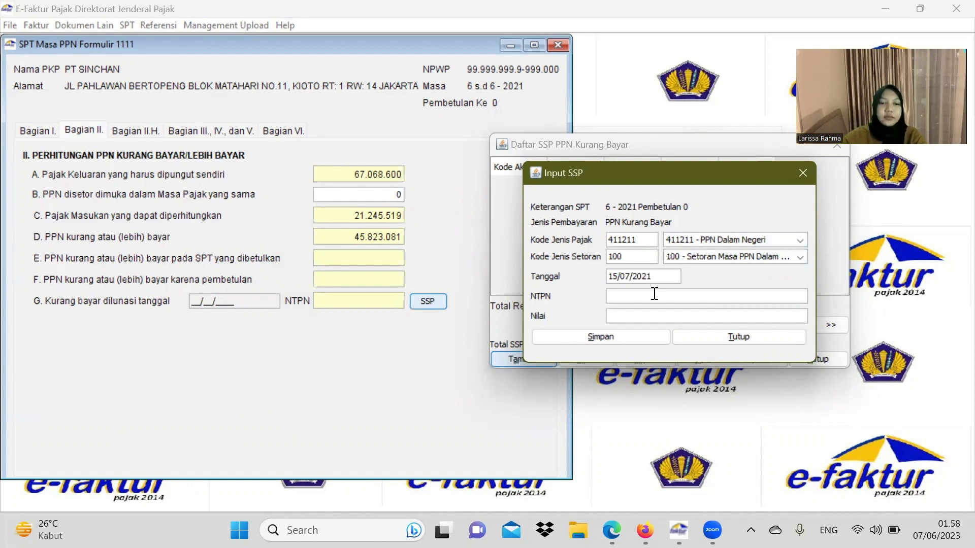
{"action": "left_click", "coordinate": [655, 294]}
{"action": "type", "text": "NHFFD"}
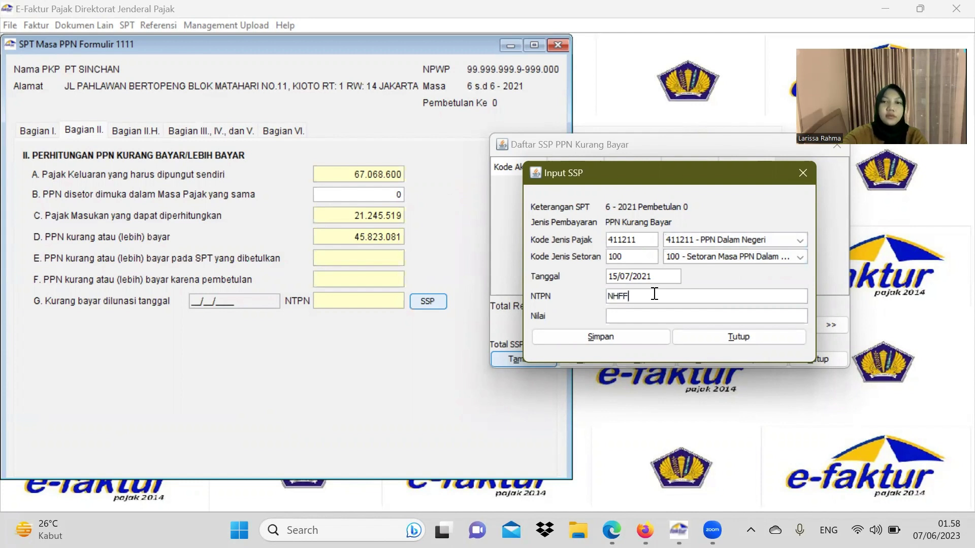
{"action": "left_click", "coordinate": [634, 315]}
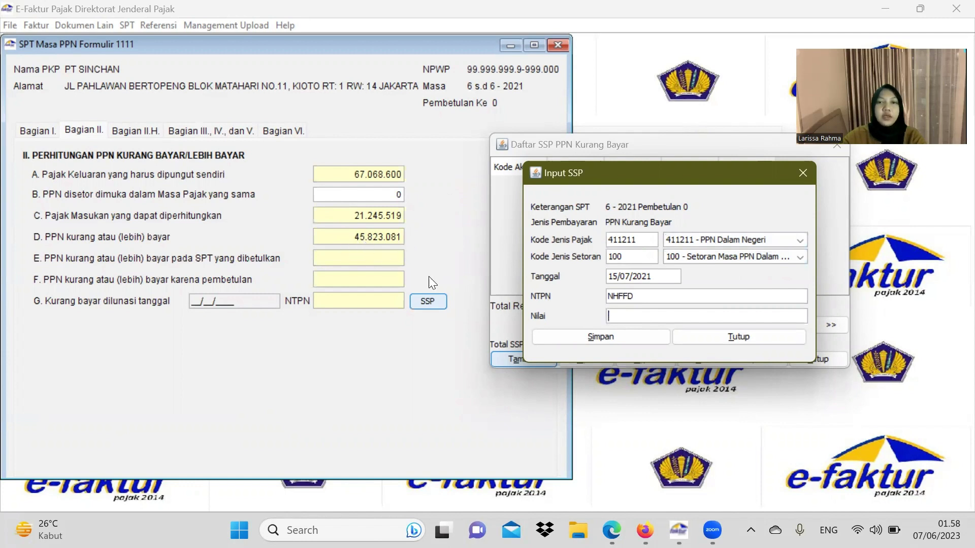
{"action": "type", "text": "45"}
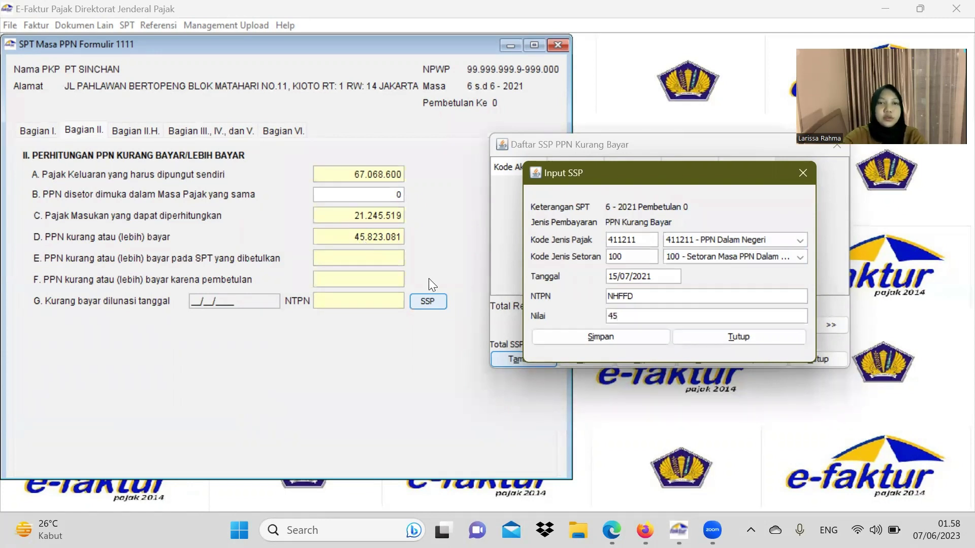
{"action": "type", "text": "8"}
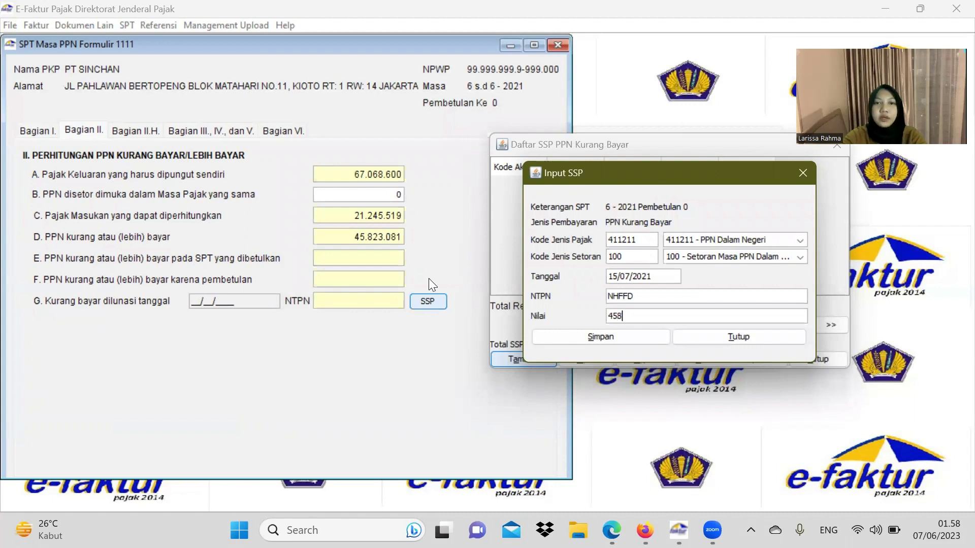
{"action": "type", "text": "23"}
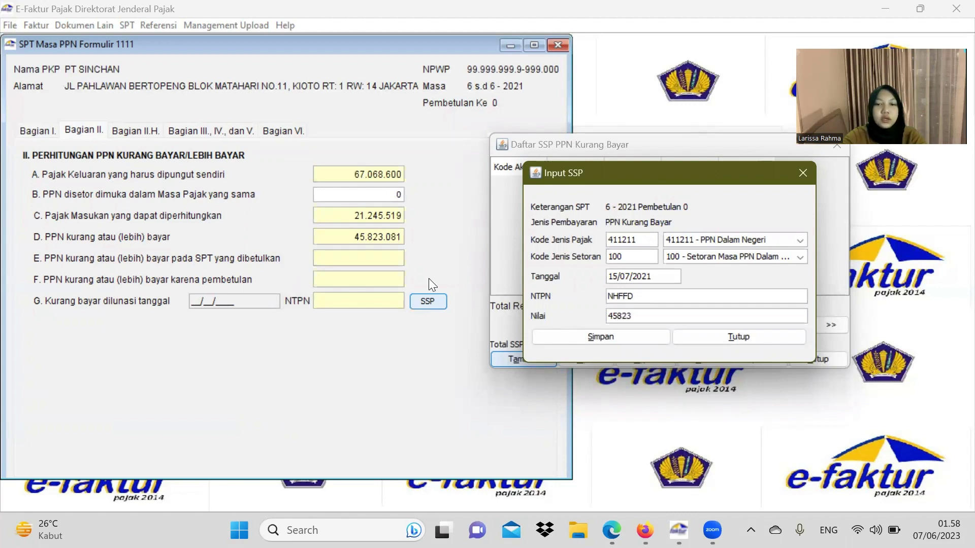
{"action": "type", "text": "081"}
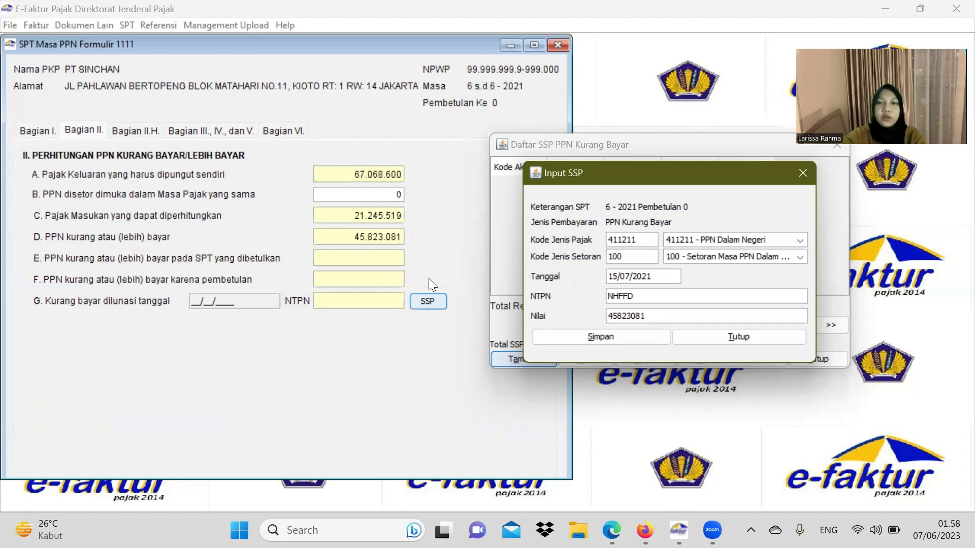
{"action": "left_click", "coordinate": [651, 296]}
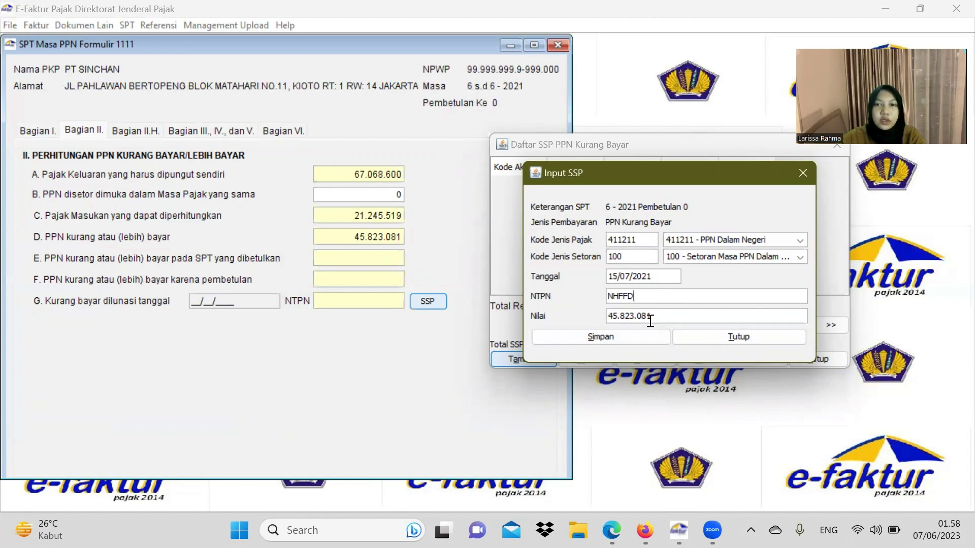
{"action": "left_click", "coordinate": [645, 337]}
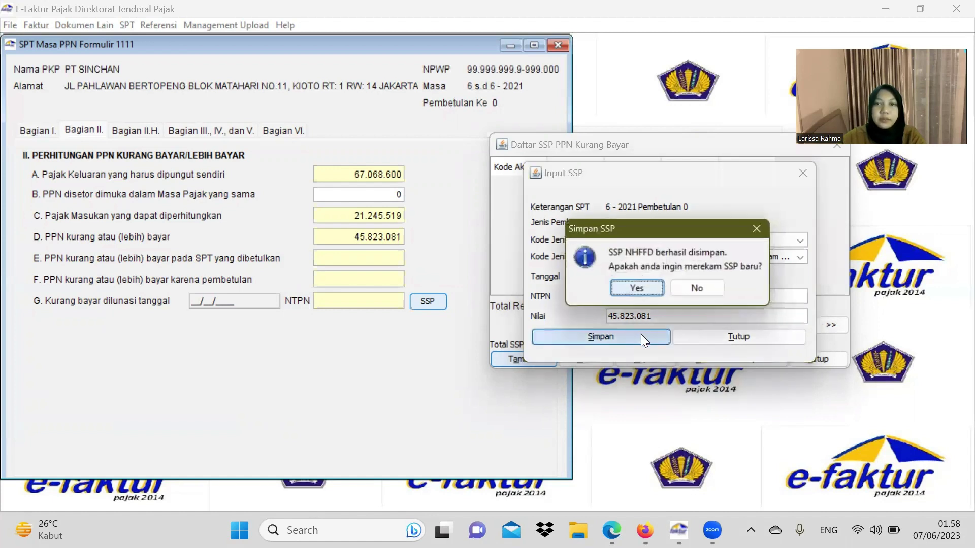
{"action": "left_click", "coordinate": [695, 295]}
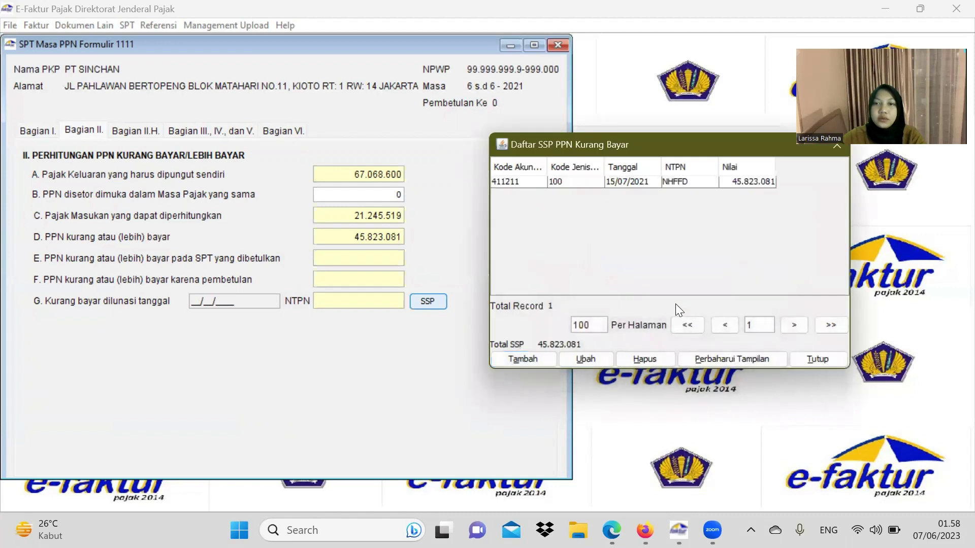
Step: Close the underpaid SSP list and move through Bagian III–V to Bagian VI
{"action": "left_click", "coordinate": [606, 183]}
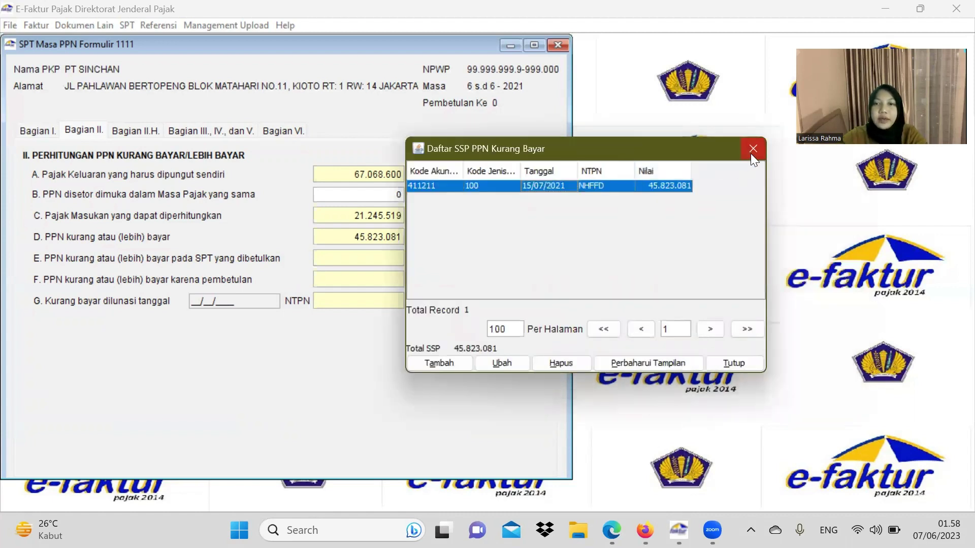
{"action": "left_click", "coordinate": [759, 152]}
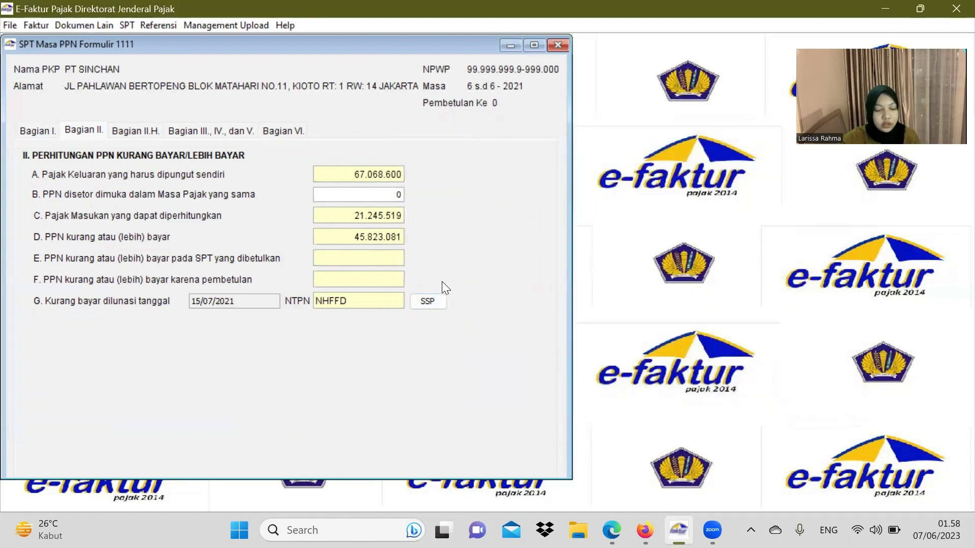
{"action": "left_click", "coordinate": [235, 130]}
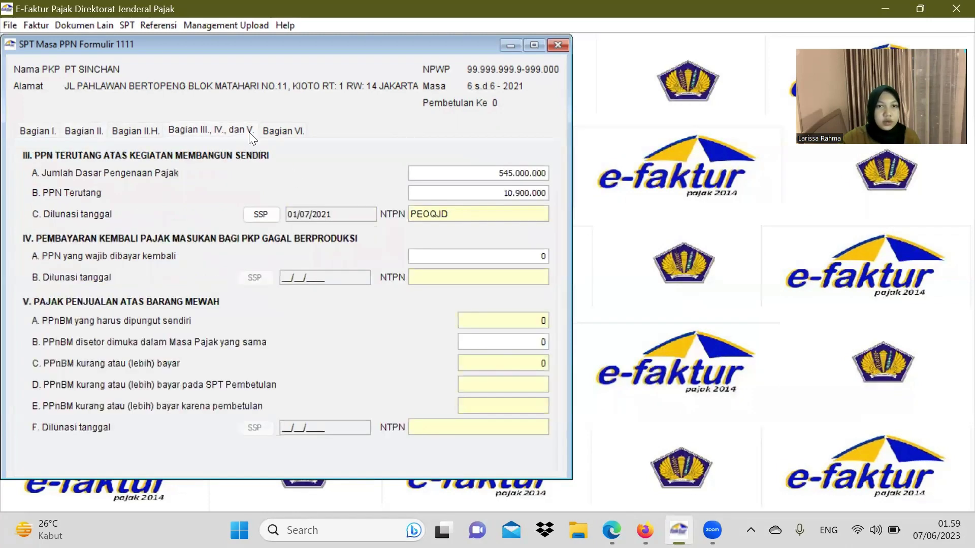
{"action": "left_click", "coordinate": [285, 133]}
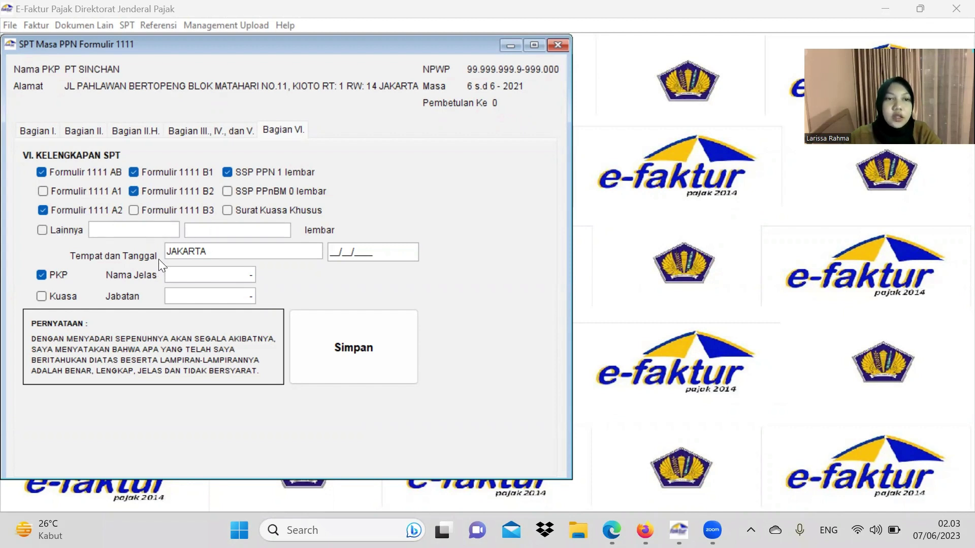
Step: Sign Bagian VI dated 15/07/2021 with the signer's name as DIREKTUR KEUANGAN, save, and close the form
{"action": "left_click", "coordinate": [336, 254]}
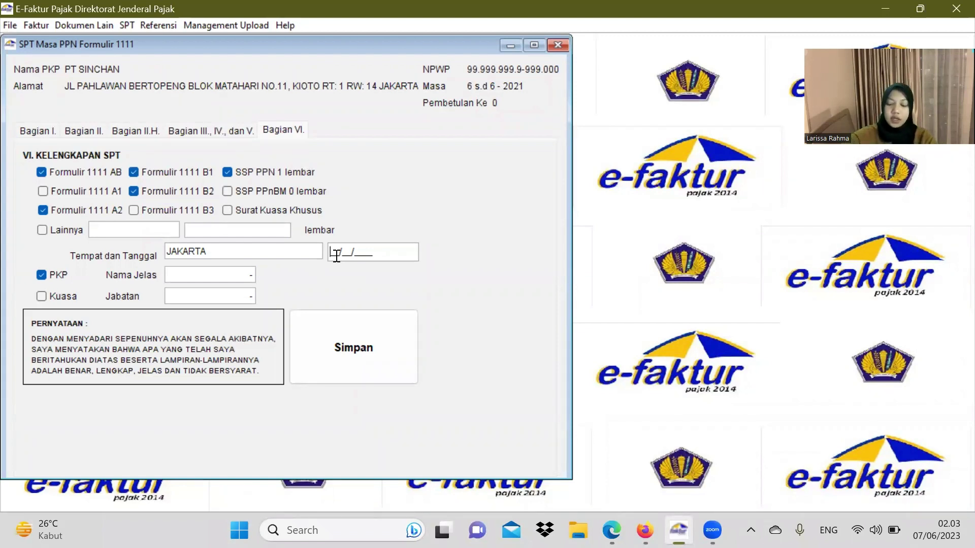
{"action": "type", "text": "17/"}
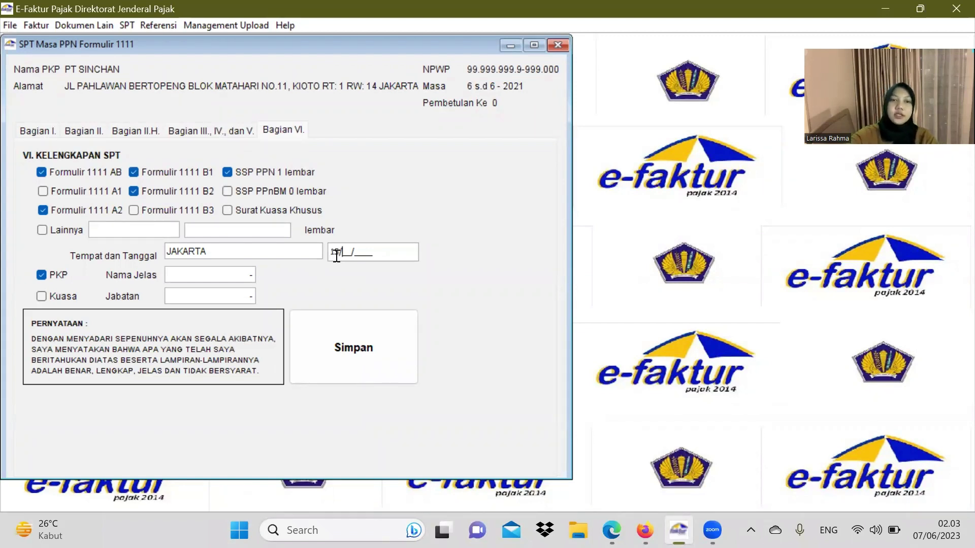
{"action": "type", "text": "07/2021"}
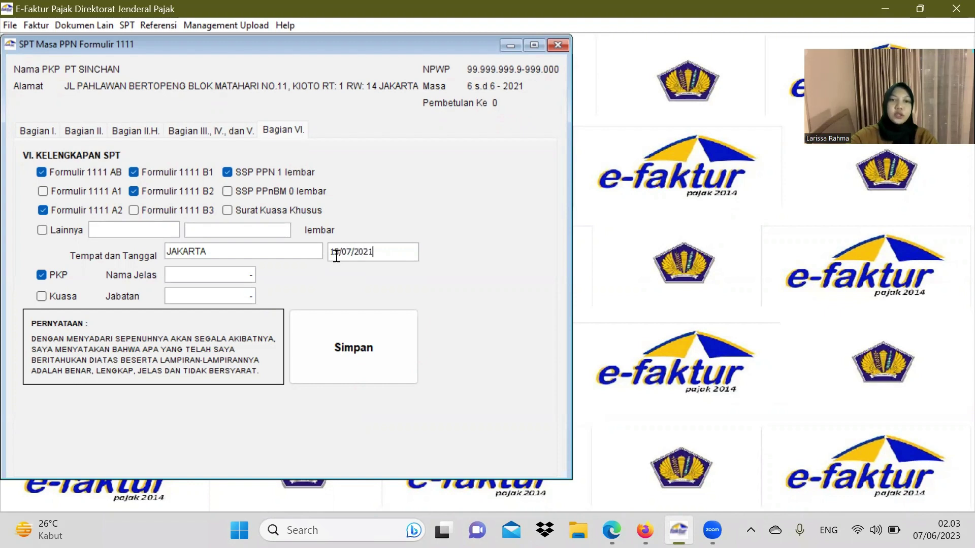
{"action": "left_click", "coordinate": [254, 278]}
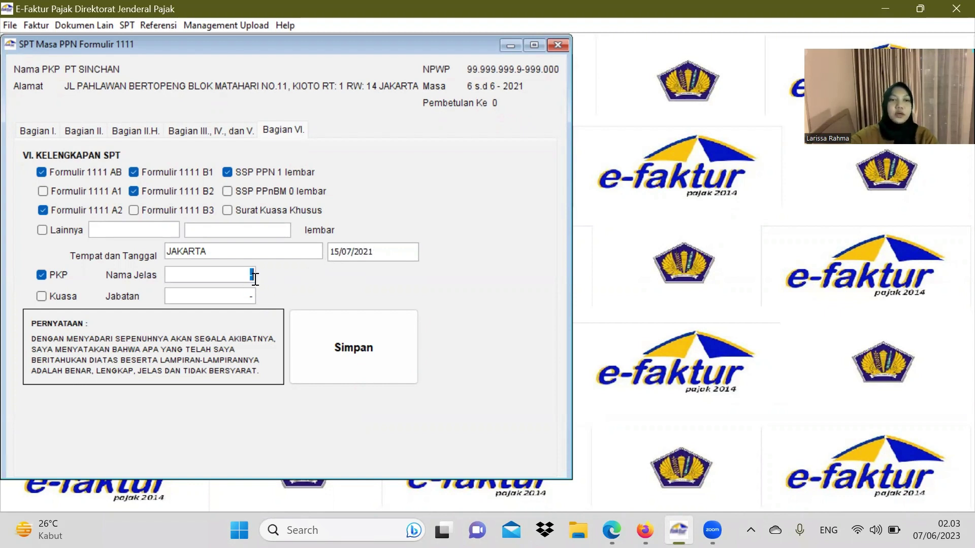
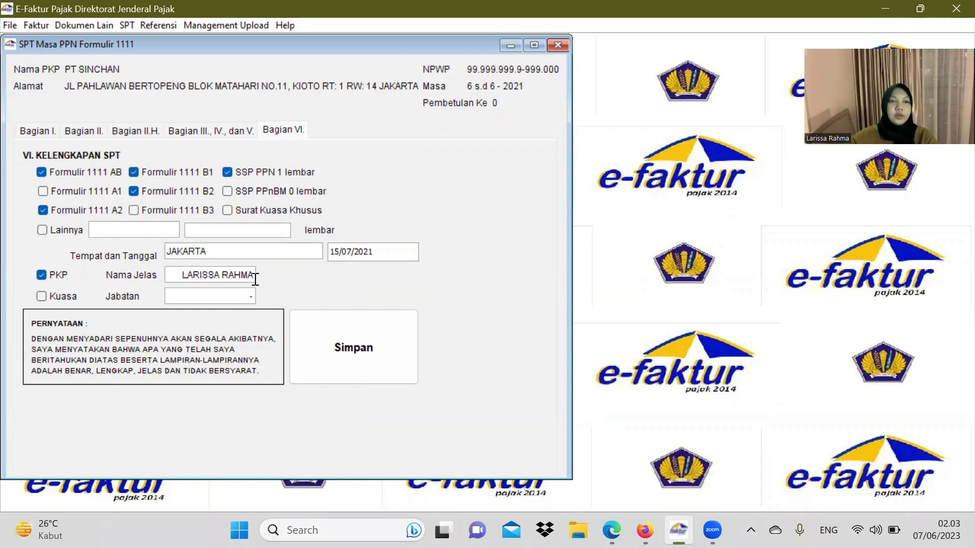
{"action": "key", "text": "Tab"}
{"action": "type", "text": "DI"}
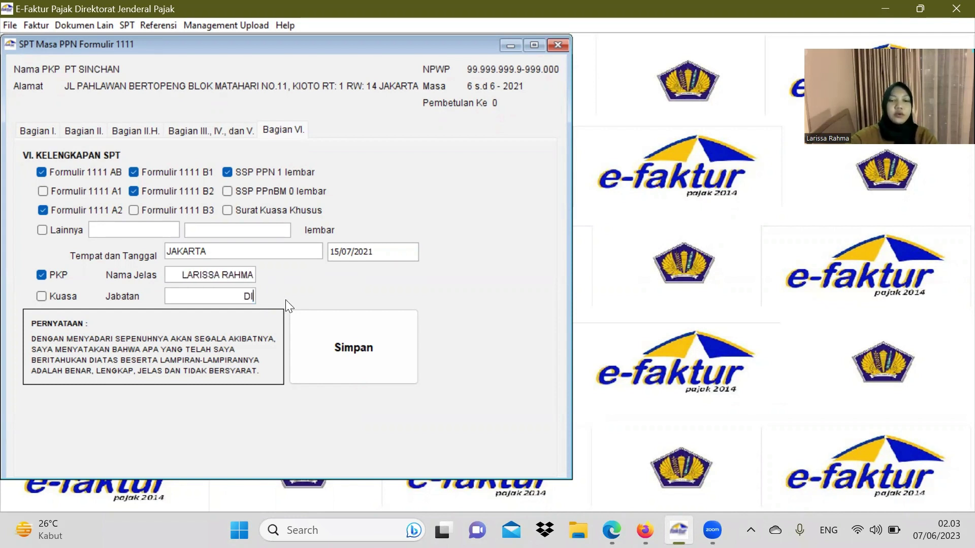
{"action": "type", "text": "REKTUR "}
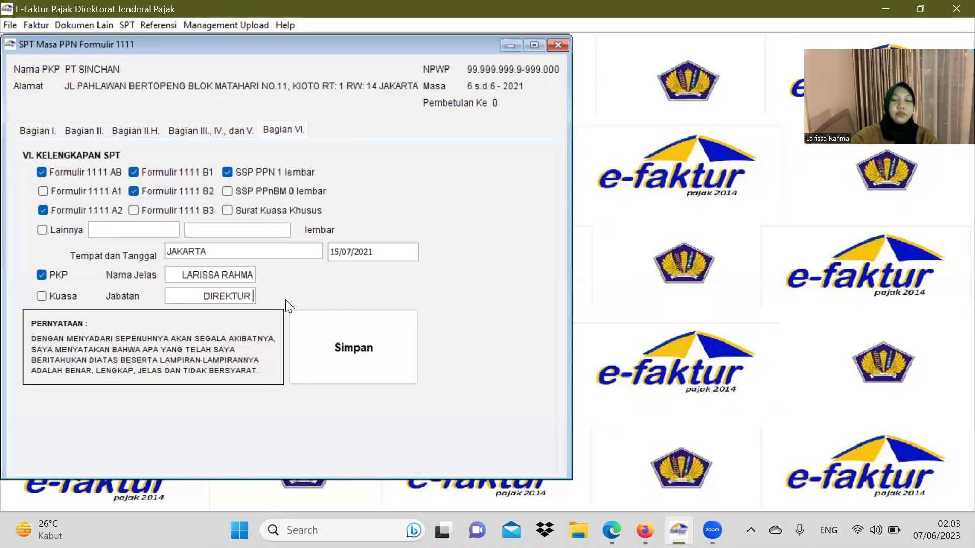
{"action": "type", "text": "KEUANGAN"}
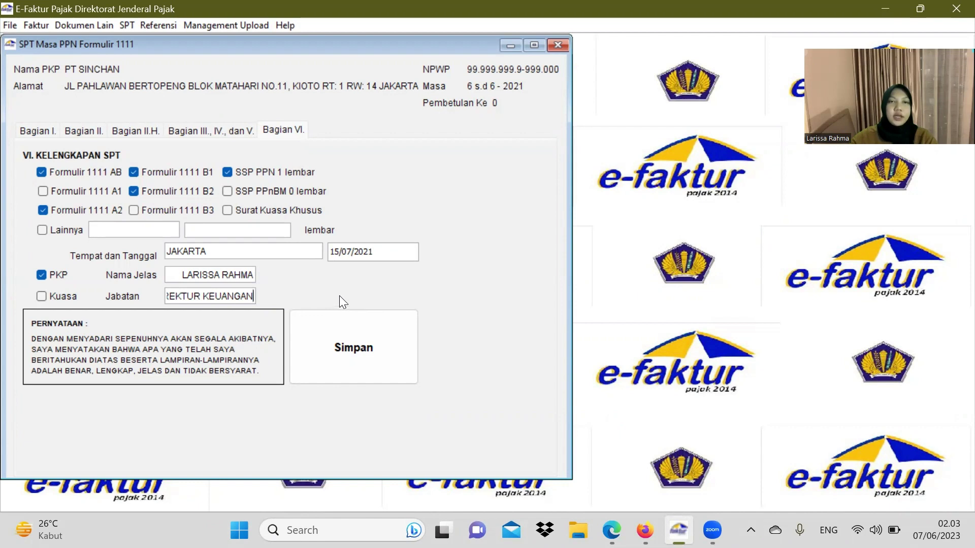
{"action": "left_click", "coordinate": [373, 343]}
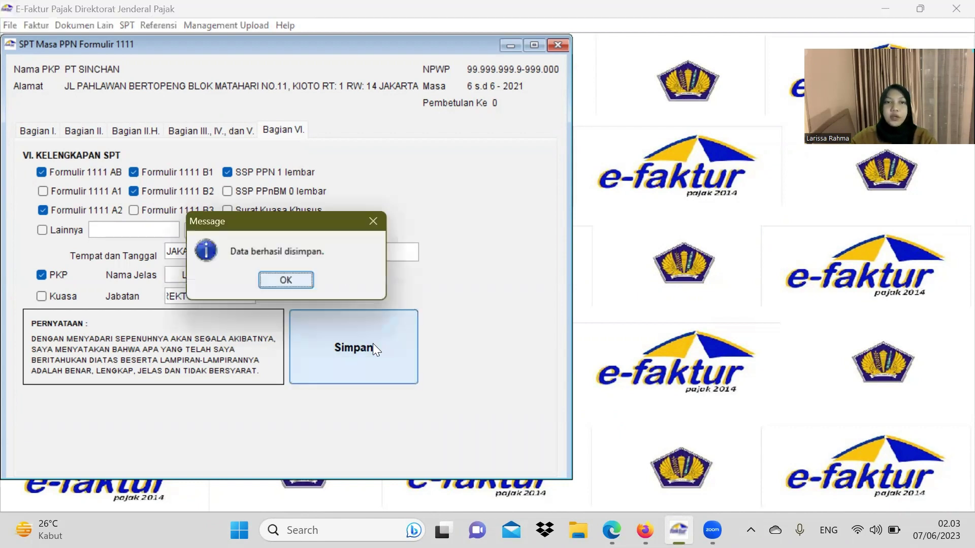
{"action": "left_click", "coordinate": [302, 280]}
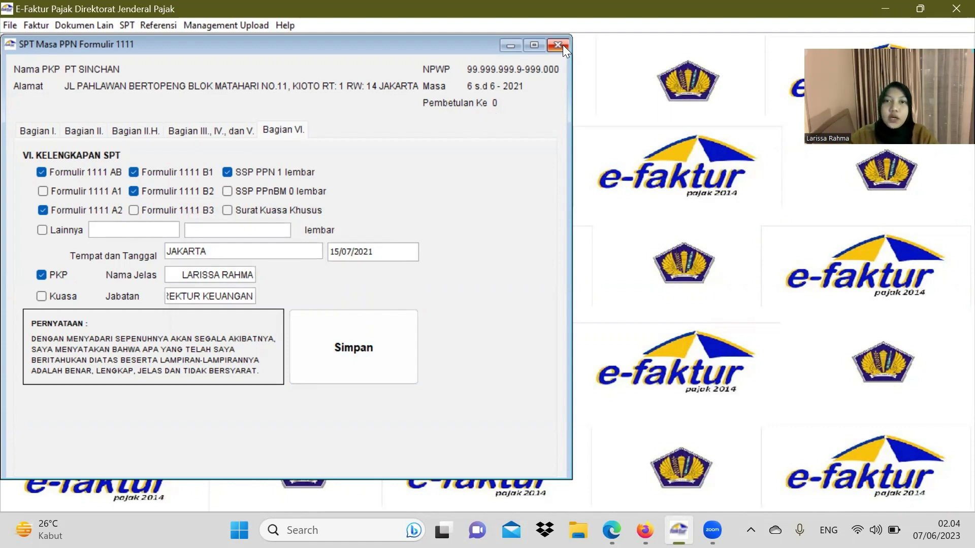
{"action": "left_click", "coordinate": [558, 45]}
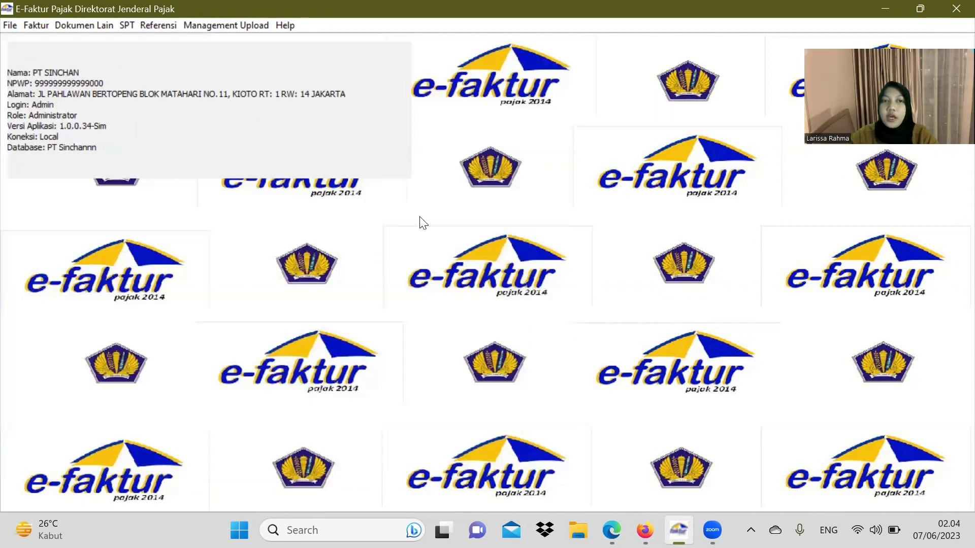